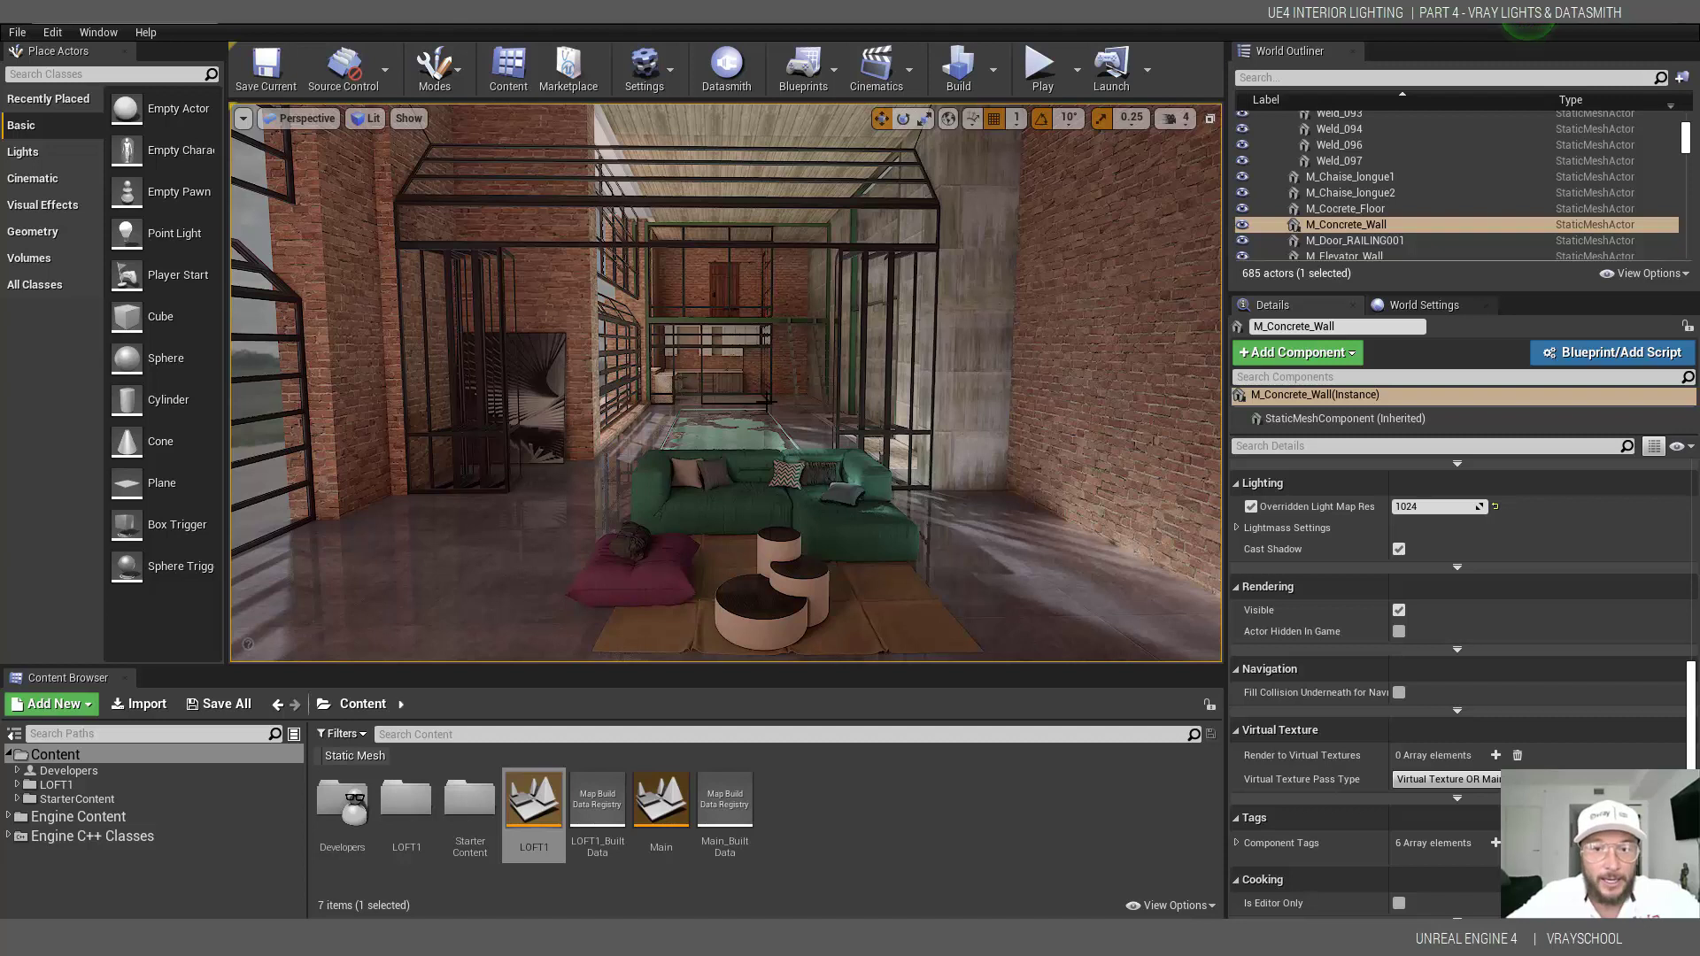
- Examine the lit loft interior from the living area through to the kitchen cabinets and back
{"action": "mouse_move", "coordinate": [742, 359]}
{"action": "left_mouse_down", "text": "alt"}
{"action": "mouse_move", "coordinate": [743, 335]}
{"action": "mouse_move", "coordinate": [746, 350]}
{"action": "left_mouse_up", "text": "alt"}
{"action": "key", "text": "w"}
{"action": "right_click_drag", "start_coordinate": [742, 338], "coordinate": [742, 337]}
{"action": "key", "text": "w"}
{"action": "key", "text": "w"}
{"action": "right_click_drag", "start_coordinate": [720, 465], "coordinate": [720, 465]}
{"action": "key", "text": "w"}
{"action": "scroll", "coordinate": [691, 473], "scroll_direction": "up", "scroll_amount": 10}
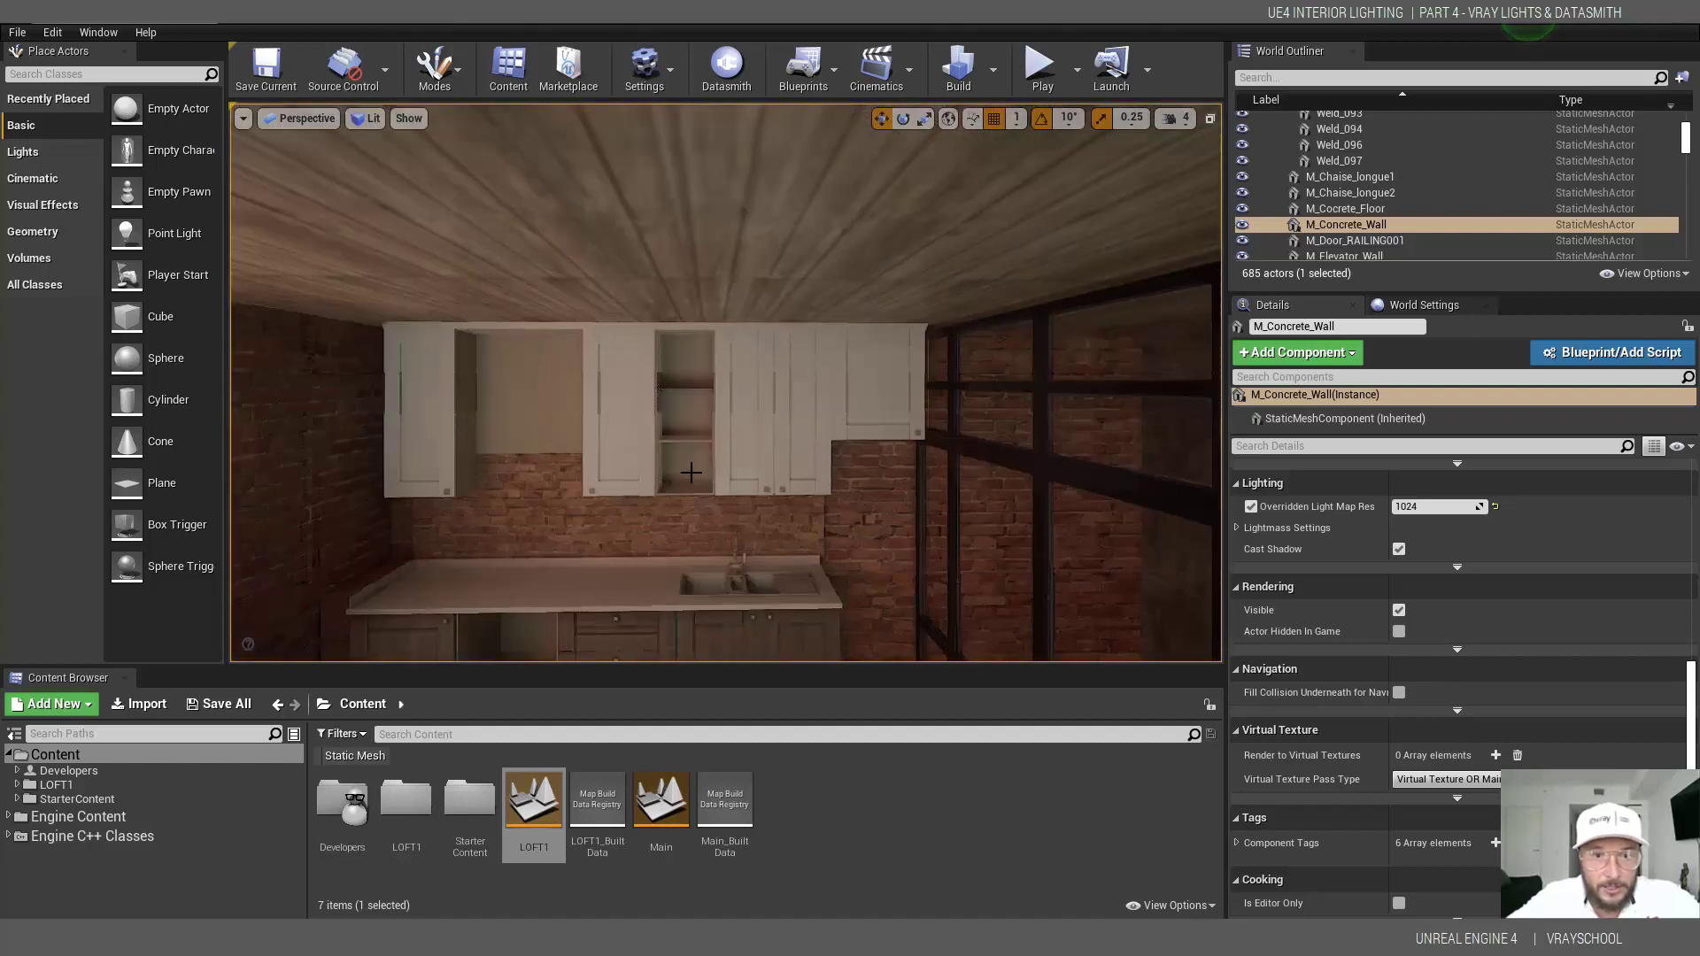
{"action": "scroll", "coordinate": [691, 472], "scroll_direction": "up", "scroll_amount": 3}
{"action": "scroll", "coordinate": [681, 426], "scroll_direction": "down", "scroll_amount": 12}
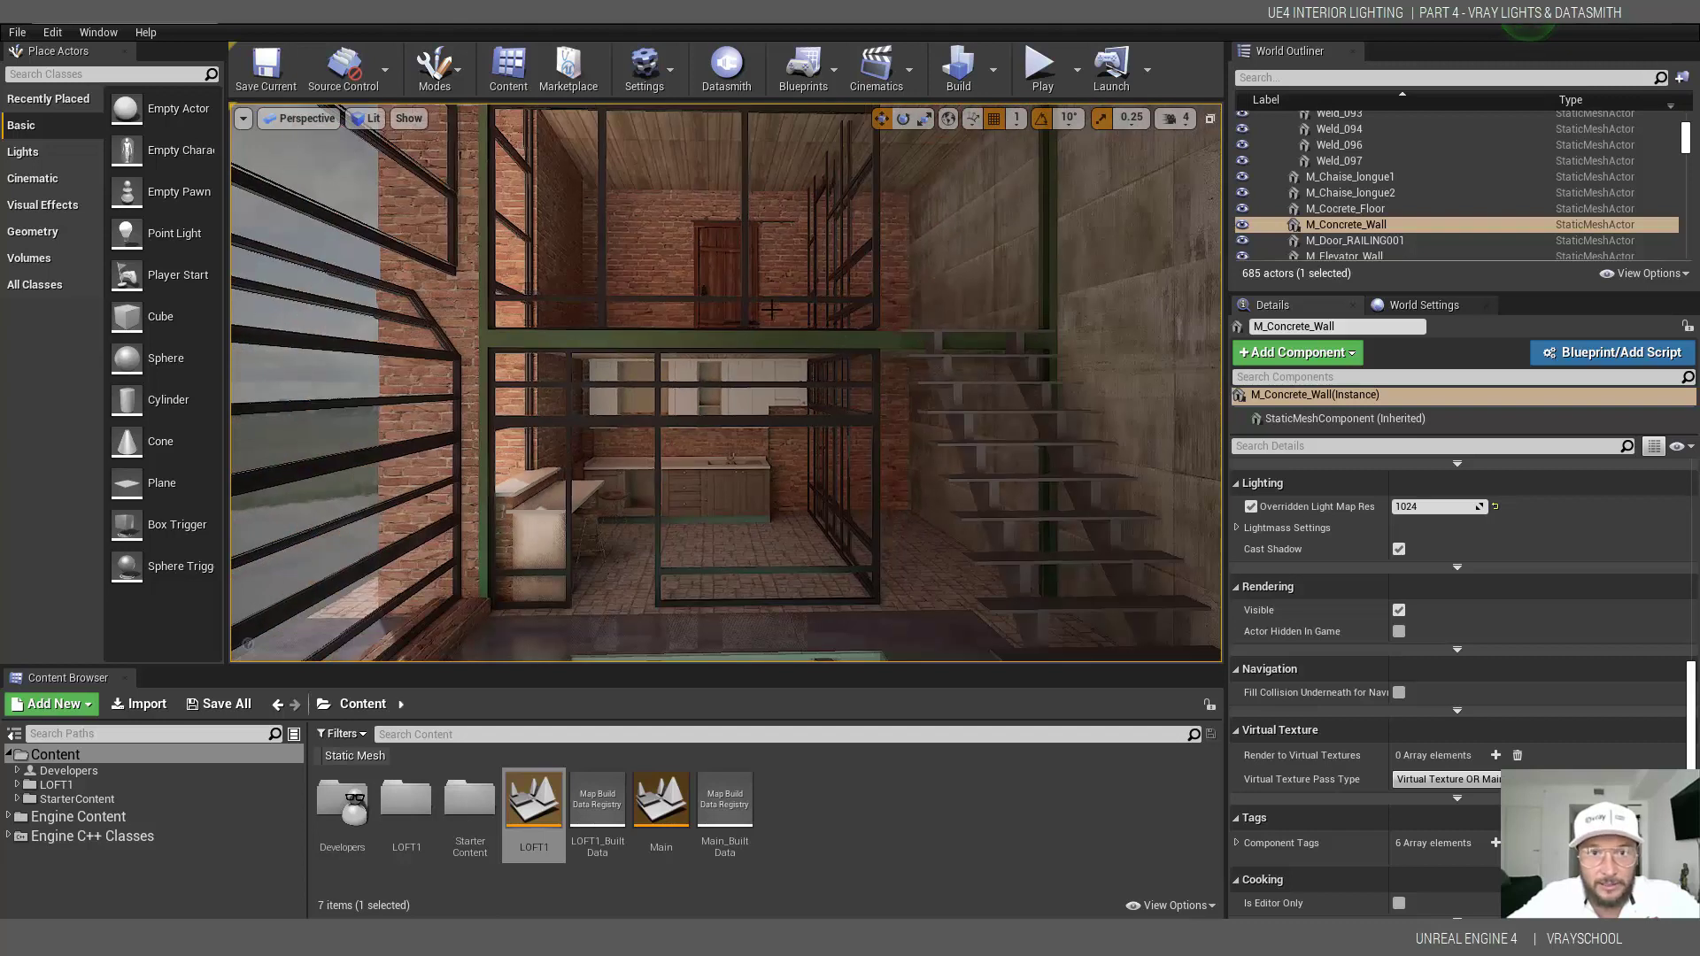
{"action": "scroll", "coordinate": [696, 364], "scroll_direction": "down", "scroll_amount": 6}
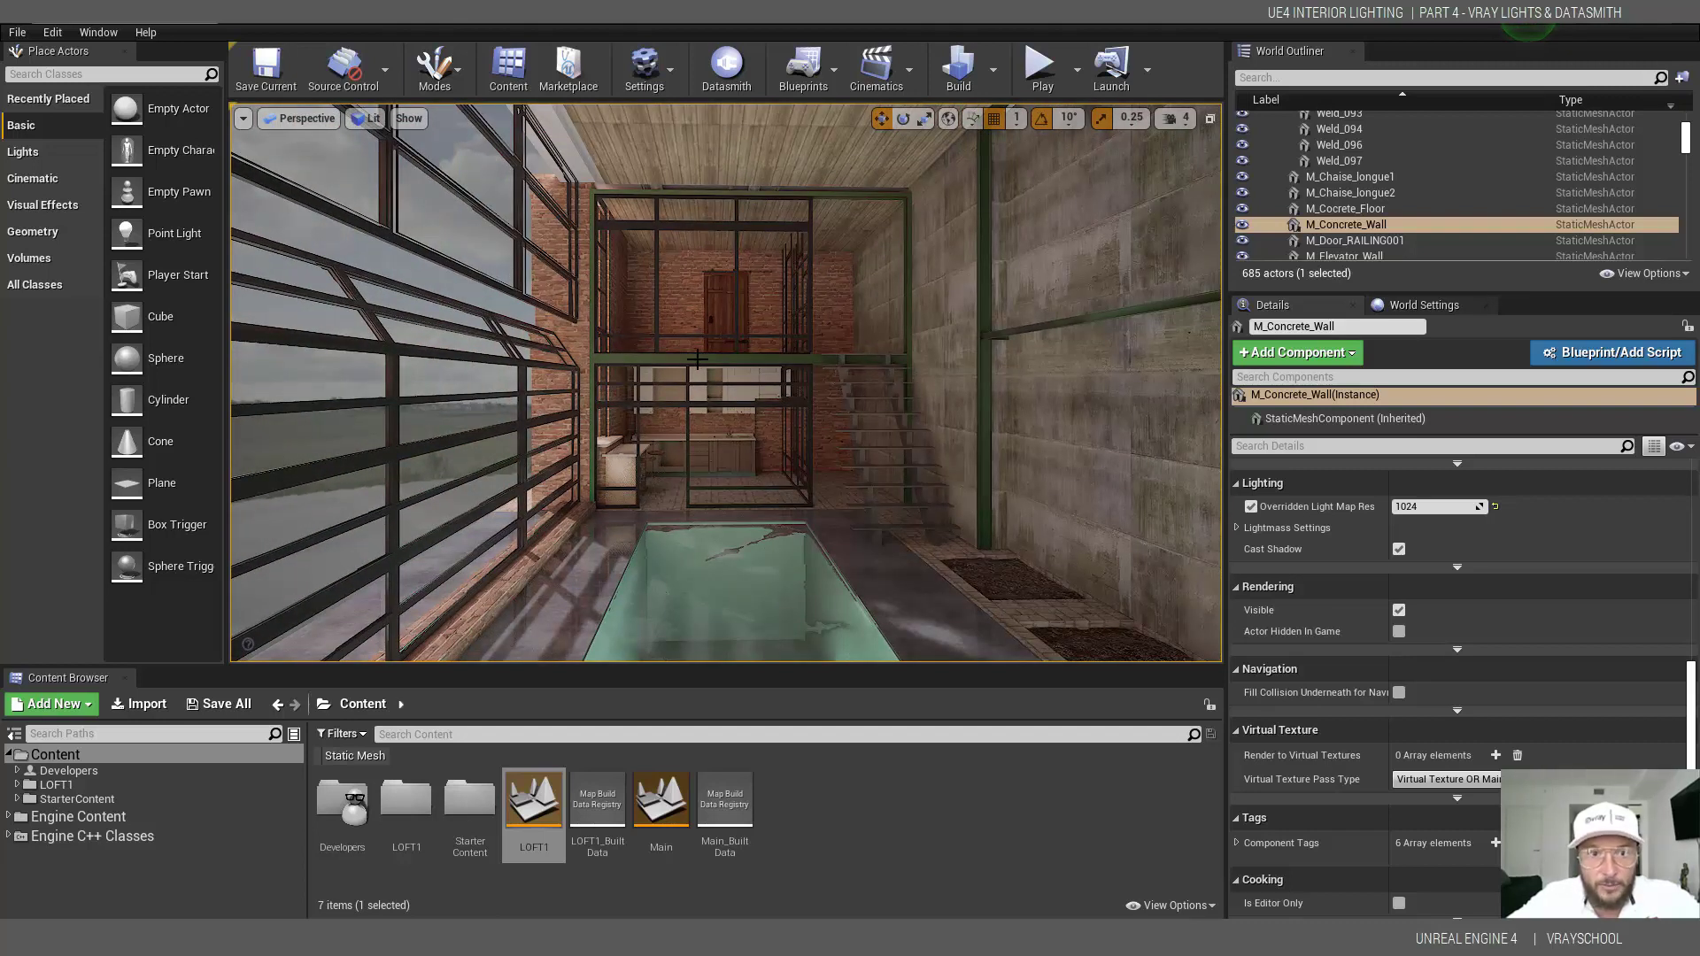
{"action": "scroll", "coordinate": [698, 359], "scroll_direction": "down", "scroll_amount": 8}
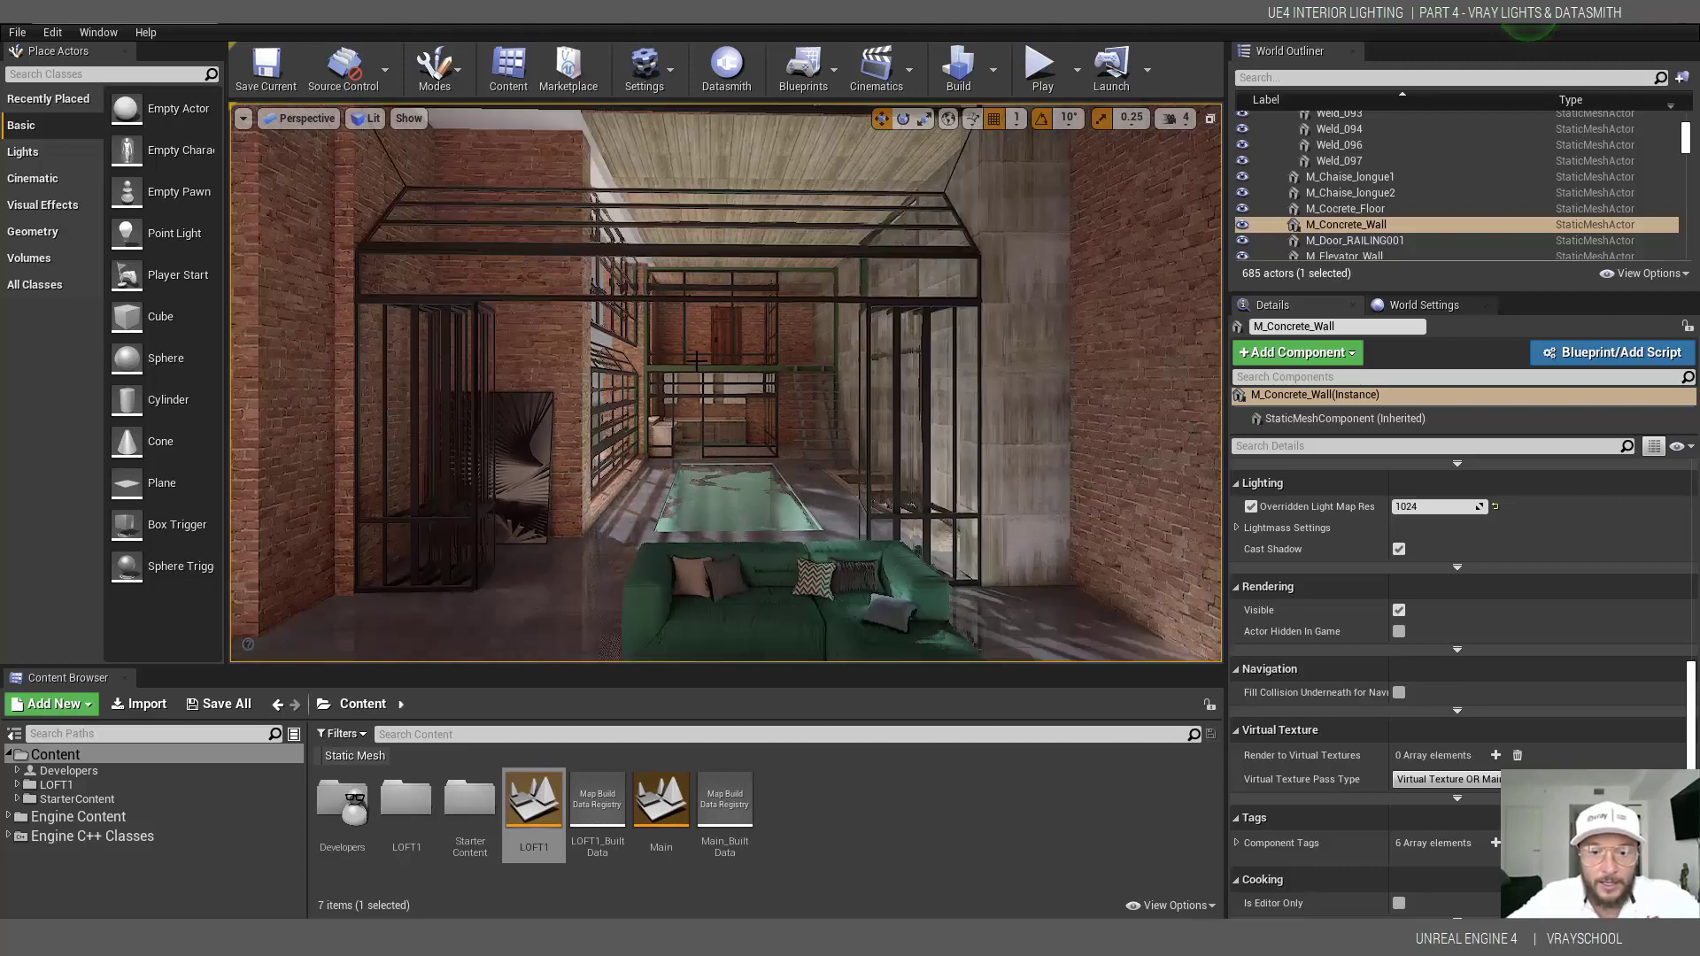
- View the source loft scene in 3ds Max and return to the living-area view in Unreal Editor
{"action": "key", "text": "alt+Tab"}
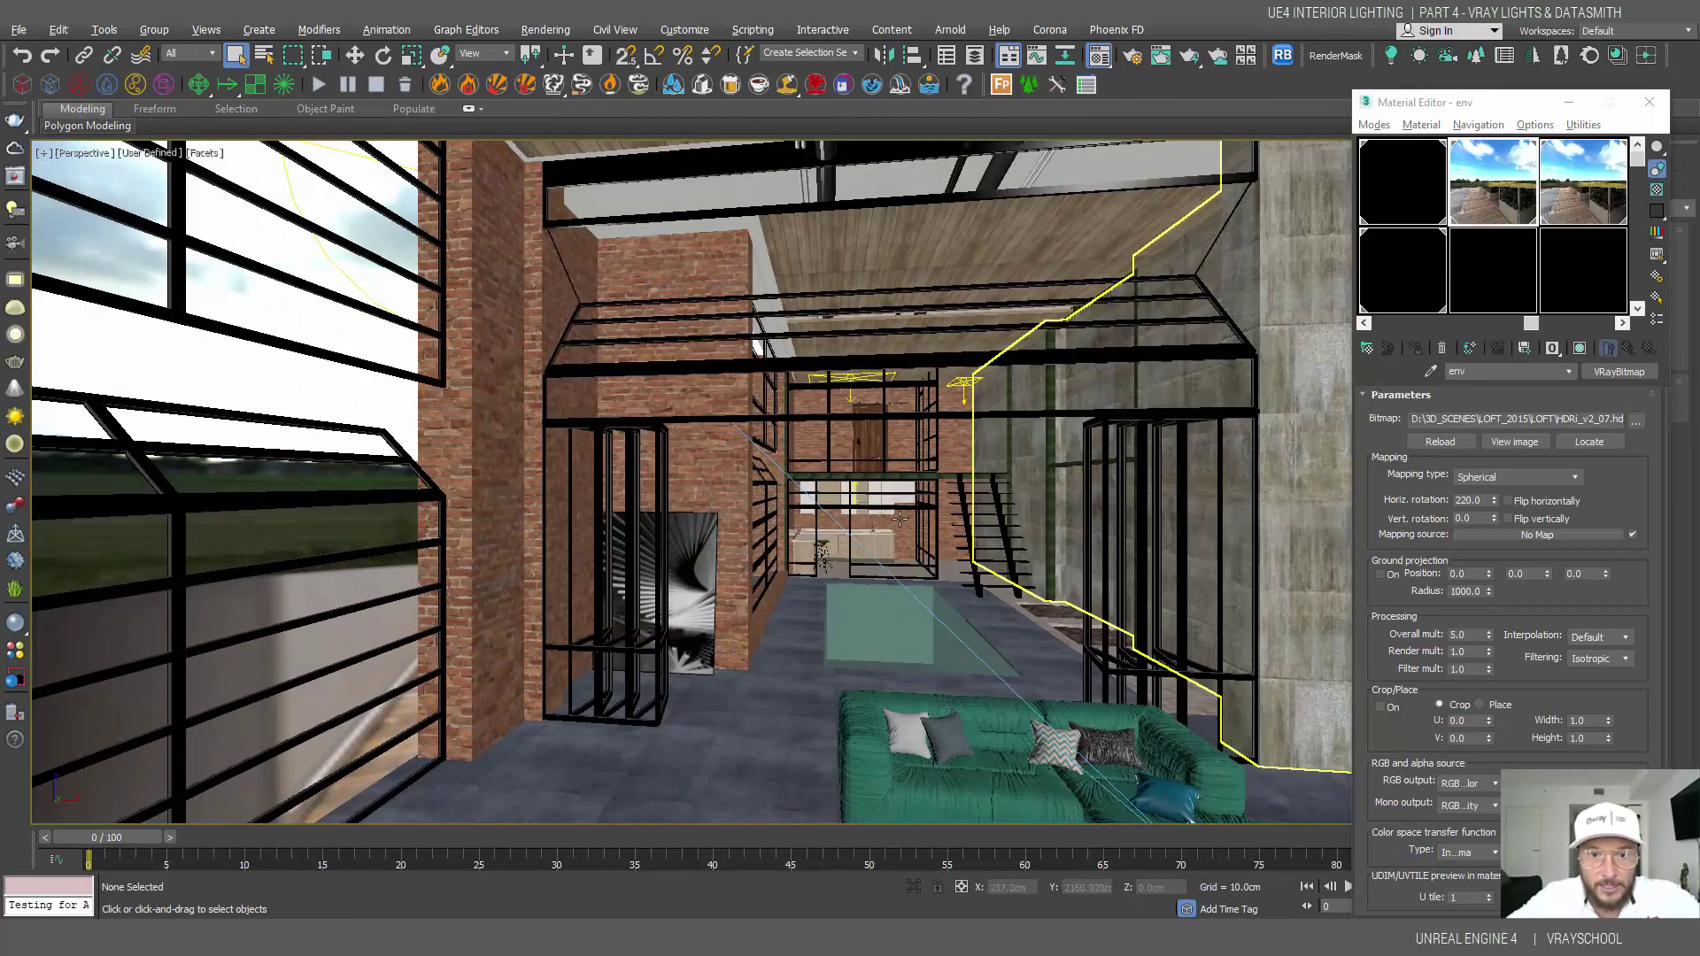
{"action": "scroll", "coordinate": [1005, 582], "scroll_direction": "down", "scroll_amount": 3}
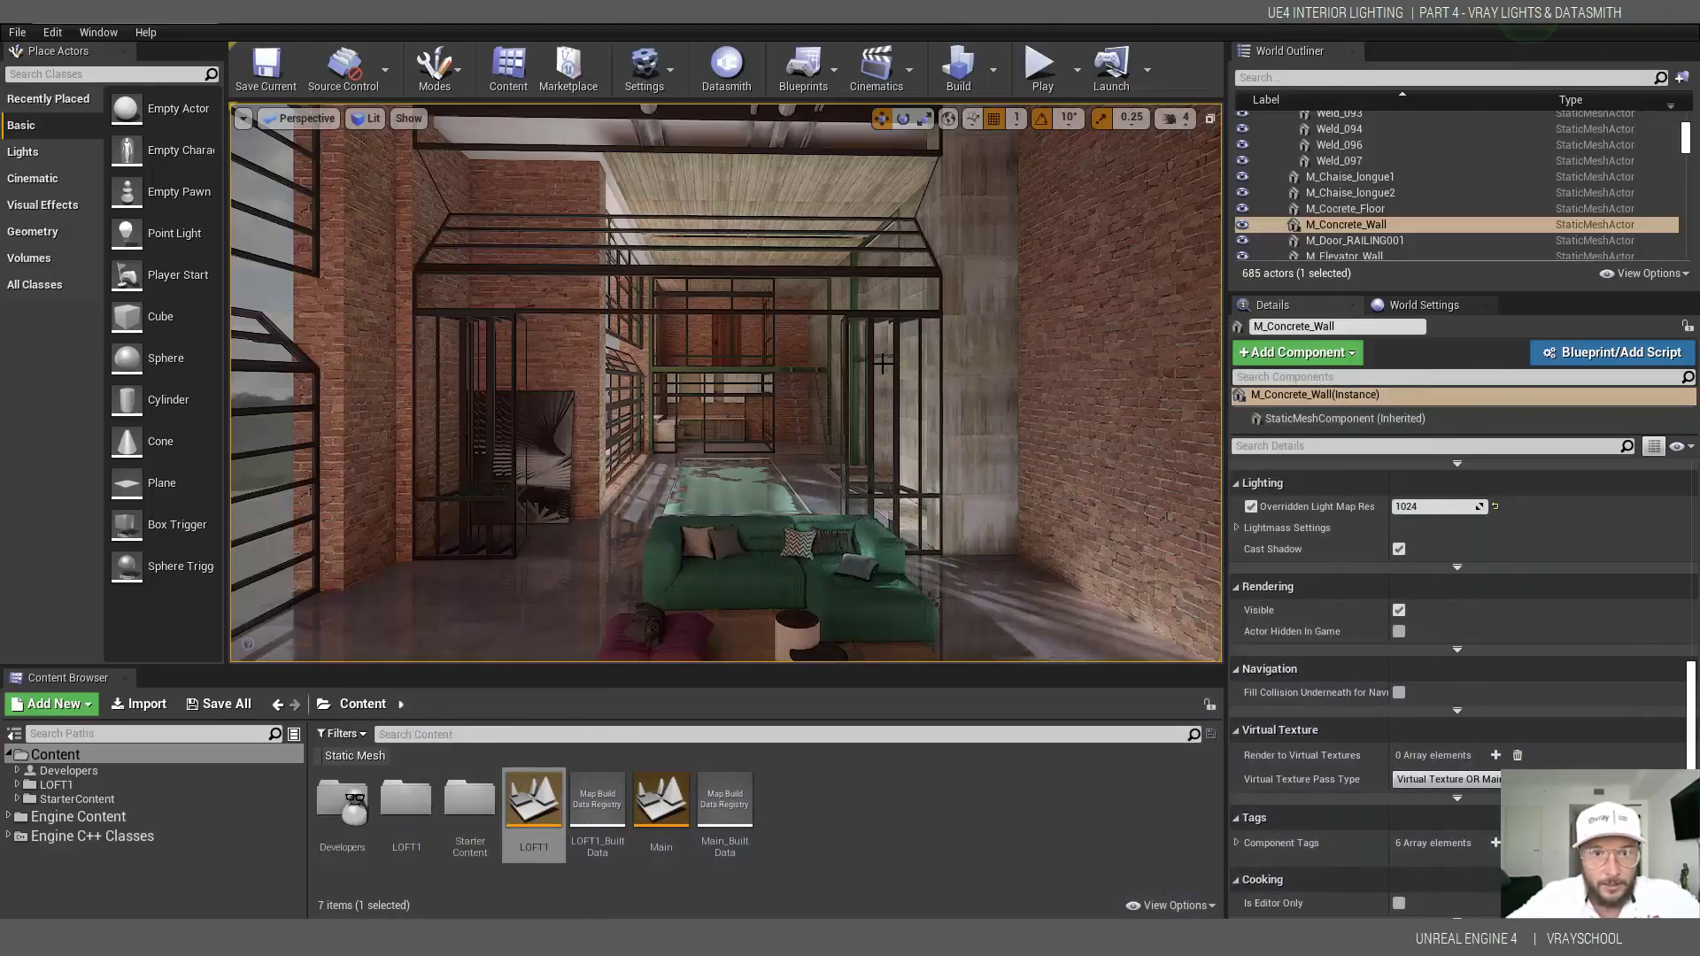
{"action": "right_click_drag", "start_coordinate": [726, 380], "coordinate": [682, 383]}
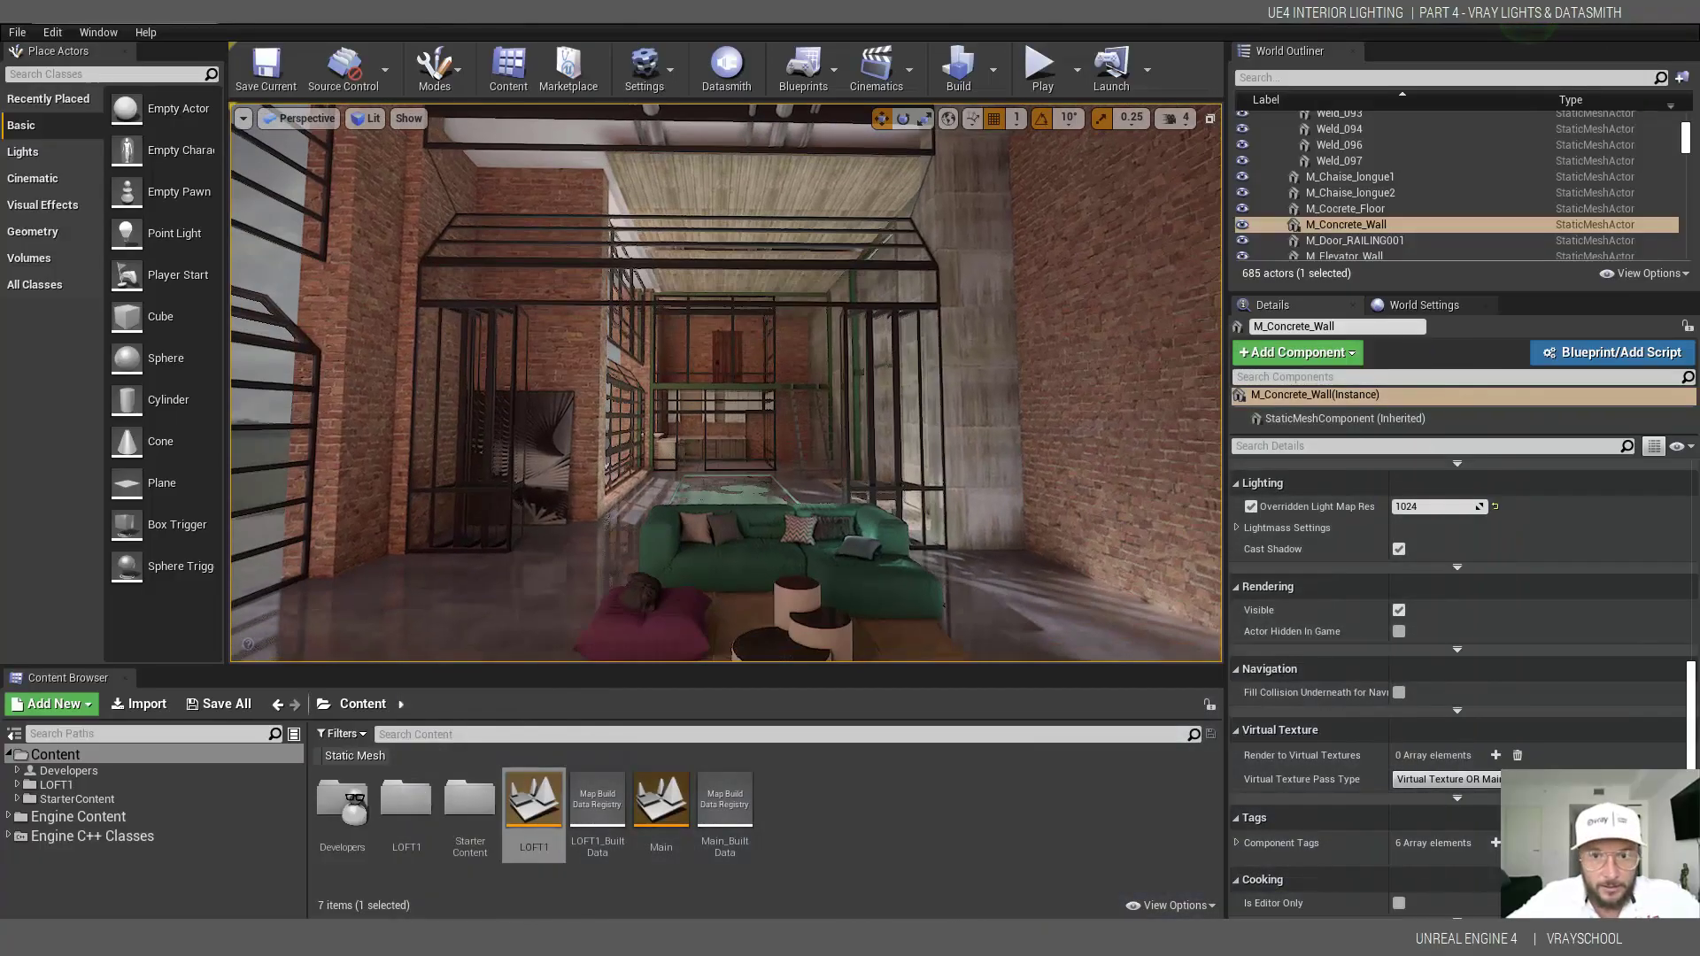
{"action": "mouse_move", "coordinate": [857, 379]}
{"action": "middle_mouse_down"}
{"action": "mouse_move", "coordinate": [843, 381]}
{"action": "mouse_move", "coordinate": [868, 356]}
{"action": "mouse_move", "coordinate": [875, 374]}
{"action": "middle_mouse_up"}
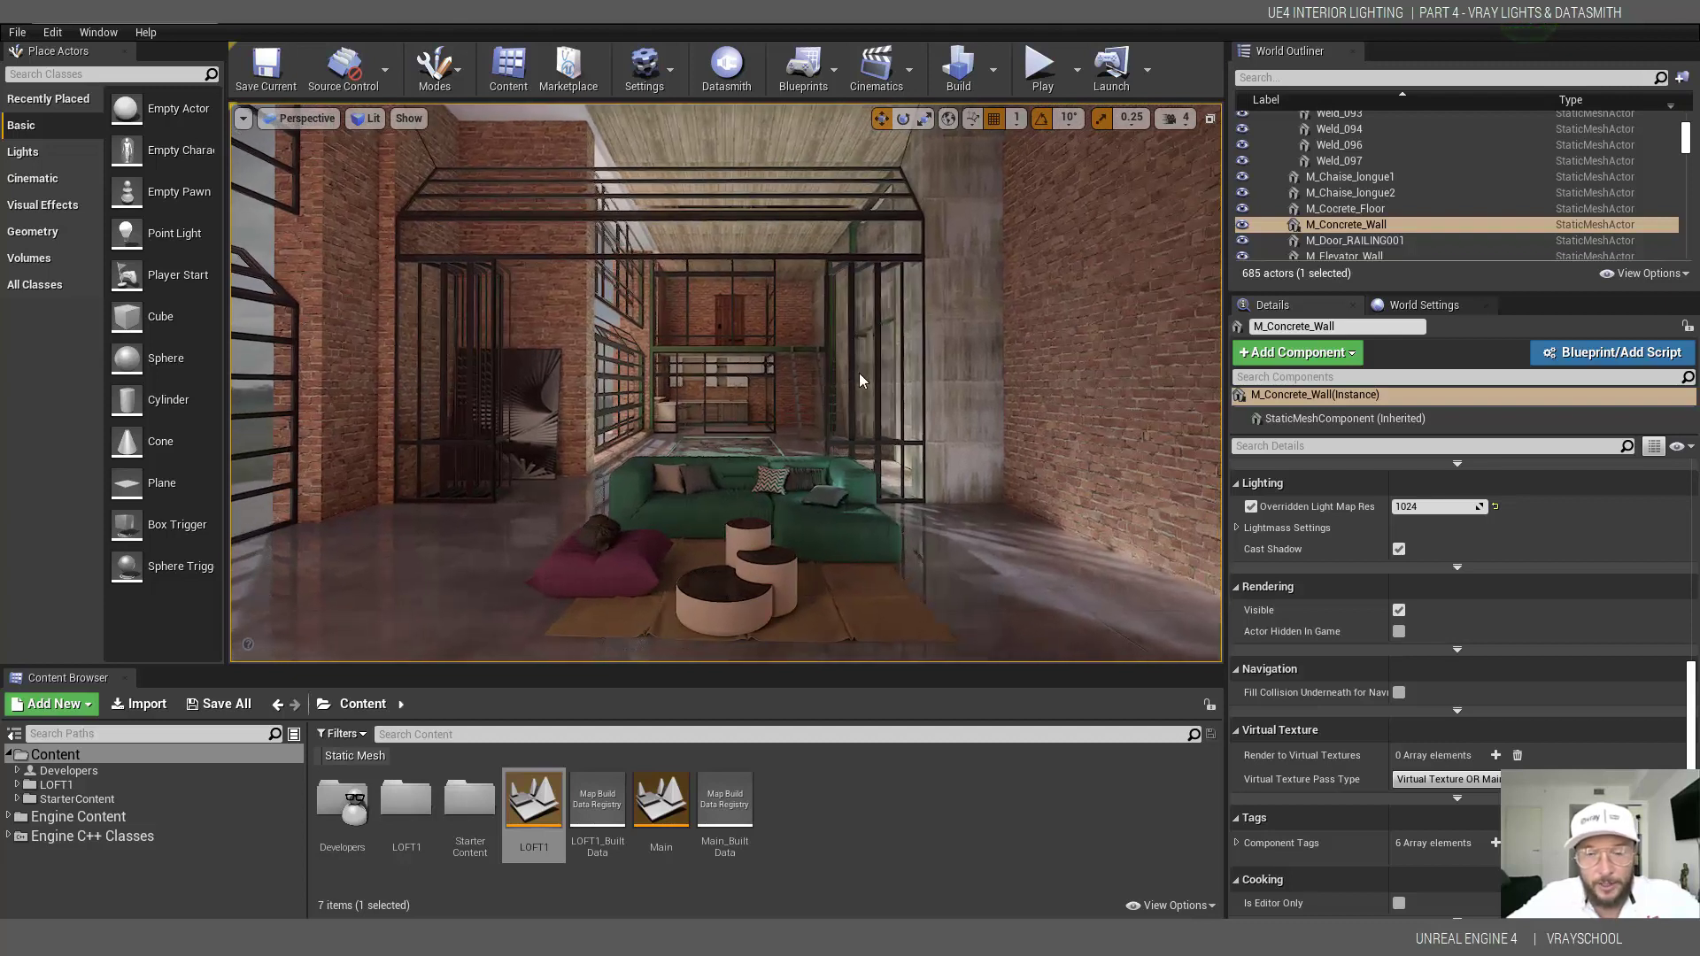
- Select the M_Glass0_Door mesh and examine the lighting around the glass doors, pool and sofa
{"action": "left_click", "coordinate": [858, 377]}
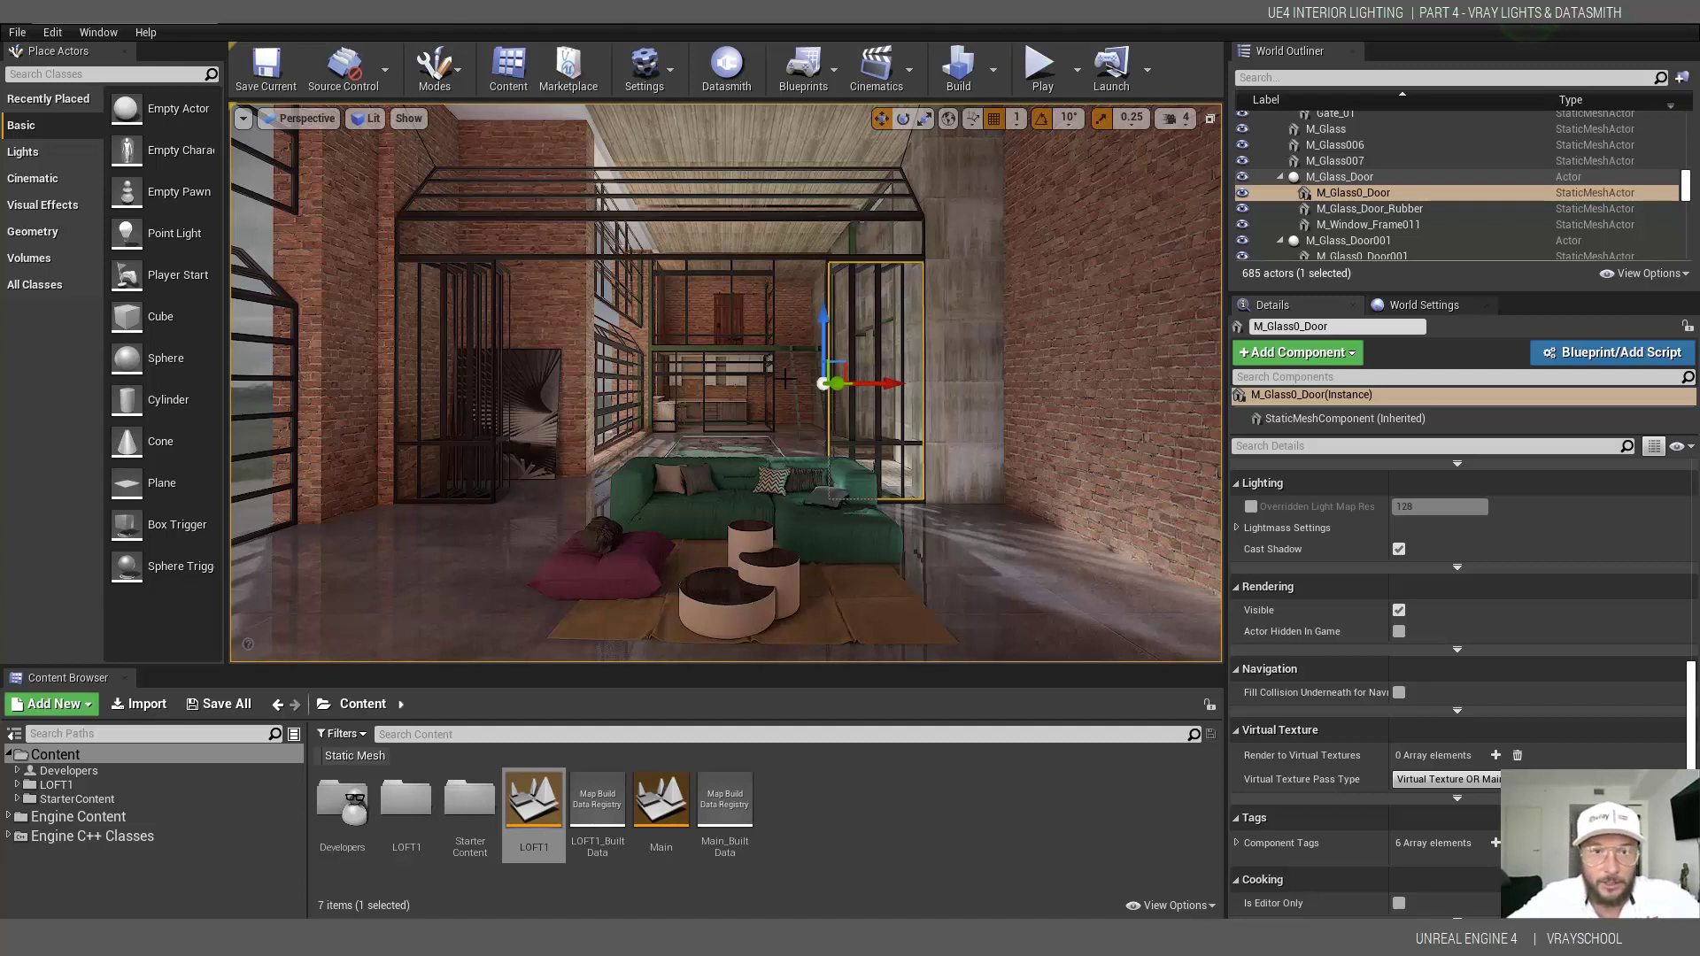
{"action": "scroll", "coordinate": [788, 376], "scroll_direction": "up", "scroll_amount": 8}
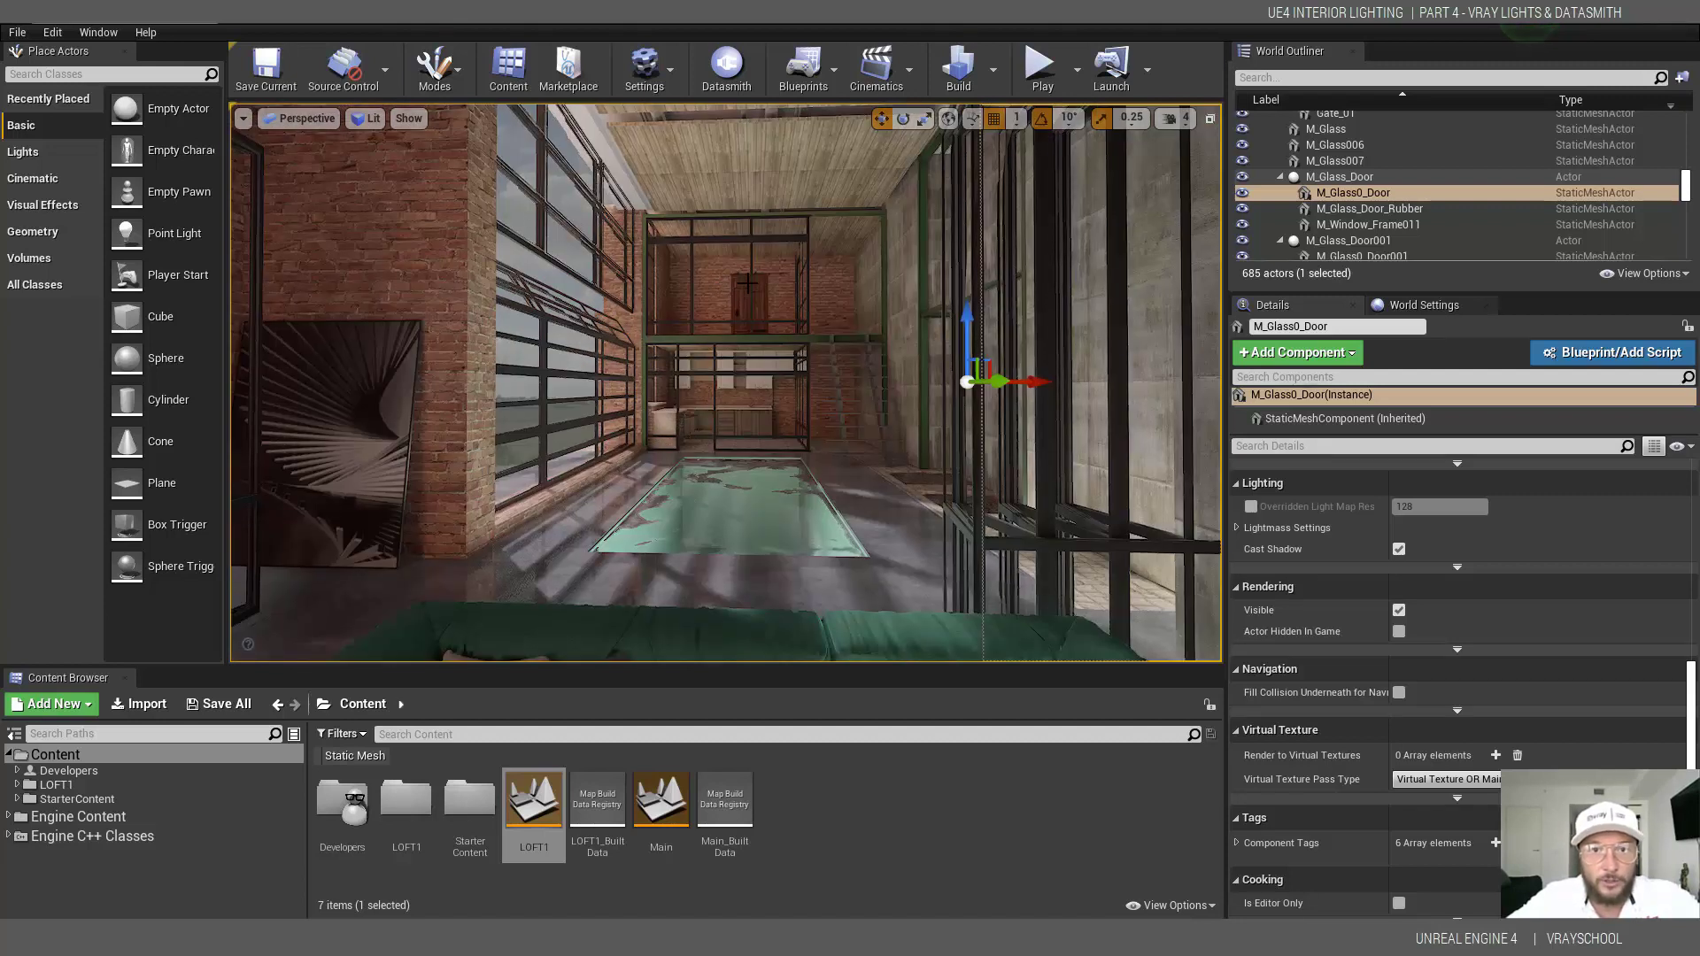
{"action": "scroll", "coordinate": [749, 299], "scroll_direction": "down", "scroll_amount": 3}
{"action": "scroll", "coordinate": [749, 299], "scroll_direction": "down", "scroll_amount": 3}
{"action": "scroll", "coordinate": [751, 285], "scroll_direction": "up", "scroll_amount": 3}
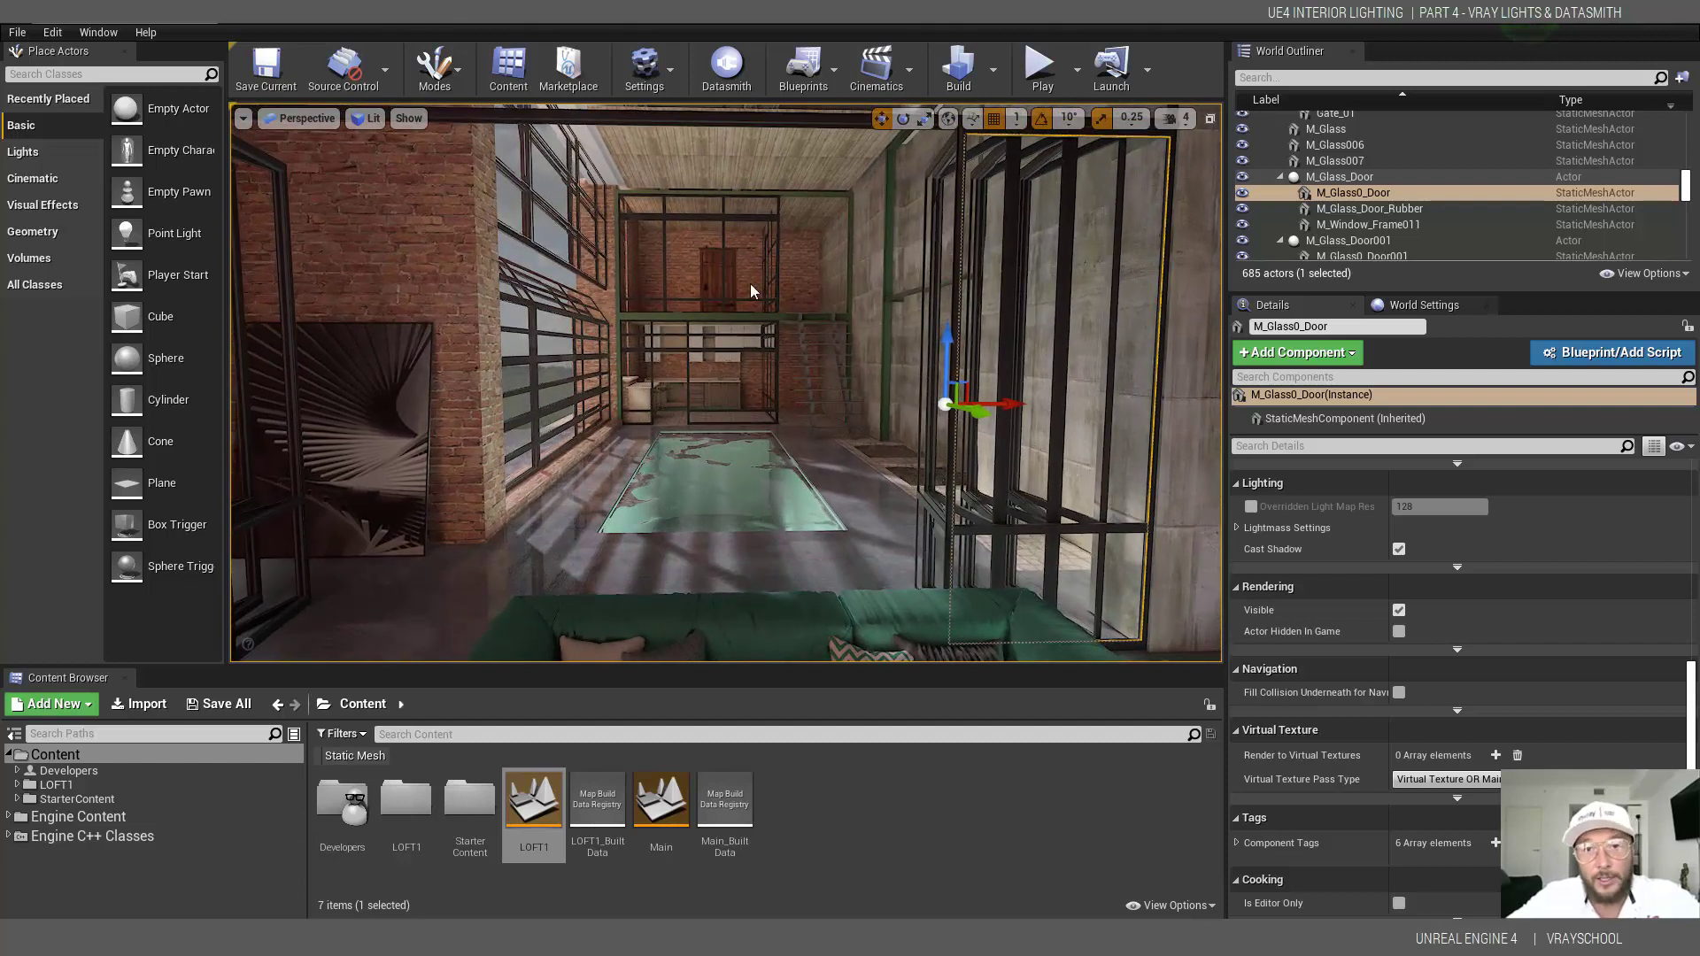
{"action": "scroll", "coordinate": [706, 285], "scroll_direction": "down", "scroll_amount": 2}
{"action": "left_click_drag", "start_coordinate": [706, 285], "coordinate": [719, 290], "text": "alt"}
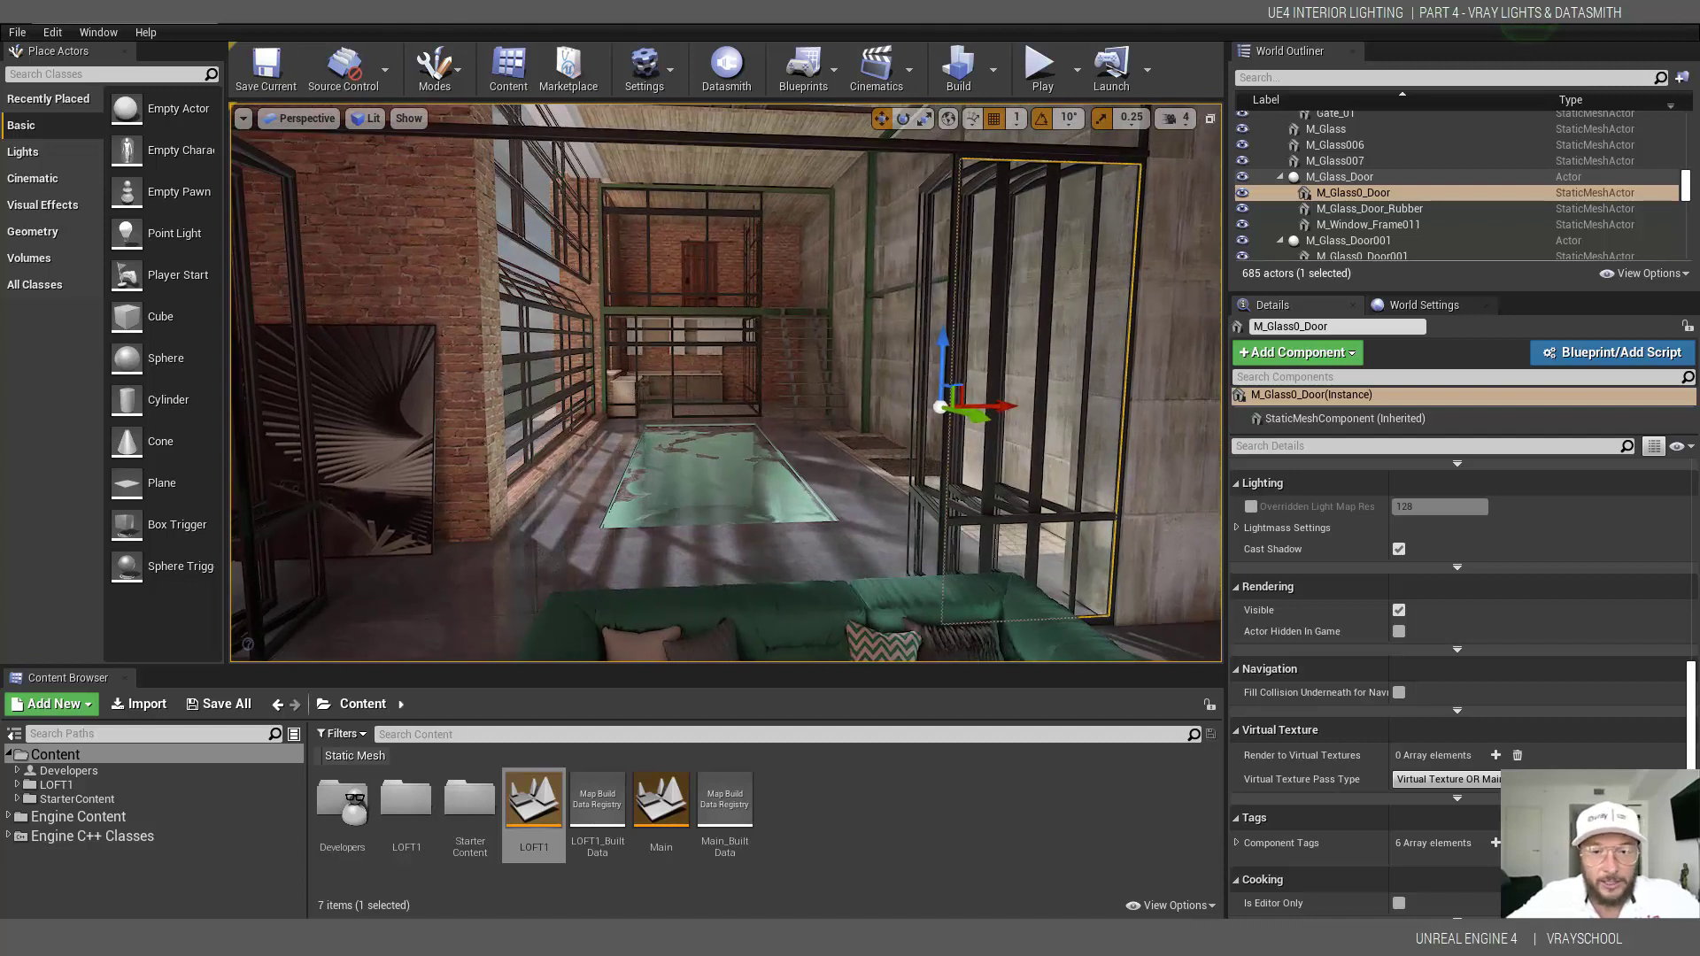
{"action": "scroll", "coordinate": [696, 283], "scroll_direction": "down", "scroll_amount": 3}
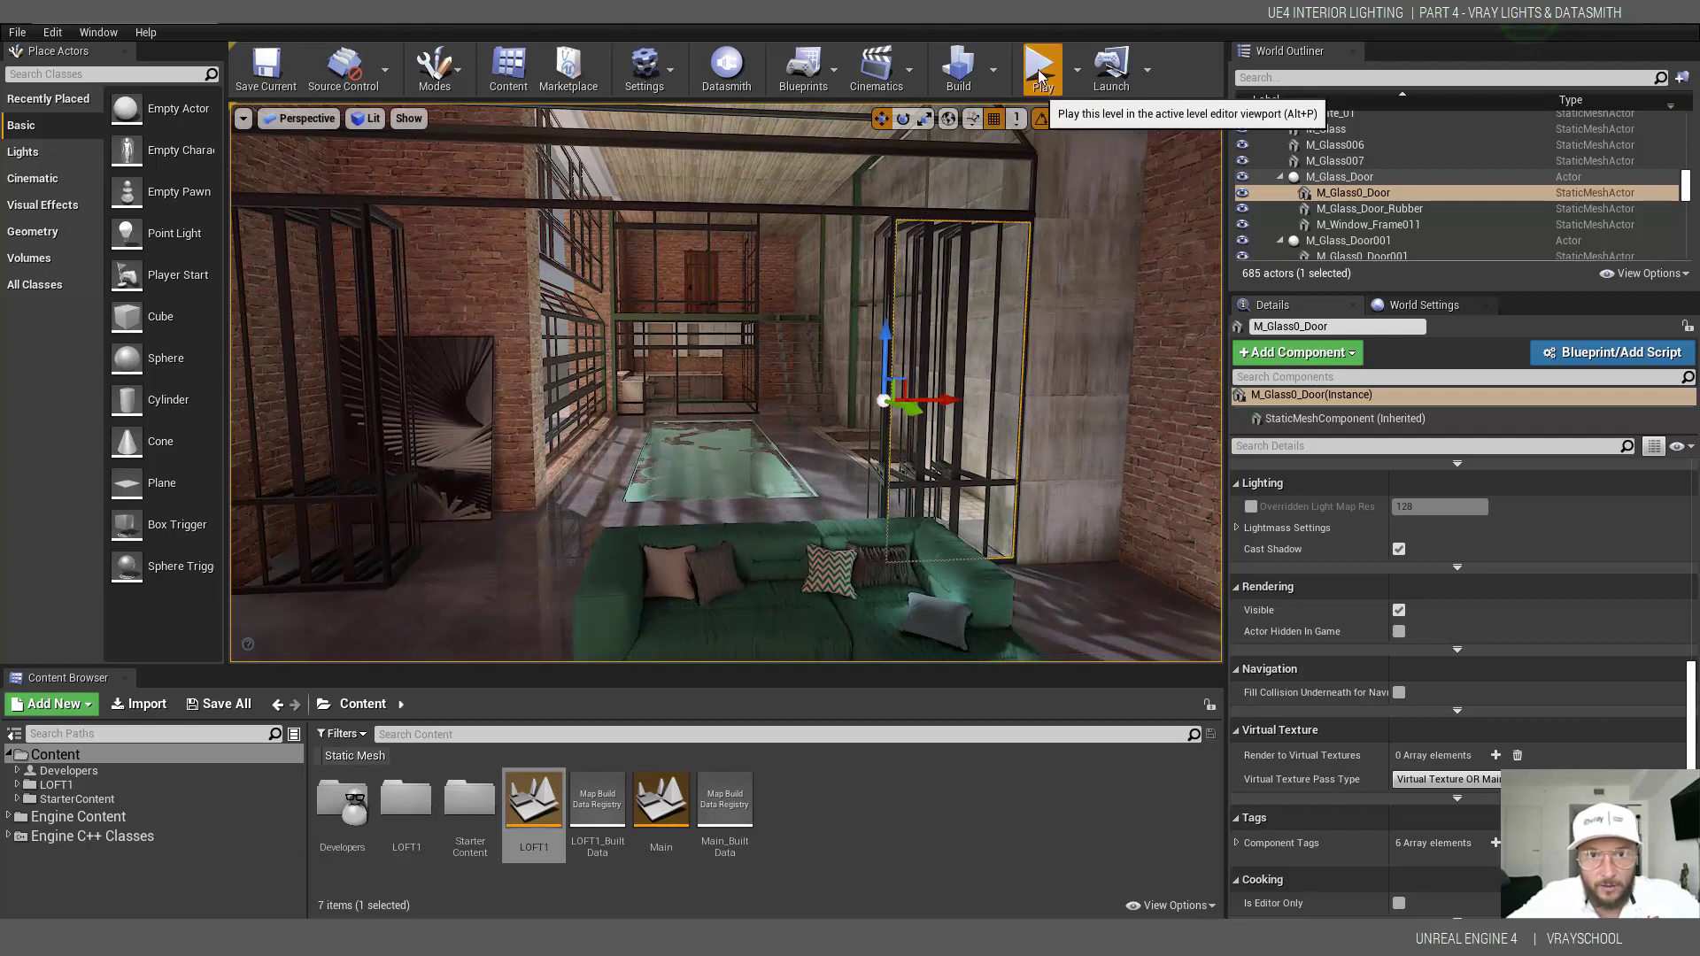
- Play the level, walk around the pool, glass doors and sofa area, and stop the play session
{"action": "key", "text": "alt+p"}
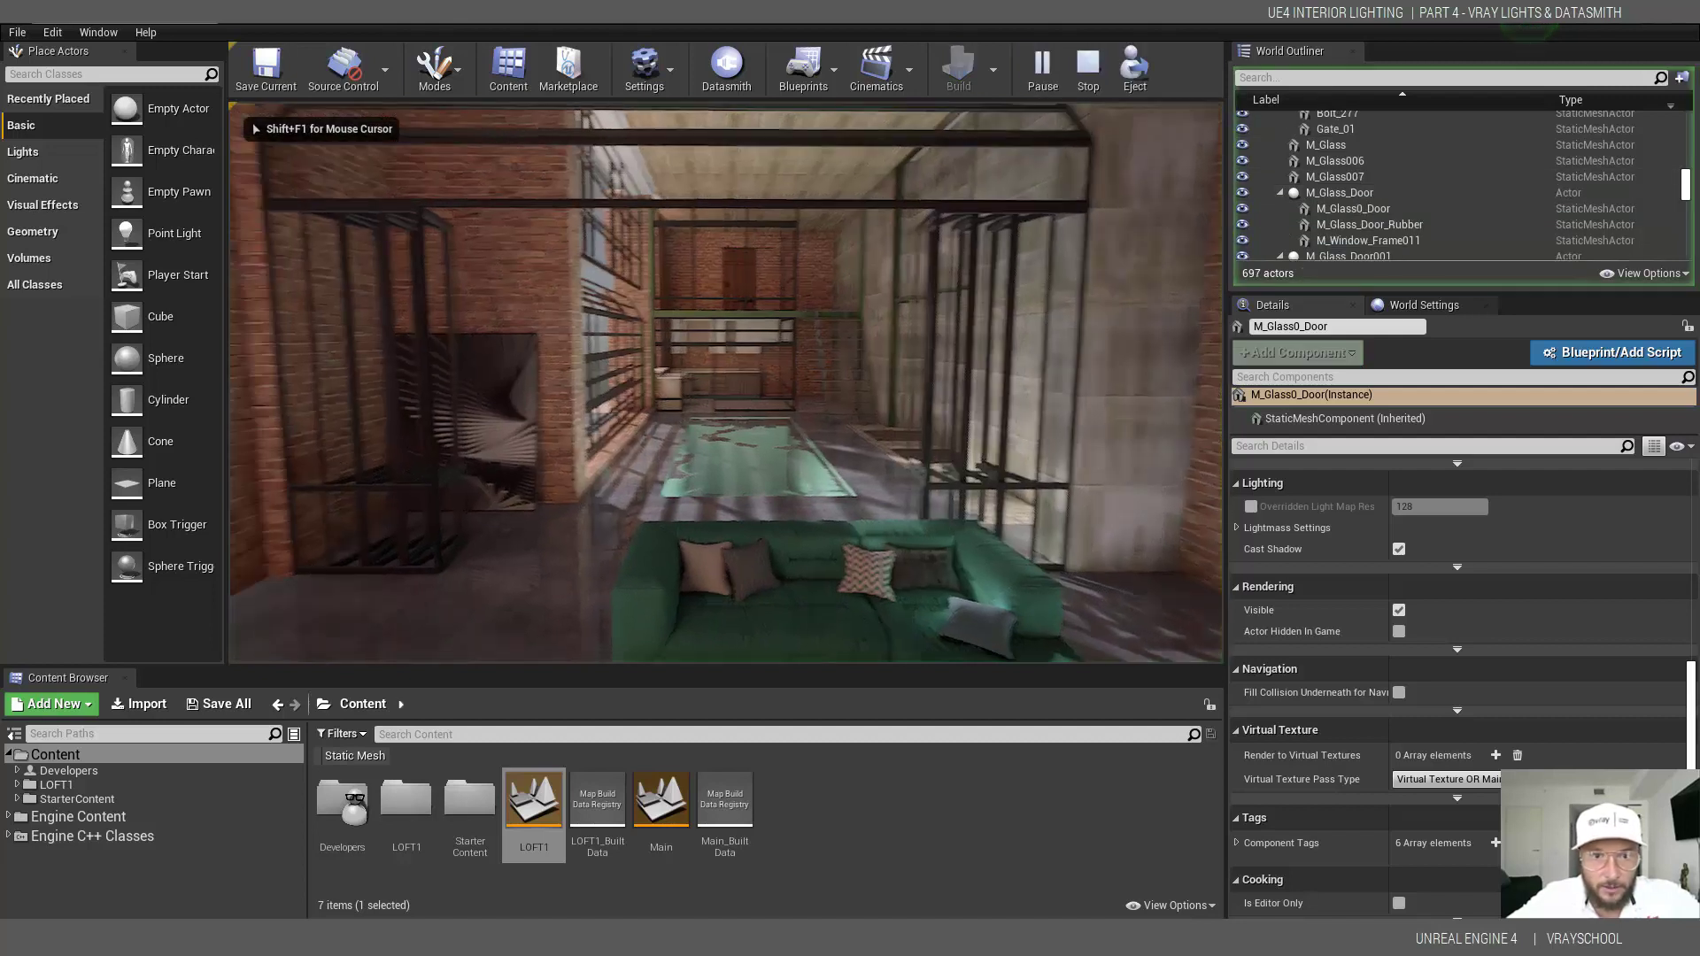
{"action": "key", "text": "w"}
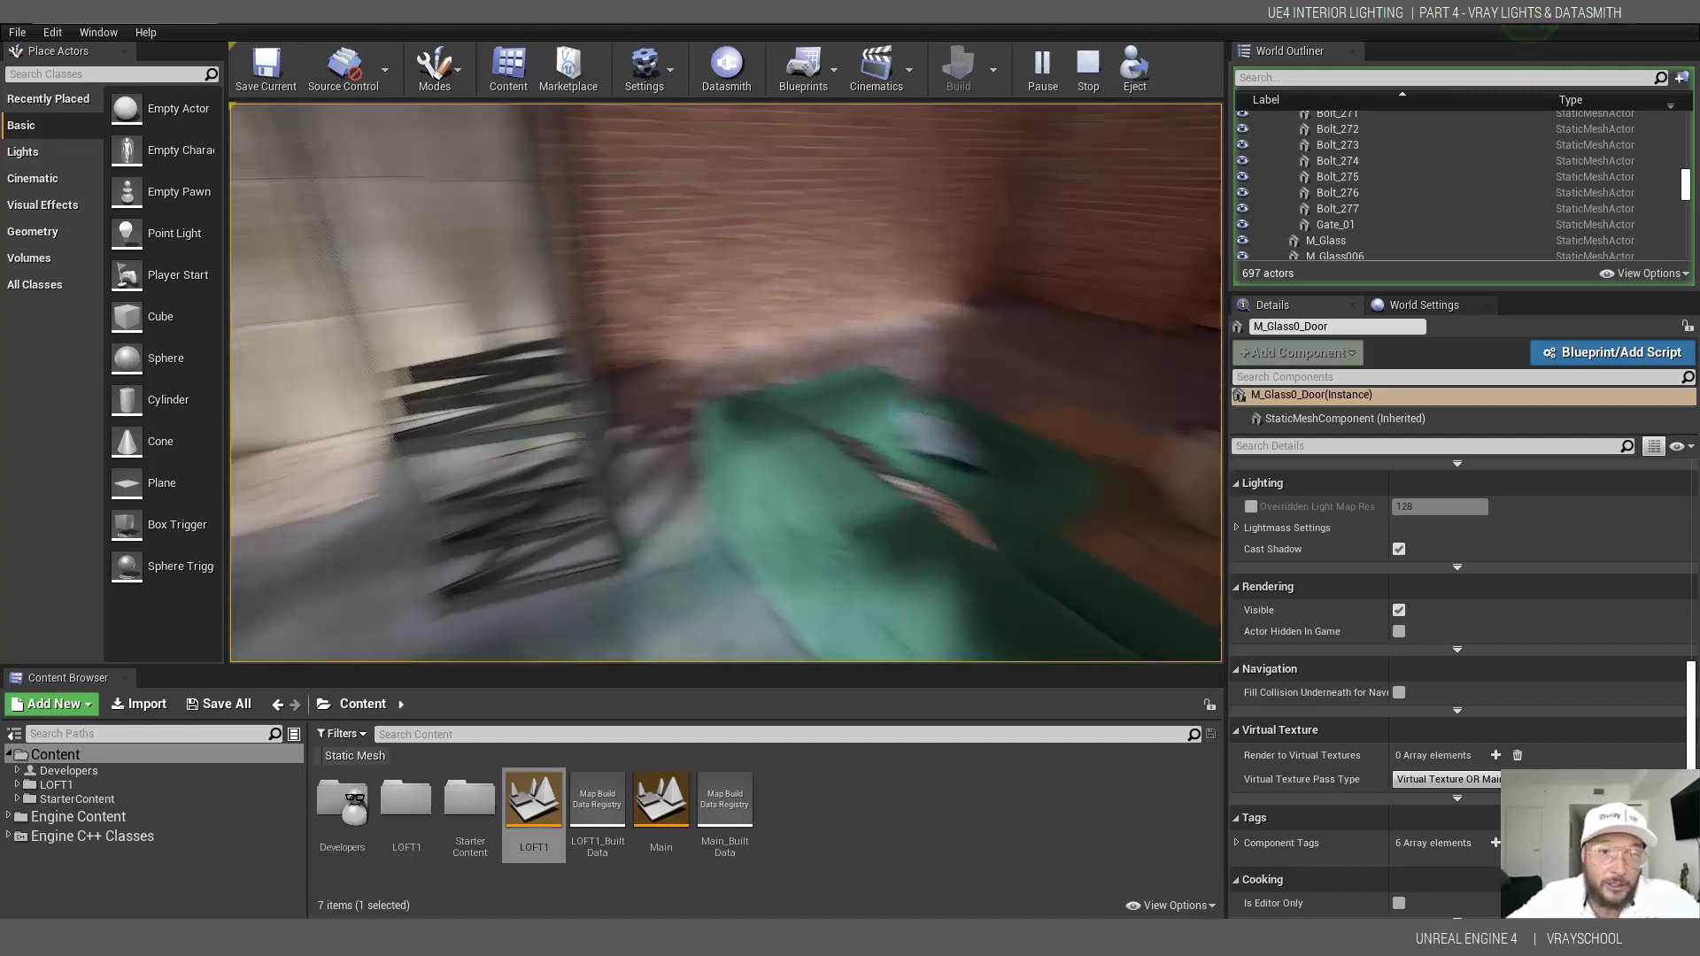
{"action": "key", "text": "s"}
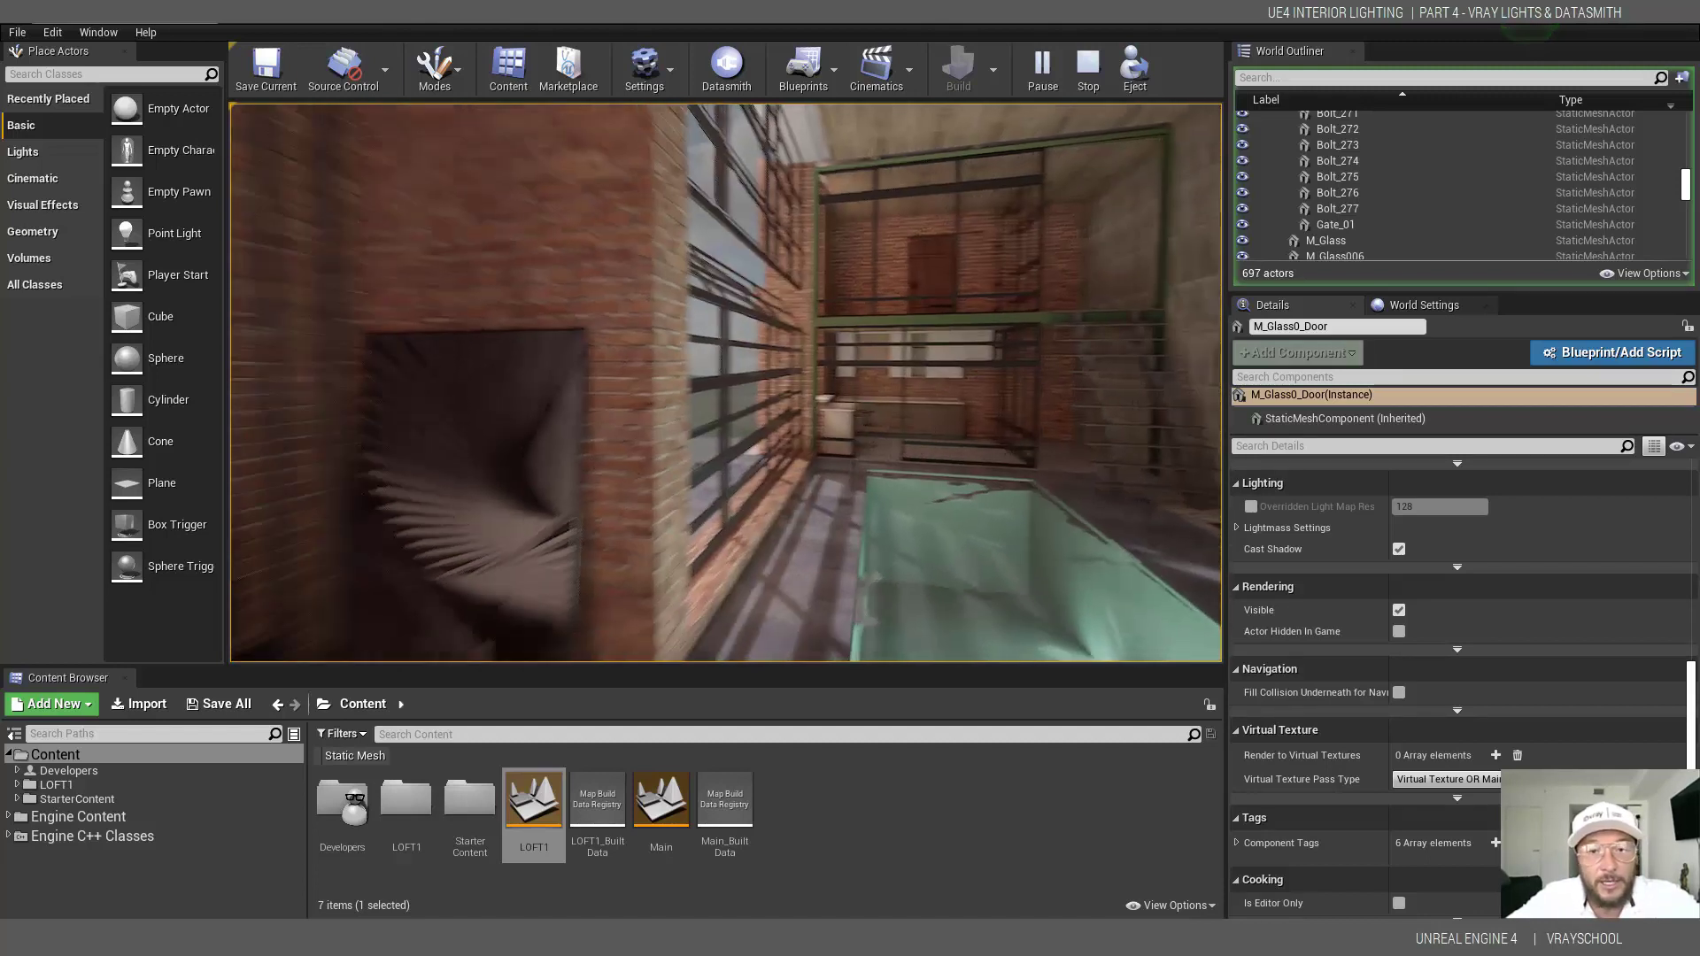
{"action": "key", "text": "s"}
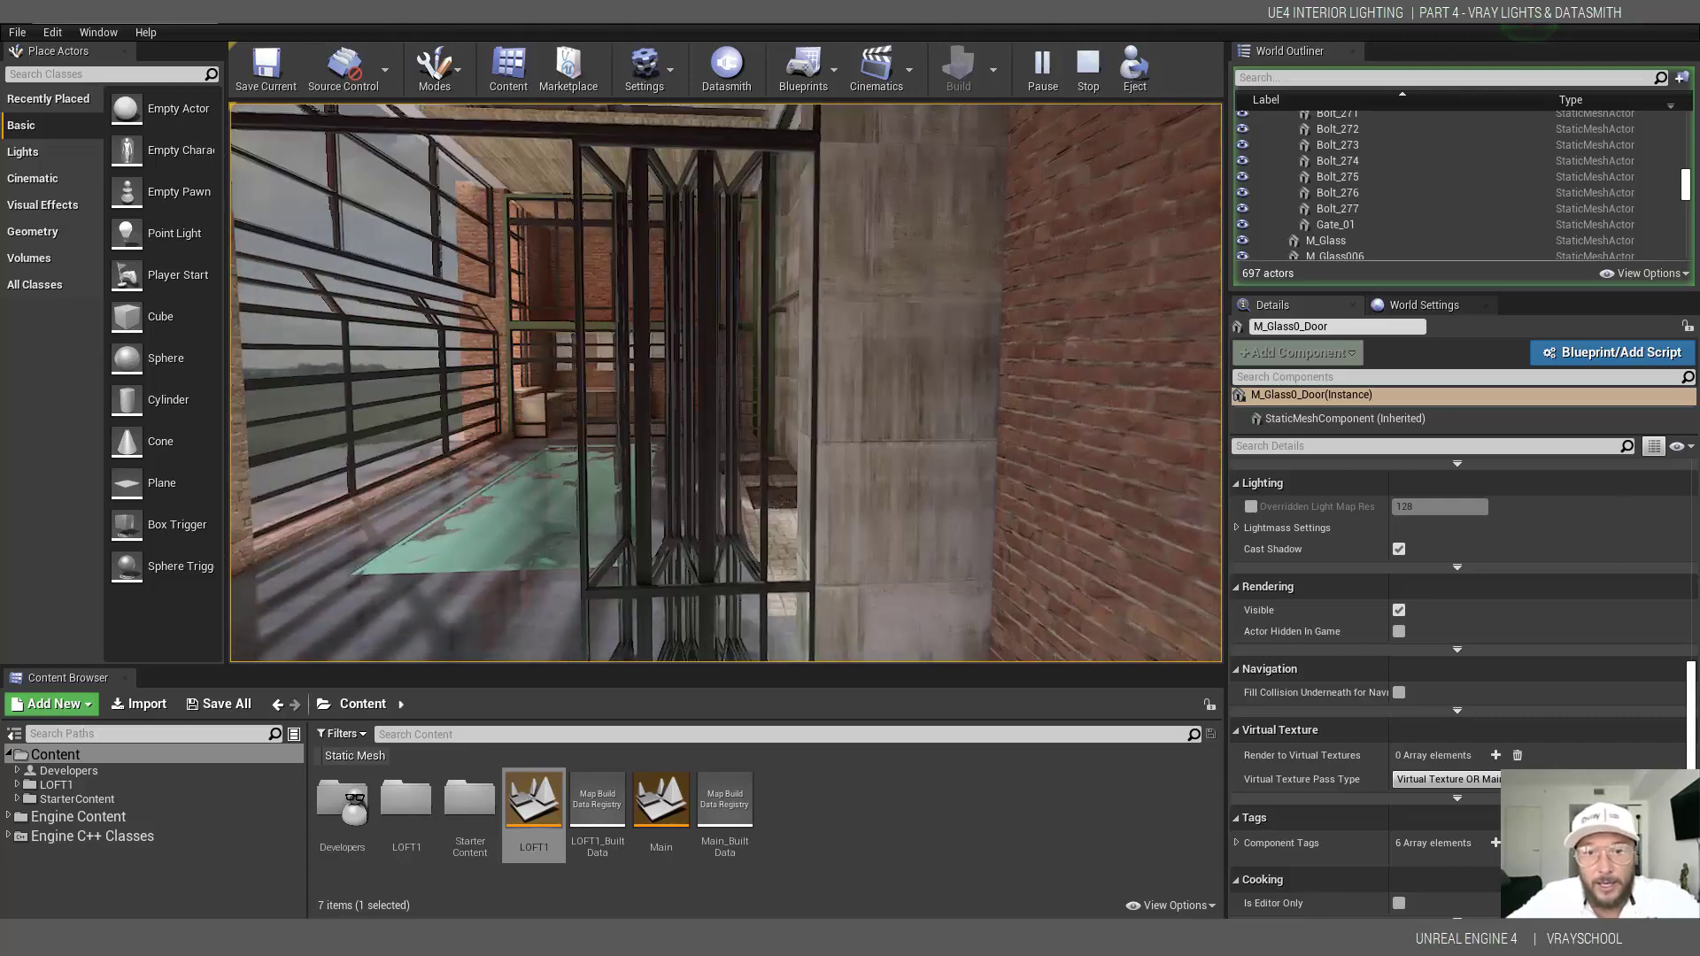
{"action": "key", "text": "s"}
{"action": "key", "text": "s"}
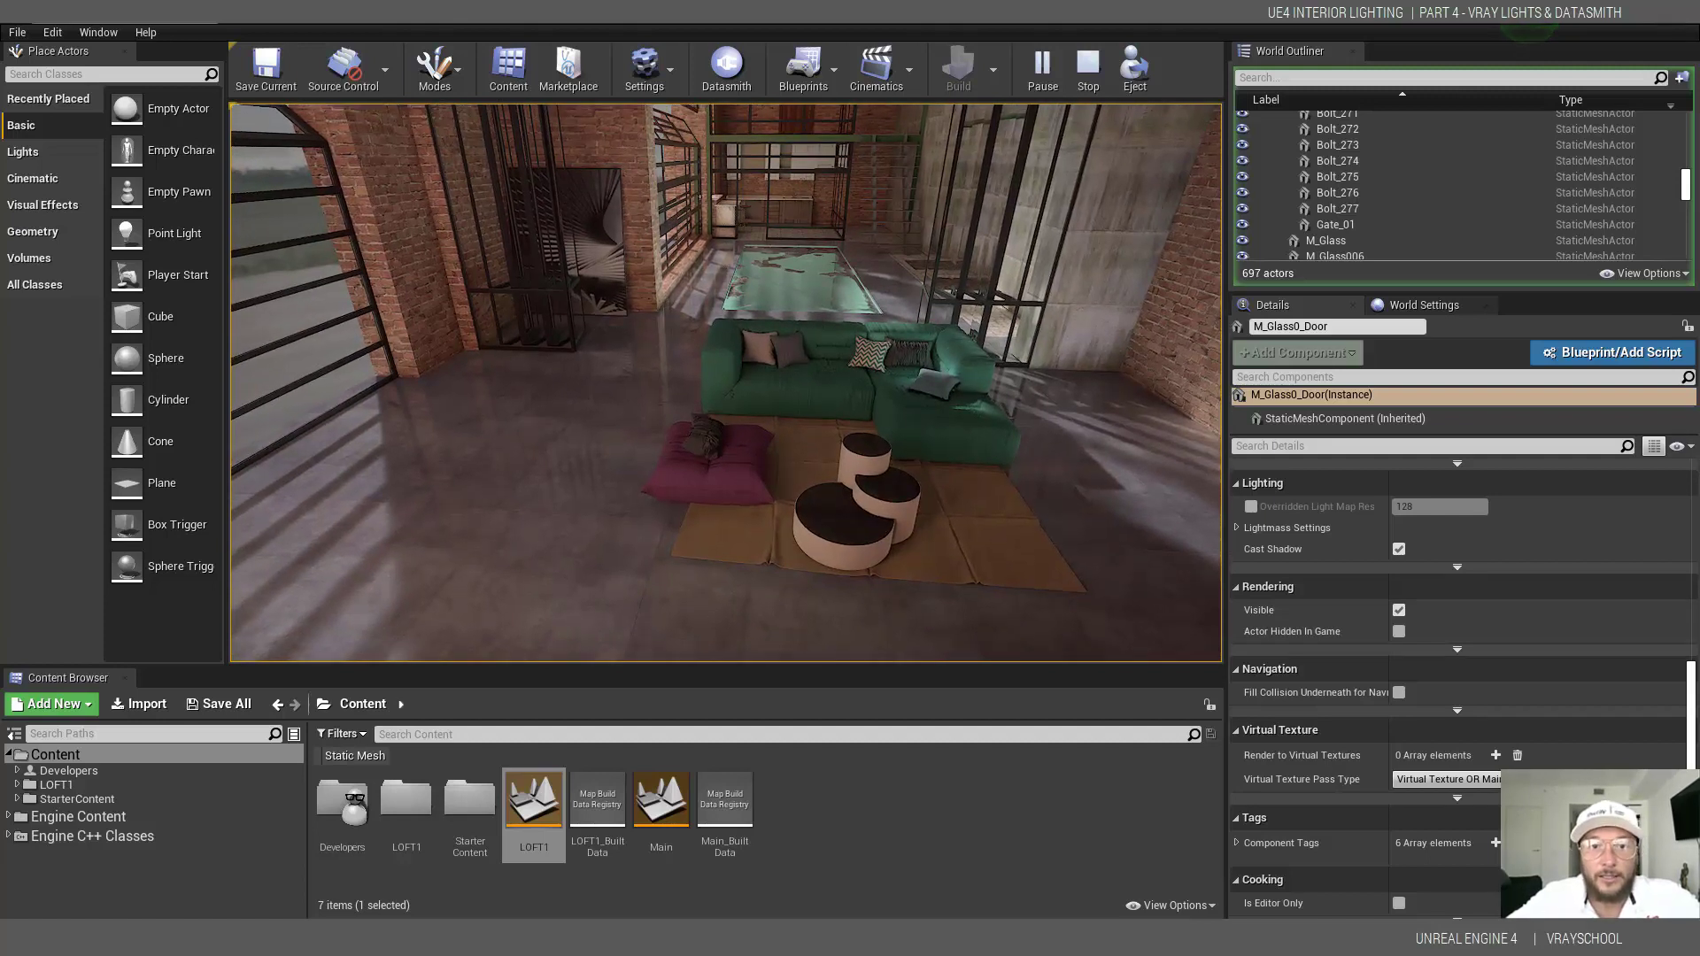
{"action": "key", "text": "Escape"}
{"action": "mouse_move", "coordinate": [744, 427]}
{"action": "right_mouse_down"}
{"action": "mouse_move", "coordinate": [620, 425]}
{"action": "mouse_move", "coordinate": [735, 430]}
{"action": "right_mouse_up"}
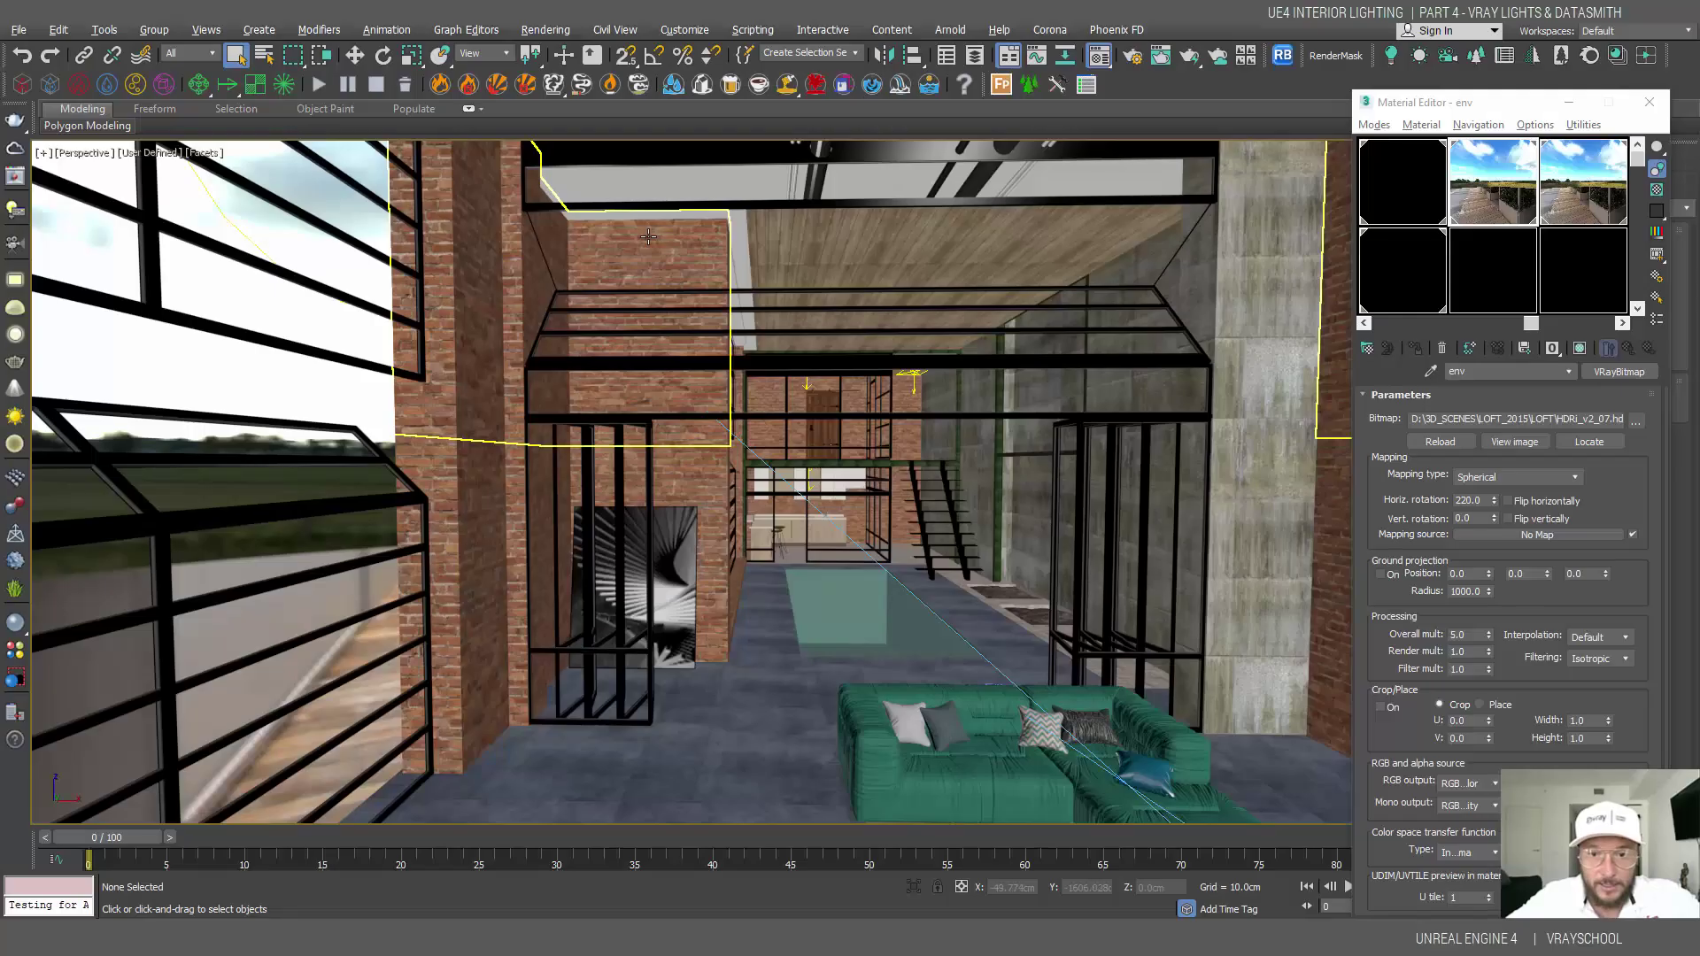
- Switch to 3ds Max and export the scene as the Unreal Datasmith file LOFT2, with Visible Objects and Current Frame Only
{"action": "type", "text": "xxxxxxxxxxxxxxxxxxxxxxxxx"}
{"action": "middle_click_drag", "start_coordinate": [882, 344], "coordinate": [700, 215]}
{"action": "key", "text": "Escape"}
{"action": "left_click", "coordinate": [18, 29]}
{"action": "mouse_move", "coordinate": [131, 294]}
{"action": "left_click", "coordinate": [232, 304]}
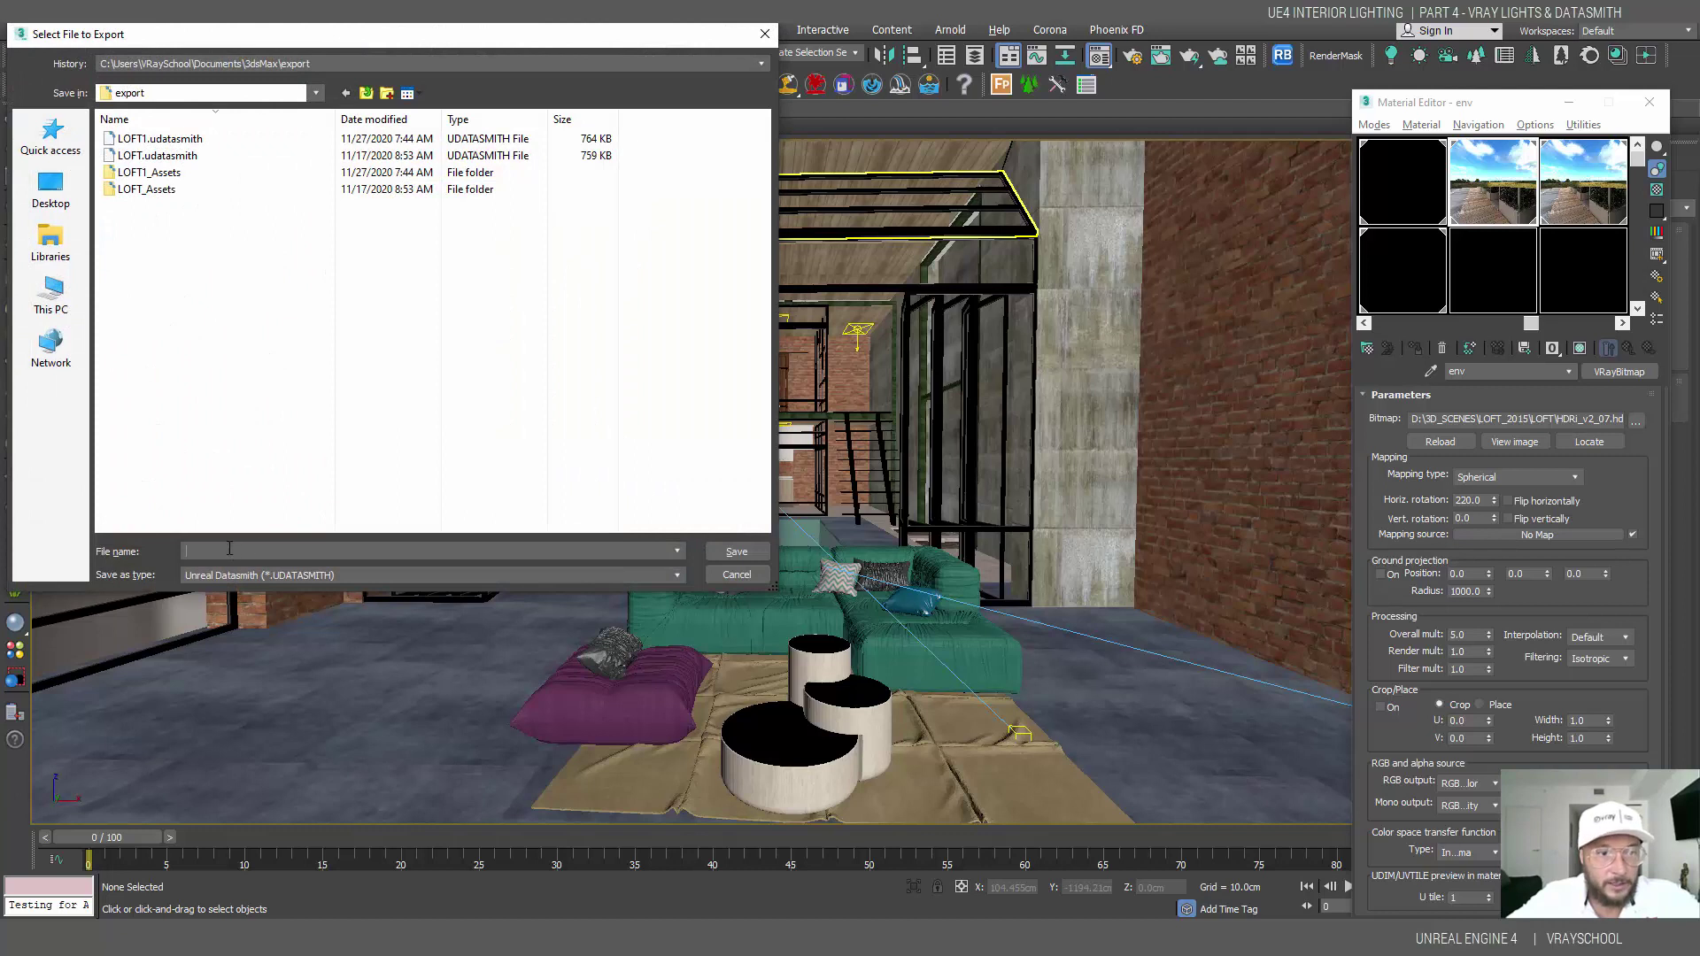
{"action": "type", "text": "LOFT"}
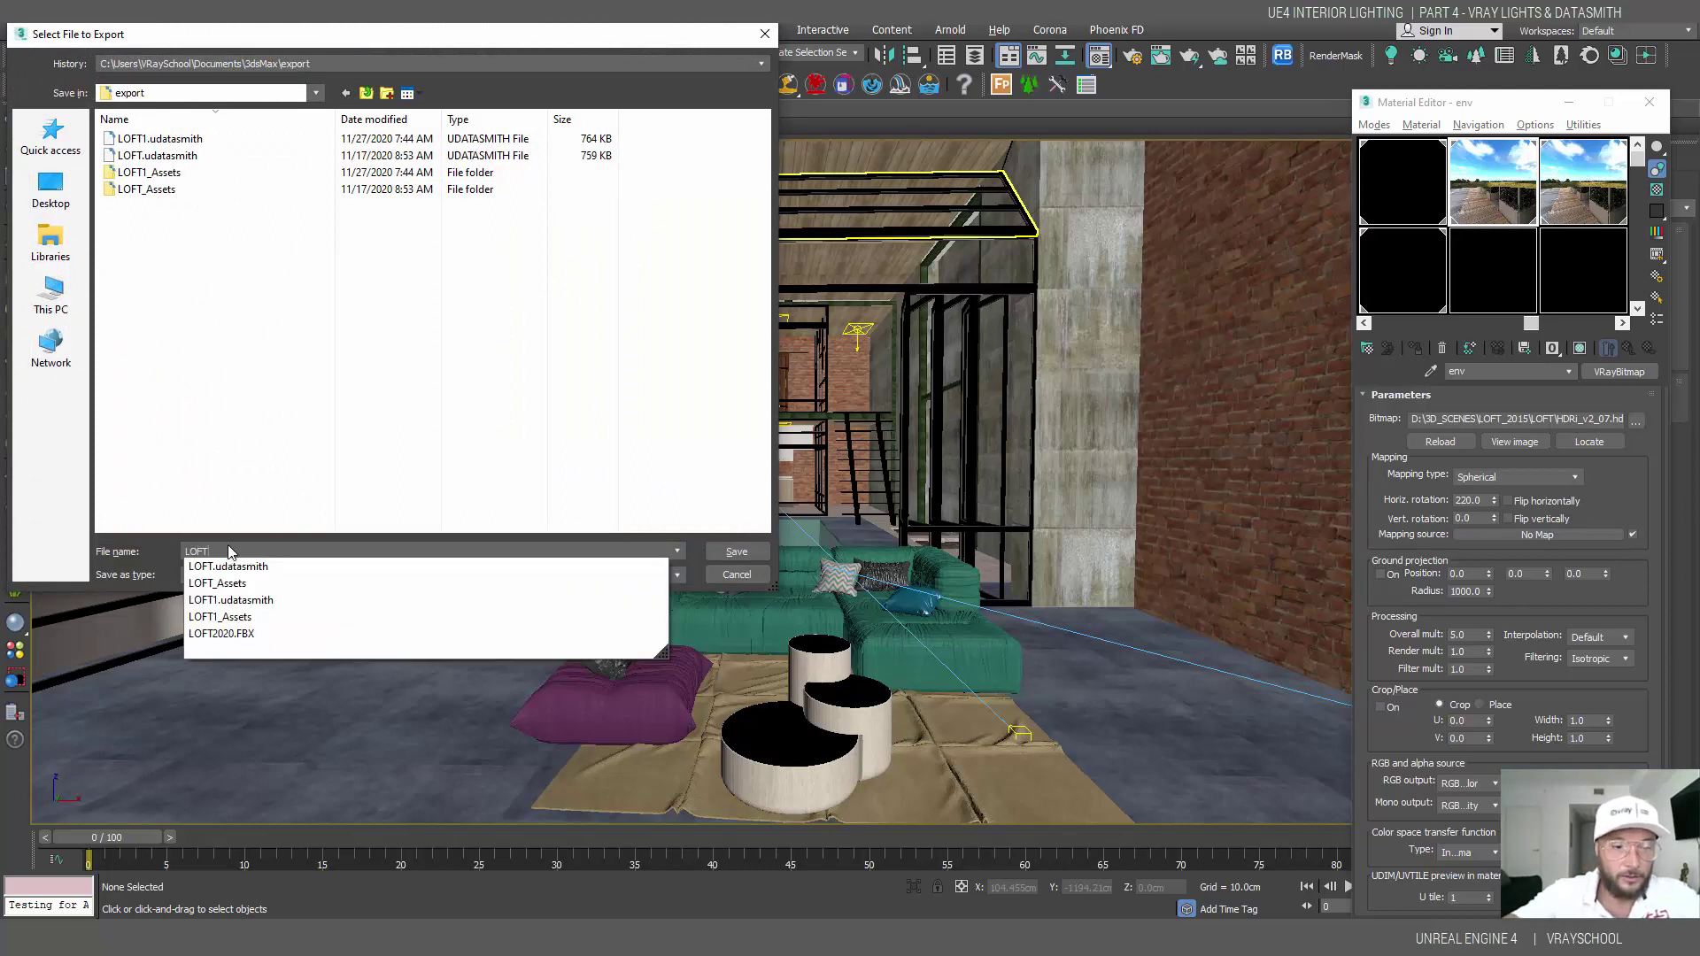
{"action": "type", "text": "2"}
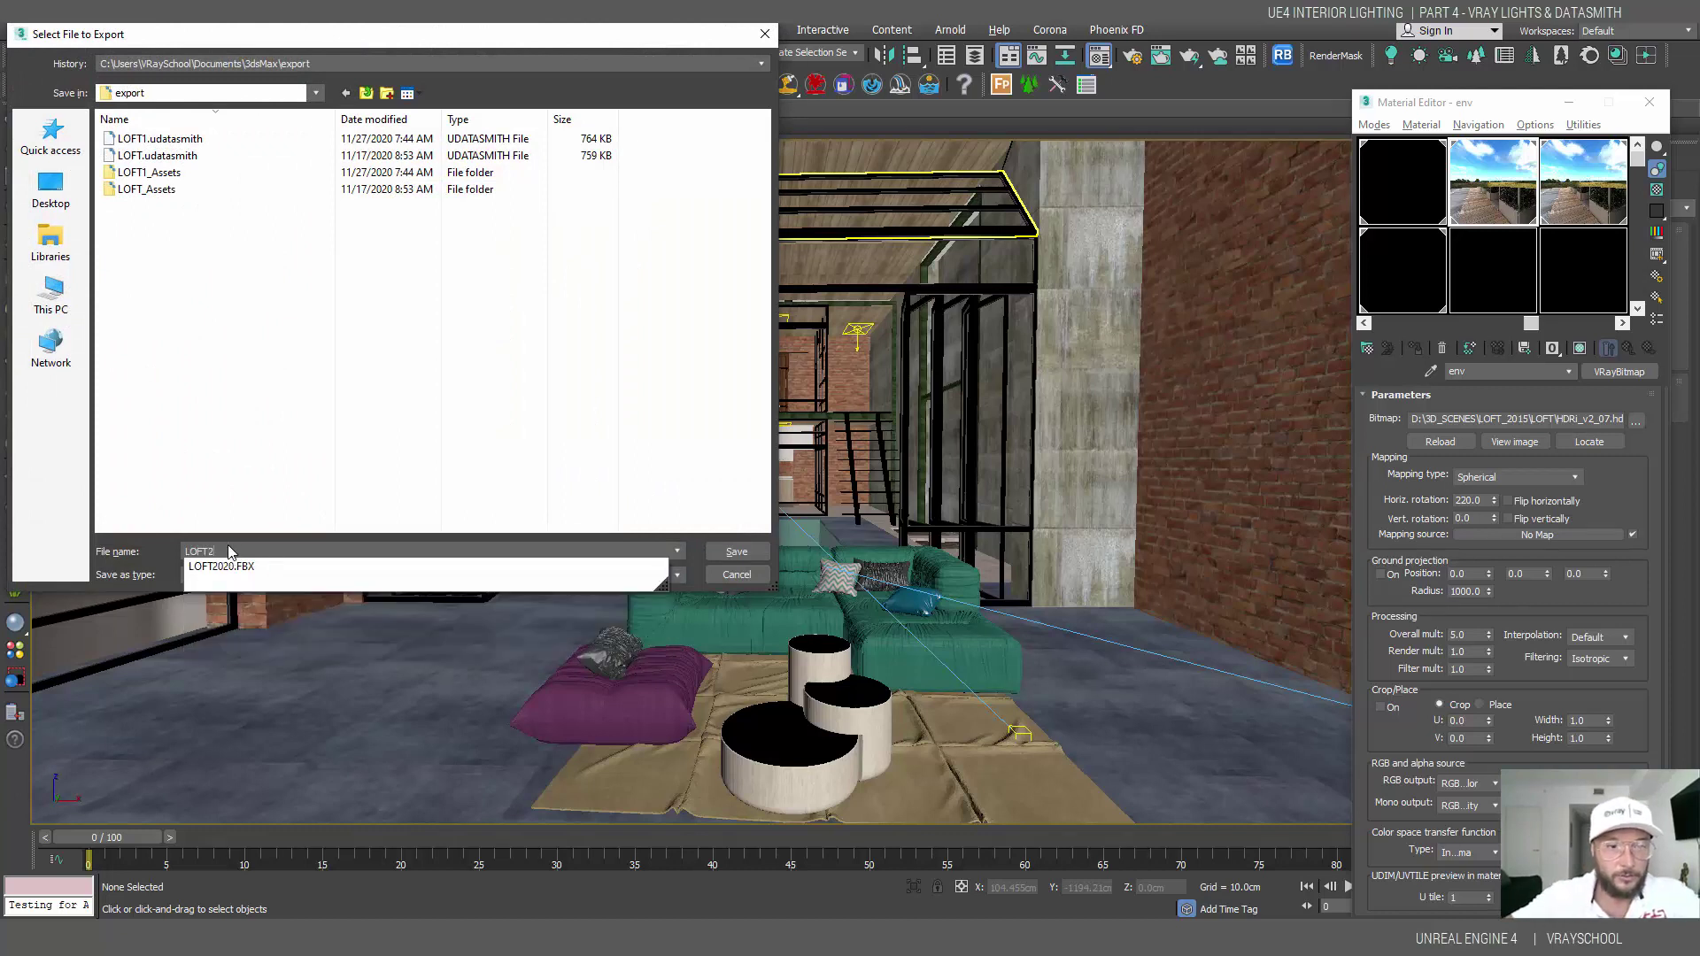
{"action": "left_click", "coordinate": [737, 552]}
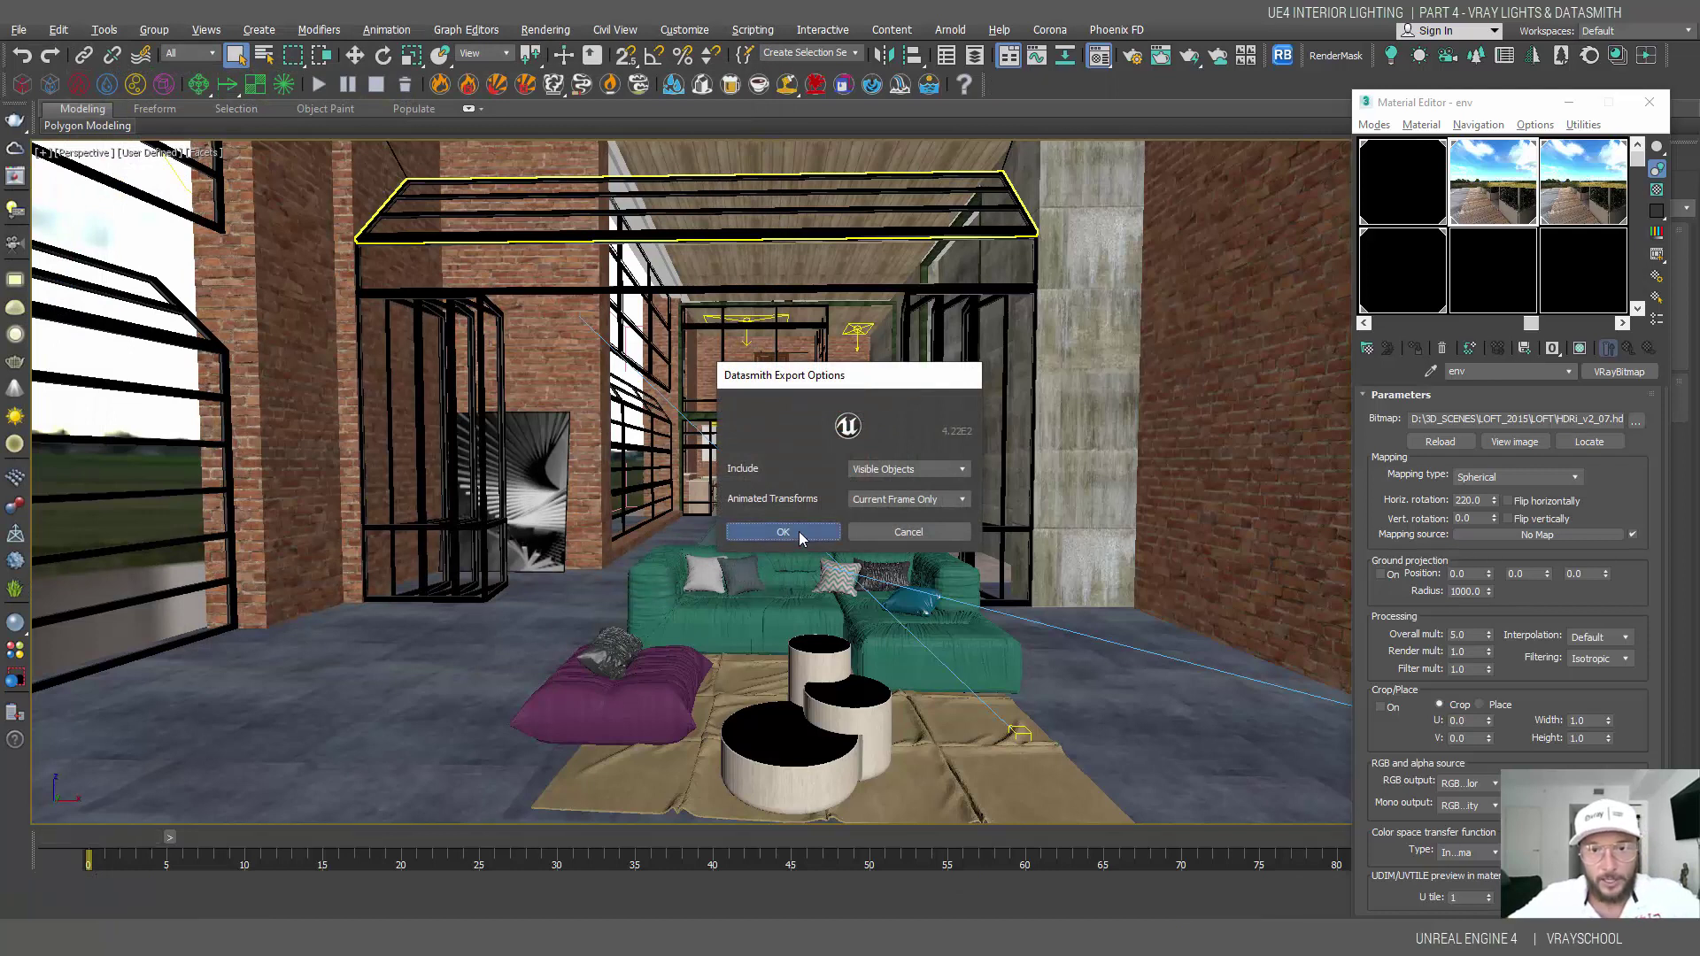
{"action": "left_click", "coordinate": [799, 531]}
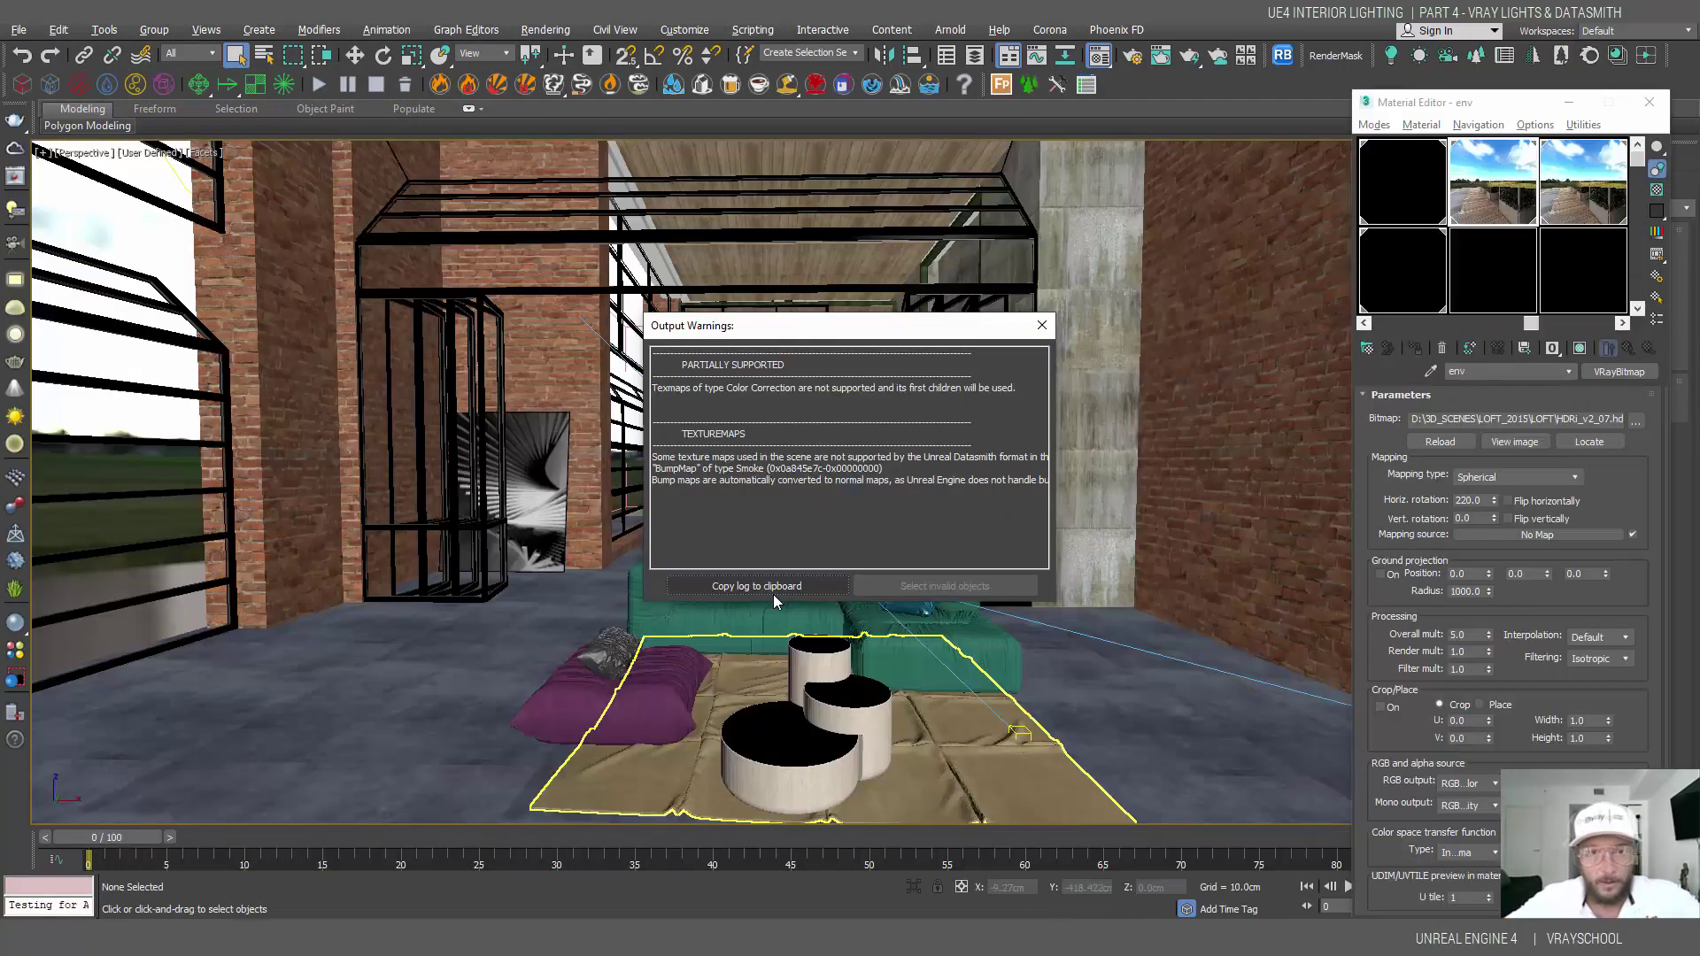
- Switch to Unreal Editor and create a new level from the Empty Level template
{"action": "left_click", "coordinate": [1020, 937]}
{"action": "left_click", "coordinate": [986, 848]}
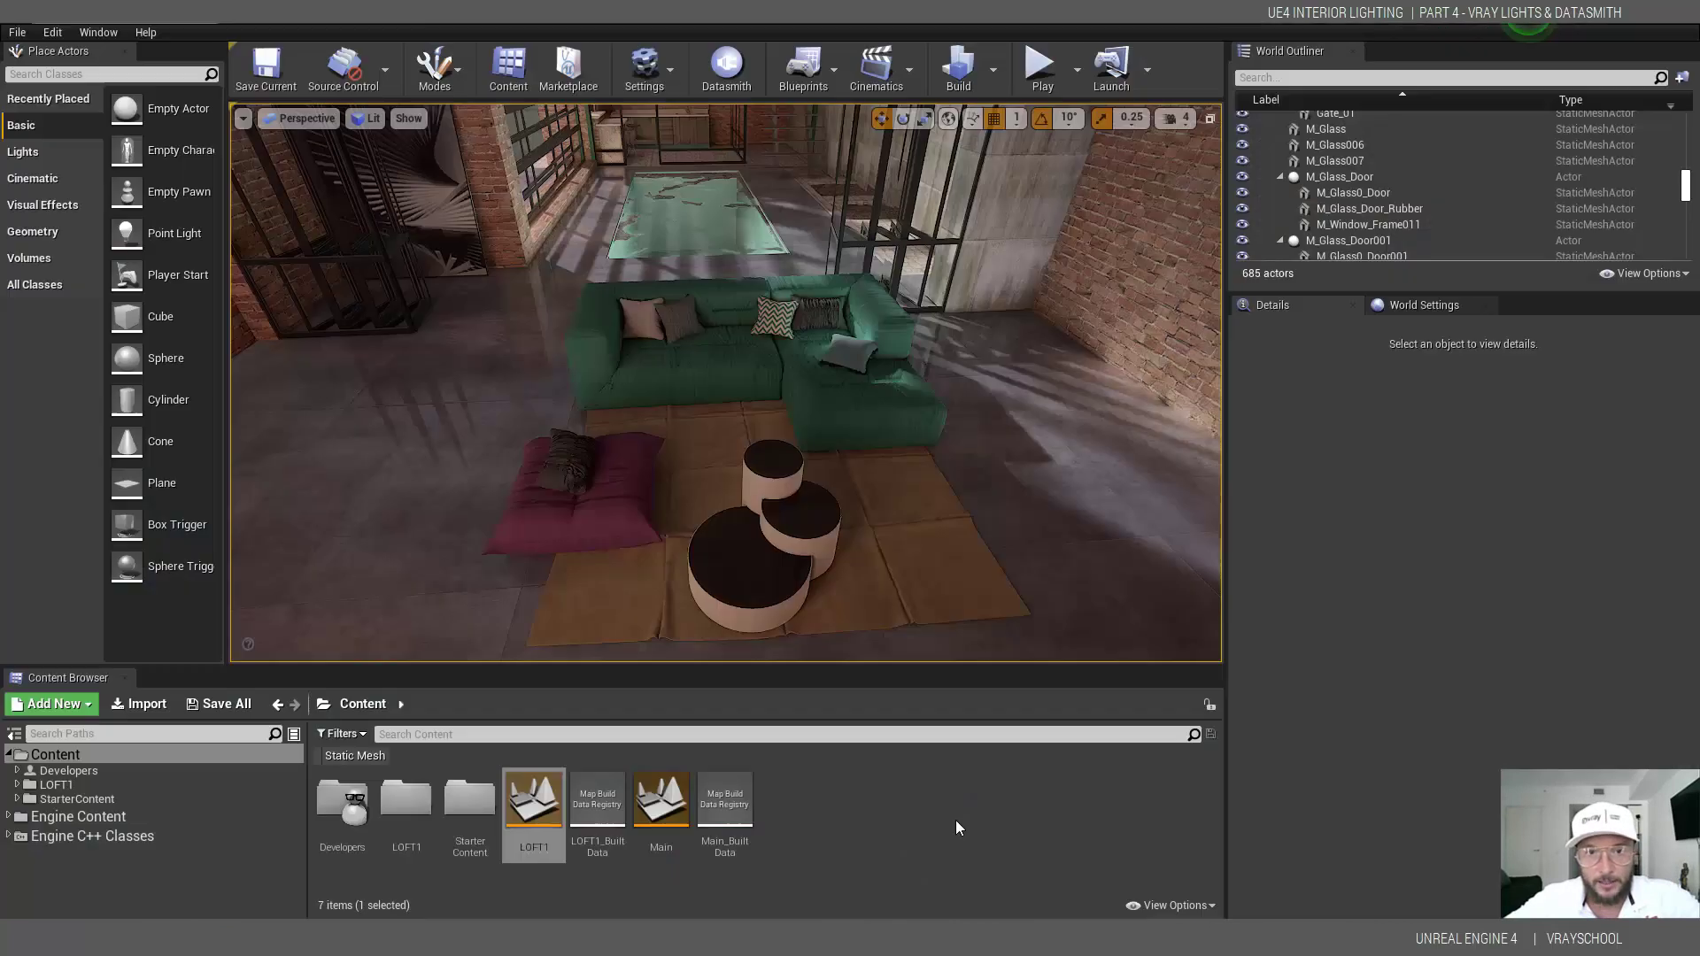
{"action": "left_click", "coordinate": [40, 33]}
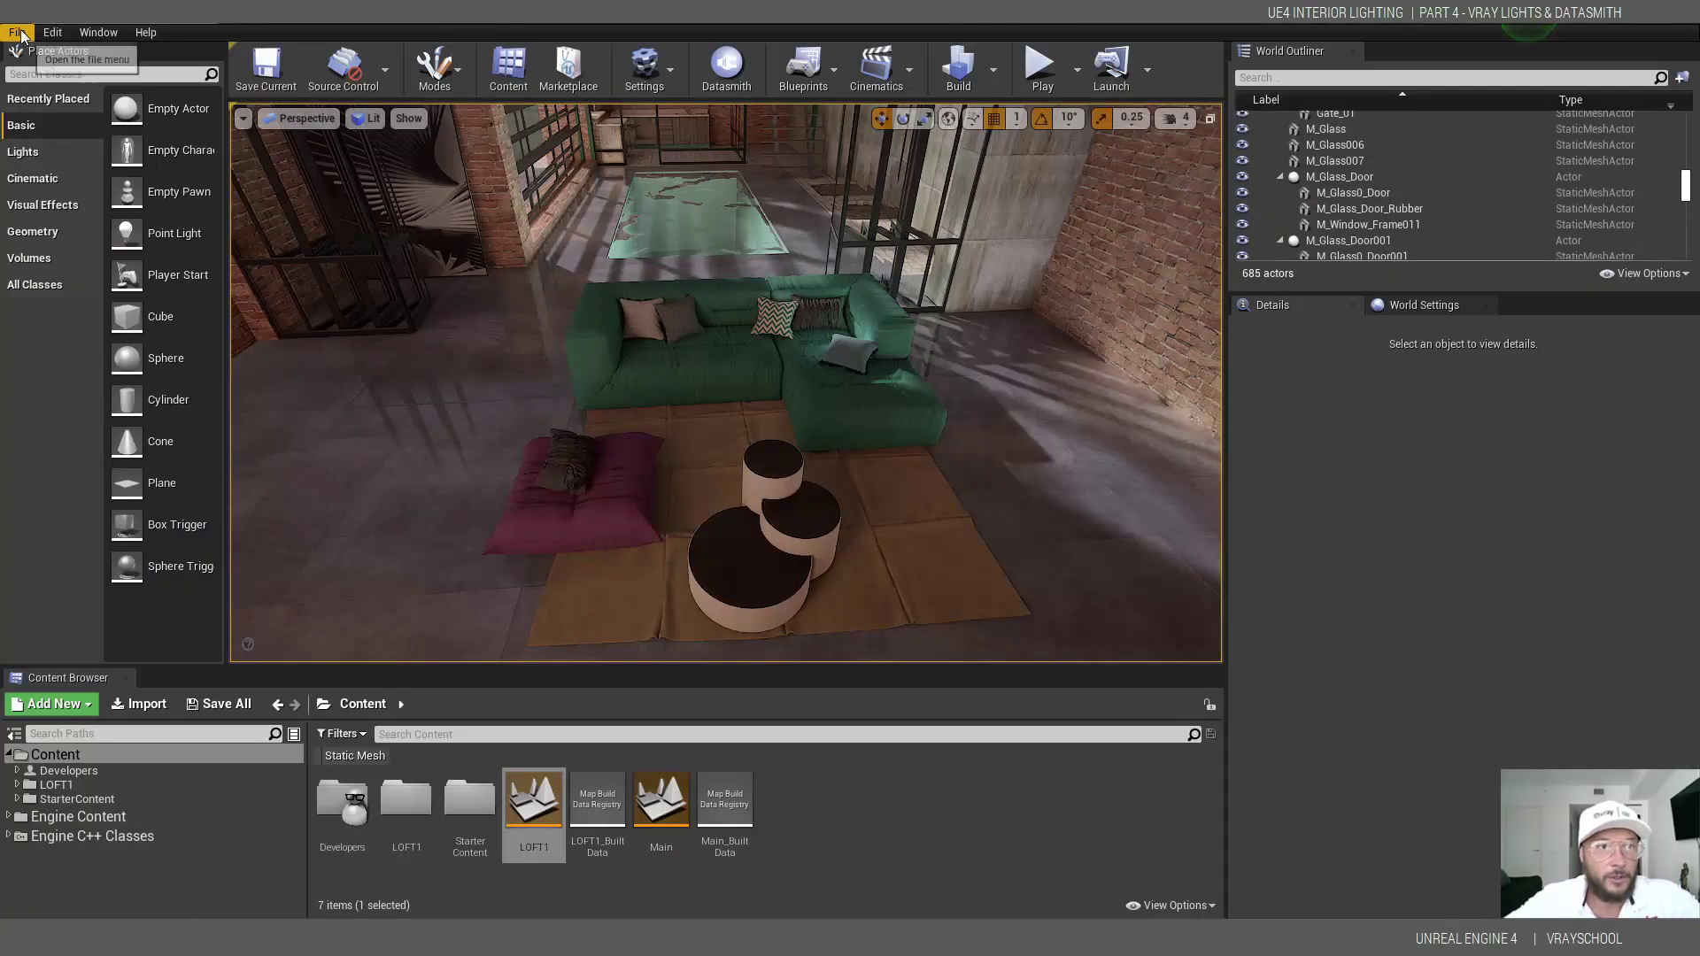
{"action": "left_click", "coordinate": [41, 66]}
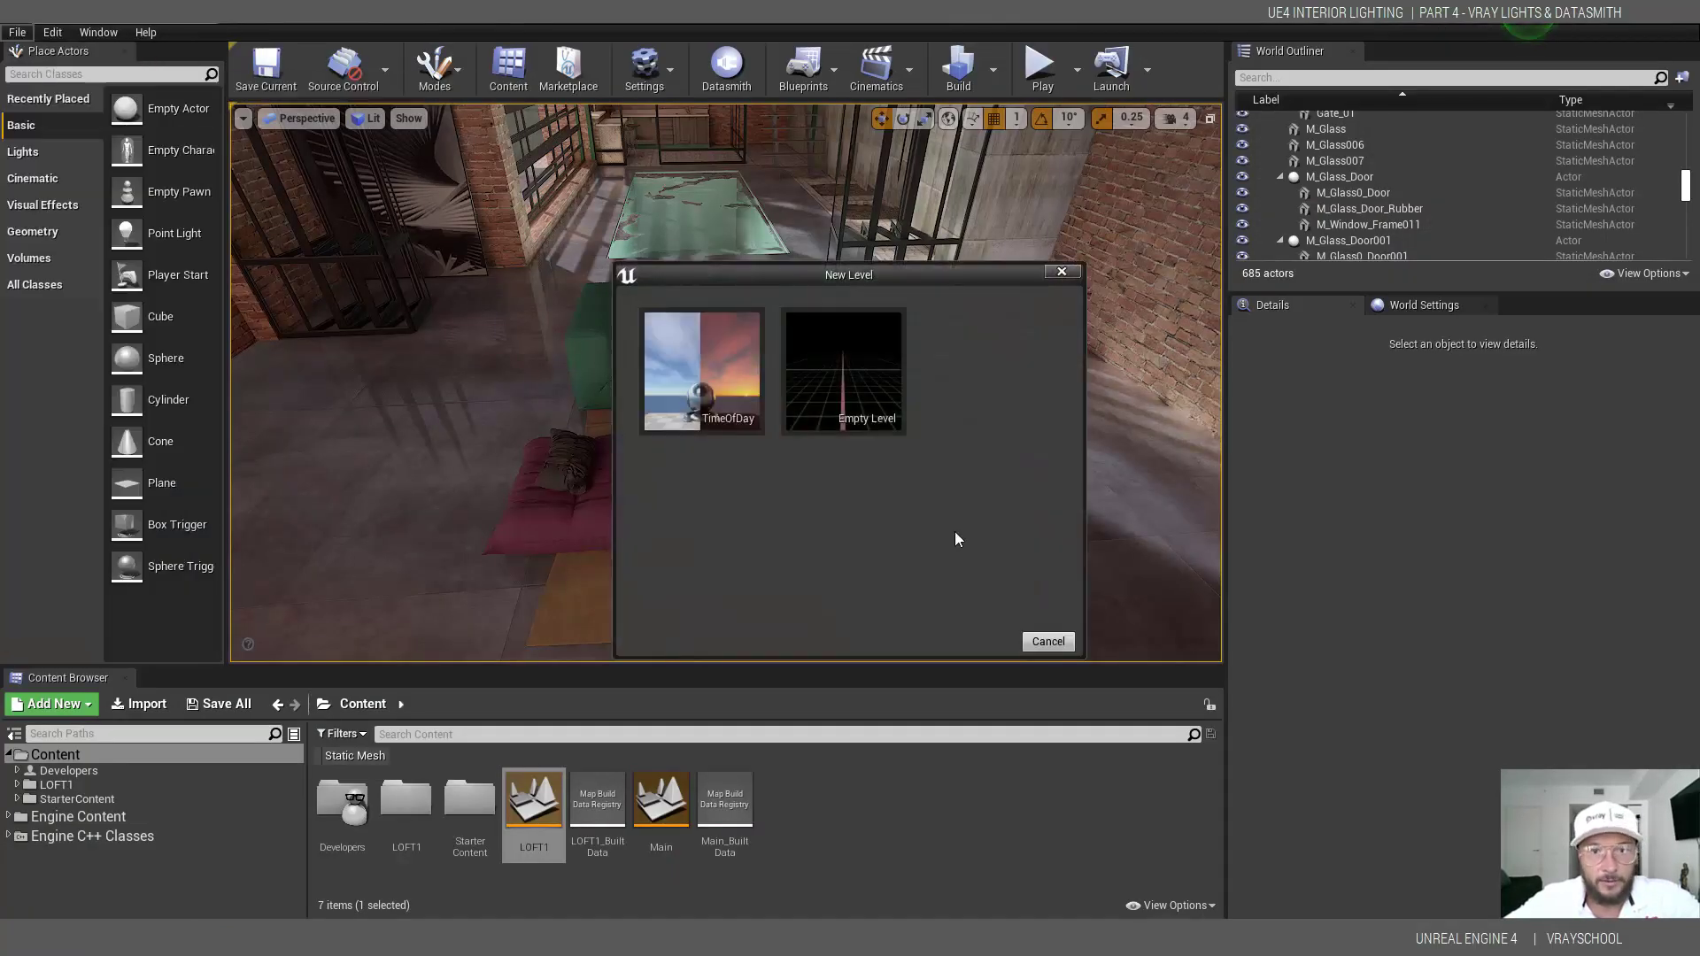
{"action": "left_click", "coordinate": [822, 367]}
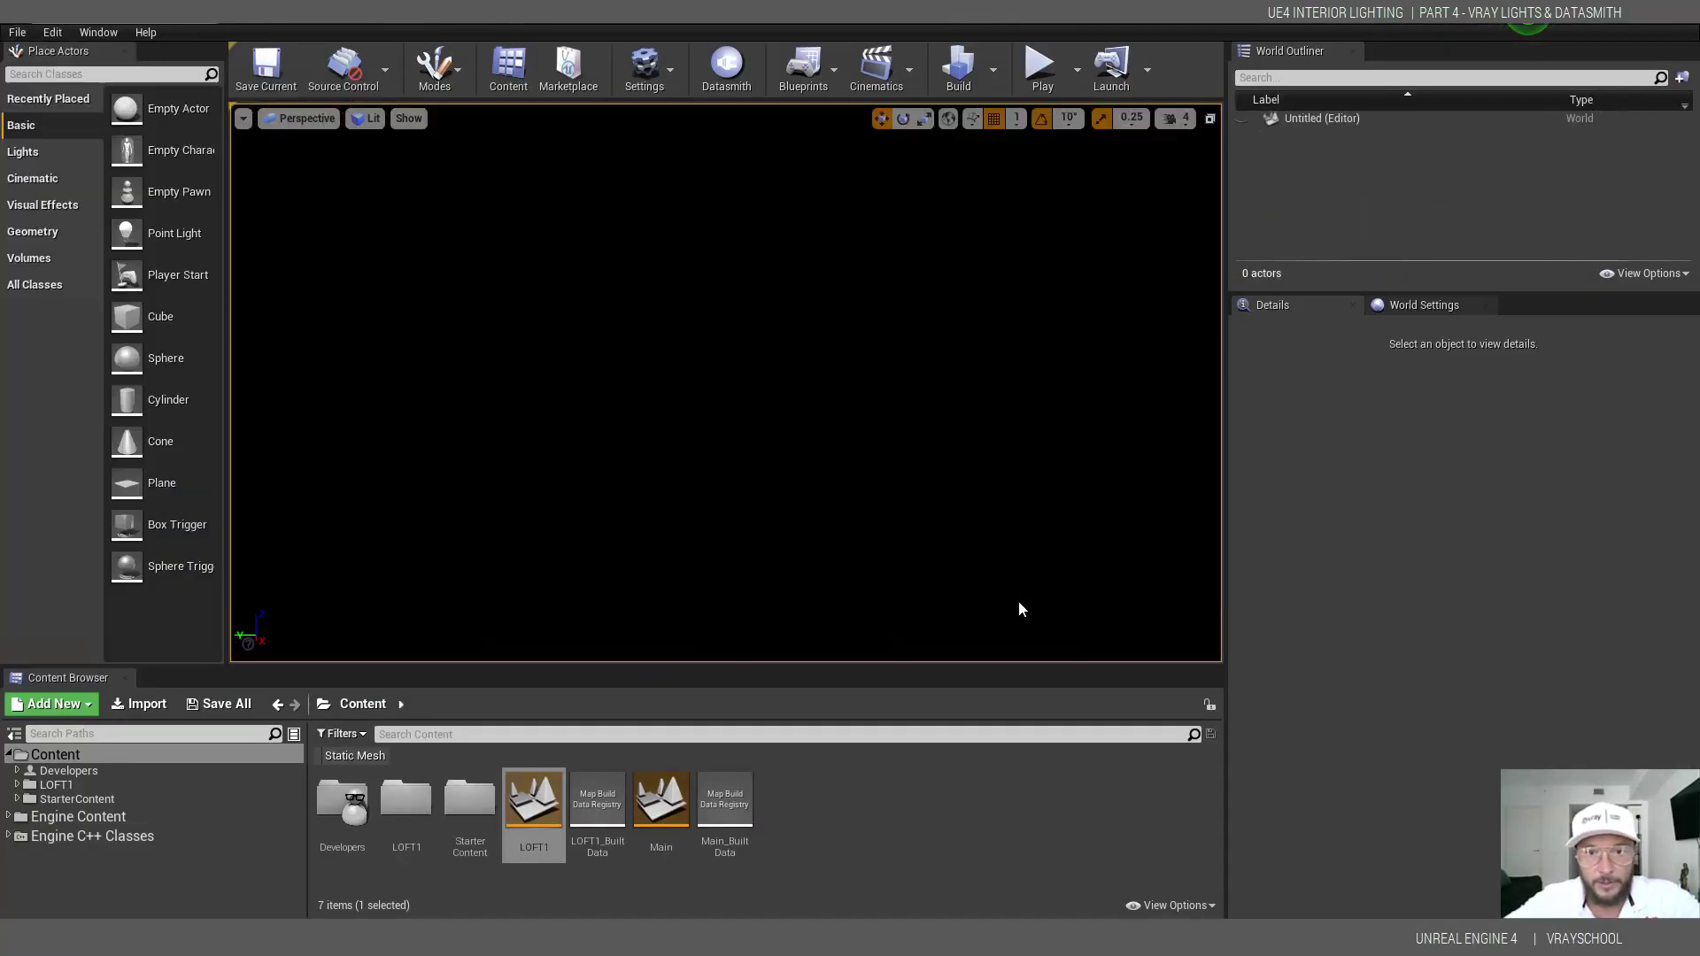
- Import LOFT2.udatasmith through Datasmith into the Content folder
{"action": "left_click", "coordinate": [730, 70]}
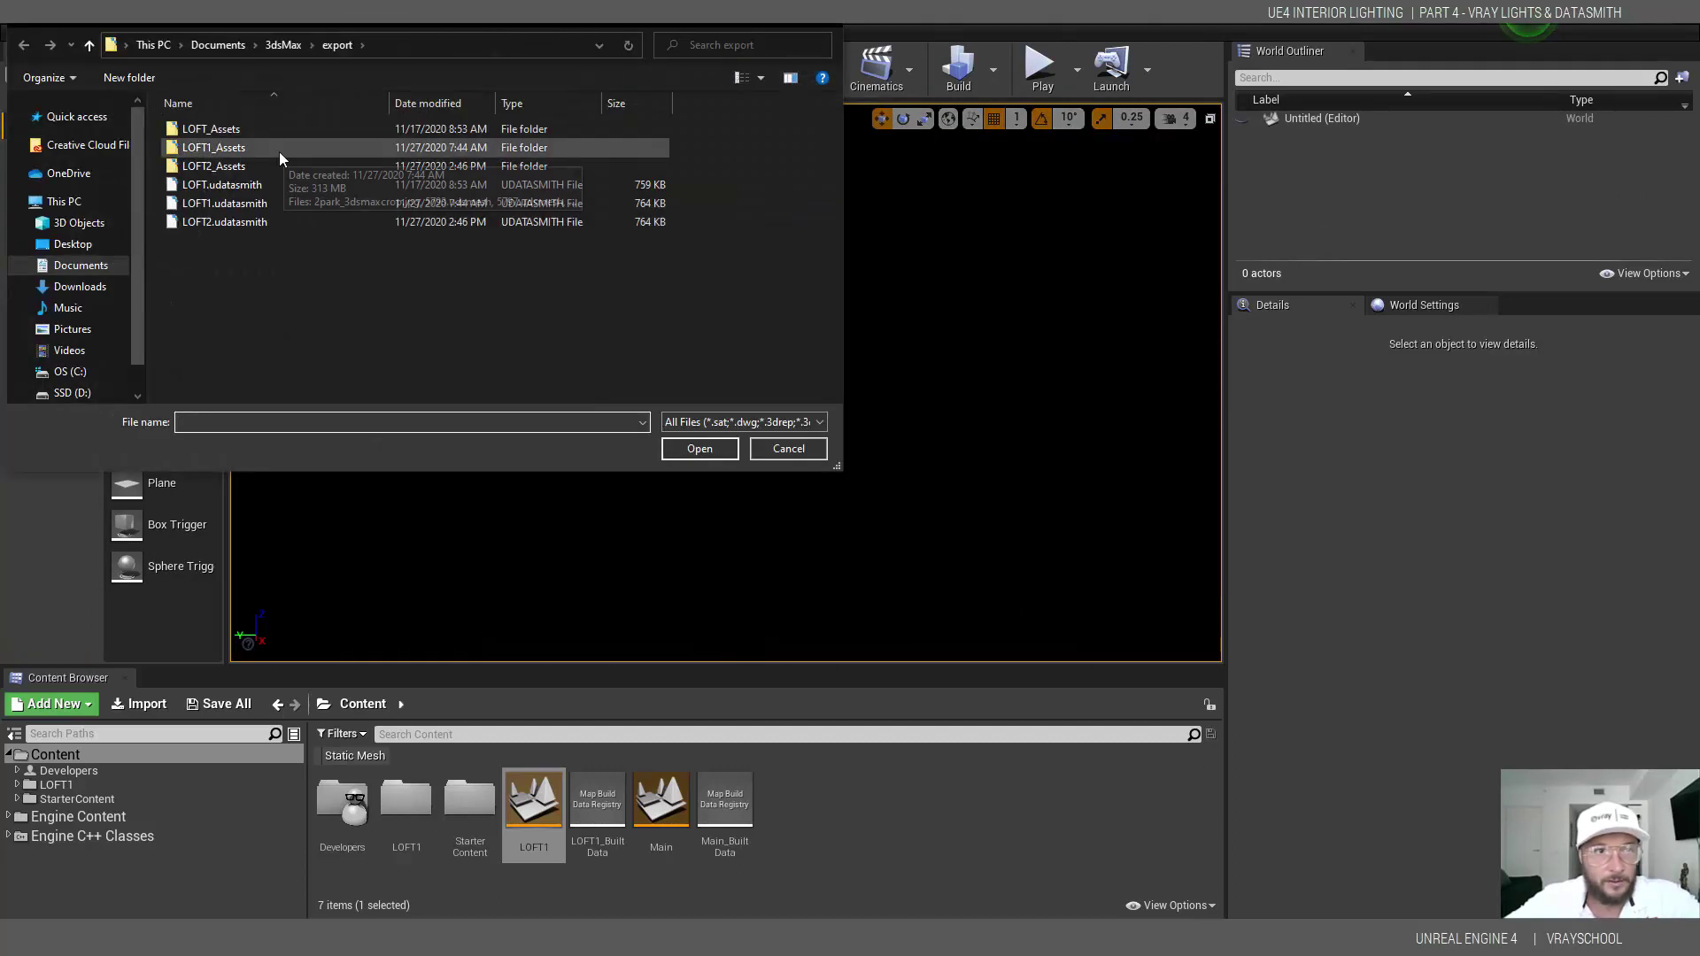
{"action": "left_click", "coordinate": [232, 221]}
{"action": "left_click", "coordinate": [710, 450]}
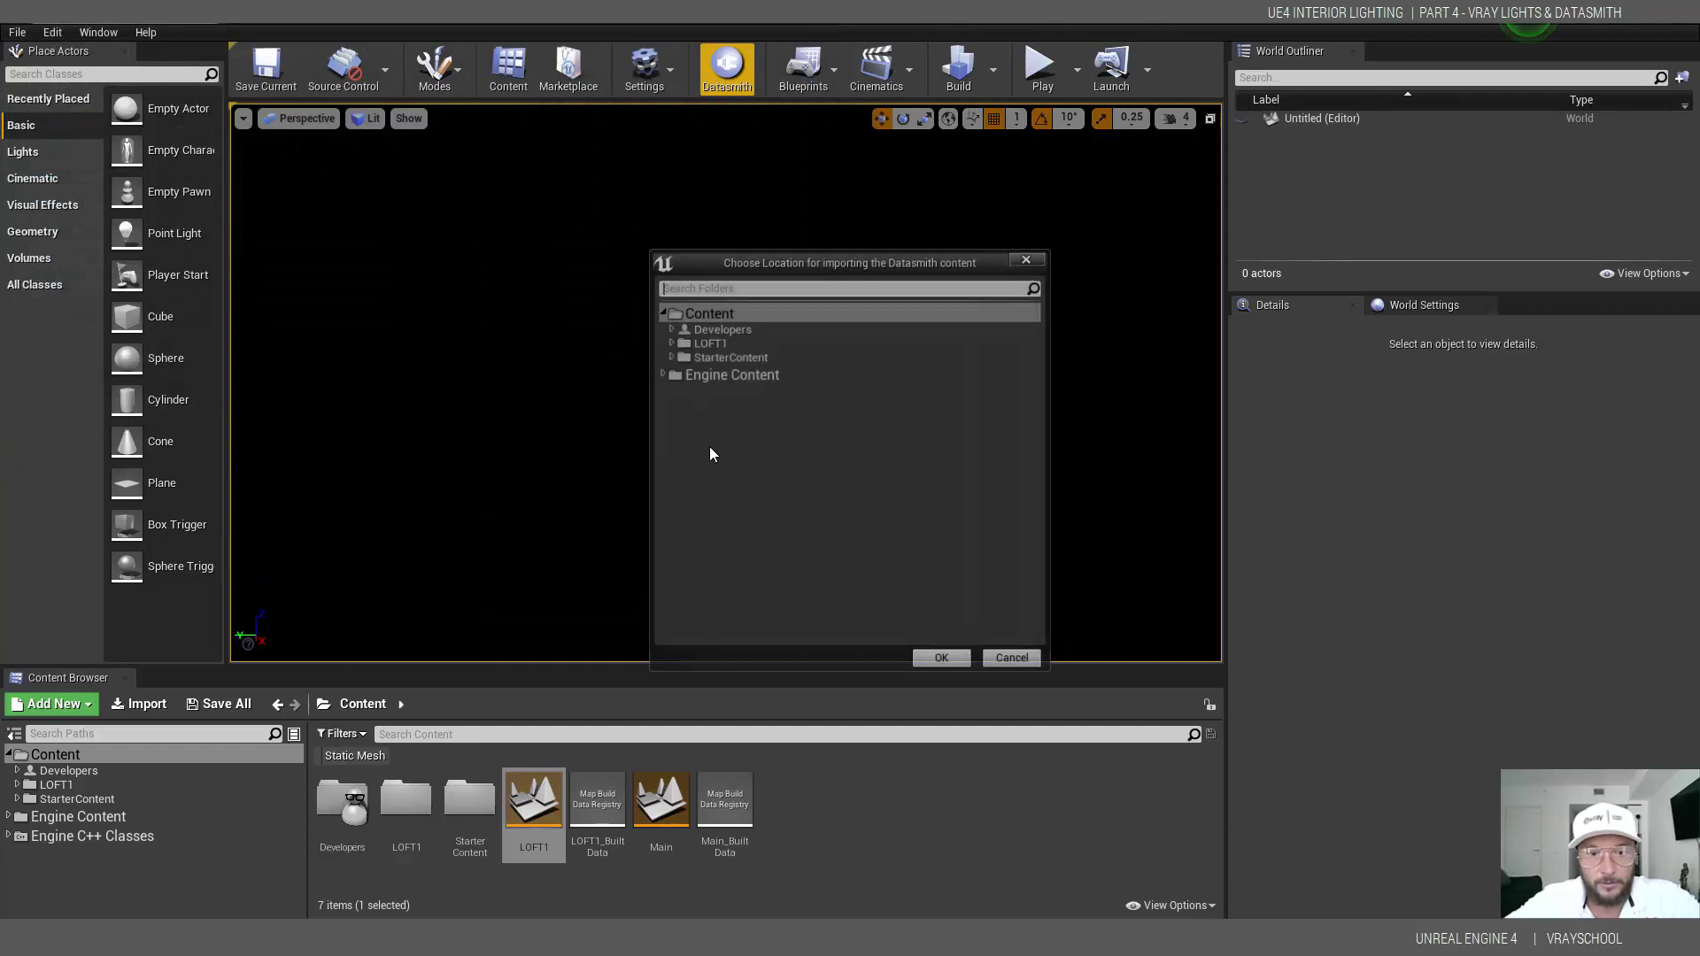
{"action": "left_click", "coordinate": [938, 658]}
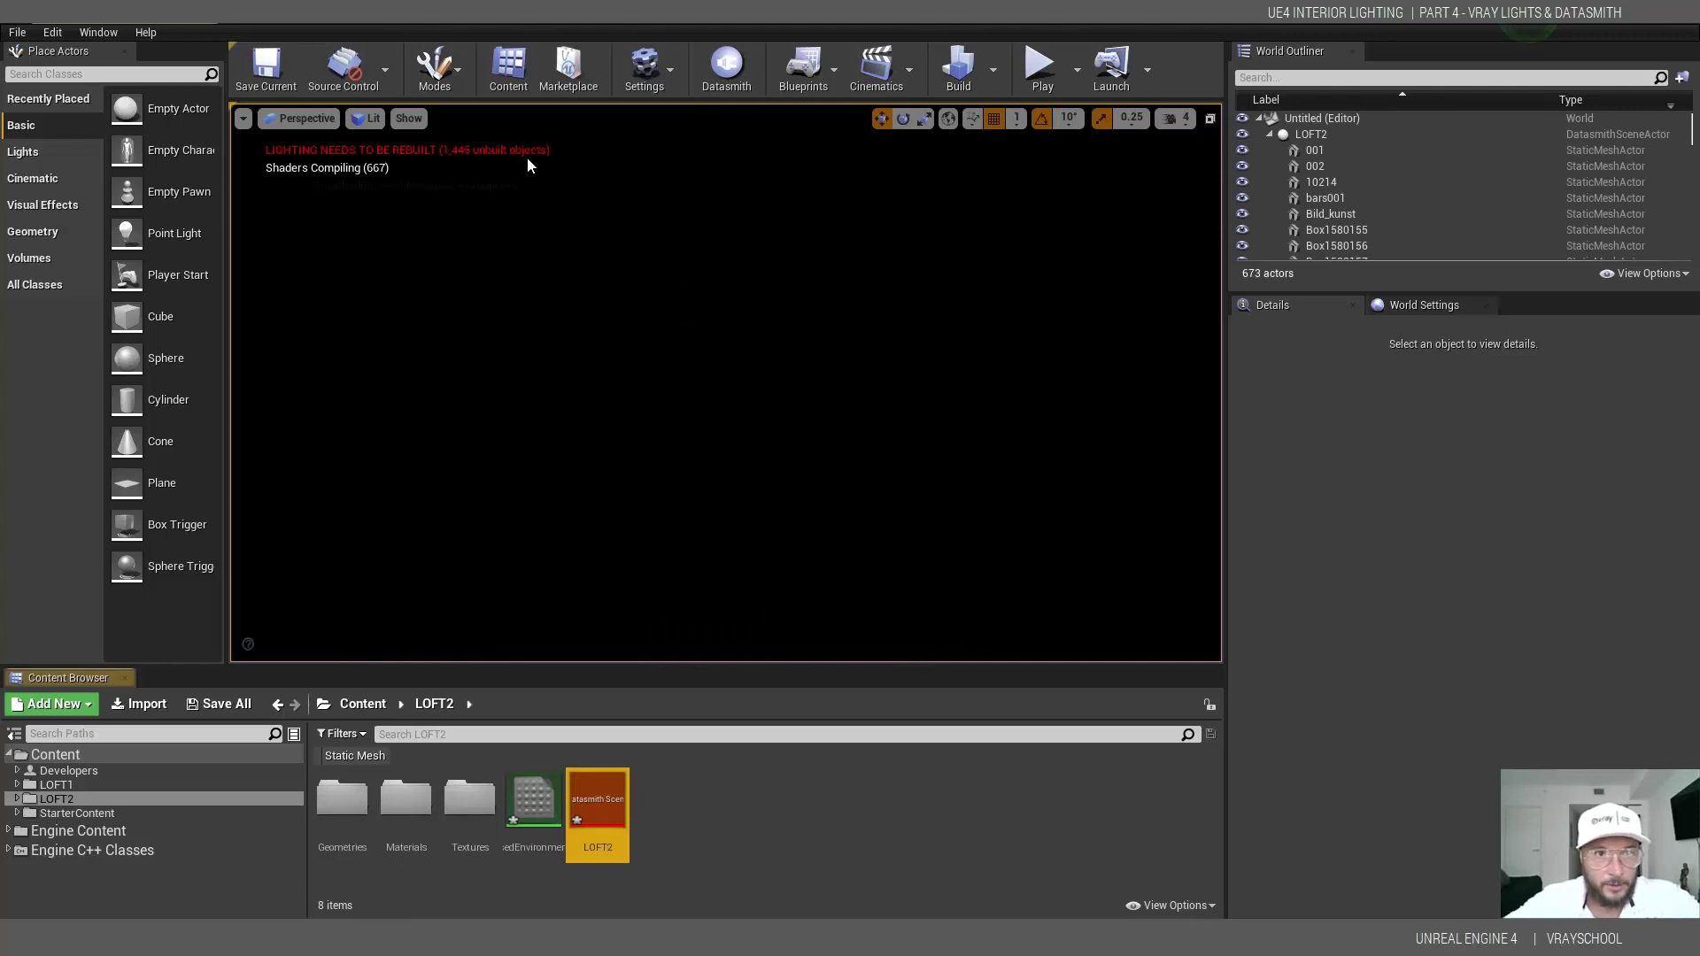
- Set the viewport to the Unlit view mode and bring the imported loft's living area into view
{"action": "left_click", "coordinate": [368, 118]}
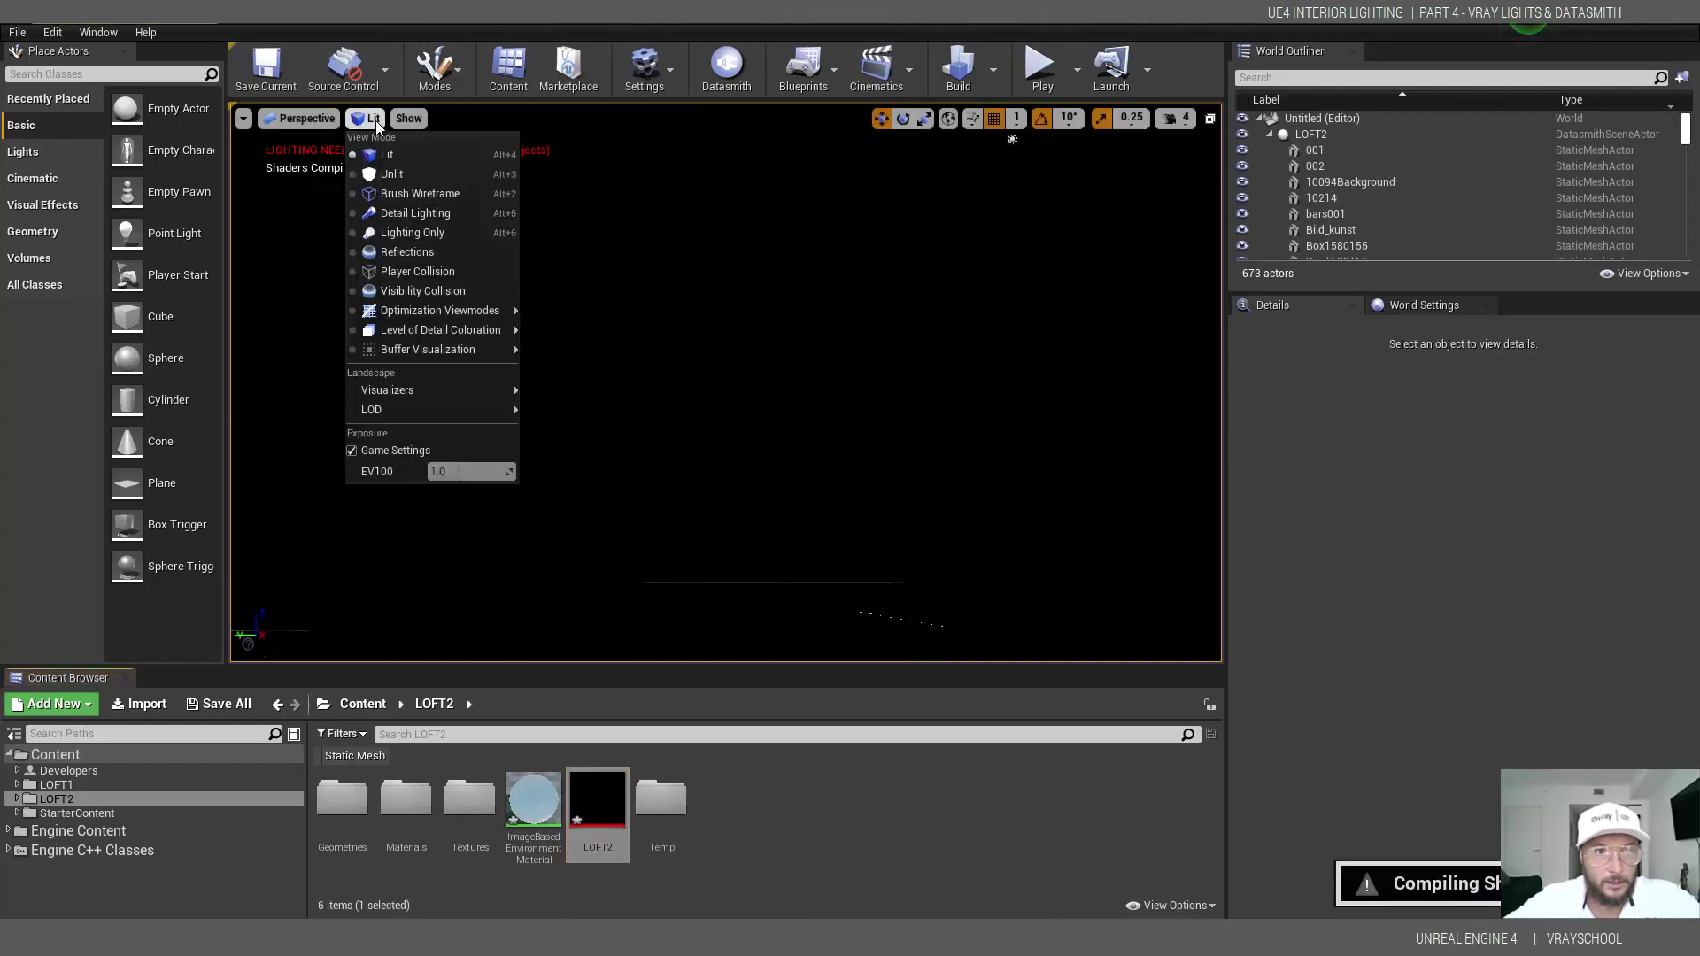
{"action": "left_click", "coordinate": [391, 175]}
{"action": "right_click_drag", "start_coordinate": [699, 384], "coordinate": [390, 390]}
{"action": "scroll", "coordinate": [780, 387], "scroll_direction": "down", "scroll_amount": 10}
{"action": "left_click_drag", "start_coordinate": [390, 390], "coordinate": [478, 386], "text": "alt"}
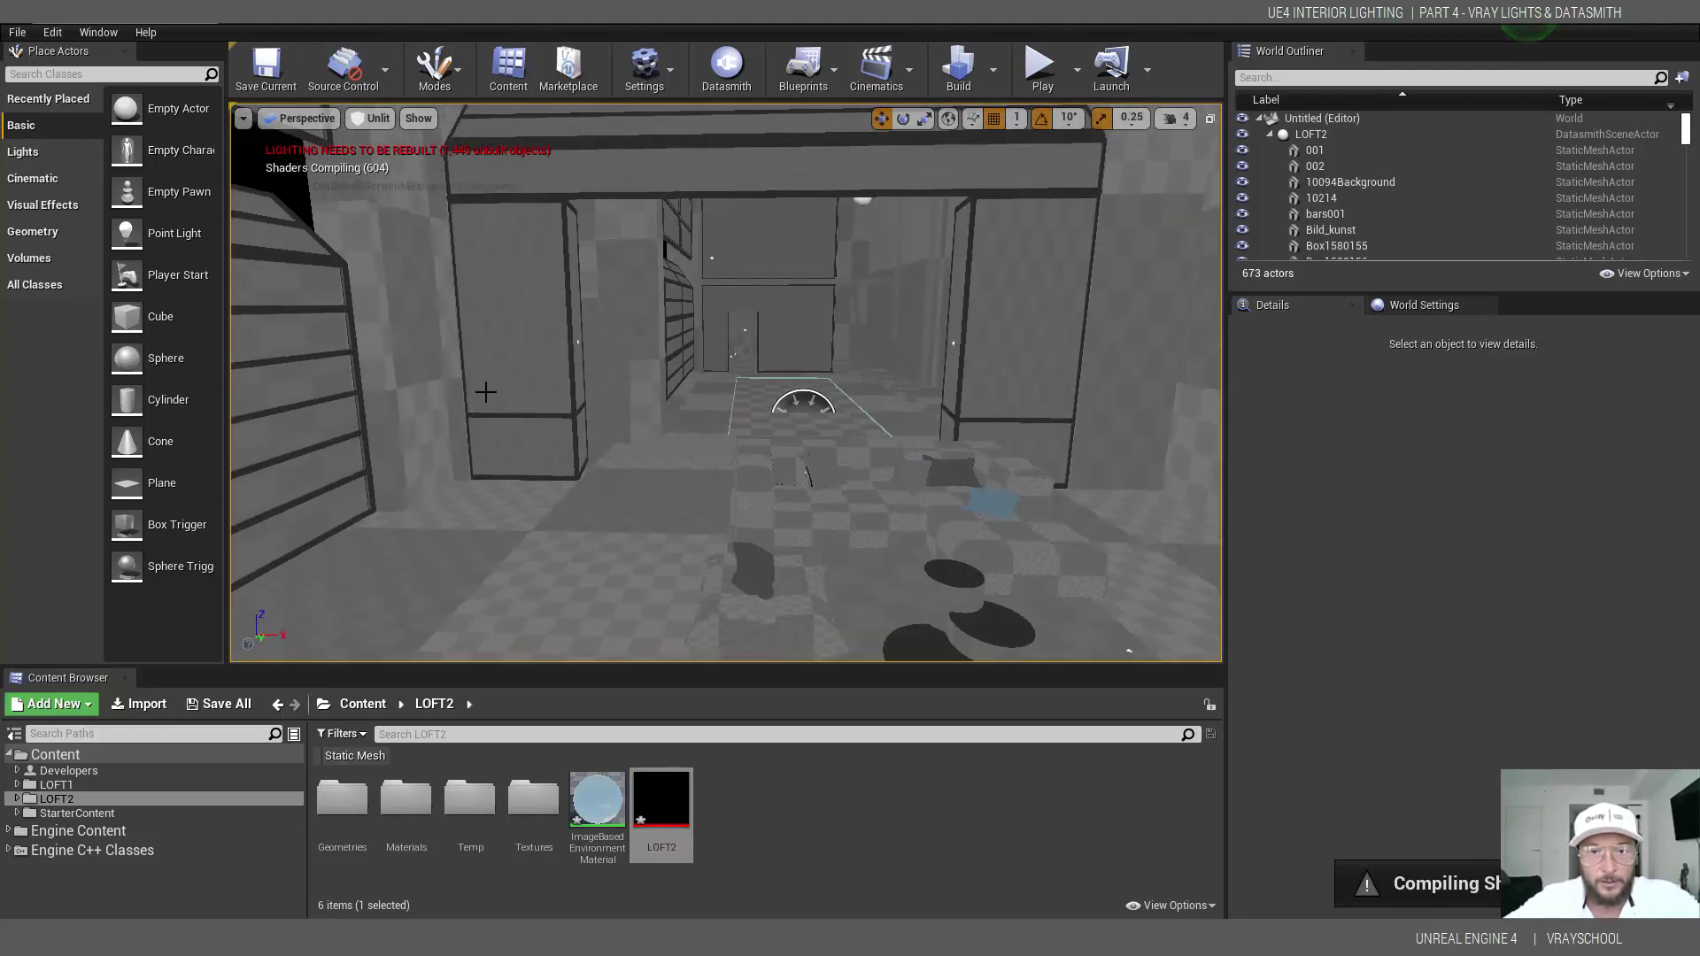
- Select the dome-shaped light icon inside the imported loft and focus the view on it
{"action": "left_click", "coordinate": [799, 406]}
{"action": "left_click_drag", "start_coordinate": [846, 409], "coordinate": [394, 362]}
{"action": "key", "text": "f"}
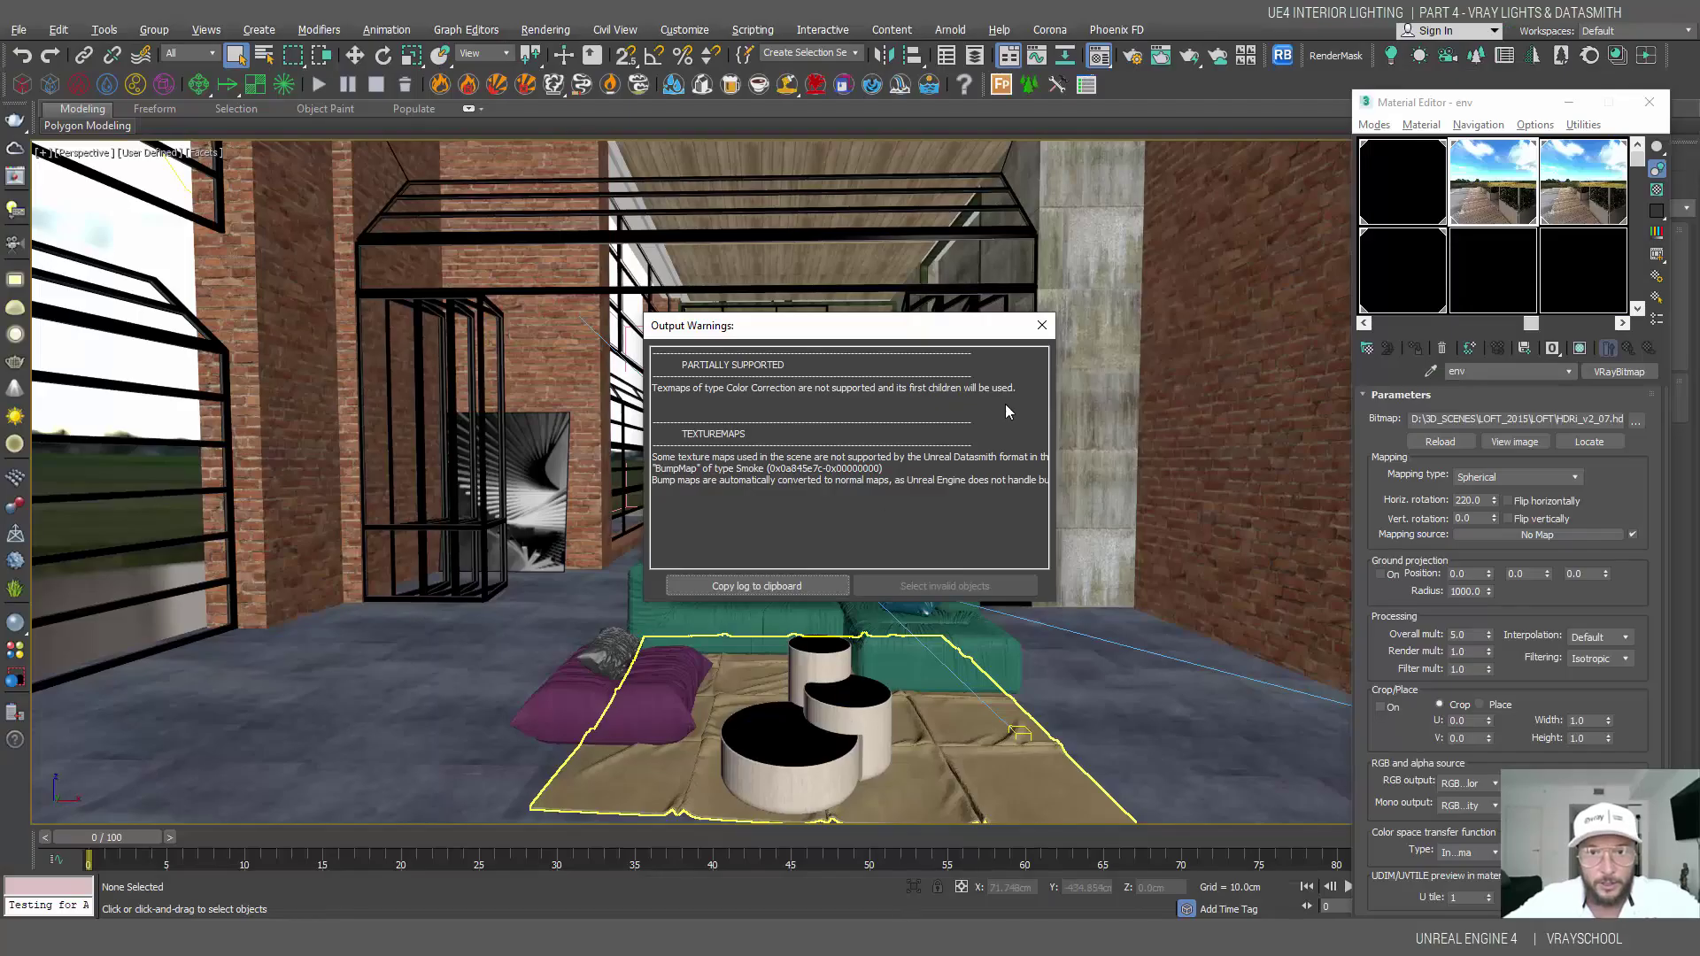
- Switch to 3ds Max, close the export warnings and view the loft's exterior from above the roof
{"action": "left_click", "coordinate": [1042, 325]}
{"action": "left_click_drag", "start_coordinate": [851, 506], "coordinate": [955, 519]}
{"action": "middle_click_drag", "start_coordinate": [661, 523], "coordinate": [763, 546], "text": "alt"}
{"action": "scroll", "coordinate": [762, 547], "scroll_direction": "down", "scroll_amount": 6}
{"action": "middle_click_drag", "start_coordinate": [648, 514], "coordinate": [941, 558], "text": "alt"}
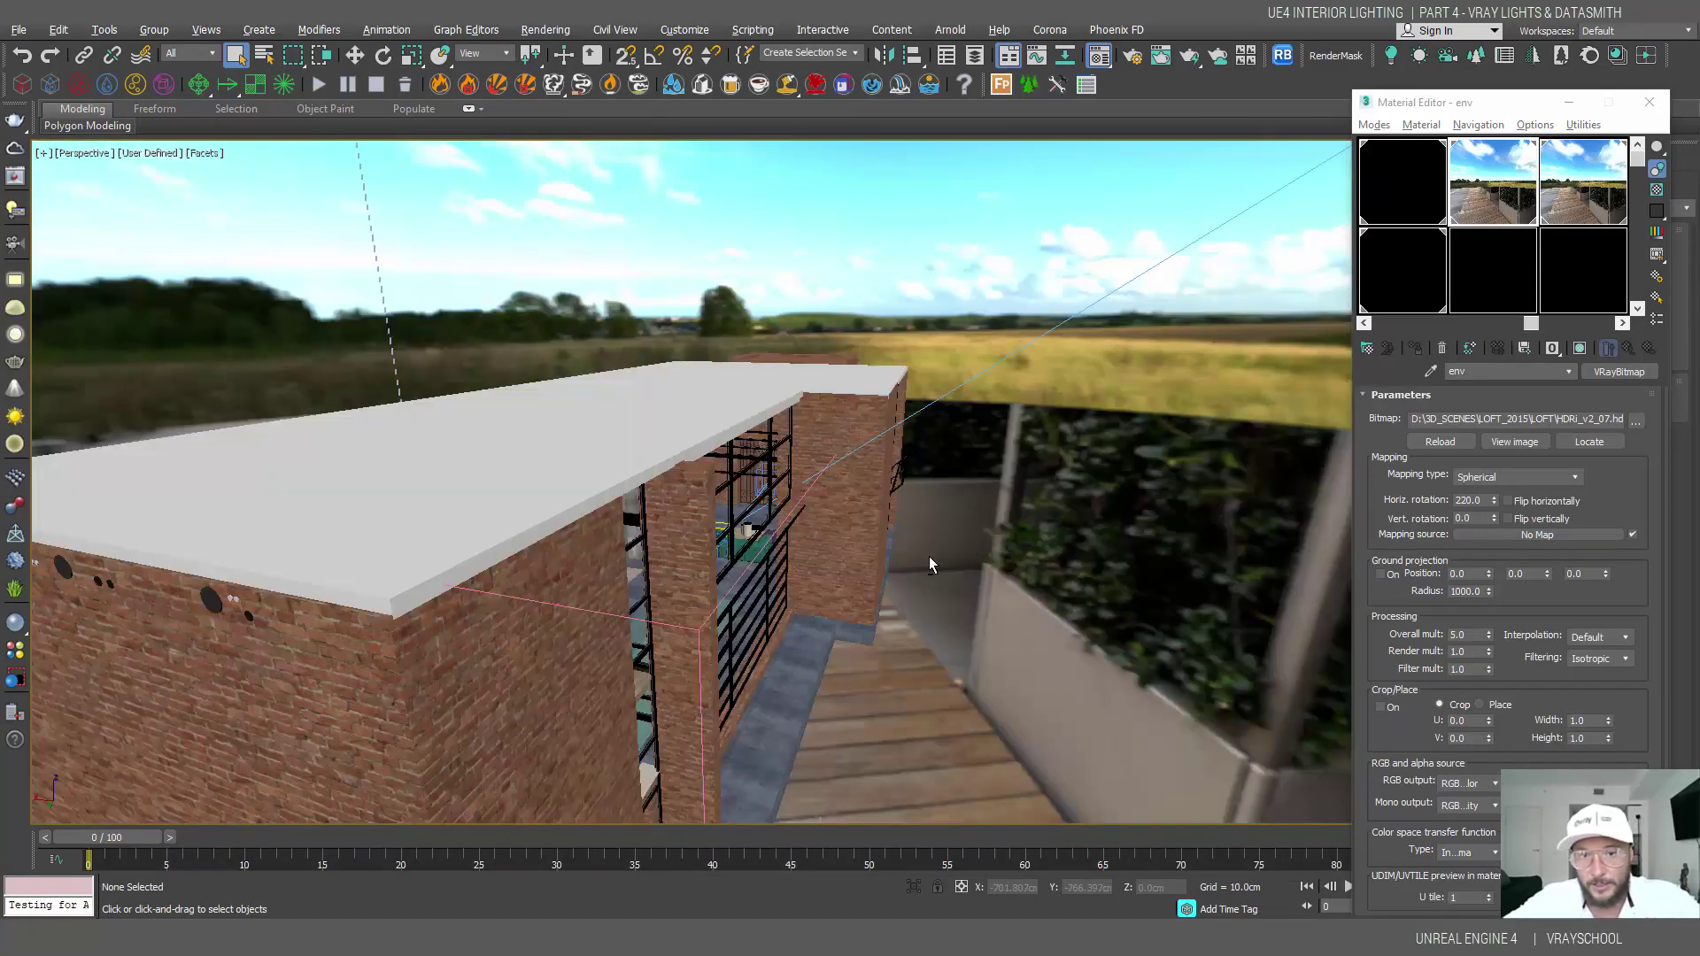
- Select the dome light beside the loft building and open the scene's Environment and Effects settings to check the environment map
{"action": "scroll", "coordinate": [871, 599], "scroll_direction": "down", "scroll_amount": 5}
{"action": "left_click", "coordinate": [696, 723]}
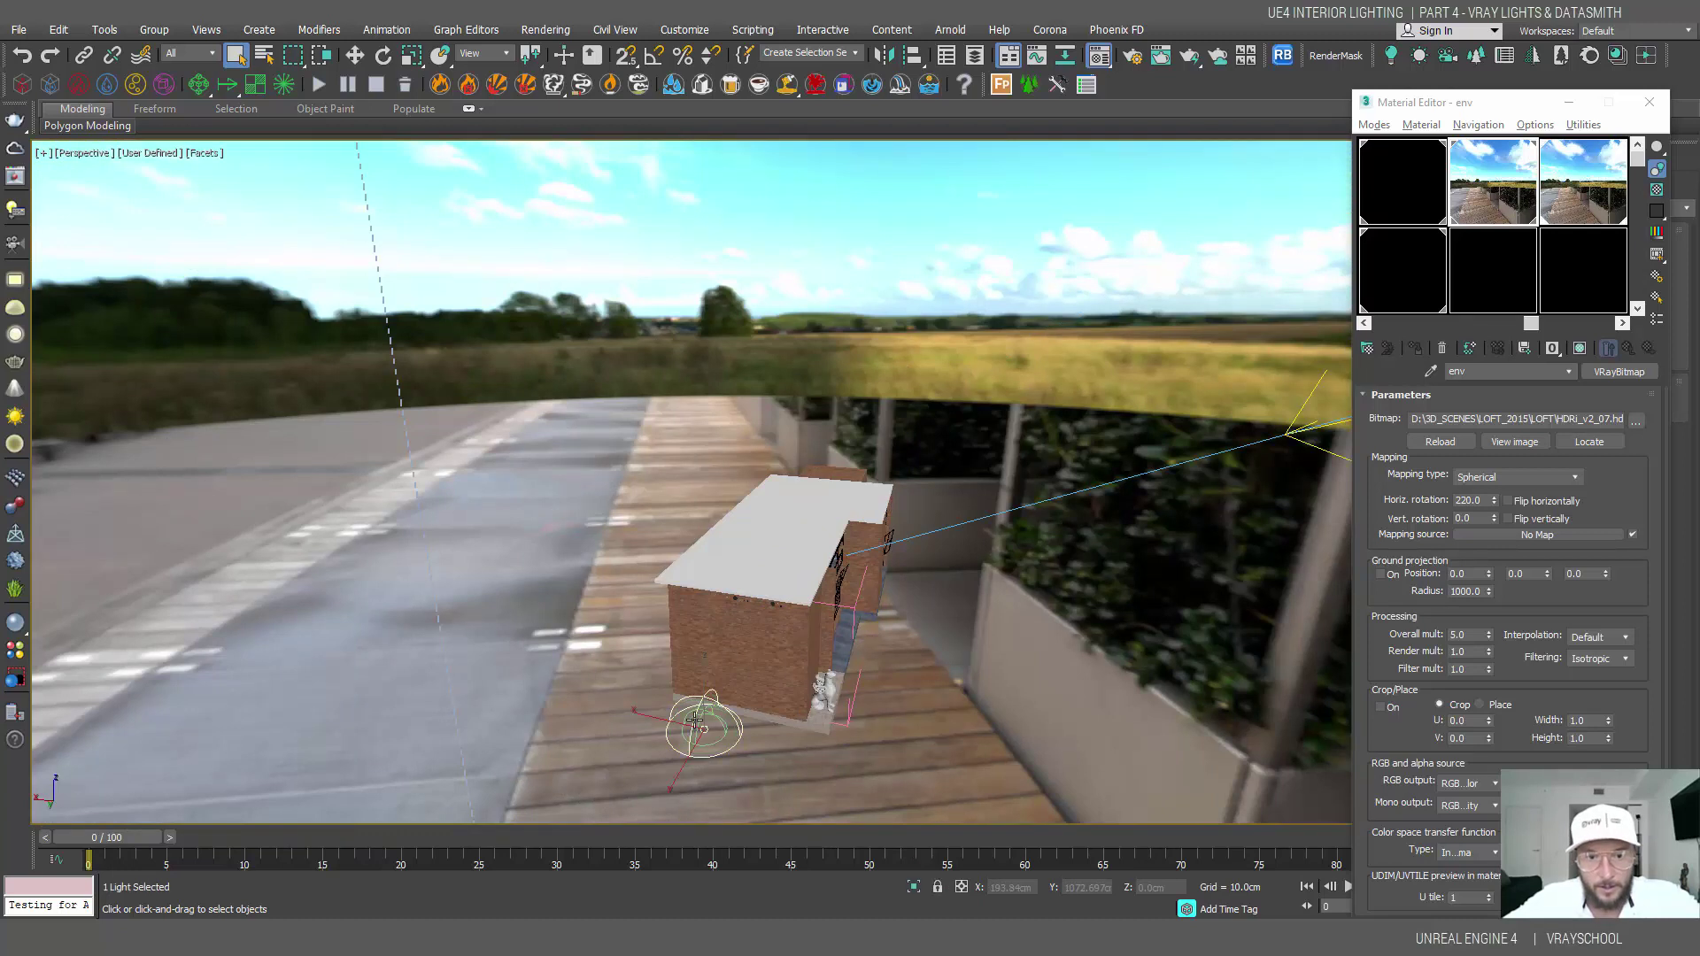
{"action": "left_click", "coordinate": [684, 30]}
{"action": "mouse_move", "coordinate": [549, 34]}
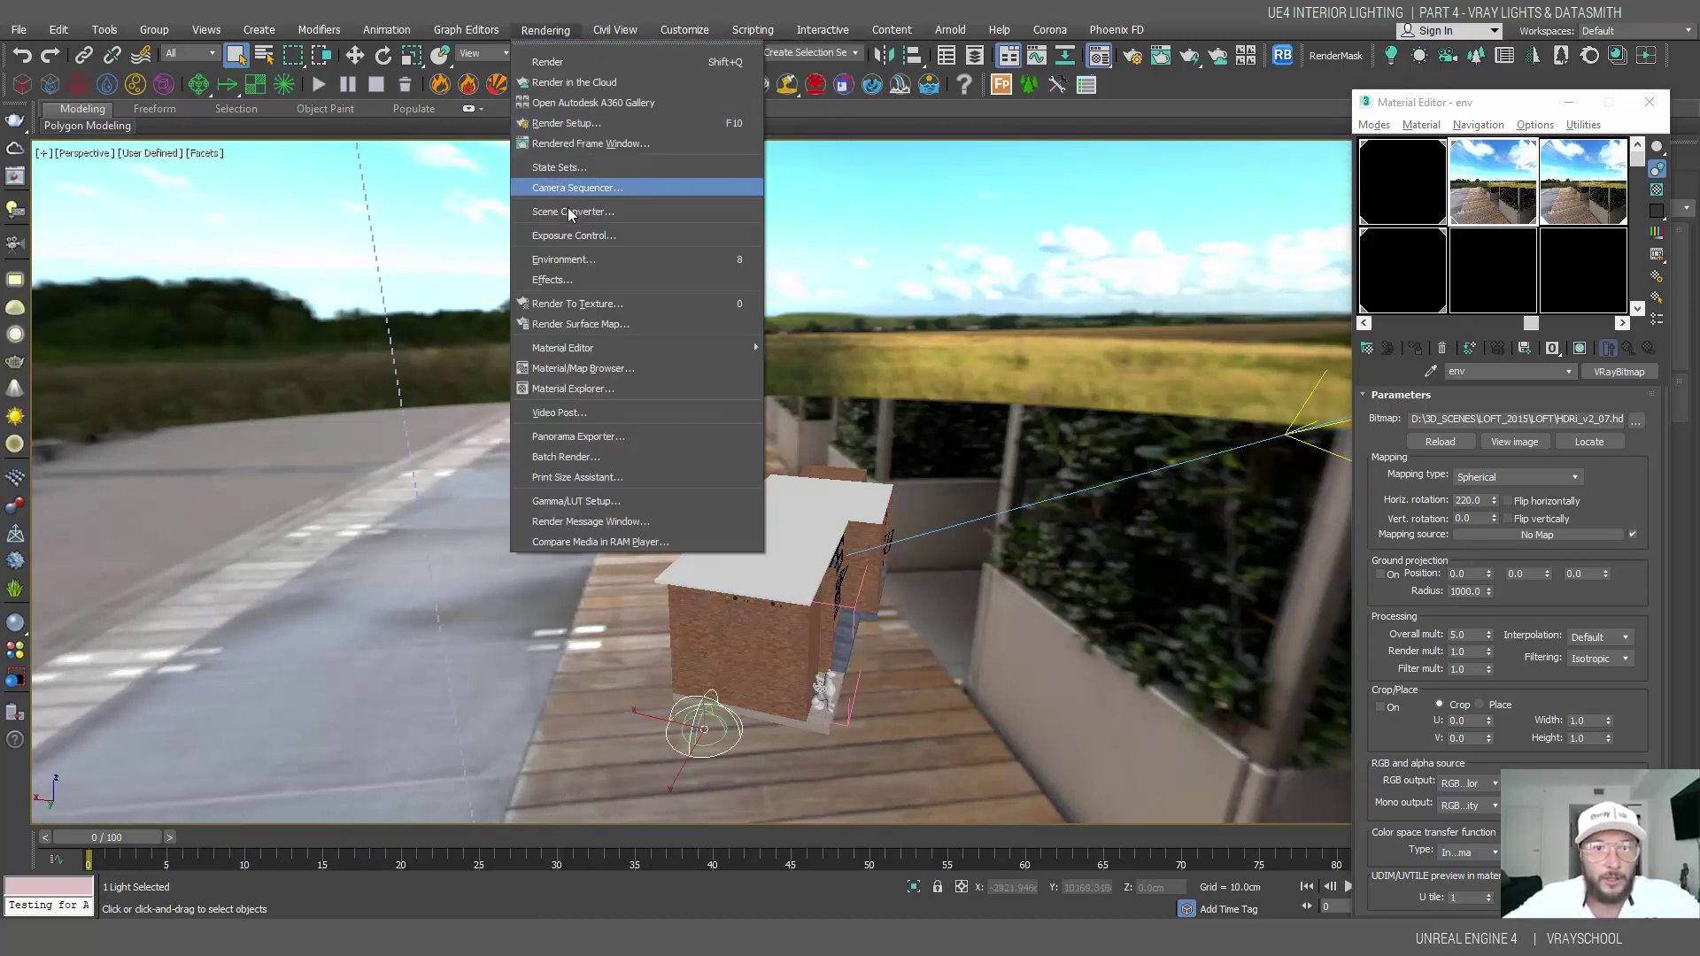
{"action": "left_click", "coordinate": [569, 259]}
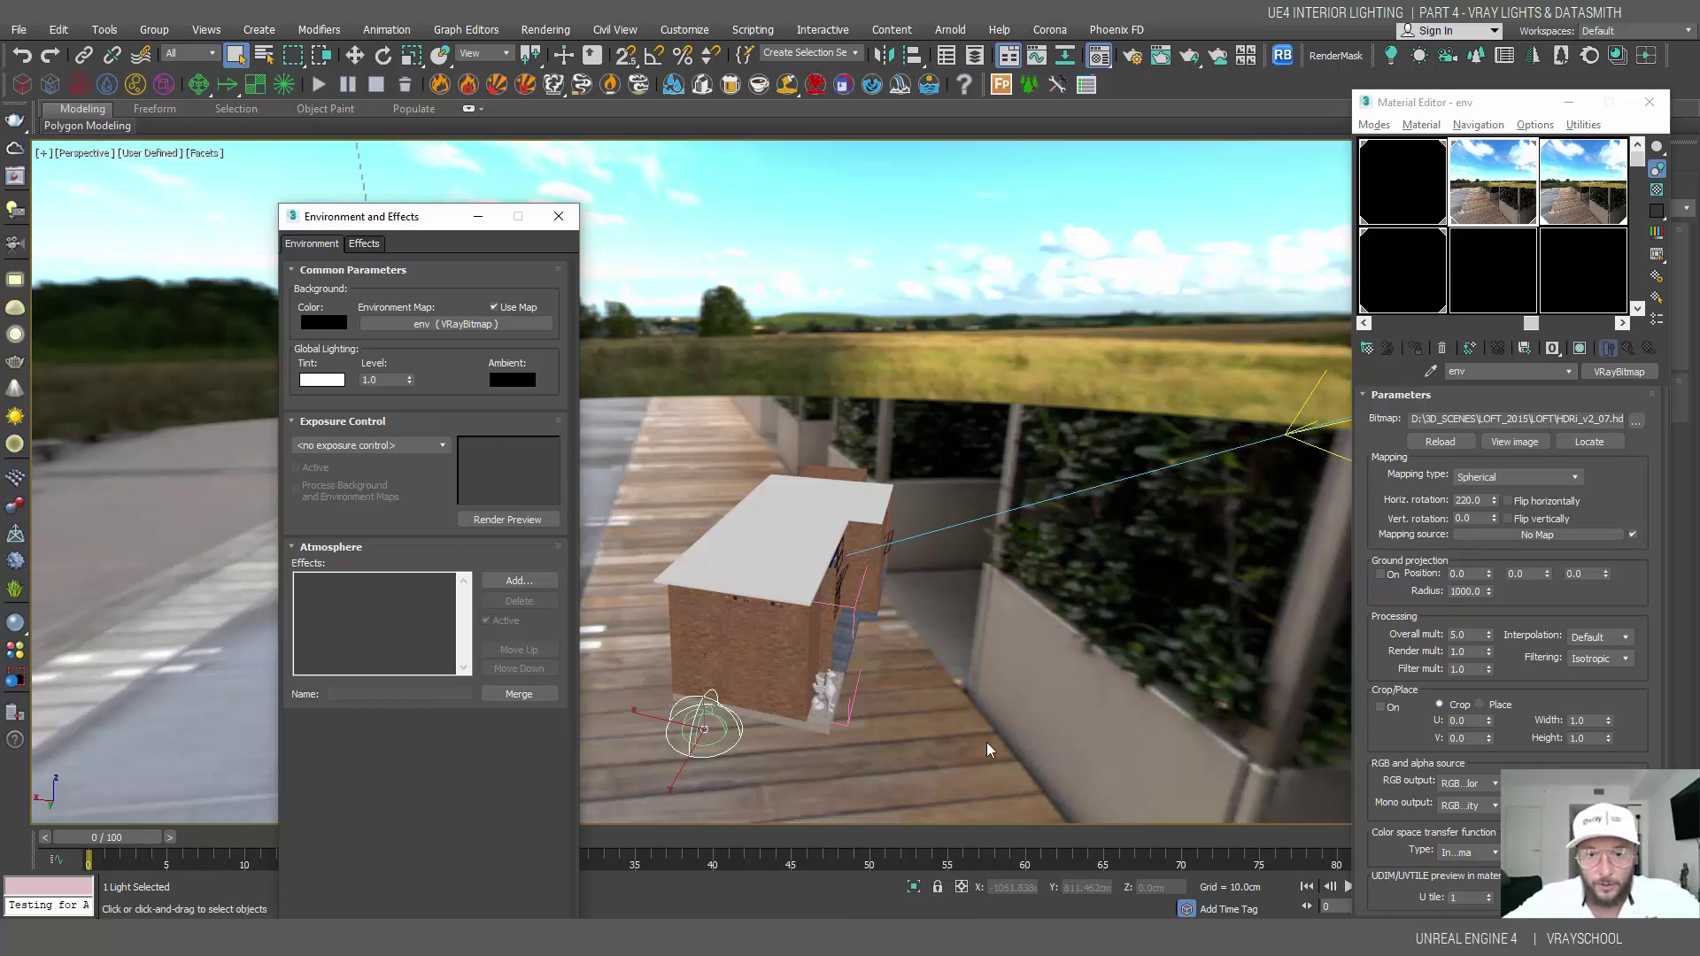
- Switch to Unreal Engine, open ImageBasedEnvironmentMaterial from the LOFT2 folder in a maximised editor and examine its full node graph
{"action": "left_click", "coordinate": [943, 806]}
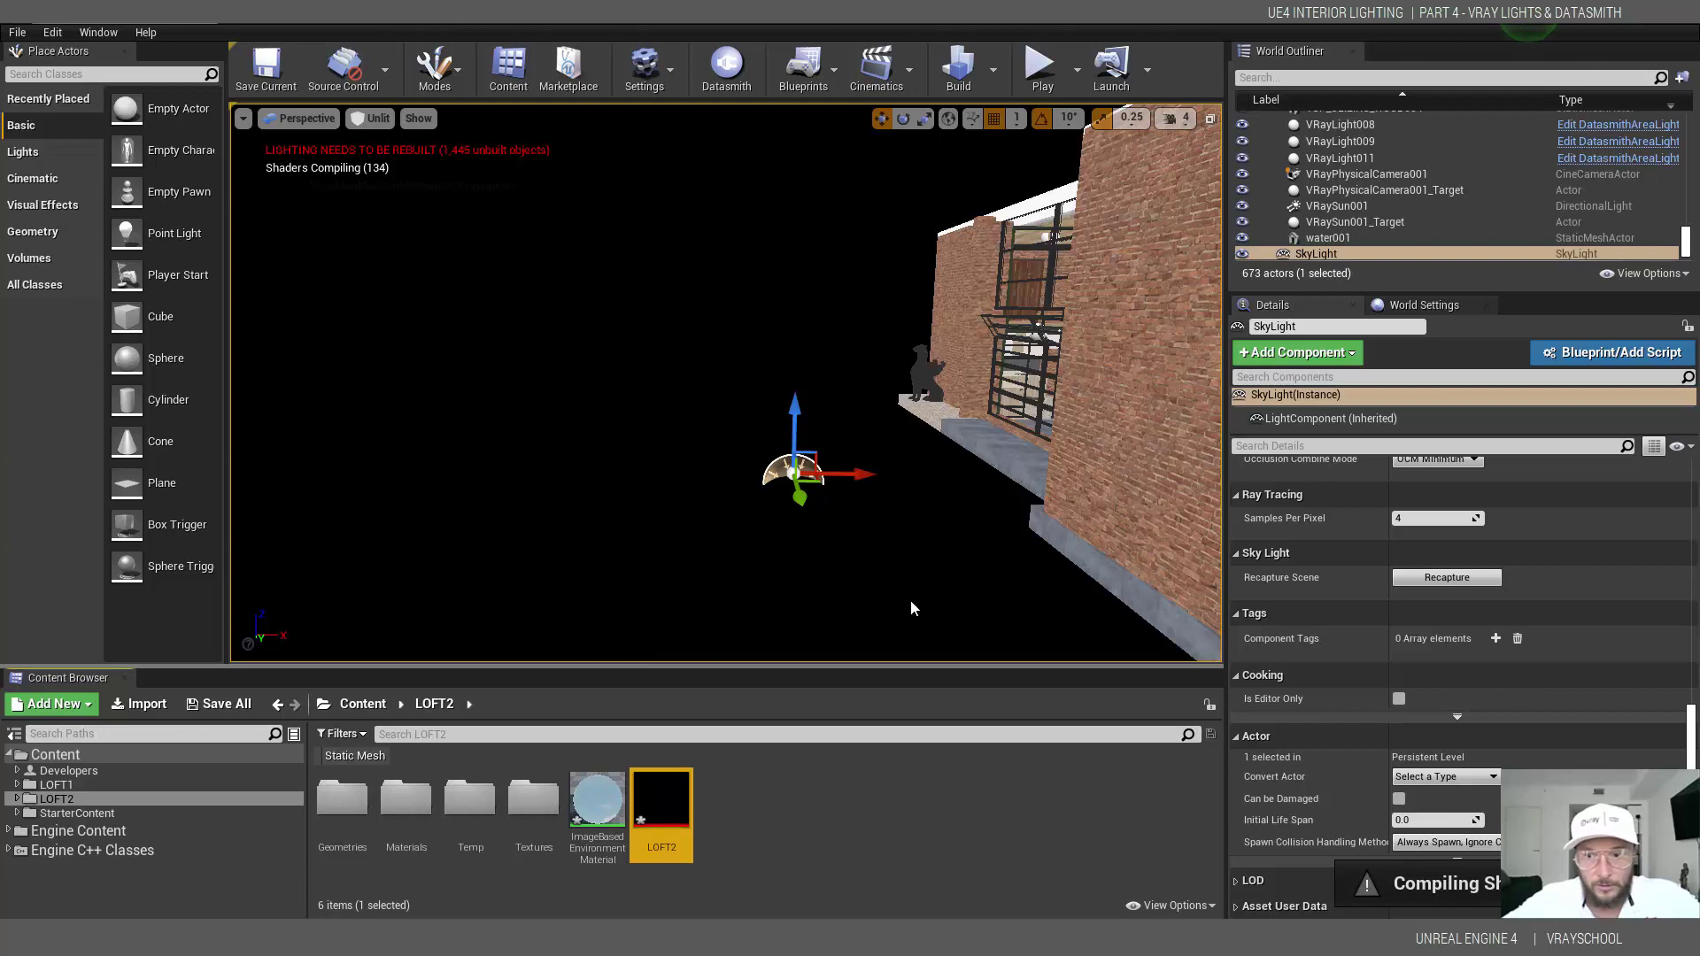
{"action": "left_click", "coordinate": [599, 823]}
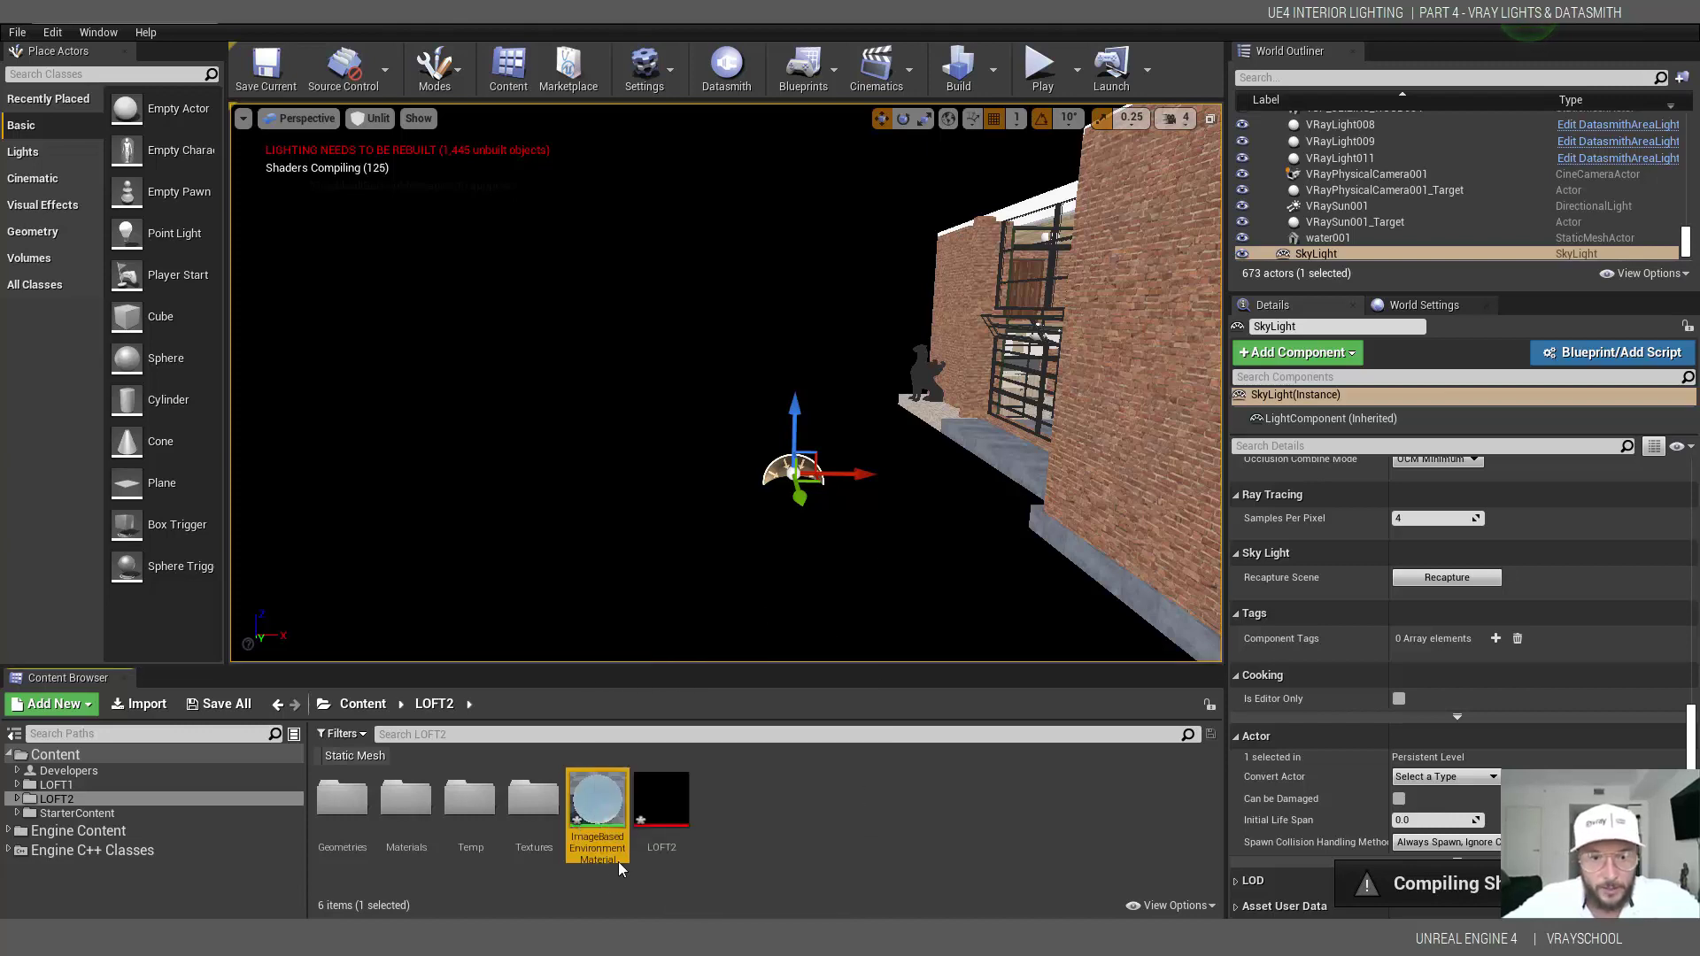
{"action": "double_click", "coordinate": [598, 794]}
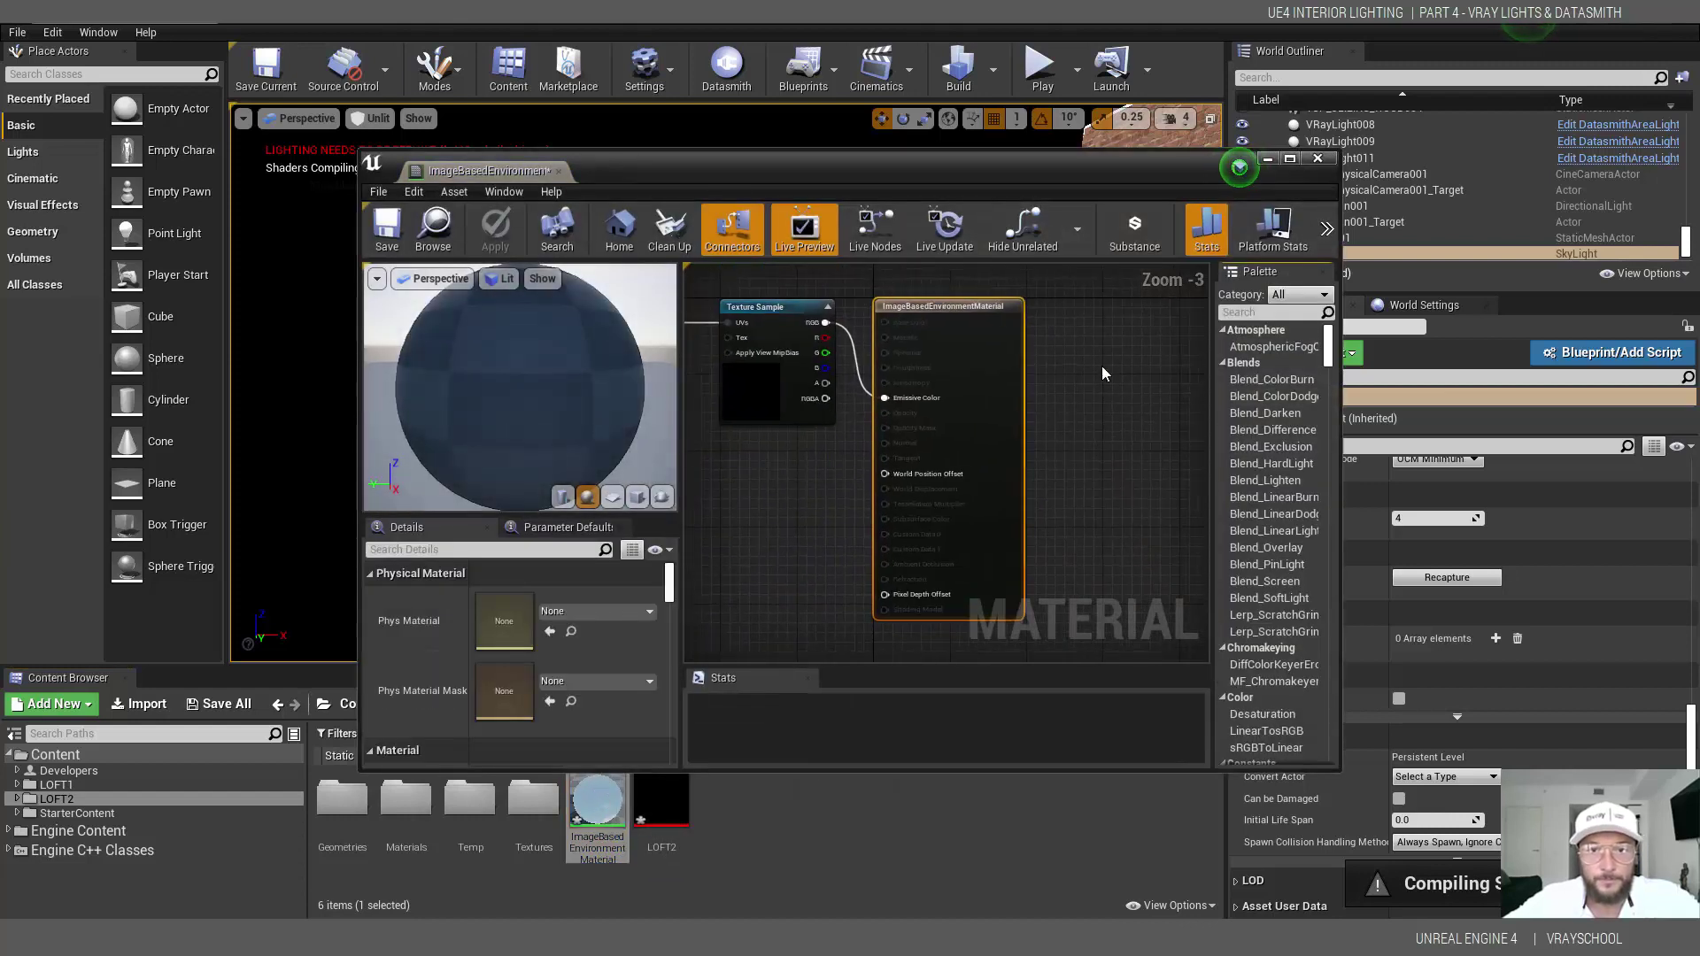
{"action": "scroll", "coordinate": [1108, 383], "scroll_direction": "down", "scroll_amount": 1}
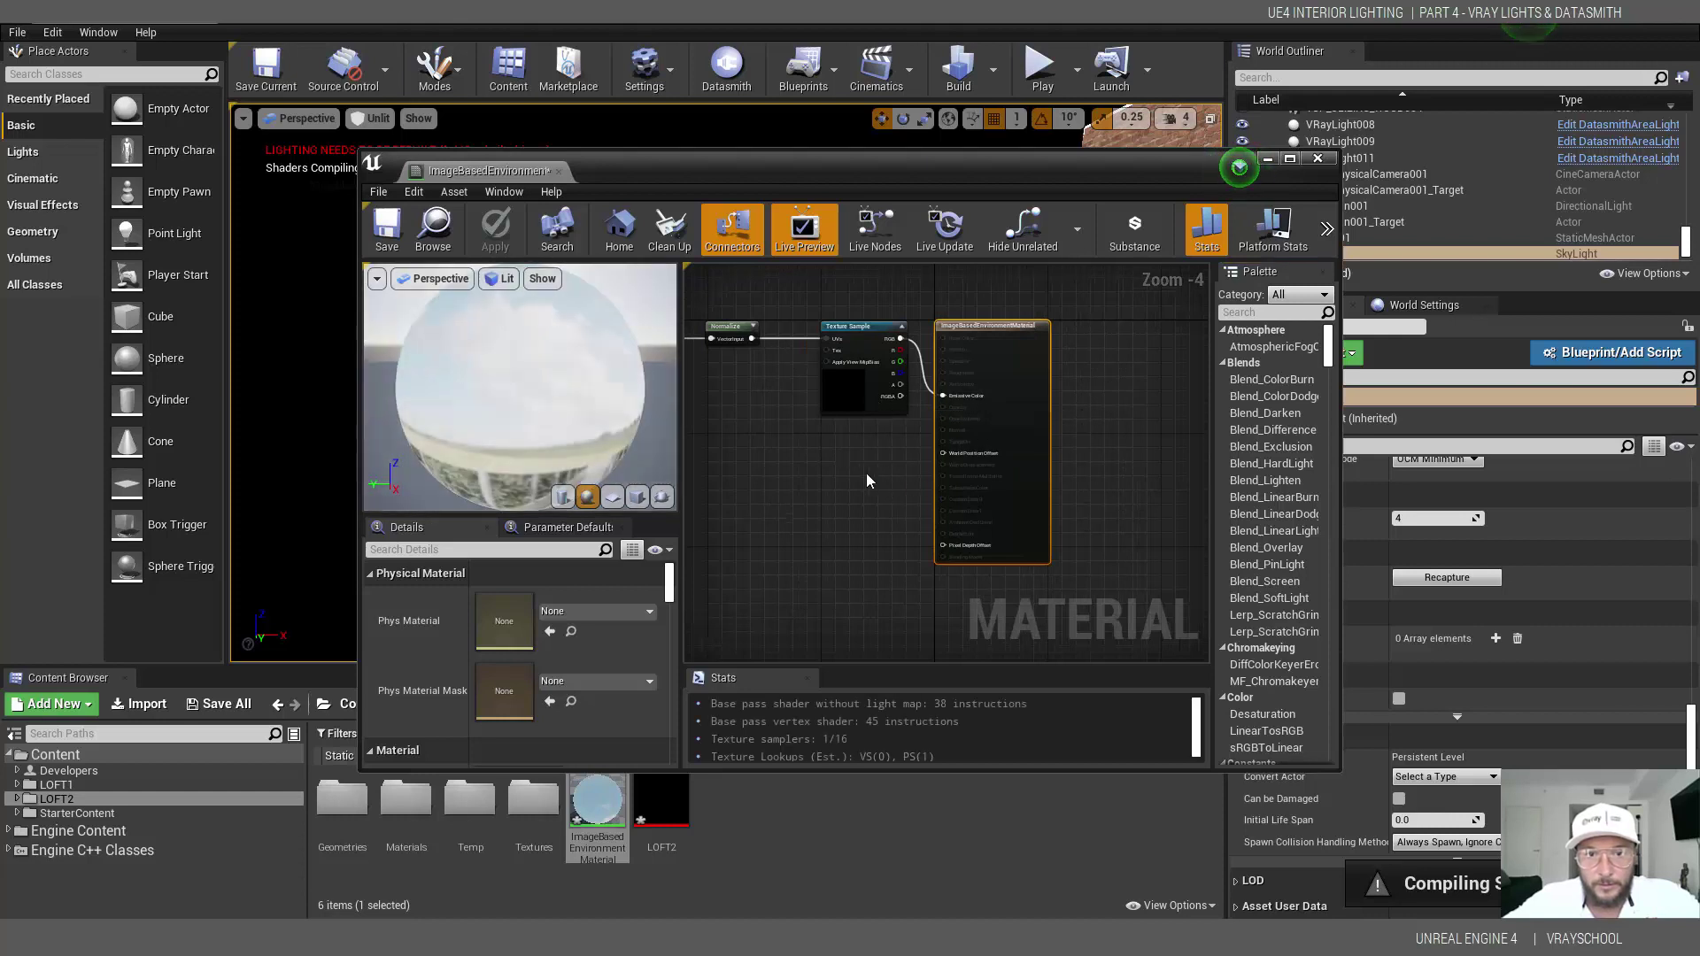
{"action": "scroll", "coordinate": [875, 473], "scroll_direction": "down", "scroll_amount": 3}
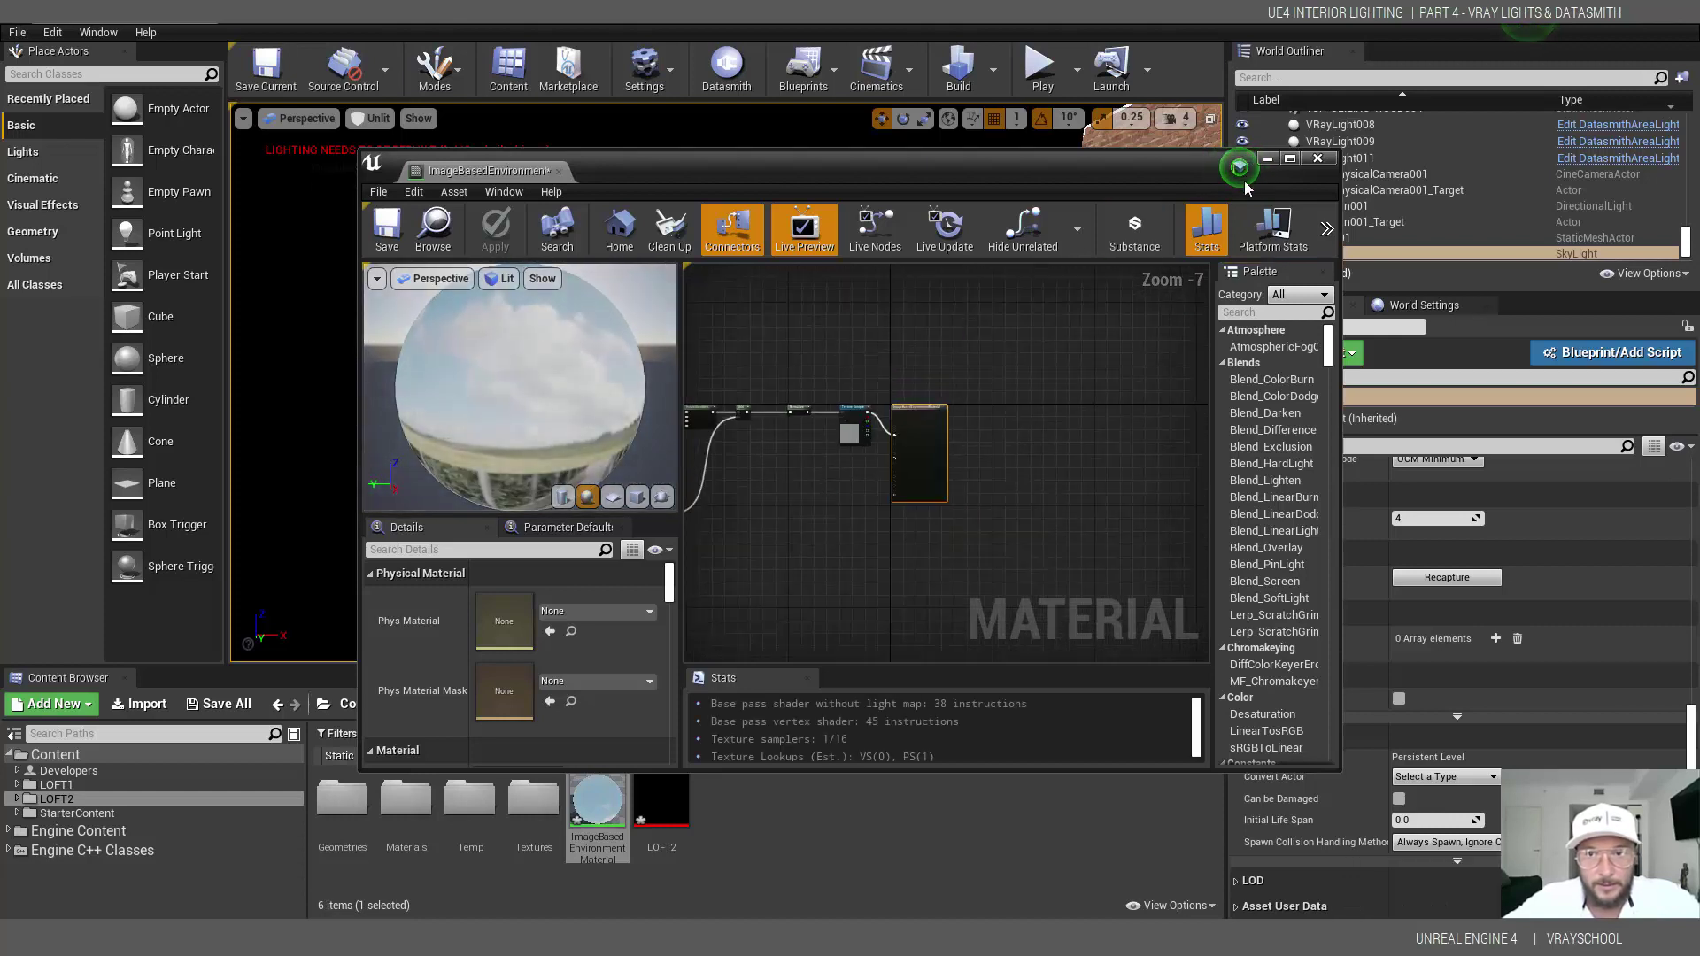
{"action": "left_click", "coordinate": [1290, 159]}
{"action": "right_click_drag", "start_coordinate": [740, 438], "coordinate": [1038, 558]}
{"action": "scroll", "coordinate": [964, 466], "scroll_direction": "up", "scroll_amount": 3}
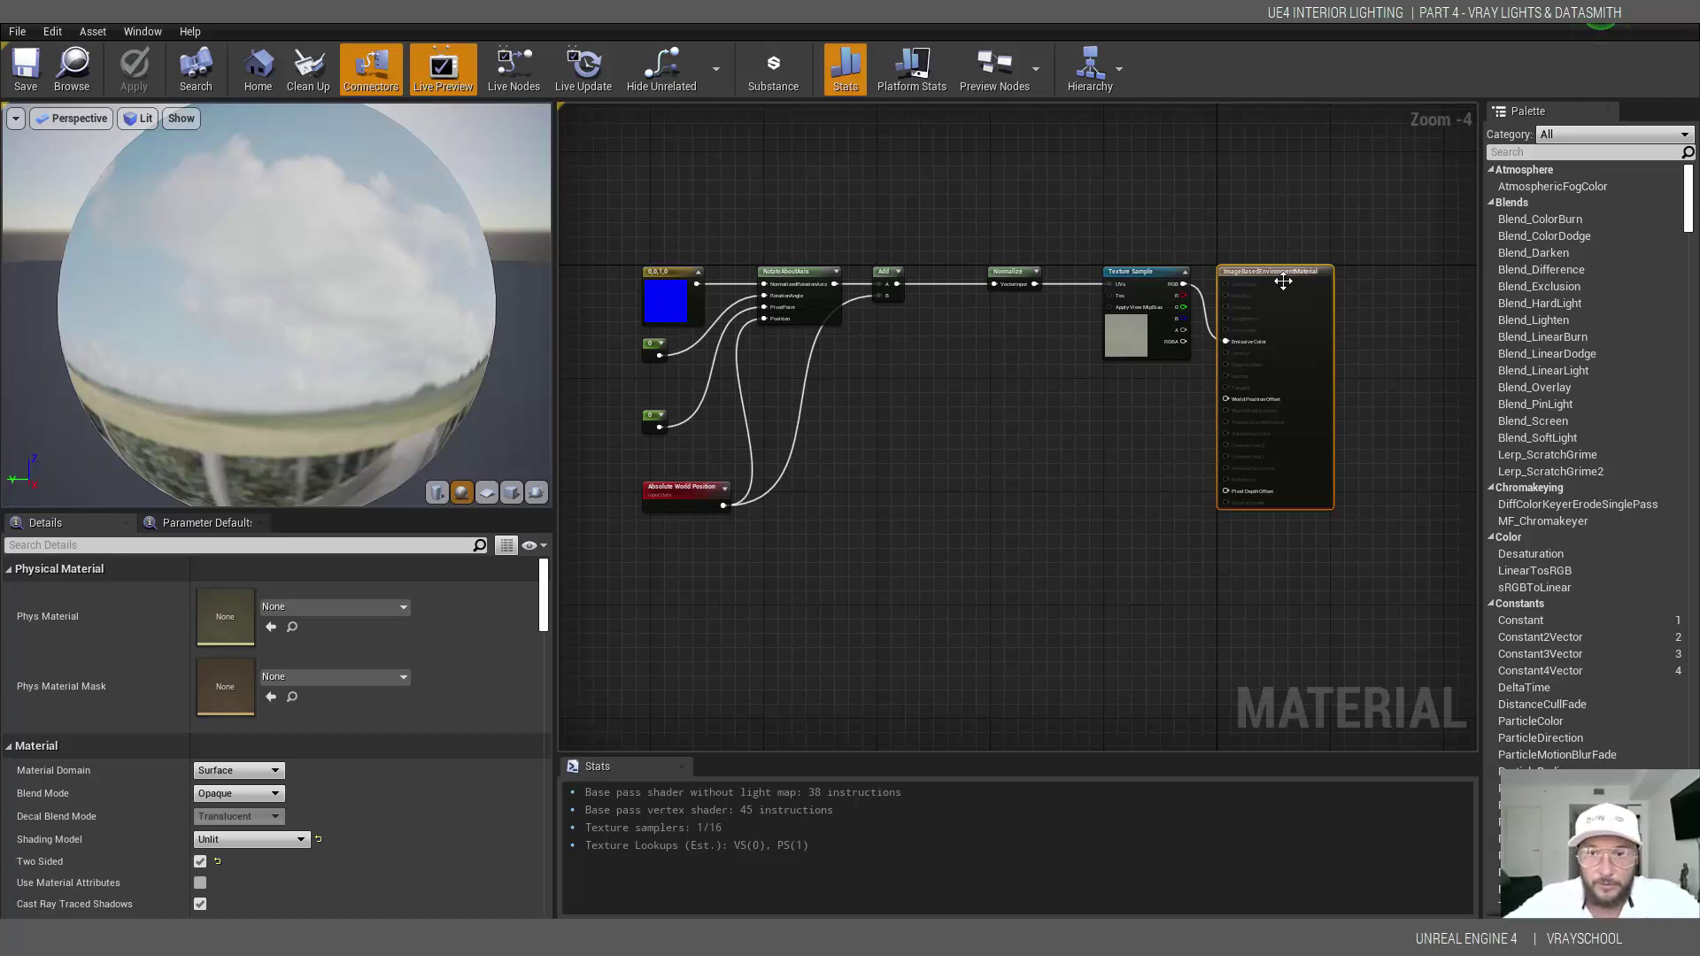
- Move the material's result node farther from the Texture Sample node, restore the editor's window size and close it without applying the changes
{"action": "left_click_drag", "start_coordinate": [1267, 272], "coordinate": [1325, 281]}
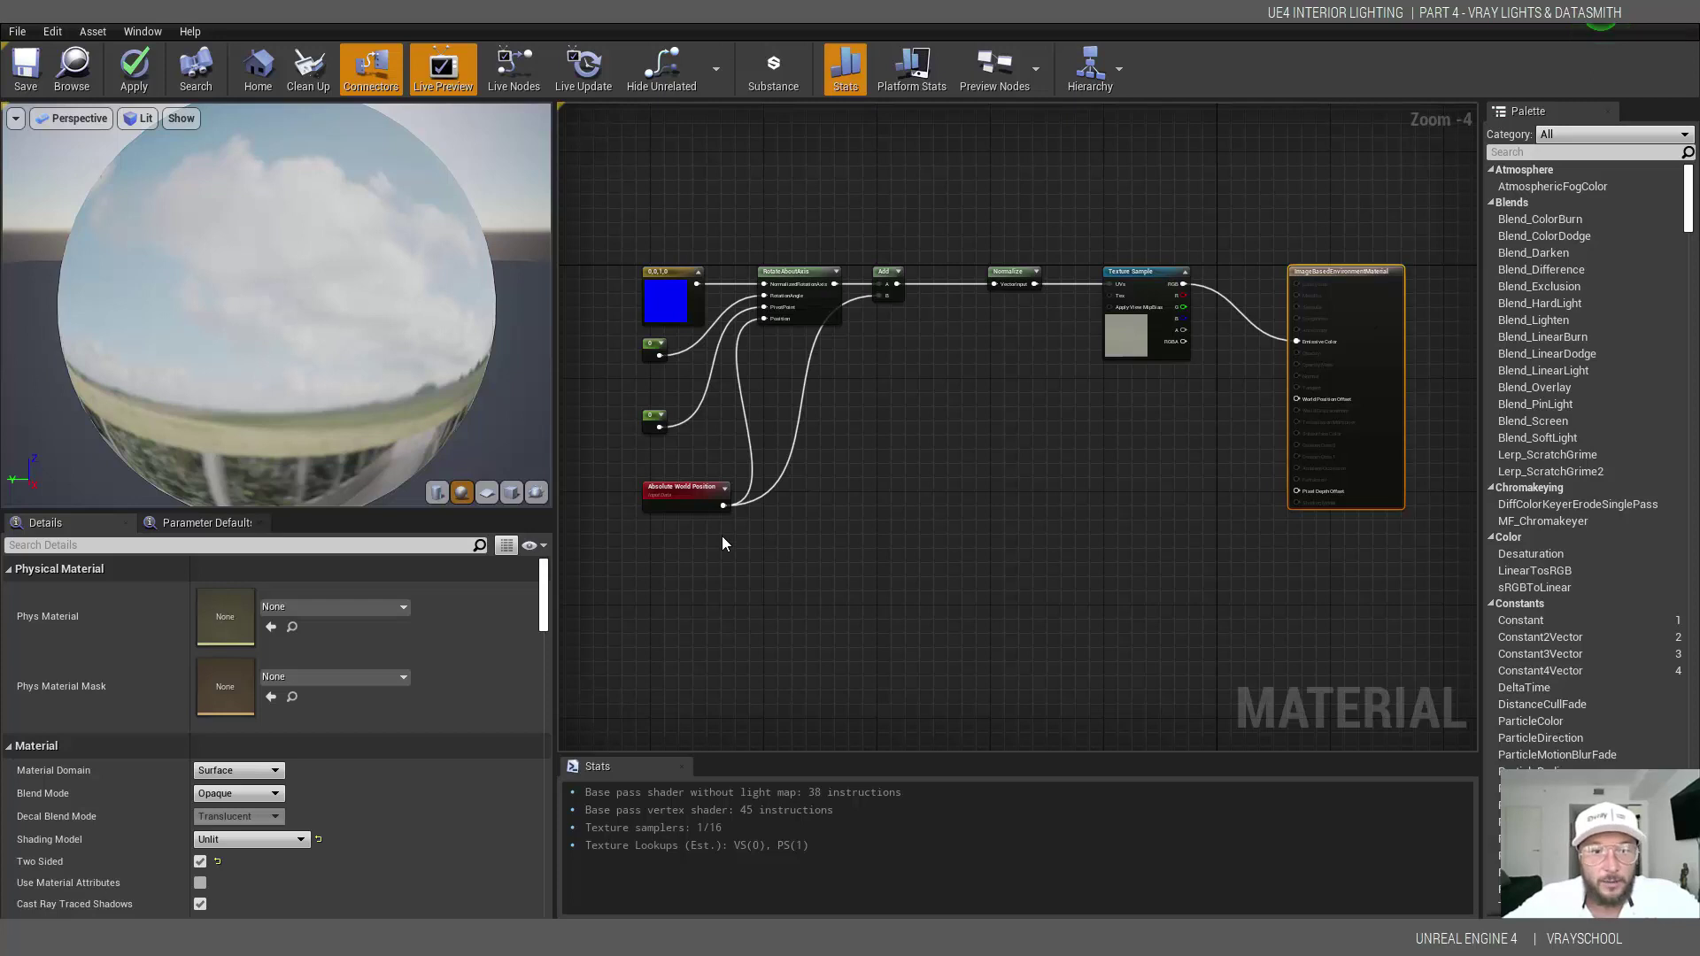
{"action": "left_click_drag", "start_coordinate": [1579, 19], "coordinate": [1272, 181]}
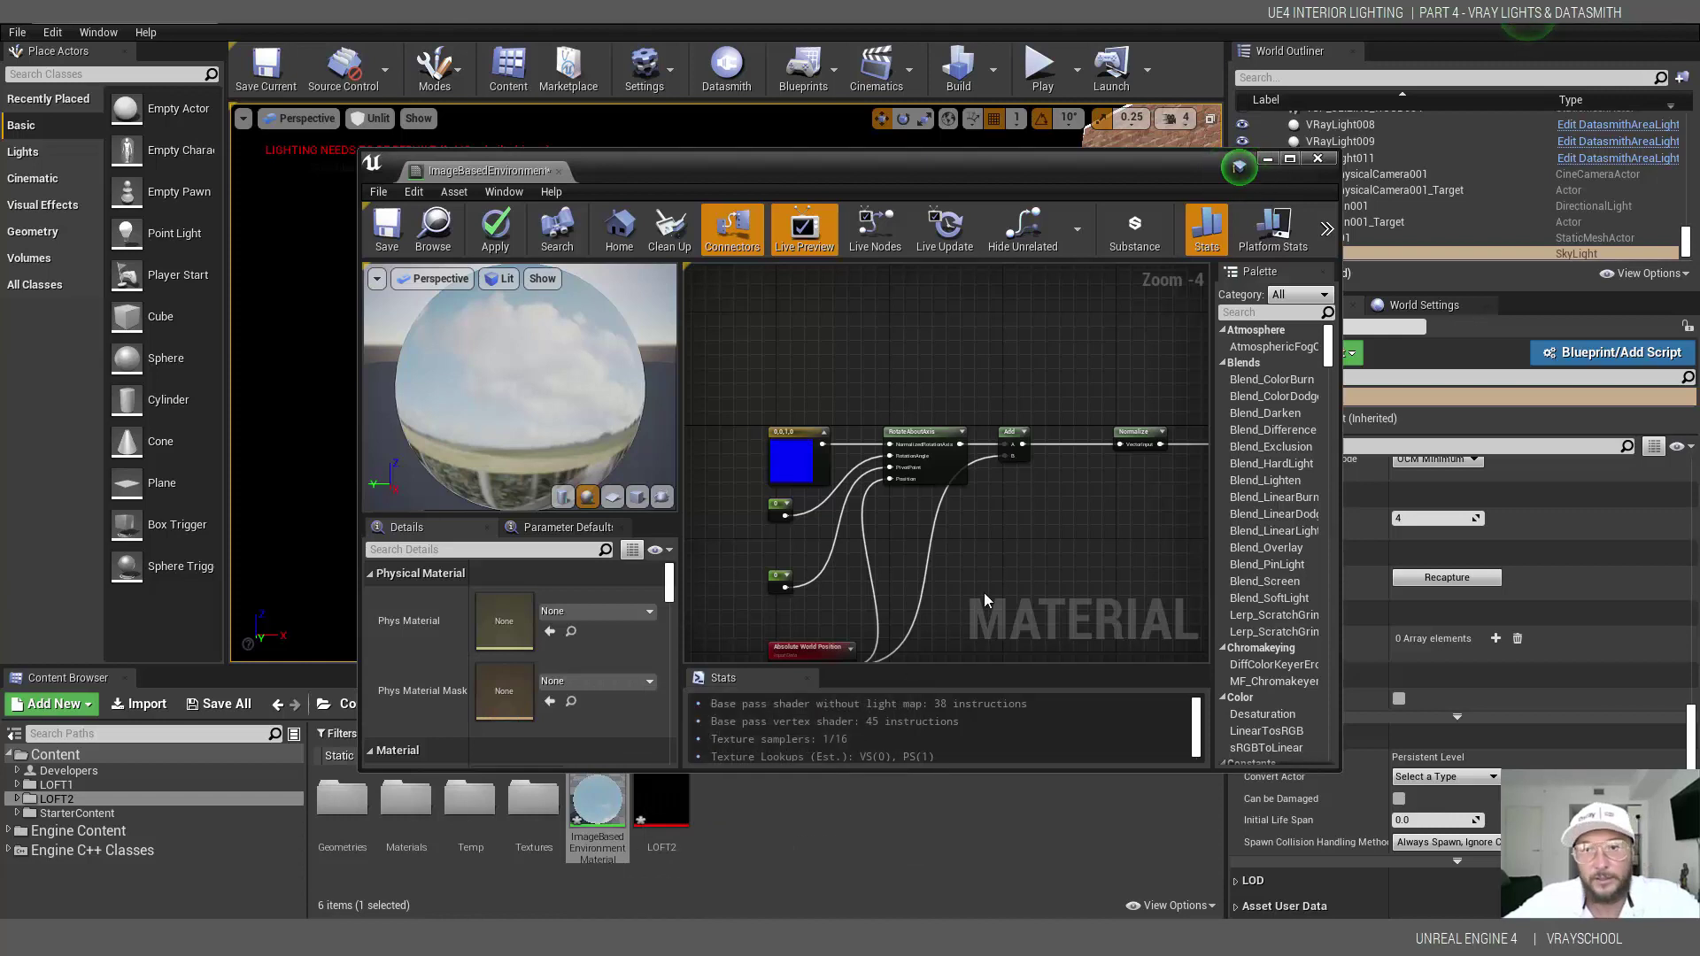
{"action": "left_click", "coordinate": [1317, 157]}
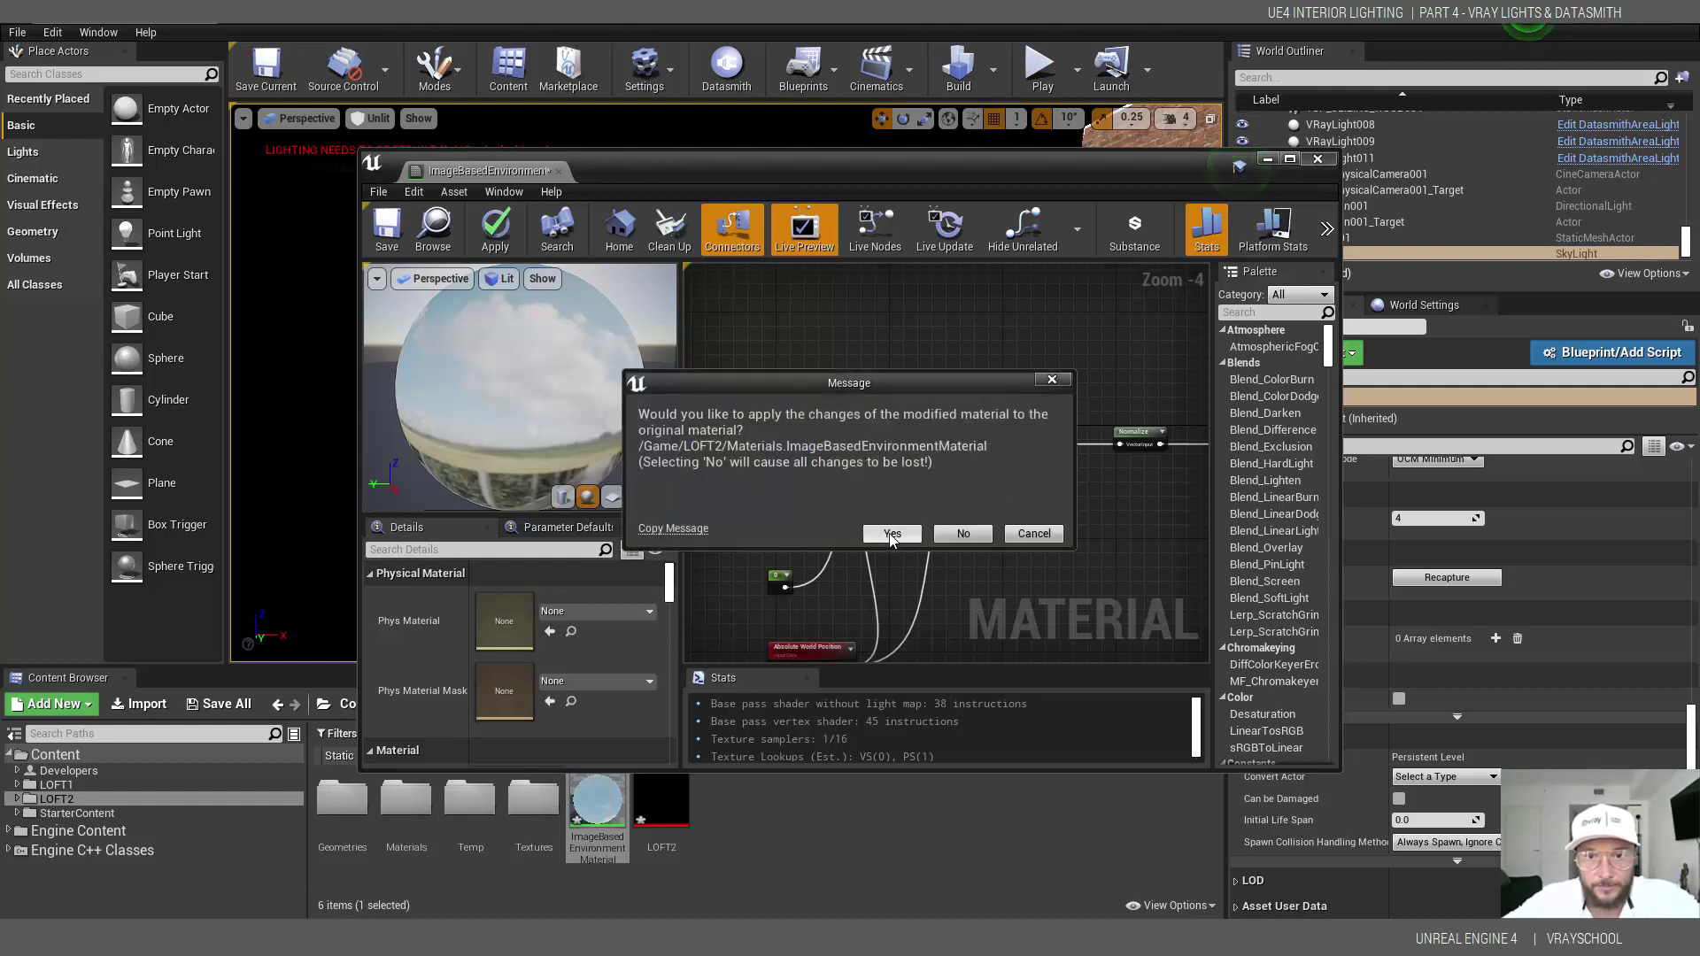
{"action": "left_click", "coordinate": [963, 535]}
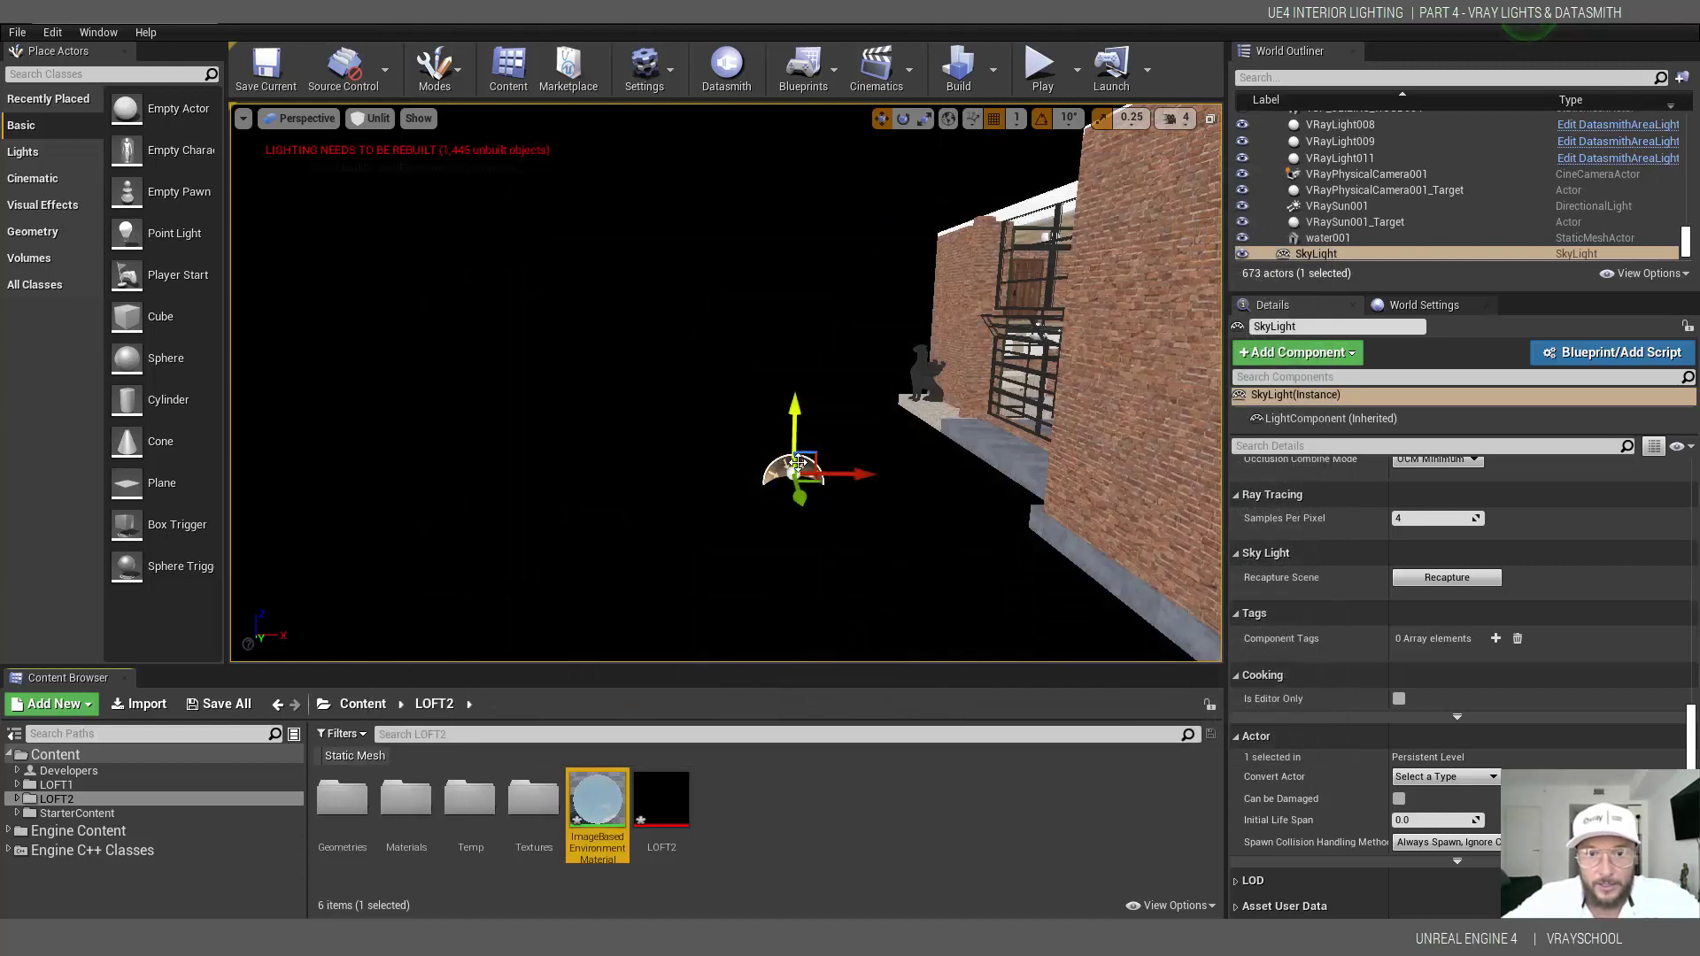
- Reopen ImageBasedEnvironmentMaterial, inspect the HDRi_v2_07_0_75_Tex texture used by its Texture Sample node and close the editor
{"action": "double_click", "coordinate": [595, 802]}
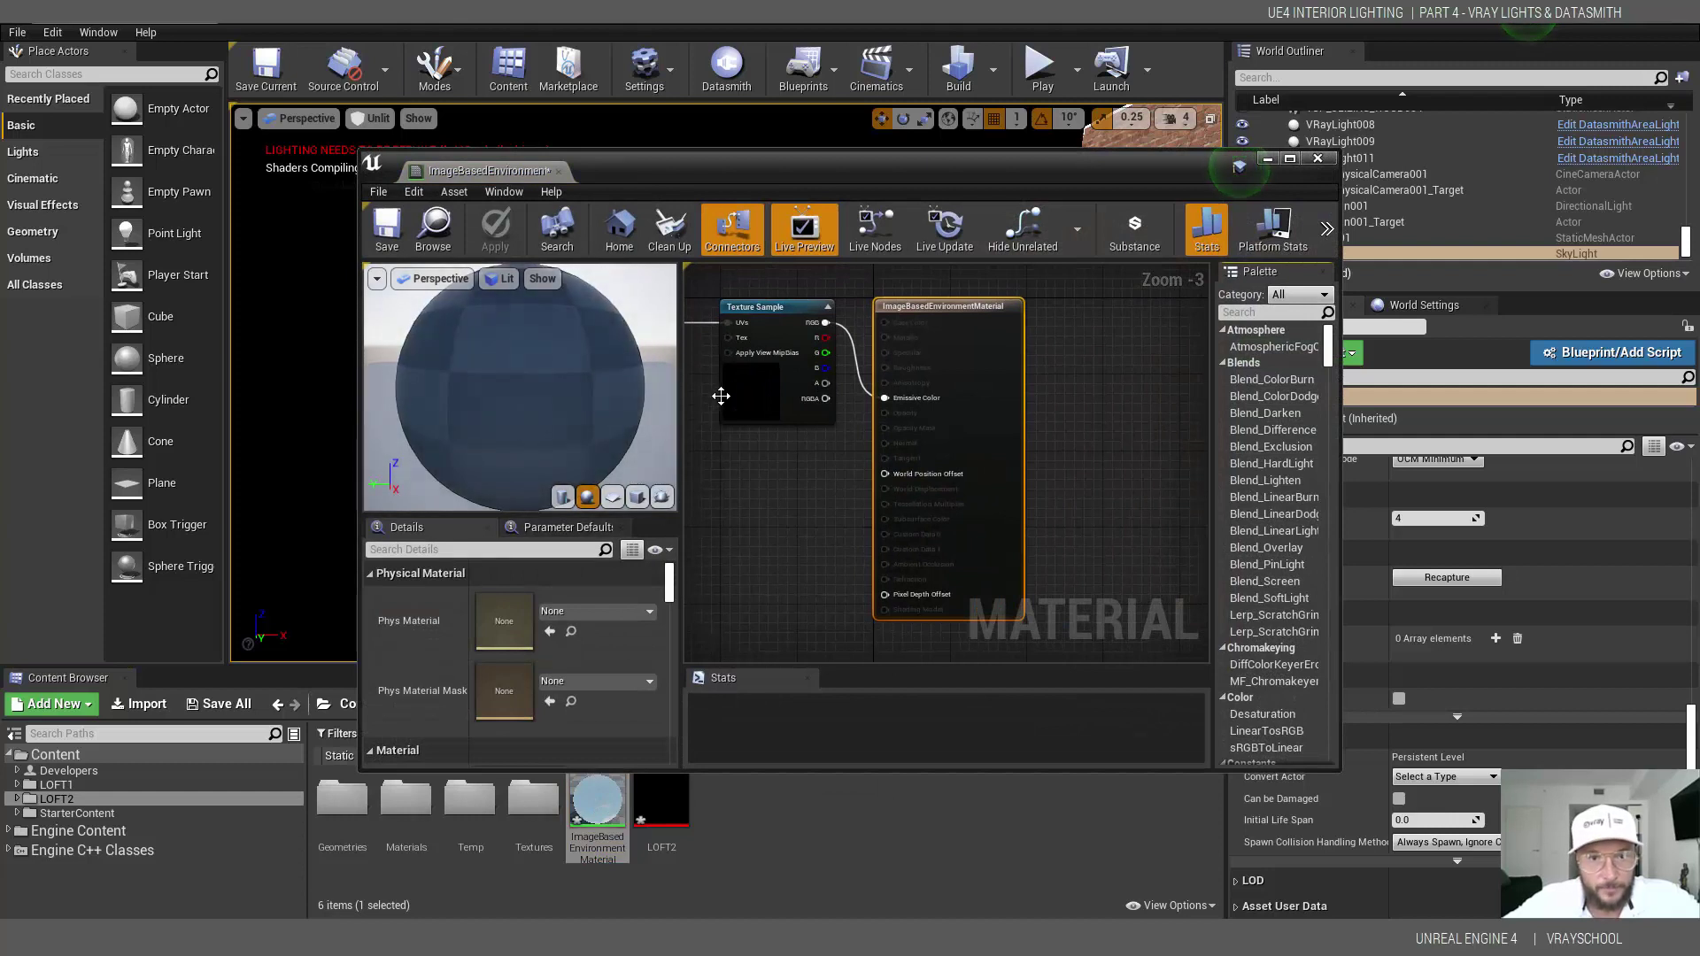
{"action": "left_click", "coordinate": [785, 337]}
{"action": "scroll", "coordinate": [519, 674], "scroll_direction": "down", "scroll_amount": 2}
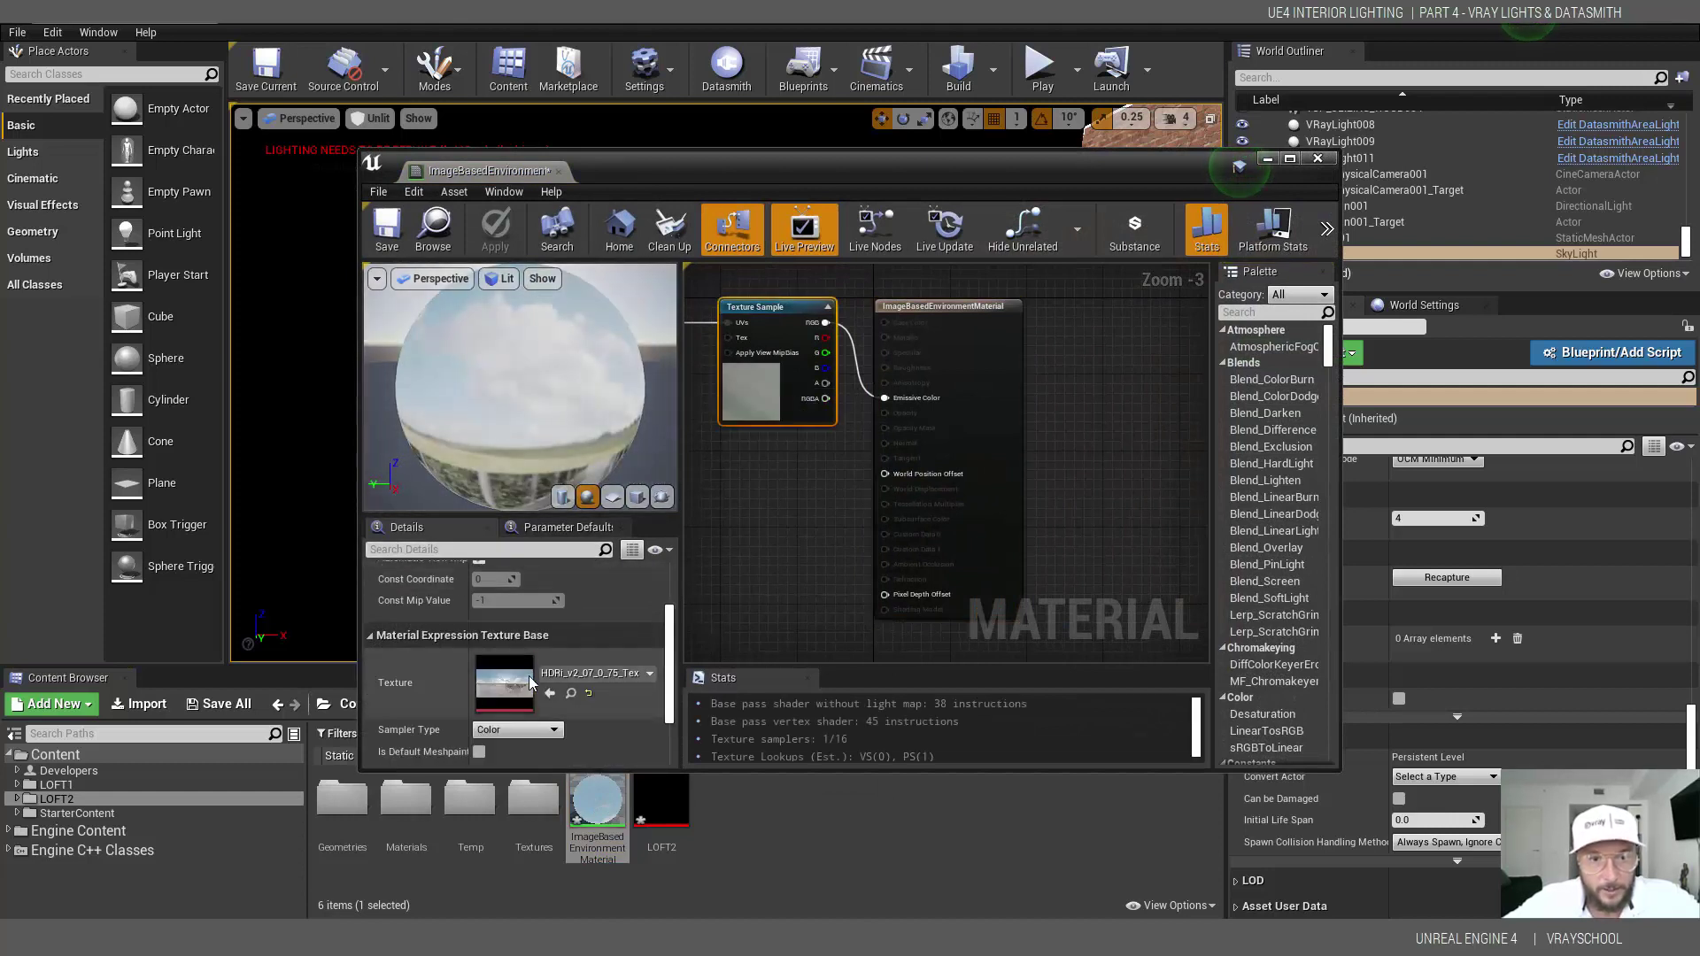
{"action": "double_click", "coordinate": [505, 682]}
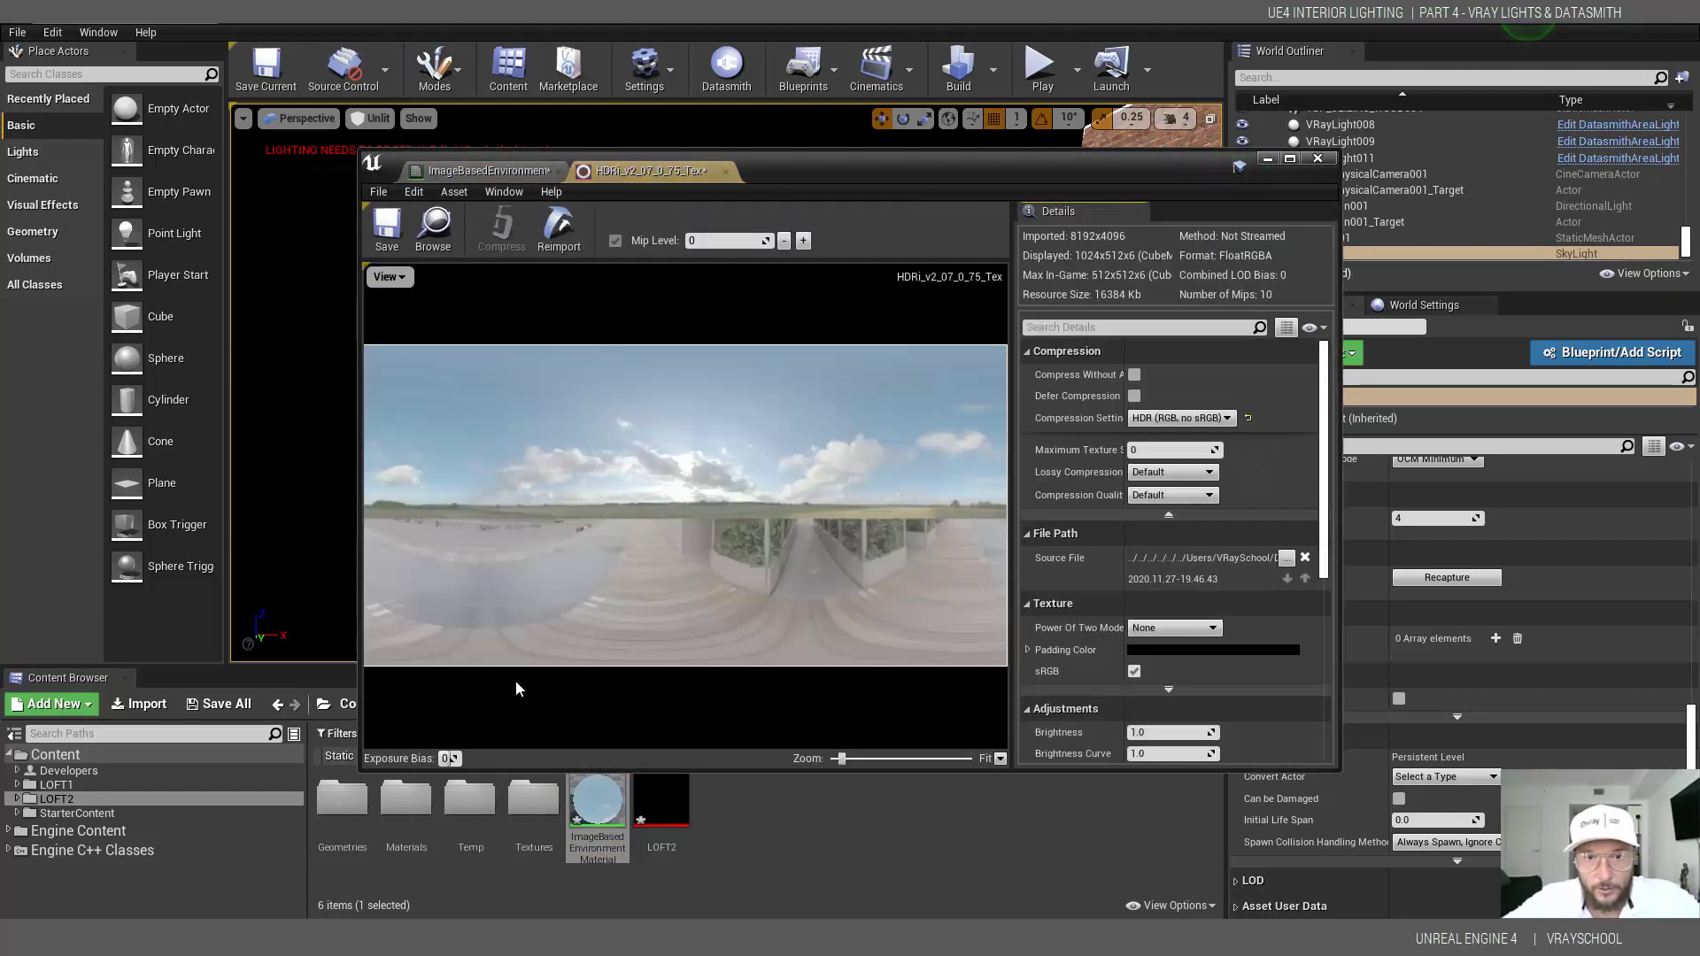
{"action": "left_click", "coordinate": [1320, 158]}
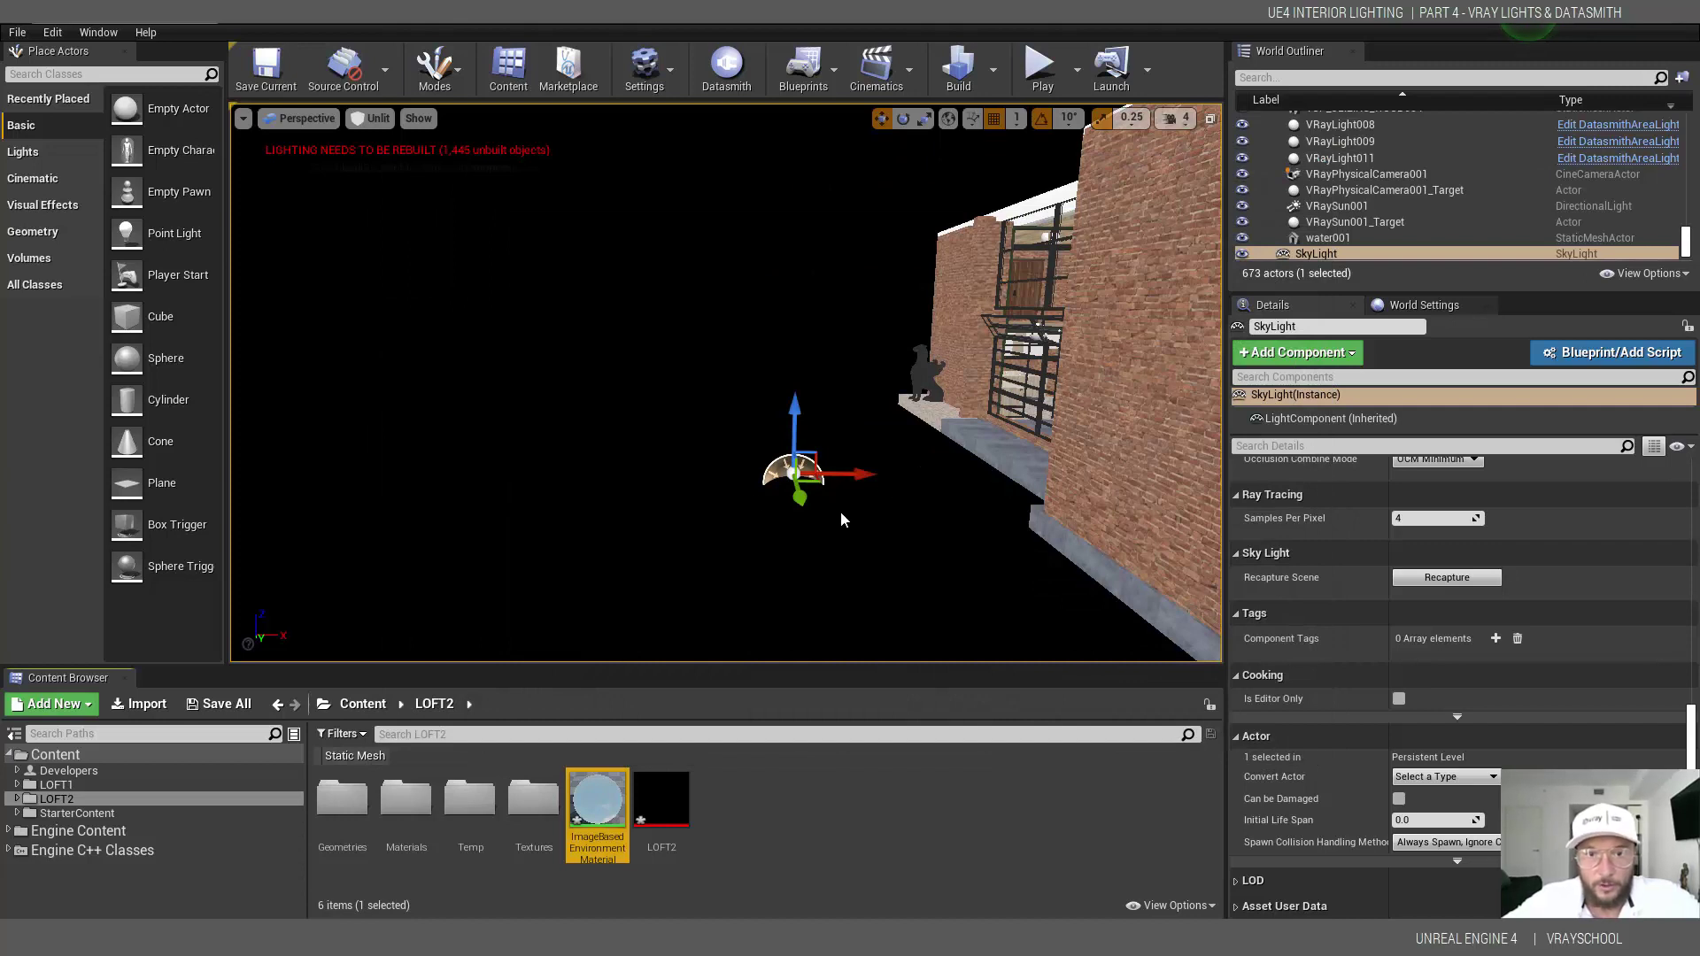
- Set the SkyLight's source type to SLS Specified Cubemap and assign HDRi_v2_07_0_75_Tex as its cubemap
{"action": "left_click", "coordinate": [793, 469]}
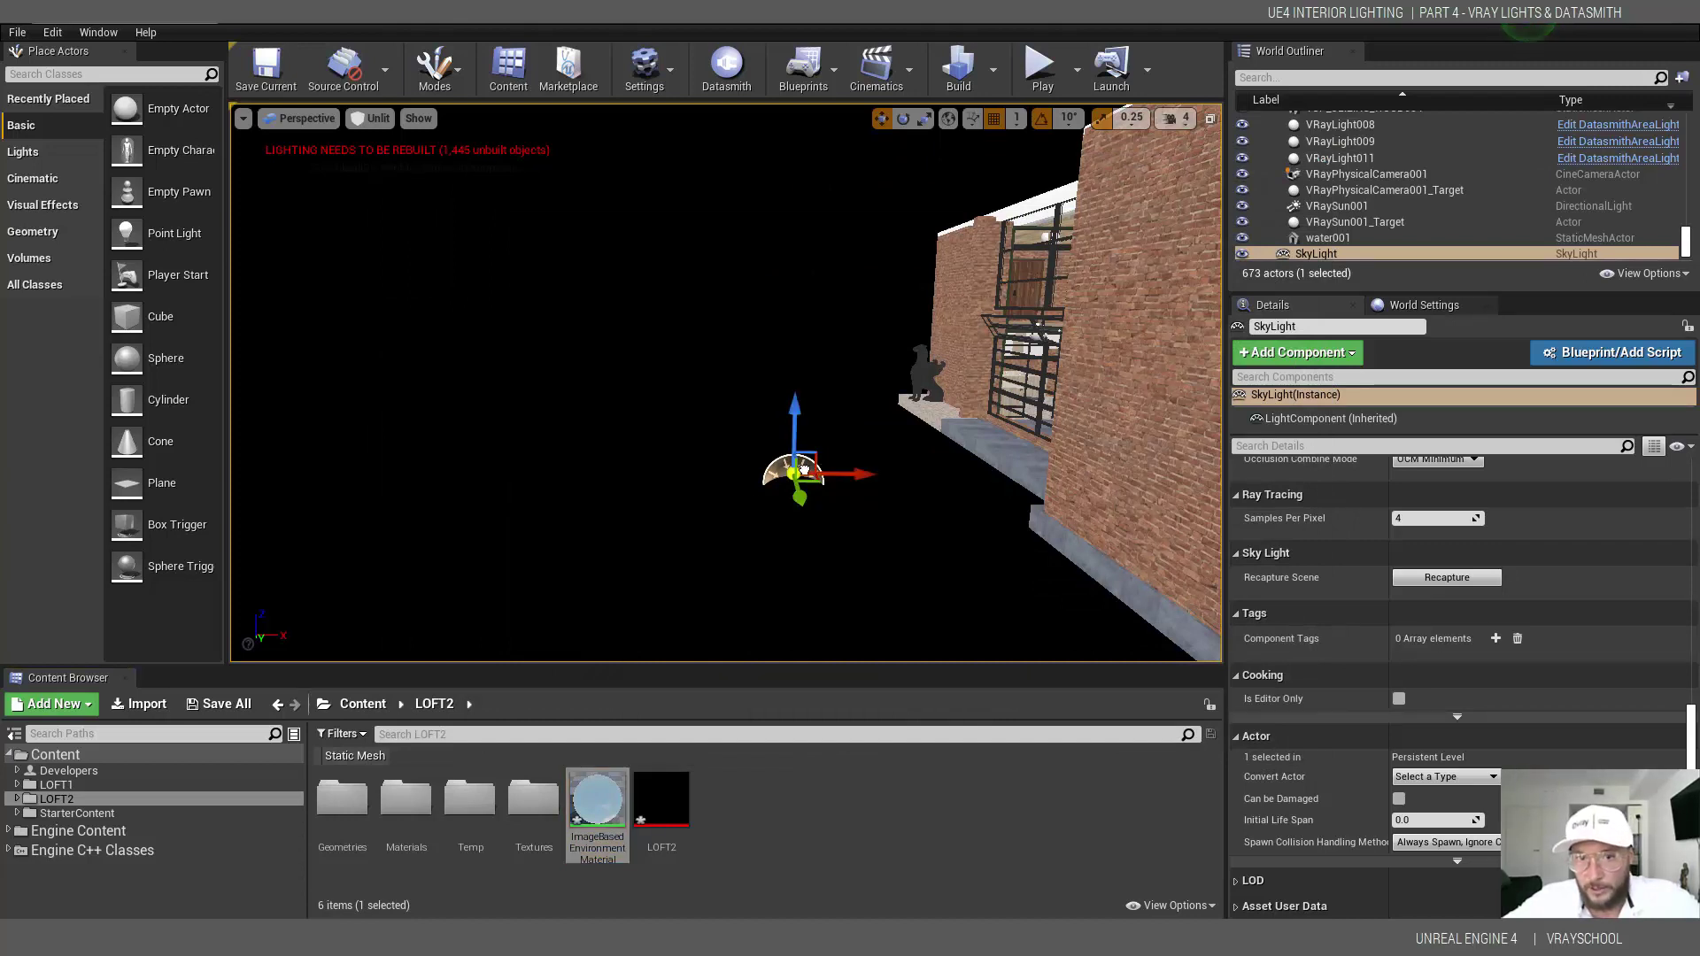
{"action": "left_click_drag", "start_coordinate": [1695, 738], "coordinate": [1693, 514]}
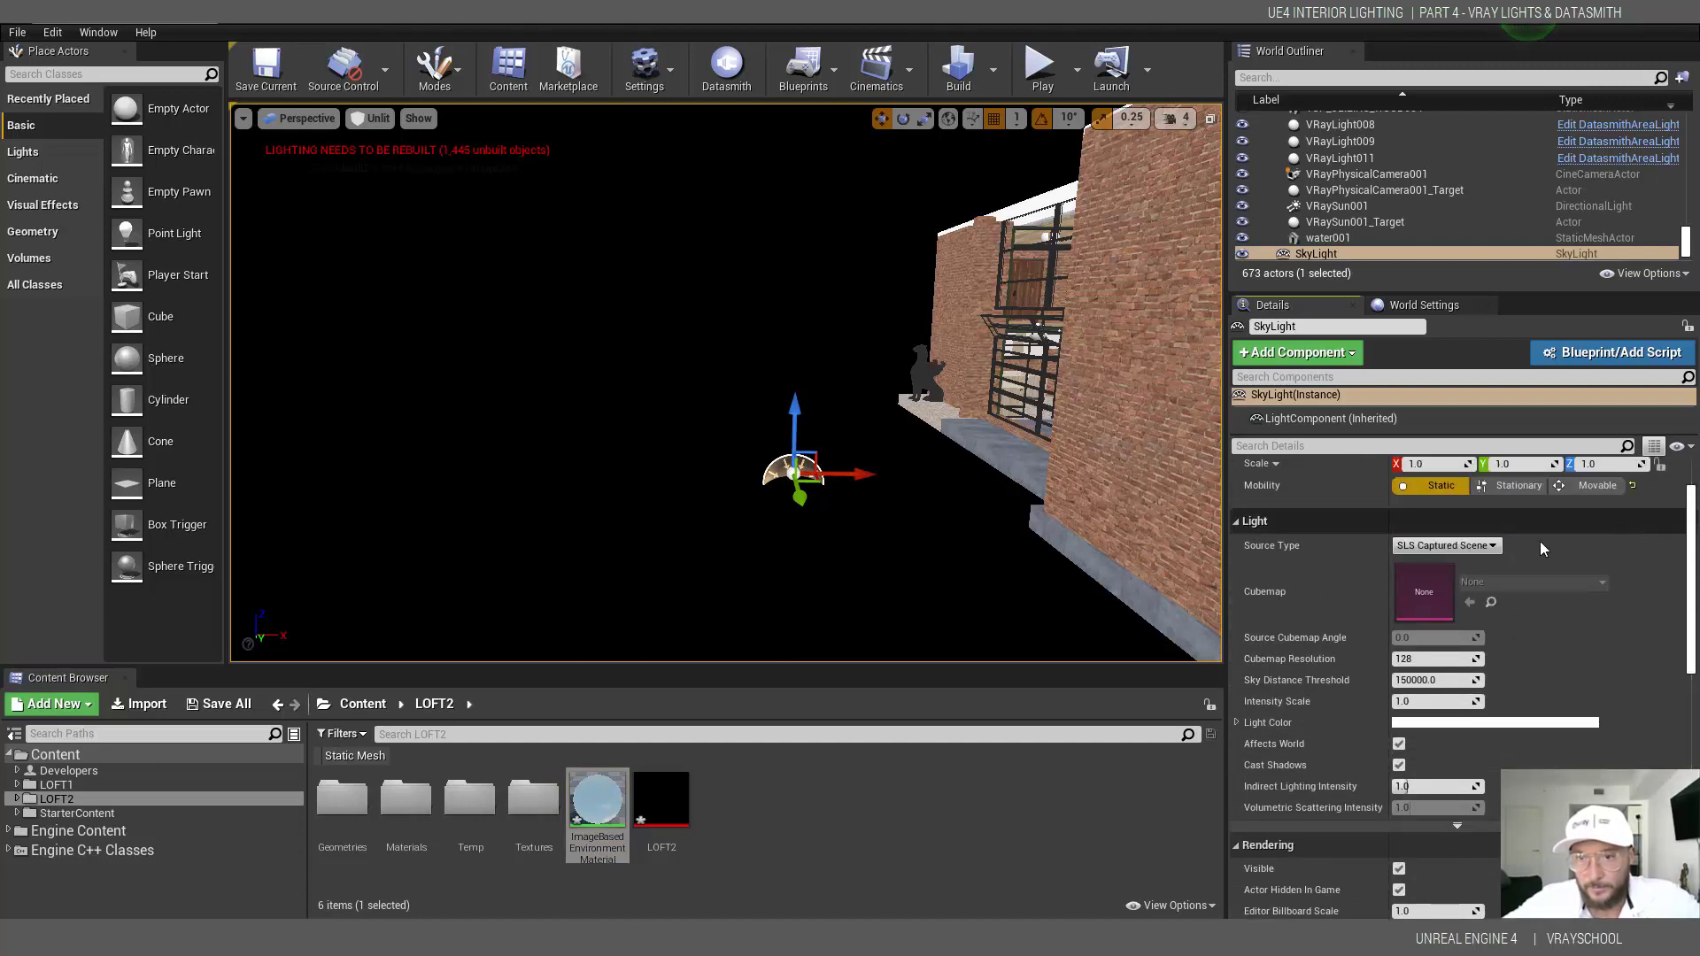
{"action": "left_click", "coordinate": [1460, 542]}
{"action": "left_click", "coordinate": [1463, 563]}
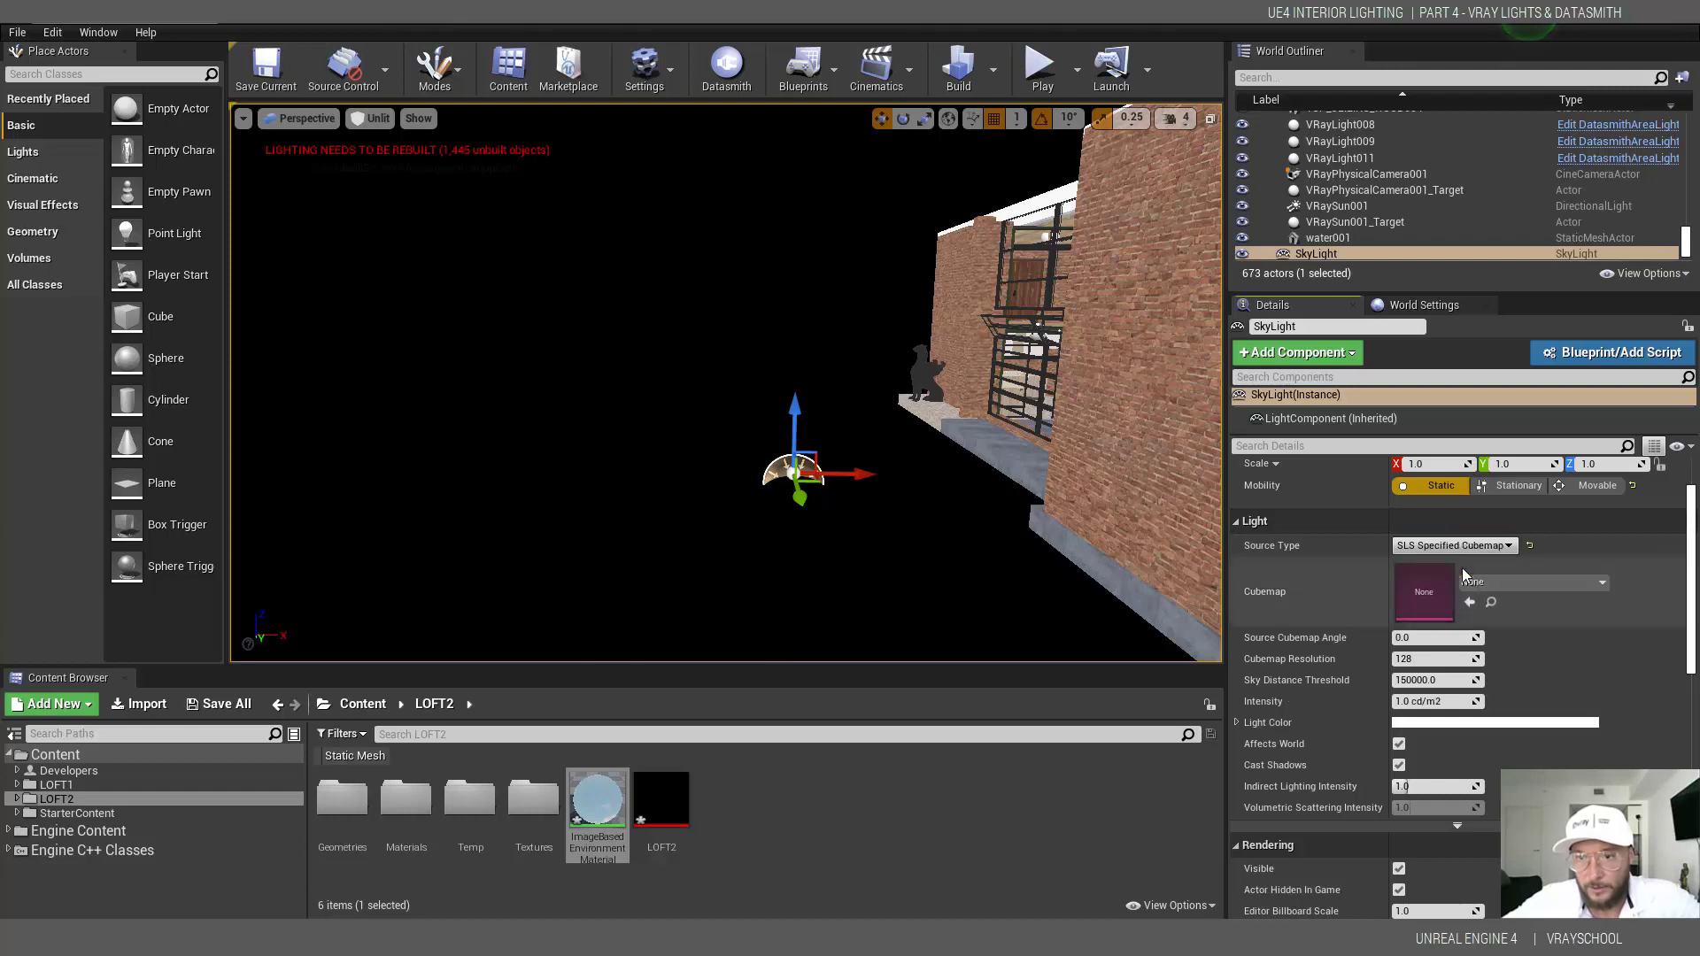
{"action": "left_click", "coordinate": [1504, 584]}
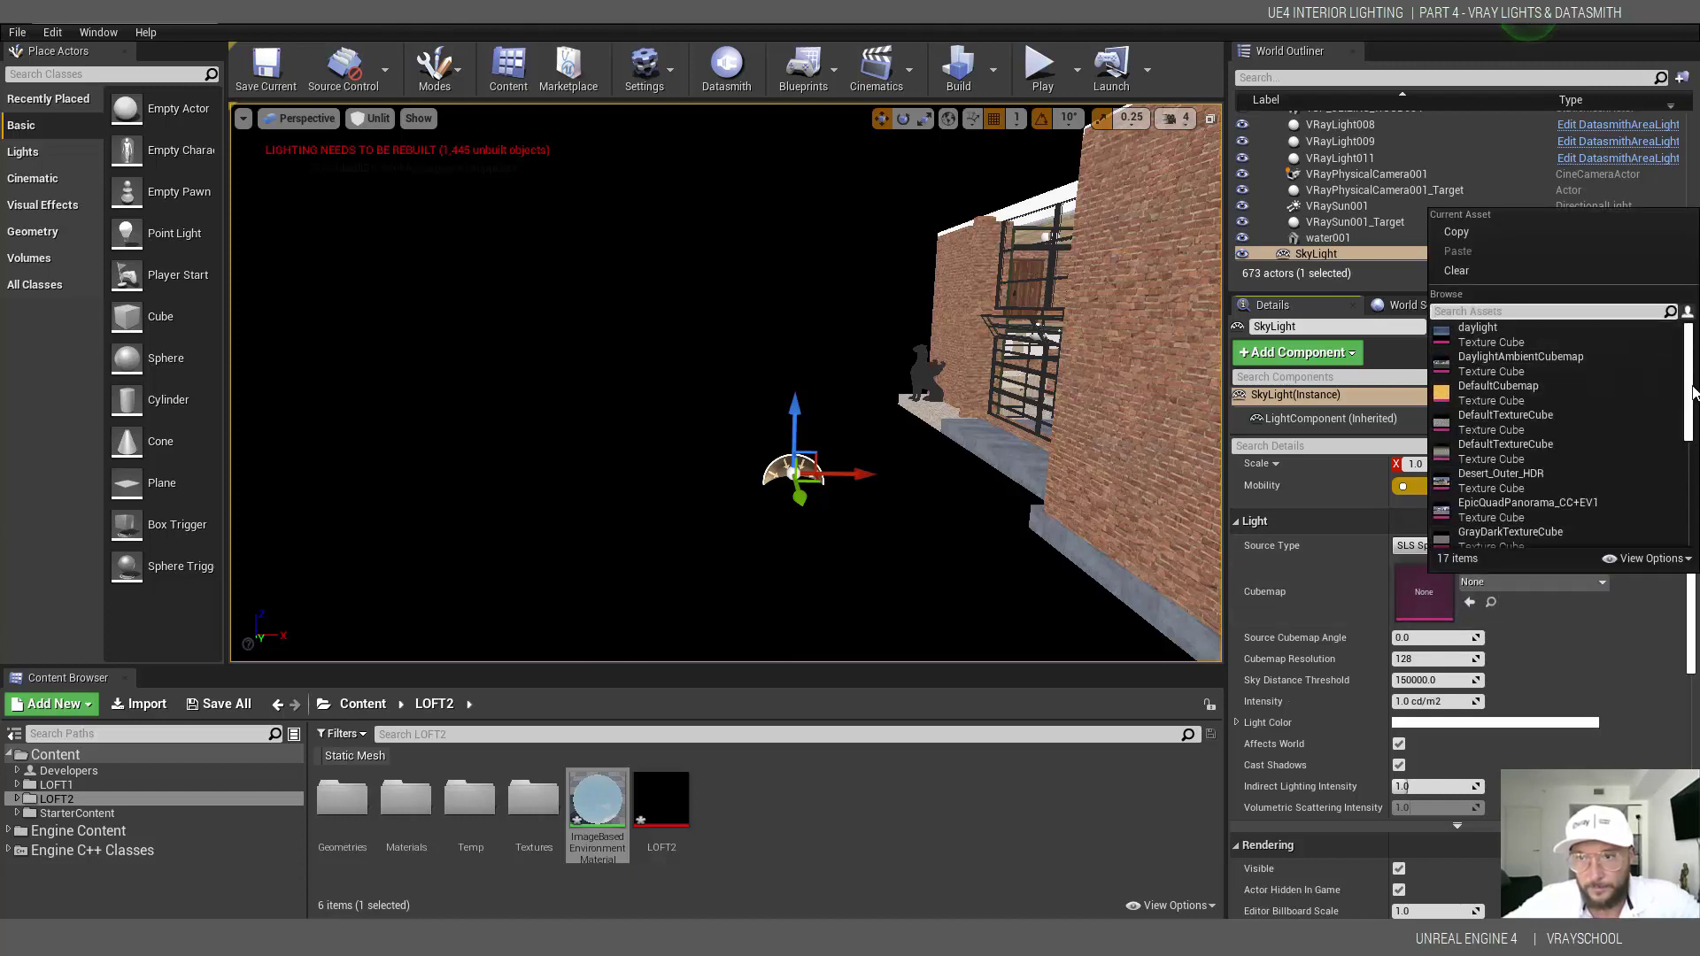
{"action": "scroll", "coordinate": [1485, 390], "scroll_direction": "down", "scroll_amount": 5}
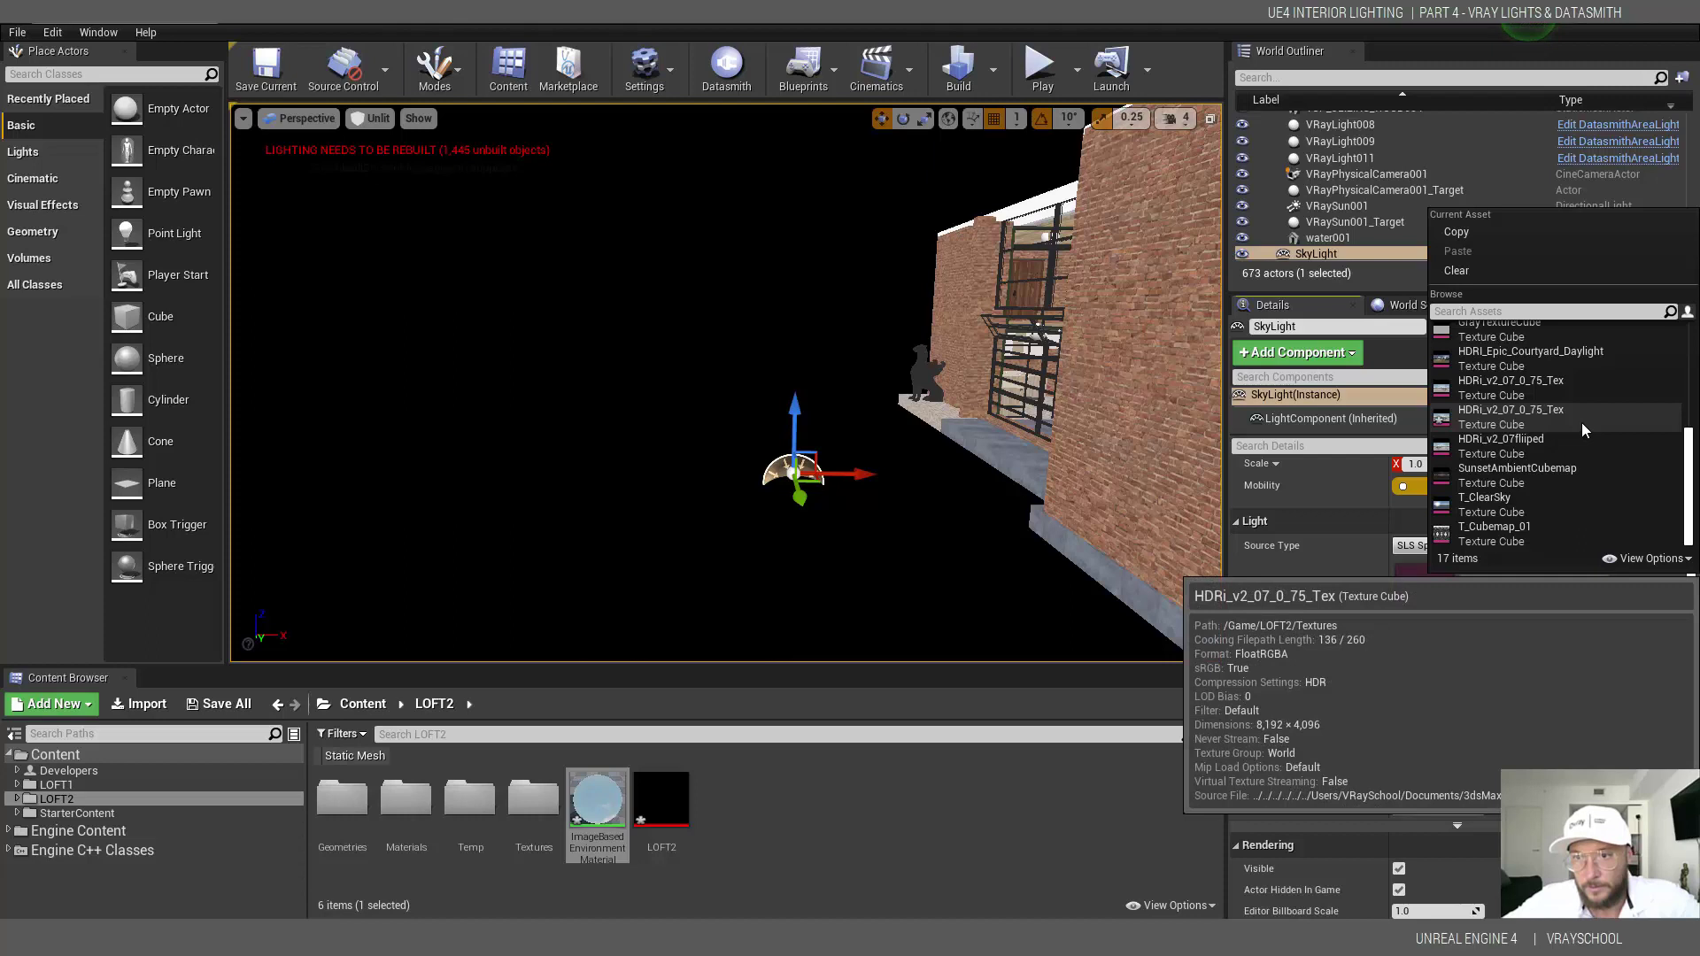
{"action": "left_click", "coordinate": [1544, 387]}
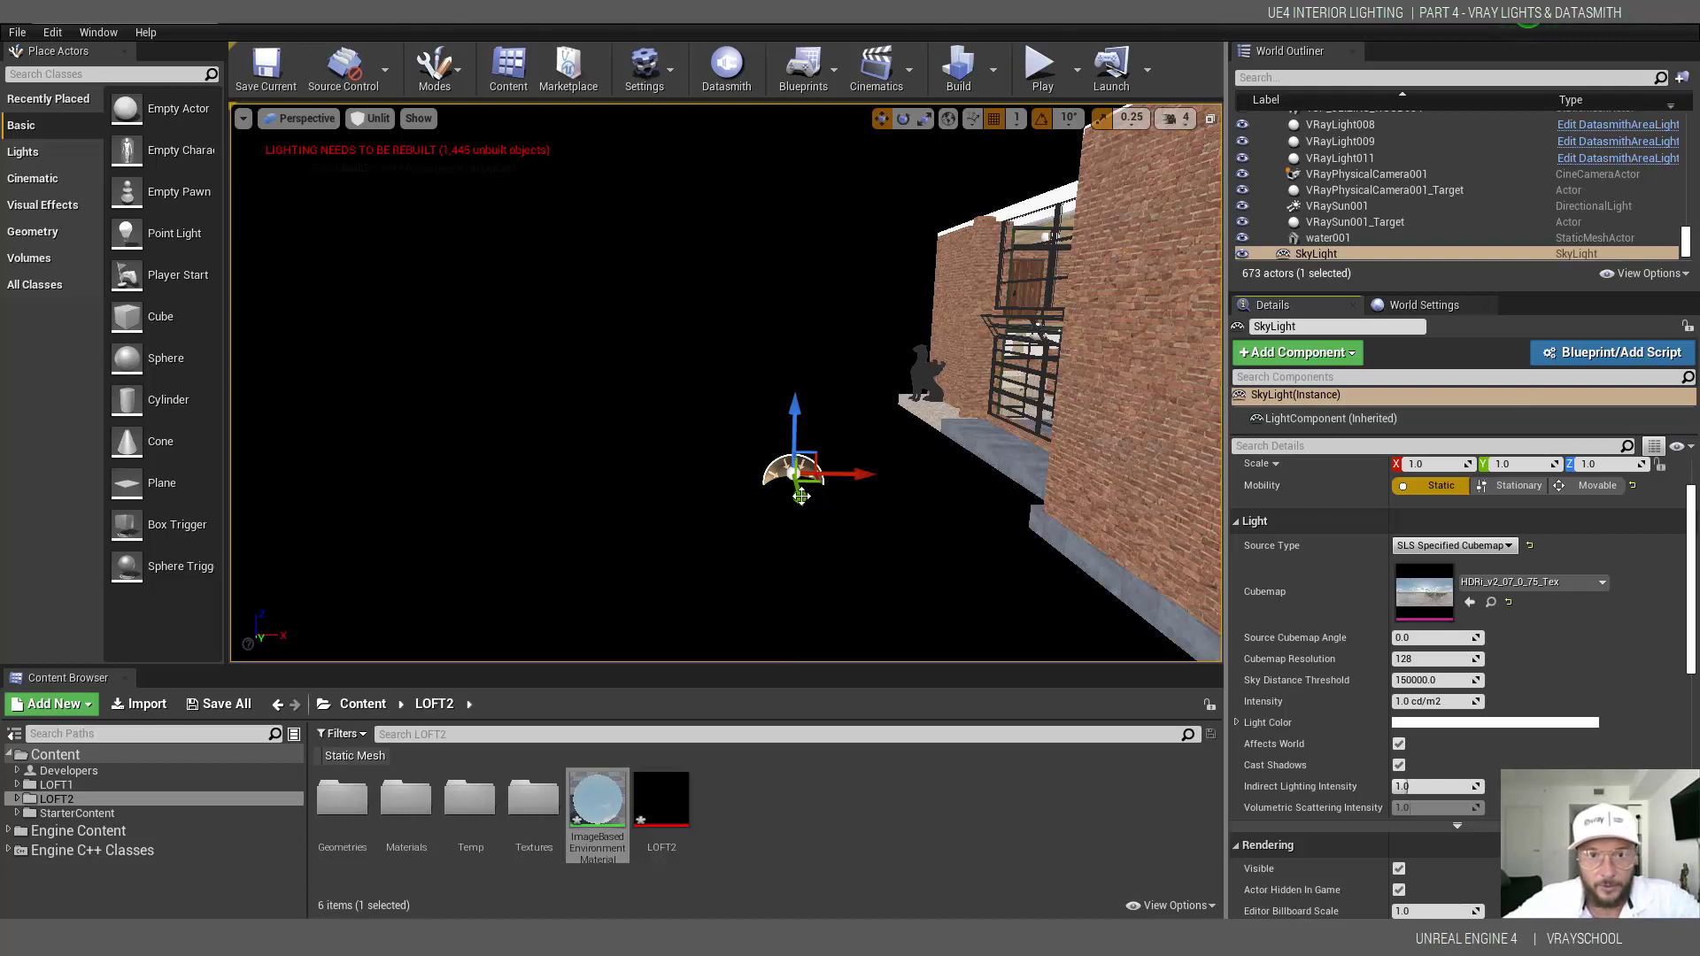
- Save the current level in the Content folder under the name LOFT2
{"action": "left_click", "coordinate": [18, 32]}
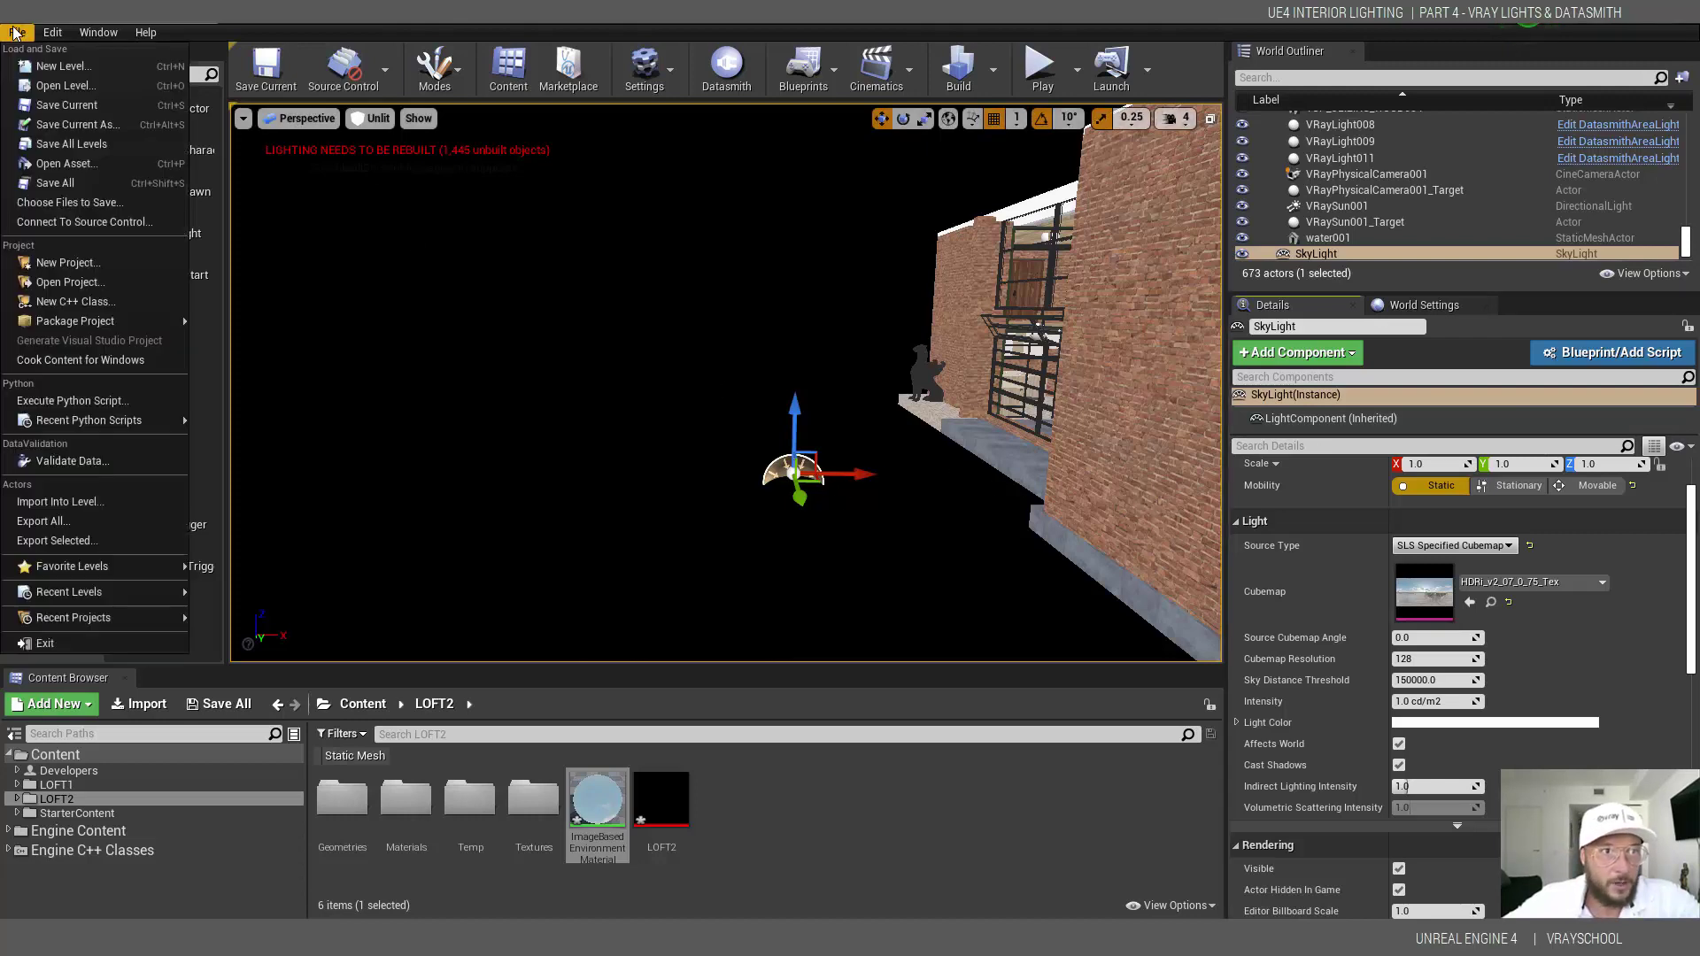
{"action": "left_click", "coordinate": [122, 113]}
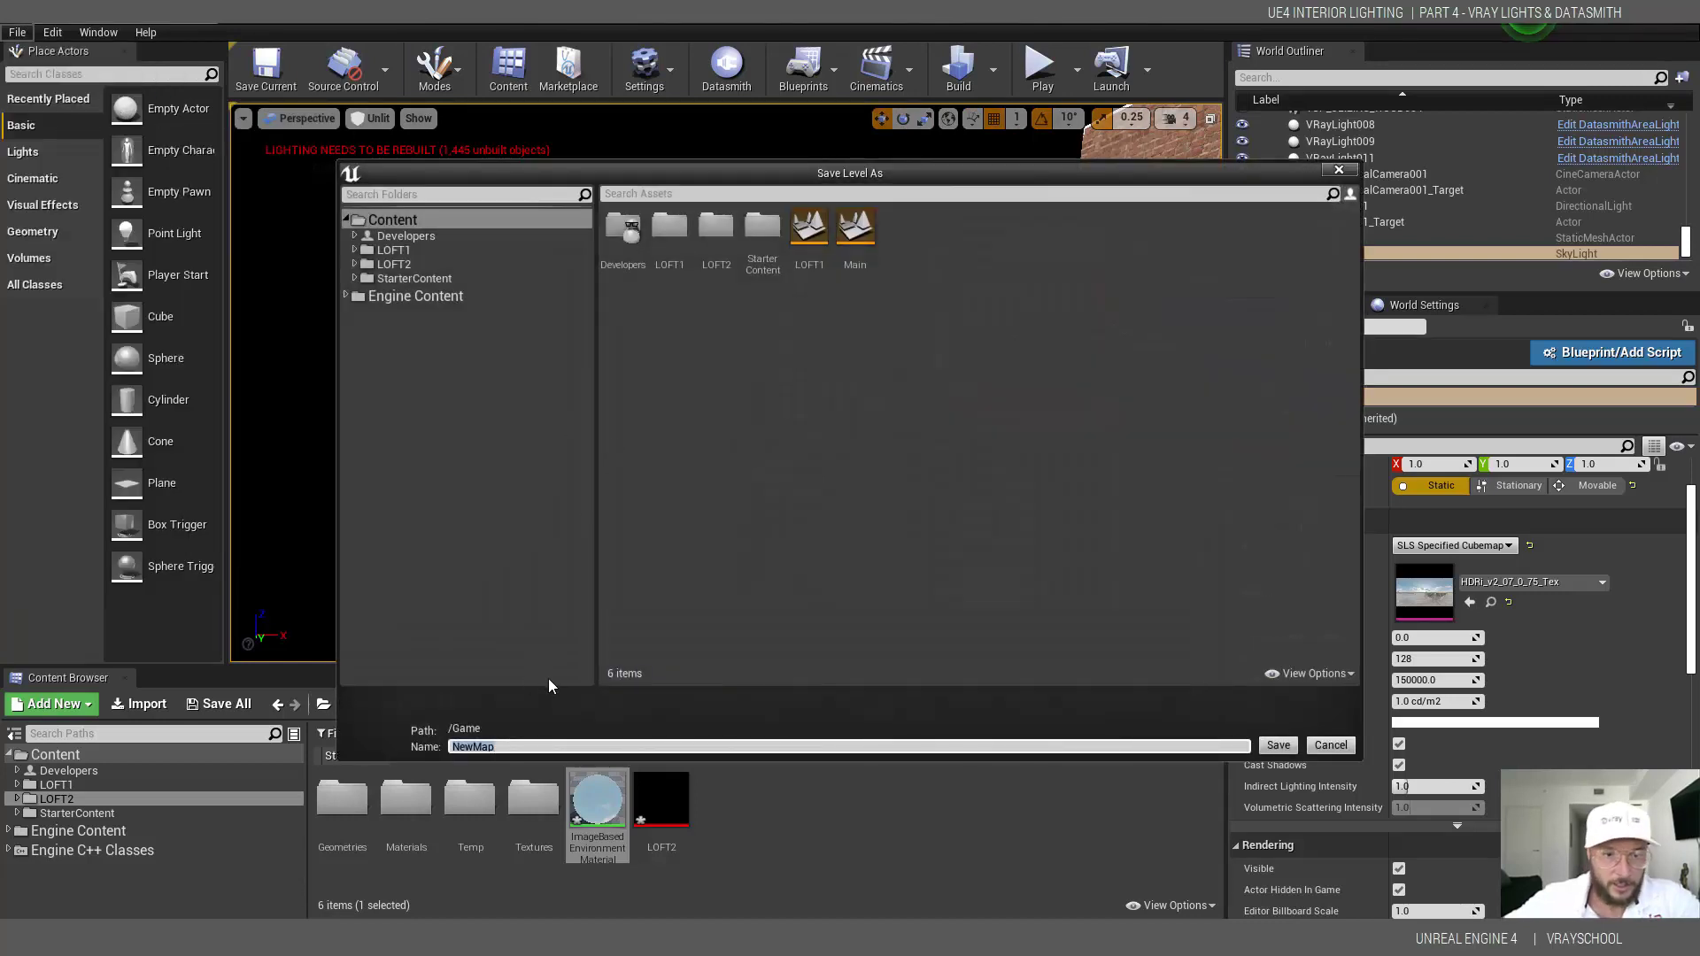
{"action": "type", "text": "LOFT2"}
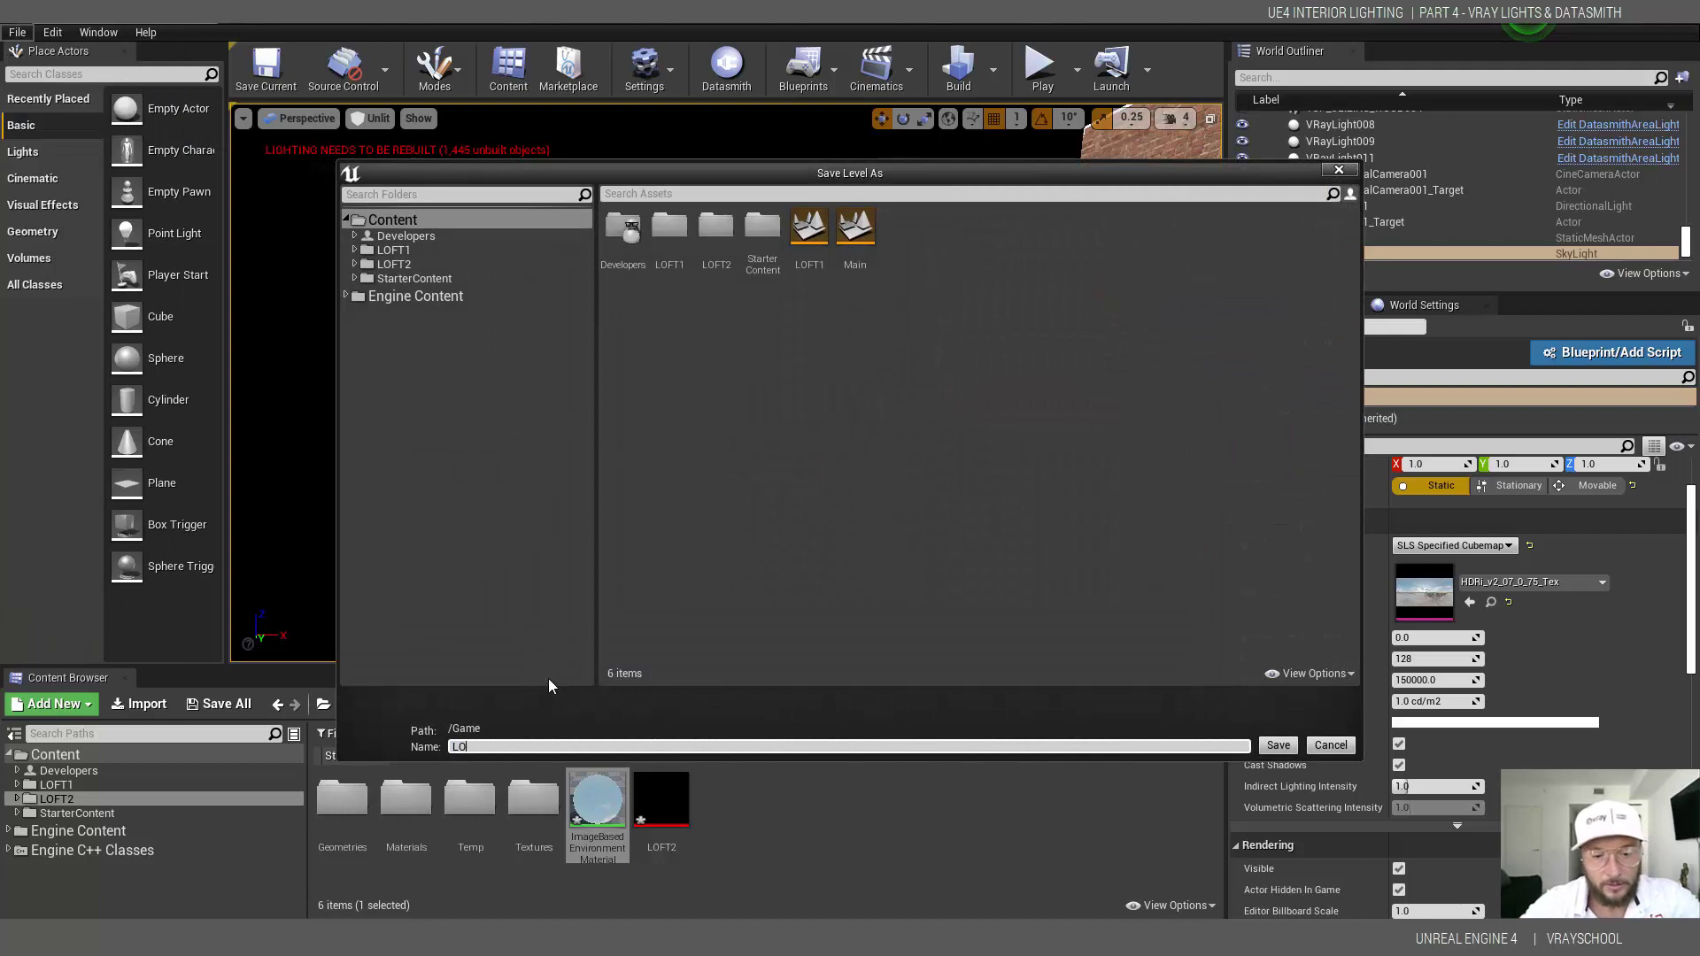
{"action": "left_click", "coordinate": [1276, 746]}
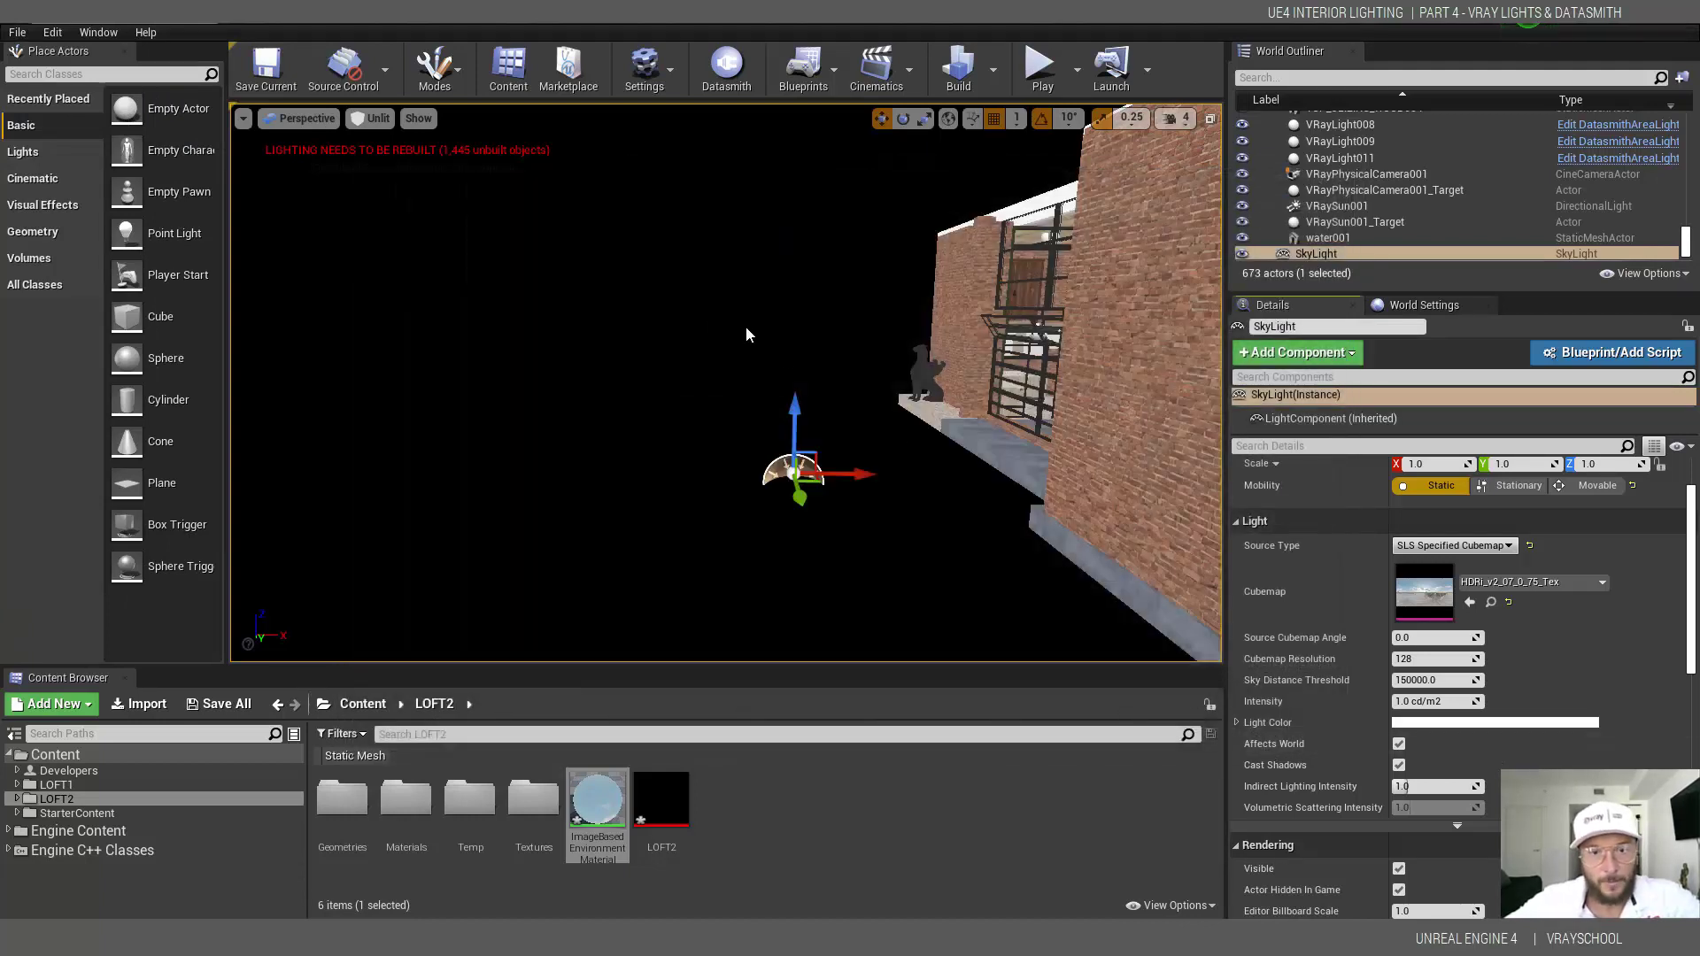
- Select the VRaySun001 directional light above the loft's exterior to see its light properties
{"action": "left_click_drag", "start_coordinate": [636, 333], "coordinate": [872, 327], "text": "alt"}
{"action": "left_click_drag", "start_coordinate": [752, 341], "coordinate": [548, 155], "text": "alt"}
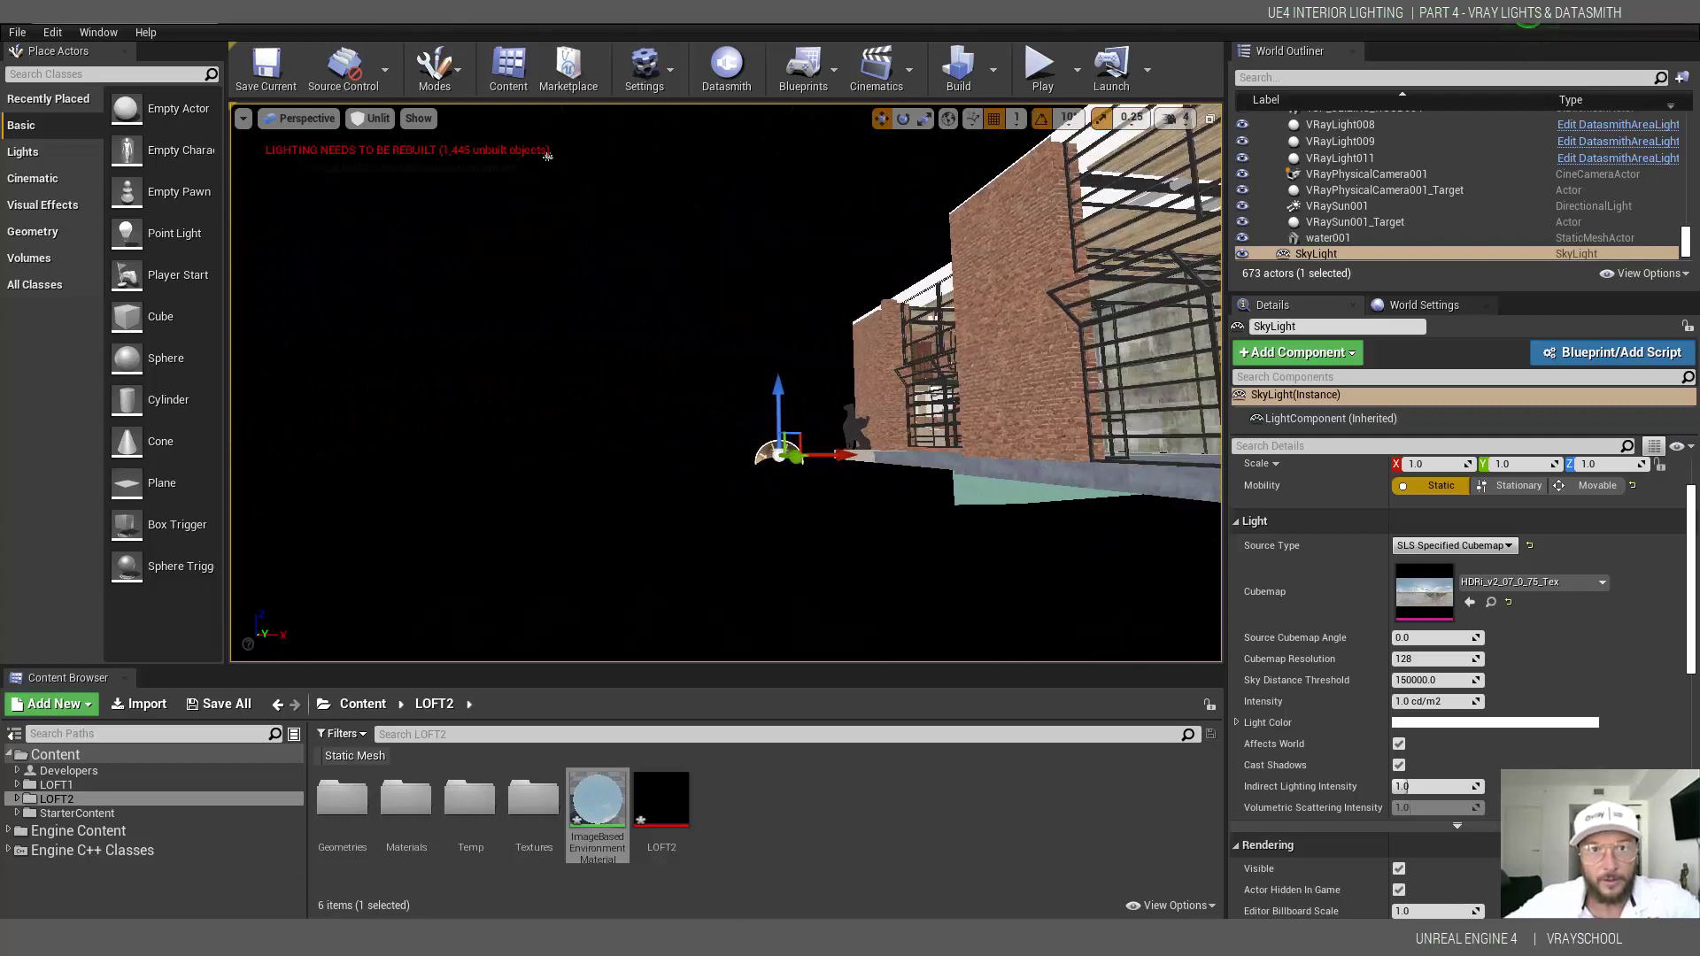
{"action": "left_click_drag", "start_coordinate": [696, 284], "coordinate": [568, 203], "text": "alt"}
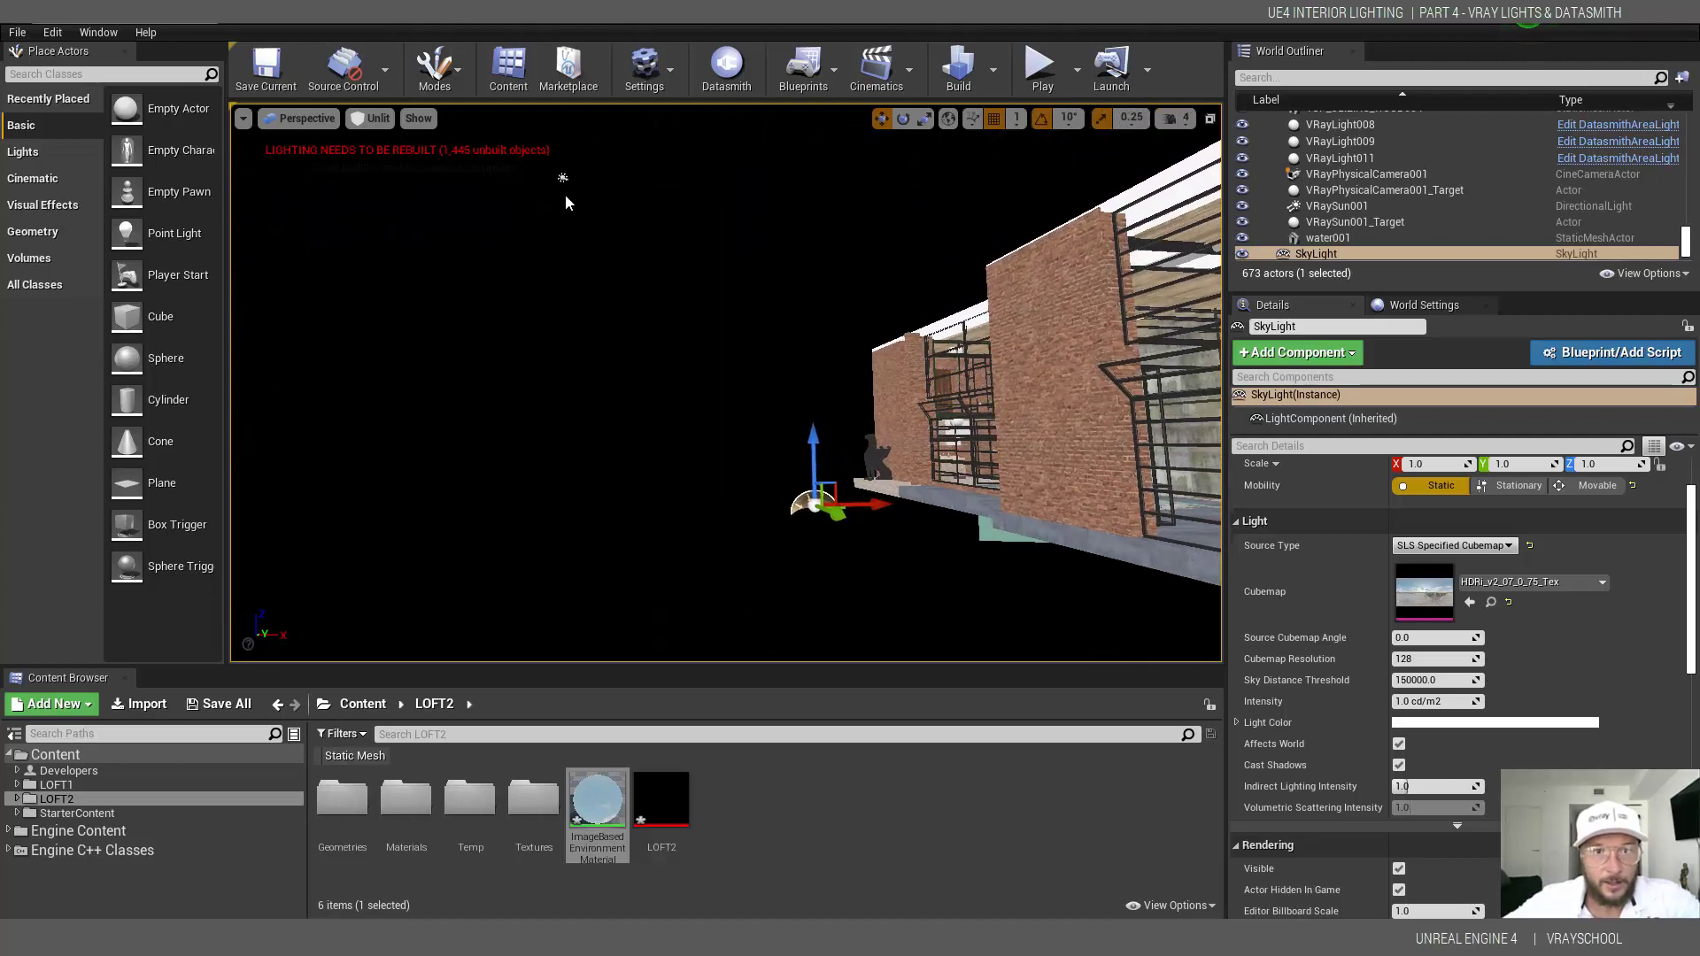
{"action": "left_click", "coordinate": [565, 178]}
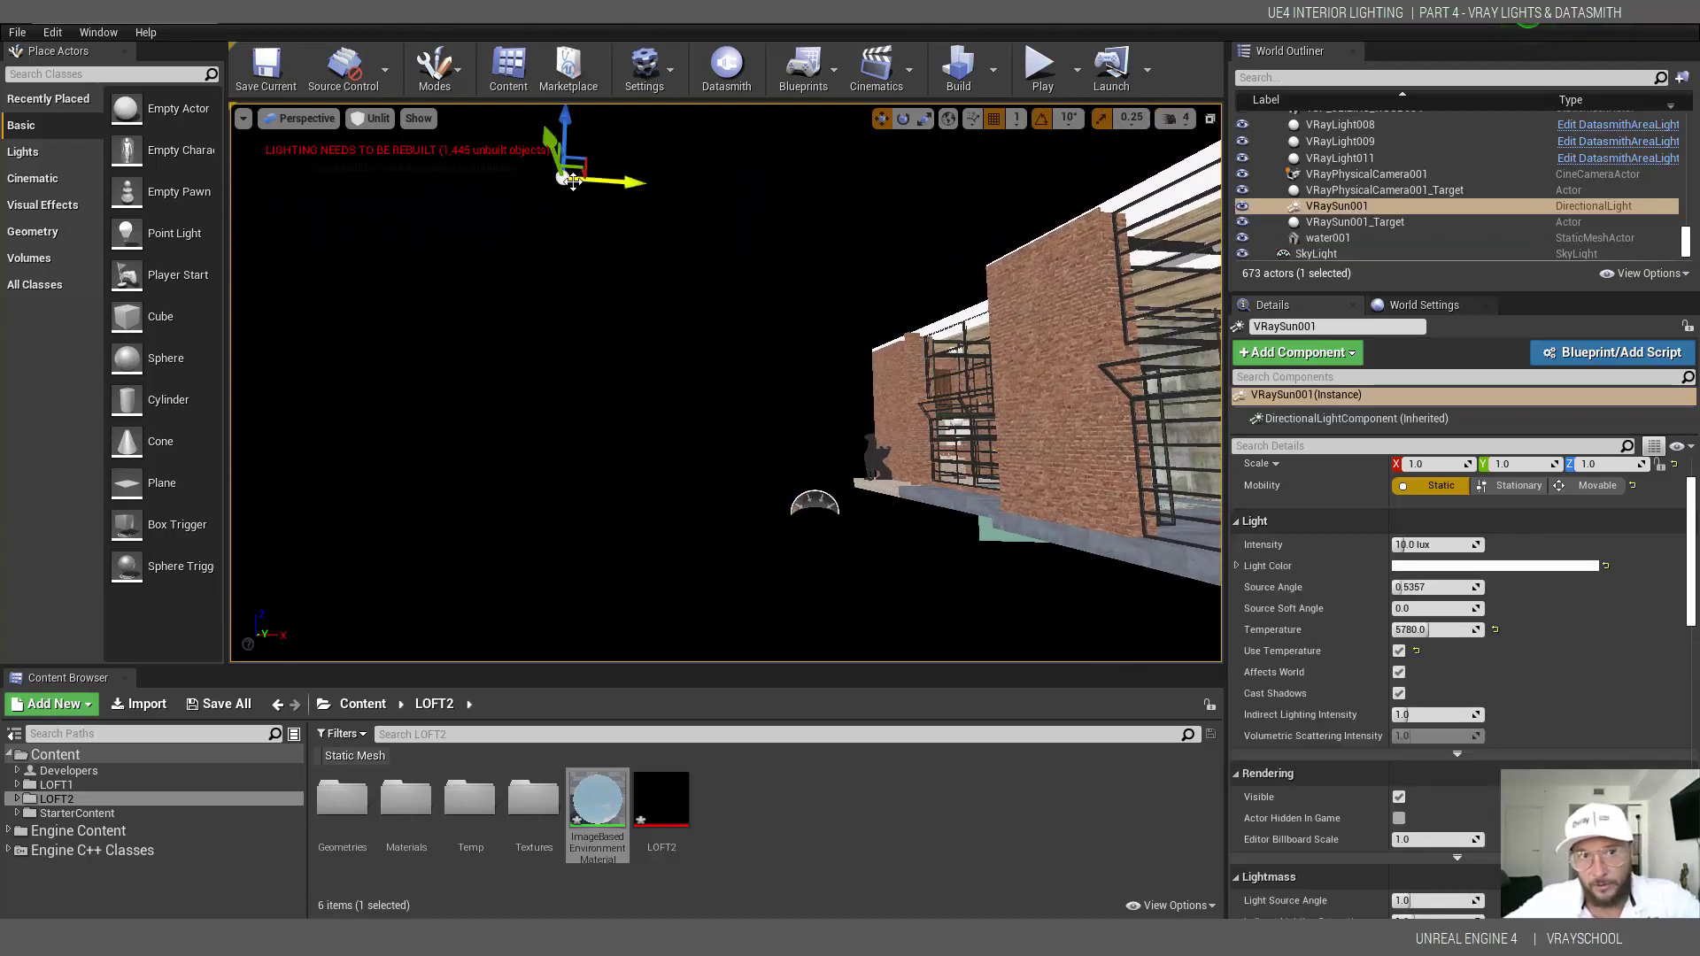
{"action": "left_click_drag", "start_coordinate": [607, 257], "coordinate": [656, 277], "text": "alt"}
- Set the viewport to the Lit view mode and bring the loft's interior into view
{"action": "left_click", "coordinate": [374, 119]}
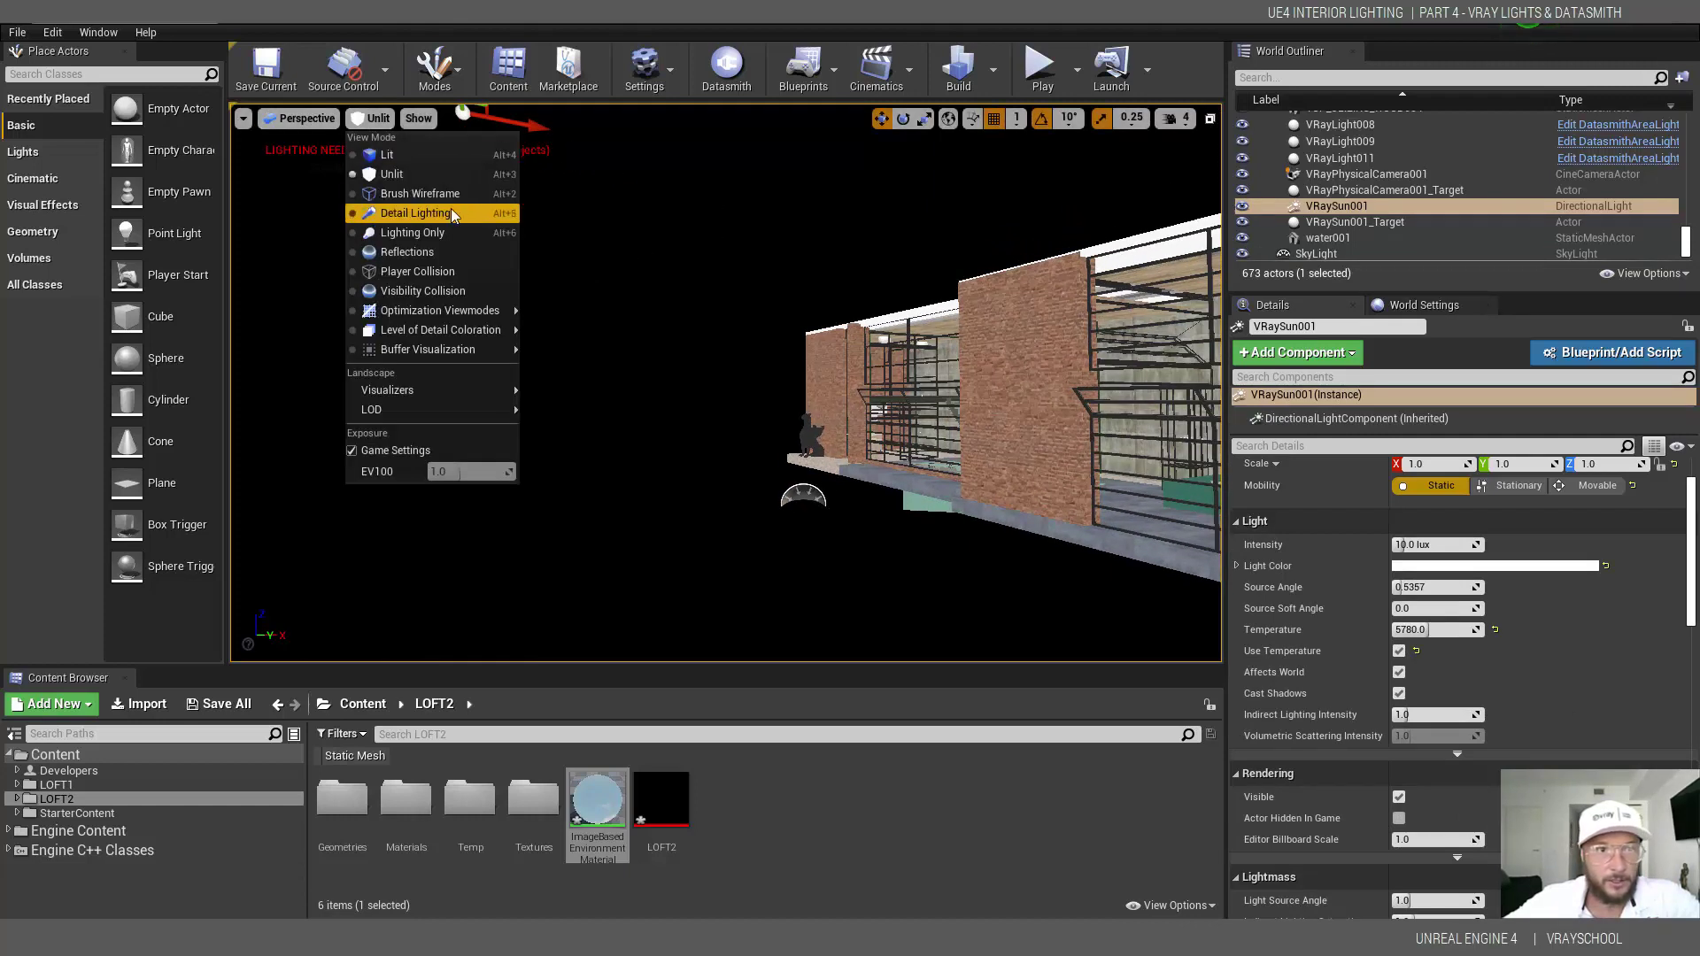
{"action": "left_click", "coordinate": [395, 155]}
{"action": "left_click_drag", "start_coordinate": [847, 414], "coordinate": [1168, 279], "text": "alt"}
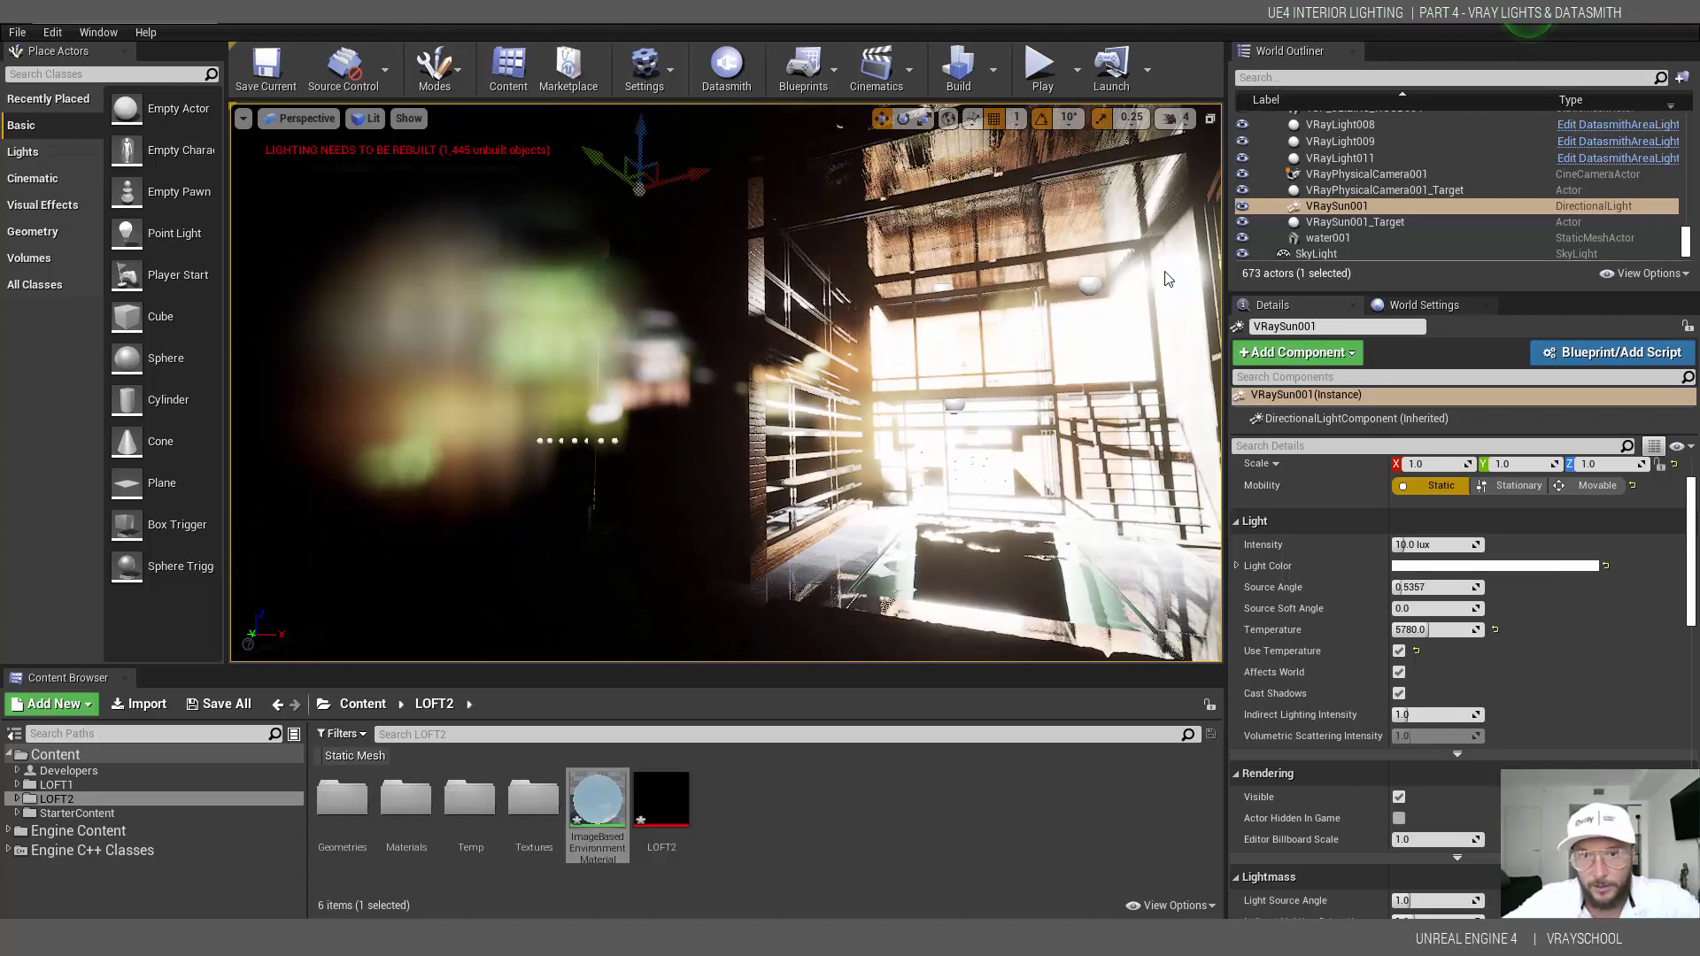
- Set the intensity of the VRayLight011 area light inside the loft to 5.0 lumens
{"action": "left_click", "coordinate": [1091, 283]}
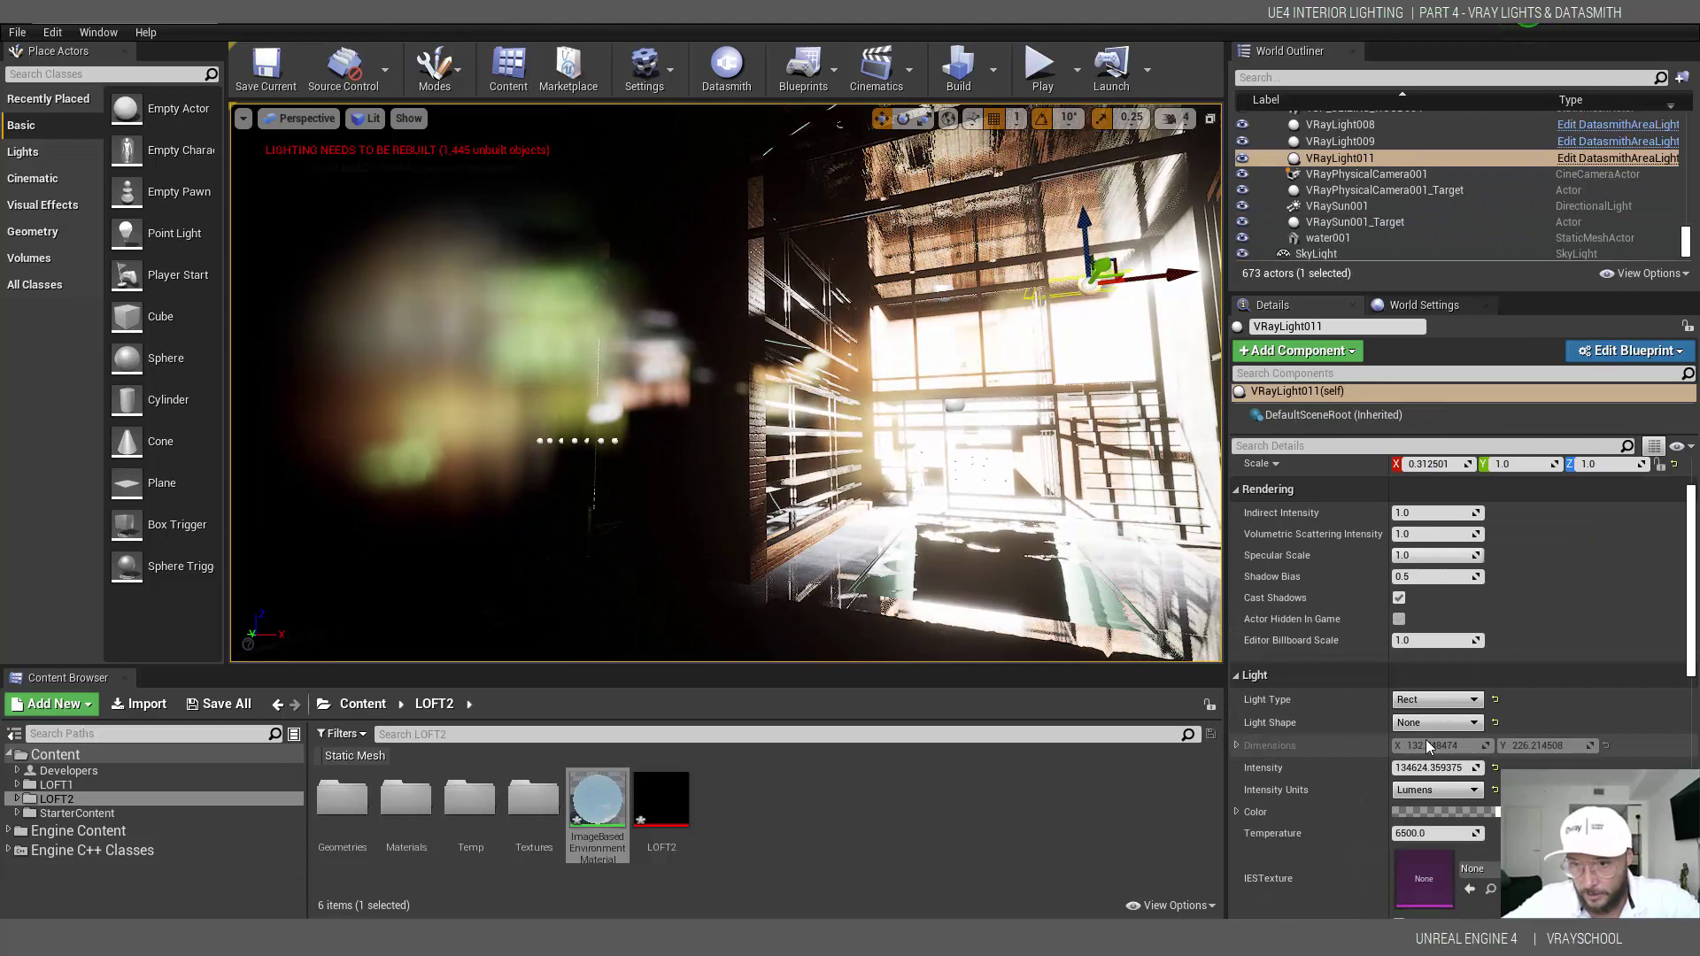
{"action": "left_click", "coordinate": [1433, 768]}
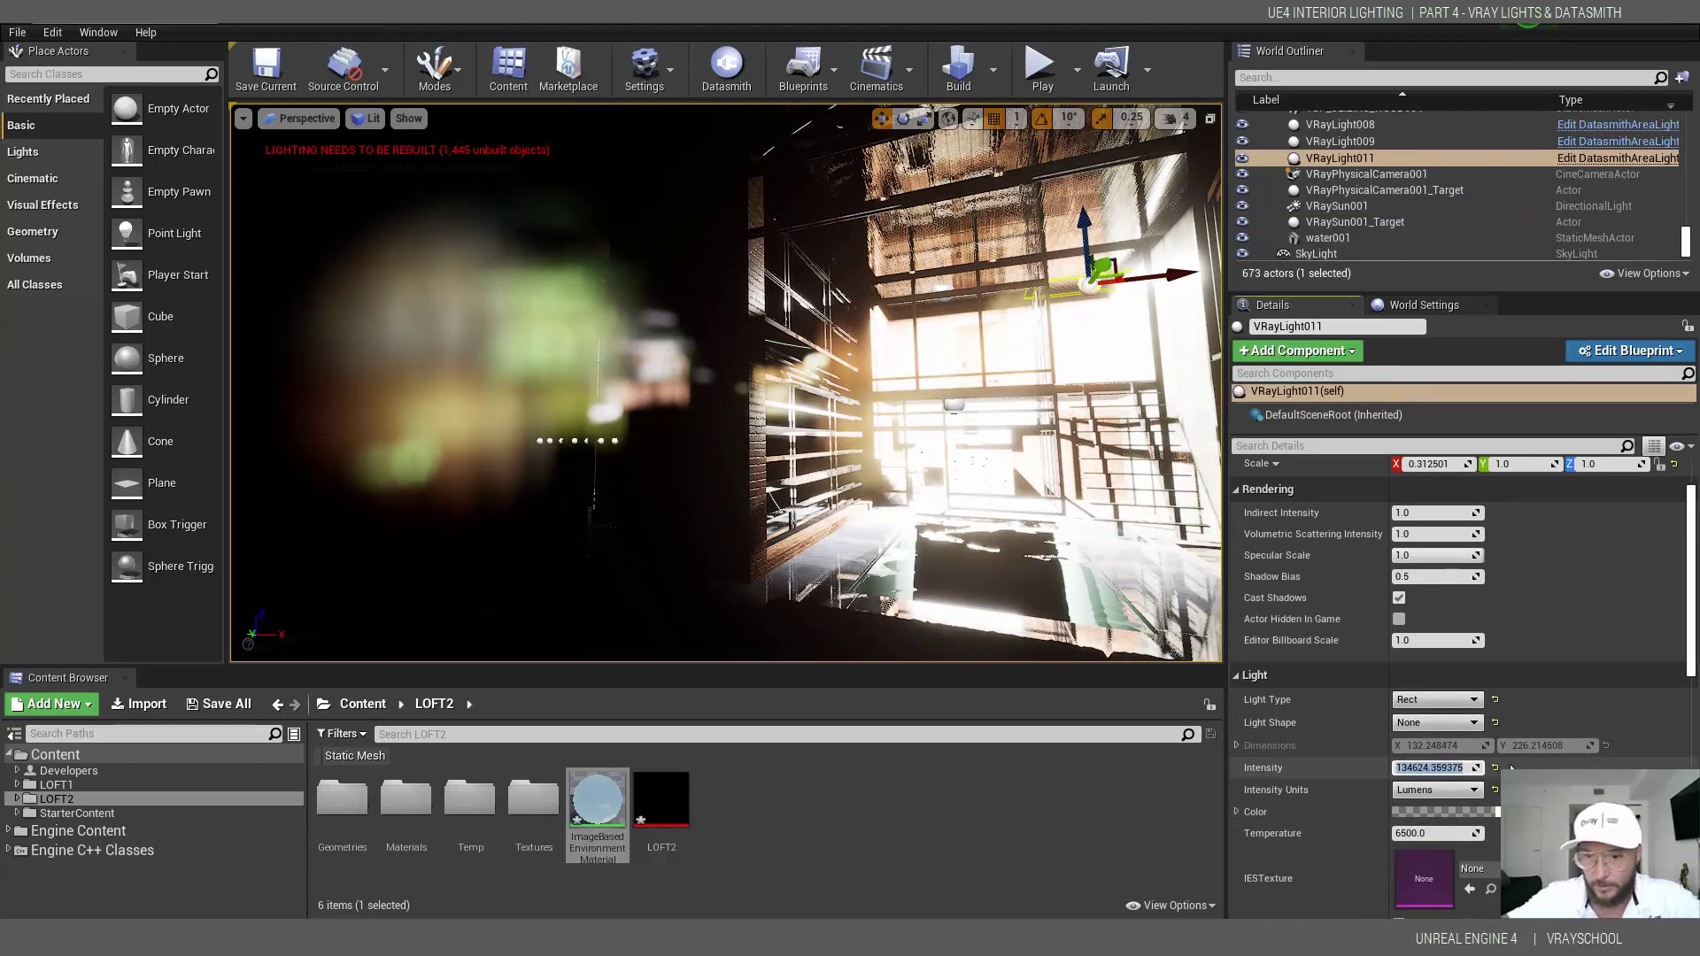
{"action": "type", "text": "5.0"}
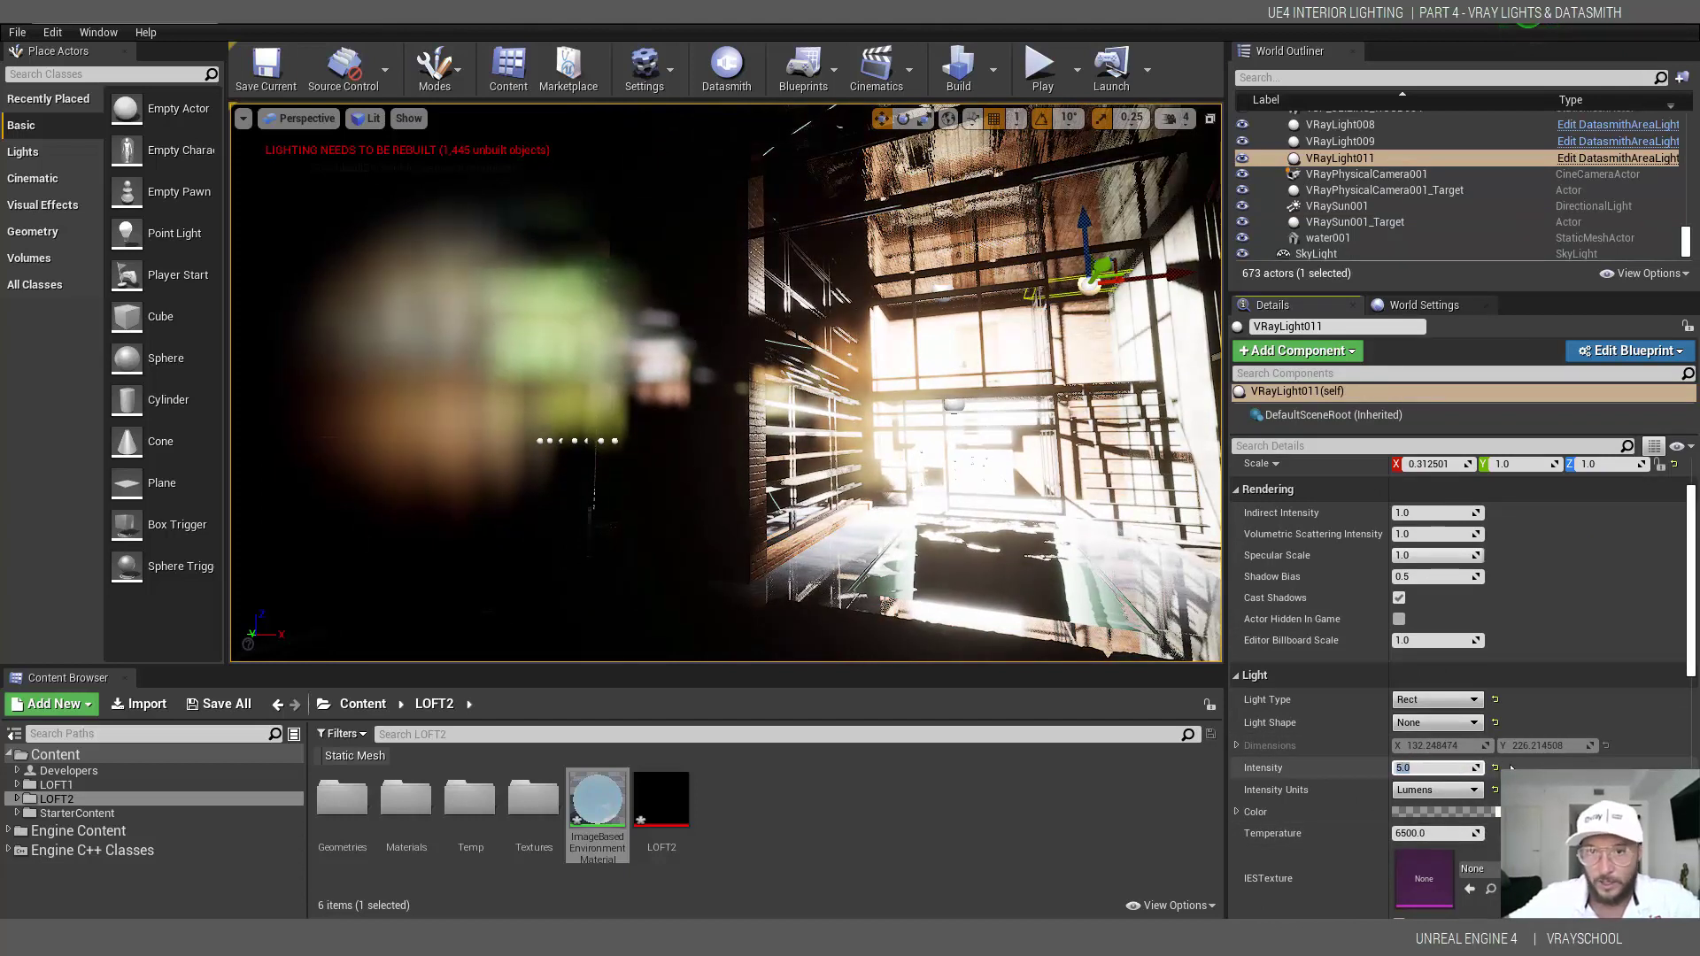
- Set the intensity of the VRayLight009 and VRayLight008 area lights inside the loft to 5.0 lumens each
{"action": "left_click", "coordinate": [1340, 141]}
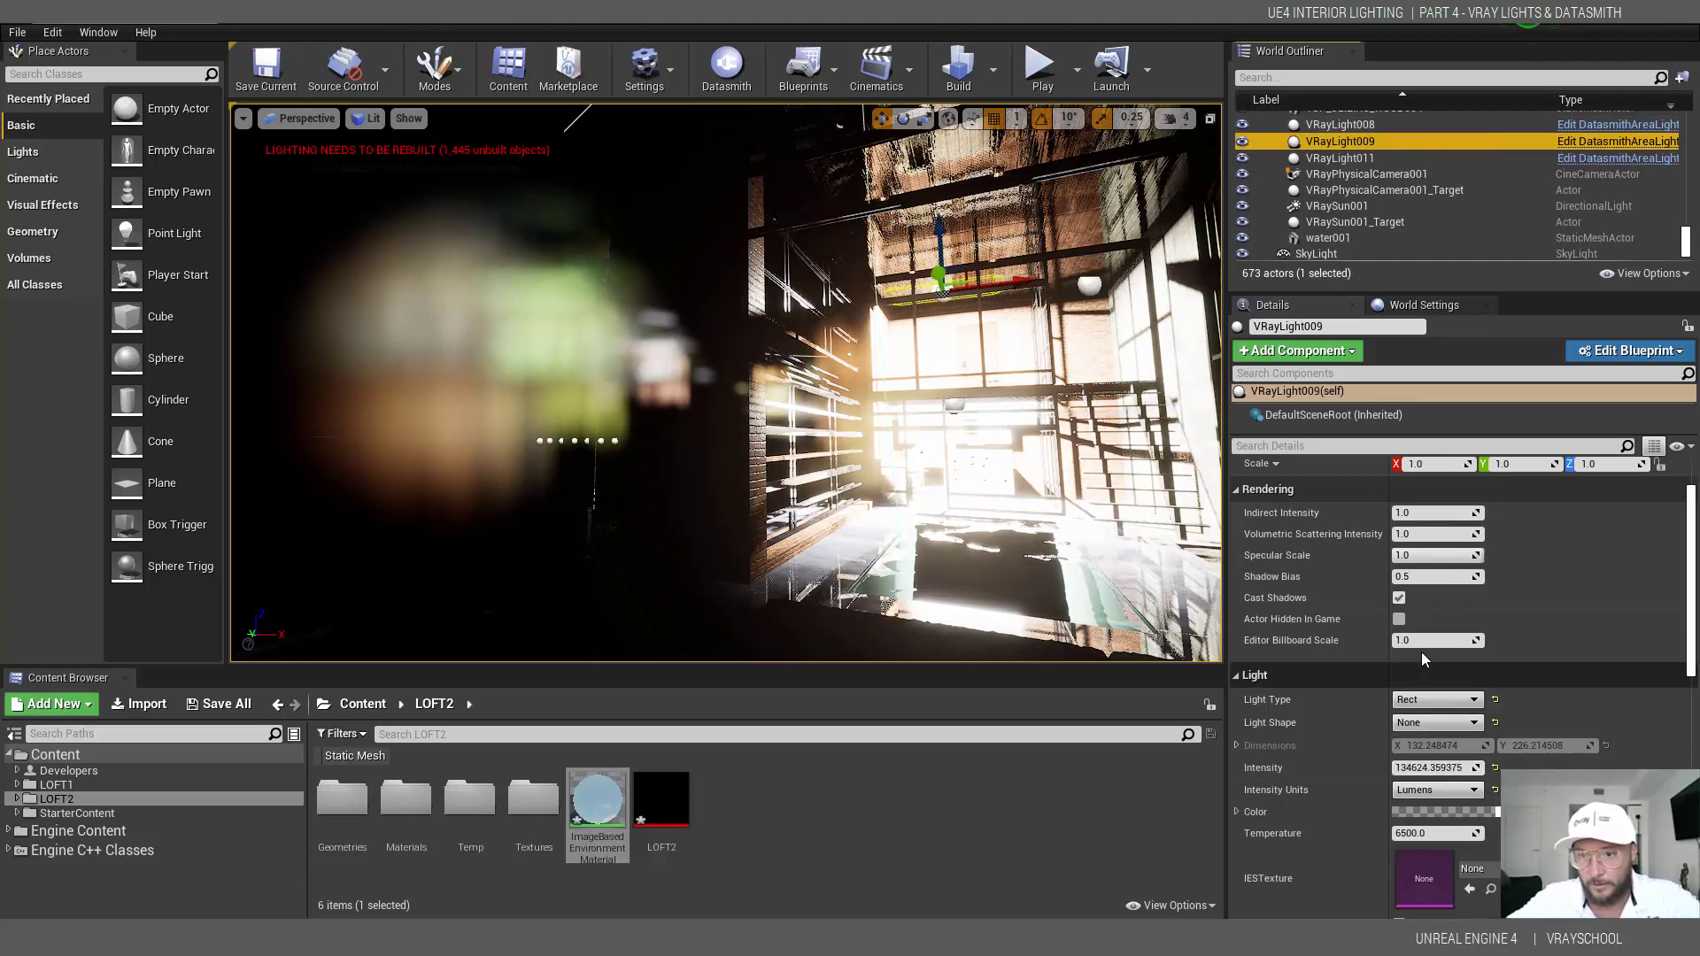
{"action": "left_click", "coordinate": [1422, 767]}
{"action": "type", "text": "0"}
{"action": "key", "text": "Return"}
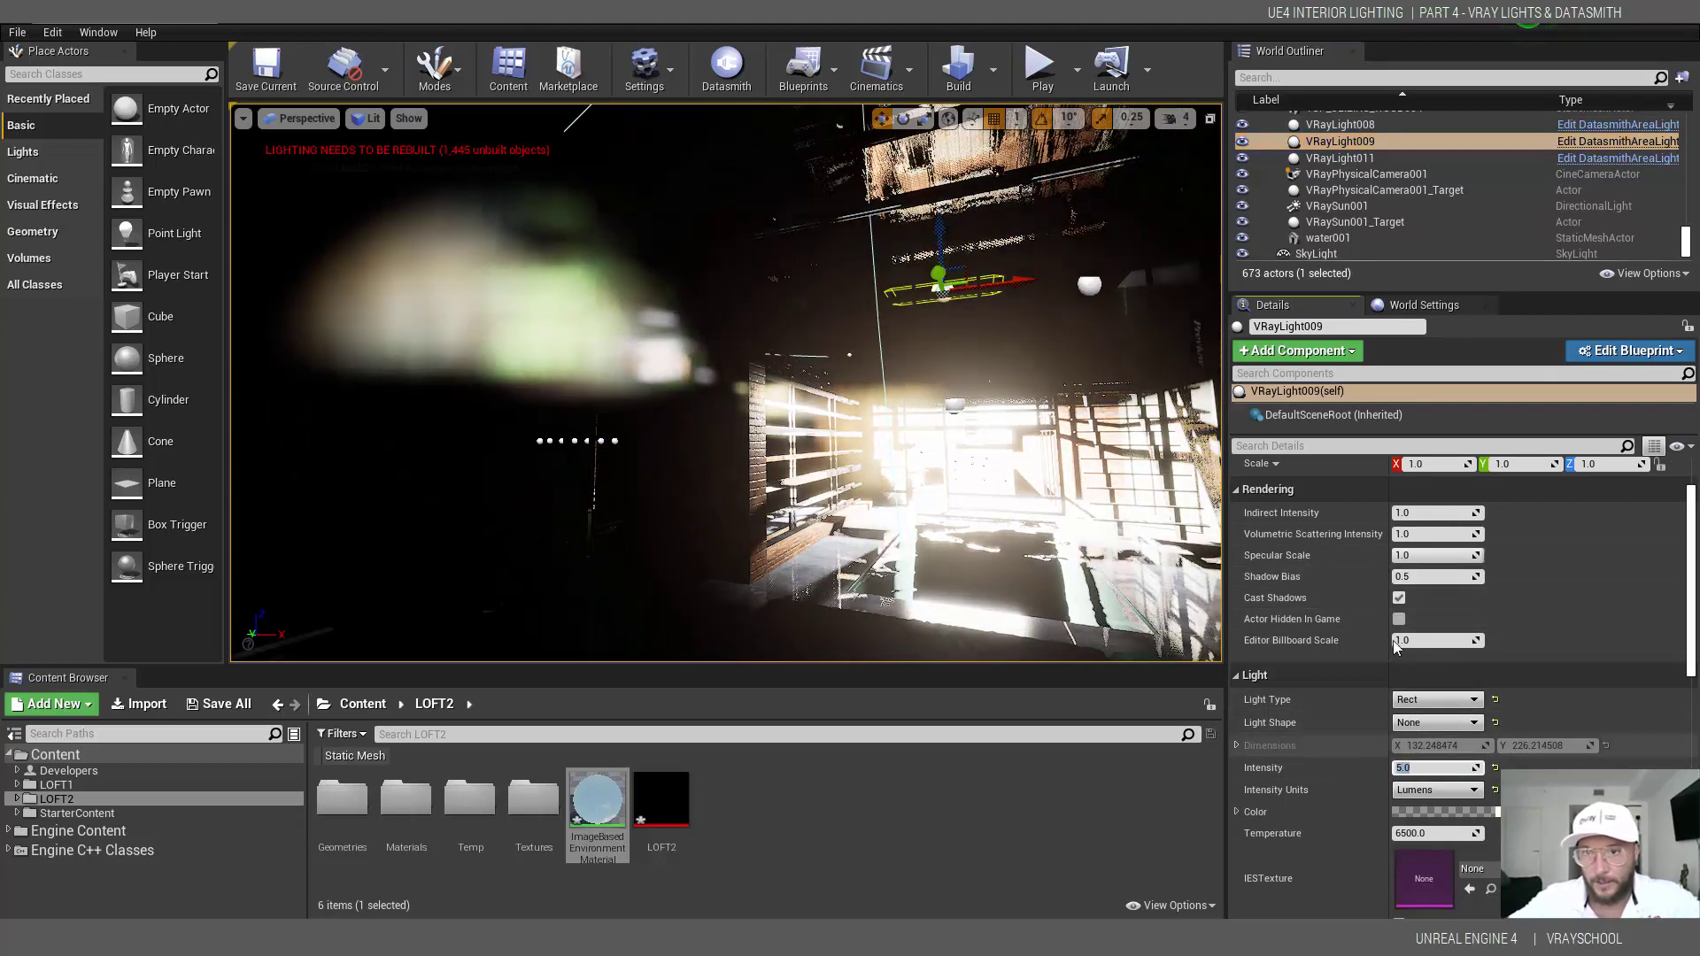
{"action": "left_click", "coordinate": [1326, 125]}
{"action": "left_click", "coordinate": [1420, 767]}
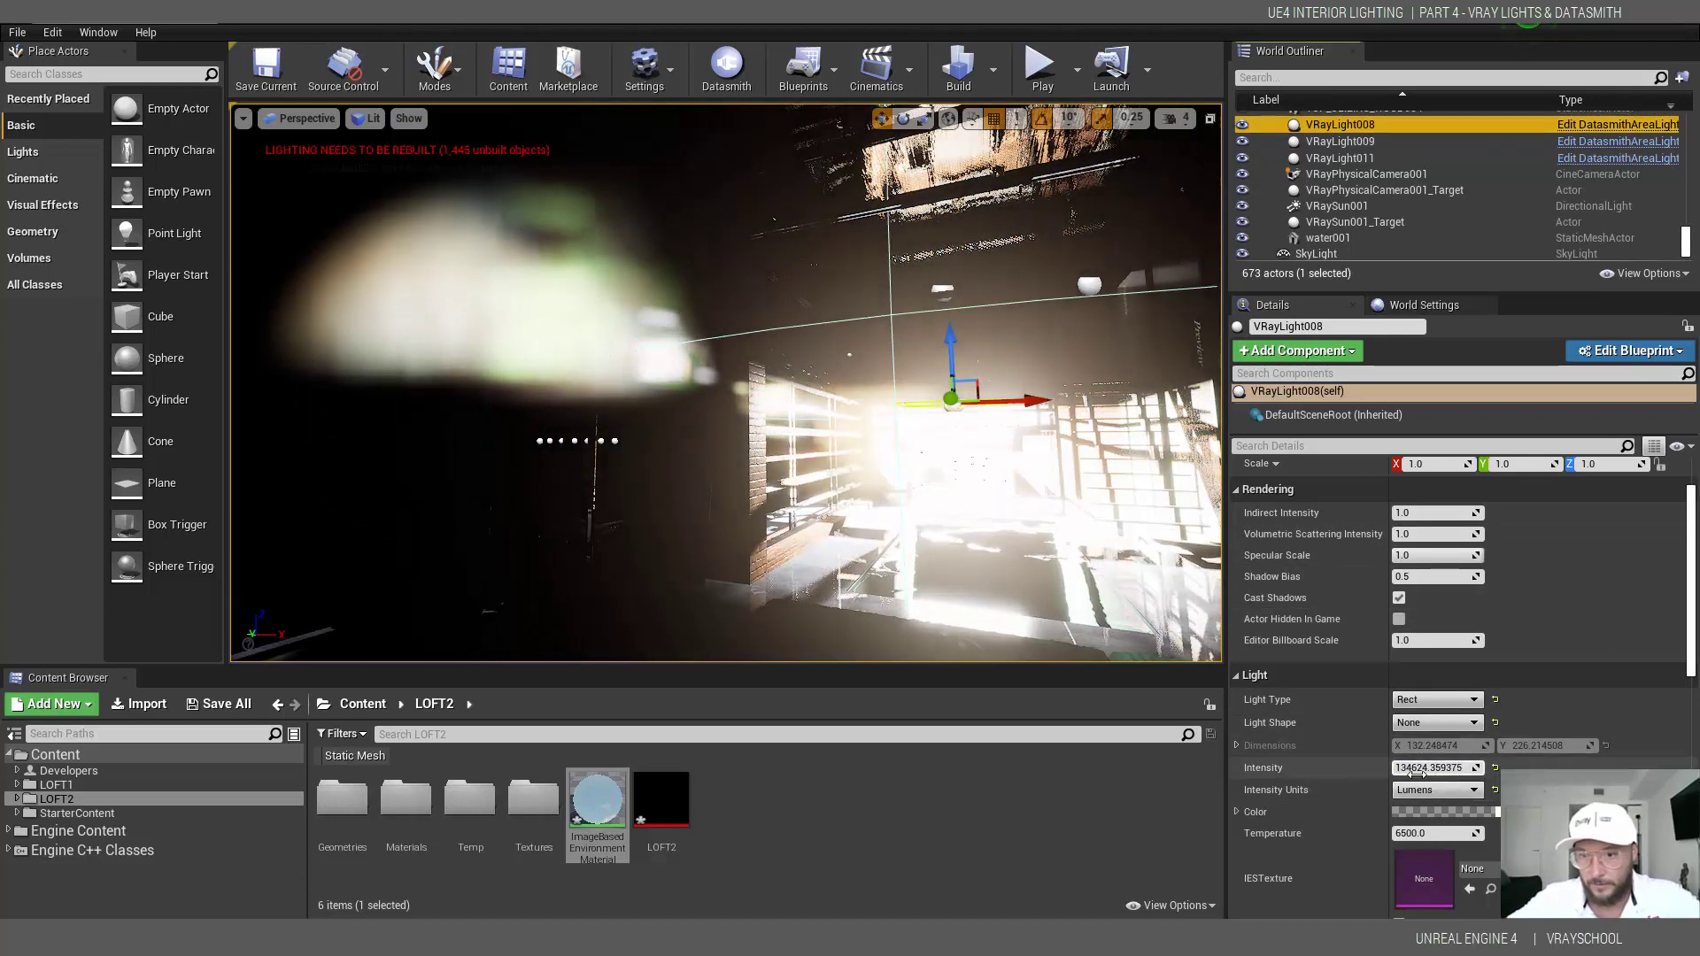
{"action": "type", "text": "5"}
{"action": "key", "text": "Return"}
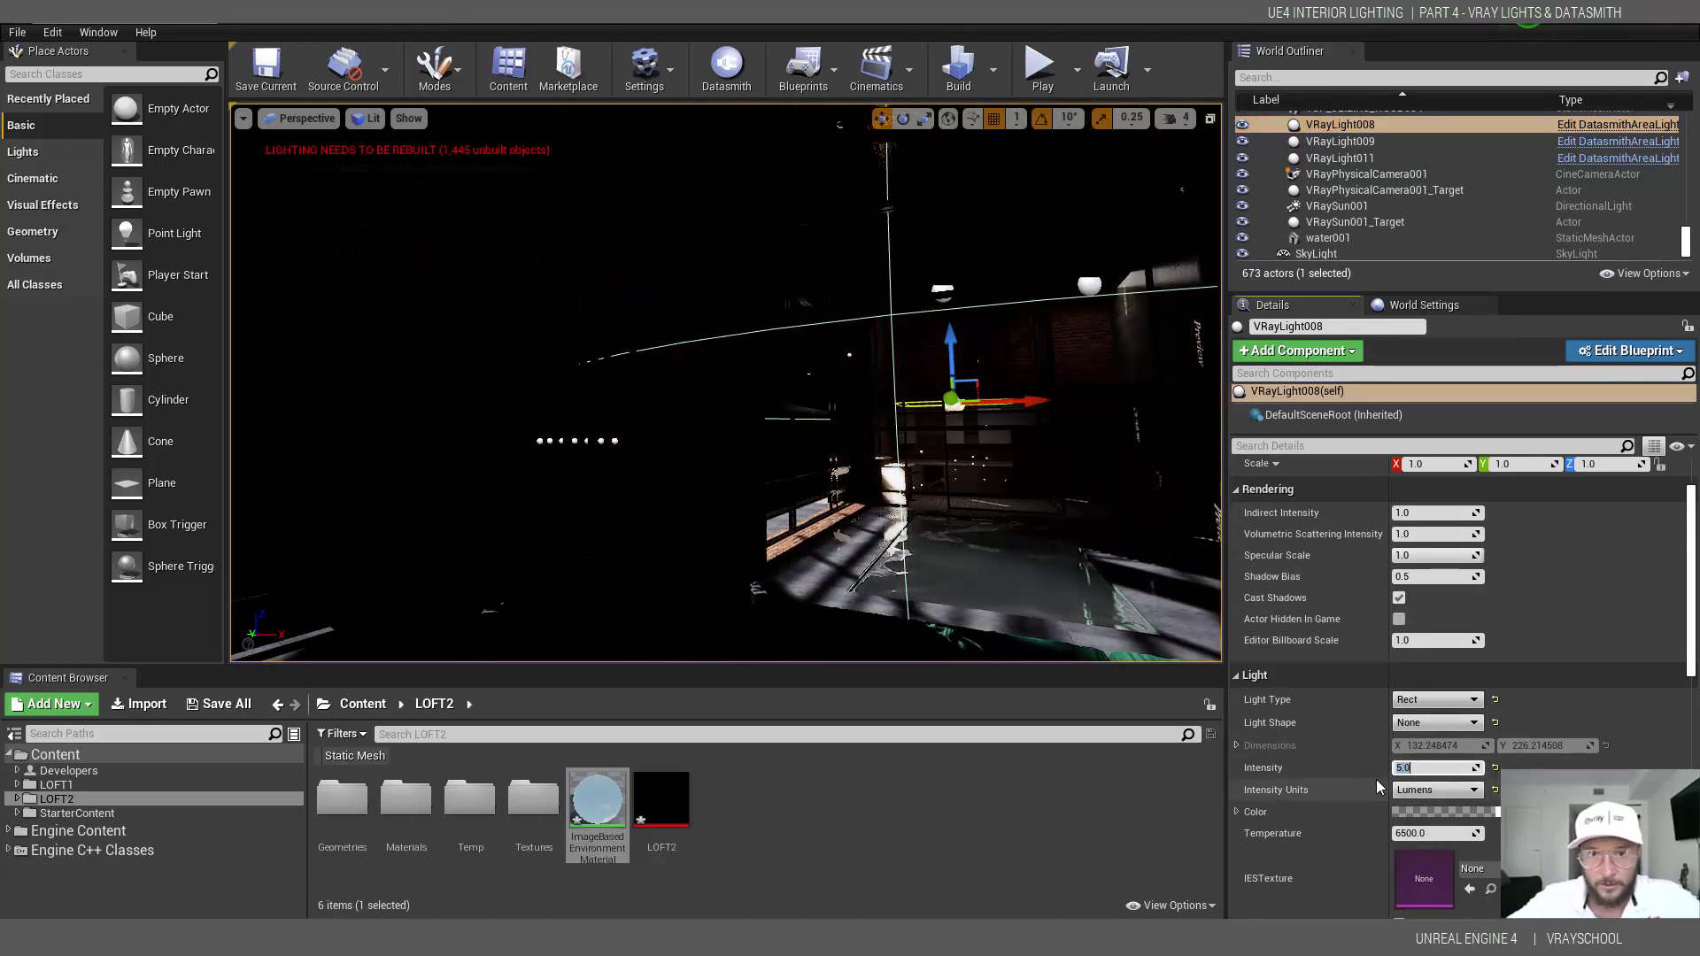
- Select the VRaySun001 directional light in the viewport, outside the loft building
{"action": "mouse_move", "coordinate": [1006, 464]}
{"action": "right_mouse_down"}
{"action": "mouse_move", "coordinate": [1071, 465]}
{"action": "mouse_move", "coordinate": [999, 464]}
{"action": "right_mouse_up"}
{"action": "key", "text": "a"}
{"action": "key", "text": "d"}
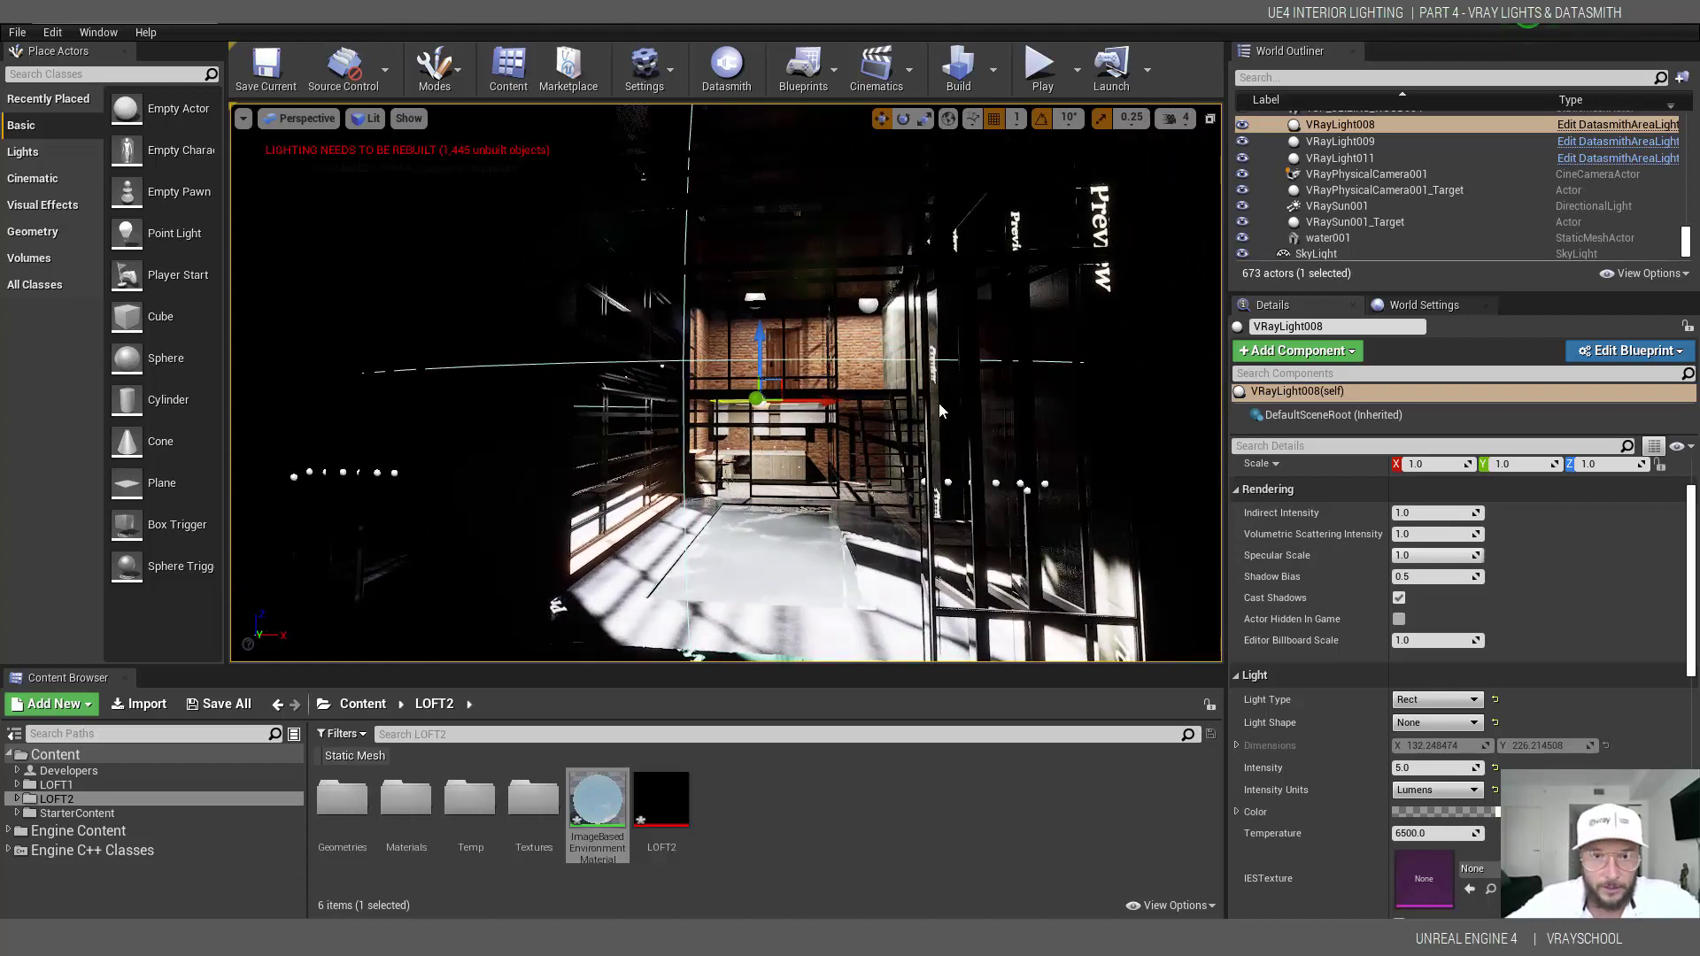
{"action": "middle_click_drag", "start_coordinate": [666, 453], "coordinate": [694, 483]}
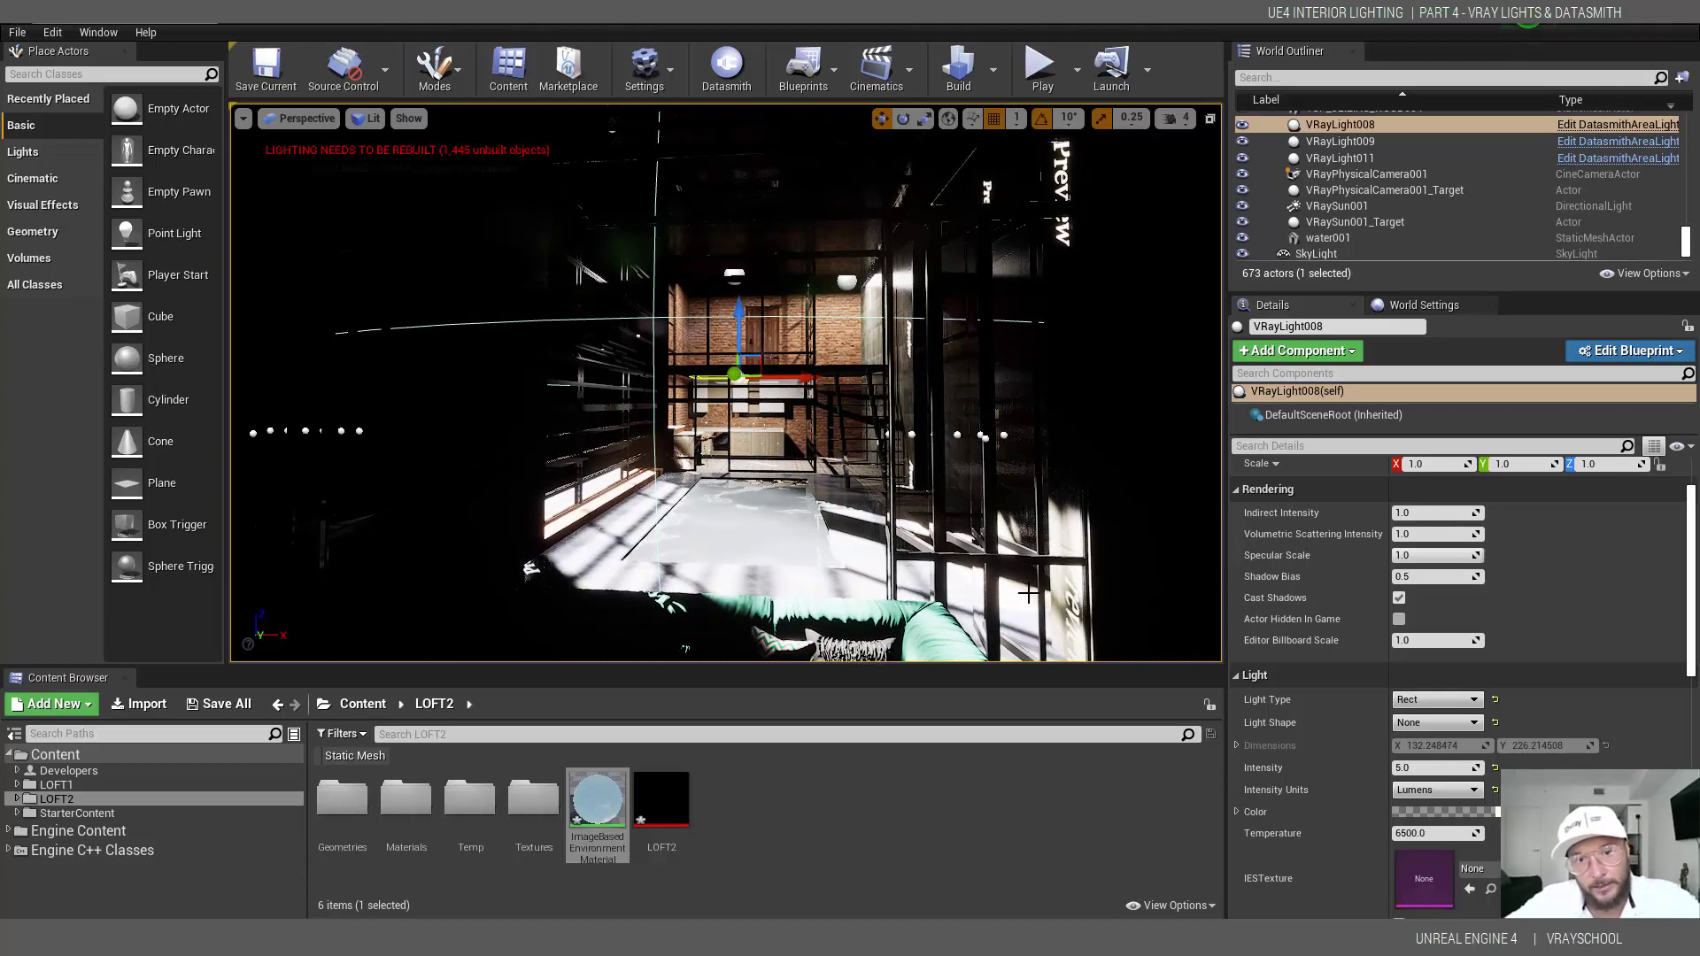
{"action": "key", "text": "f"}
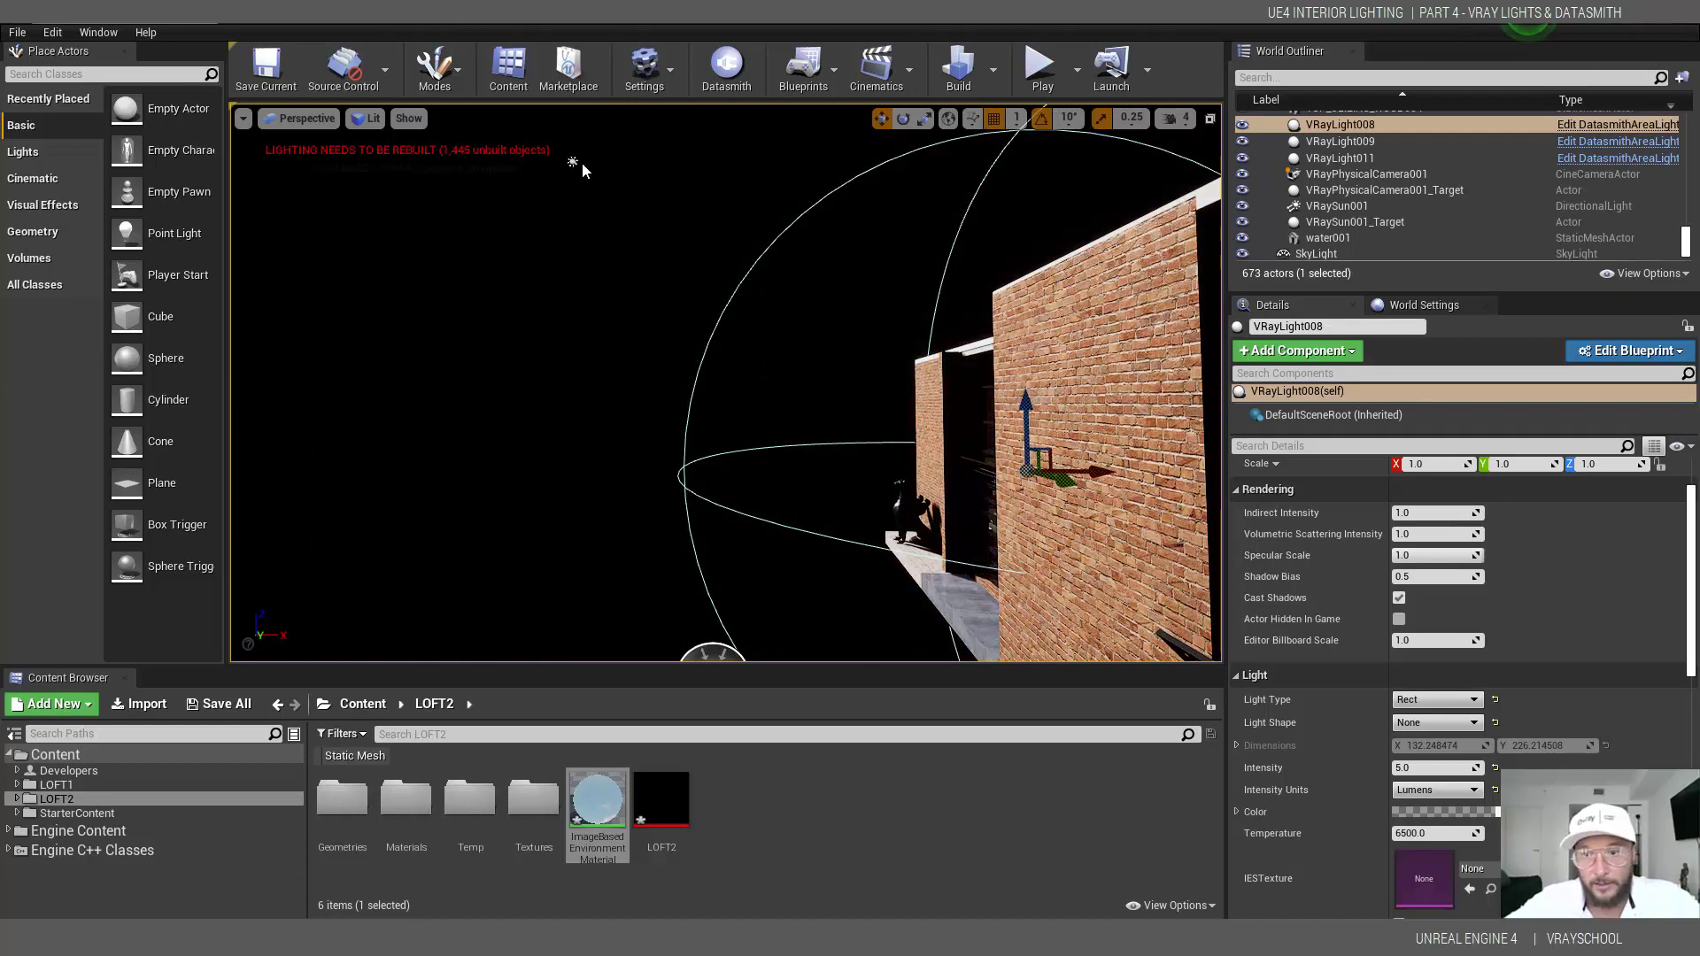
{"action": "left_click", "coordinate": [573, 163]}
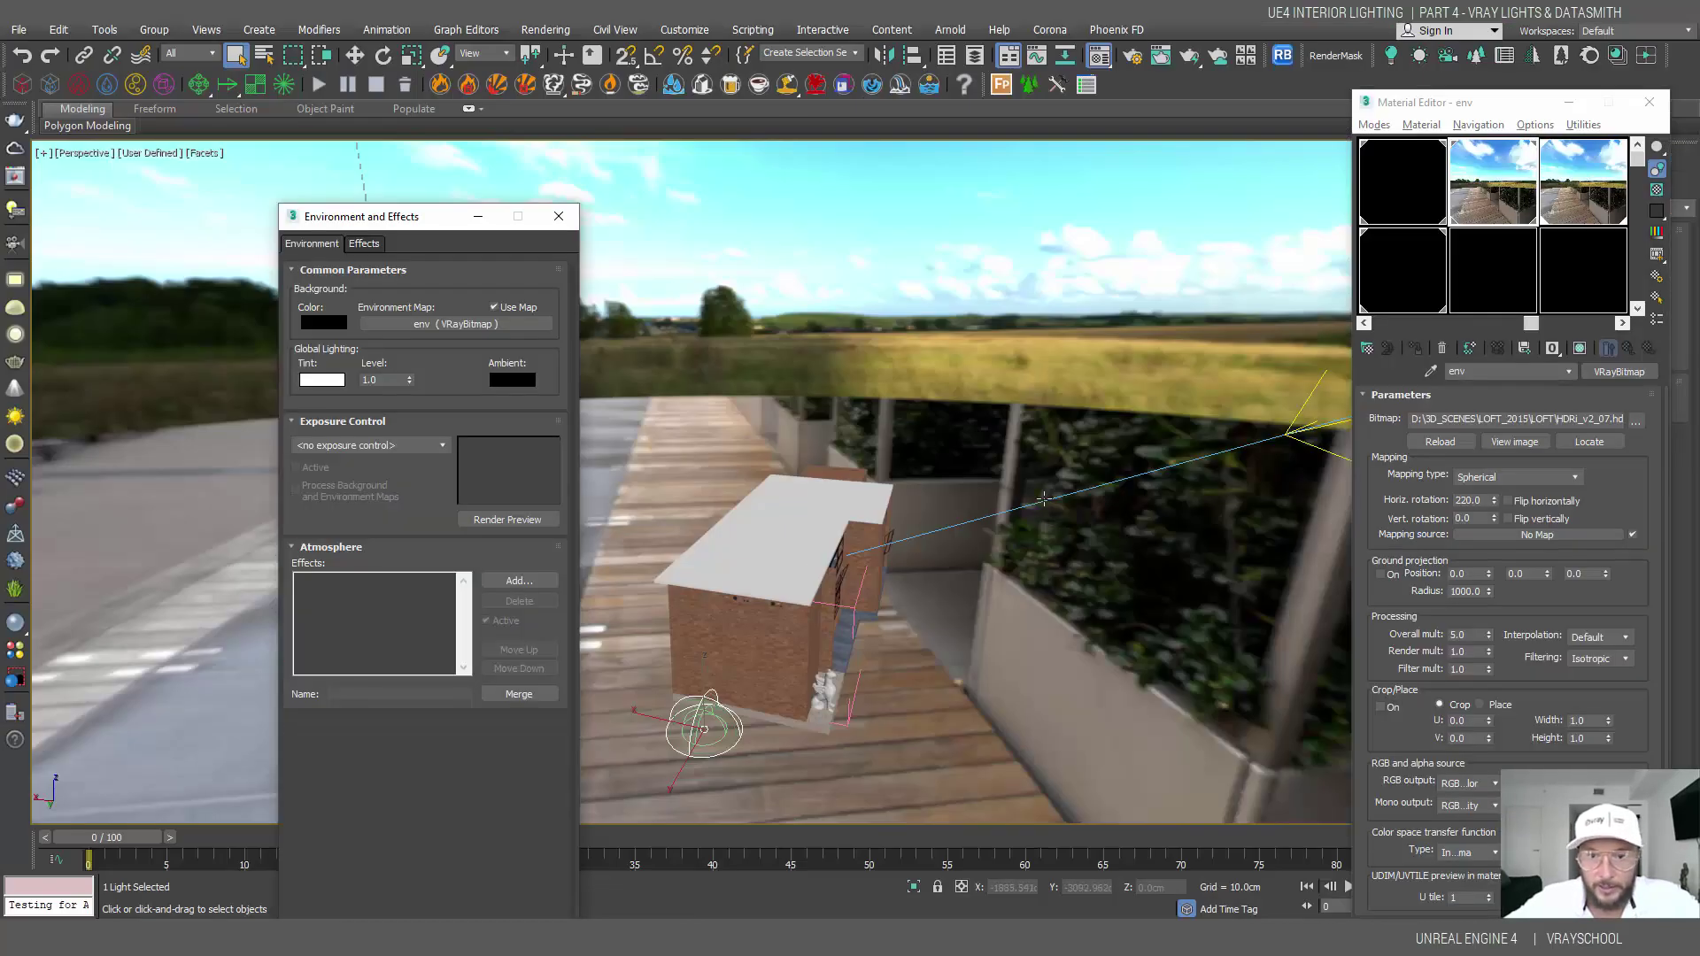
- Select the V-Ray sun in the 3ds Max scene to check its placement relative to the loft, and return to Unreal Engine
{"action": "left_click", "coordinate": [1044, 499]}
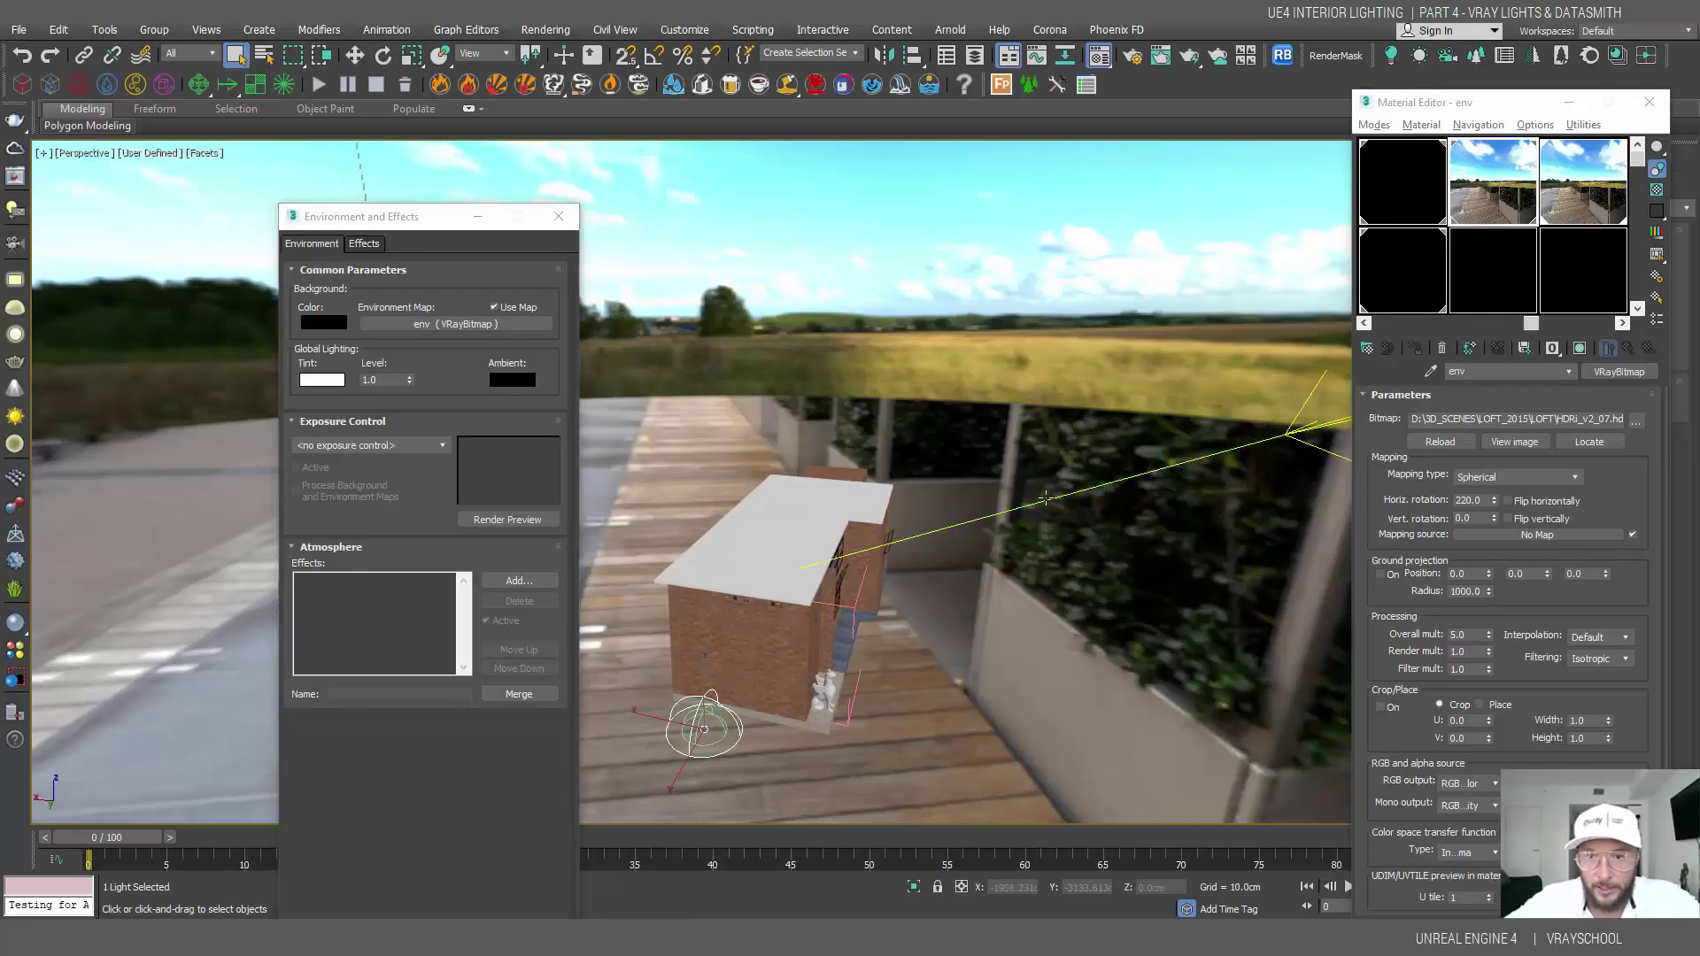
{"action": "scroll", "coordinate": [1046, 564], "scroll_direction": "down", "scroll_amount": 5}
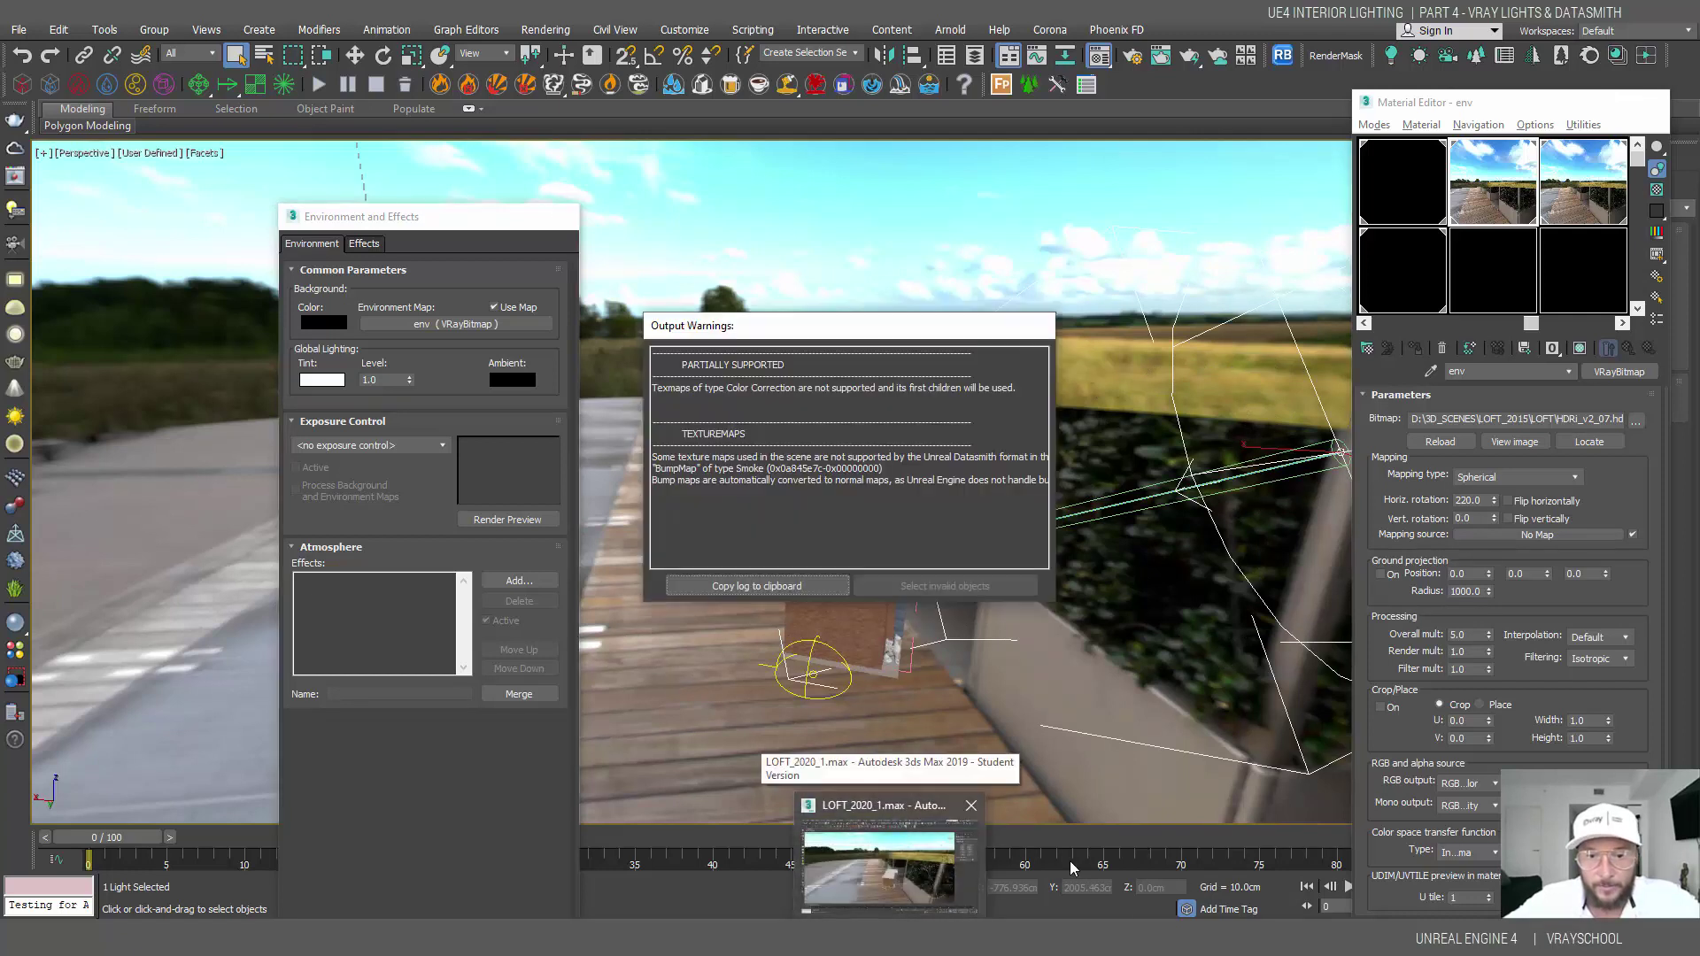
{"action": "left_click", "coordinate": [959, 819]}
{"action": "right_click_drag", "start_coordinate": [716, 356], "coordinate": [833, 363]}
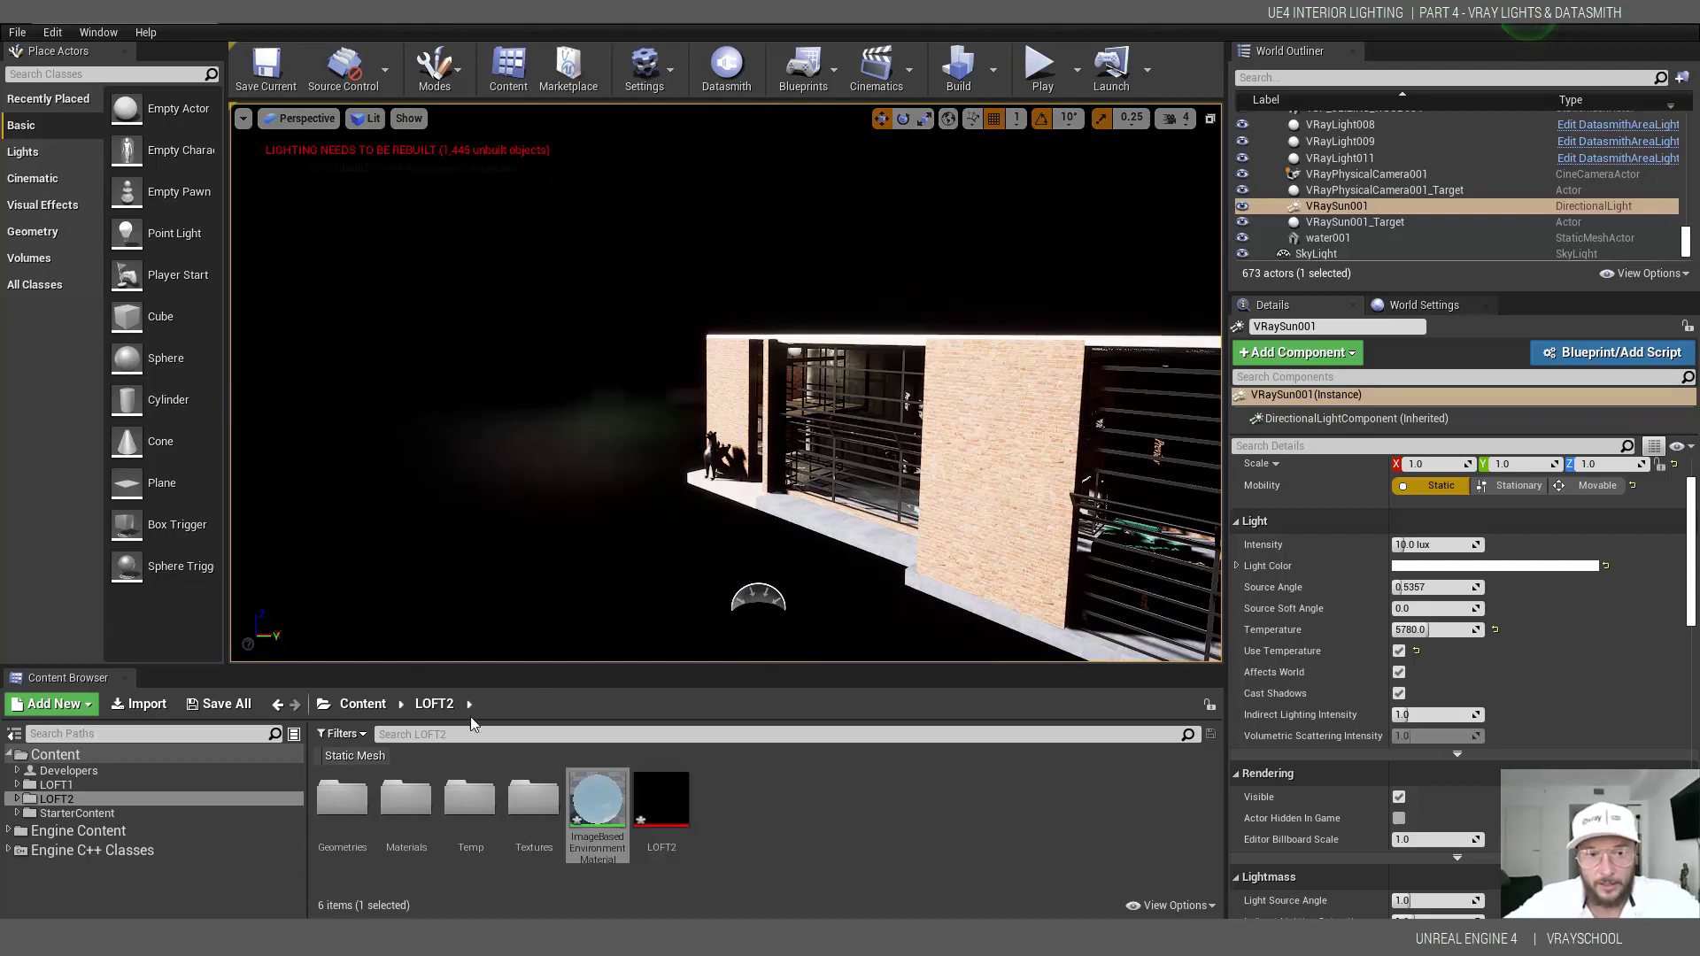
- Show plugin content in the Content Browser and filter the assets to static meshes
{"action": "left_click", "coordinate": [1200, 905]}
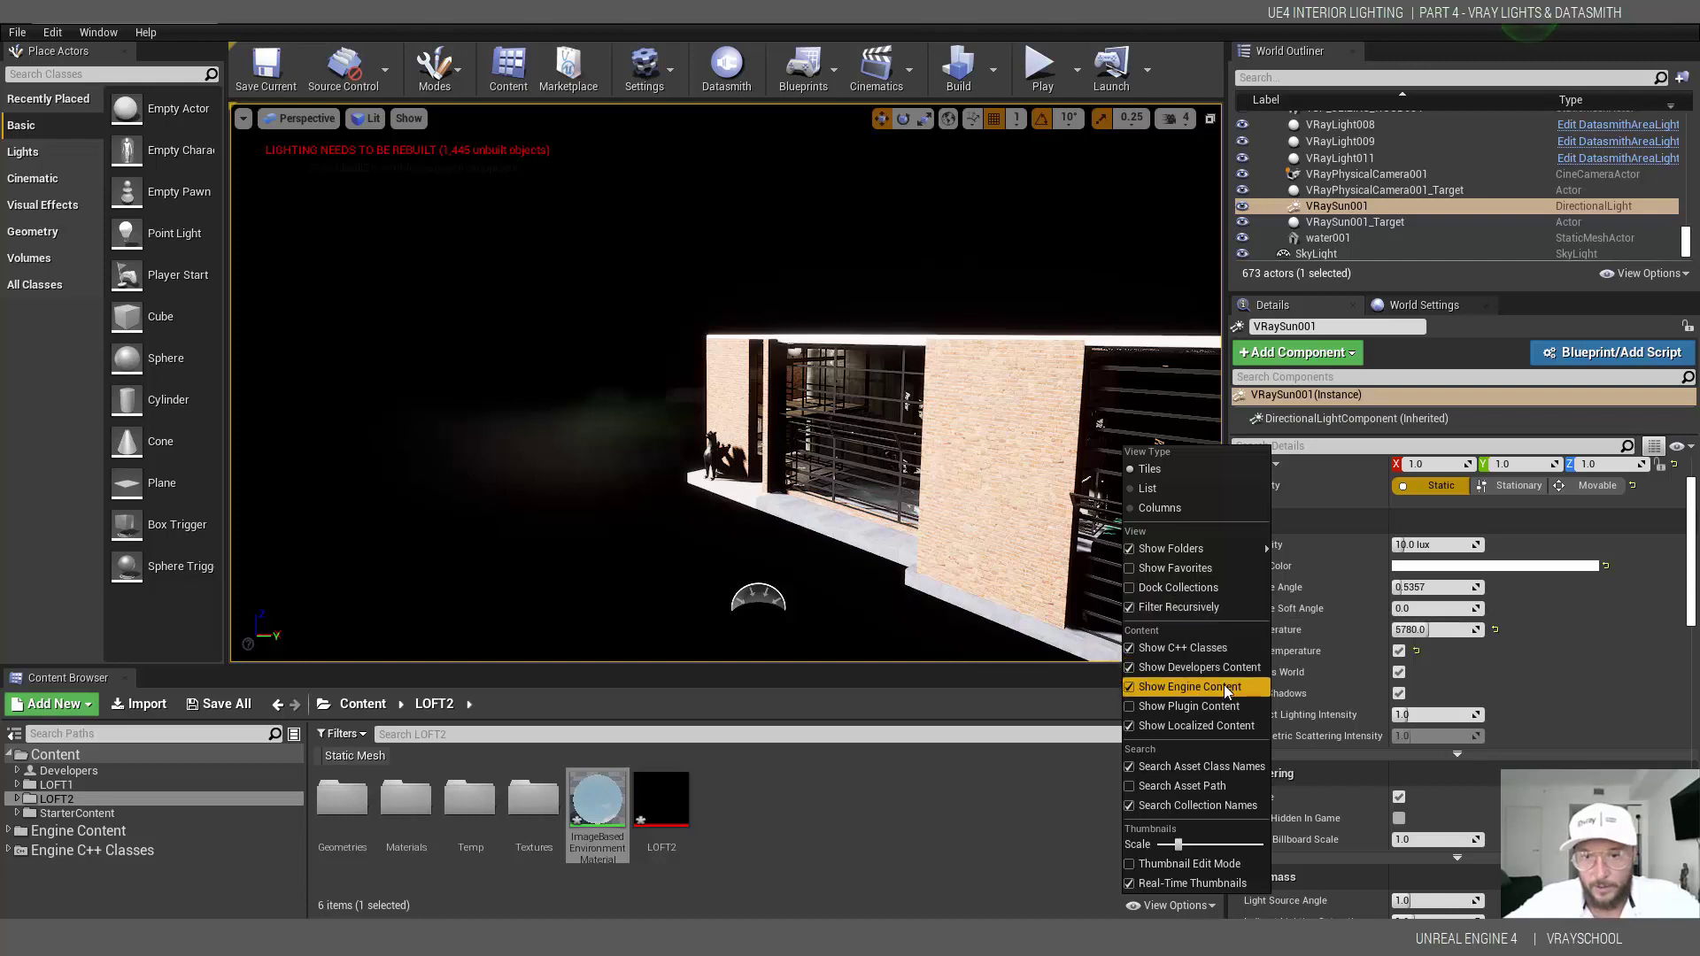
{"action": "left_click", "coordinate": [1220, 707]}
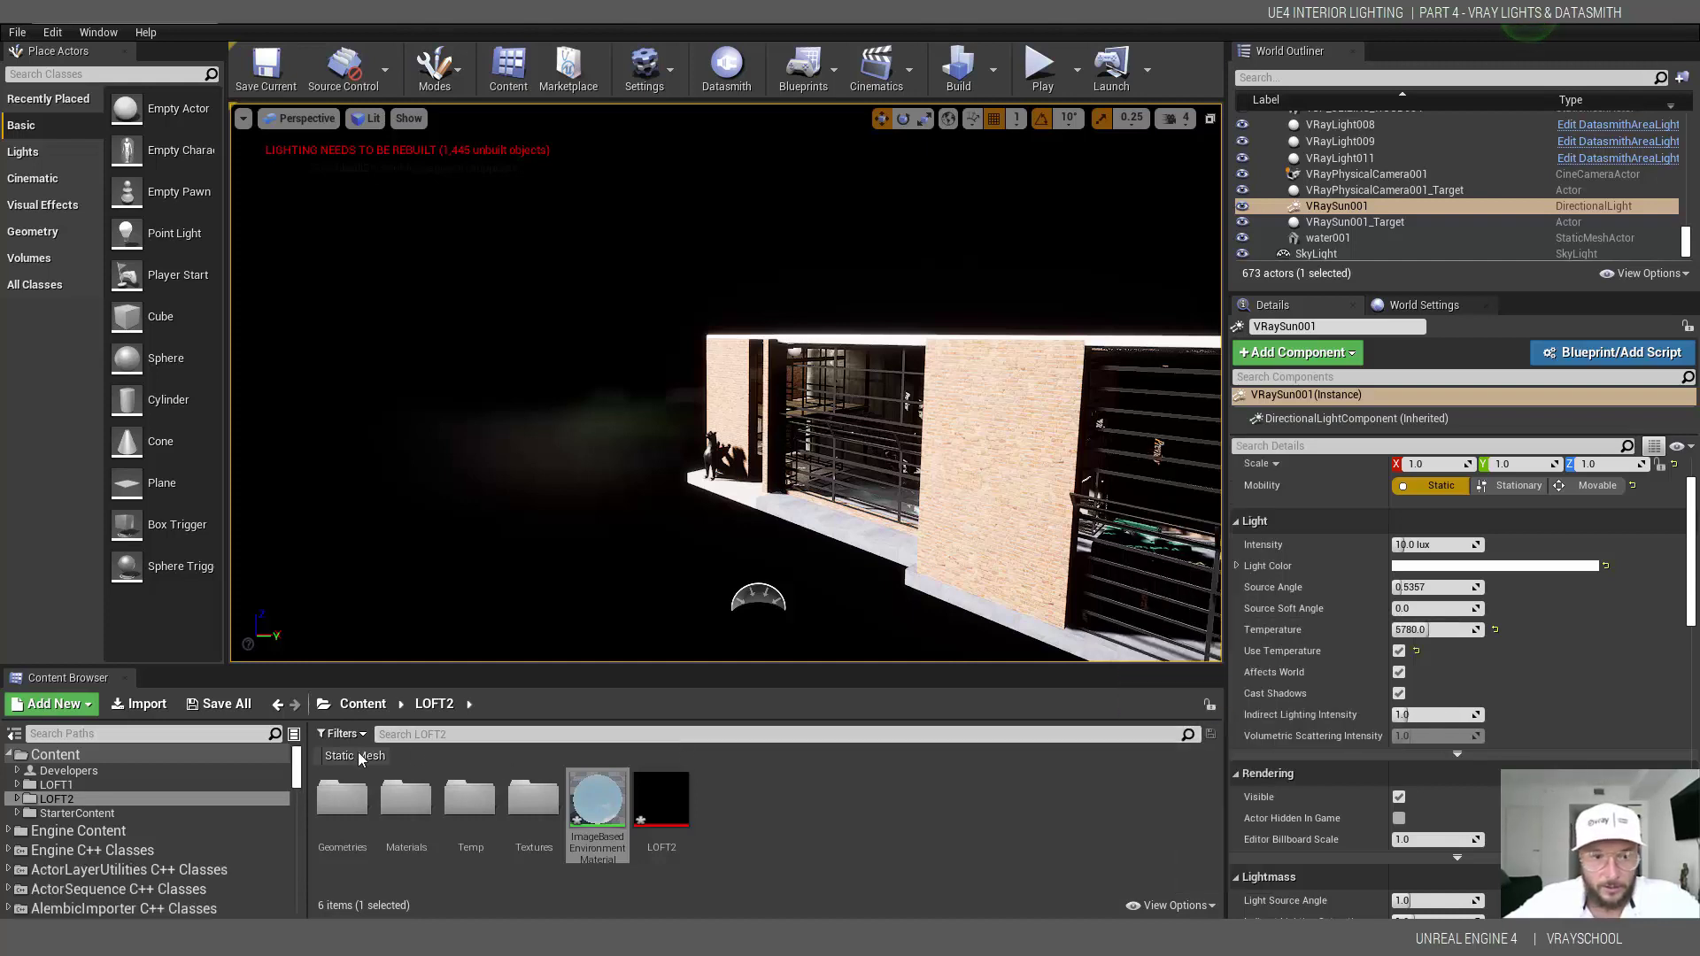
{"action": "left_click", "coordinate": [318, 758]}
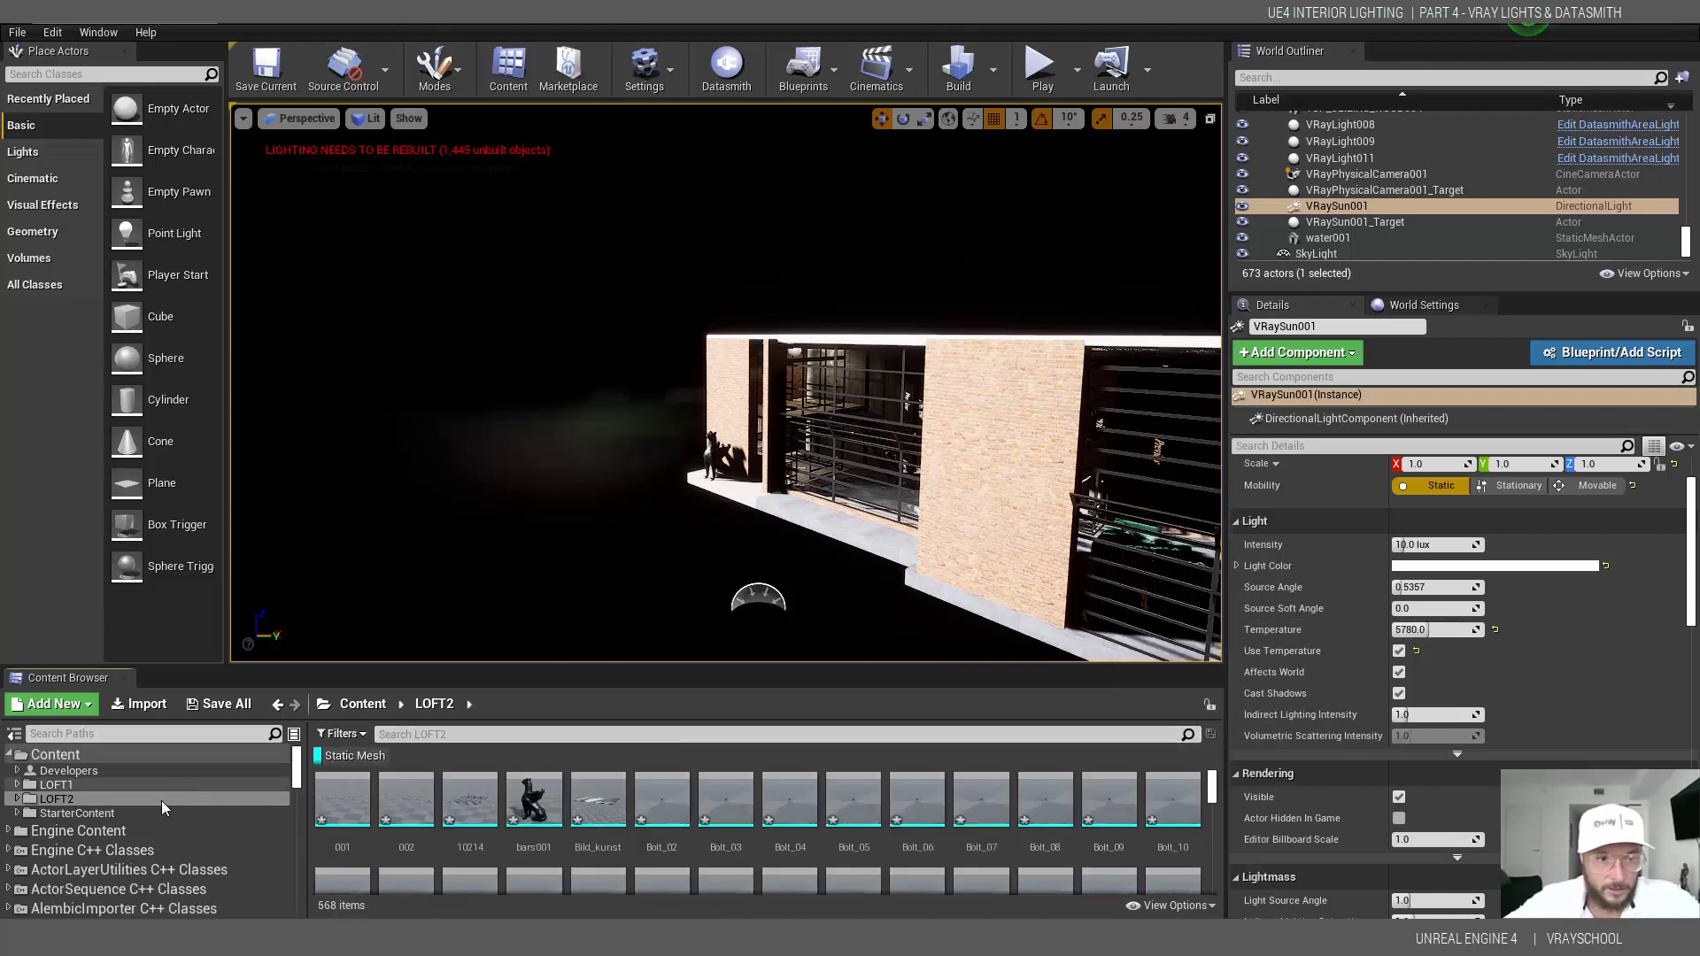
- Place the EditorSkySphere static mesh from Engine Content into the level outside the loft
{"action": "left_click", "coordinate": [86, 837]}
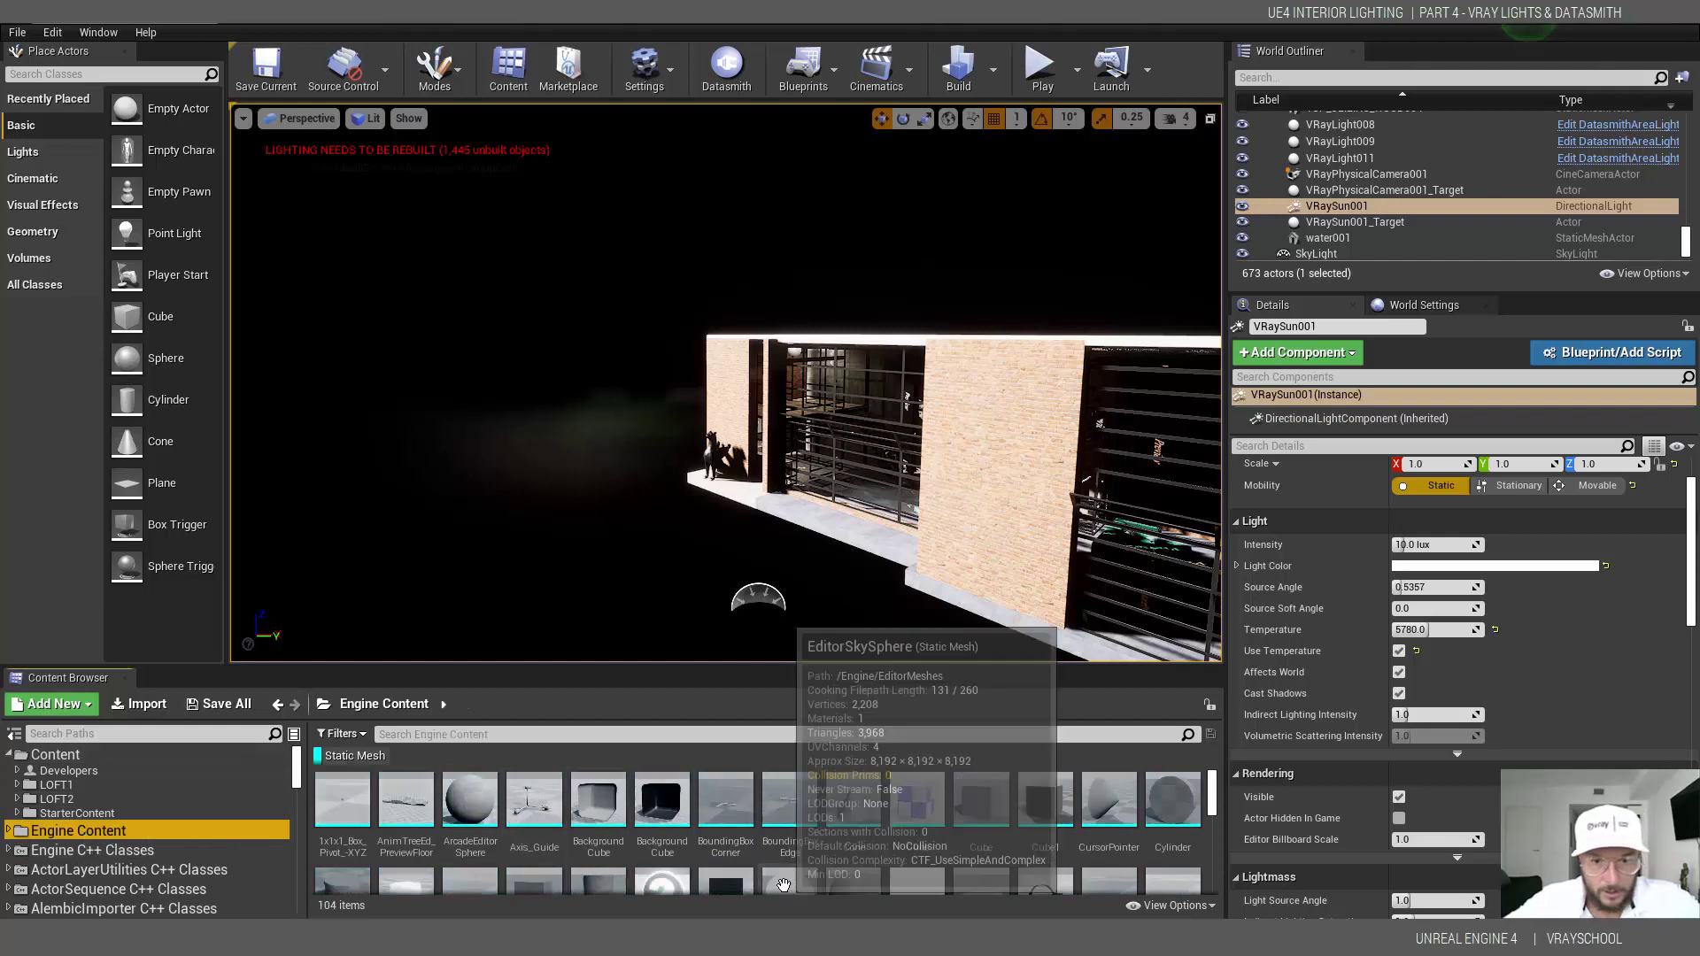
{"action": "left_click", "coordinate": [783, 883]}
{"action": "left_click_drag", "start_coordinate": [782, 883], "coordinate": [474, 467]}
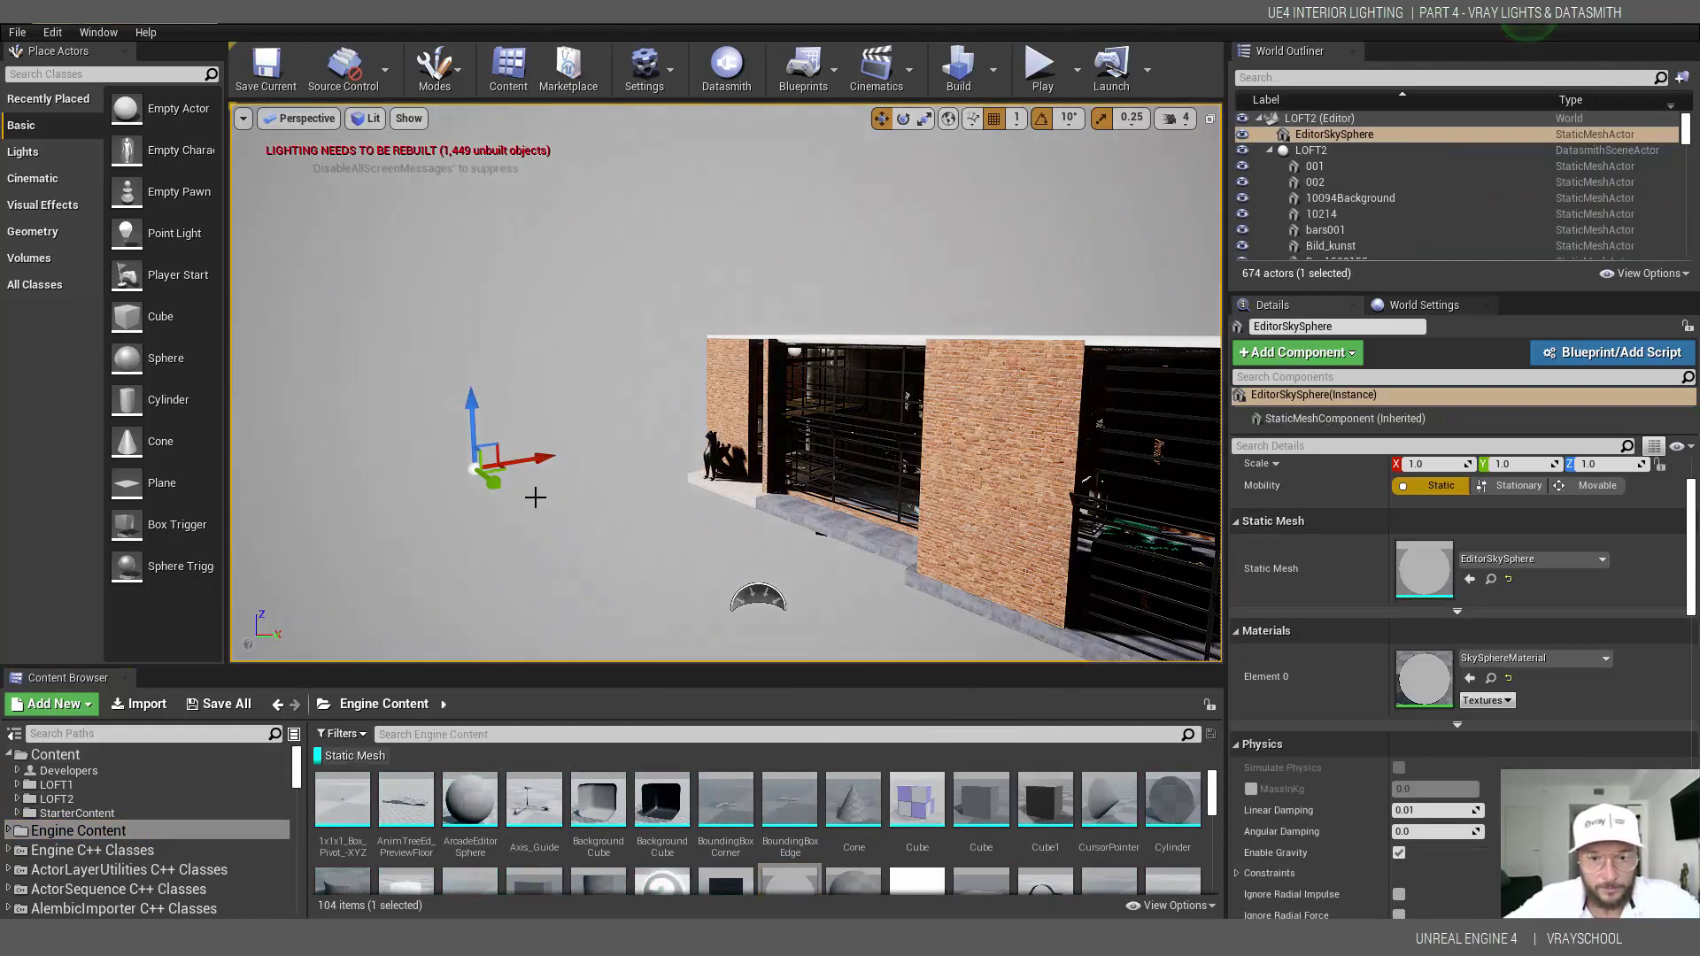
- Create a material instance from ImageBasedEnvironmentMaterial in the LOFT2 folder and open it for editing
{"action": "scroll", "coordinate": [812, 876], "scroll_direction": "down", "scroll_amount": 1}
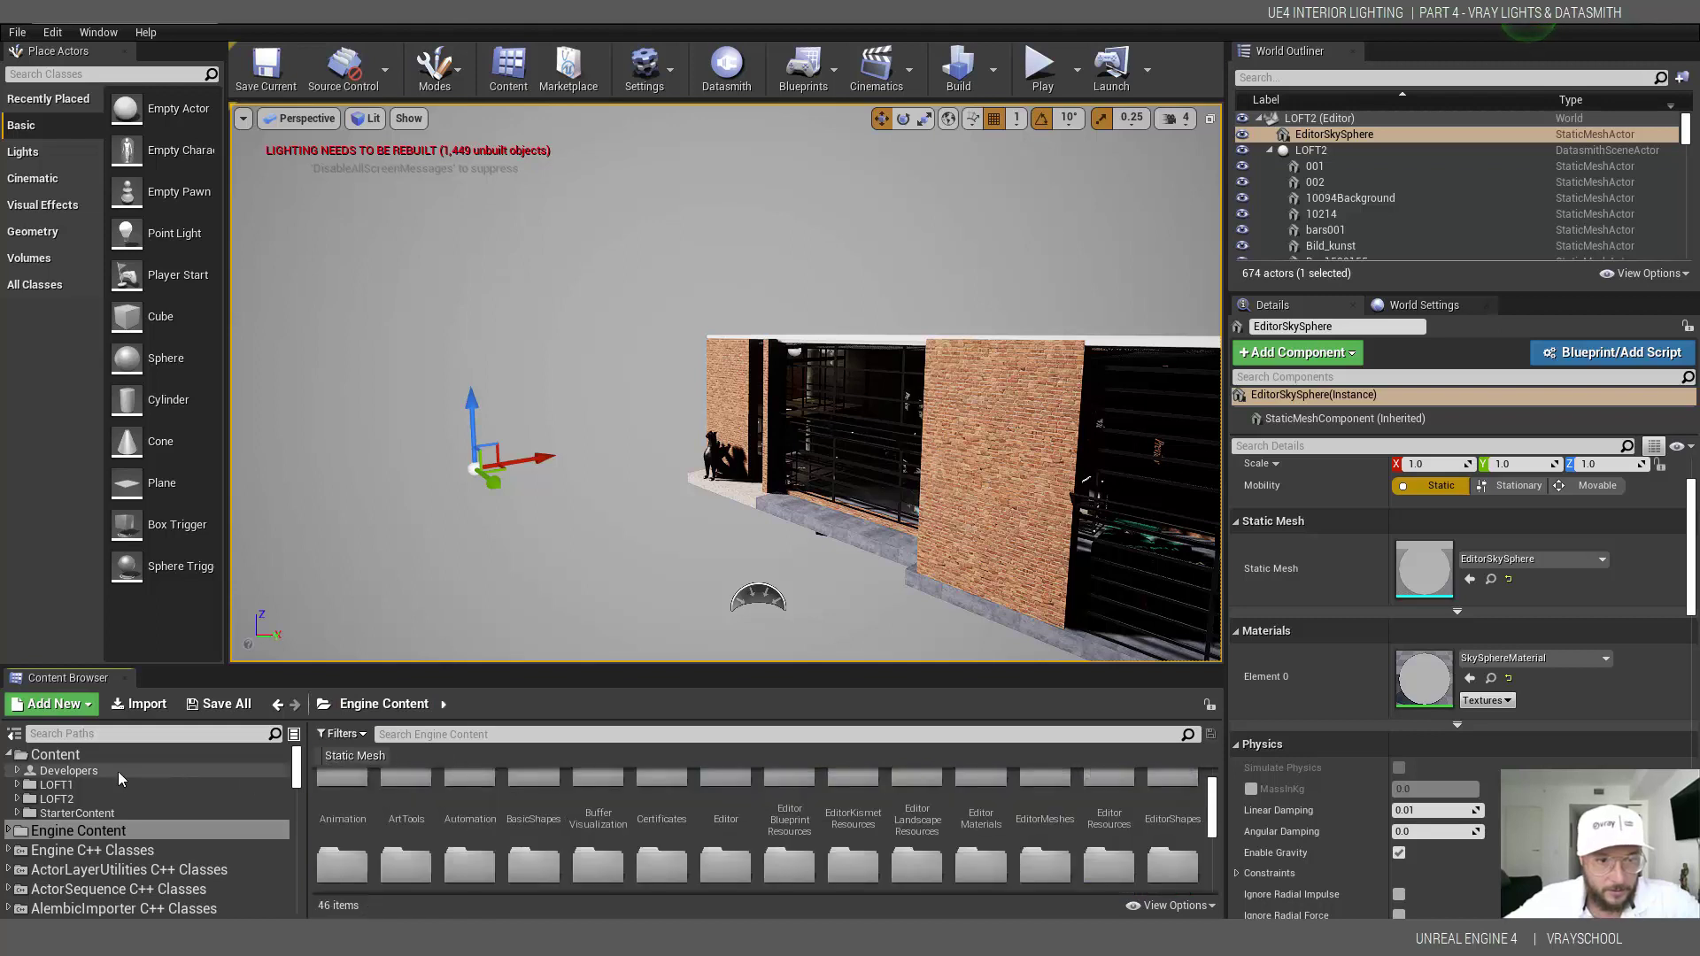
{"action": "left_click", "coordinate": [56, 799]}
{"action": "left_click", "coordinate": [598, 802]}
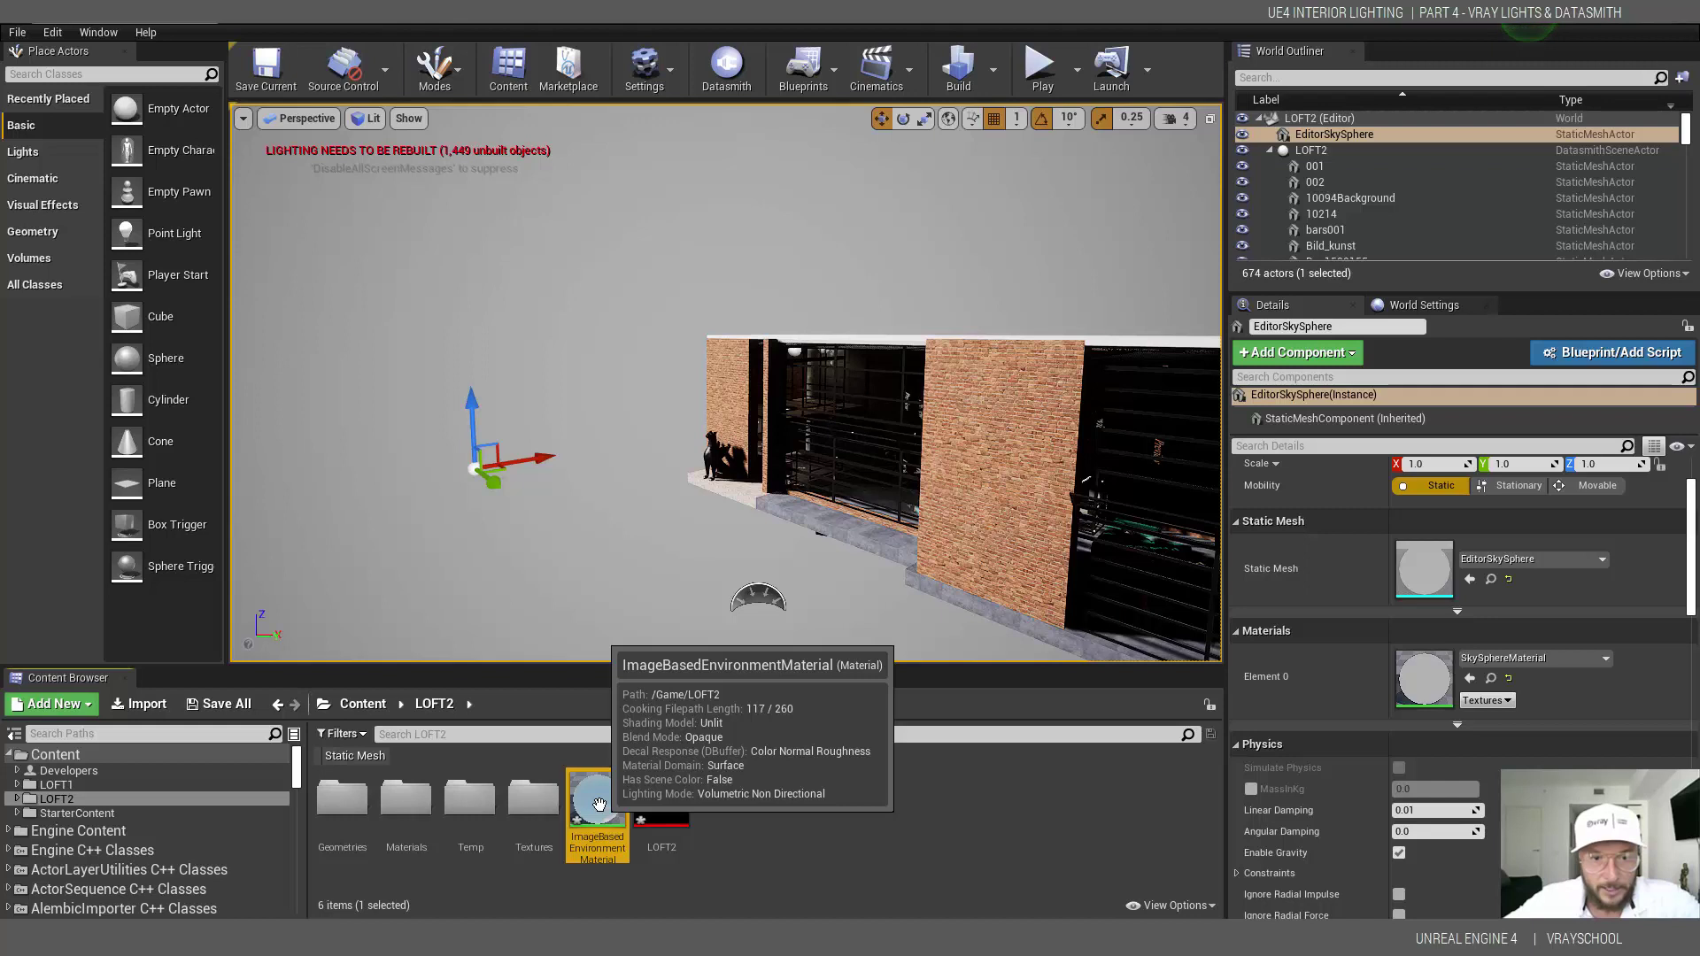
{"action": "right_click", "coordinate": [598, 803]}
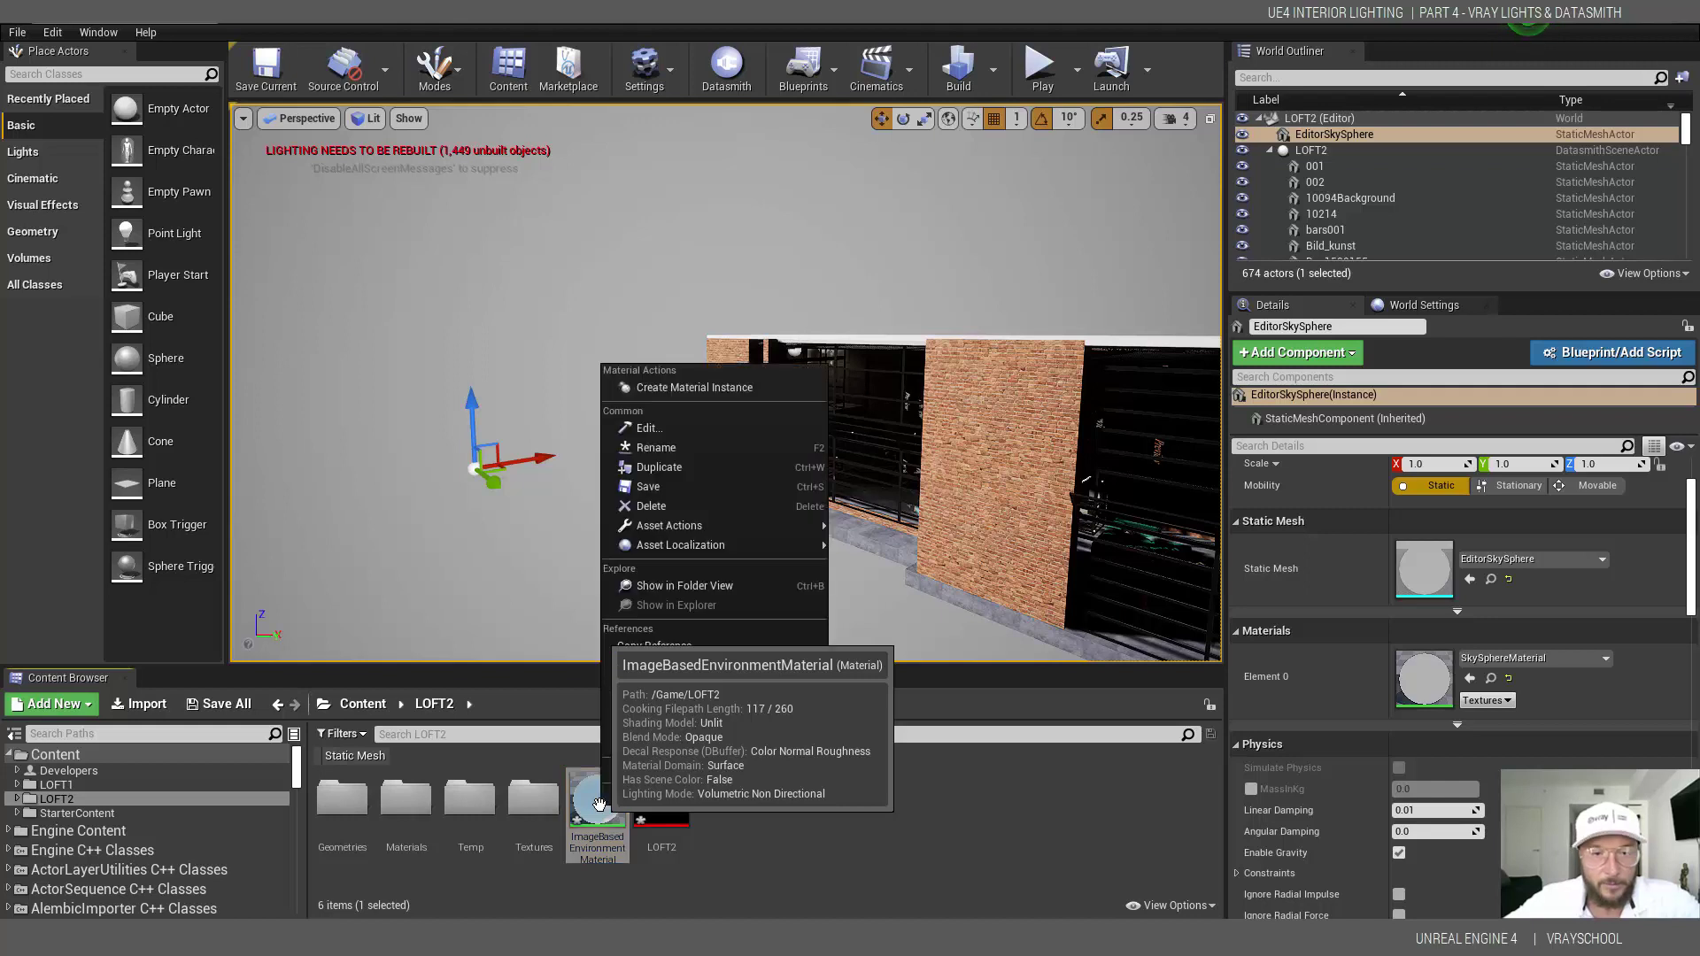
{"action": "left_click", "coordinate": [693, 387]}
{"action": "double_click", "coordinate": [725, 801]}
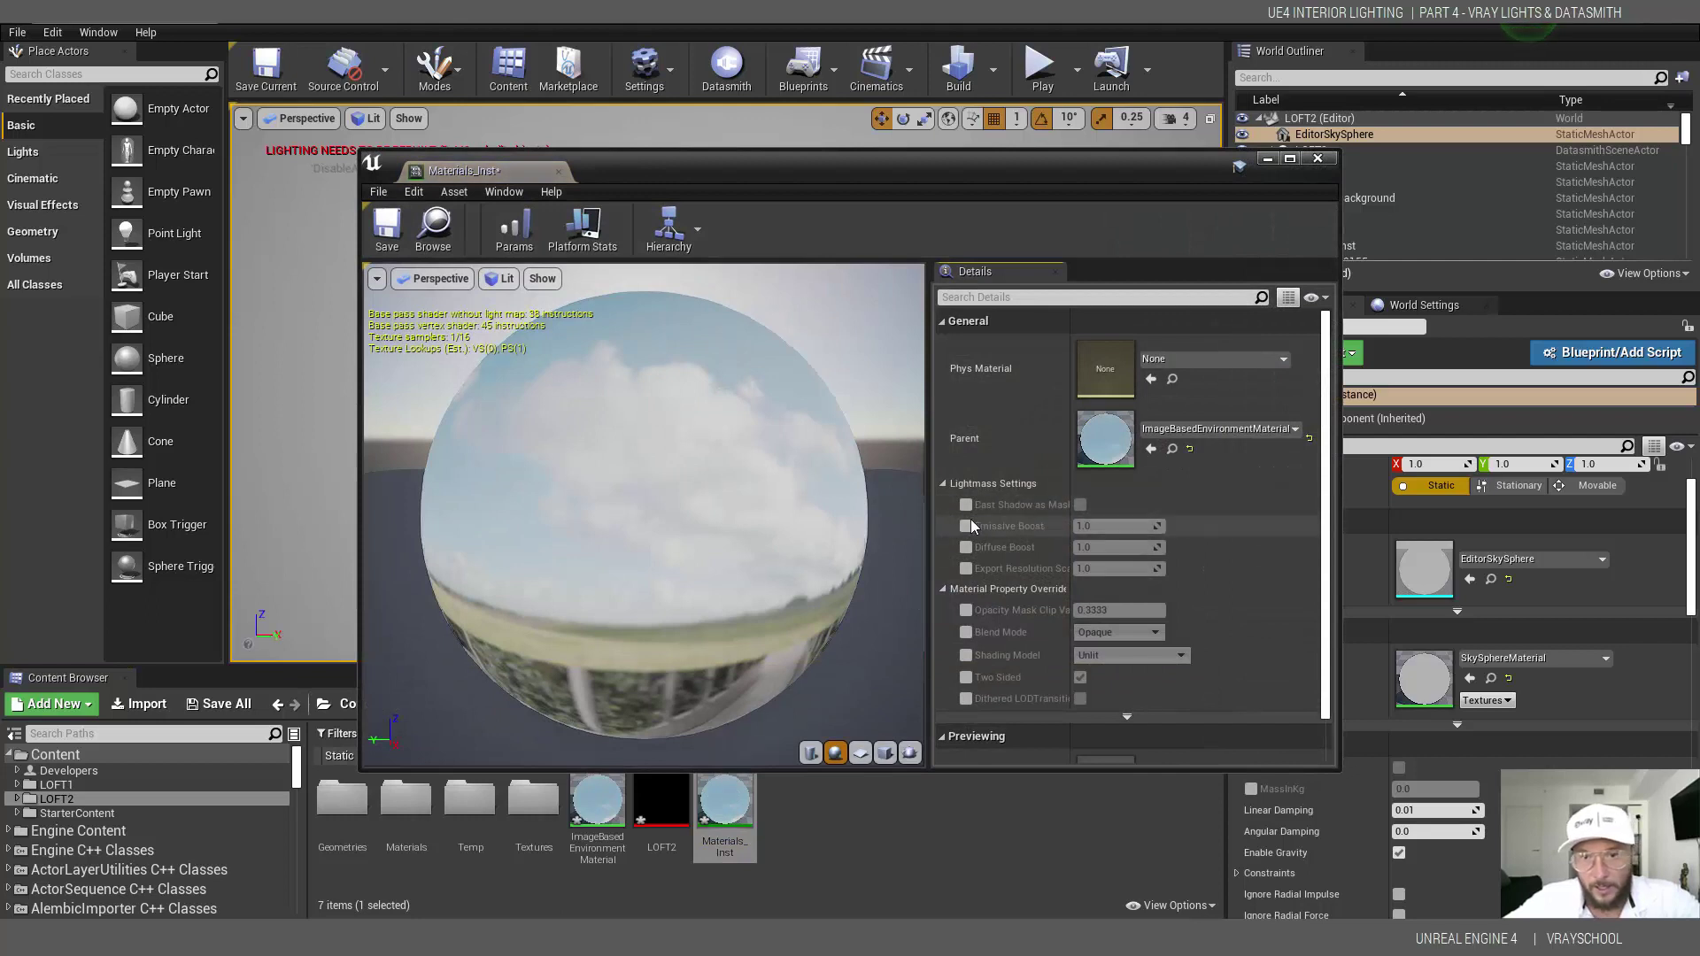
- Enable the material instance's overrides for Emissive Boost, Diffuse Boost, Export Resolution Scale, Opacity Mask Clip Value, Blend Mode and Shading Model
{"action": "scroll", "coordinate": [1006, 592], "scroll_direction": "down", "scroll_amount": 2}
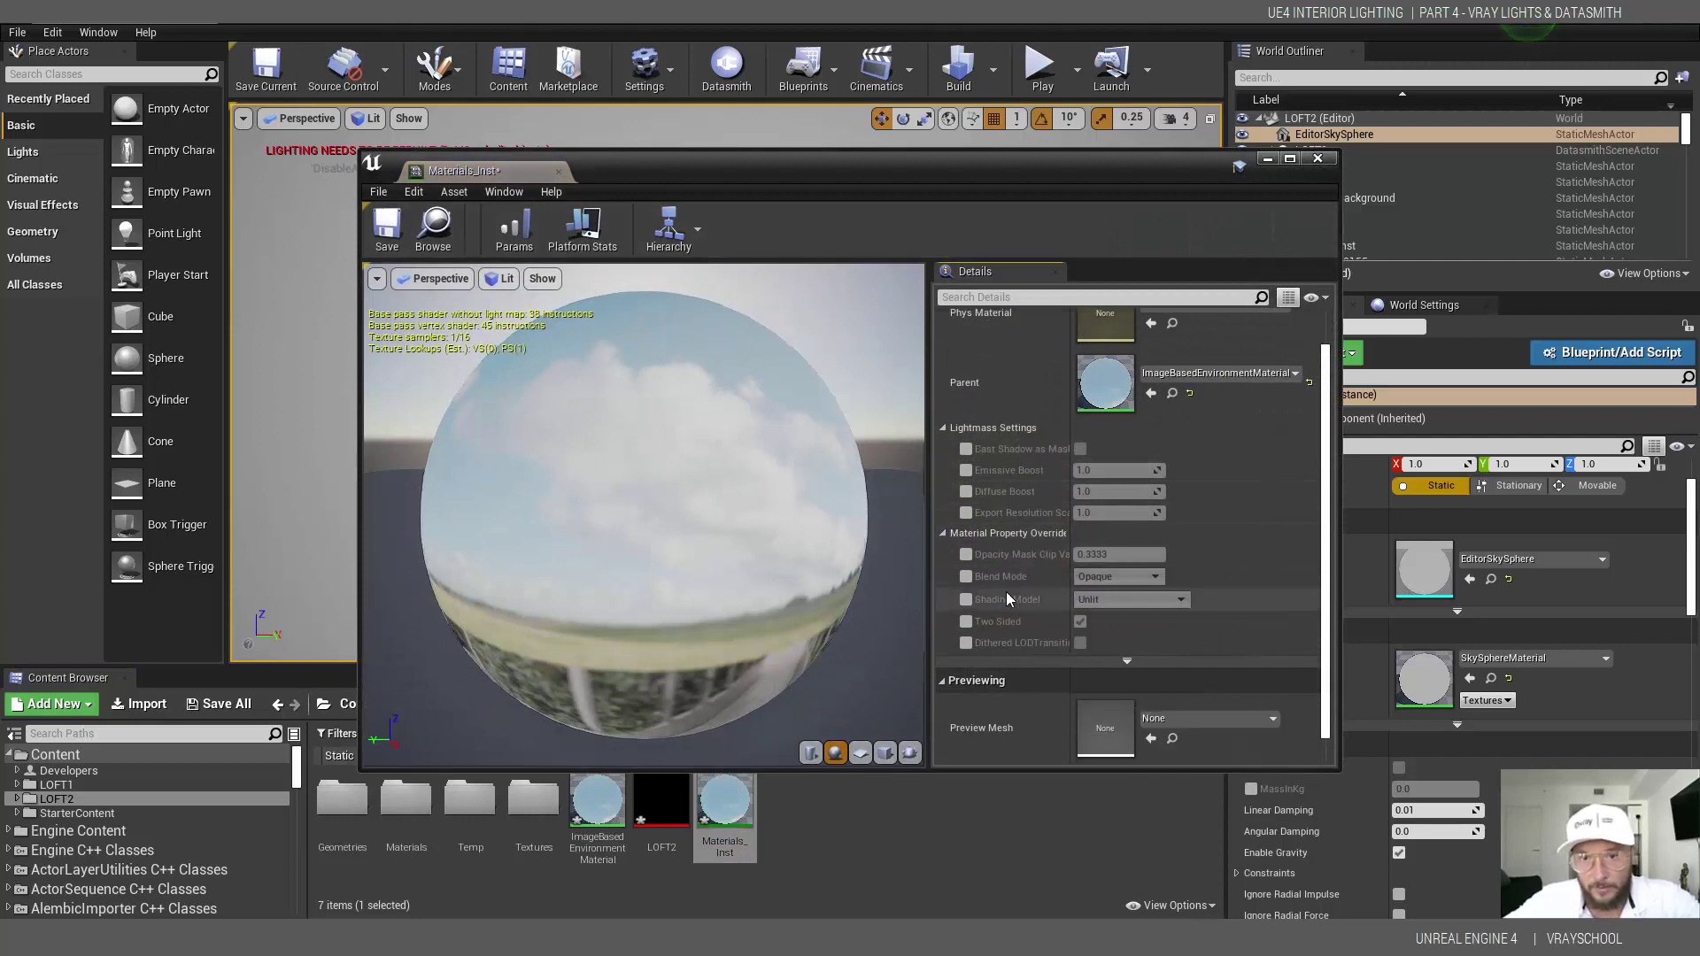
{"action": "left_click", "coordinate": [966, 470]}
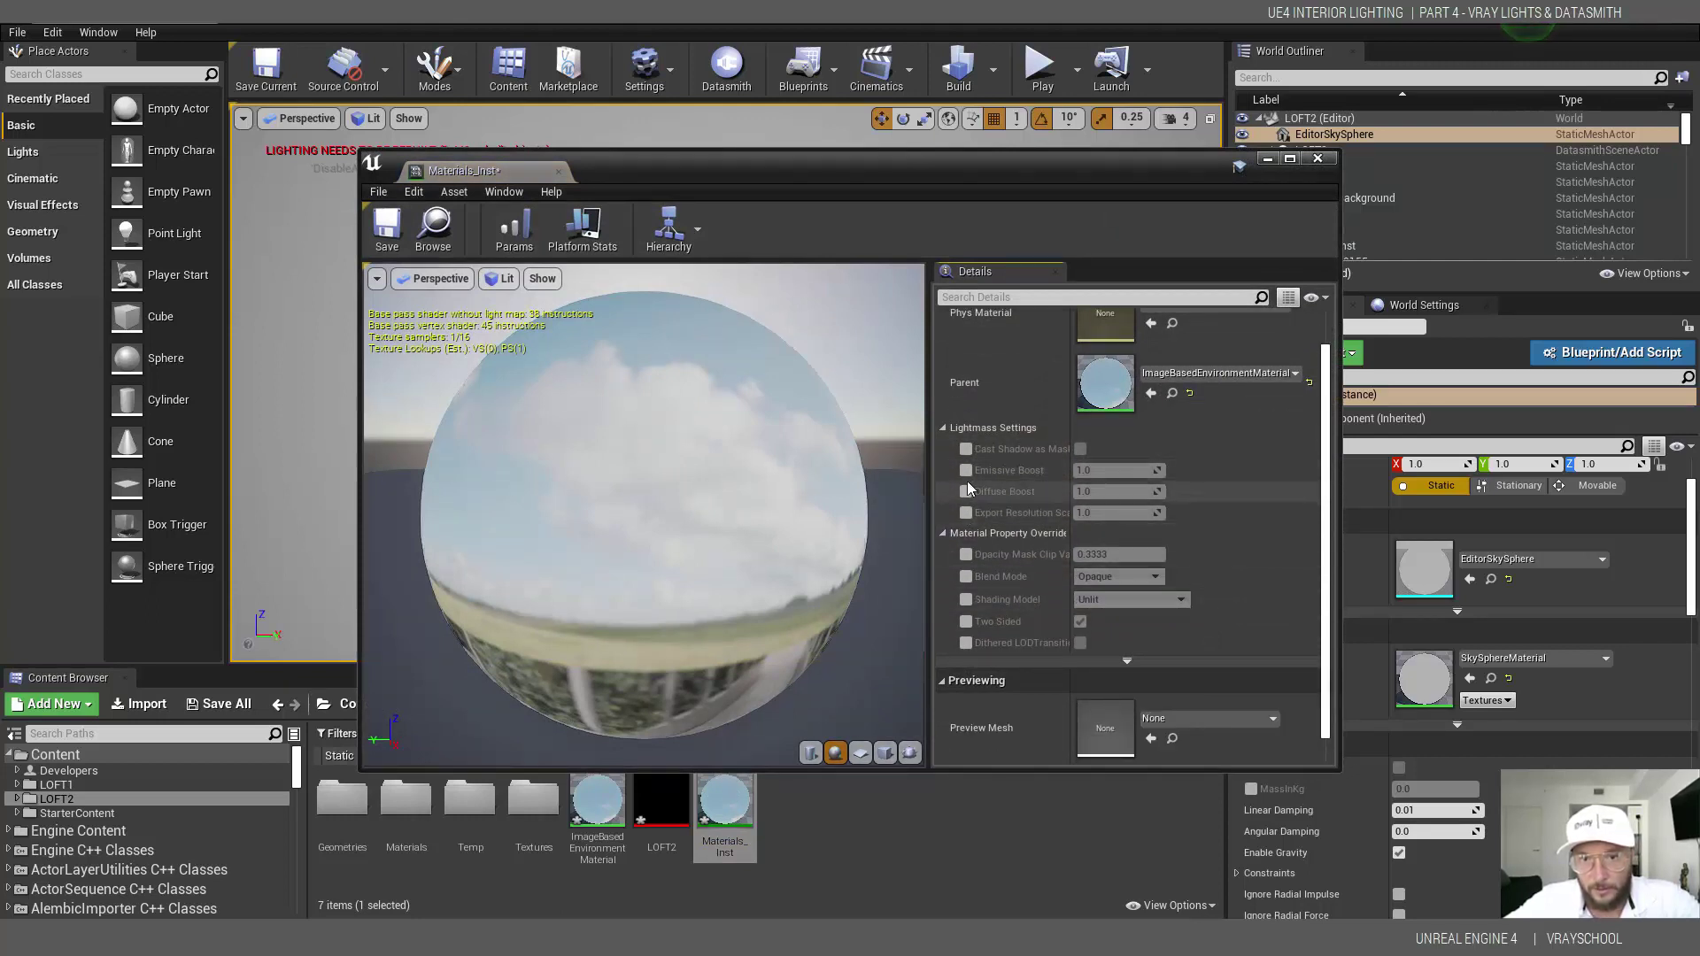
{"action": "left_click", "coordinate": [967, 492]}
{"action": "left_click", "coordinate": [965, 514]}
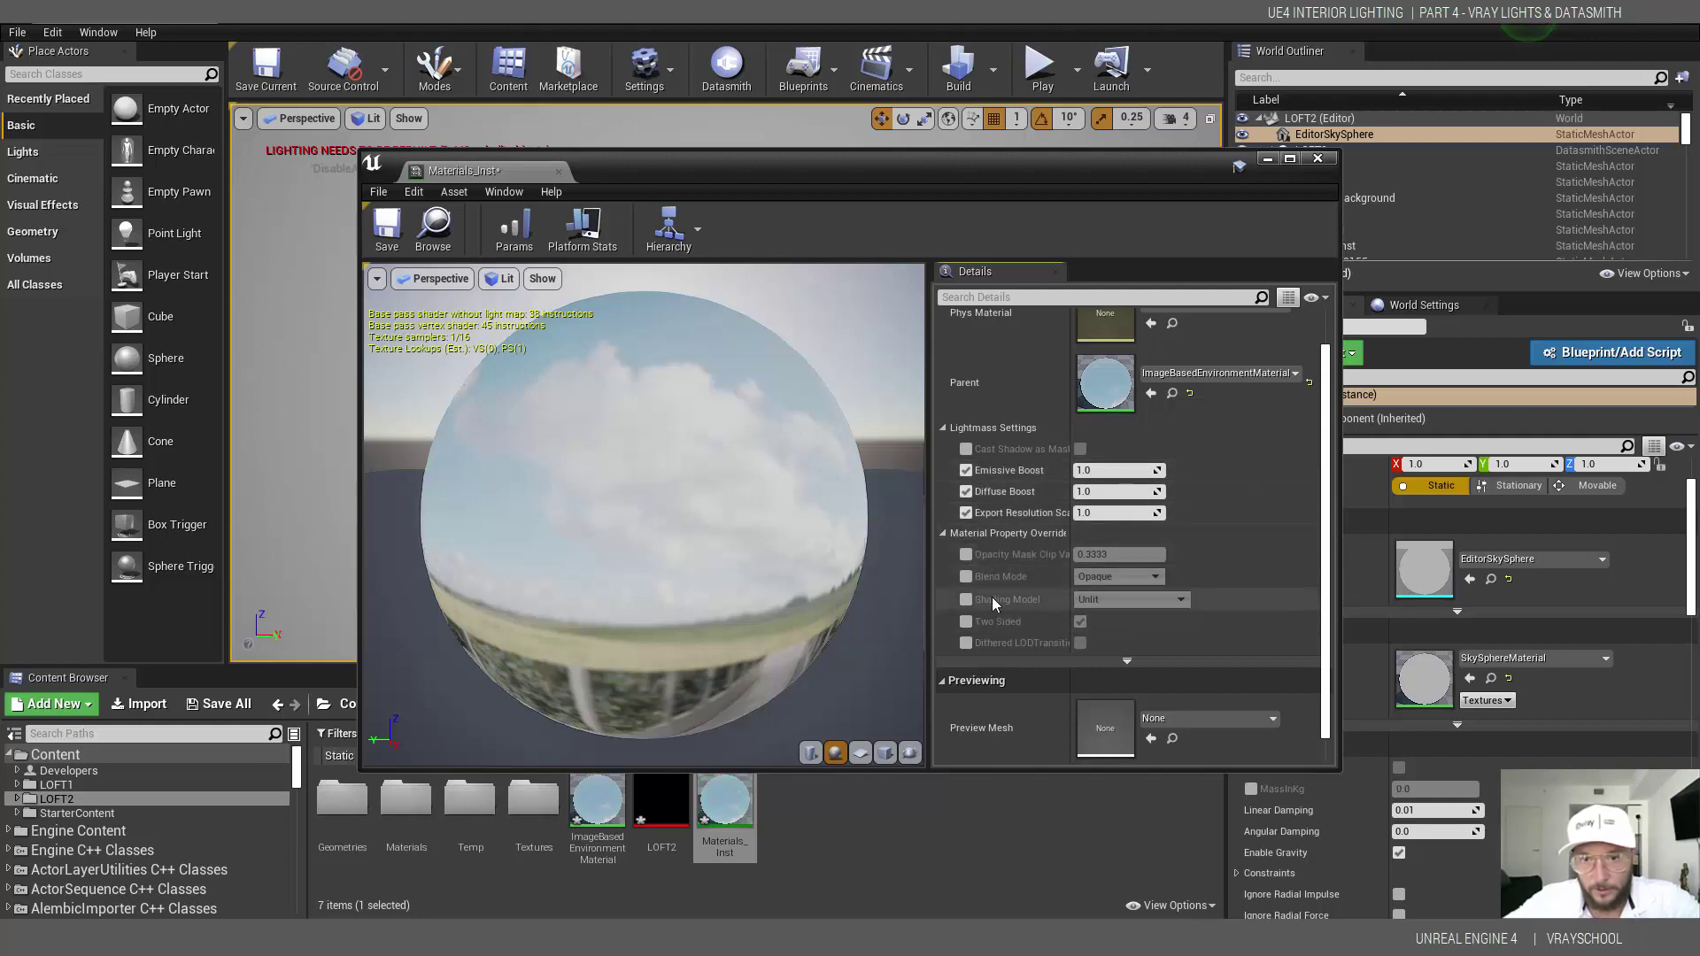
{"action": "scroll", "coordinate": [991, 597], "scroll_direction": "up", "scroll_amount": 2}
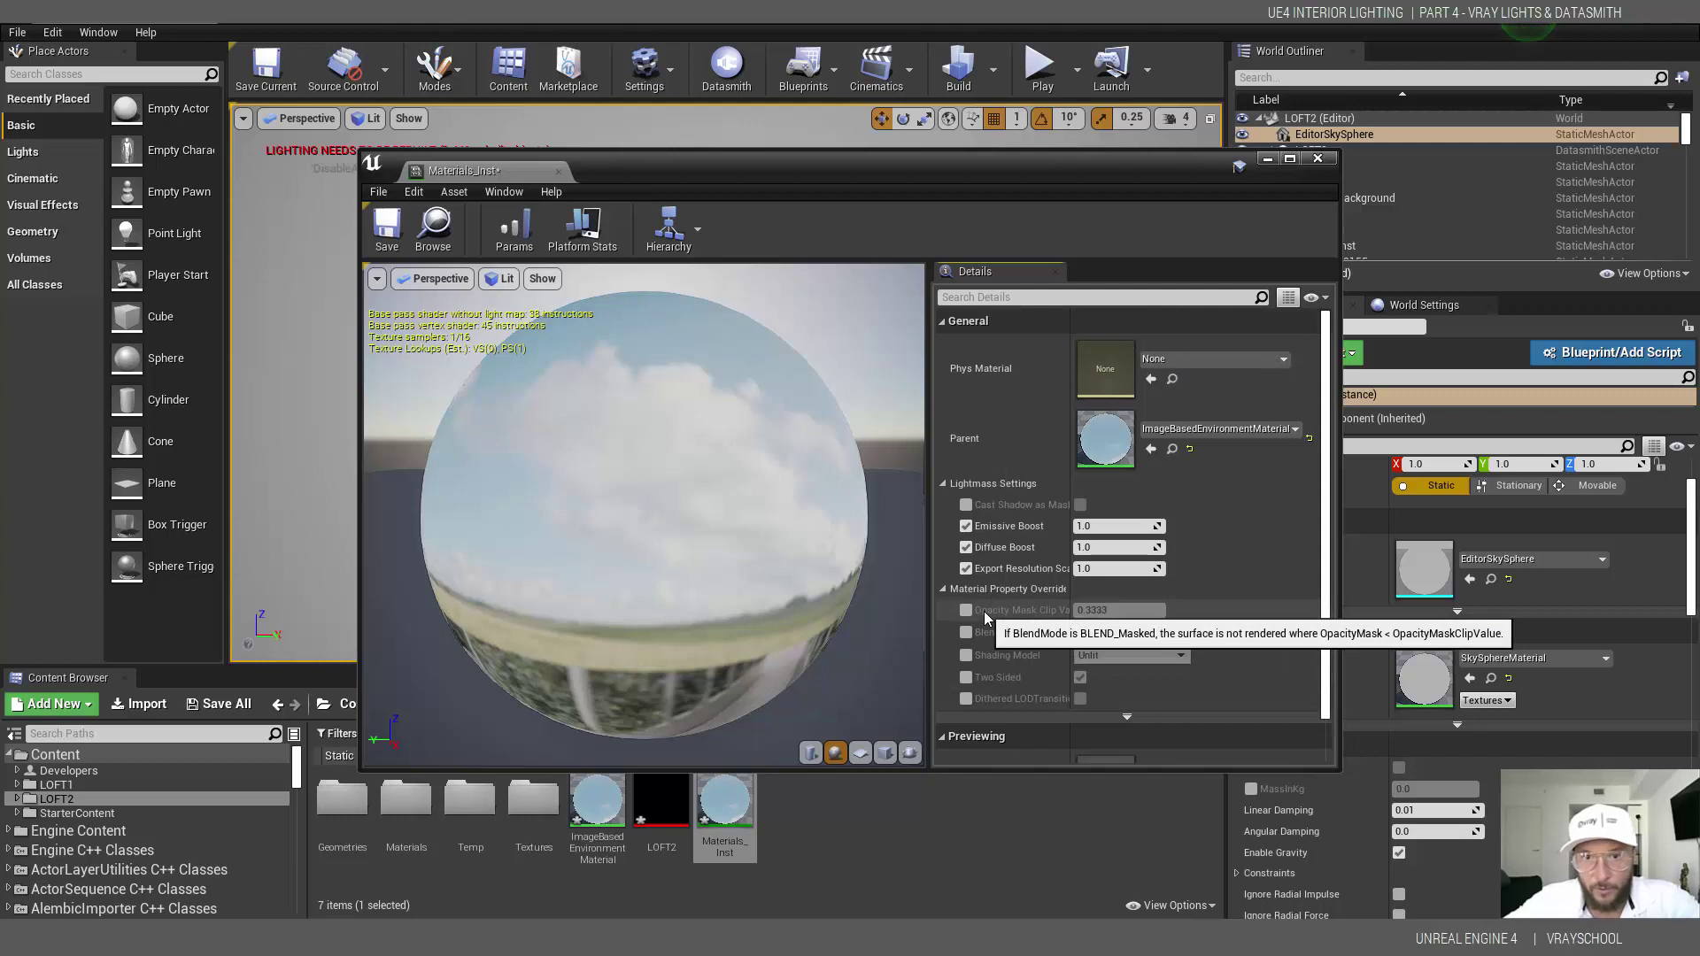
{"action": "scroll", "coordinate": [983, 642], "scroll_direction": "down", "scroll_amount": 3}
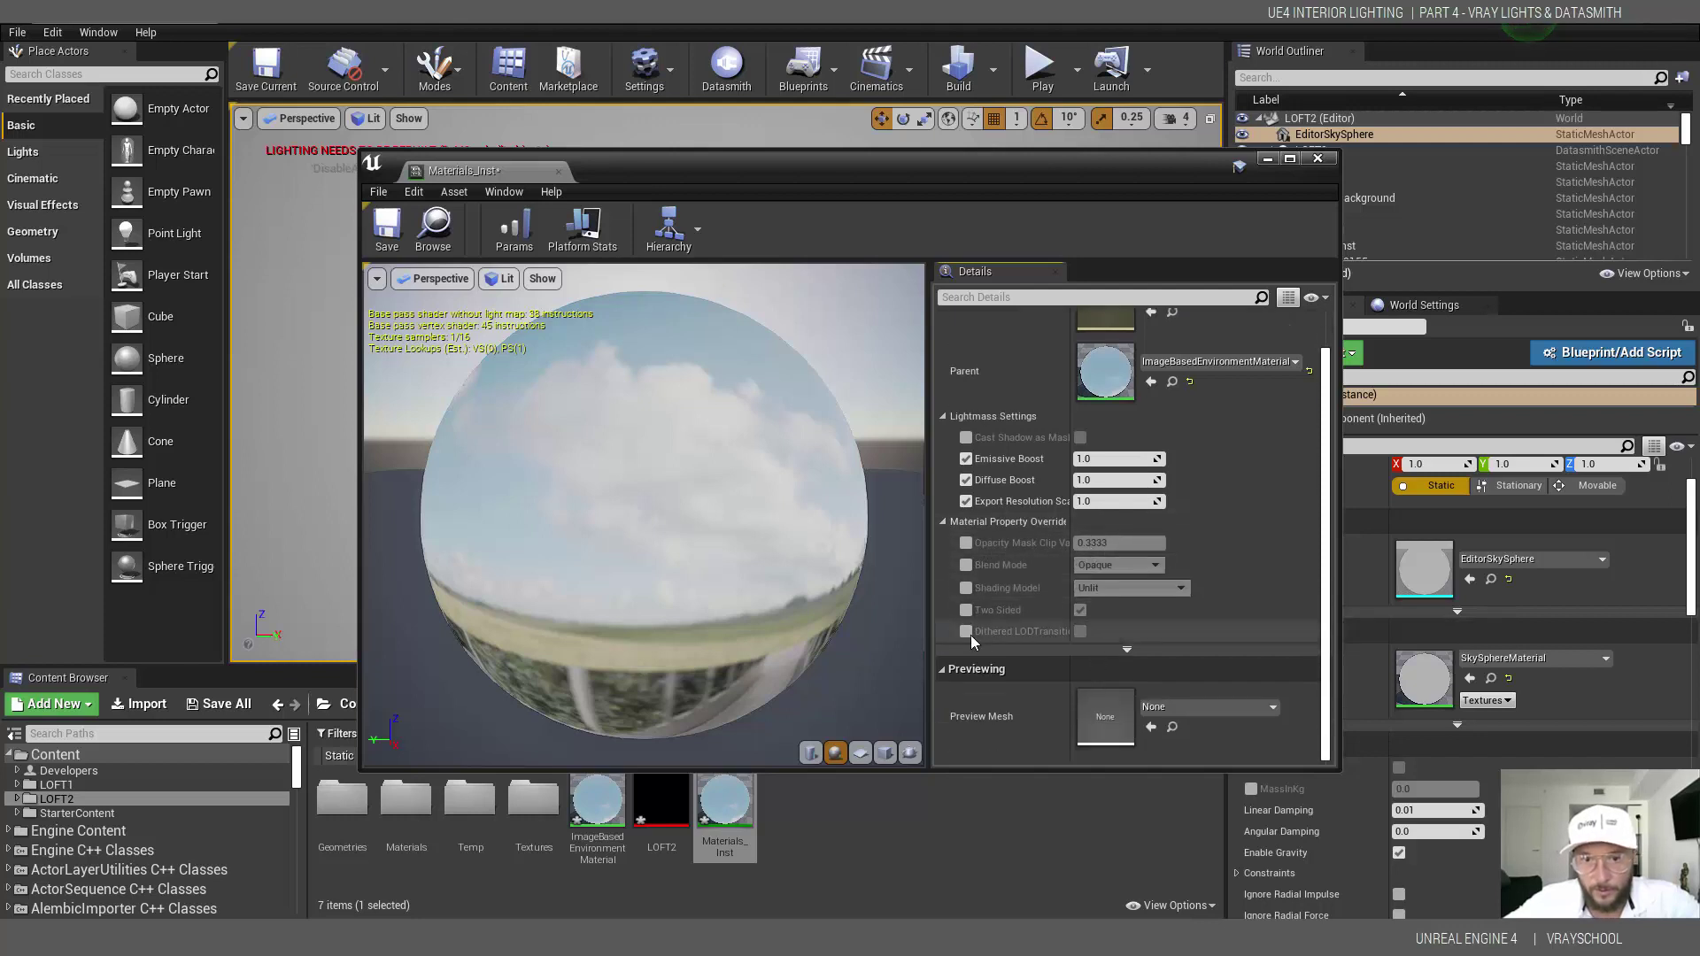
{"action": "left_click", "coordinate": [966, 588]}
{"action": "left_click", "coordinate": [966, 565]}
{"action": "left_click", "coordinate": [966, 543]}
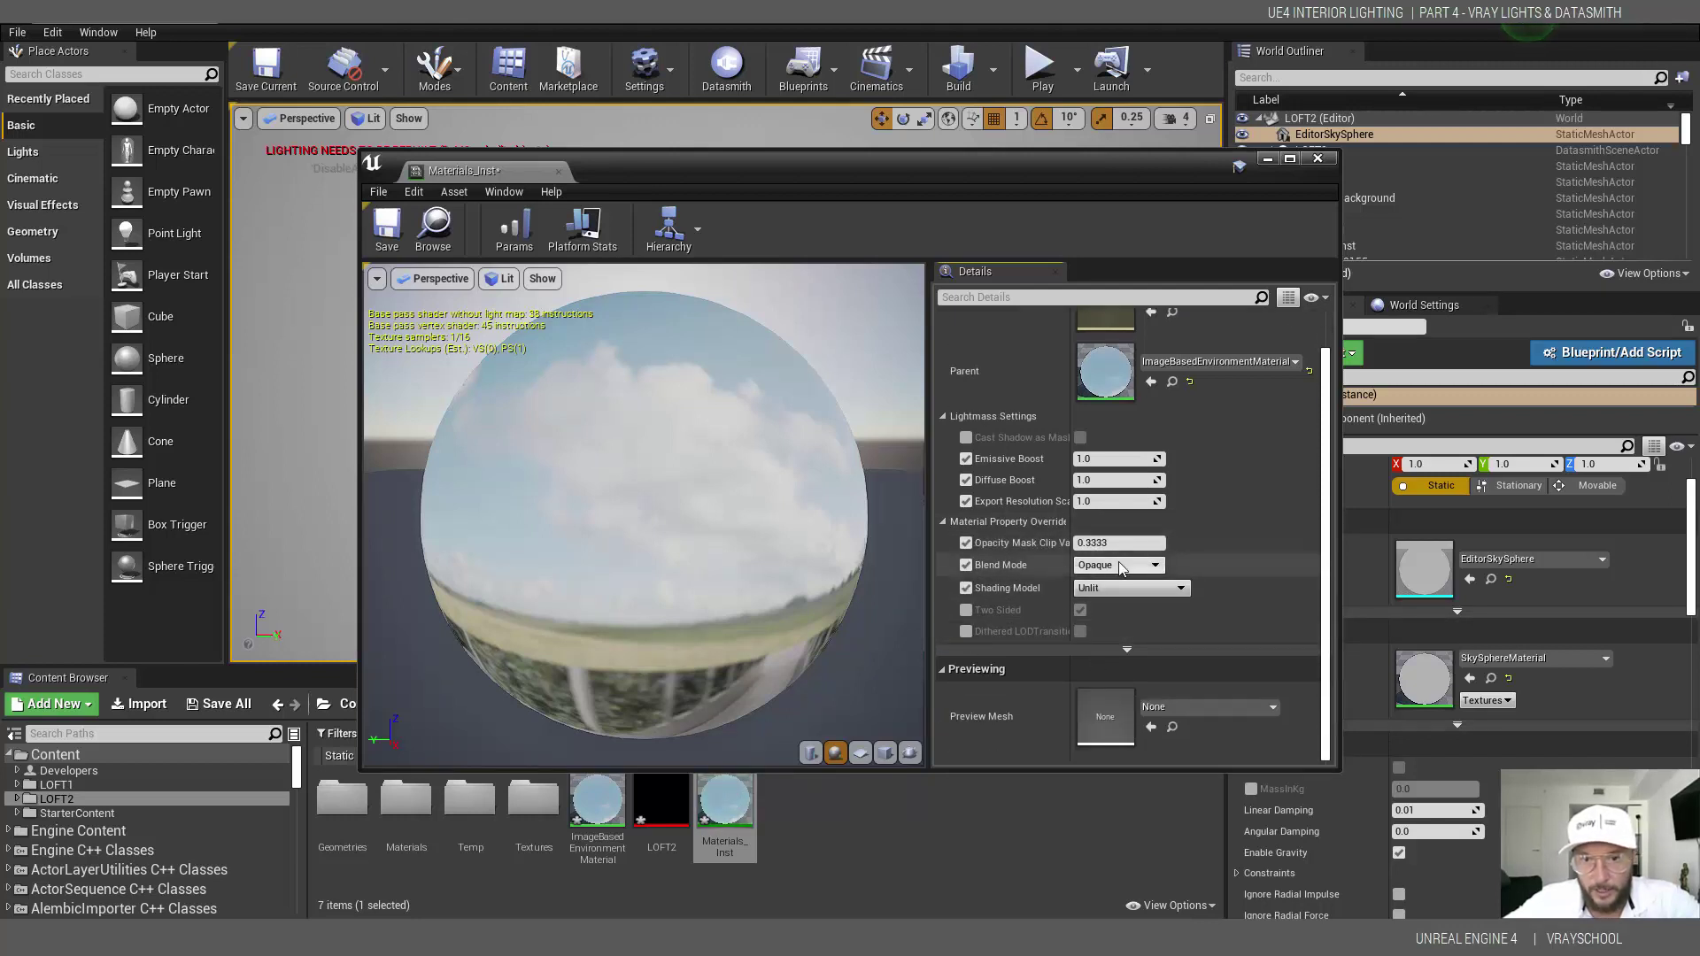
- Try raising the material instance's Export Resolution Scale to about 4.36
{"action": "left_click_drag", "start_coordinate": [1118, 502], "coordinate": [1151, 501]}
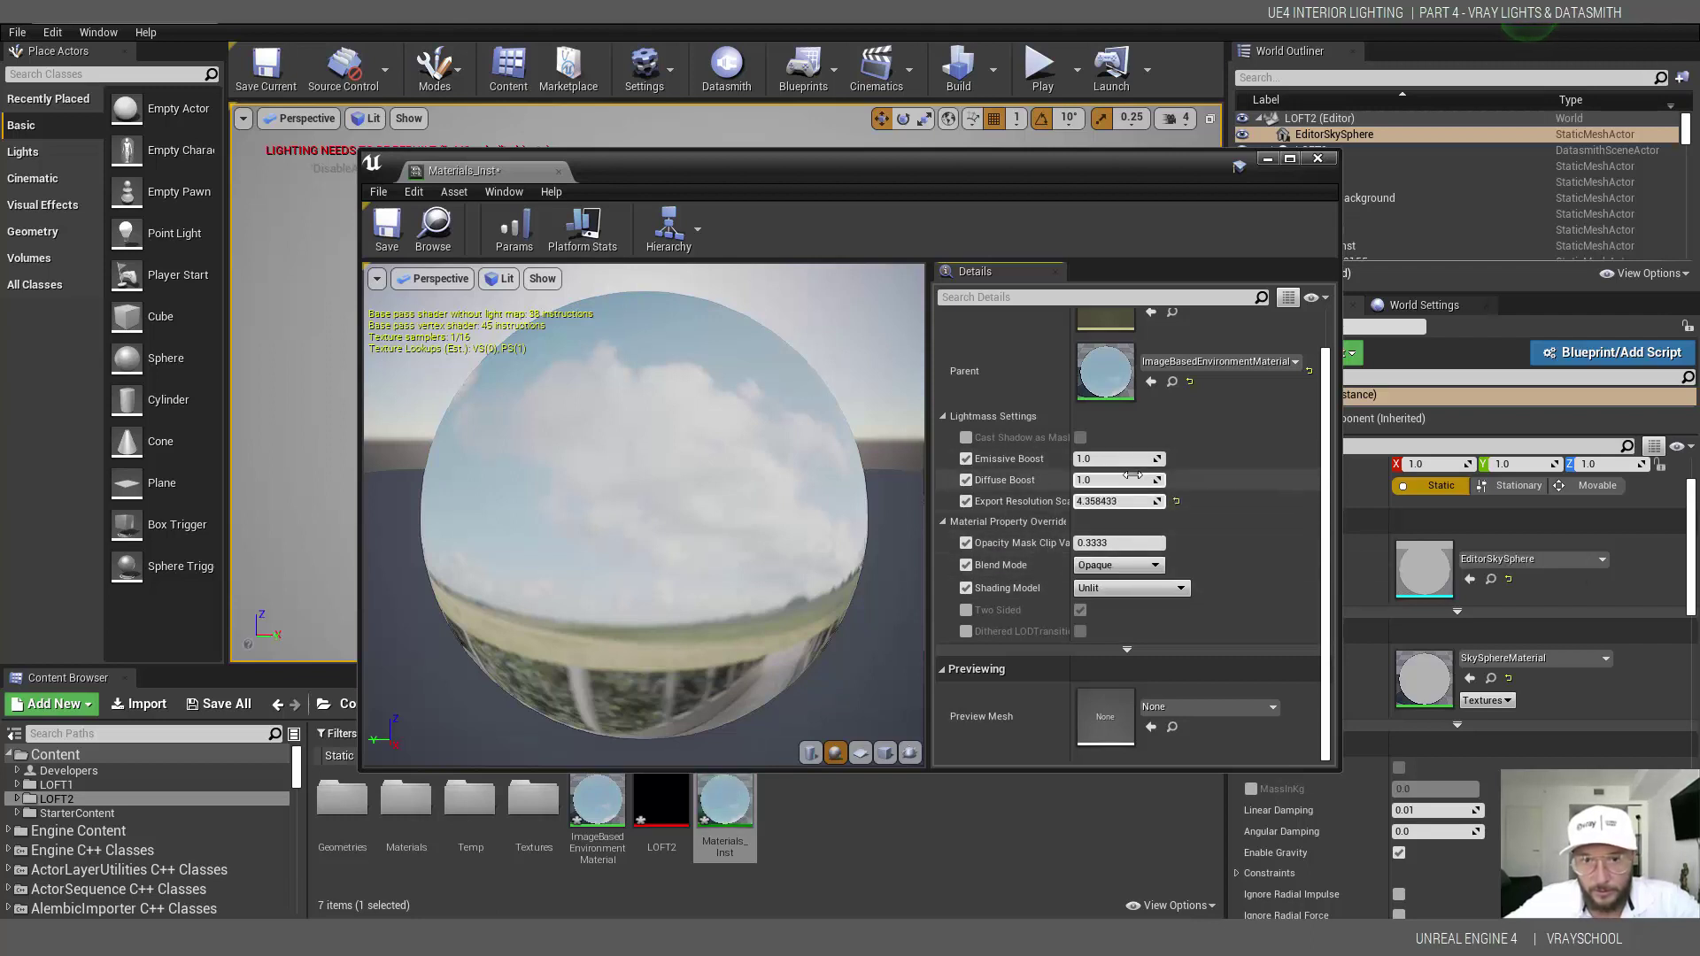
{"action": "scroll", "coordinate": [1323, 436], "scroll_direction": "up", "scroll_amount": 2}
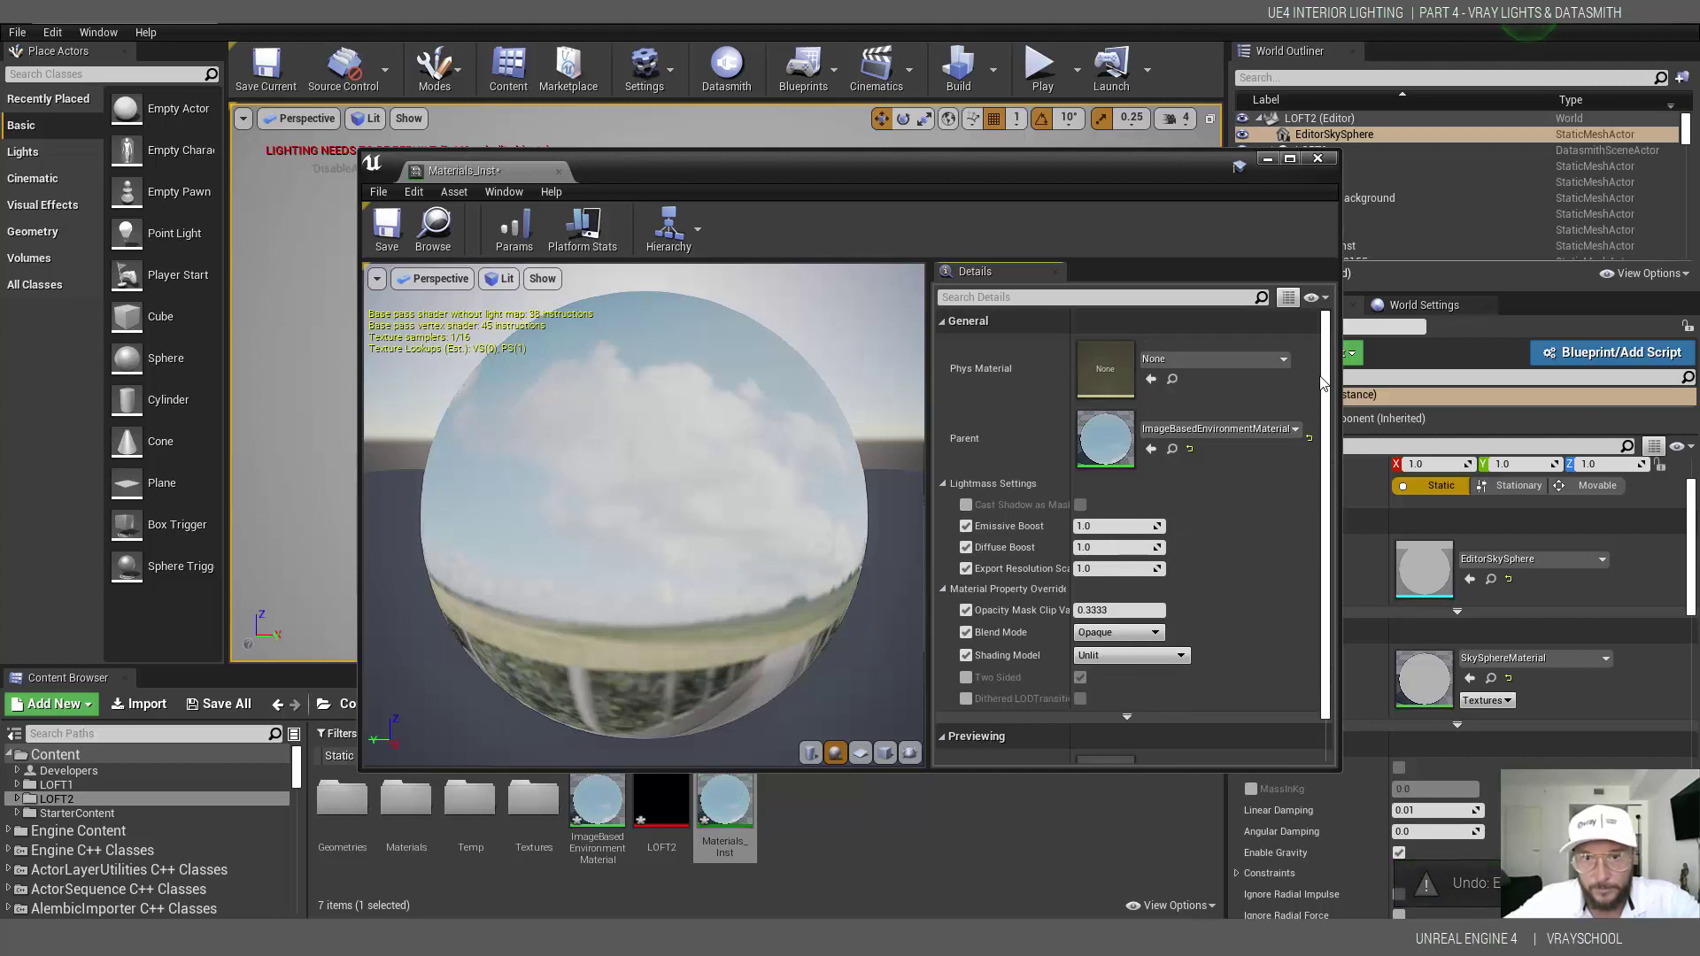
{"action": "scroll", "coordinate": [1178, 555], "scroll_direction": "down", "scroll_amount": 2}
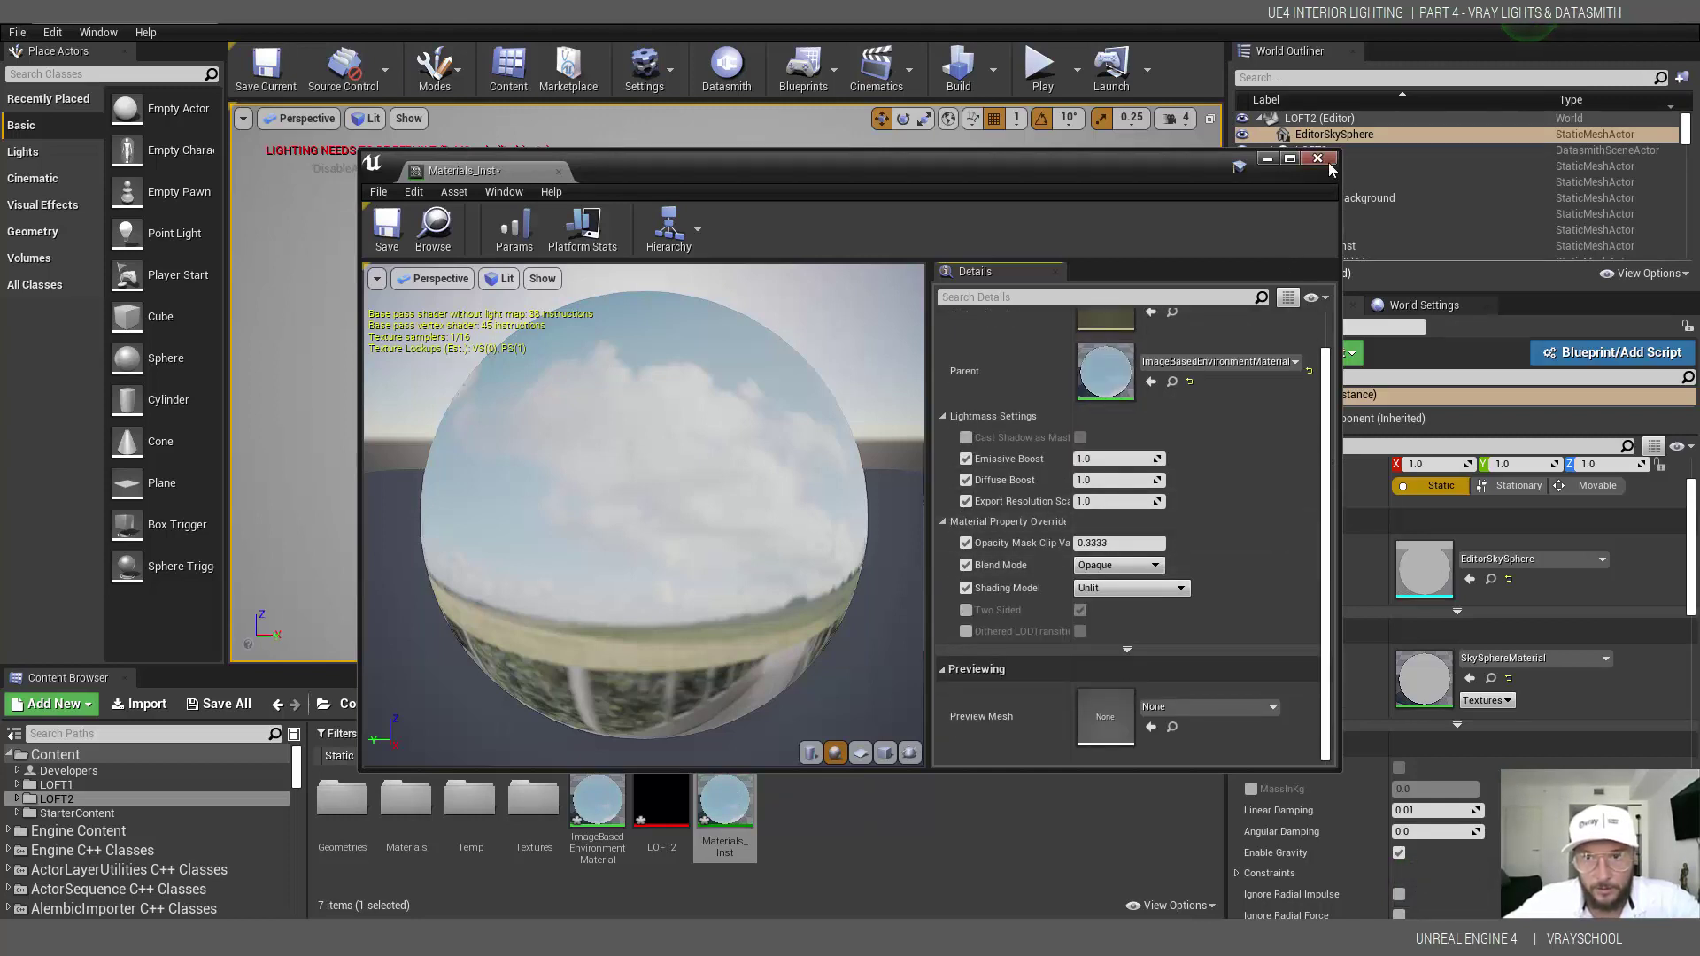
- Save the material instance and open the ImageBasedEnvironmentMaterial graph at the inputs of the RotateAboutAxis node
{"action": "left_click", "coordinate": [389, 229]}
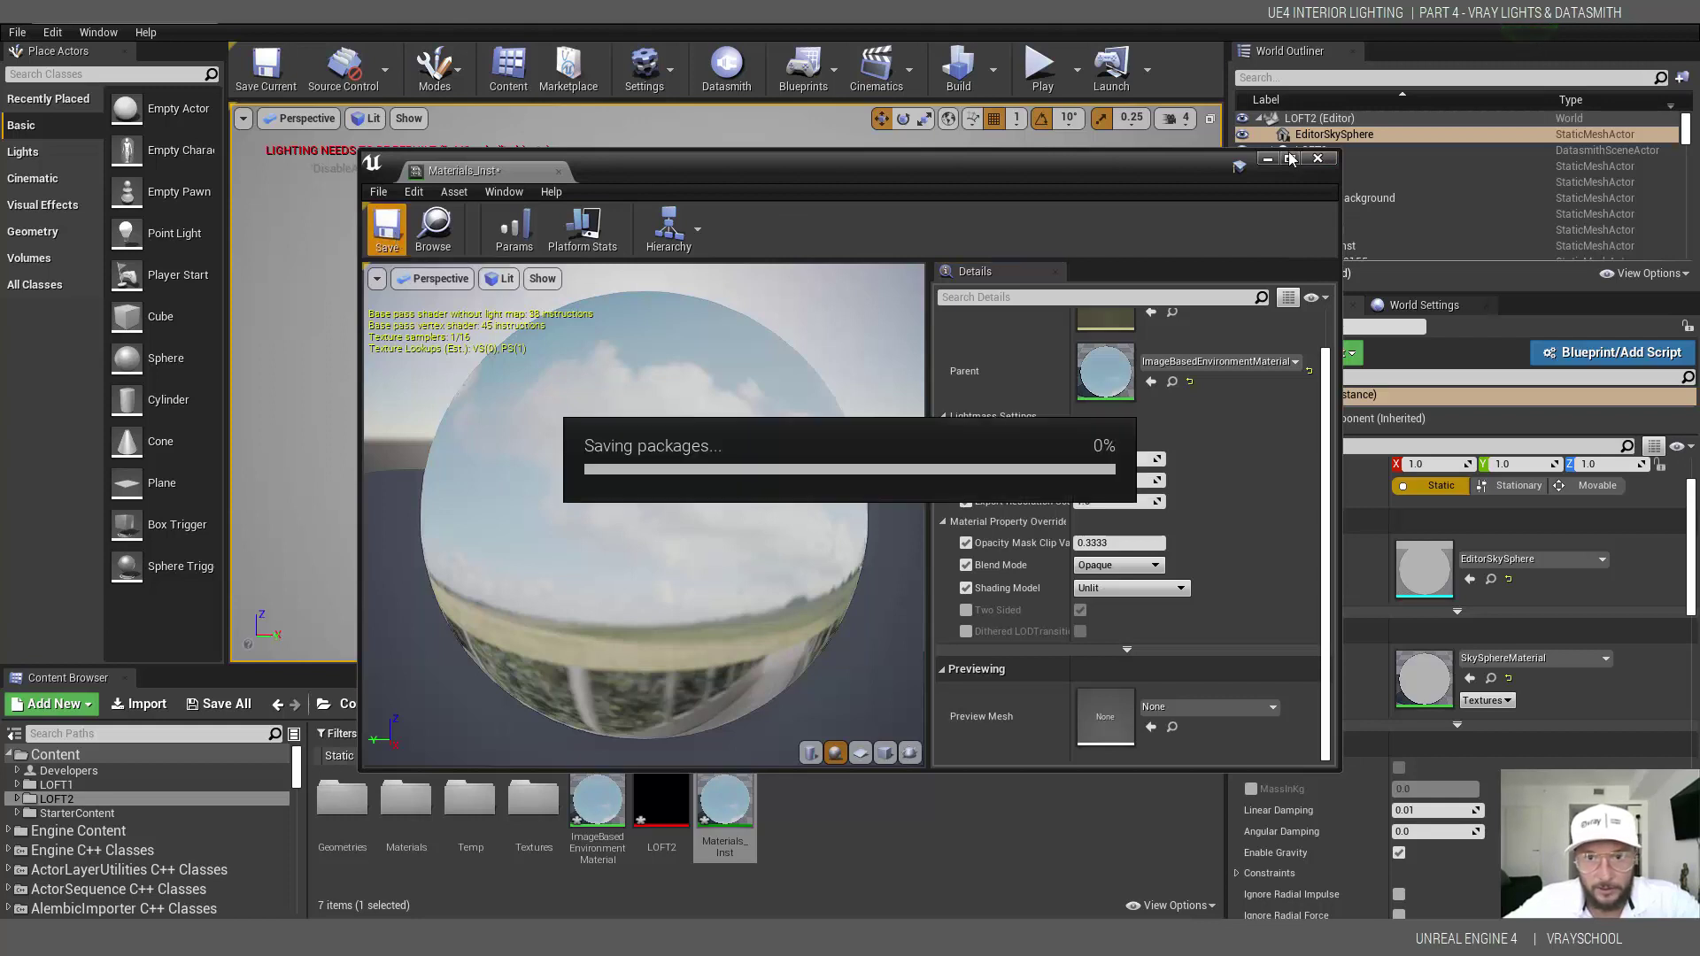
{"action": "double_click", "coordinate": [593, 813]}
{"action": "right_click_drag", "start_coordinate": [747, 471], "coordinate": [834, 494]}
{"action": "scroll", "coordinate": [1019, 456], "scroll_direction": "down", "scroll_amount": 6}
{"action": "scroll", "coordinate": [772, 474], "scroll_direction": "up", "scroll_amount": 7}
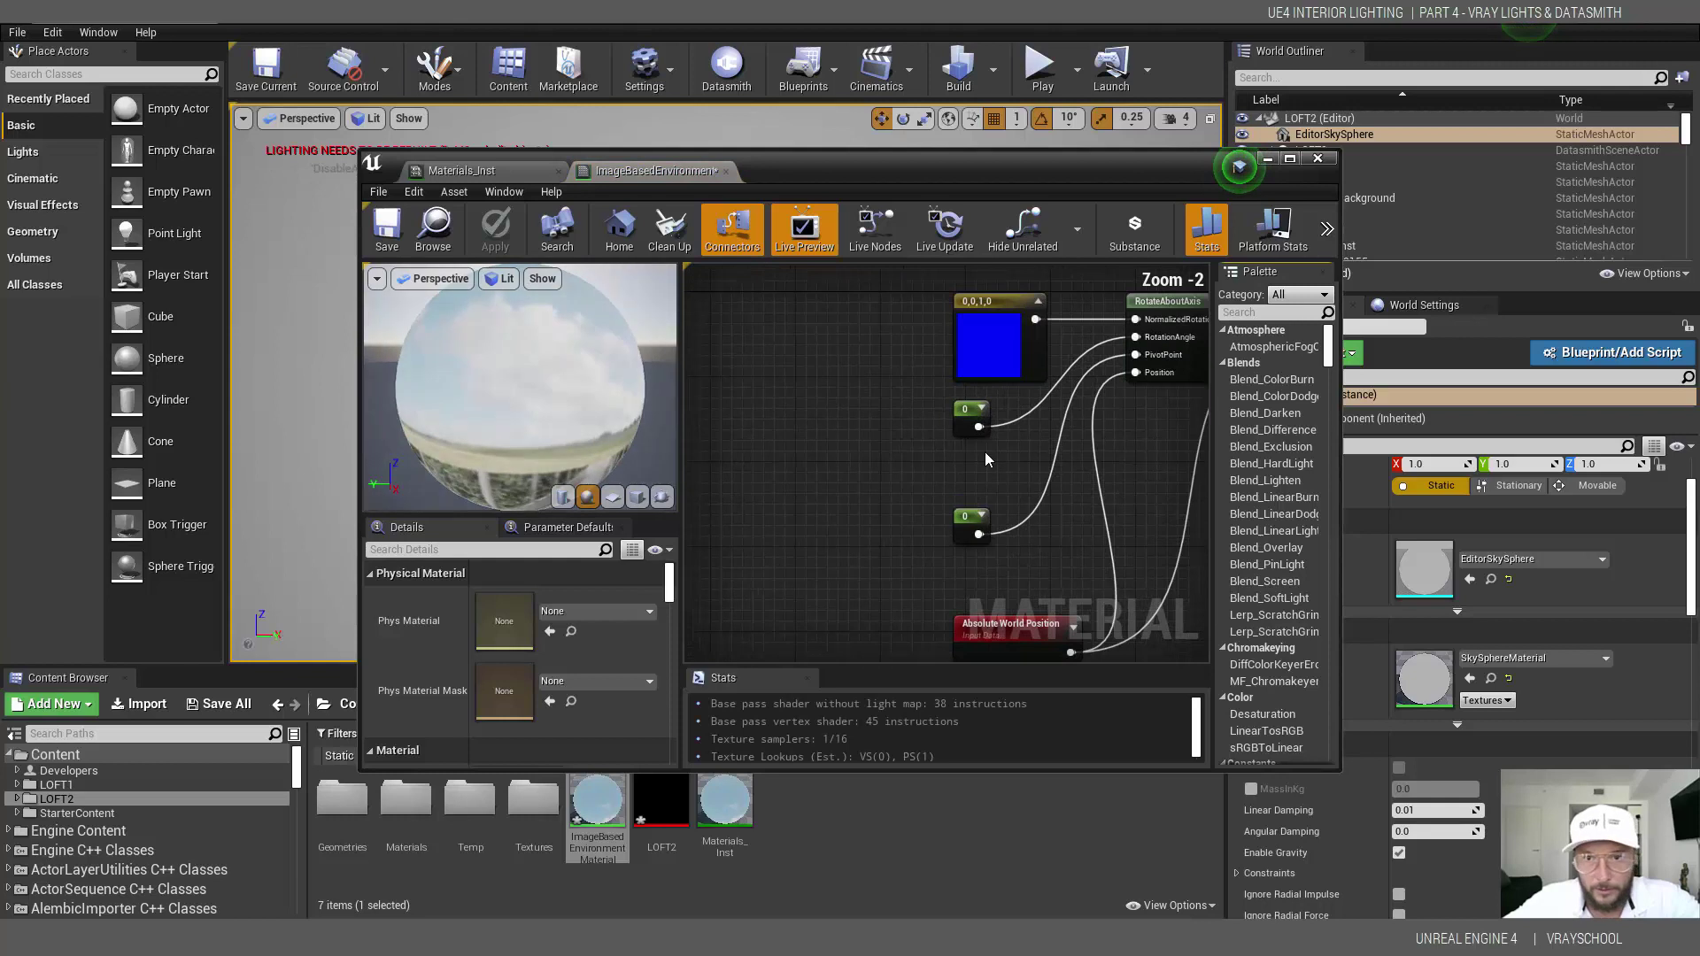
- Convert the constant feeding RotateAboutAxis's RotationAngle into a parameter named Rotation
{"action": "left_click", "coordinate": [979, 410]}
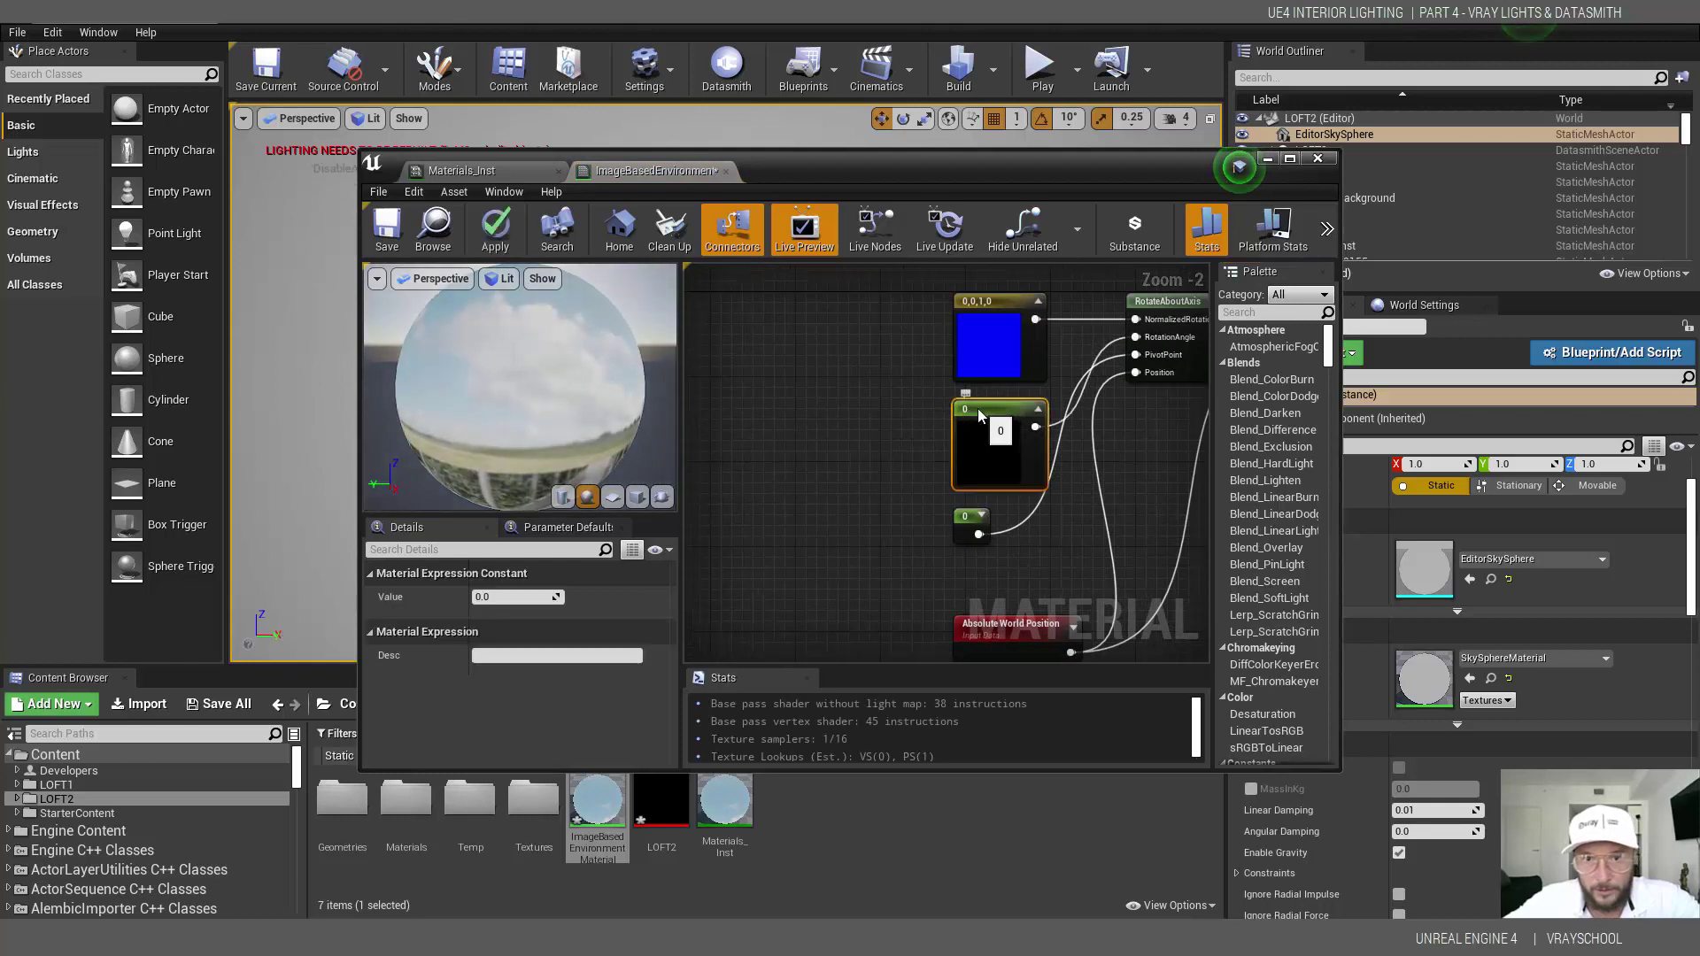
{"action": "right_click", "coordinate": [1038, 412]}
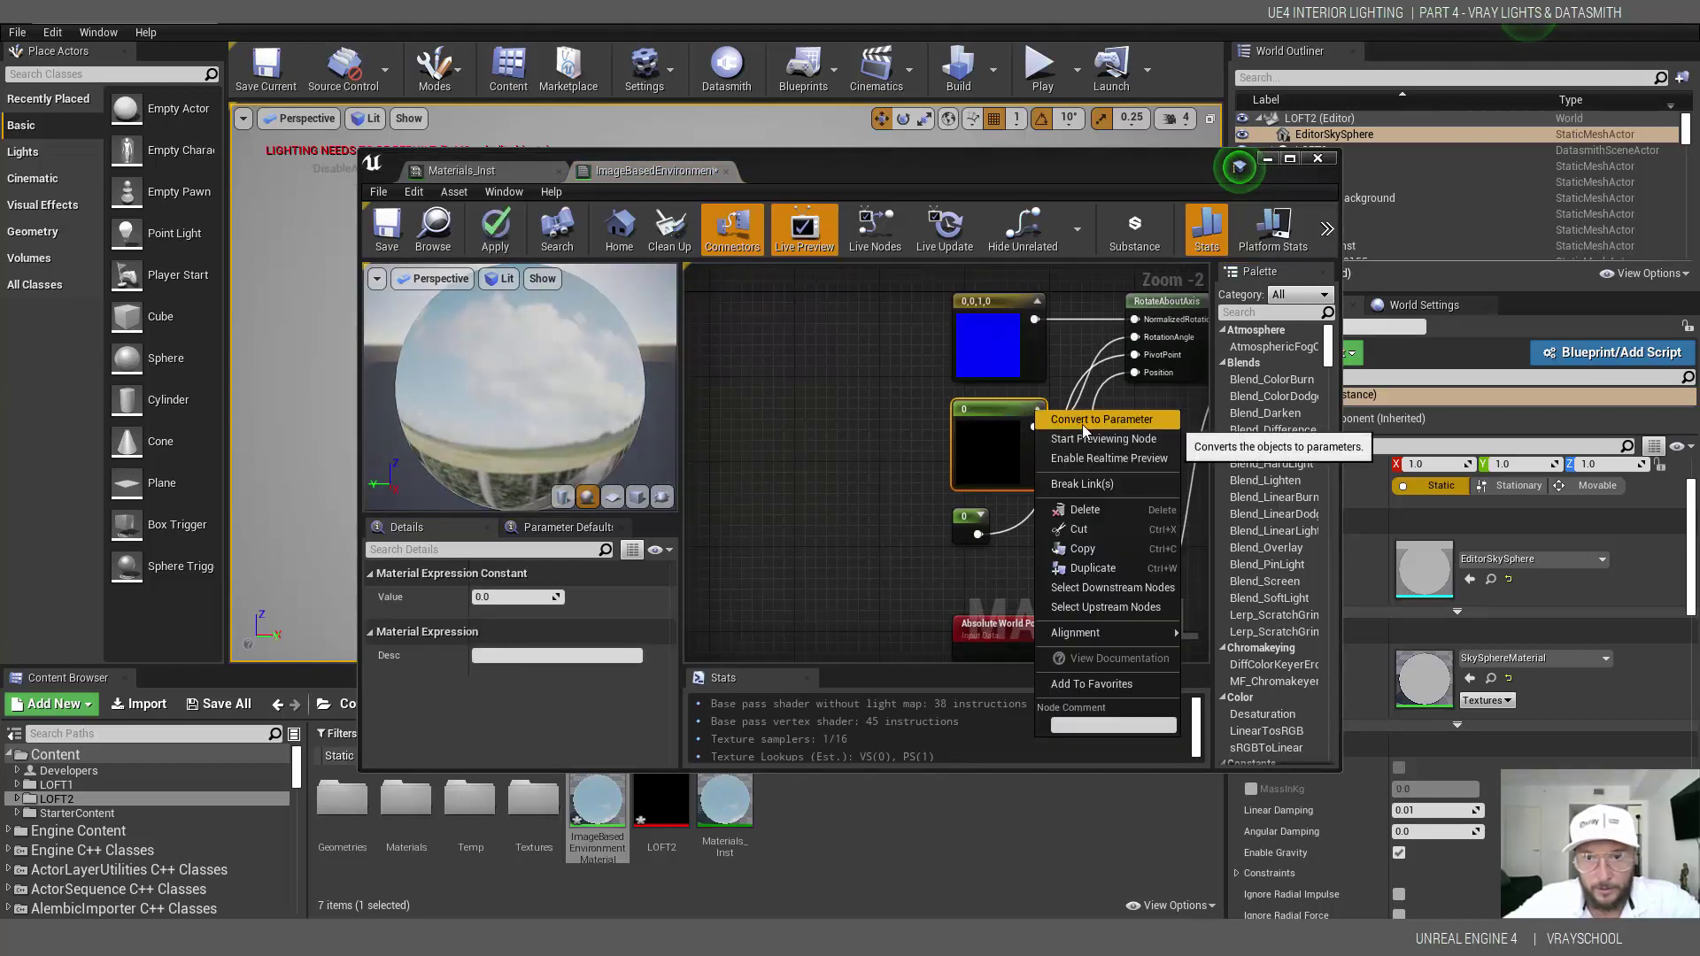
{"action": "left_click", "coordinate": [1081, 424]}
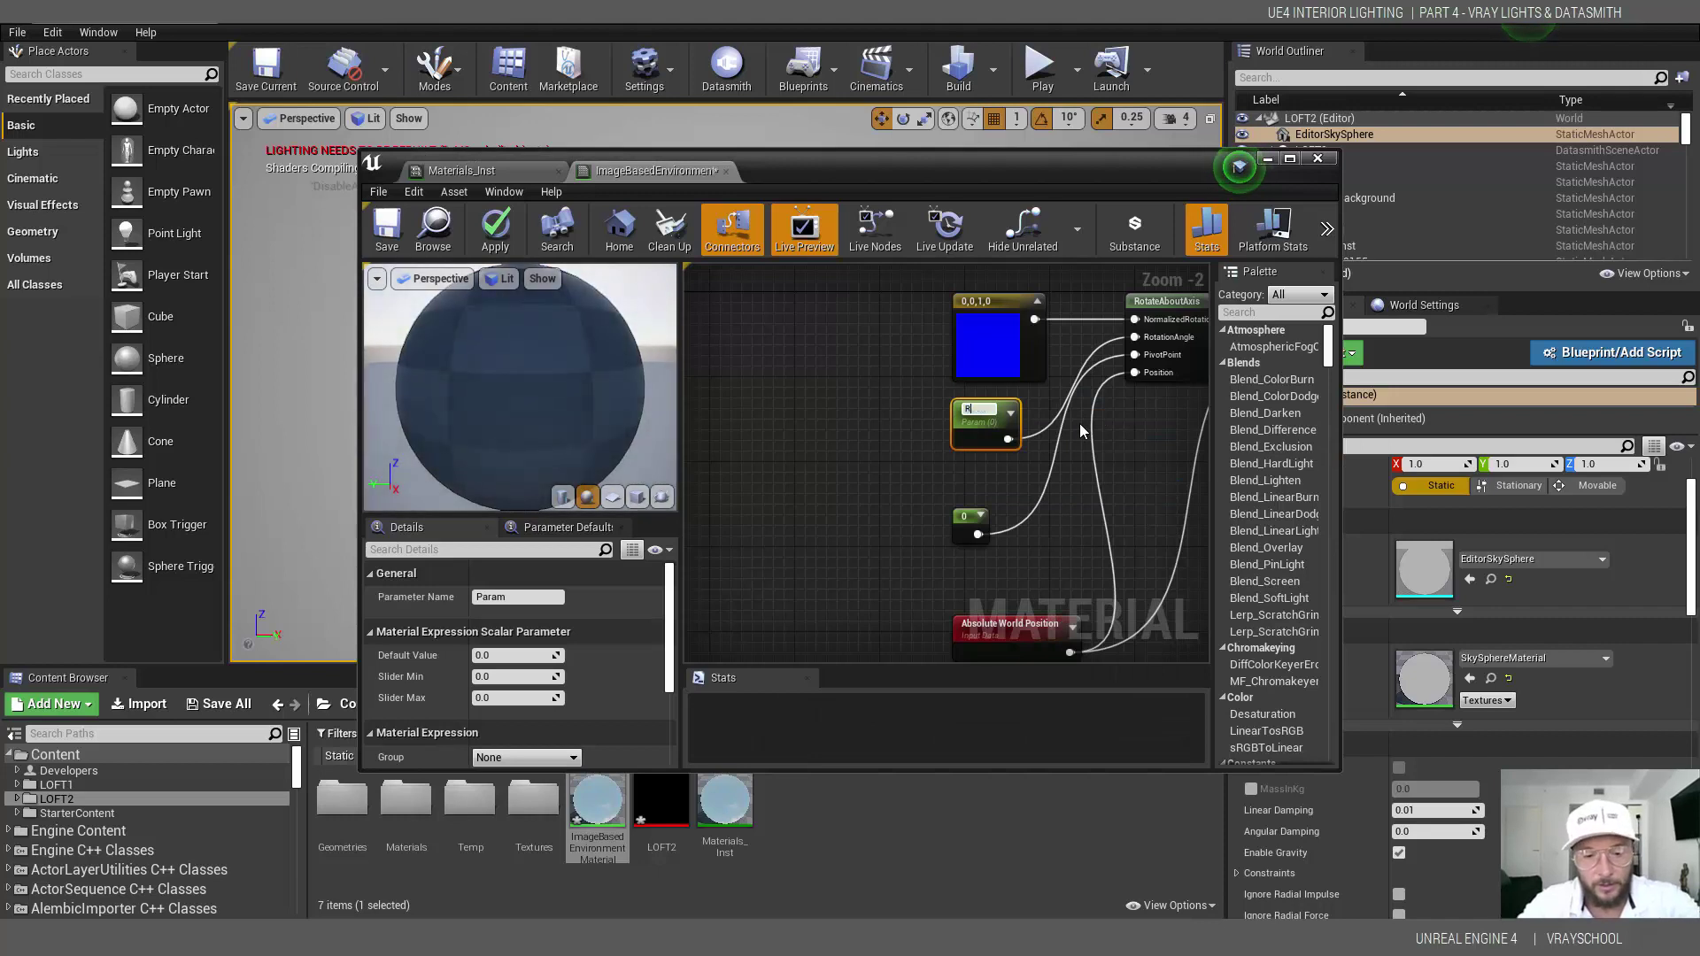
{"action": "type", "text": "Rotation"}
{"action": "key", "text": "Return"}
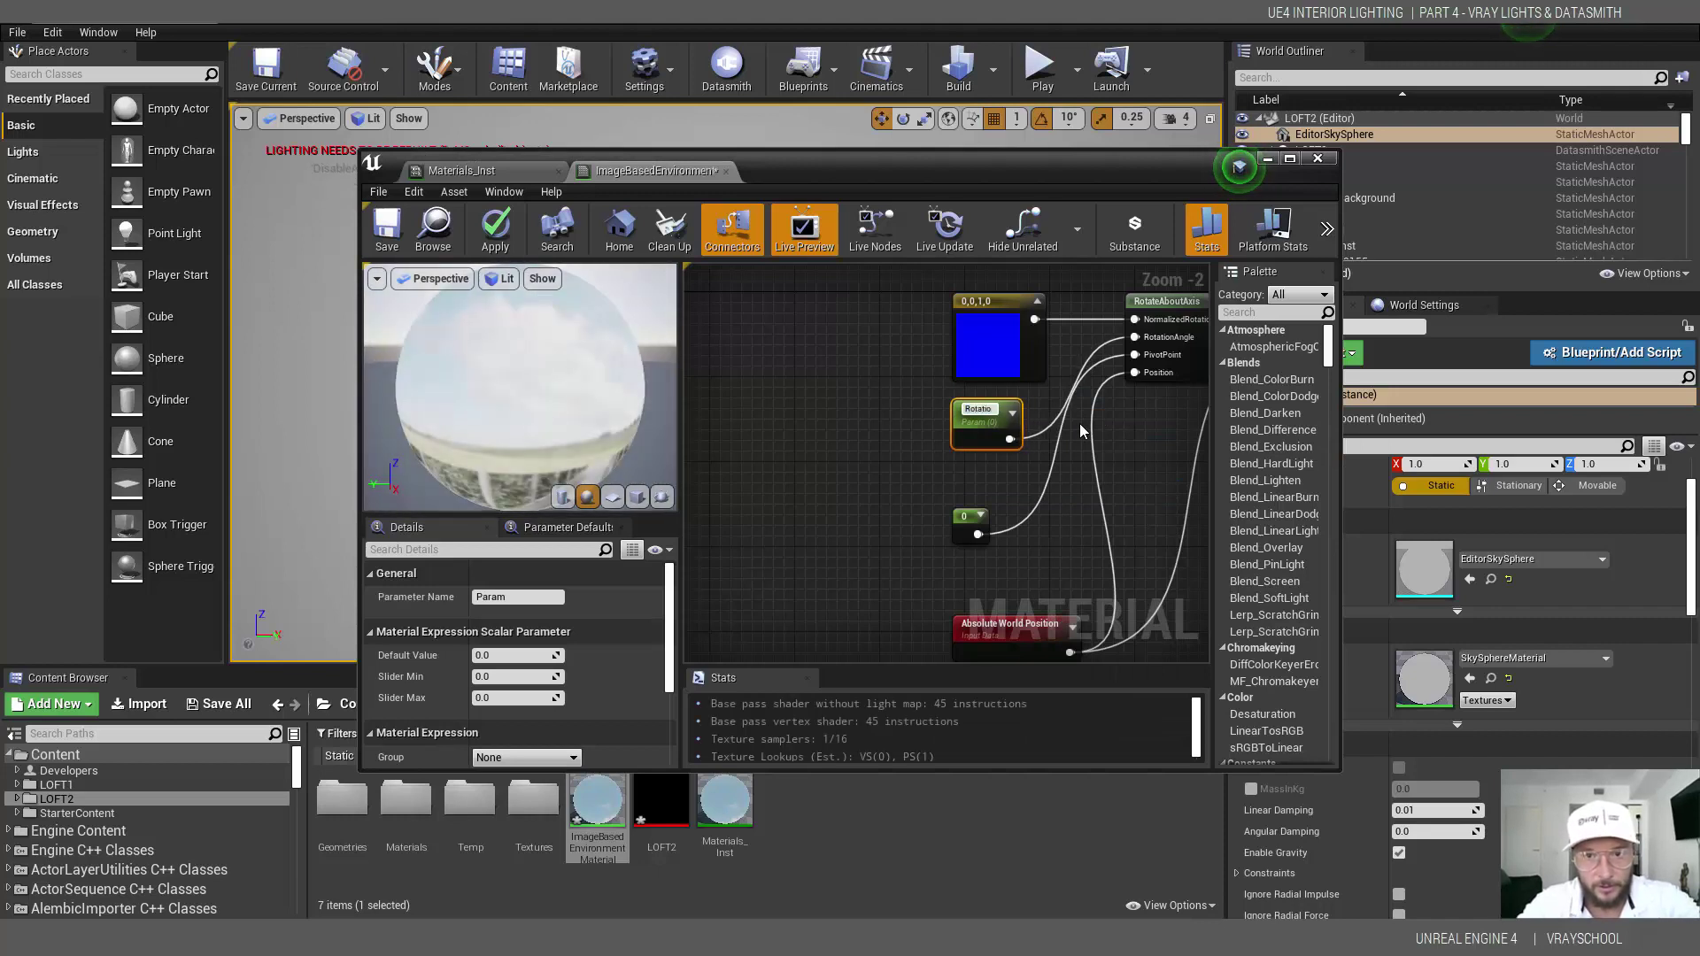
- Name the parameter feeding RotateAboutAxis's RotationAngle input RotatioPostion
{"action": "key", "text": "BackSpace"}
{"action": "type", "text": "Position"}
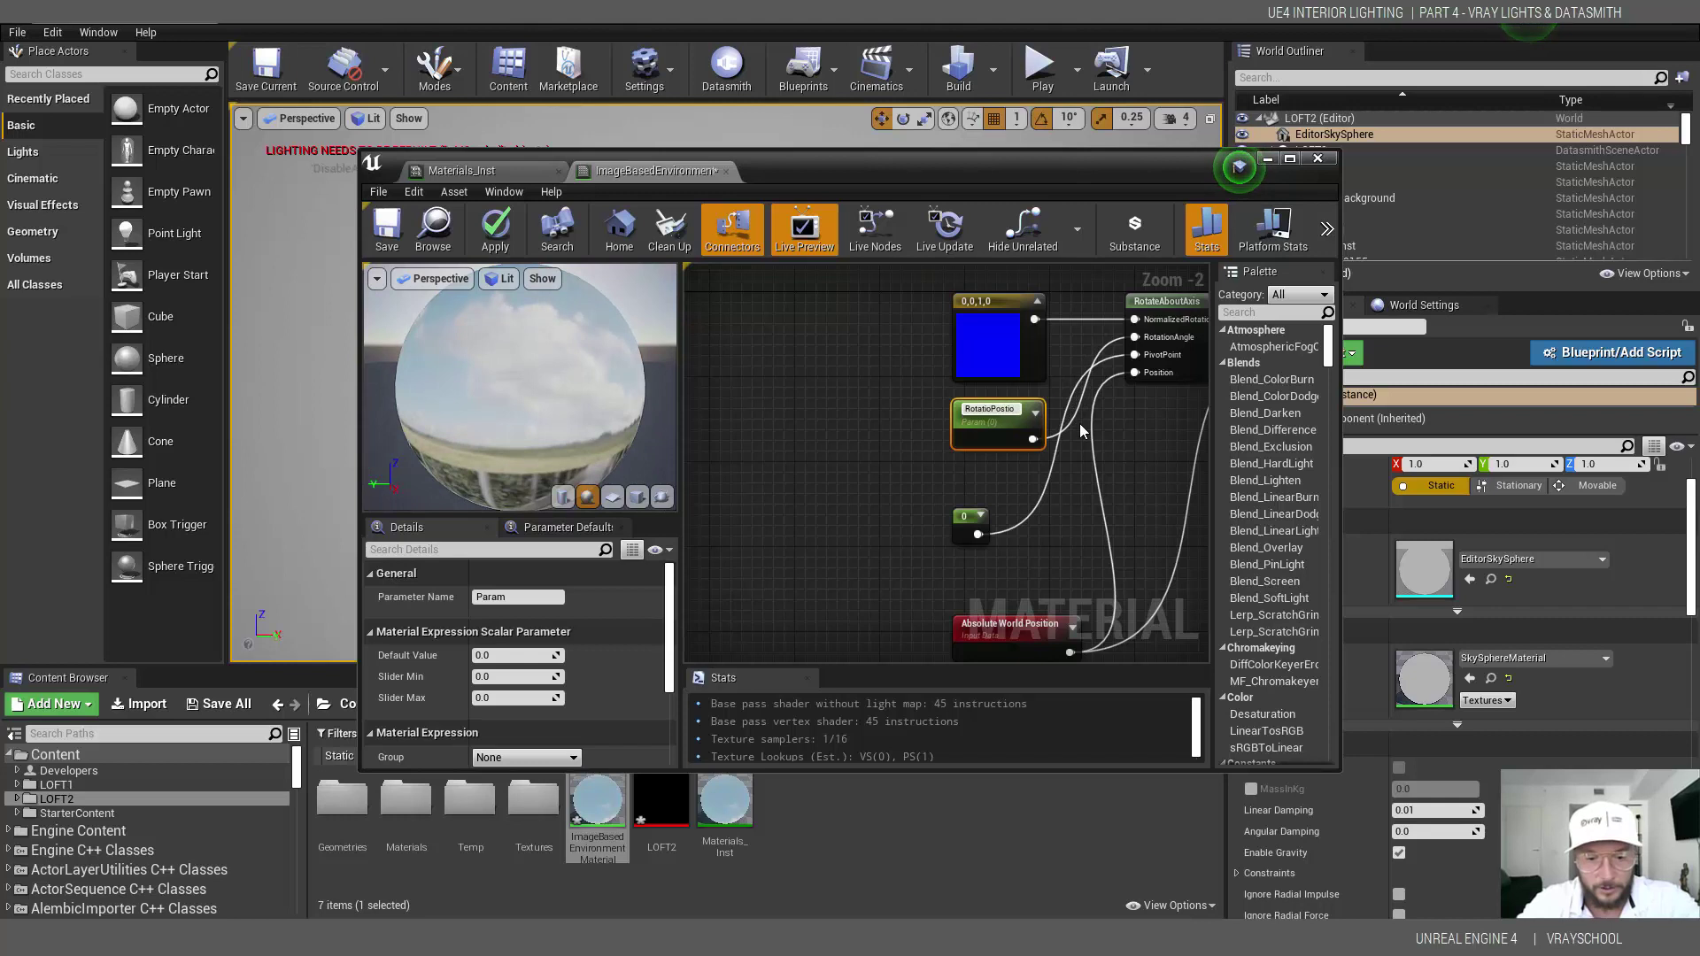
{"action": "left_click", "coordinate": [981, 517]}
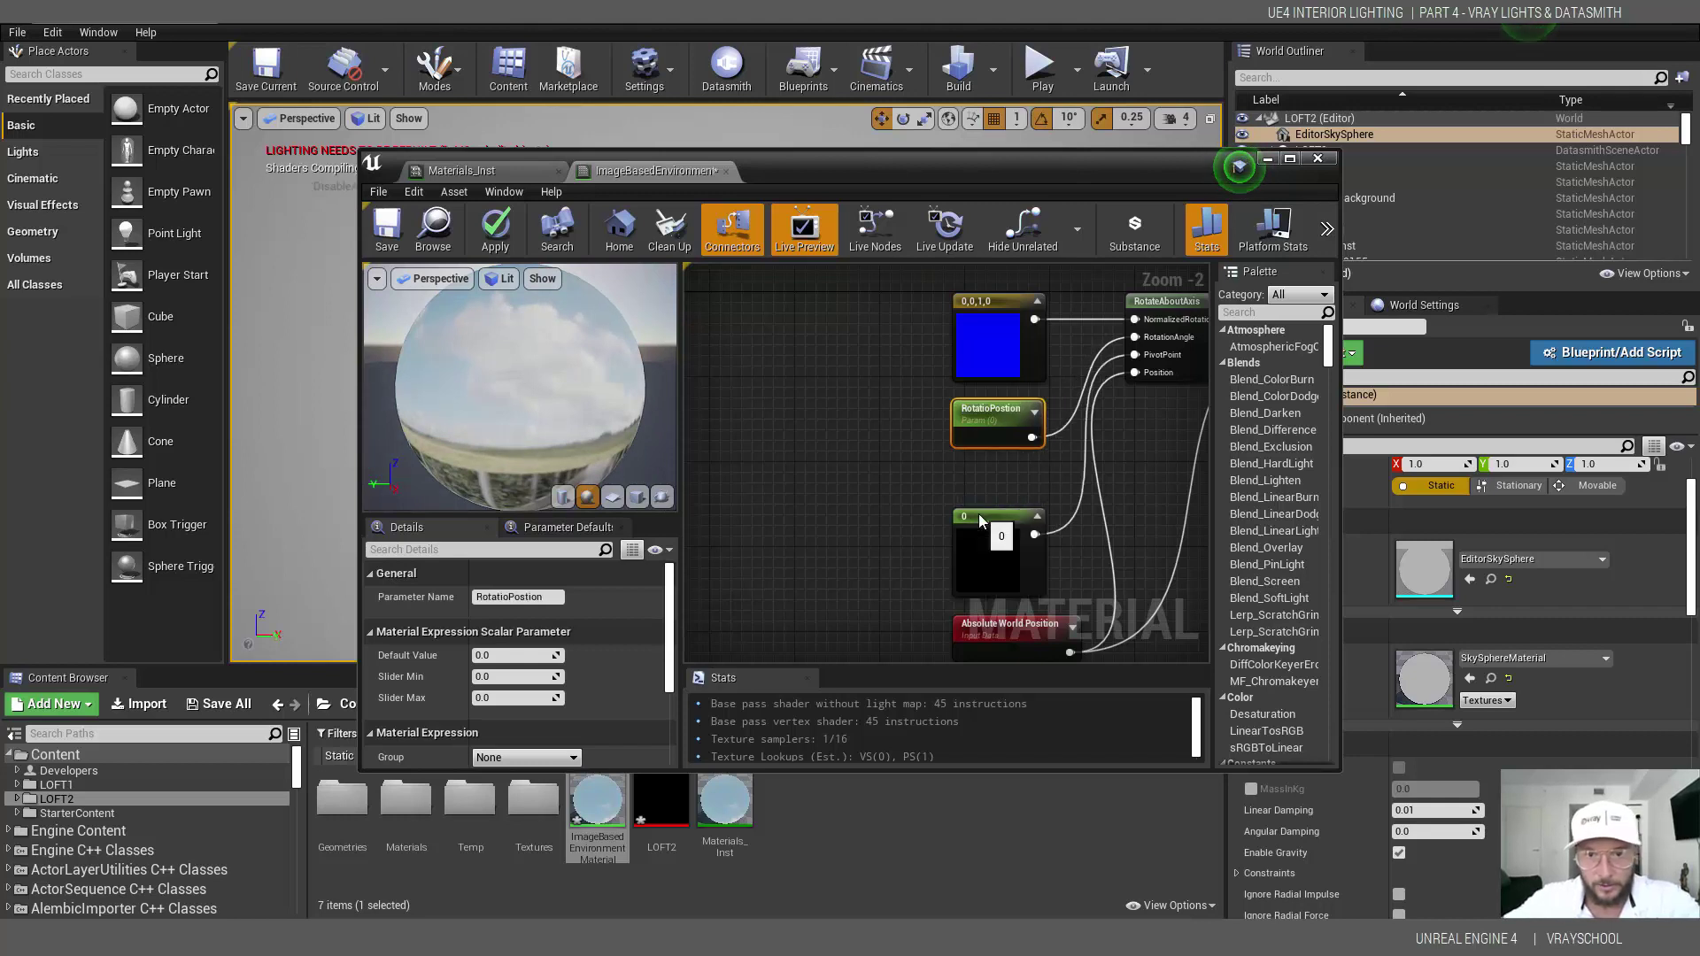
- Convert the constant feeding RotateAboutAxis's PivotPoint into a parameter named RotationAngle and save the material
{"action": "right_click", "coordinate": [1033, 520]}
{"action": "left_click", "coordinate": [1075, 526]}
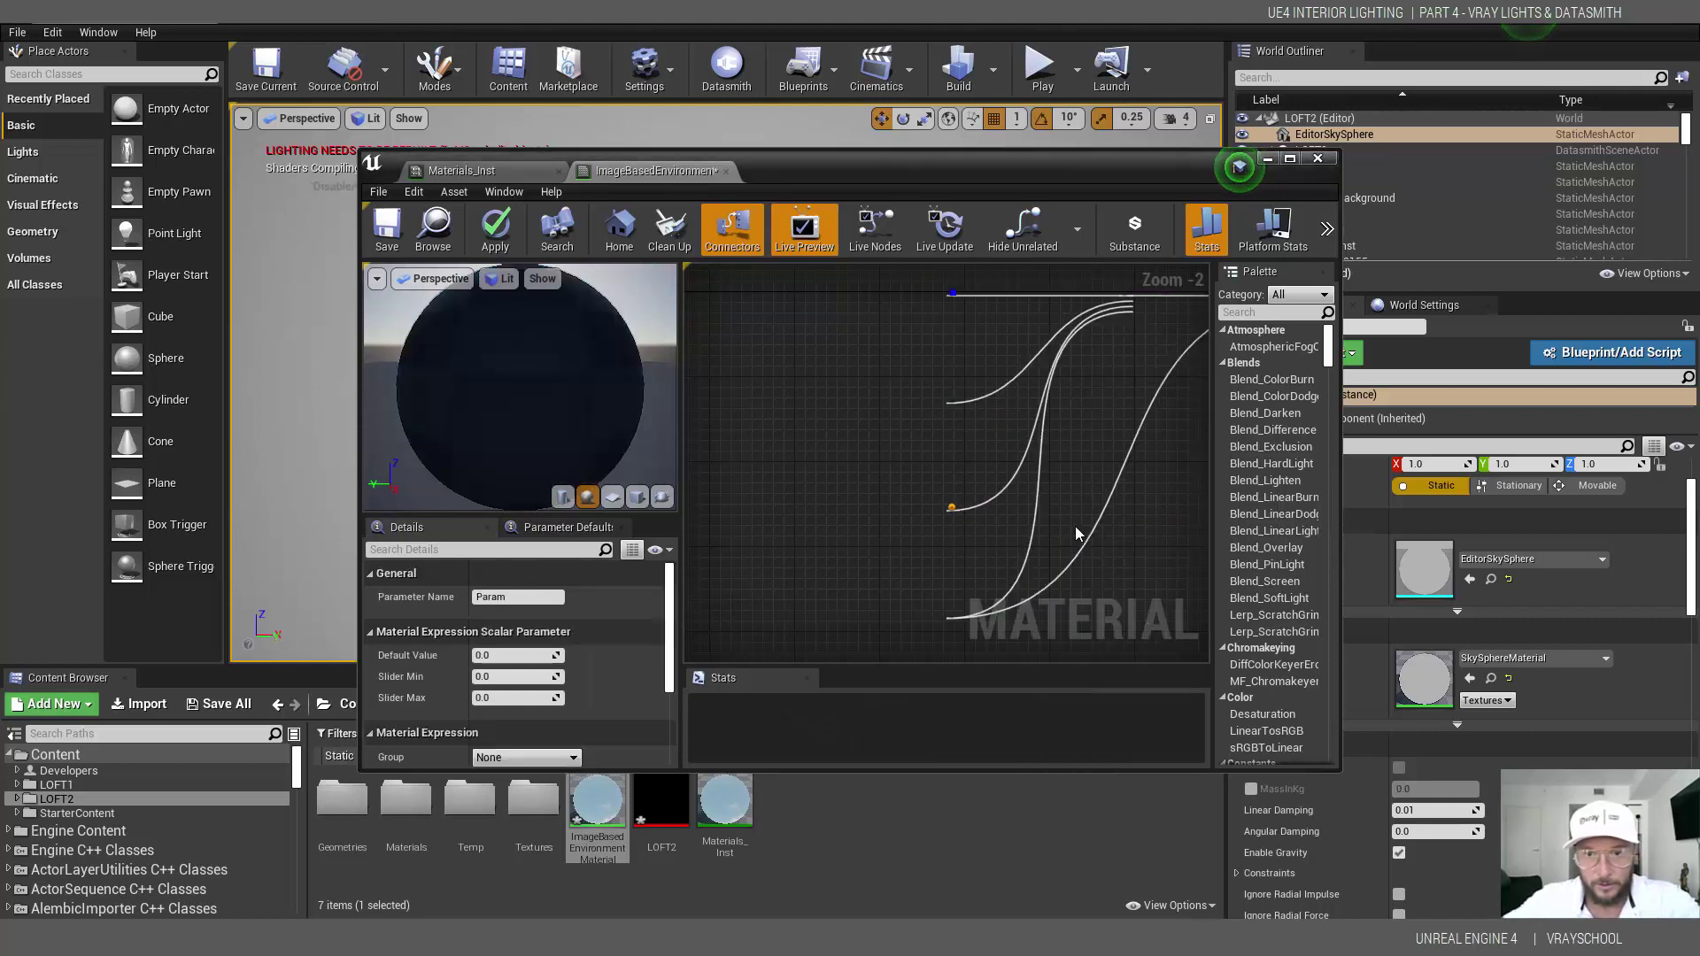
{"action": "type", "text": "Rotatio"}
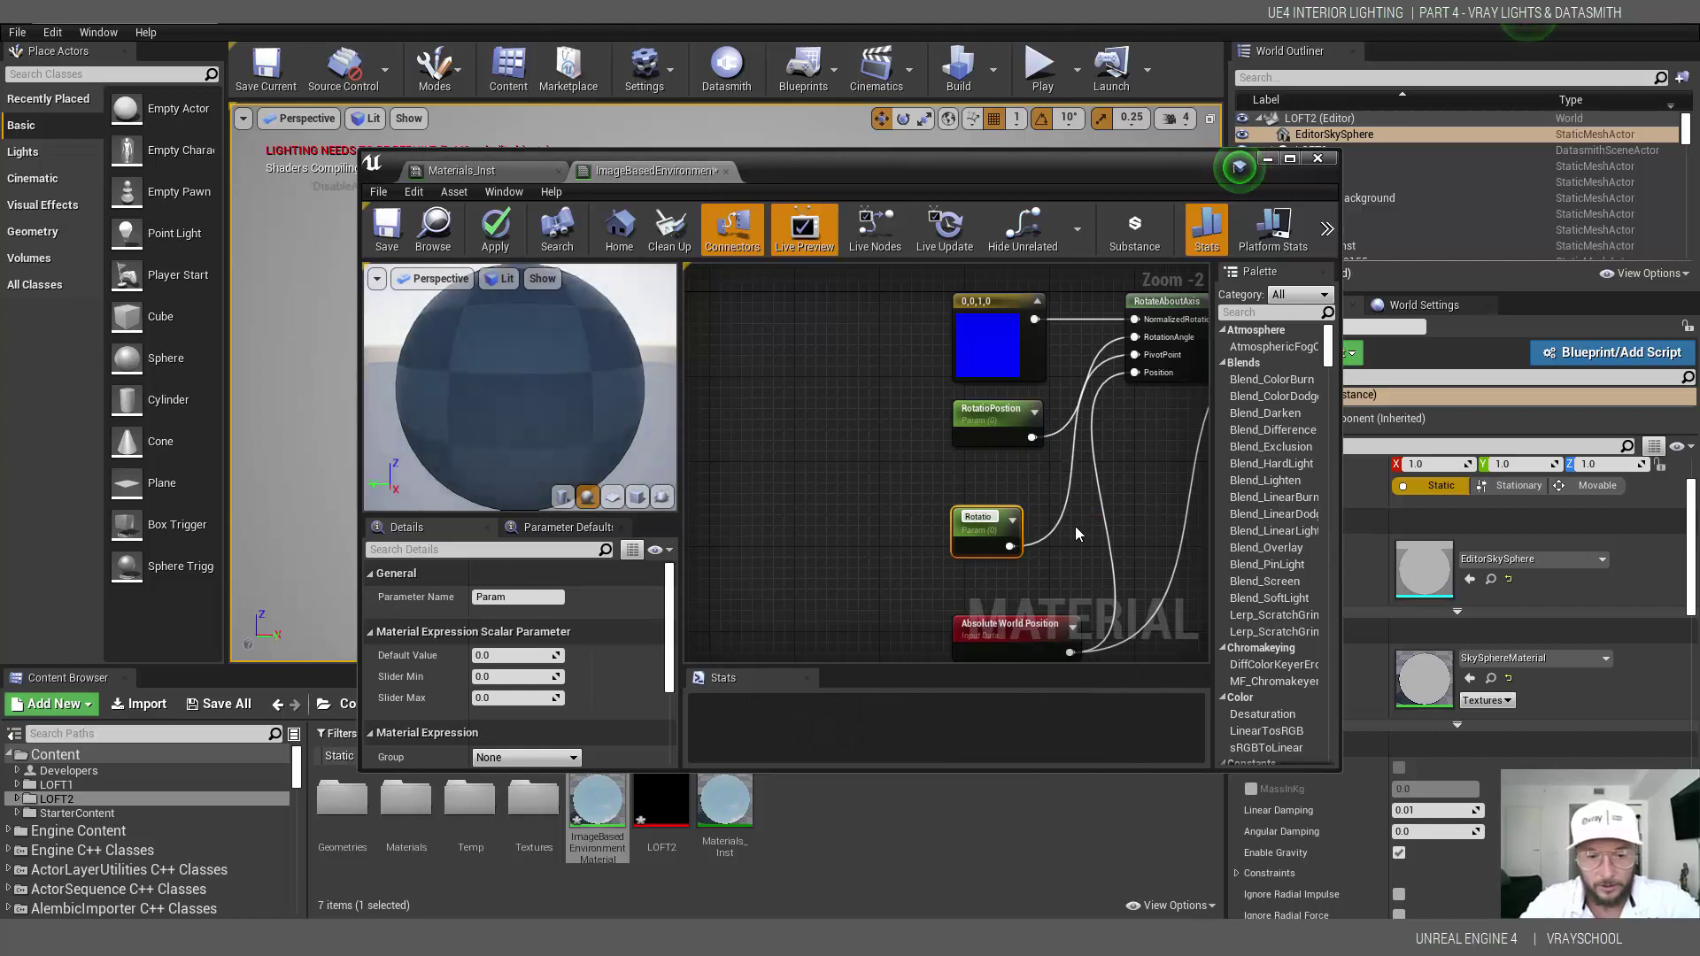
{"action": "type", "text": "nAngle"}
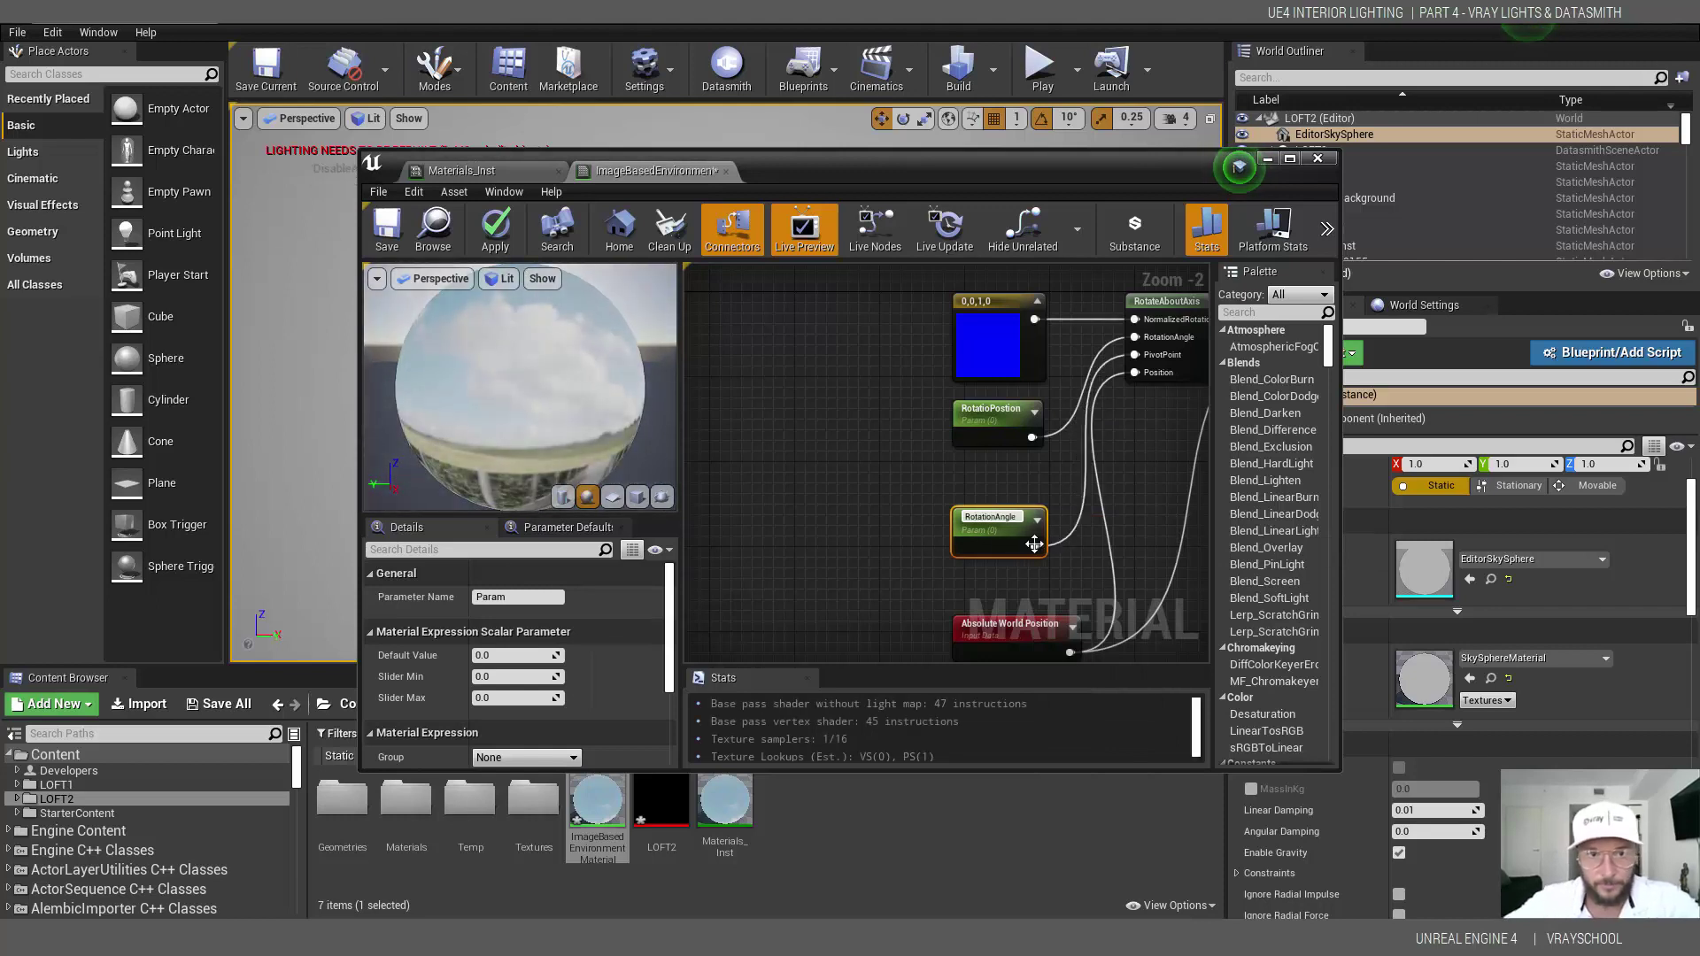
{"action": "left_click", "coordinate": [873, 459]}
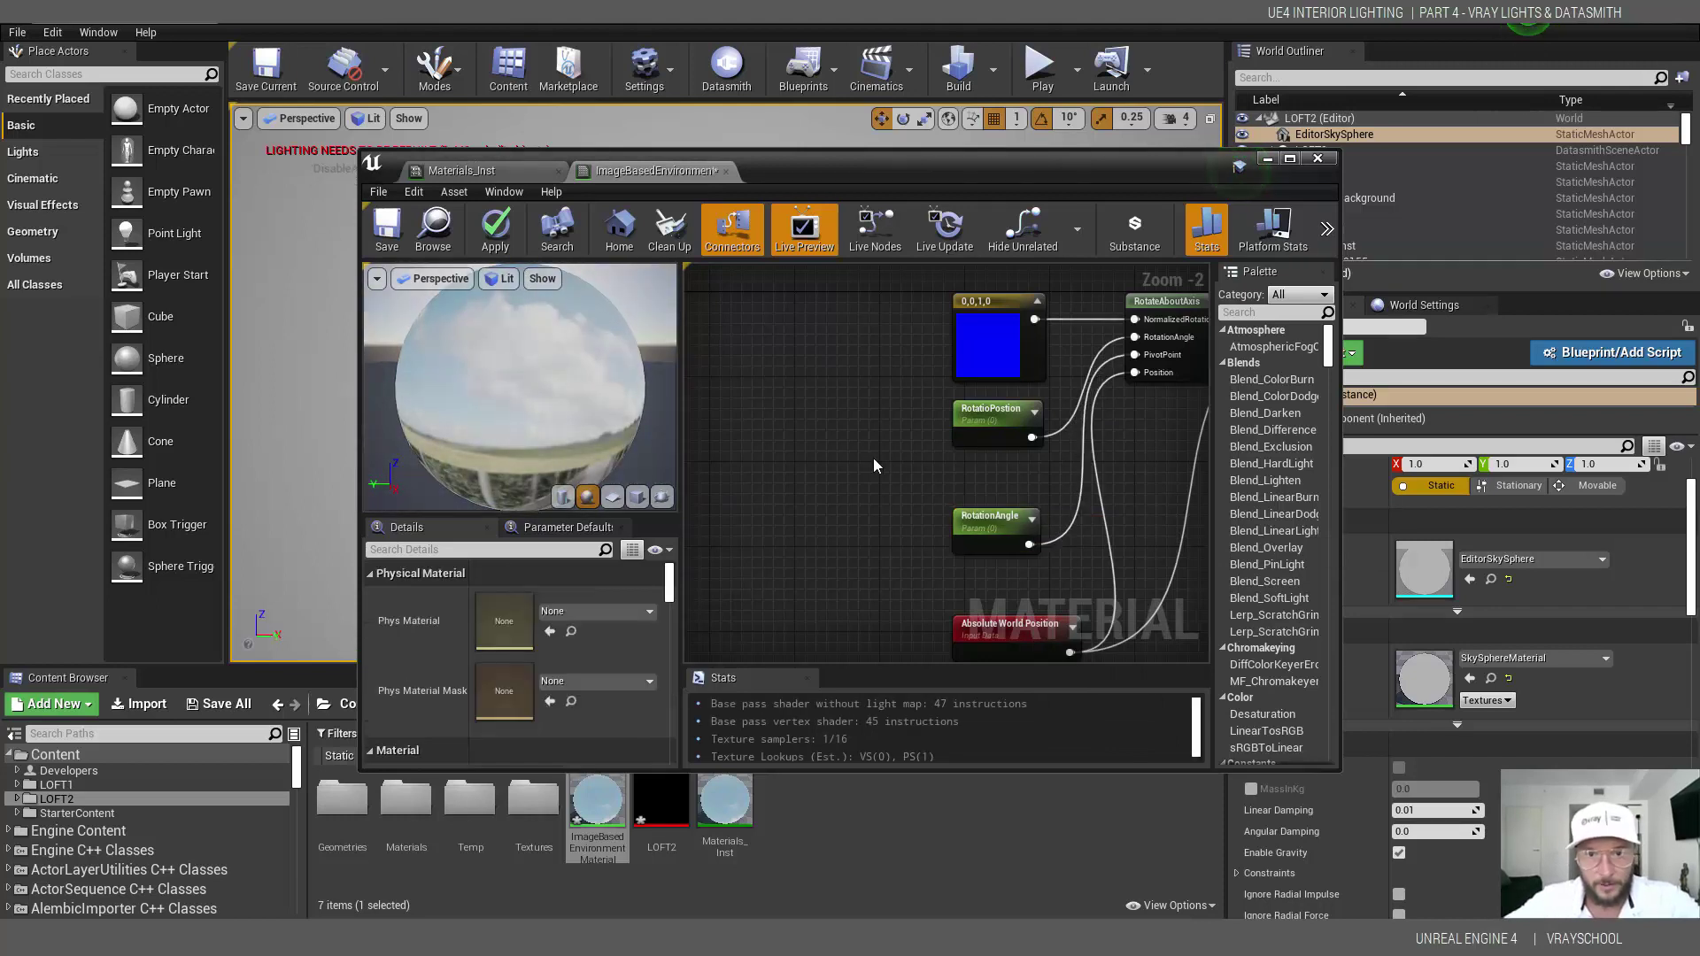
{"action": "left_click", "coordinate": [386, 229]}
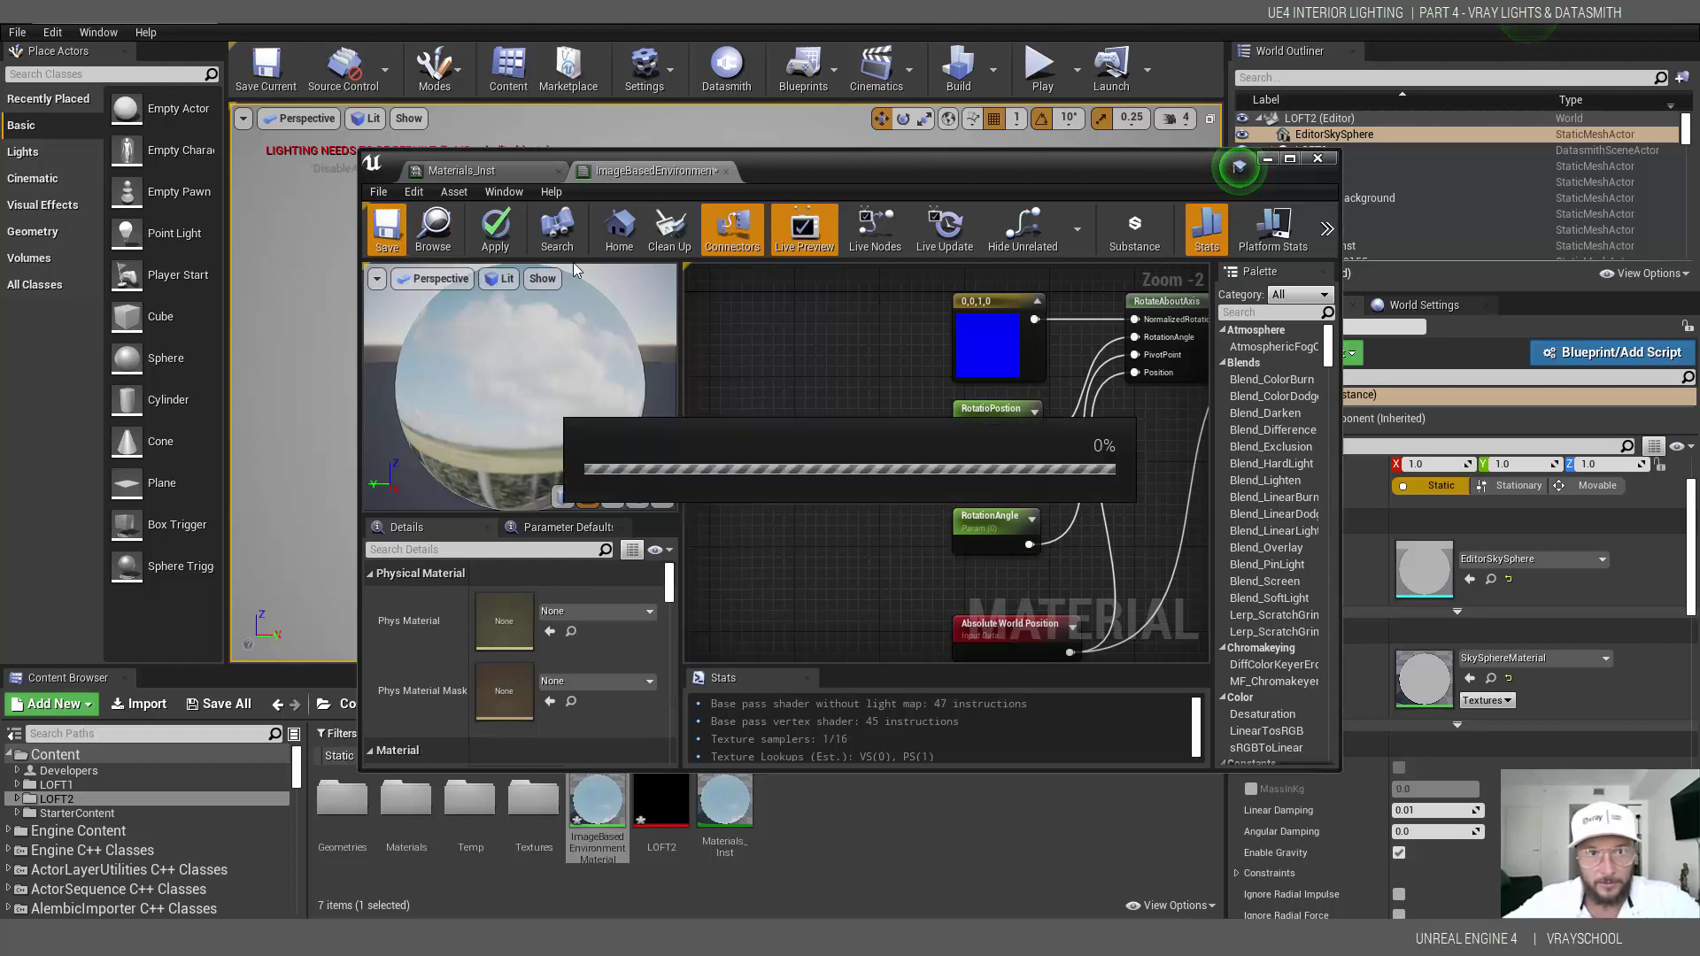
- Enable the RotationAngle and RotatioPostion scalar overrides in the Materials_Inst material instance
{"action": "left_click", "coordinate": [511, 174]}
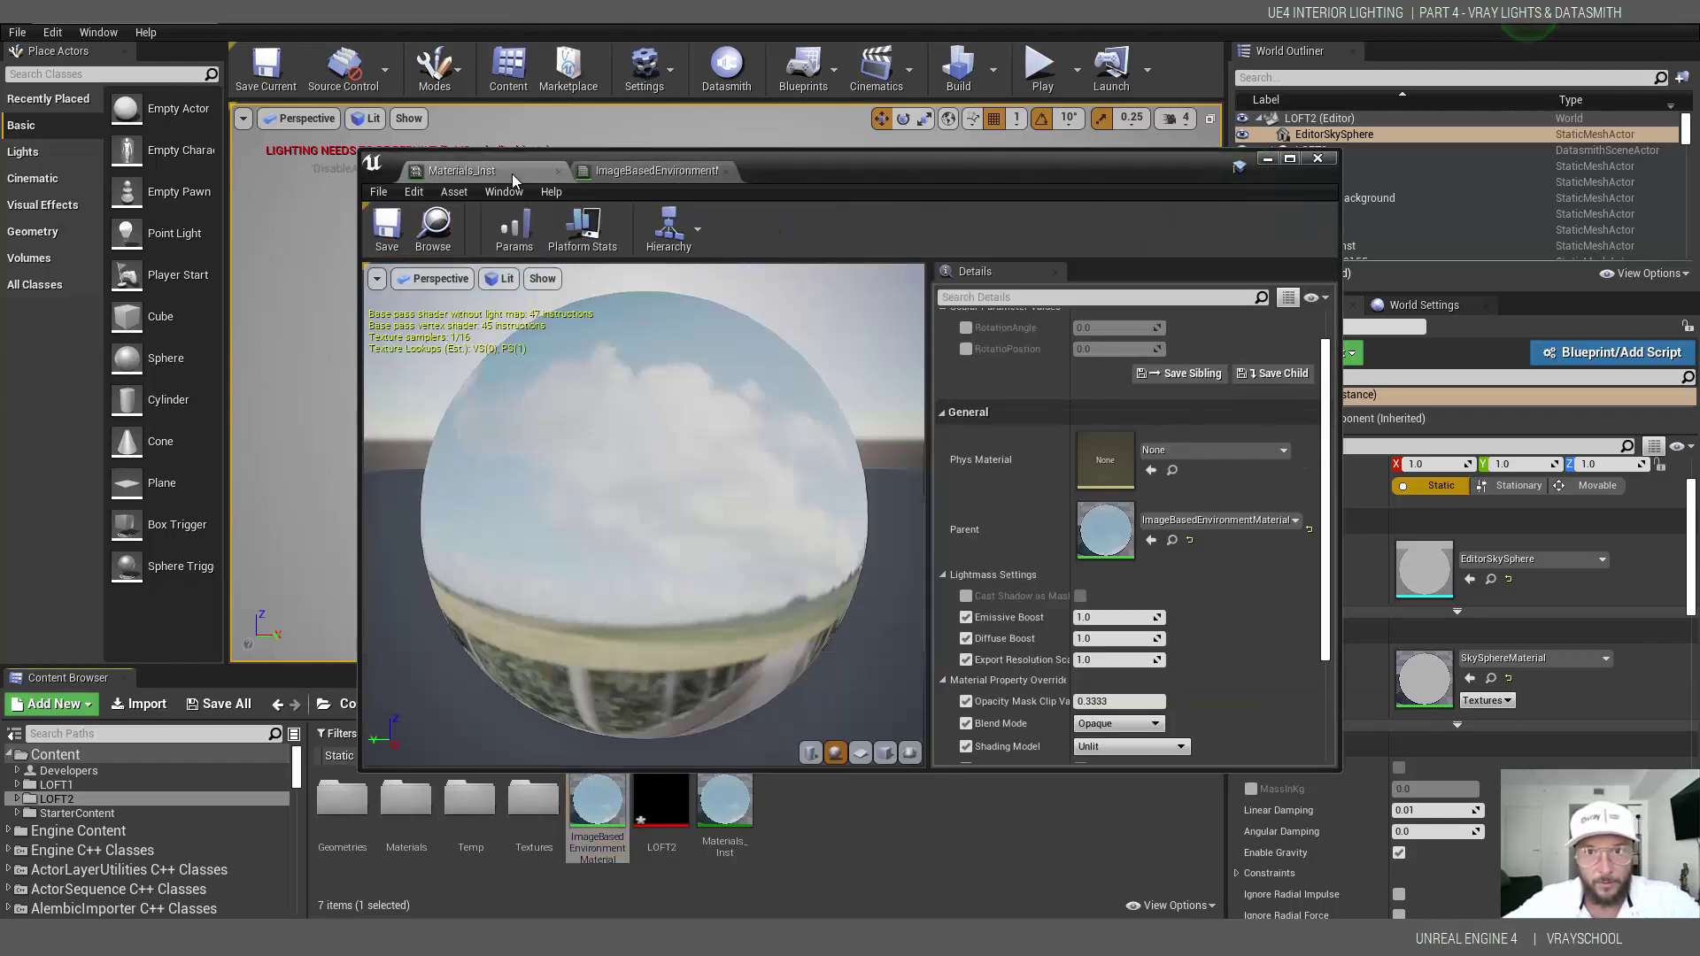
{"action": "scroll", "coordinate": [1325, 404], "scroll_direction": "up", "scroll_amount": 1}
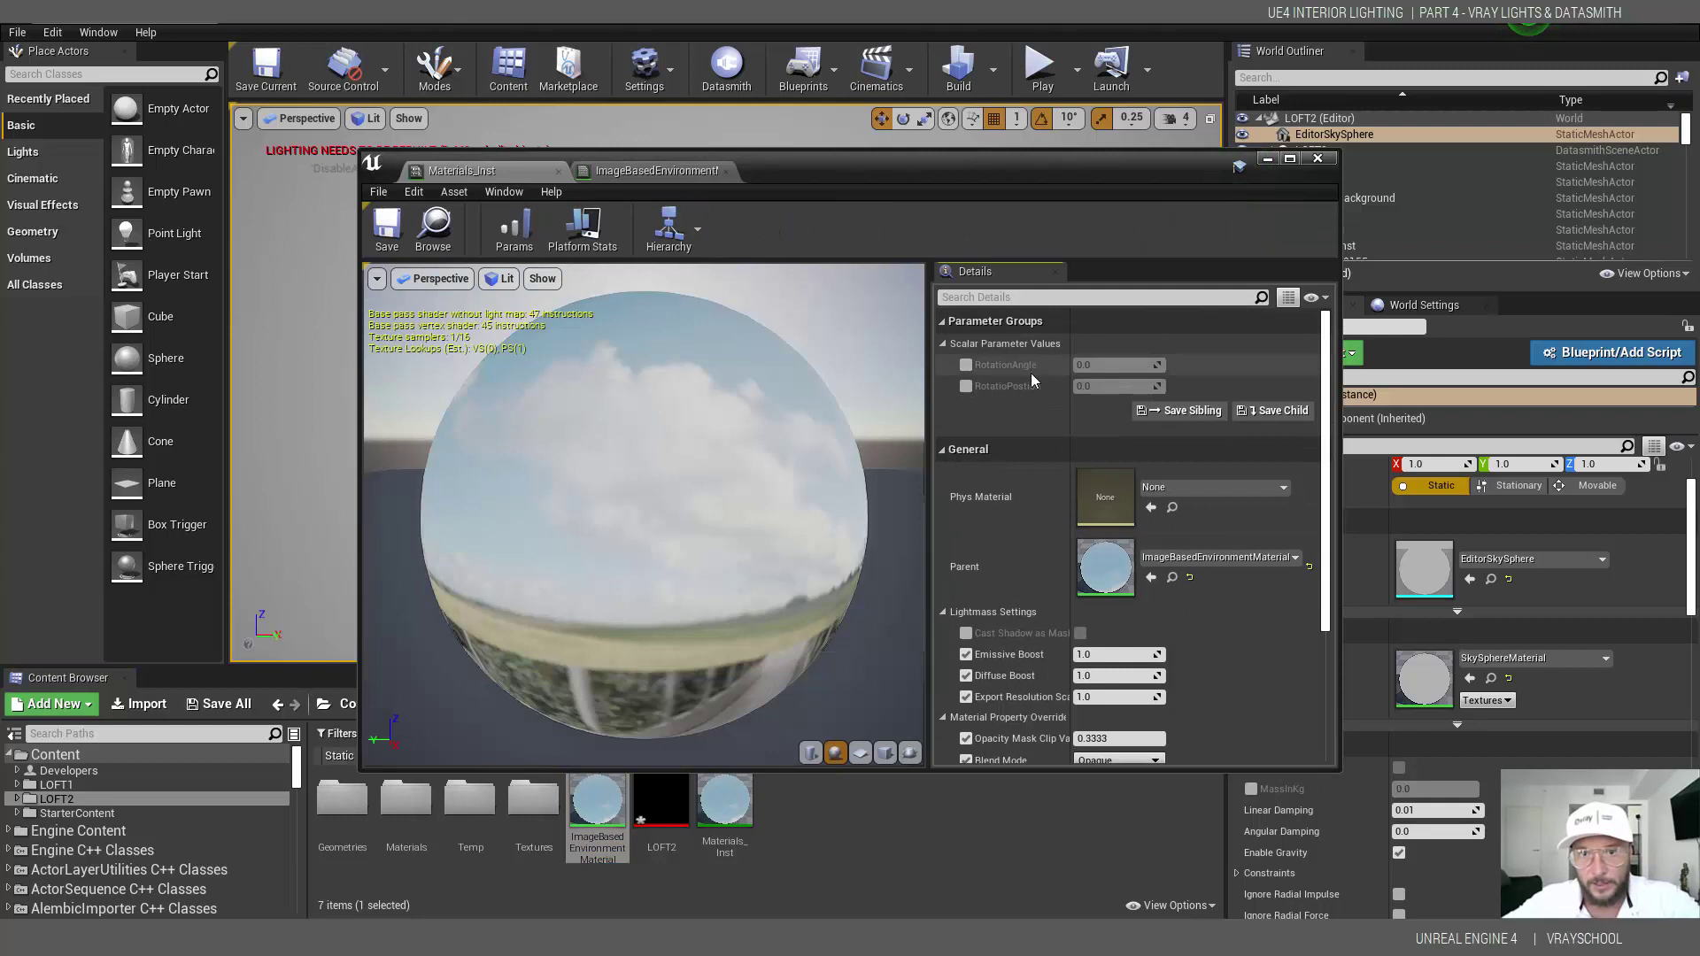
{"action": "left_click", "coordinate": [967, 365]}
{"action": "left_click", "coordinate": [967, 386]}
- Try out both rotation parameters, leaving RotationAngle reset to 0.0 and RotatioPostion at about -0.419
{"action": "mouse_move", "coordinate": [1109, 386]}
{"action": "left_mouse_down"}
{"action": "mouse_move", "coordinate": [1080, 386]}
{"action": "mouse_move", "coordinate": [1117, 366]}
{"action": "left_mouse_up"}
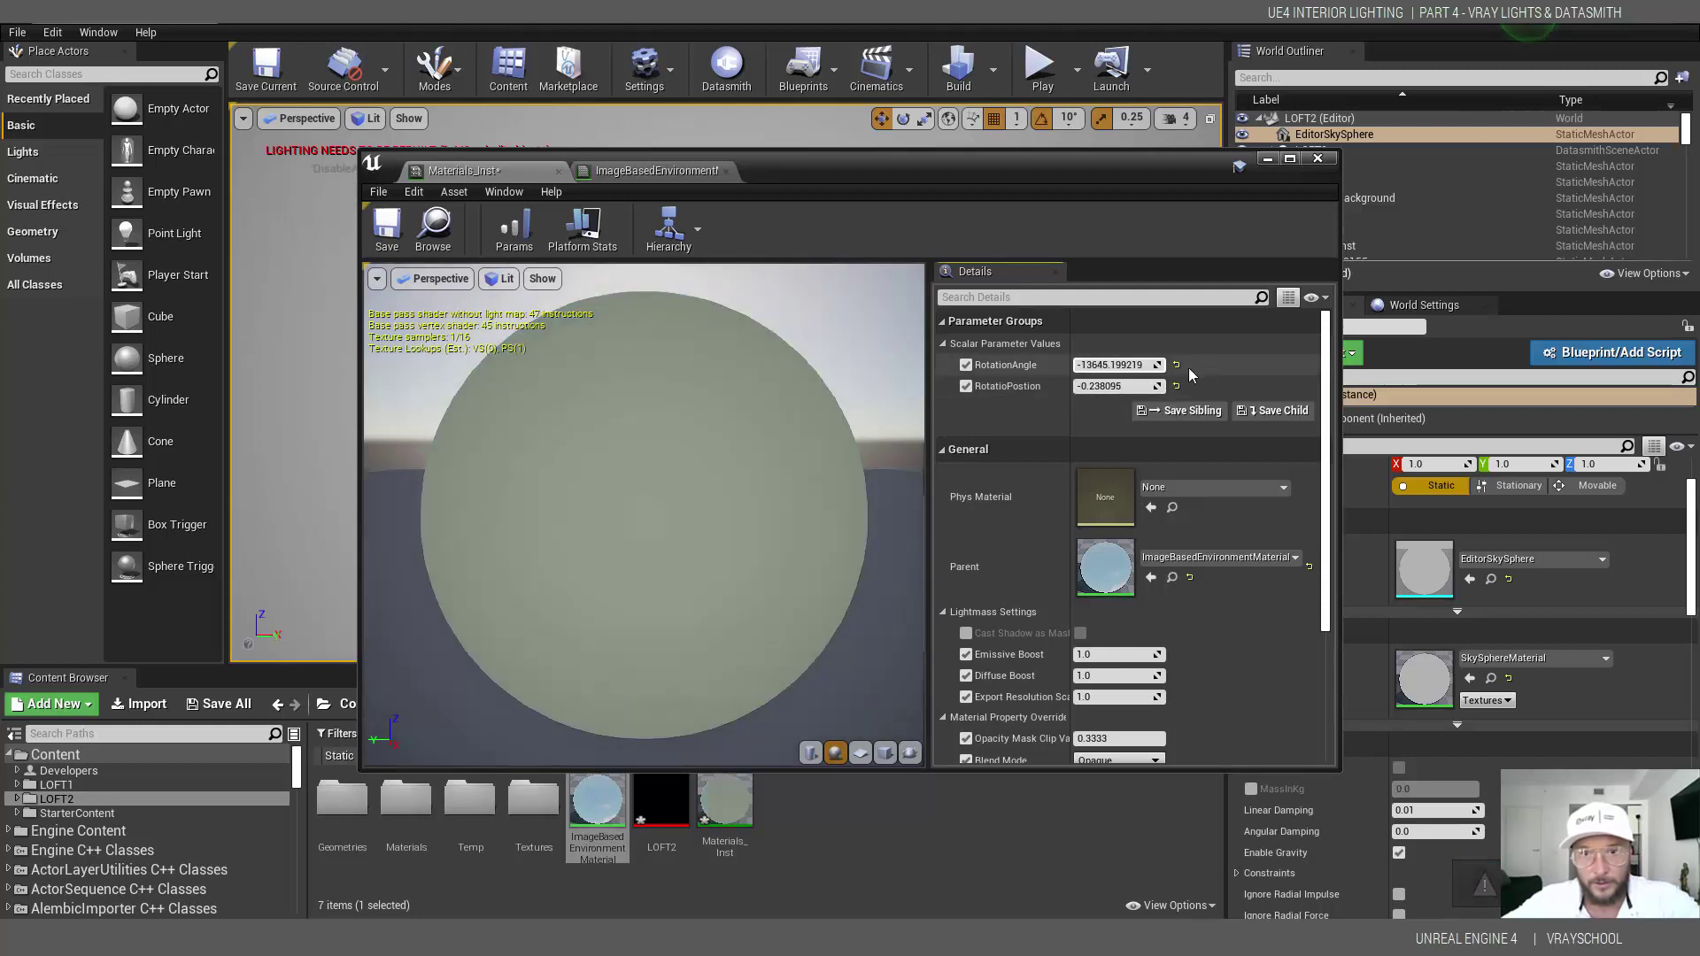
{"action": "left_click", "coordinate": [1176, 365]}
{"action": "mouse_move", "coordinate": [1111, 366]}
{"action": "left_mouse_down"}
{"action": "mouse_move", "coordinate": [1151, 366]}
{"action": "mouse_move", "coordinate": [1095, 366]}
{"action": "mouse_move", "coordinate": [1095, 390]}
{"action": "left_mouse_up"}
{"action": "key", "text": "ctrl+z"}
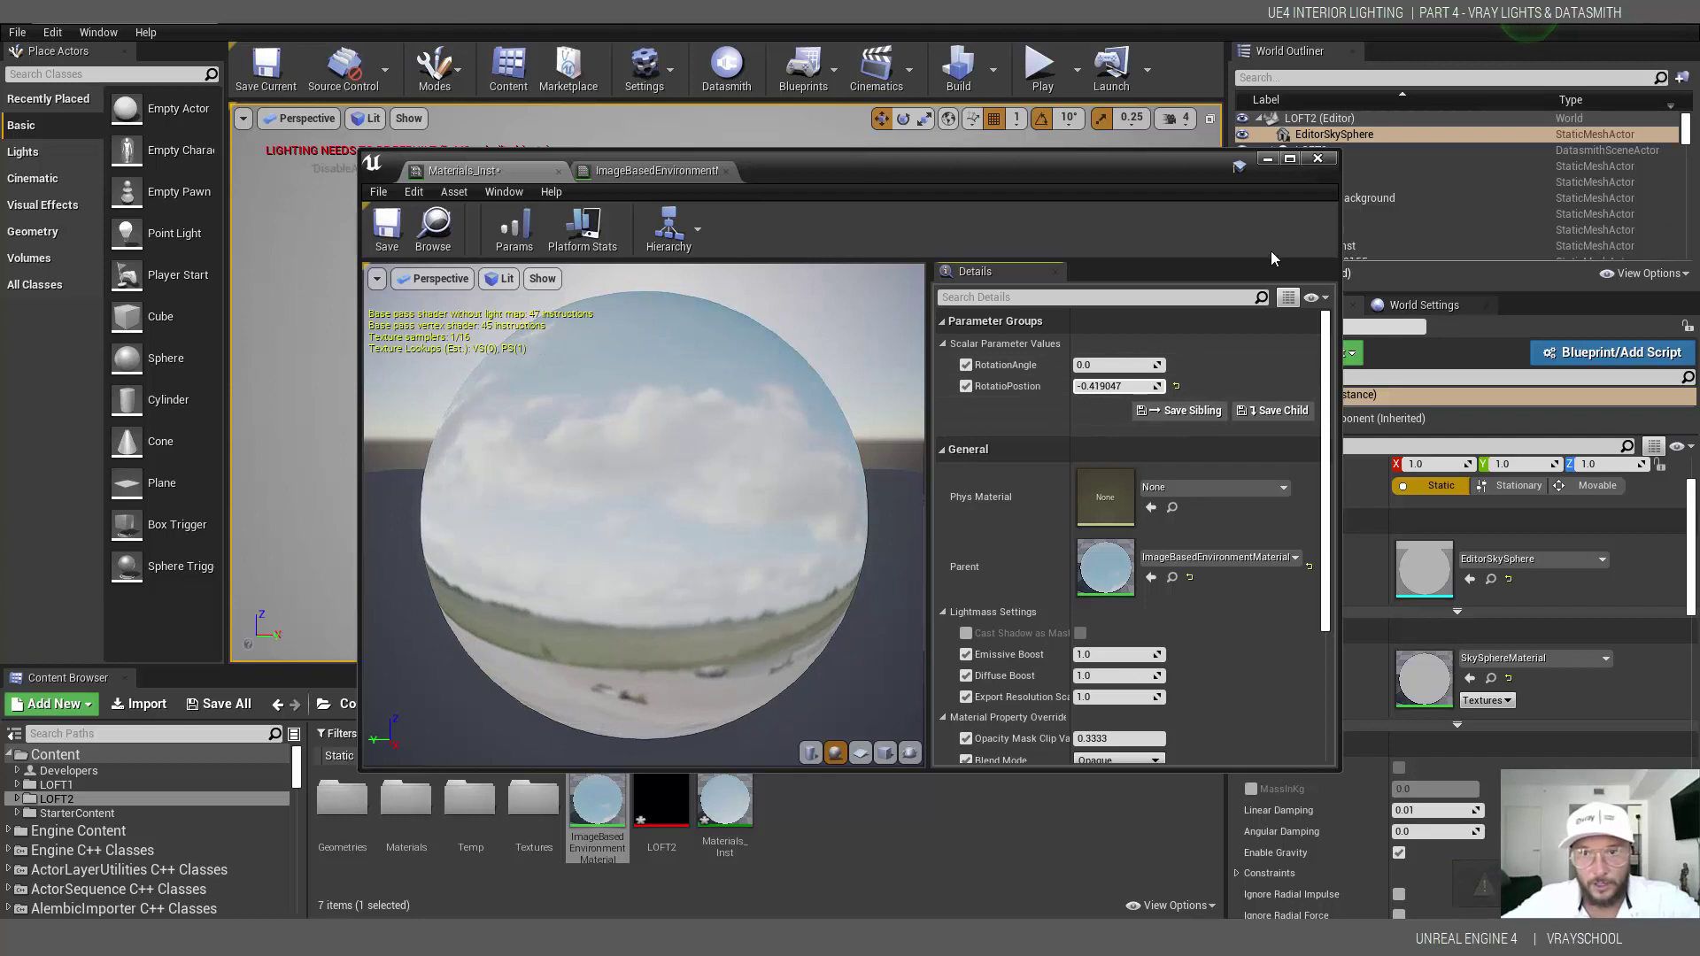
- Save the material instance and close its editor, applying the pending changes to ImageBasedEnvironmentMaterial
{"action": "left_click_drag", "start_coordinate": [882, 168], "coordinate": [1114, 245]}
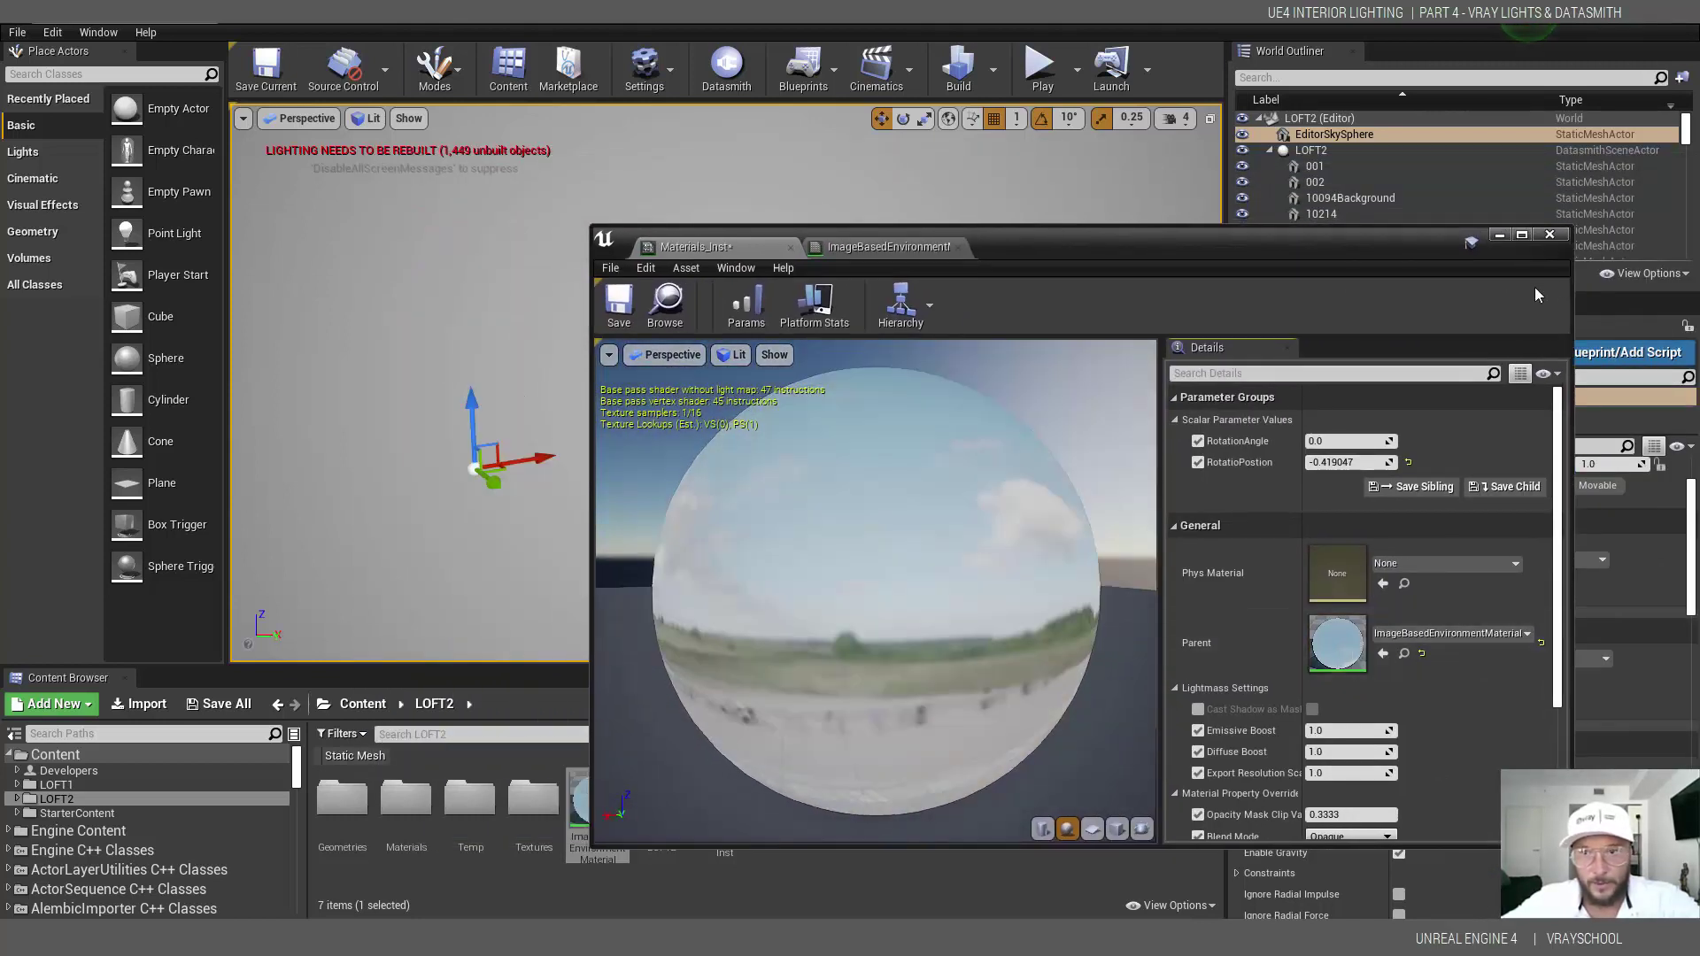
{"action": "left_click", "coordinate": [619, 304]}
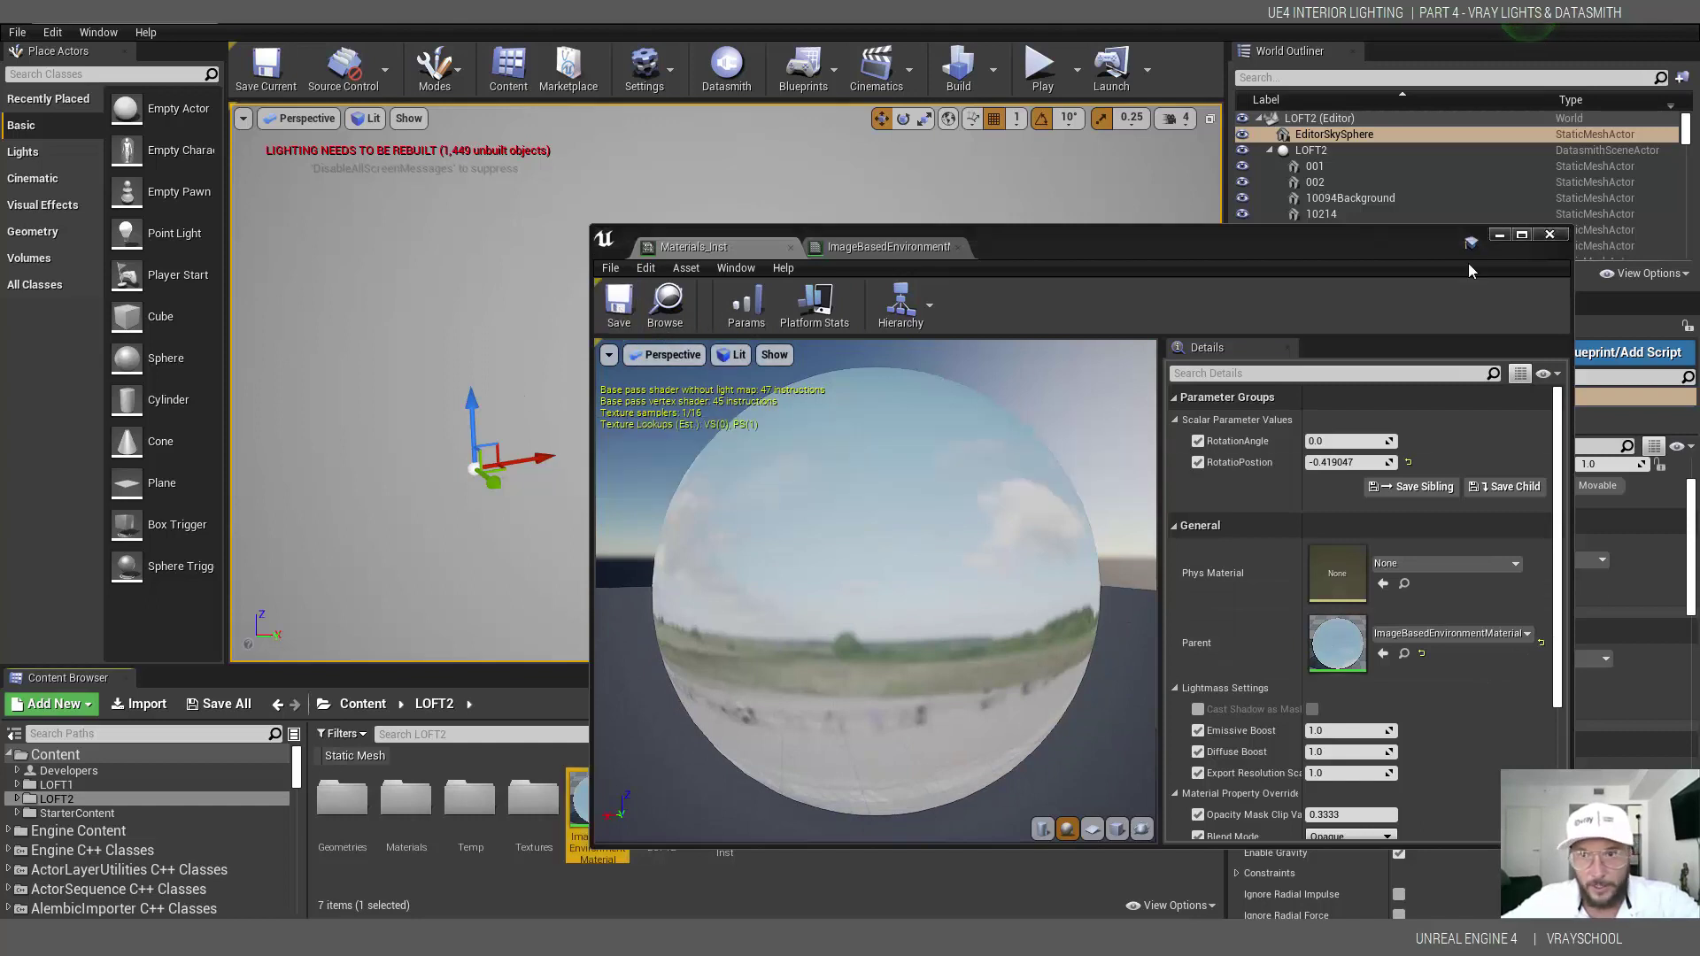
{"action": "left_click", "coordinate": [1548, 235]}
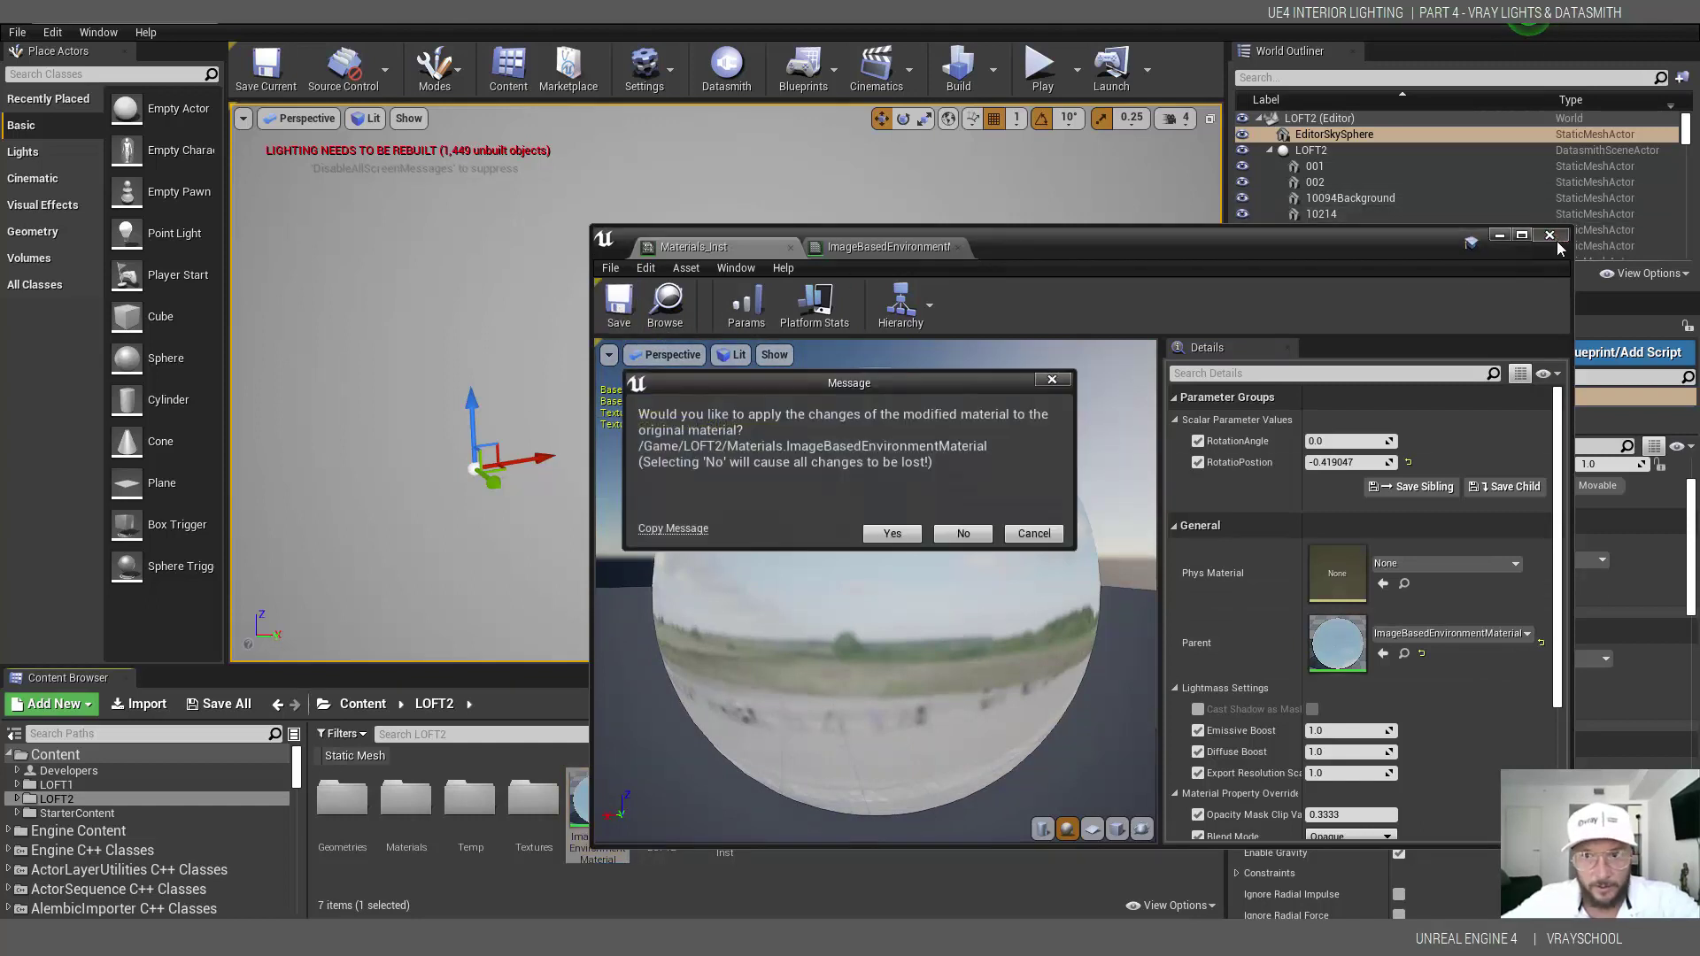
{"action": "left_click", "coordinate": [892, 534]}
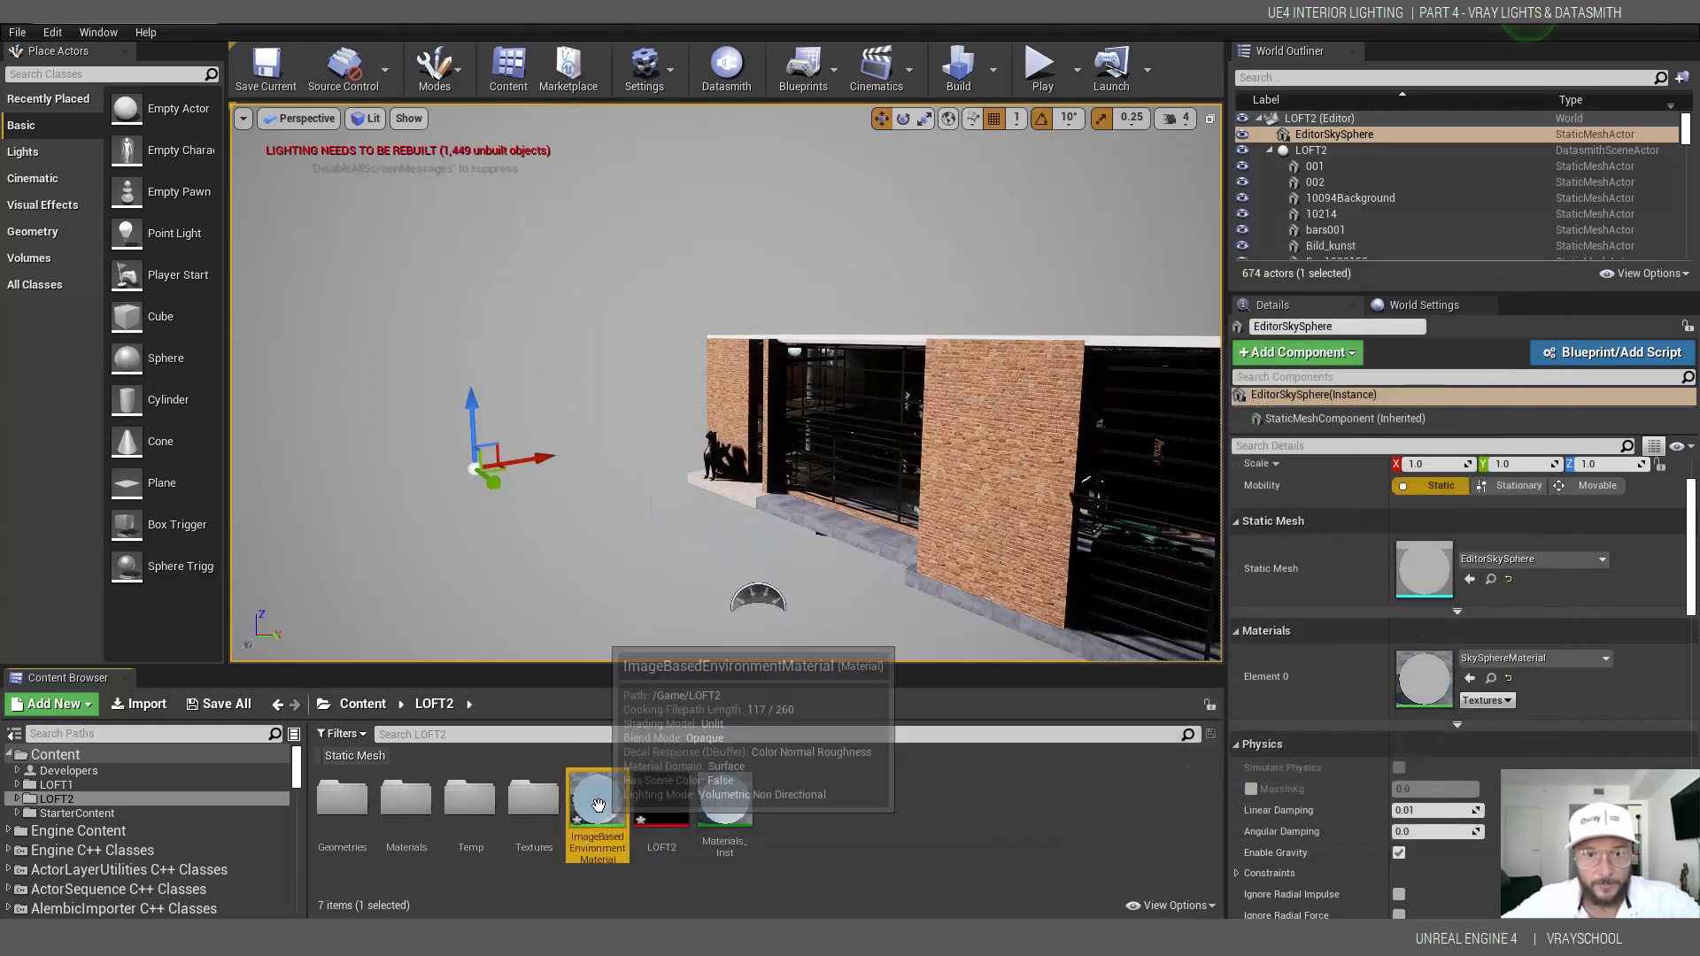
- Apply Materials_Inst to the EditorSkySphere in the level and frame the sphere
{"action": "left_click", "coordinate": [724, 801]}
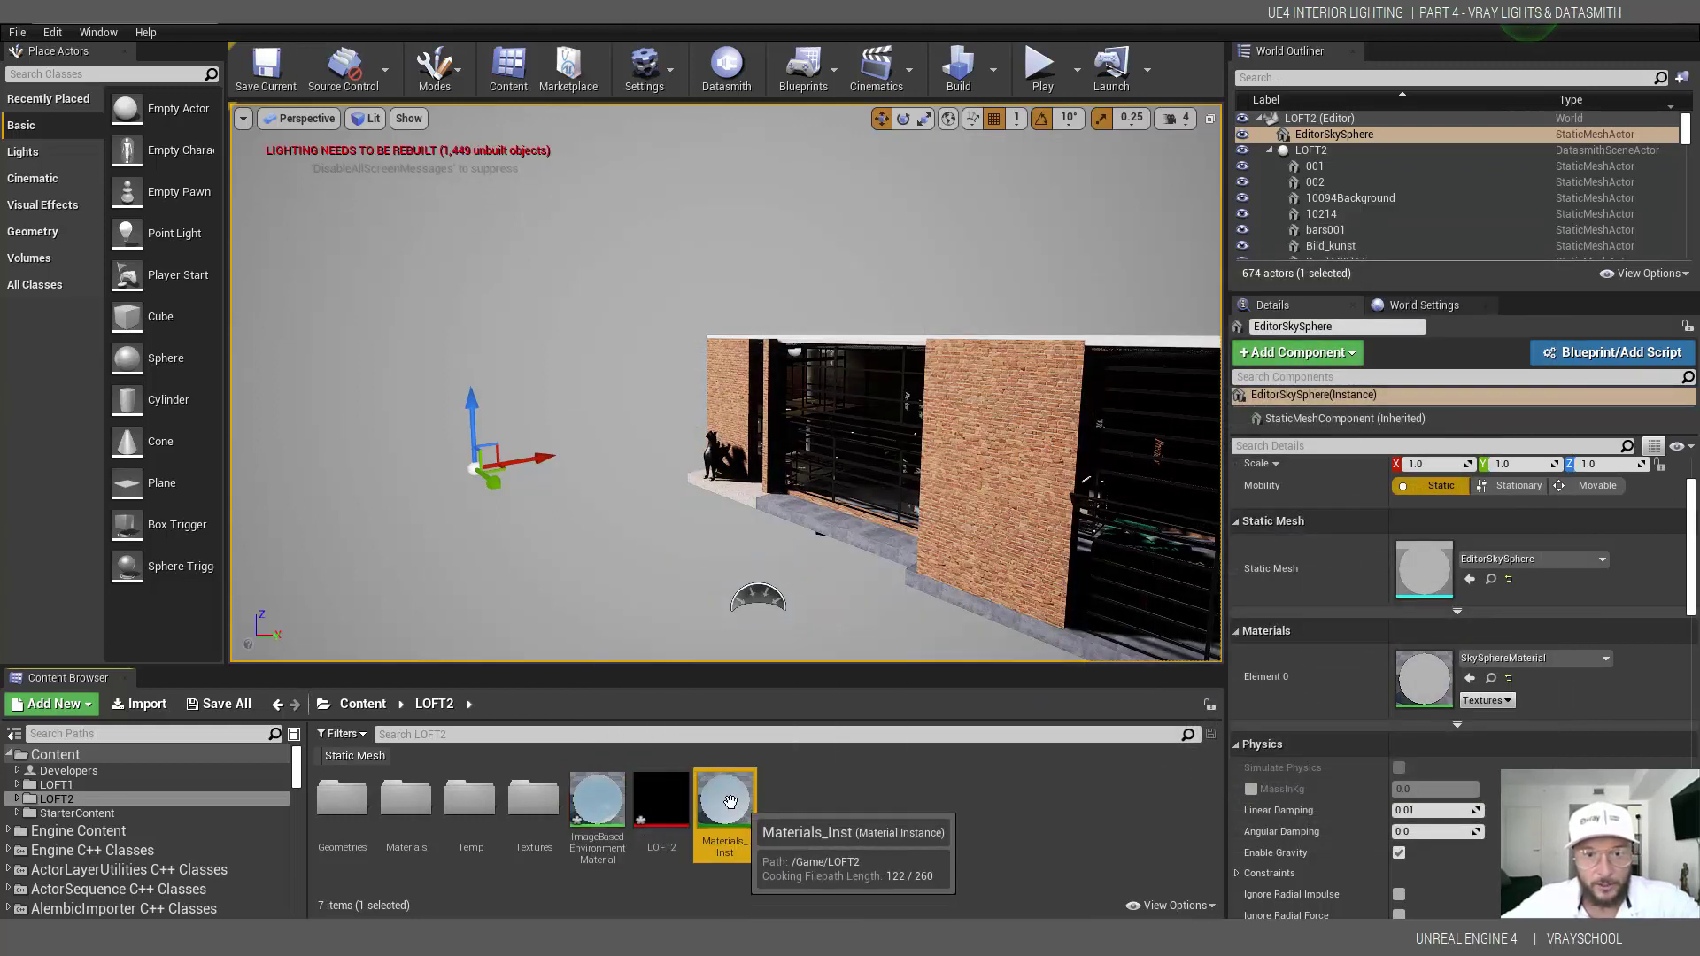
{"action": "left_click_drag", "start_coordinate": [725, 801], "coordinate": [434, 483]}
{"action": "left_click_drag", "start_coordinate": [944, 555], "coordinate": [996, 558], "text": "alt"}
{"action": "right_click_drag", "start_coordinate": [945, 555], "coordinate": [1085, 547]}
{"action": "key", "text": "f"}
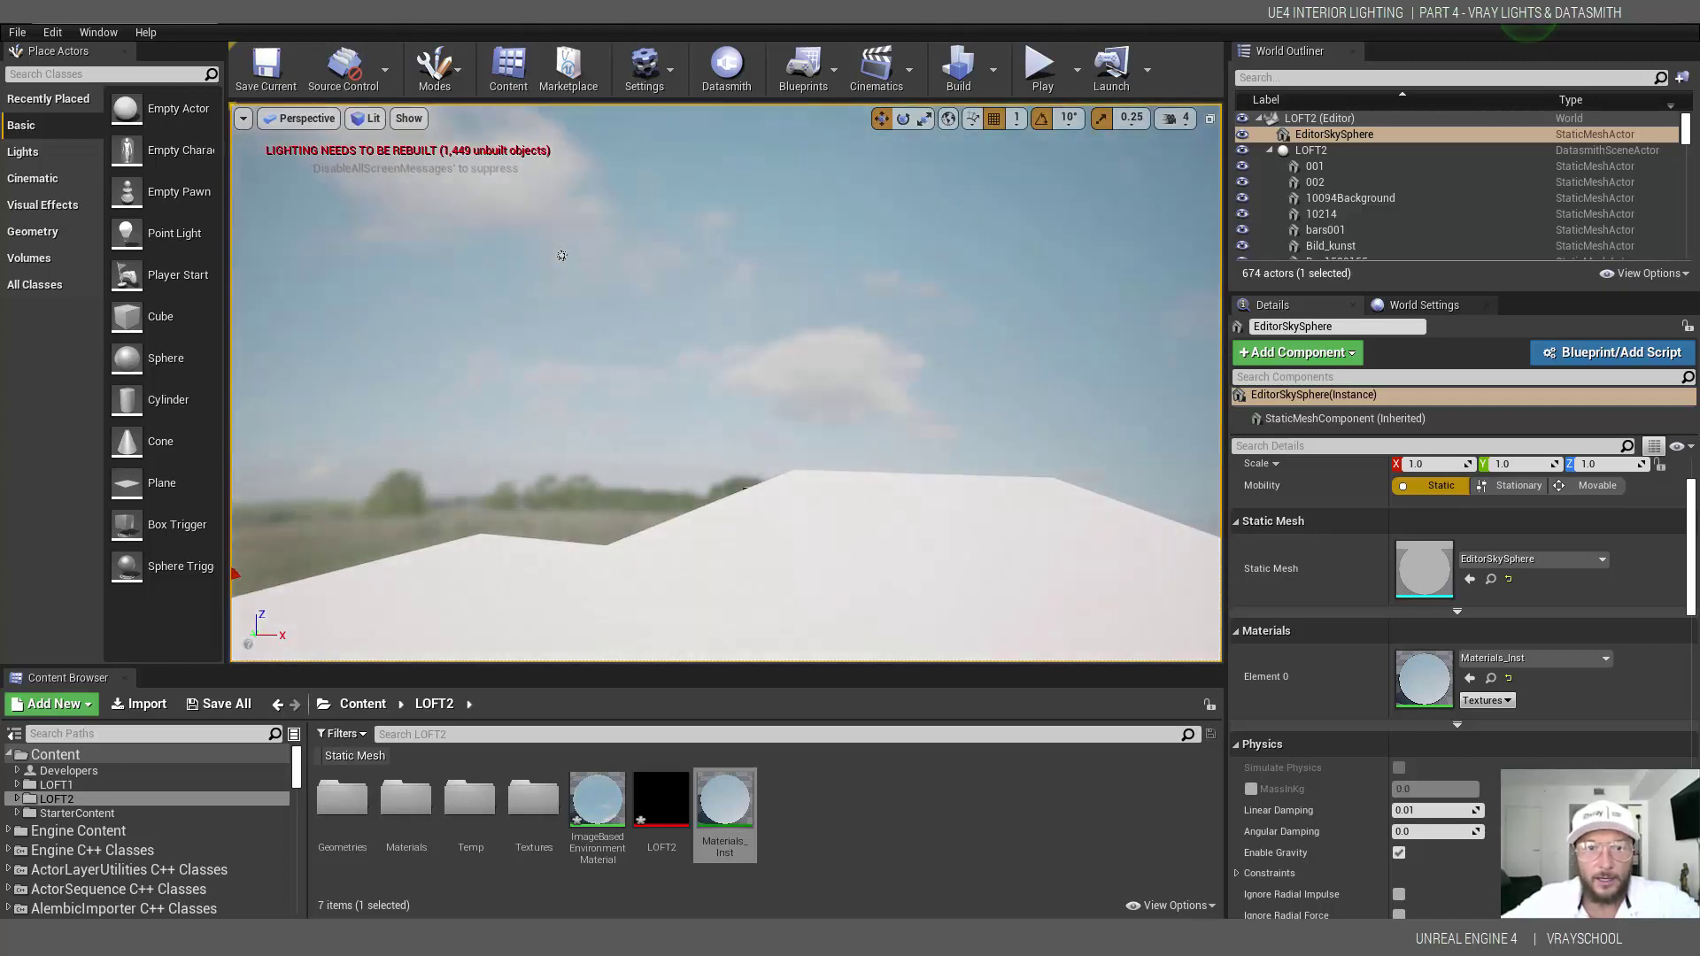
- Switch the sky sphere's transform gizmo to Rotate
{"action": "middle_click_drag", "start_coordinate": [880, 513], "coordinate": [877, 486]}
{"action": "left_click_drag", "start_coordinate": [877, 486], "coordinate": [863, 507], "text": "alt"}
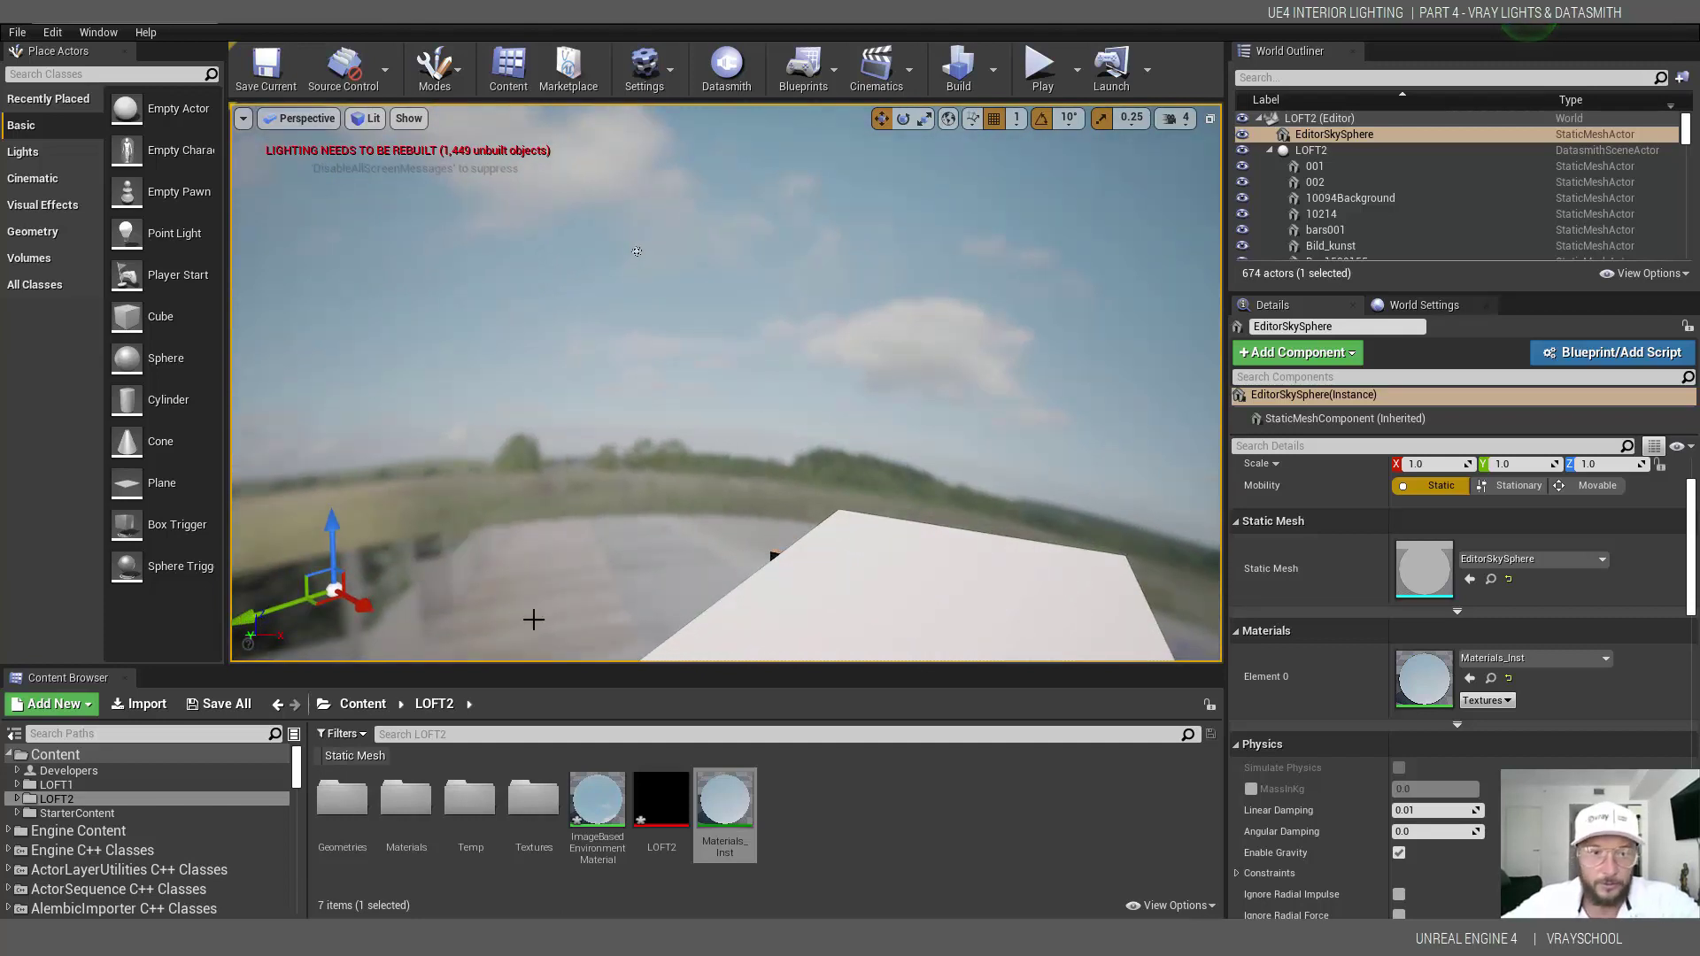
{"action": "left_click_drag", "start_coordinate": [361, 611], "coordinate": [771, 558], "text": "alt"}
{"action": "left_click_drag", "start_coordinate": [706, 650], "coordinate": [774, 467], "text": "alt"}
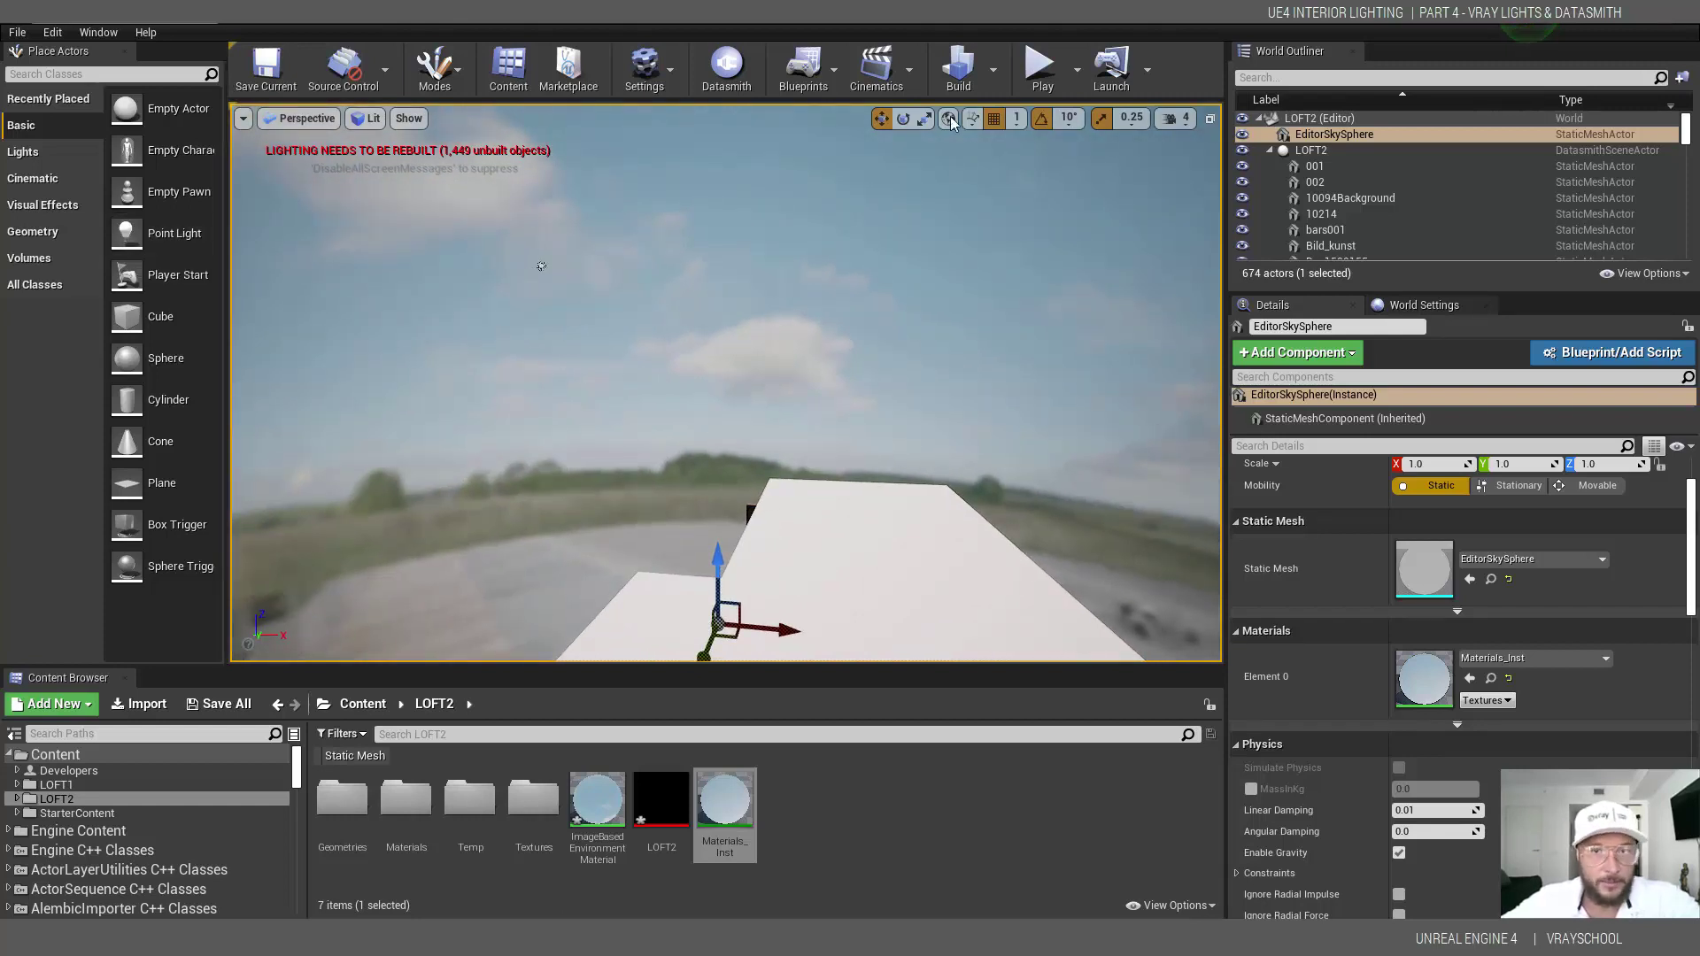
{"action": "left_click", "coordinate": [907, 119]}
{"action": "scroll", "coordinate": [825, 581], "scroll_direction": "down", "scroll_amount": 2}
{"action": "left_click_drag", "start_coordinate": [777, 629], "coordinate": [811, 636]}
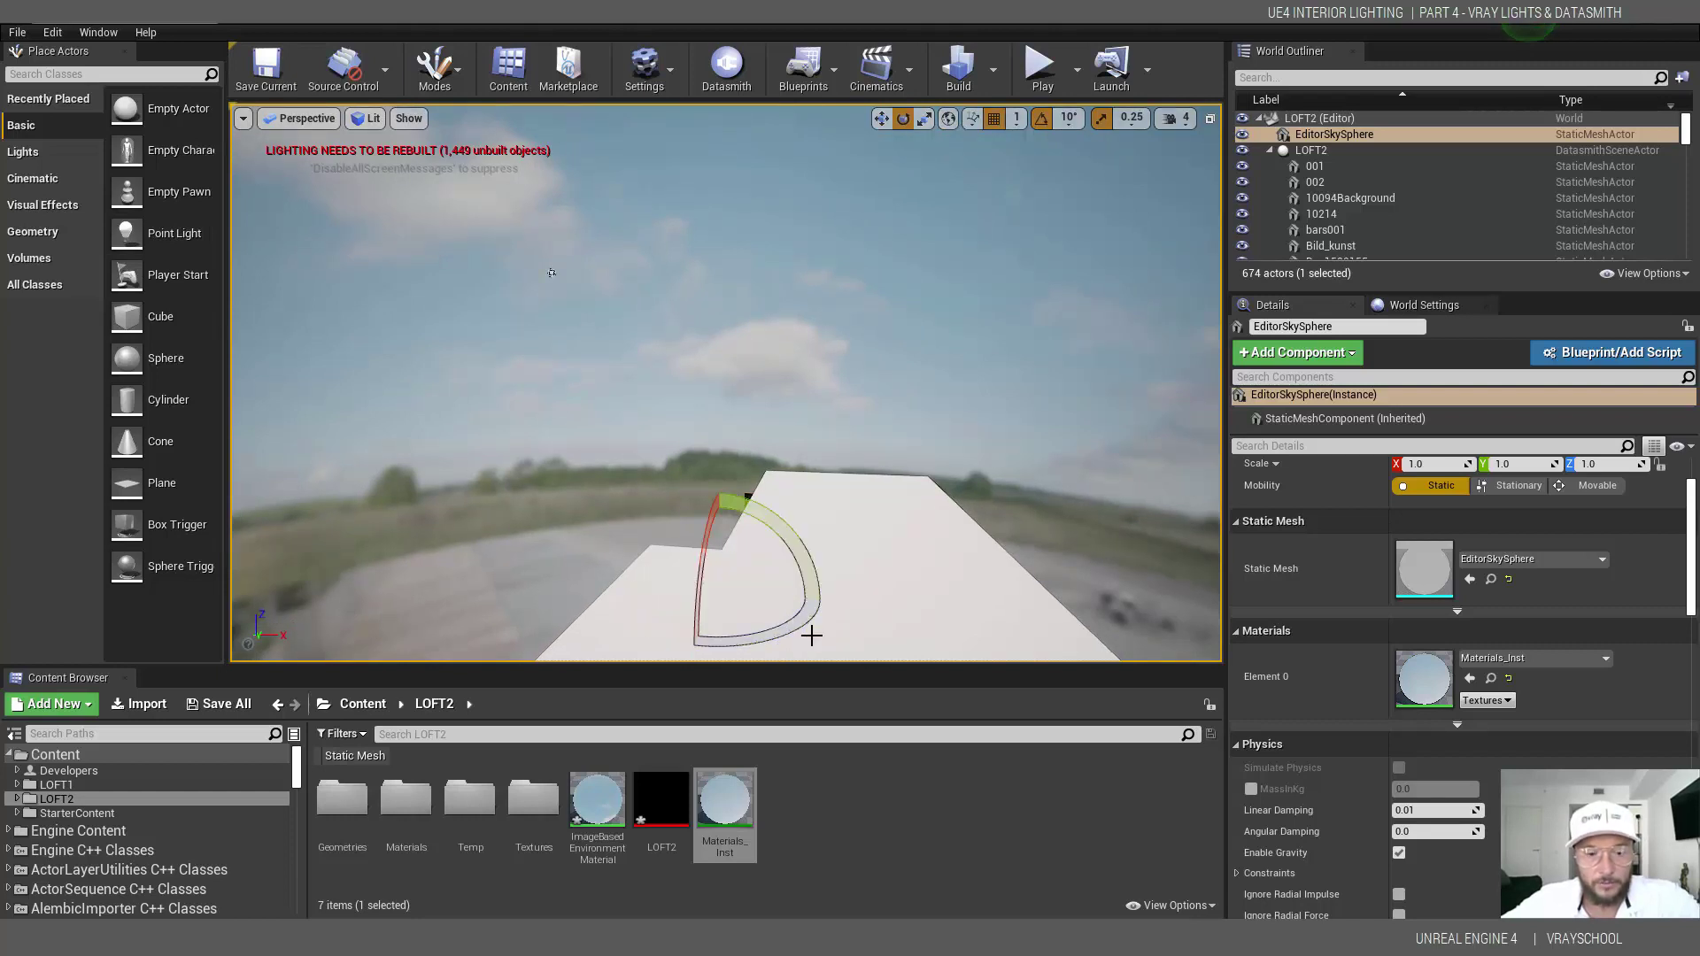
- Reopen Materials_Inst beside the level view and set RotatioPostion to about 0.095, checking the sky around the building
{"action": "double_click", "coordinate": [724, 804]}
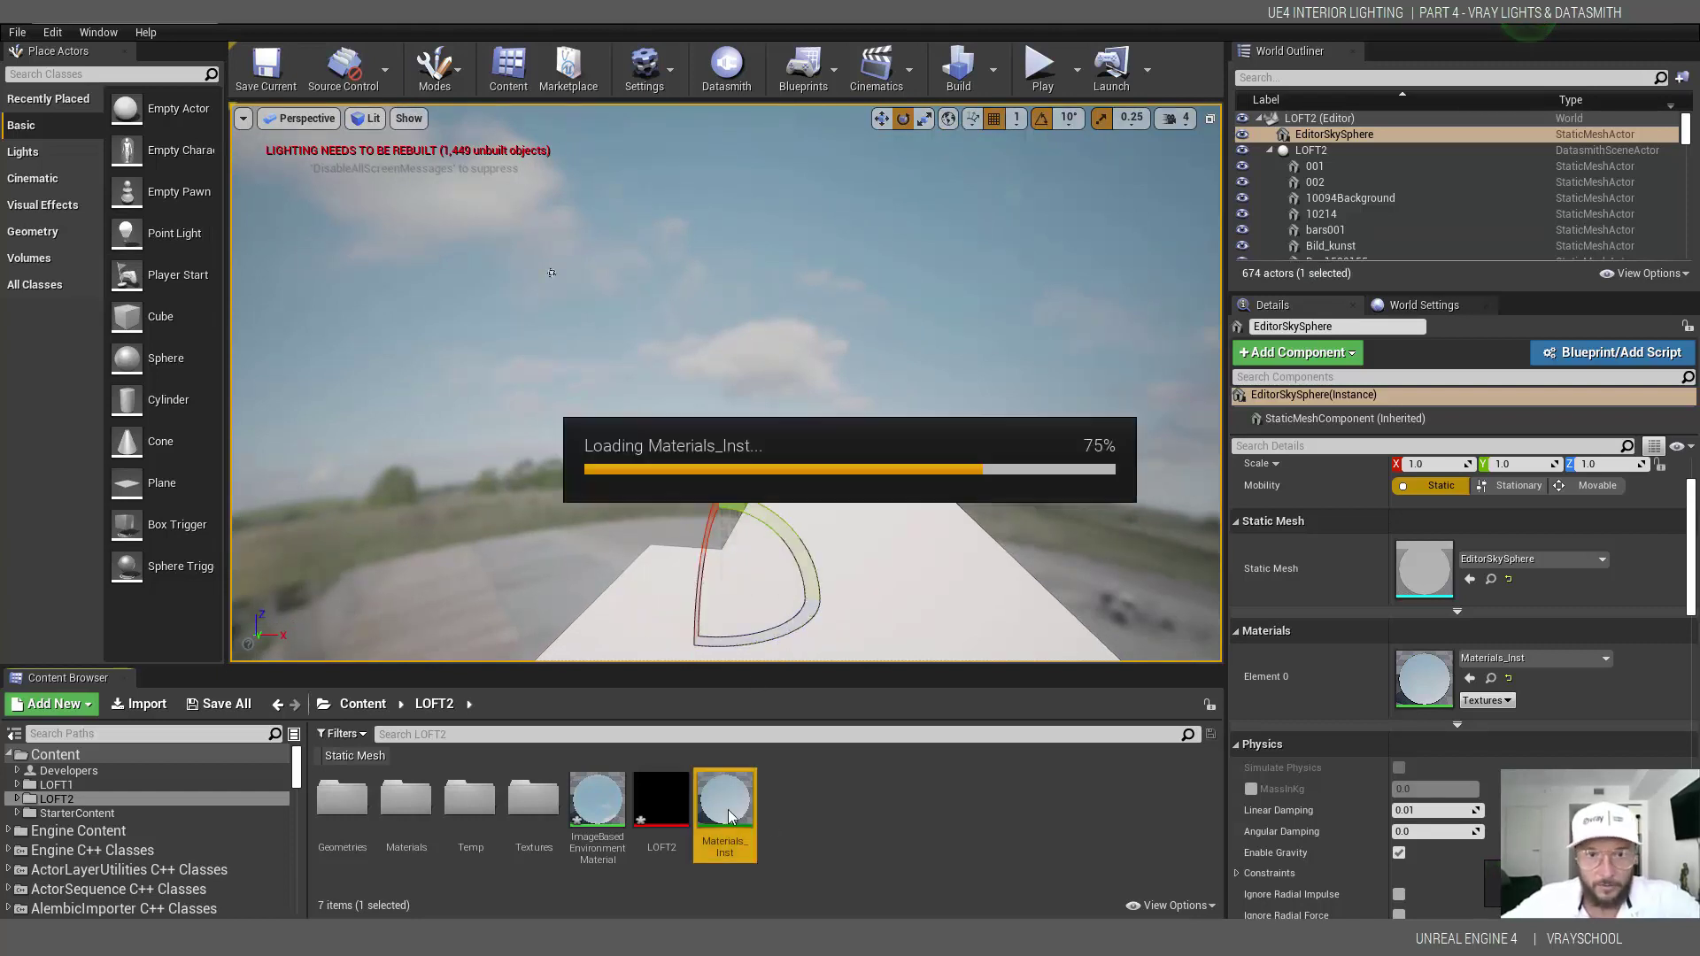
{"action": "left_click_drag", "start_coordinate": [1145, 252], "coordinate": [614, 679]}
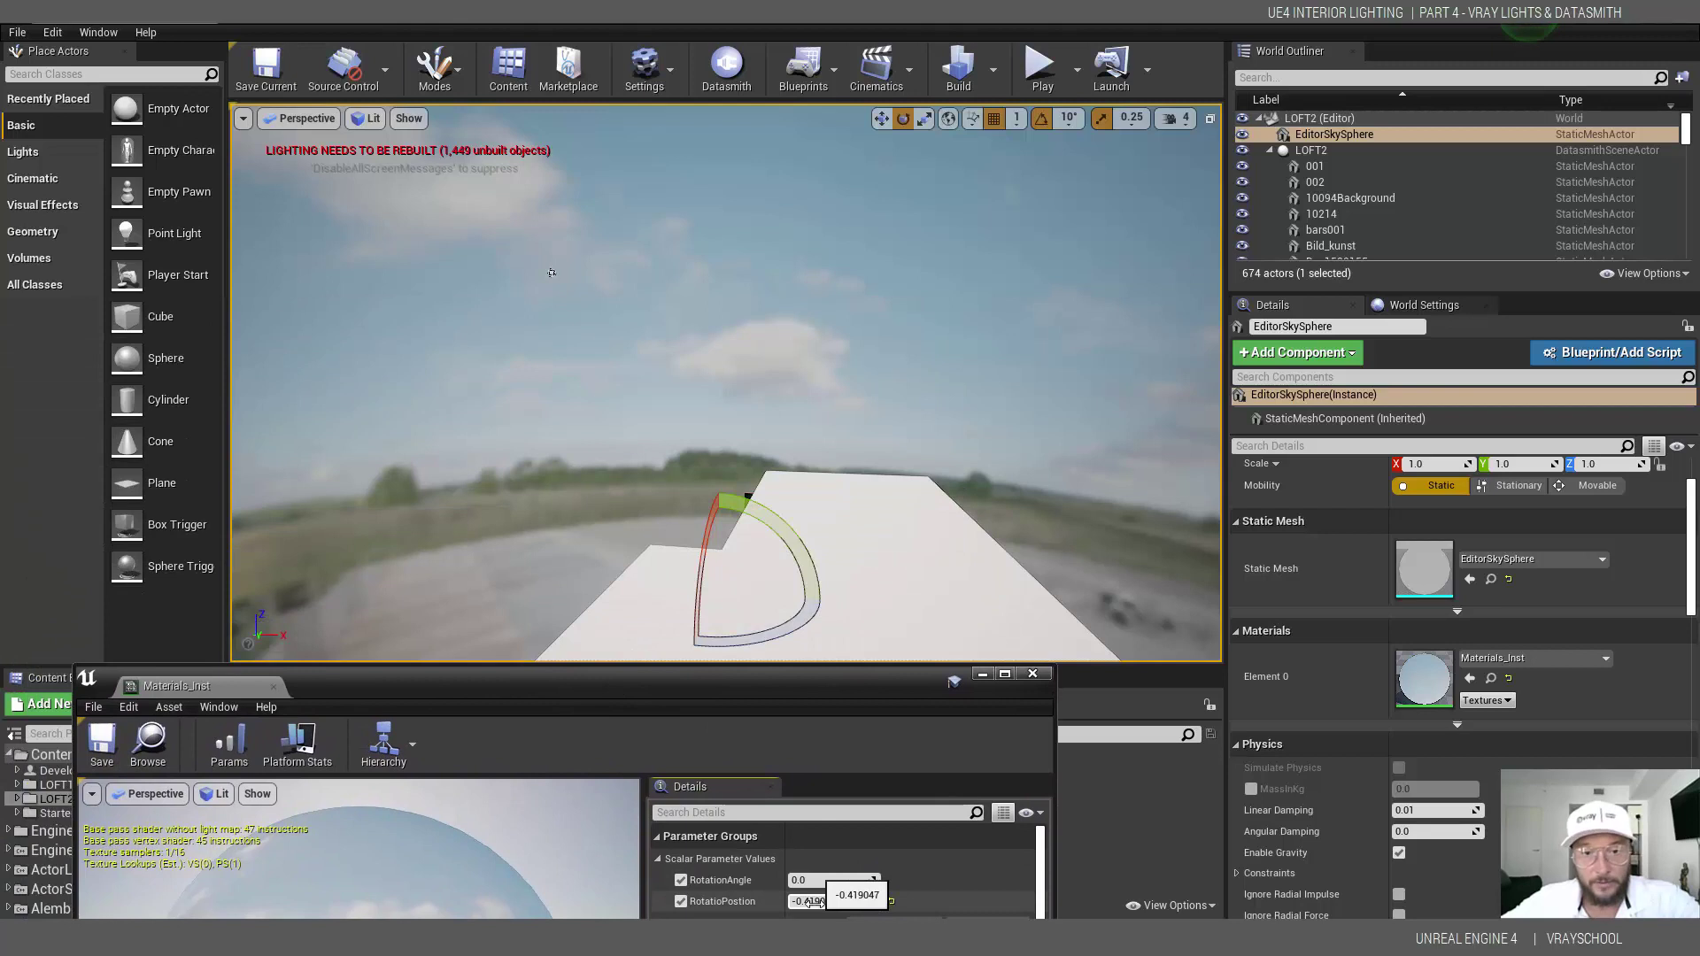
{"action": "left_click_drag", "start_coordinate": [824, 901], "coordinate": [859, 902]}
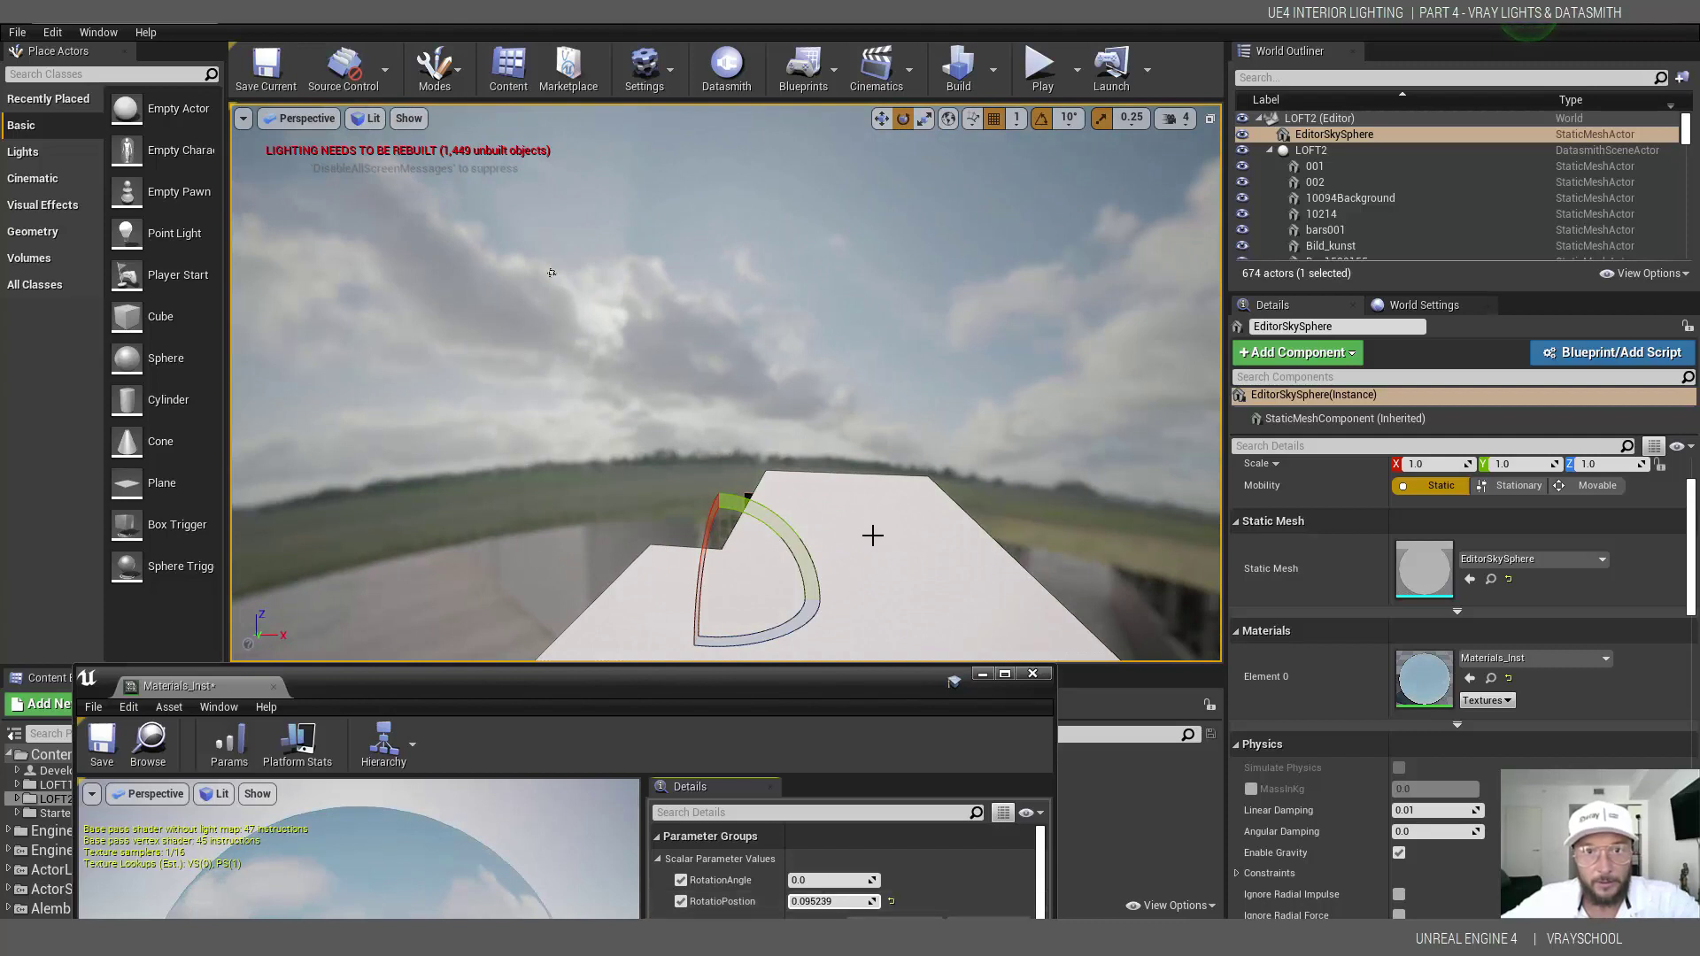
{"action": "scroll", "coordinate": [949, 346], "scroll_direction": "down", "scroll_amount": 2}
{"action": "left_click_drag", "start_coordinate": [950, 347], "coordinate": [1018, 385], "text": "alt"}
{"action": "left_click_drag", "start_coordinate": [417, 223], "coordinate": [612, 205], "text": "alt"}
{"action": "left_click_drag", "start_coordinate": [926, 372], "coordinate": [781, 357], "text": "alt"}
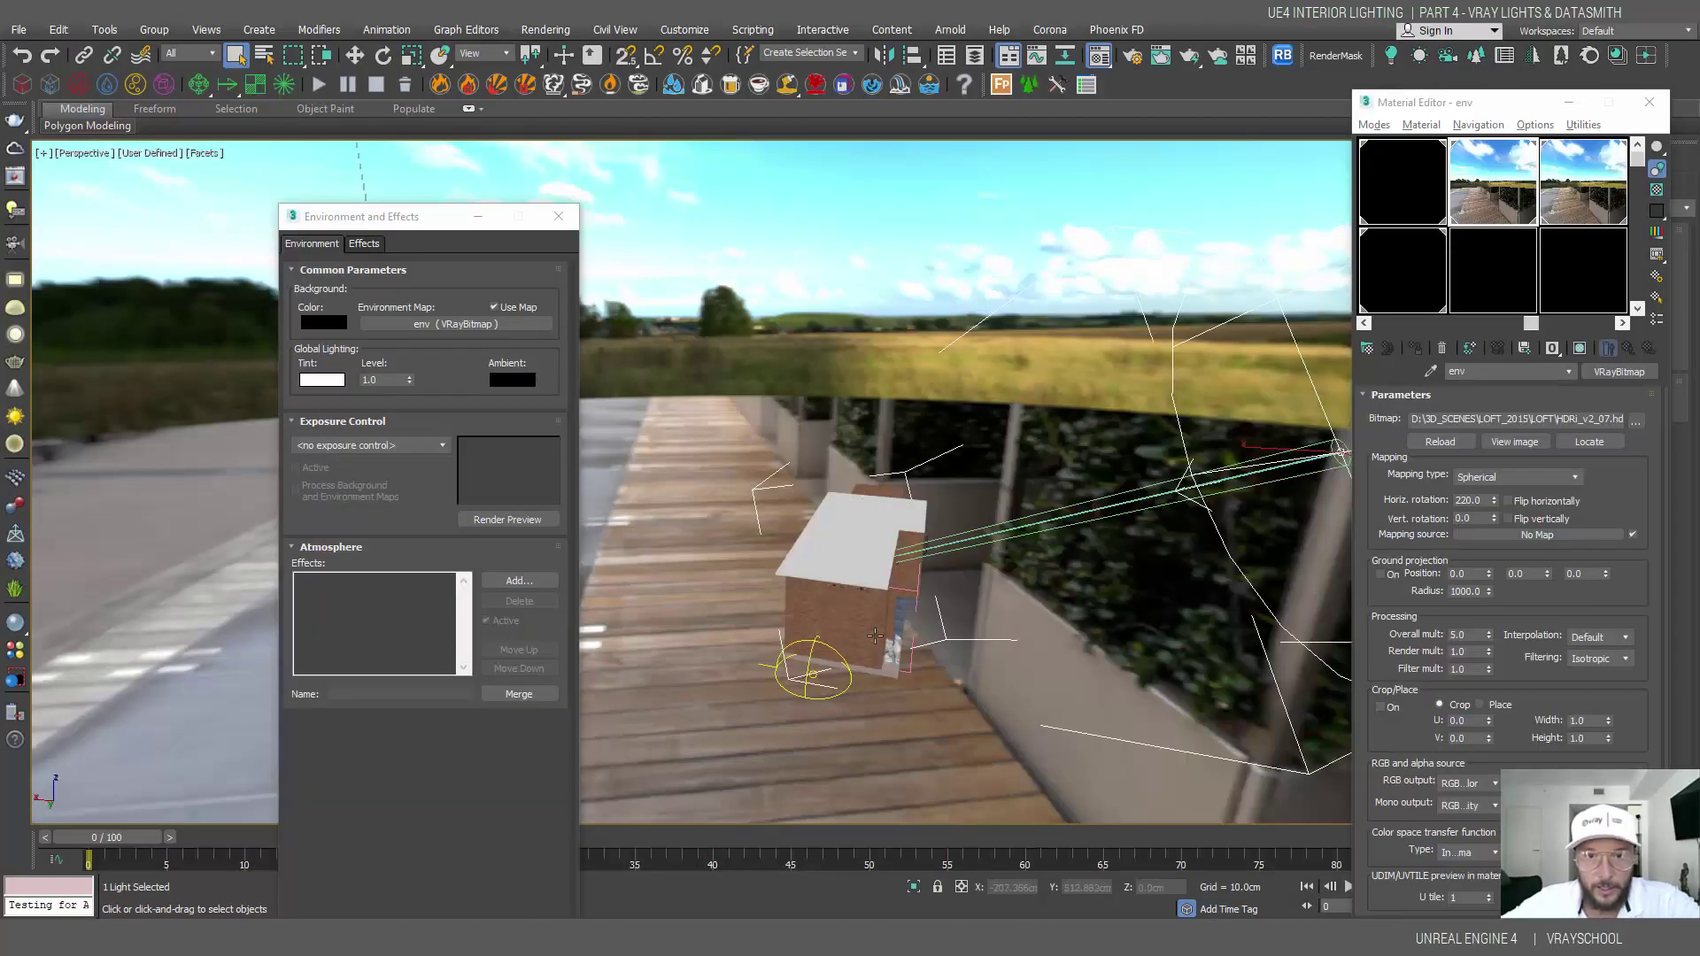
- Close the Environment and Effects window in 3ds Max and compare the HDRI's orientation around the building with the Unreal Editor view
{"action": "scroll", "coordinate": [748, 443], "scroll_direction": "down", "scroll_amount": 4}
{"action": "scroll", "coordinate": [843, 465], "scroll_direction": "up", "scroll_amount": 5}
{"action": "left_click", "coordinate": [923, 465]}
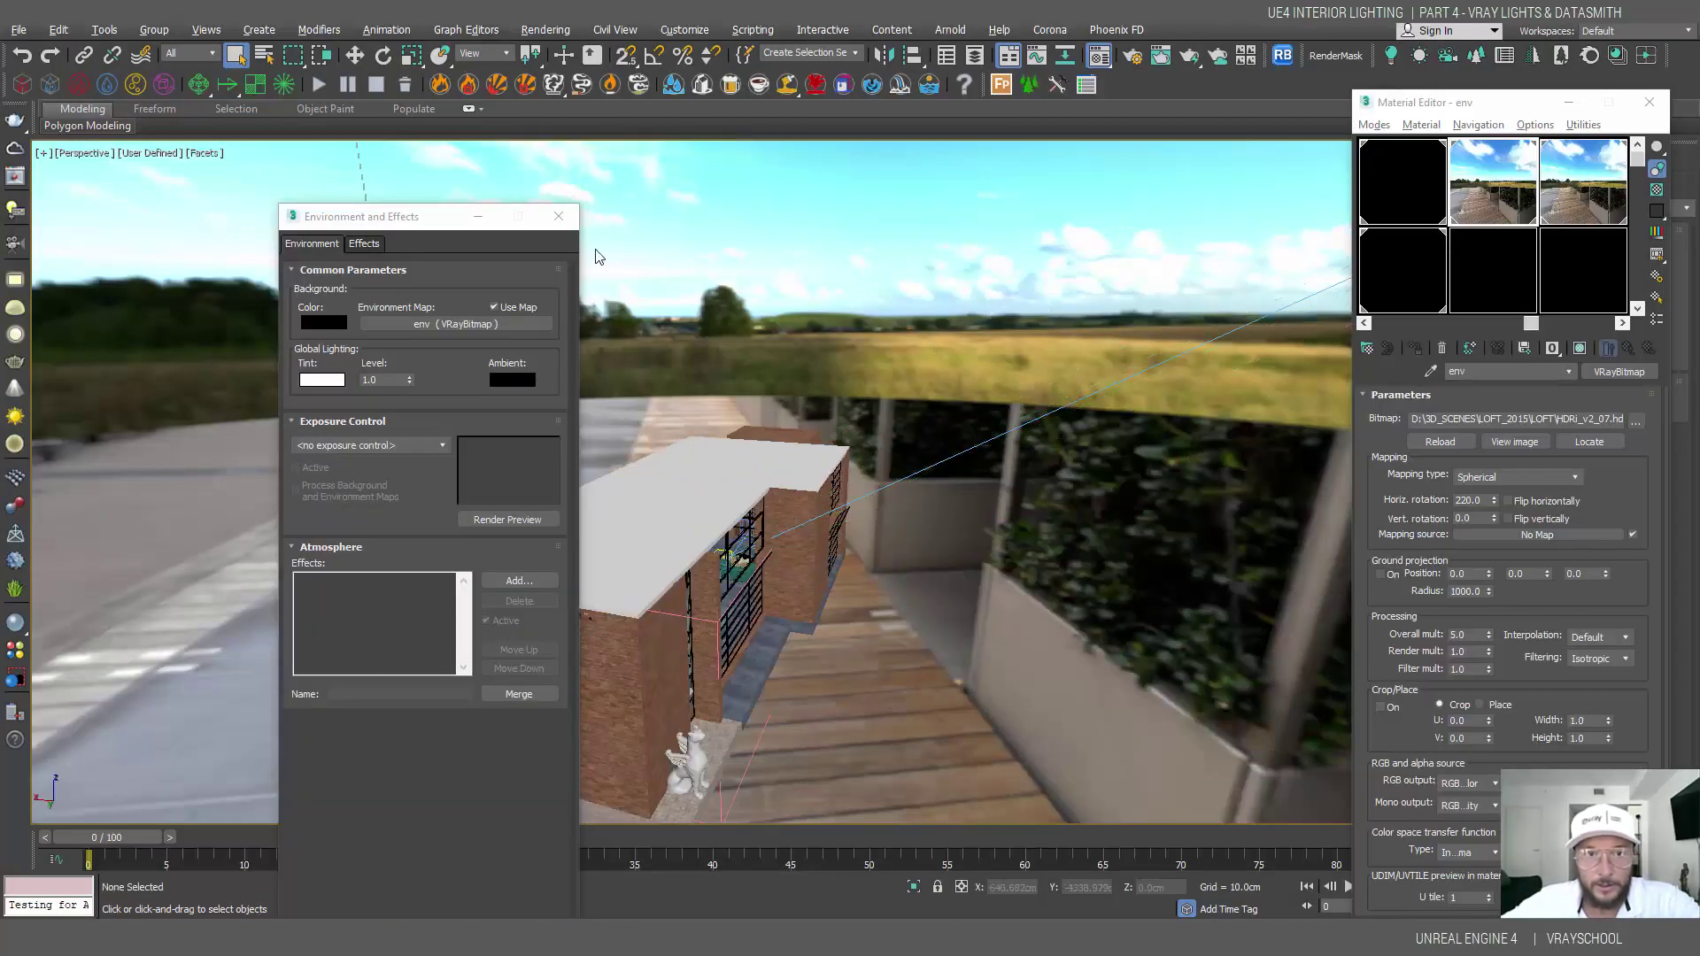
{"action": "key", "text": "8"}
{"action": "middle_click_drag", "start_coordinate": [964, 556], "coordinate": [1022, 565], "text": "alt"}
{"action": "scroll", "coordinate": [1022, 565], "scroll_direction": "down", "scroll_amount": 6}
{"action": "scroll", "coordinate": [949, 570], "scroll_direction": "up", "scroll_amount": 6}
{"action": "middle_click_drag", "start_coordinate": [877, 561], "coordinate": [1128, 520], "text": "alt"}
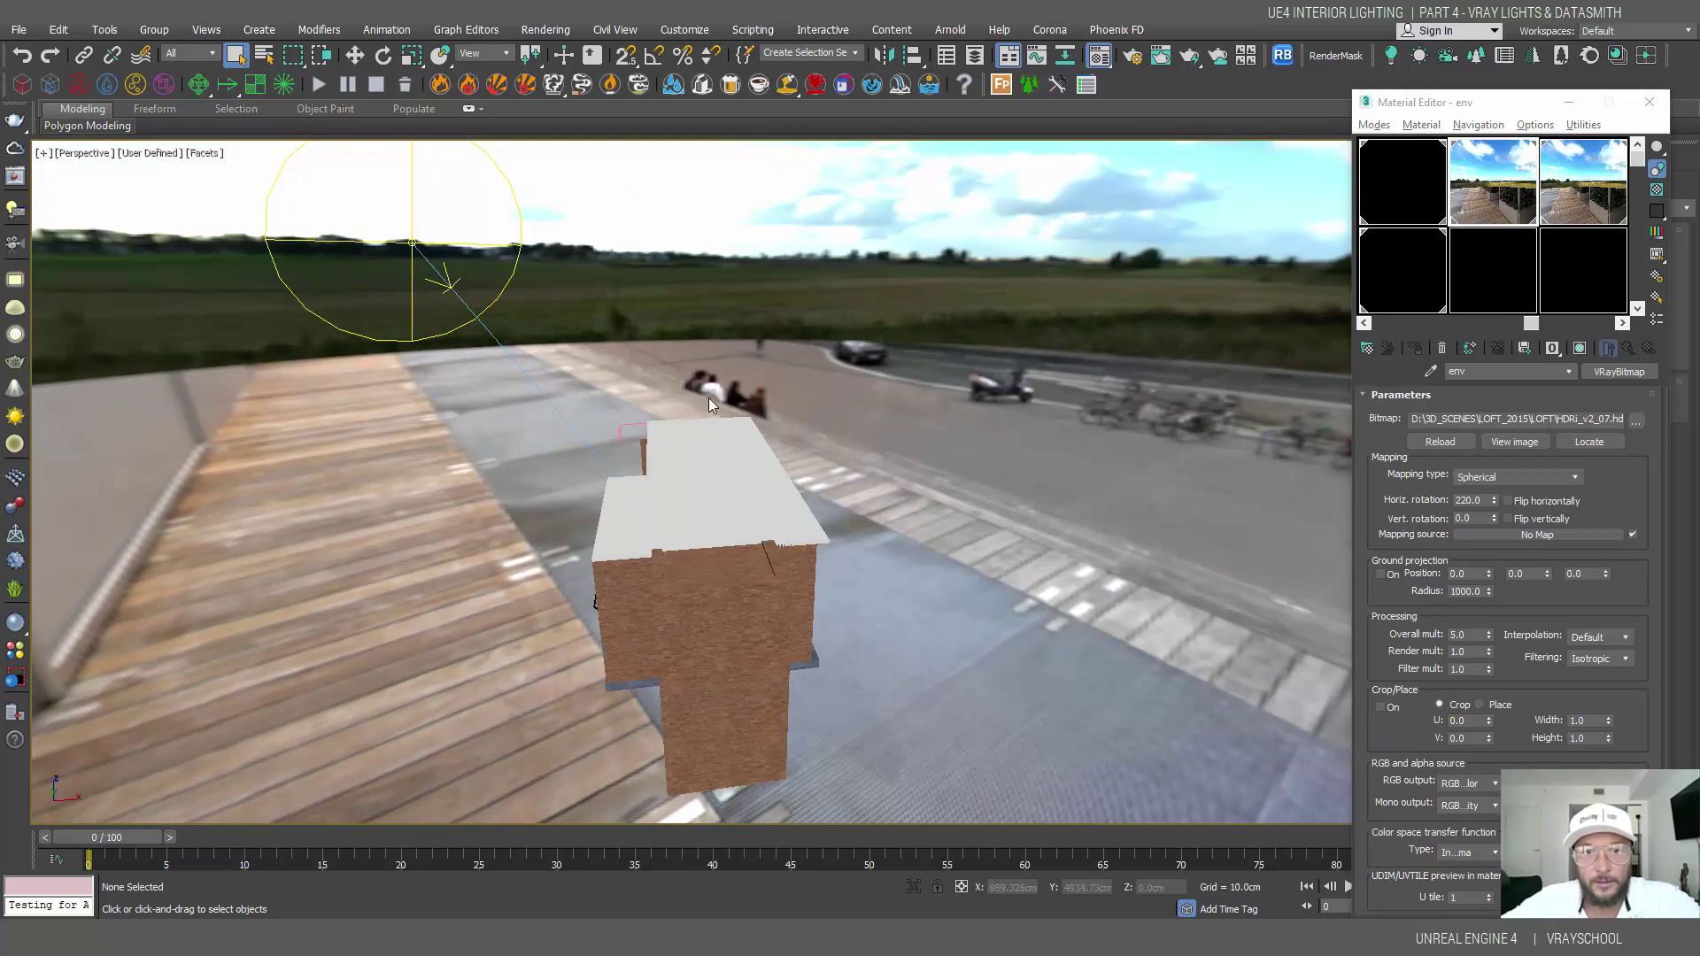
{"action": "middle_click_drag", "start_coordinate": [788, 409], "coordinate": [739, 423], "text": "alt"}
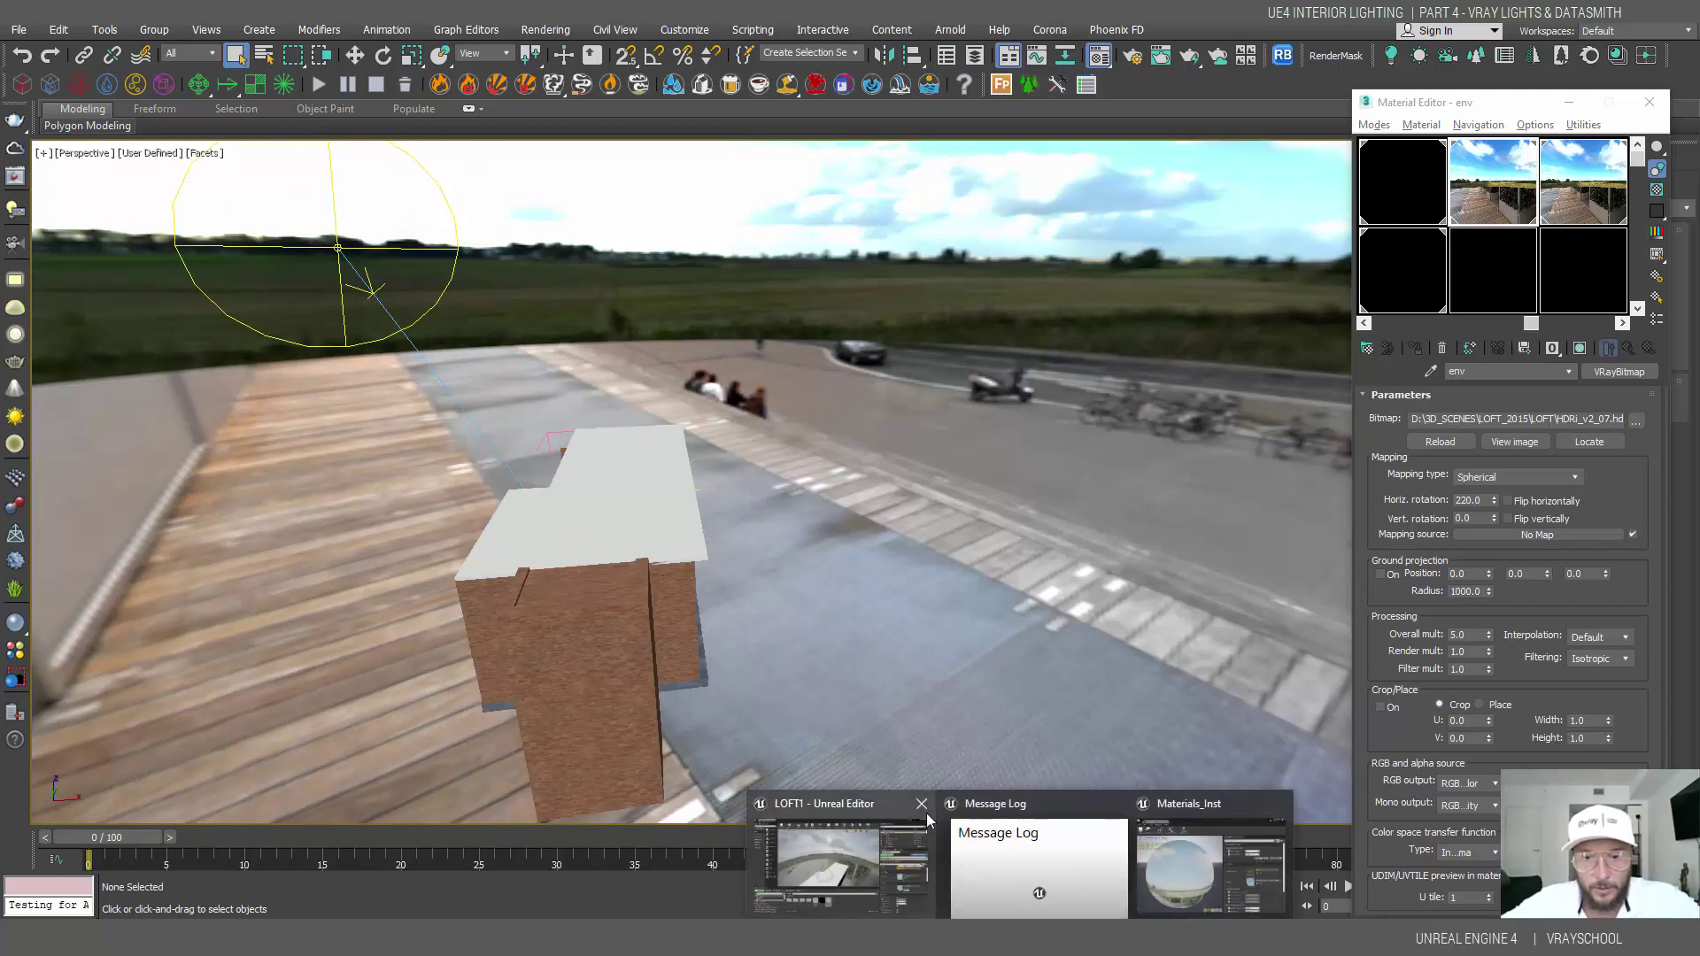
{"action": "left_click", "coordinate": [858, 808]}
{"action": "left_click_drag", "start_coordinate": [821, 411], "coordinate": [700, 399]}
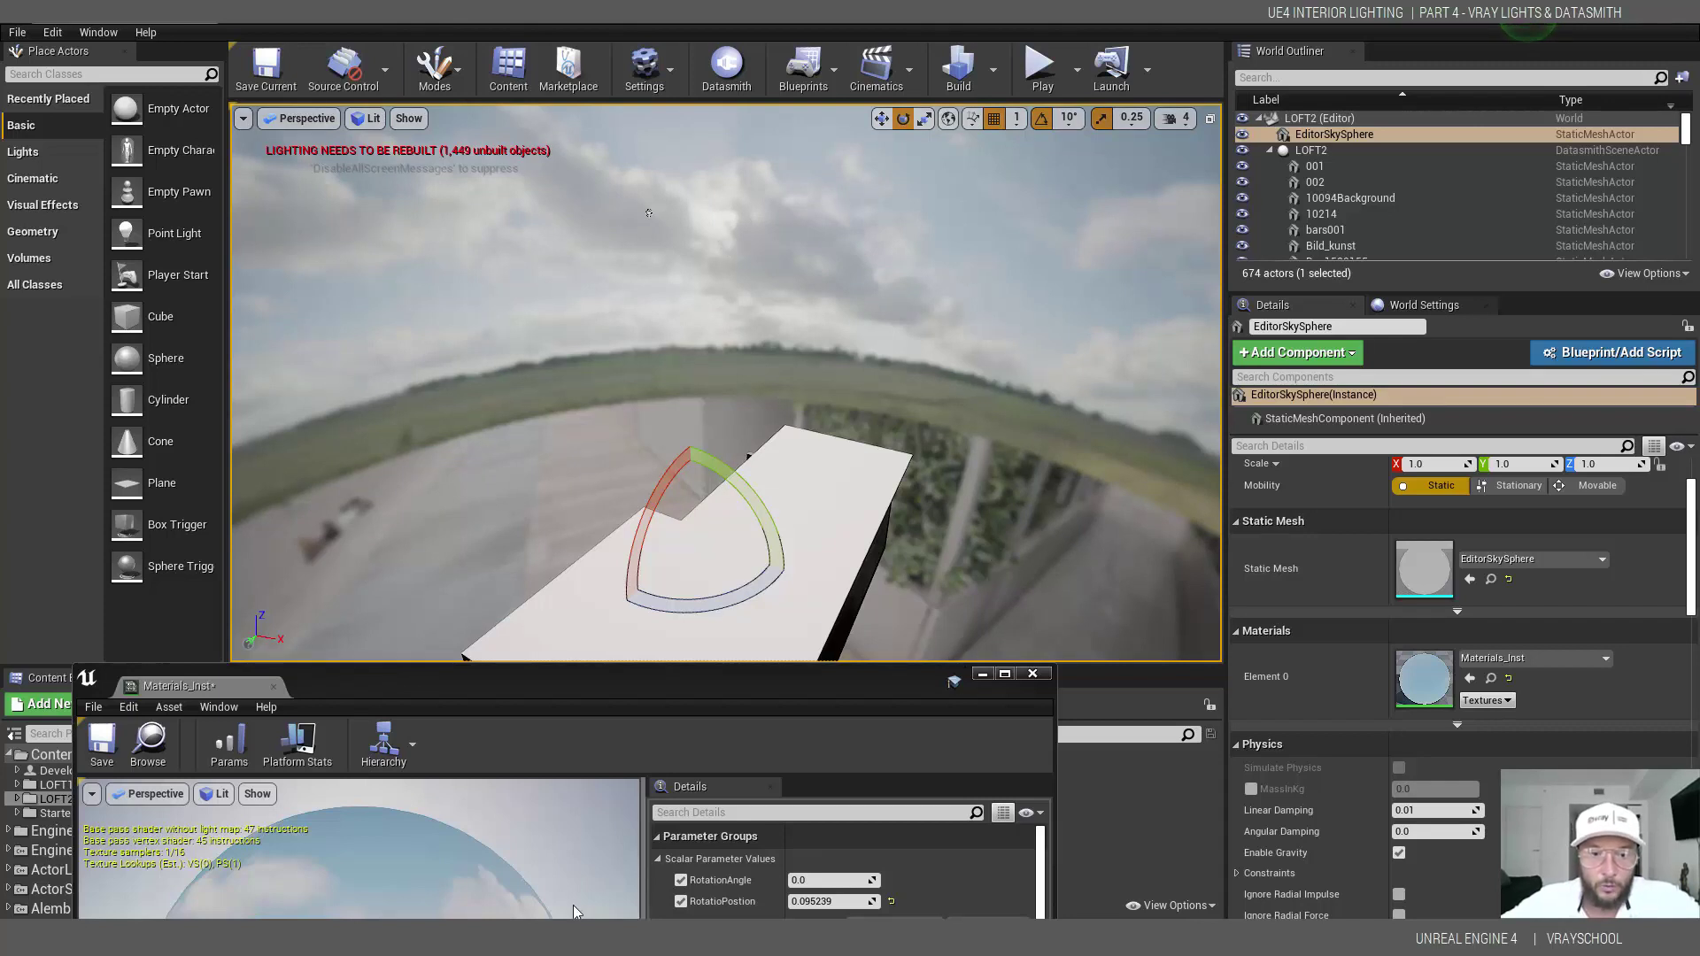
- Switch to Photoshop, flip the canvas of HDRi_v2_07fliiped.hdr horizontally, and undo the flip
{"action": "mouse_move", "coordinate": [542, 937]}
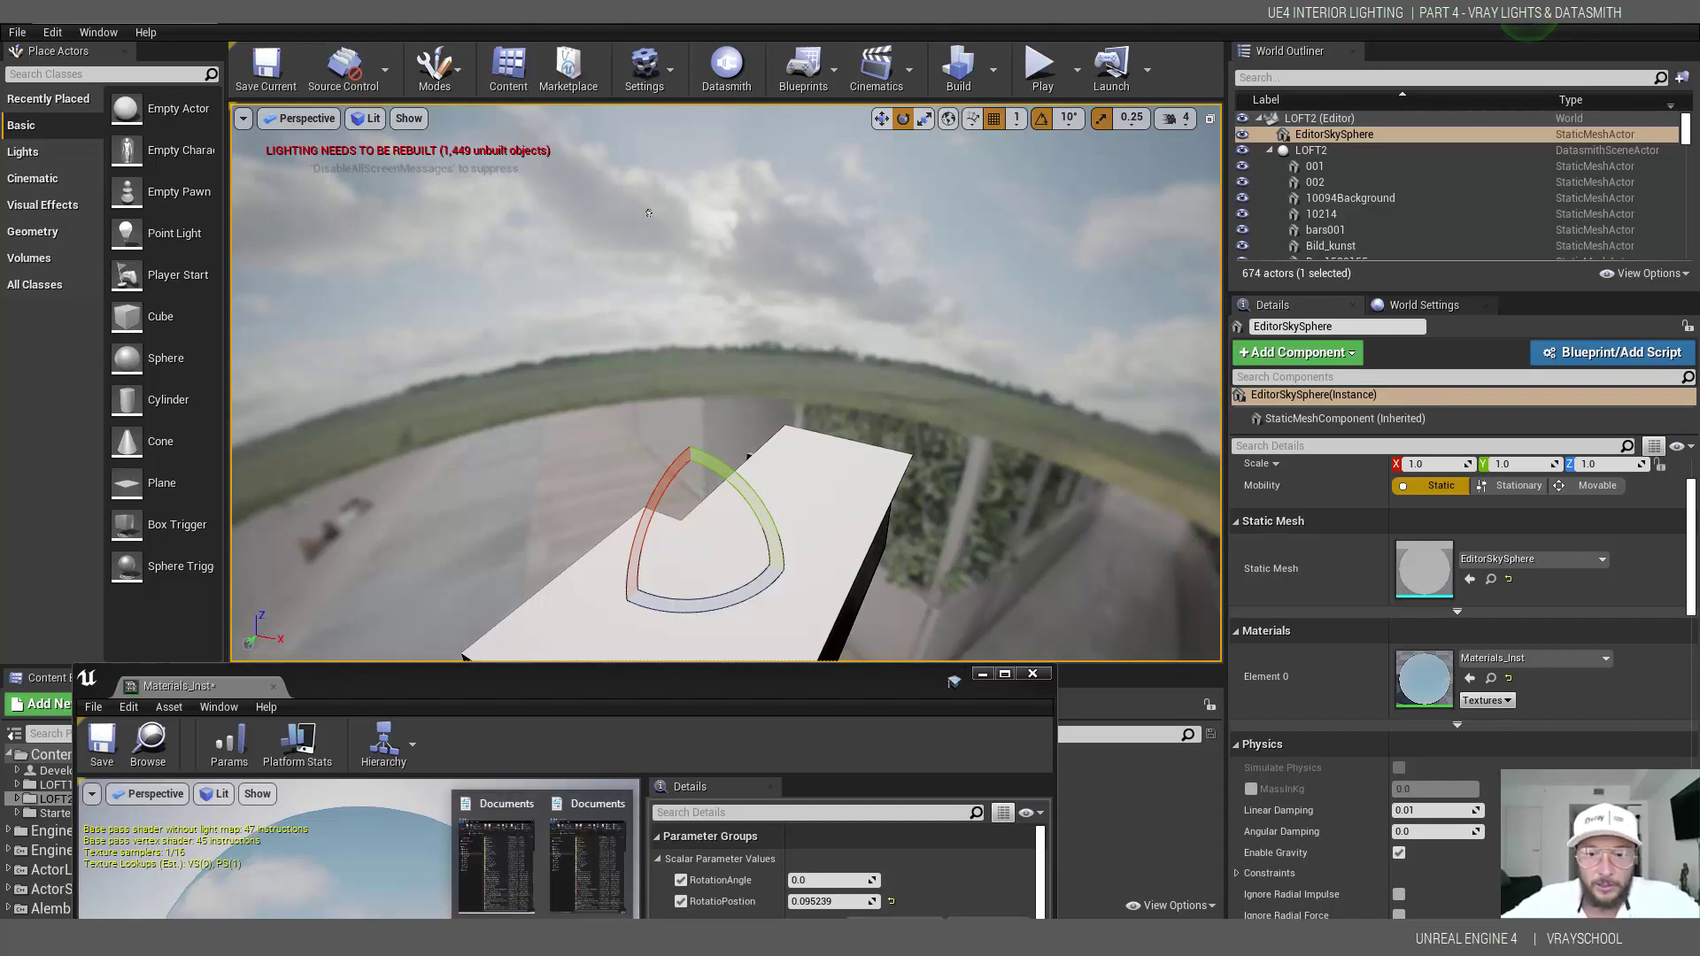
{"action": "mouse_move", "coordinate": [967, 937]}
{"action": "left_click", "coordinate": [967, 864]}
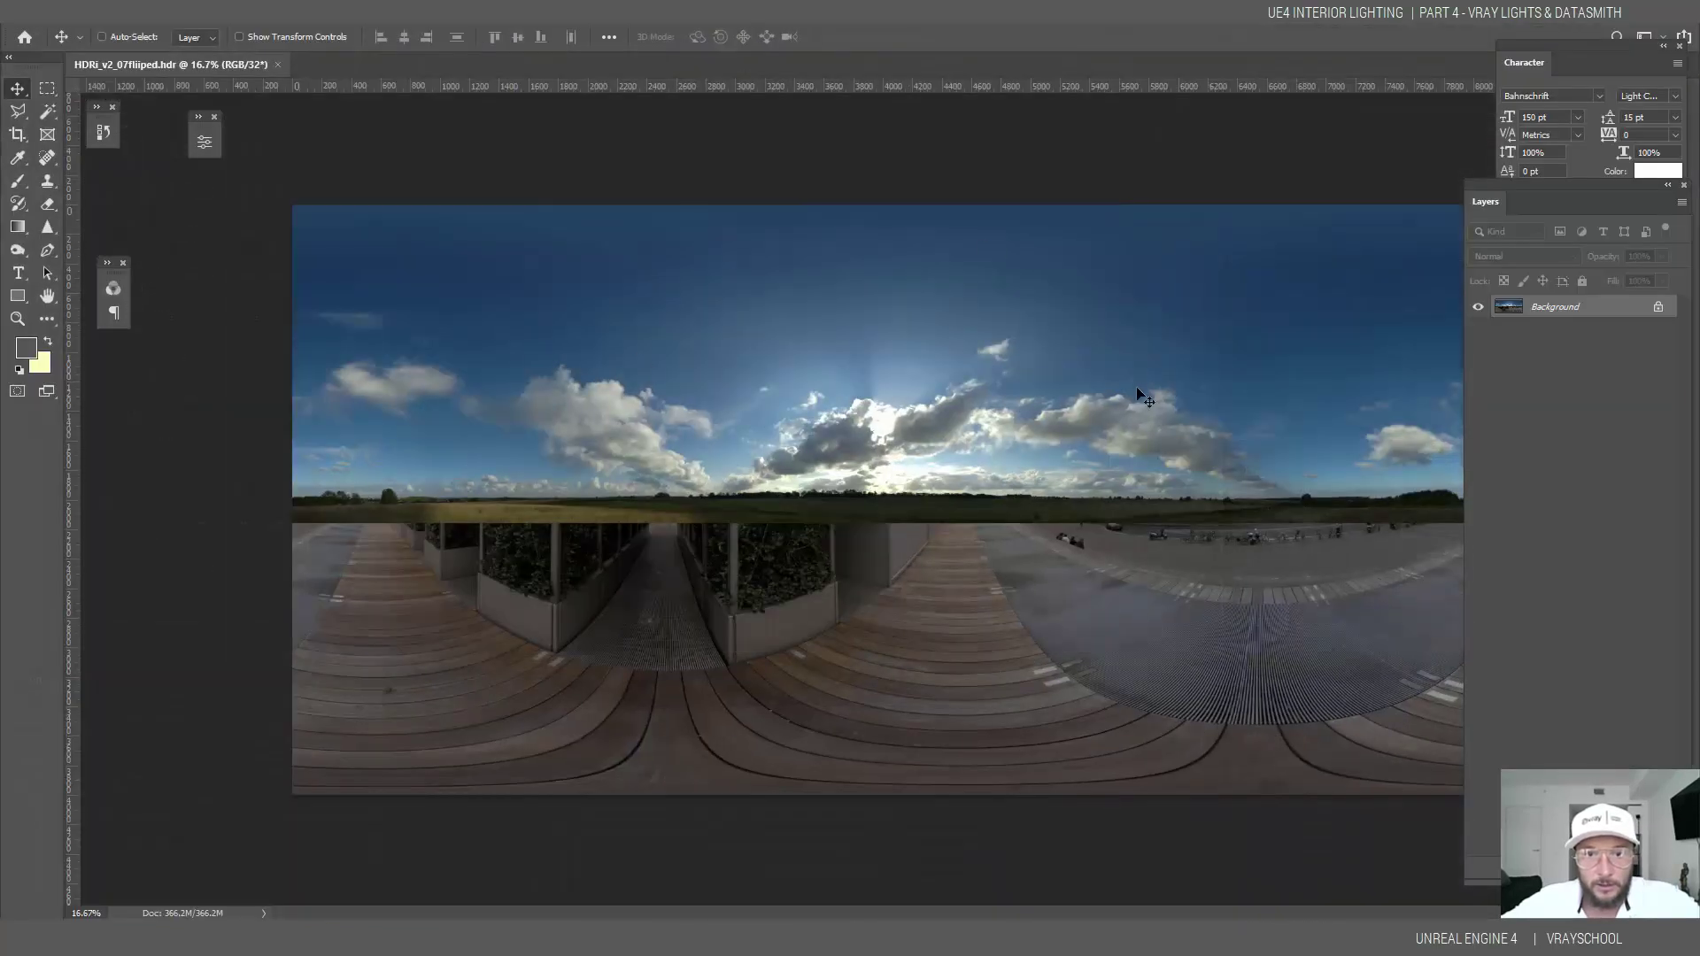
{"action": "left_click", "coordinate": [94, 11]}
{"action": "mouse_move", "coordinate": [133, 176]}
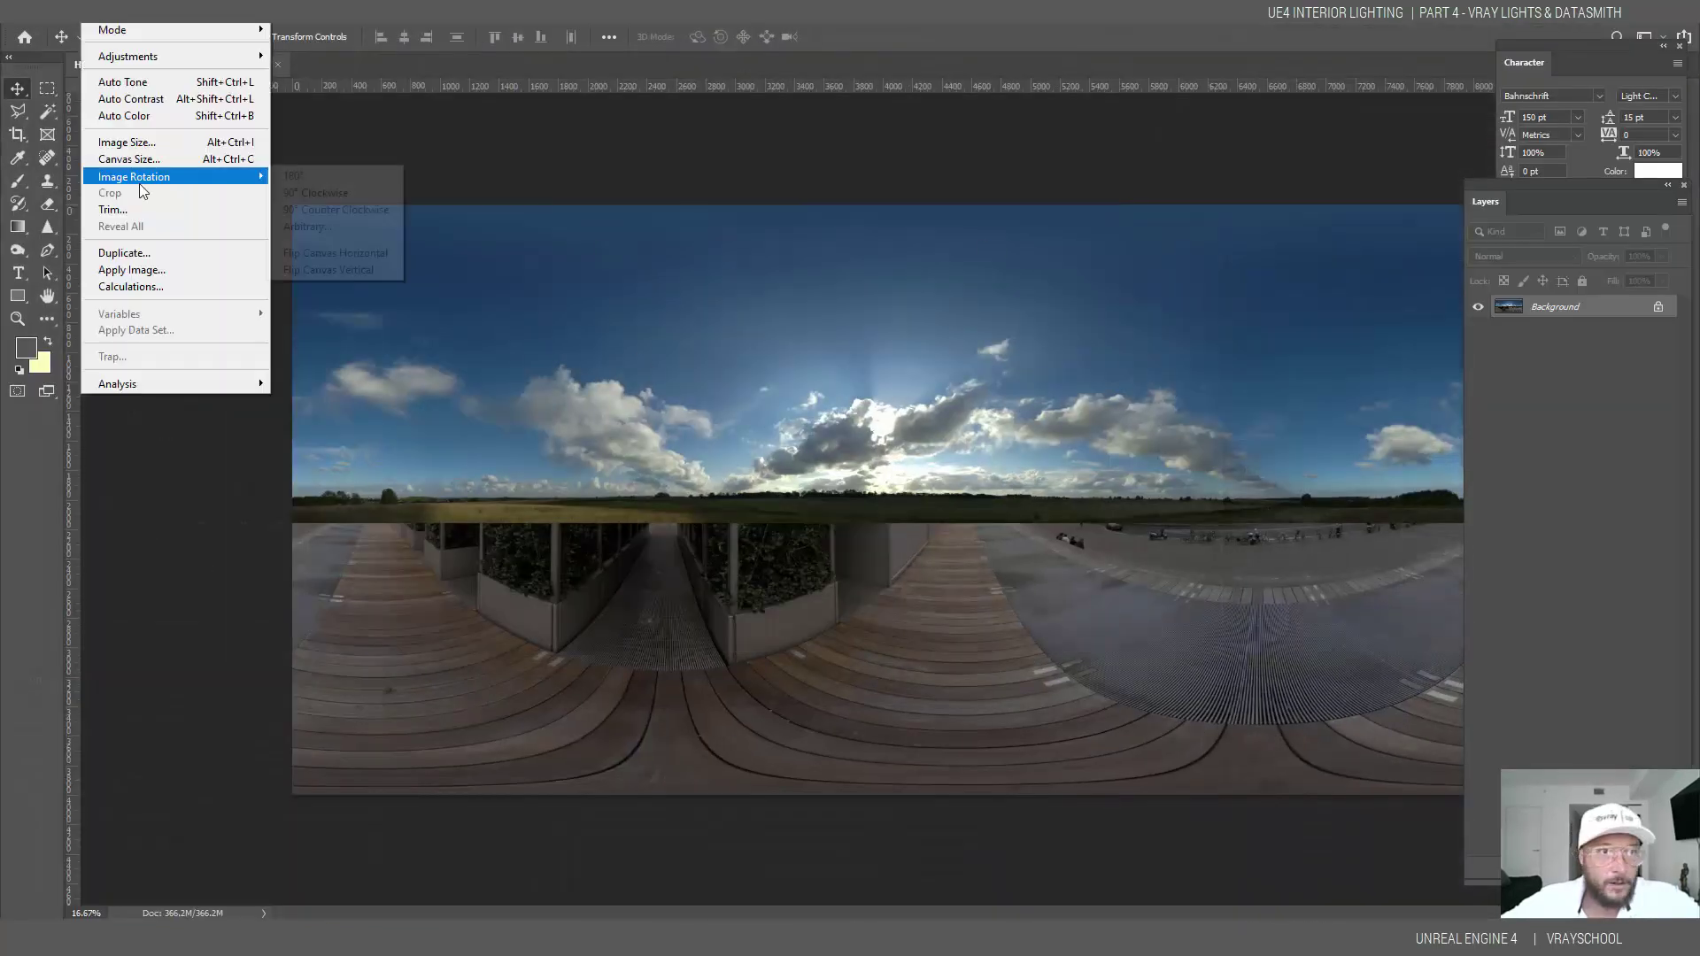
{"action": "left_click", "coordinate": [381, 259]}
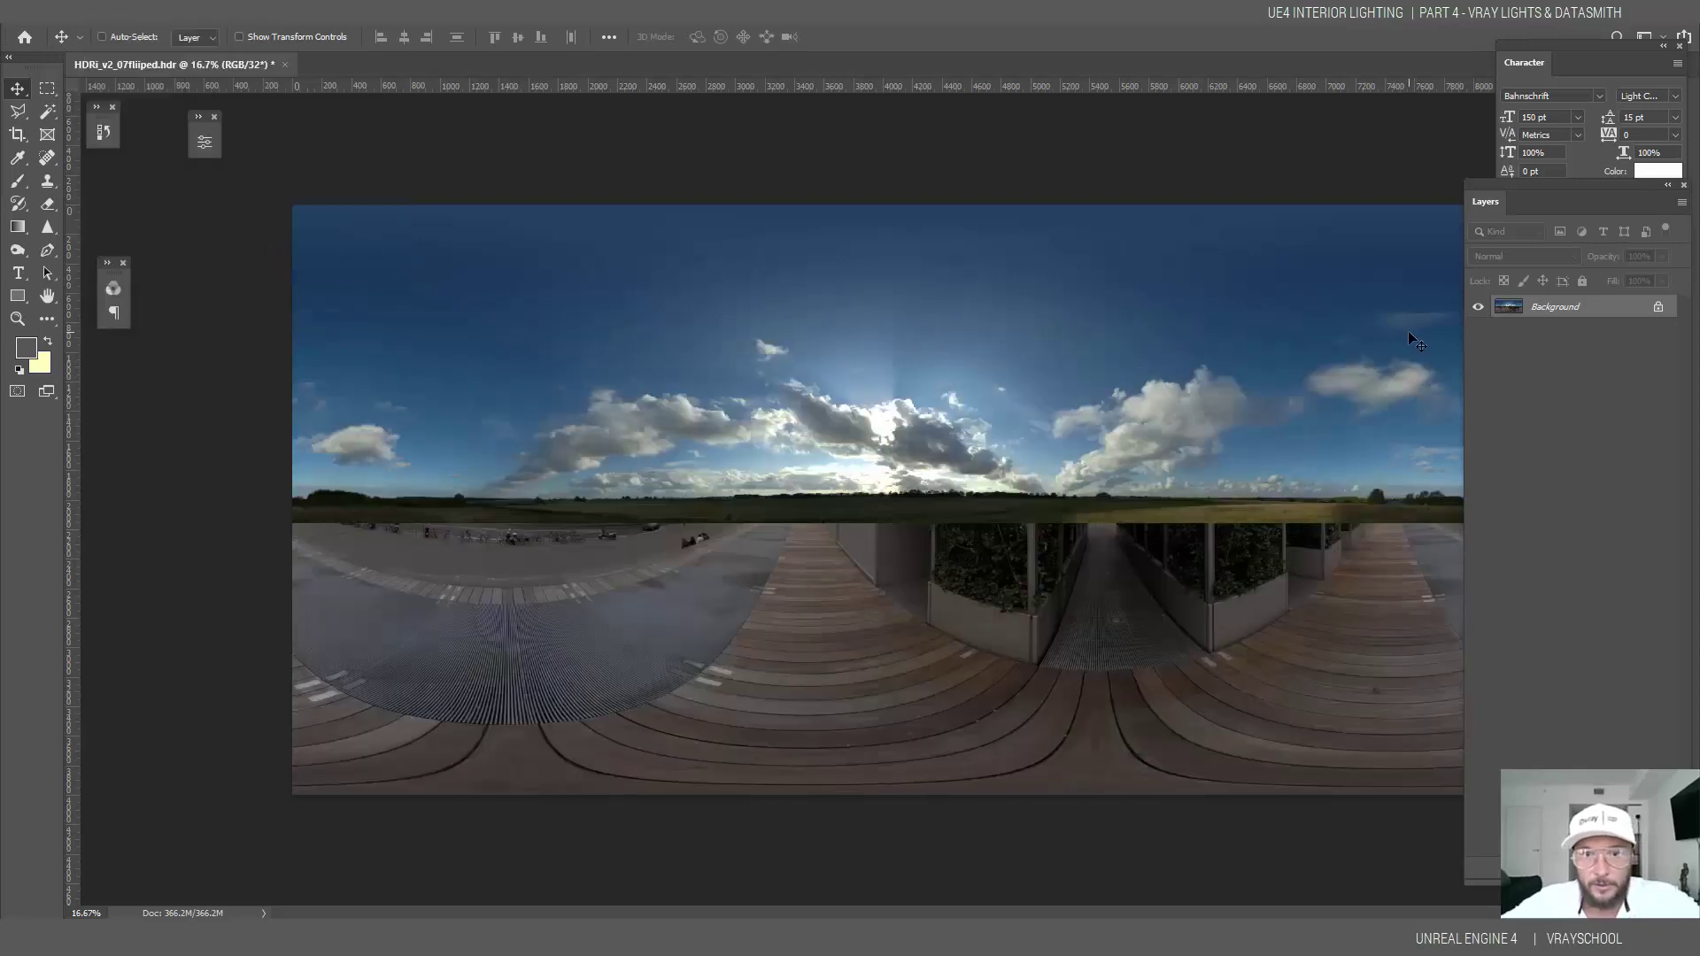
{"action": "key", "text": "ctrl+z"}
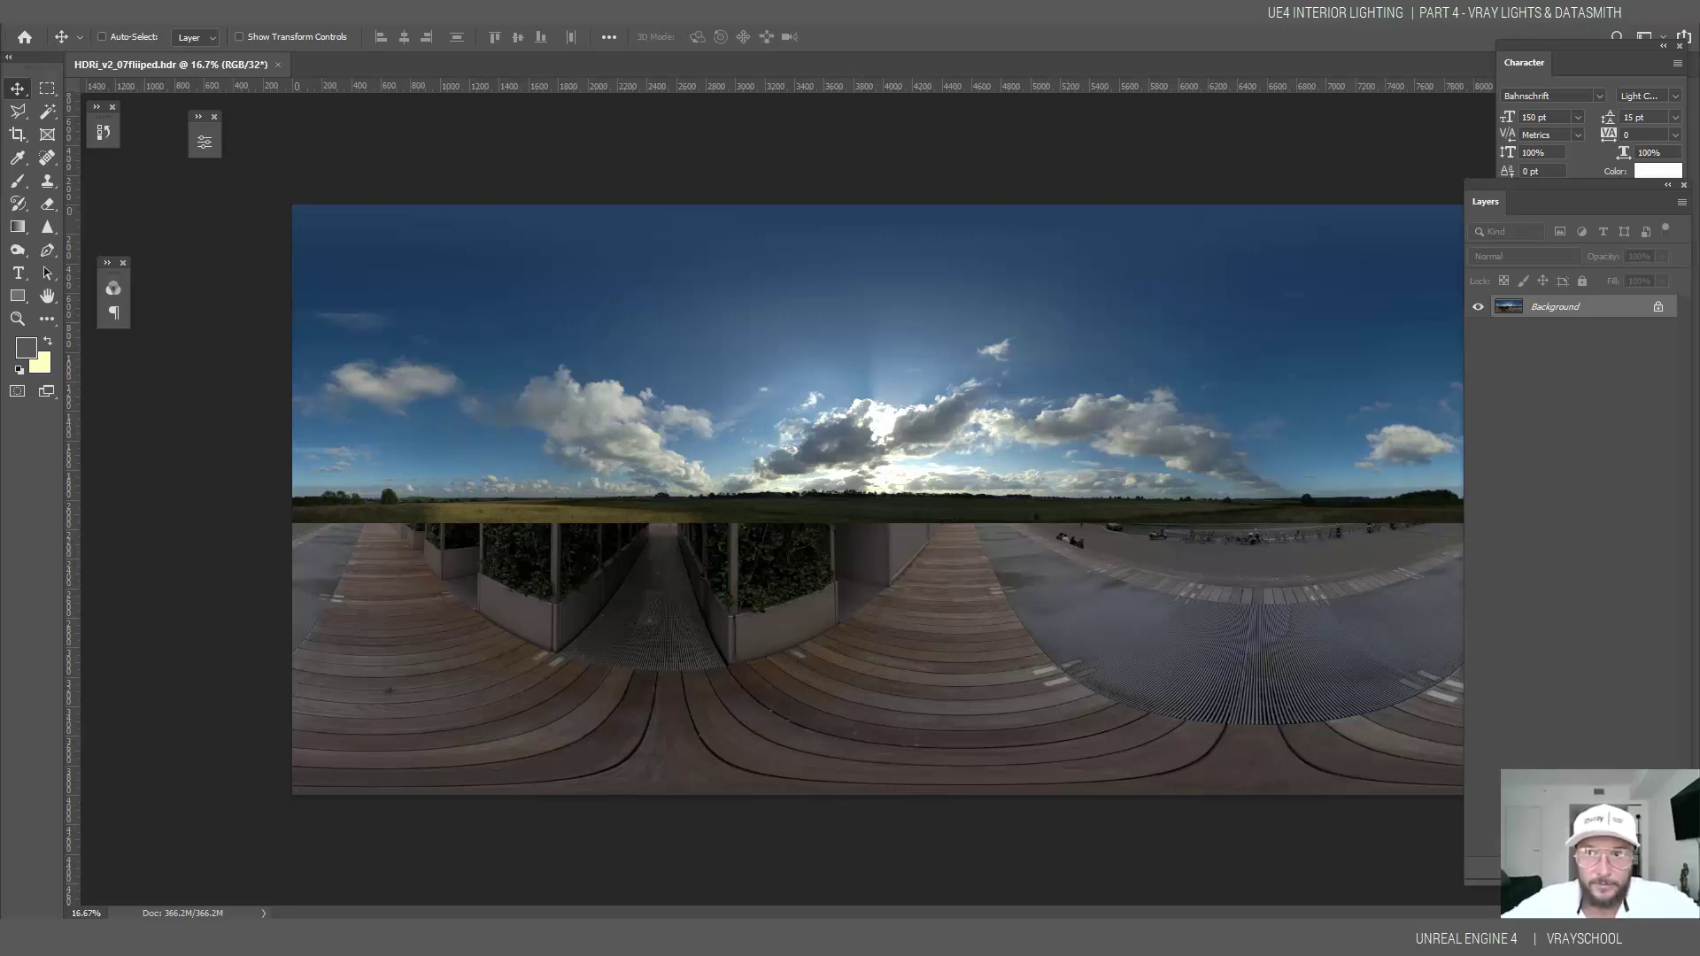
- Return to Unreal Editor, close the Materials_Inst editor, and import the HDRi_v2_07fliiped image into the LOFT2 folder
{"action": "key", "text": "alt+Tab"}
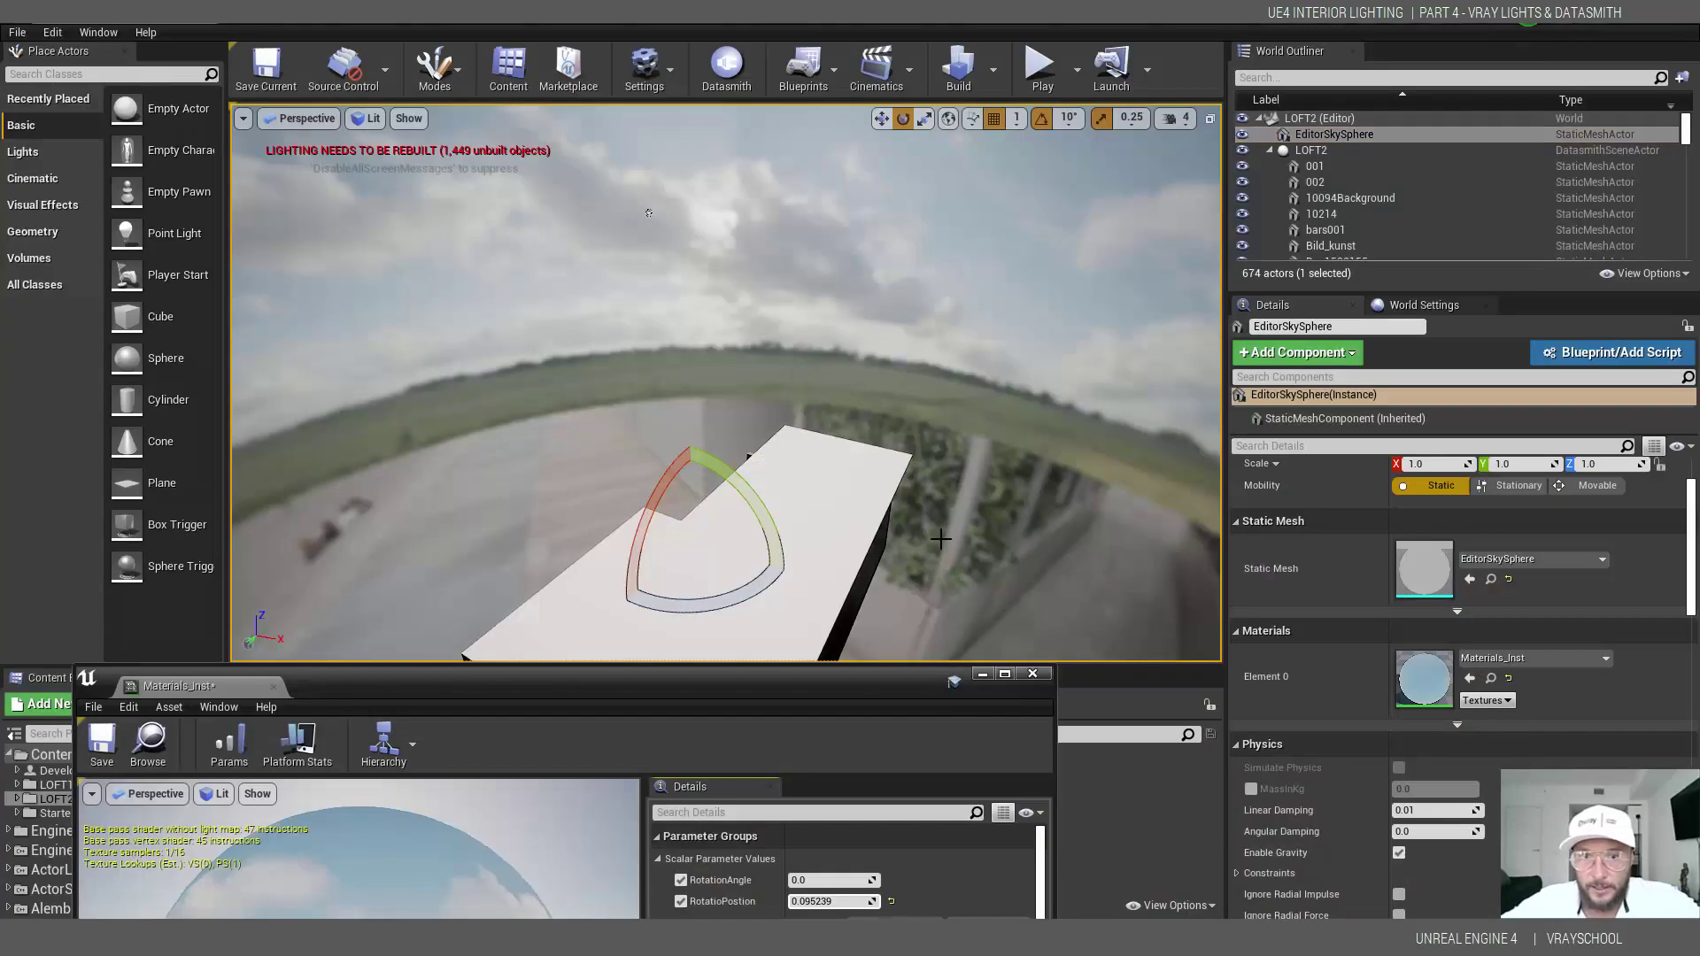
{"action": "left_click", "coordinate": [1033, 675]}
{"action": "mouse_move", "coordinate": [539, 936]}
{"action": "left_click", "coordinate": [540, 856]}
{"action": "left_click_drag", "start_coordinate": [1387, 282], "coordinate": [854, 804]}
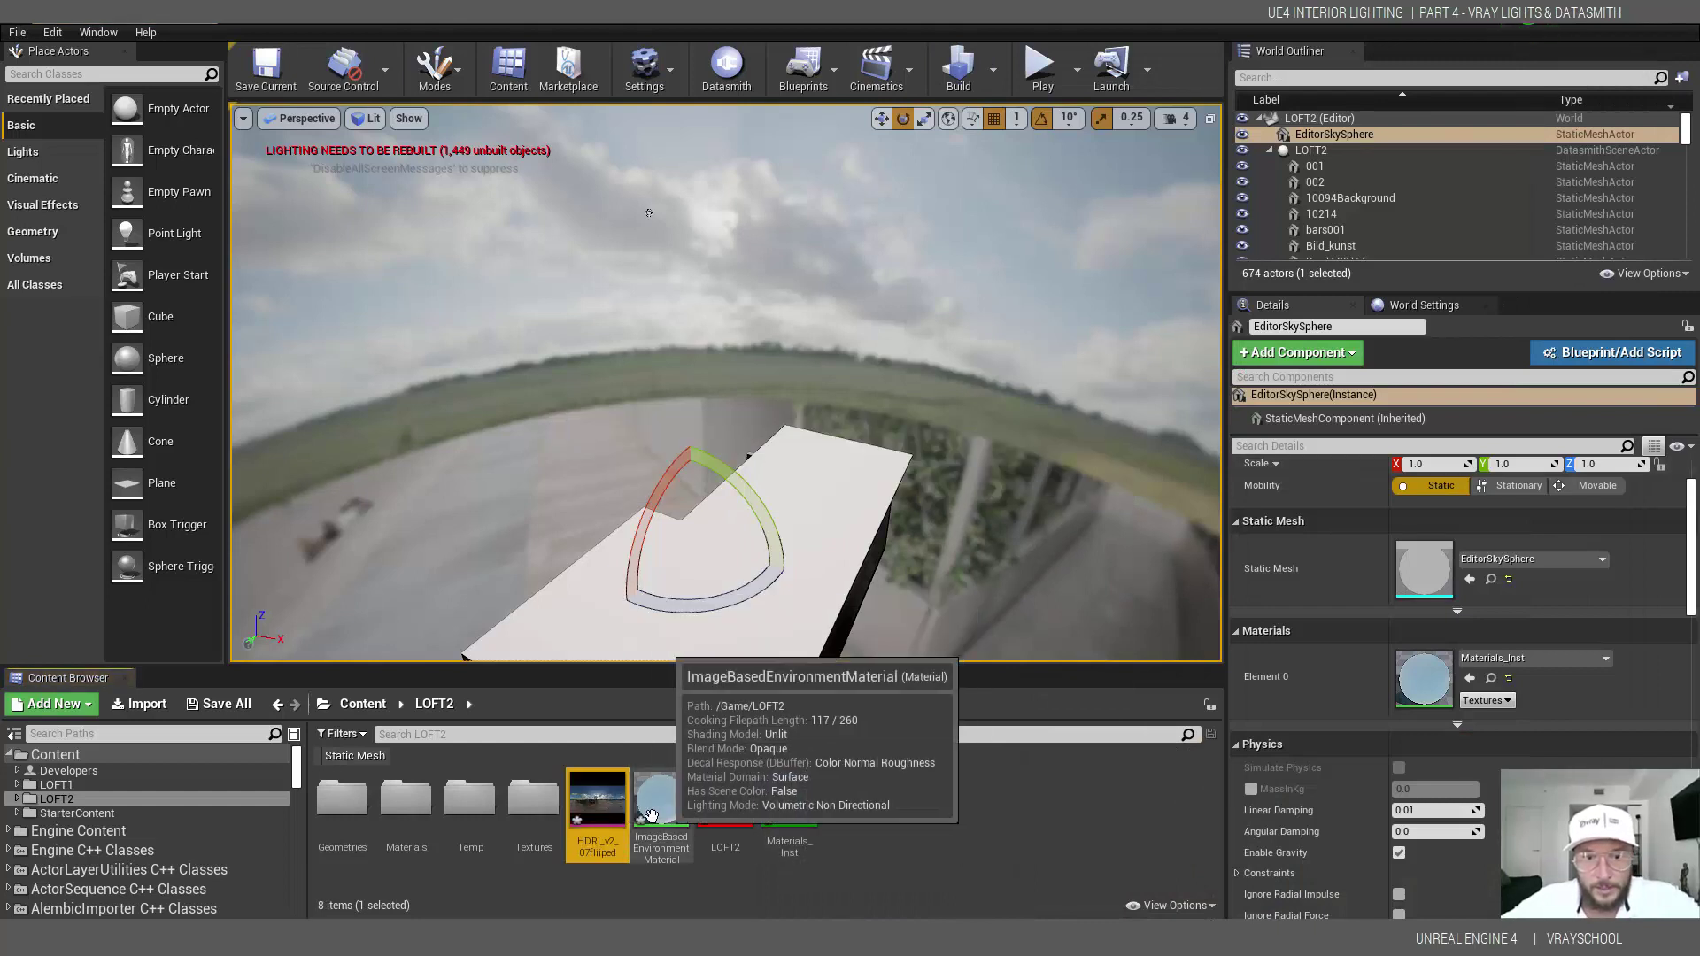
- Open HDRi_v2_07fliiped, open the texture used by ImageBasedEnvironmentMaterial, HDRi_v2_07_0_75_Tex, and copy its RGBCurve value
{"action": "double_click", "coordinate": [599, 804]}
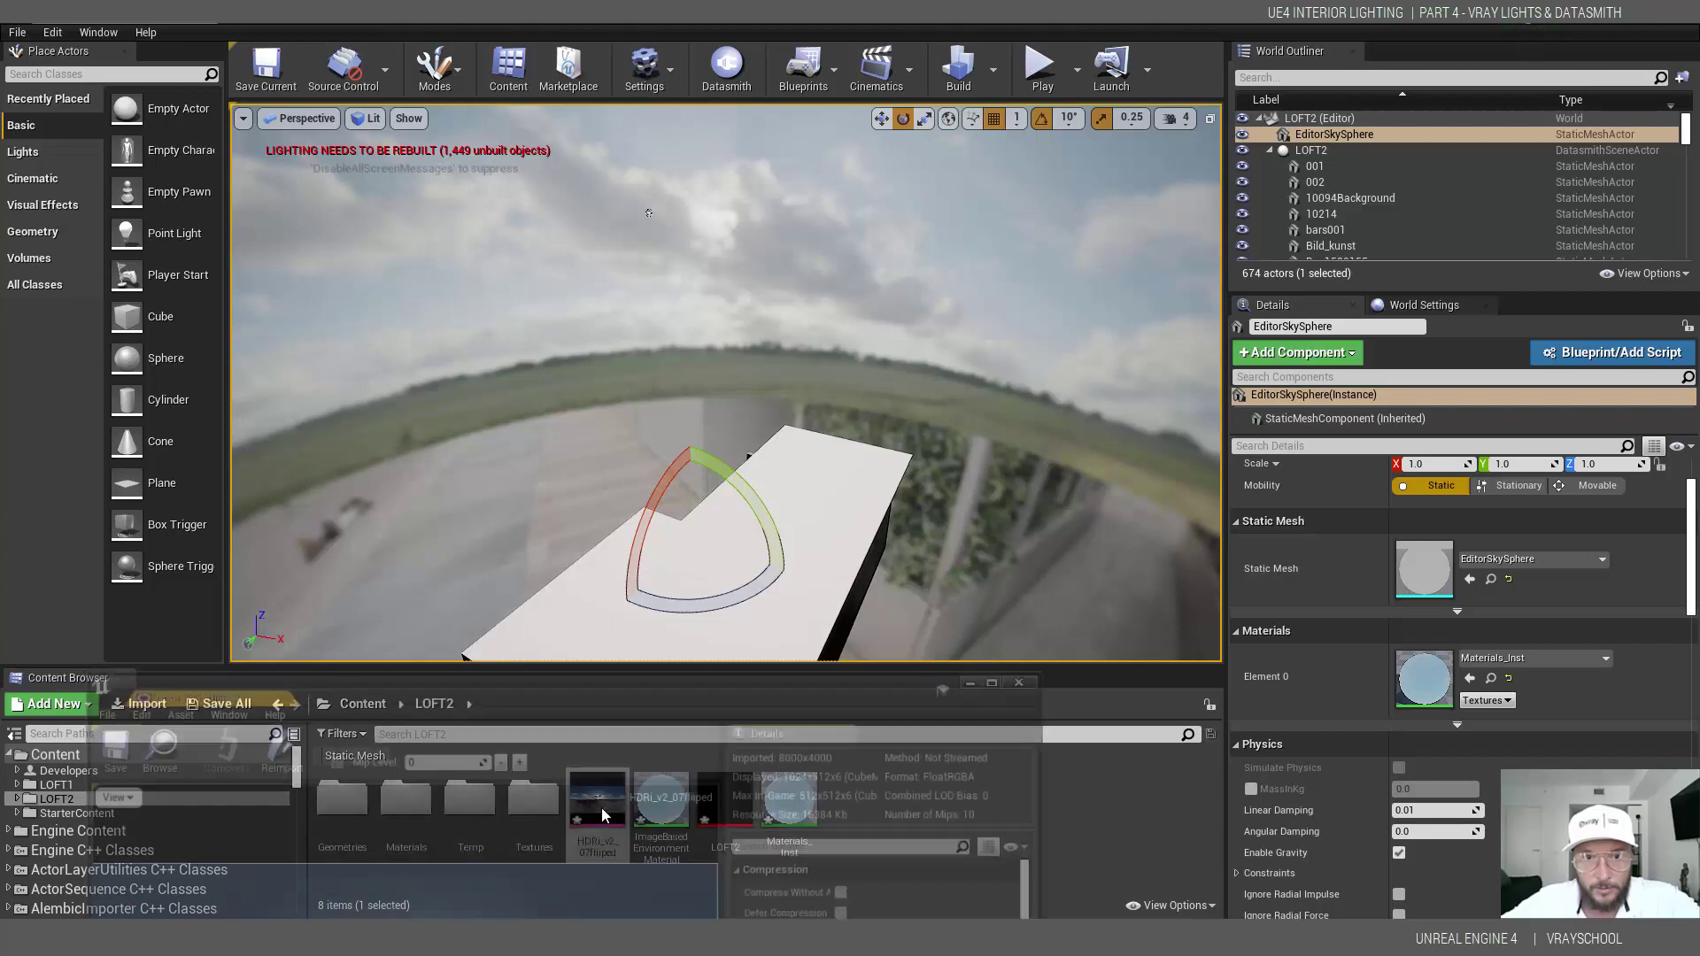
{"action": "left_click_drag", "start_coordinate": [1182, 710], "coordinate": [1263, 159]}
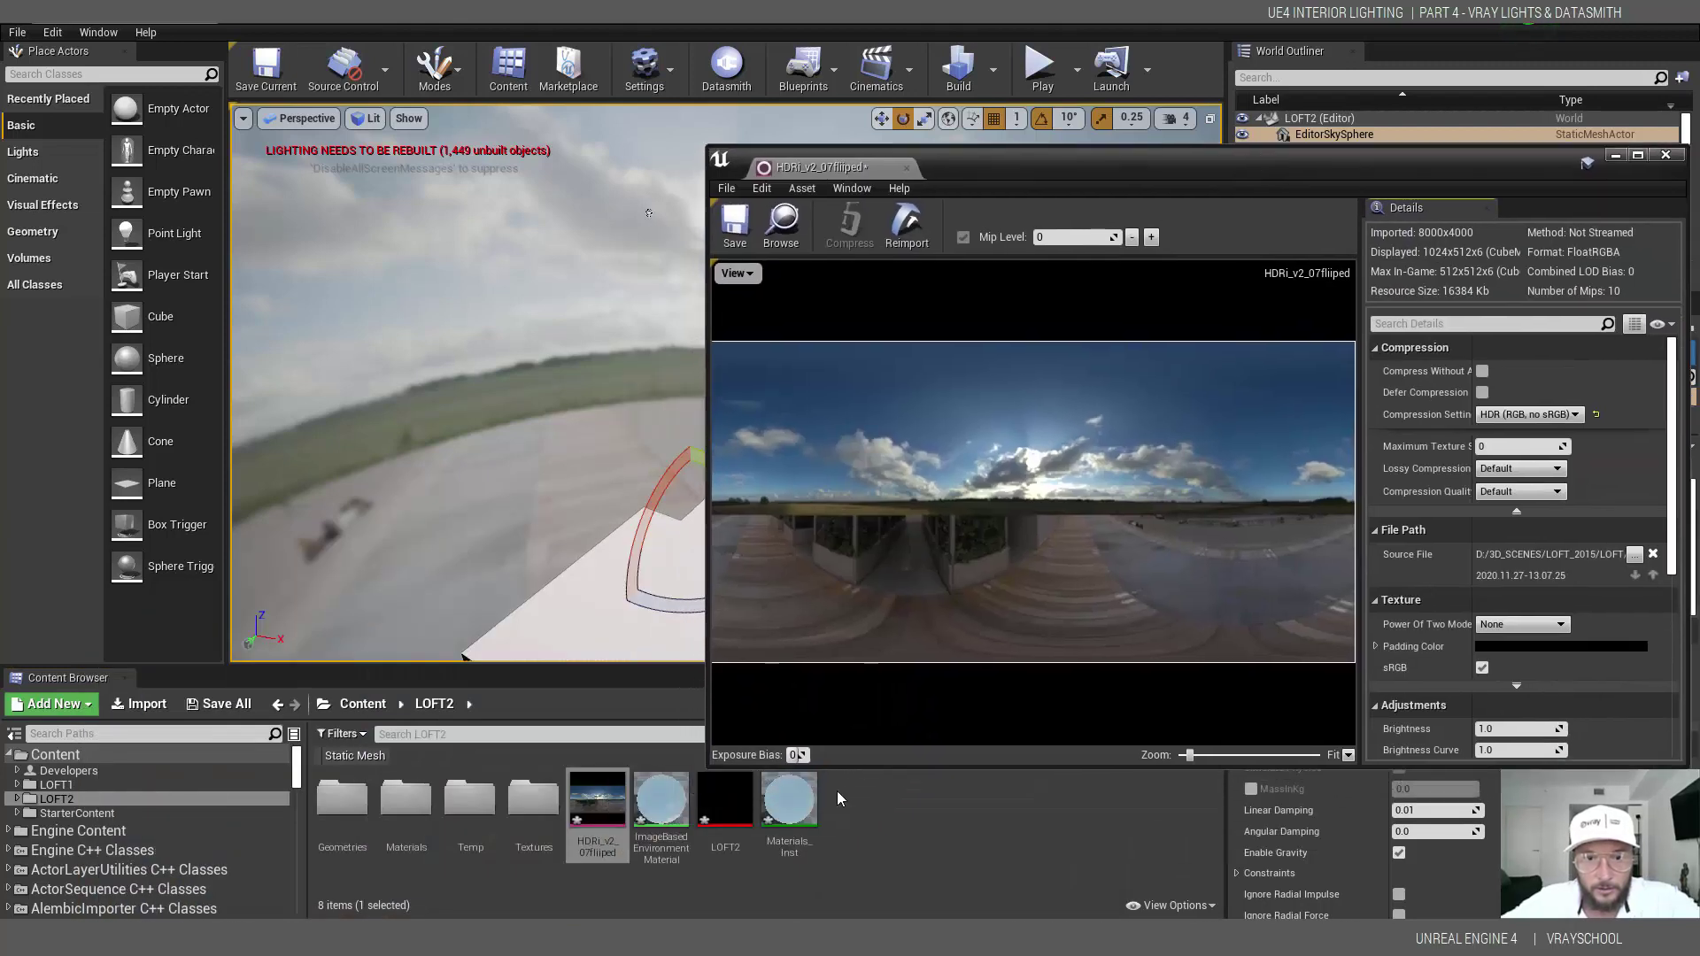
{"action": "left_click", "coordinate": [667, 811]}
{"action": "double_click", "coordinate": [666, 810]}
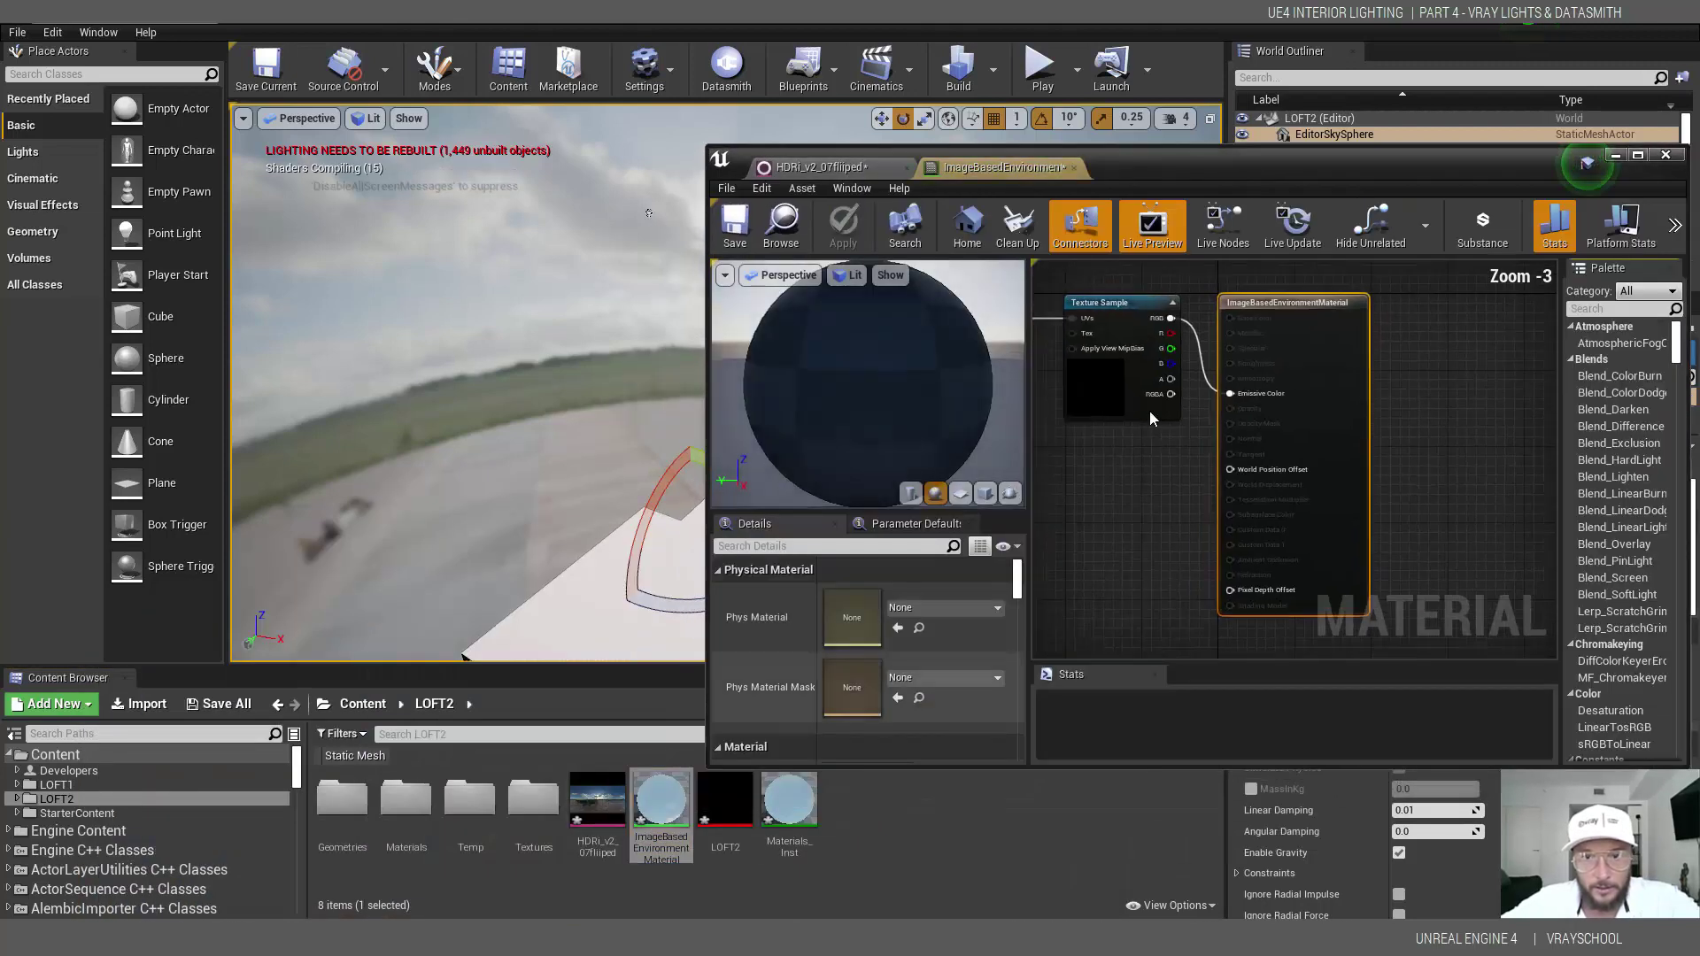
{"action": "left_click", "coordinate": [1097, 383]}
{"action": "scroll", "coordinate": [886, 655], "scroll_direction": "down", "scroll_amount": 2}
{"action": "double_click", "coordinate": [861, 699]}
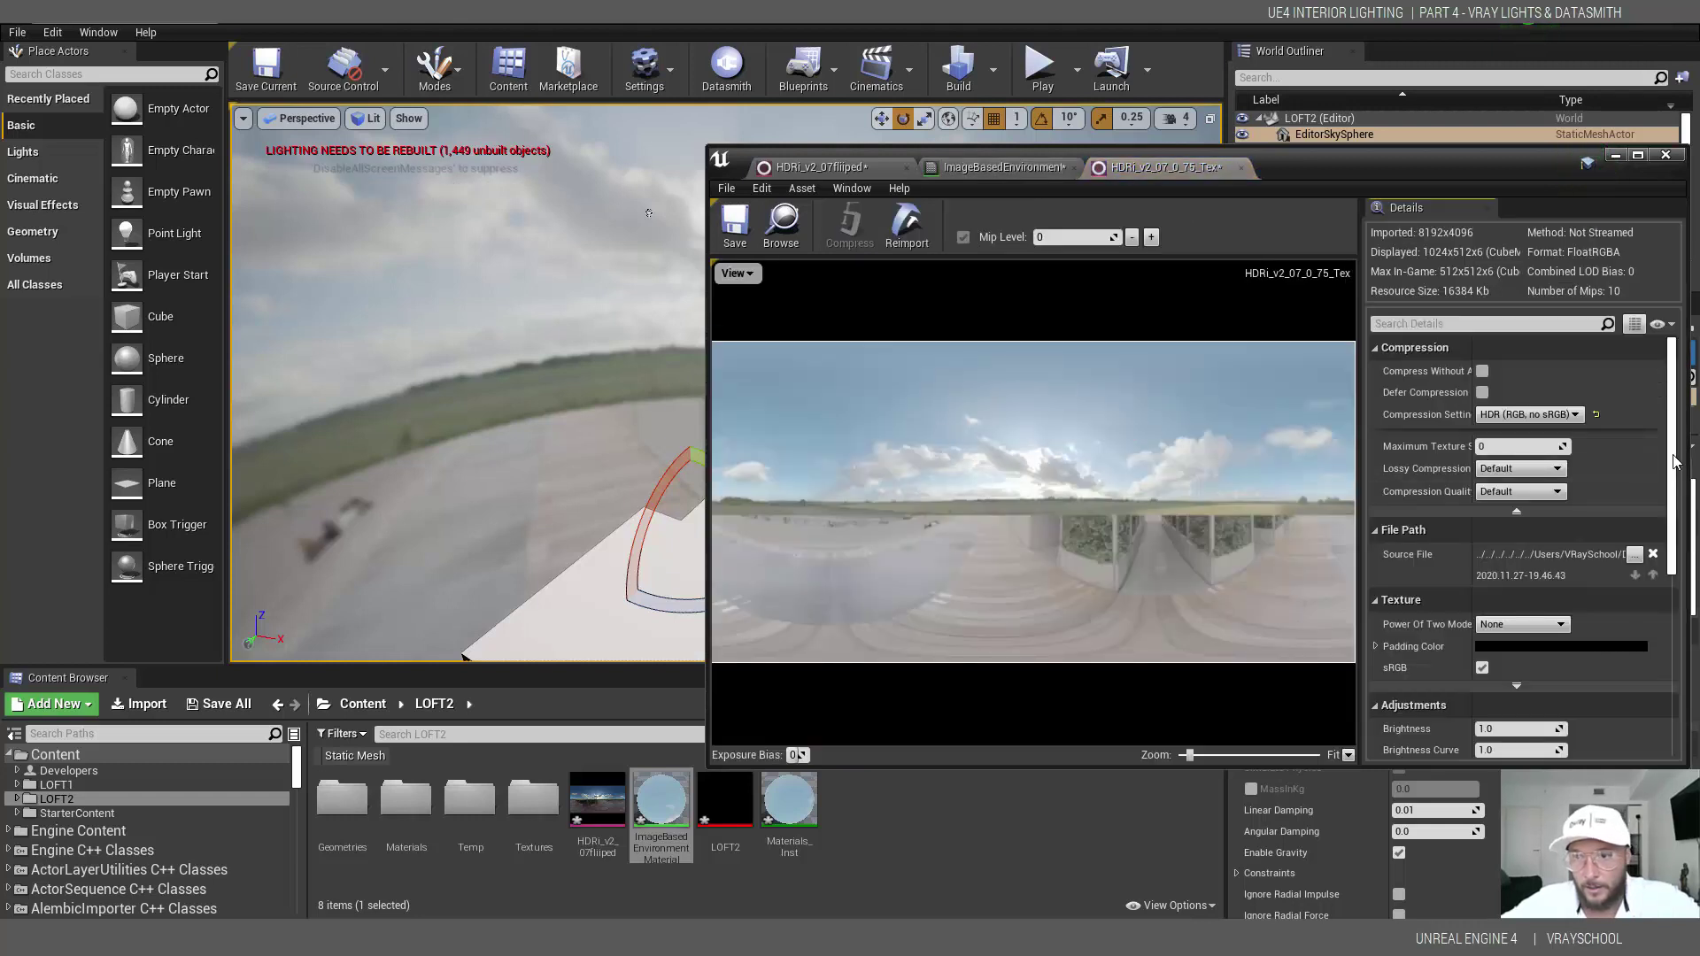
{"action": "scroll", "coordinate": [1585, 489], "scroll_direction": "down", "scroll_amount": 6}
{"action": "left_click", "coordinate": [1505, 565]}
{"action": "right_click", "coordinate": [1511, 567]}
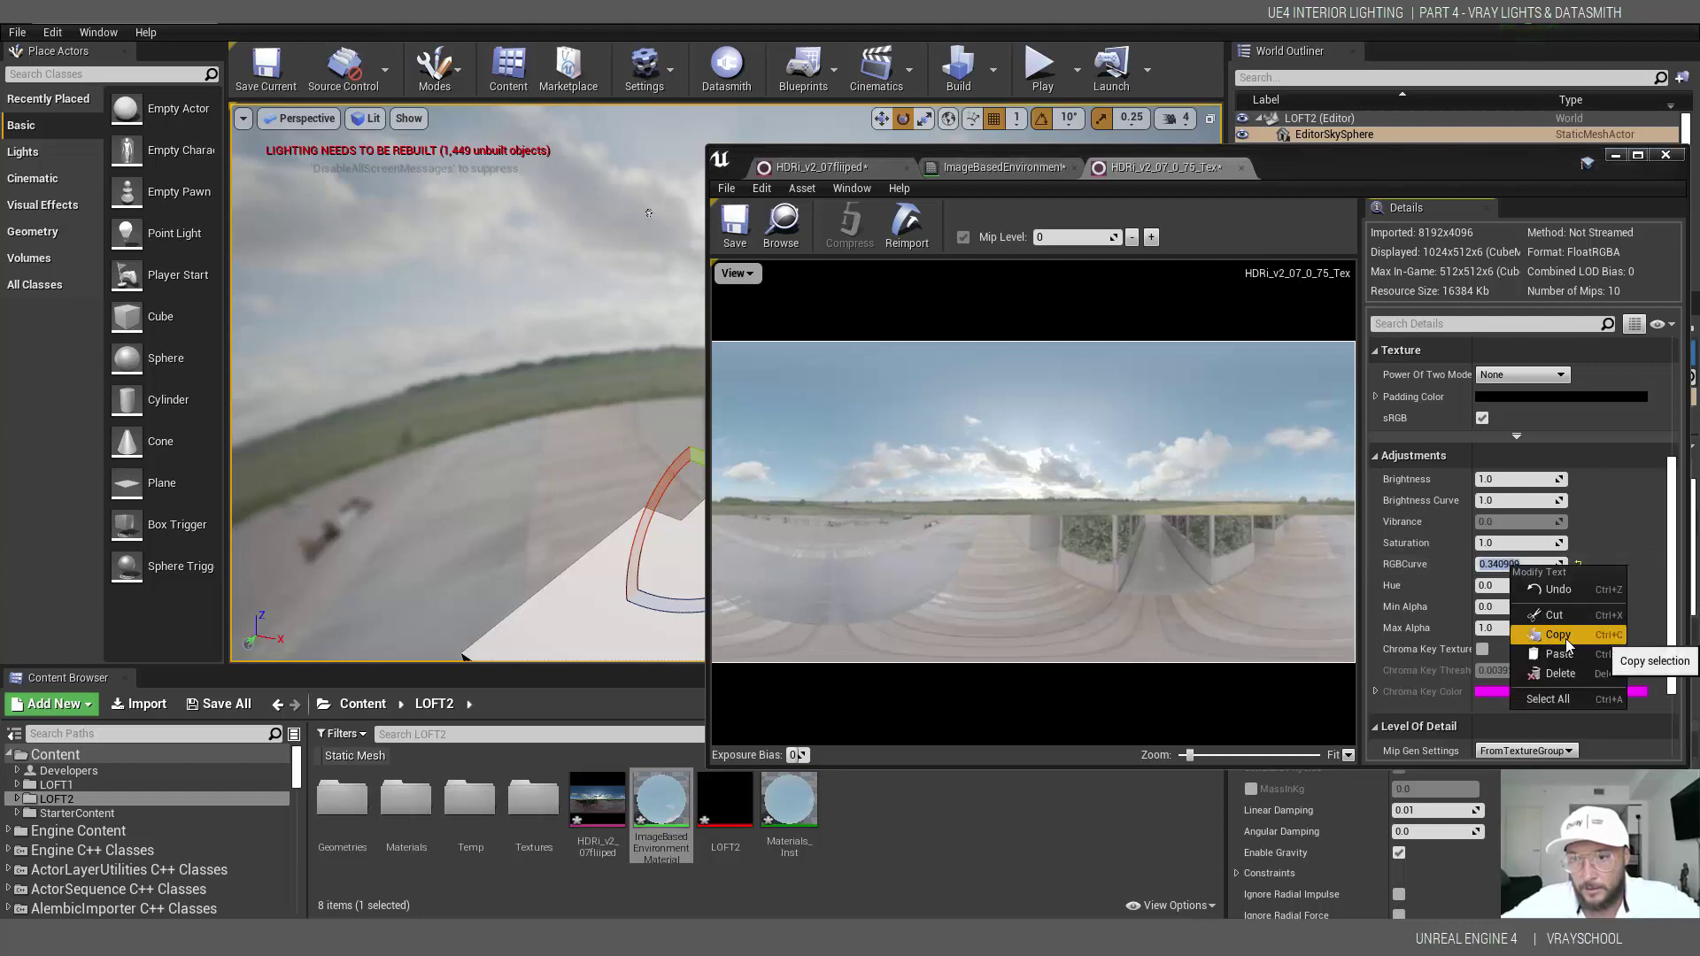
{"action": "left_click", "coordinate": [1555, 636]}
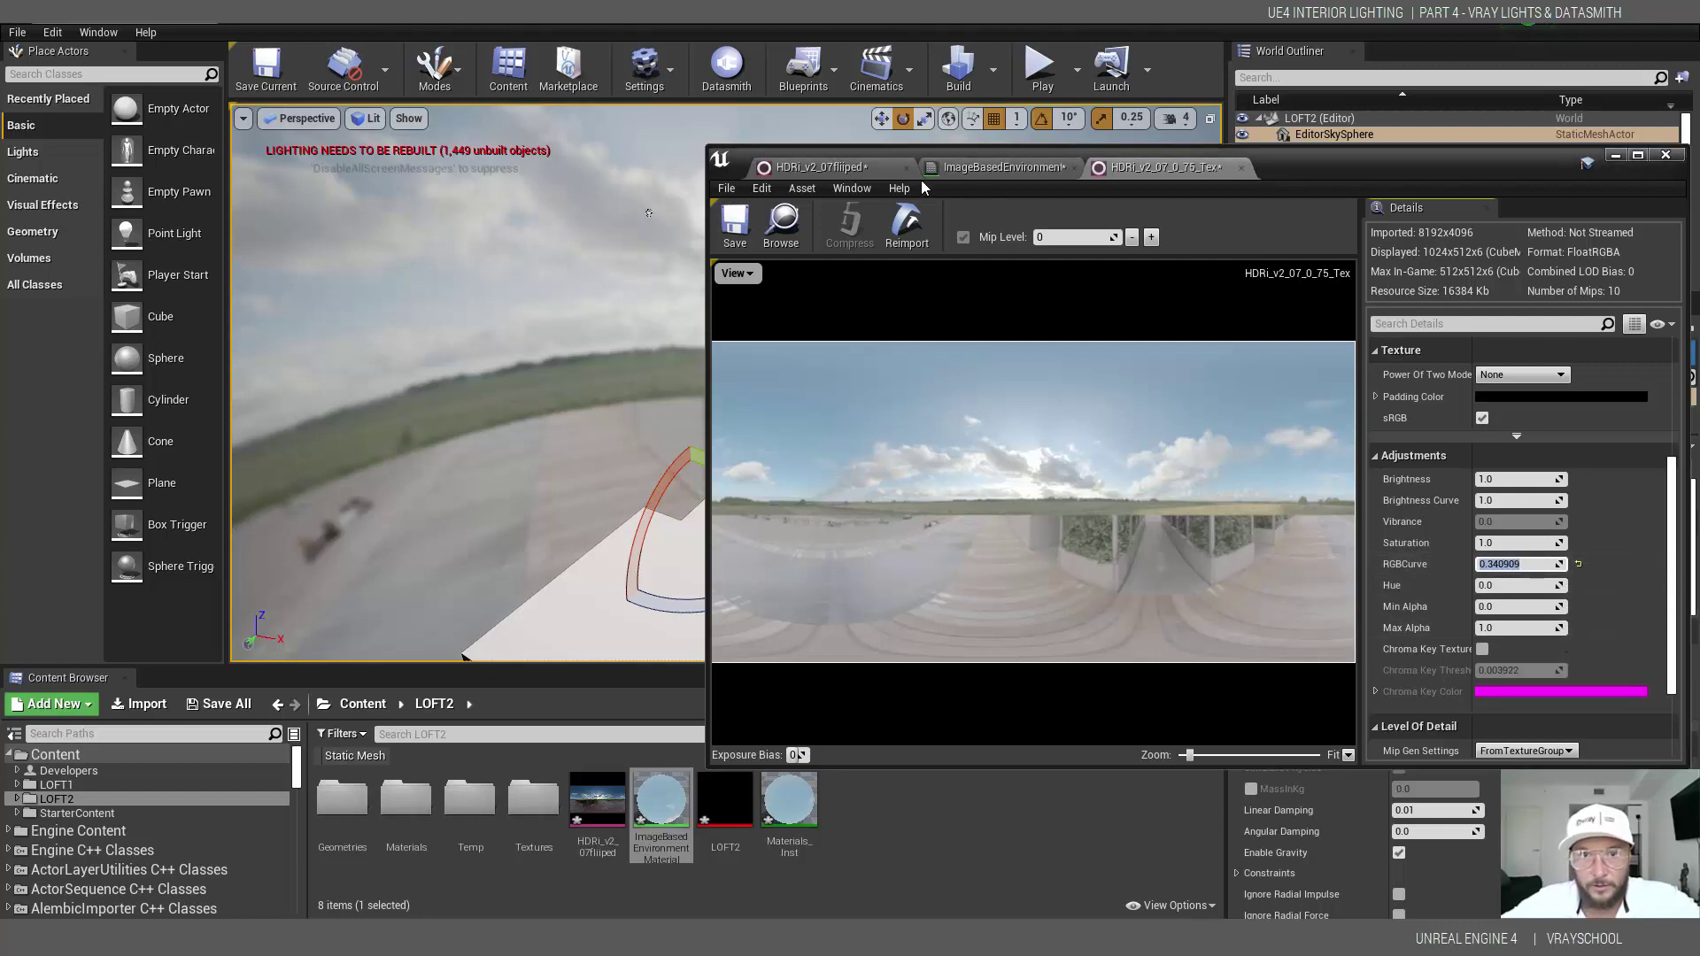
- Paste the copied value 0.340909 into the RGBCurve of HDRi_v2_07fliiped and turn off its sRGB option
{"action": "left_click", "coordinate": [822, 167]}
{"action": "scroll", "coordinate": [1506, 599], "scroll_direction": "down", "scroll_amount": 2}
{"action": "scroll", "coordinate": [1504, 597], "scroll_direction": "down", "scroll_amount": 2}
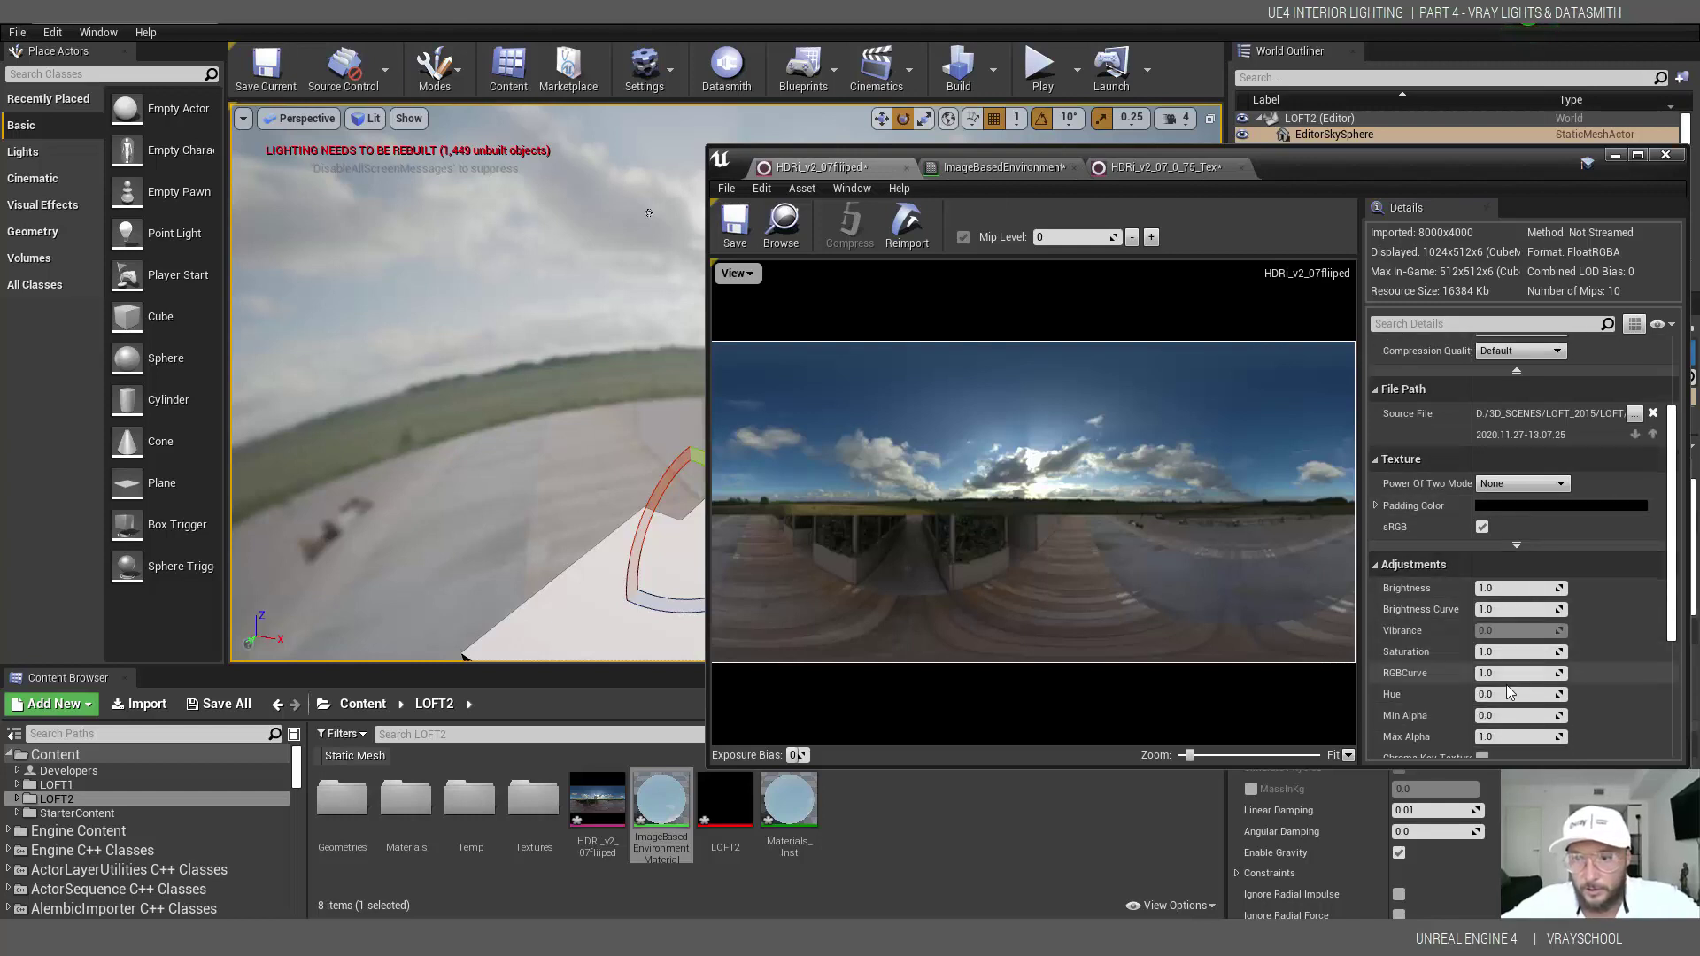
{"action": "left_click", "coordinate": [1491, 674]}
{"action": "key", "text": "ctrl+v"}
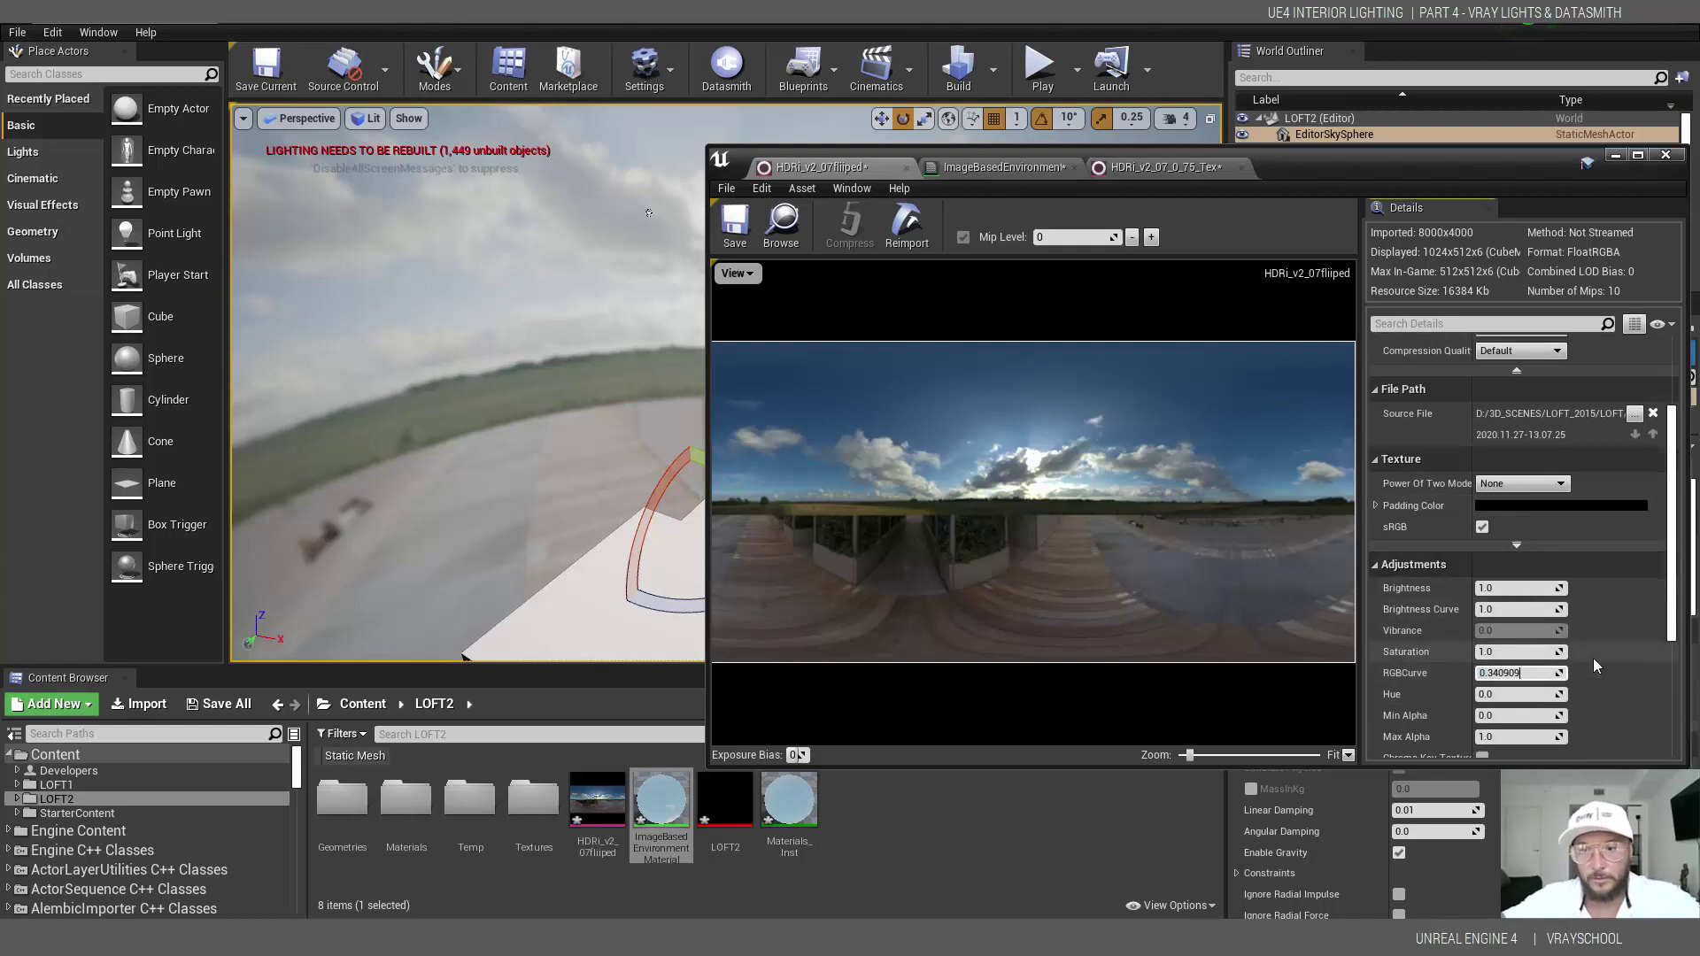
{"action": "key", "text": "Return"}
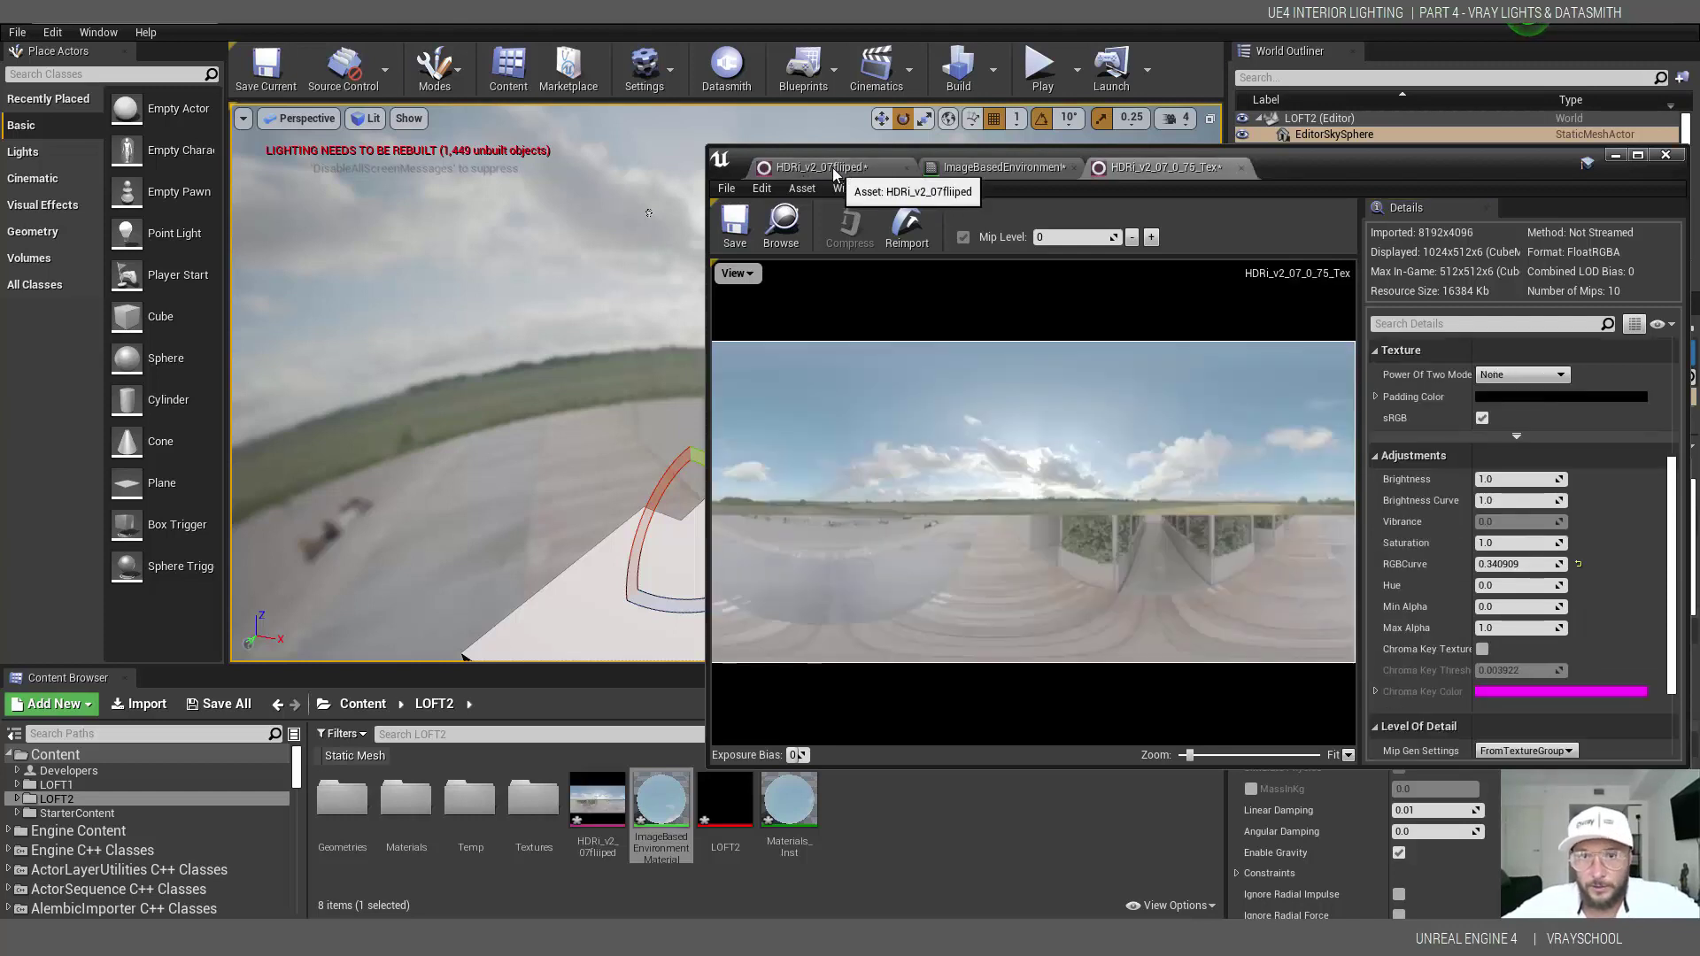
- Compare HDRi_v2_07fliiped with HDRi_v2_07_0_75_Tex, save the flipped texture, and close the asset editor window
{"action": "left_click", "coordinate": [842, 169]}
{"action": "left_click", "coordinate": [1124, 172]}
{"action": "left_click", "coordinate": [828, 167]}
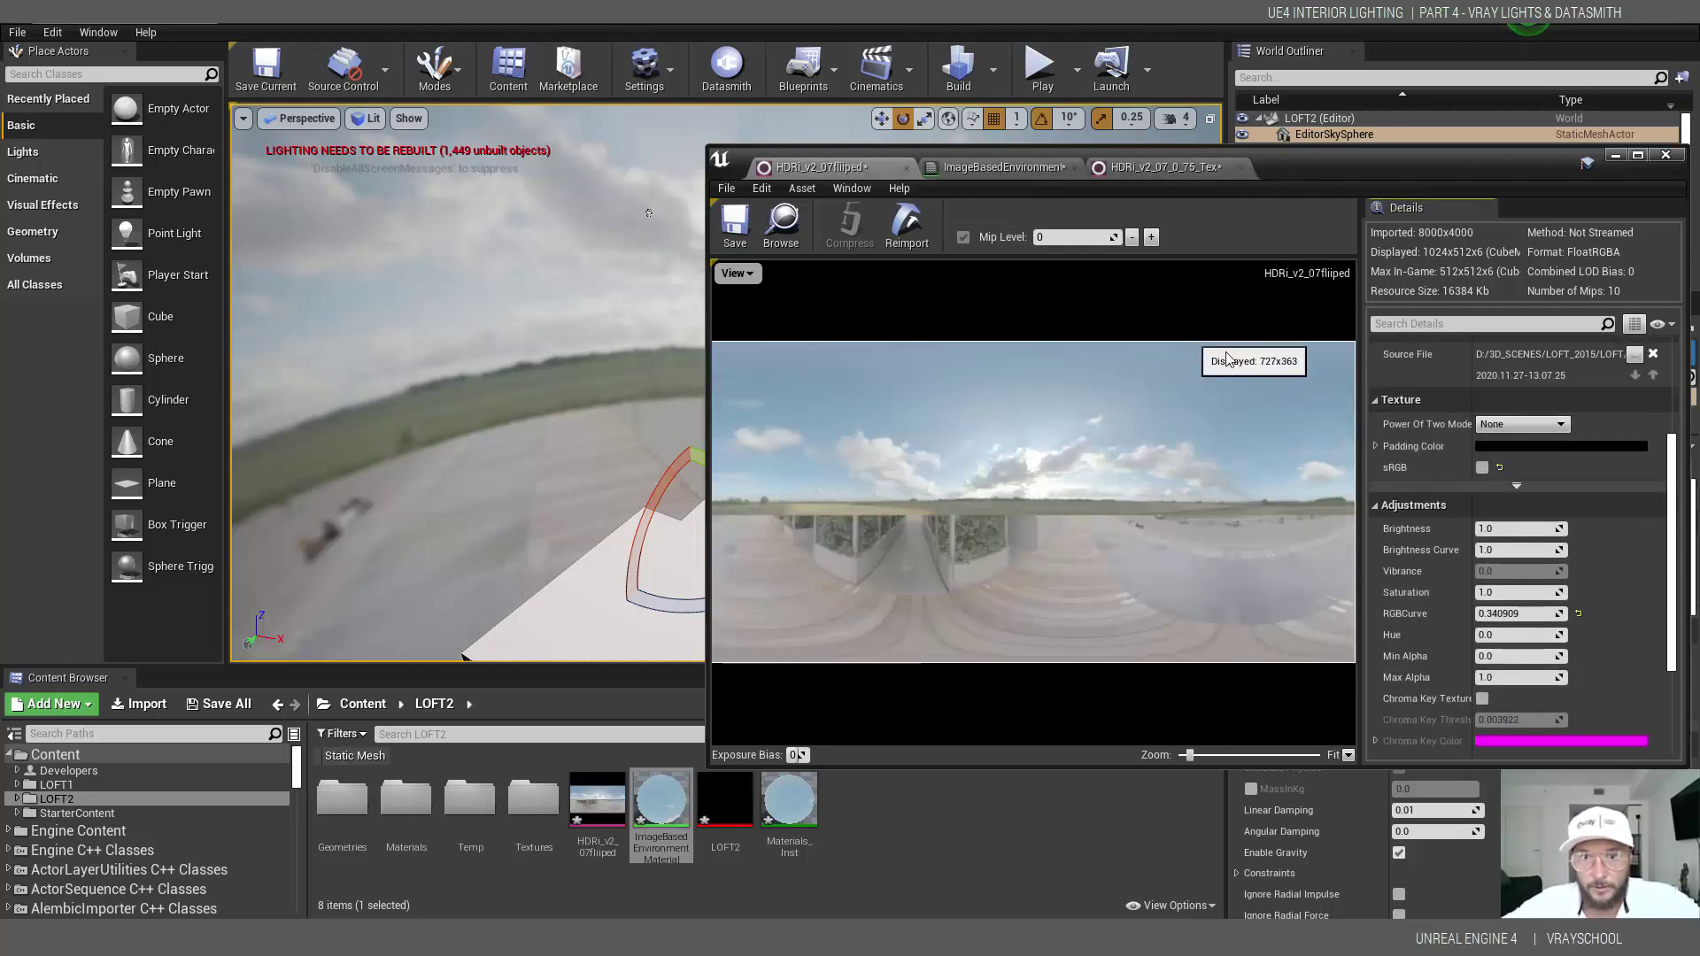
{"action": "left_click", "coordinate": [735, 226]}
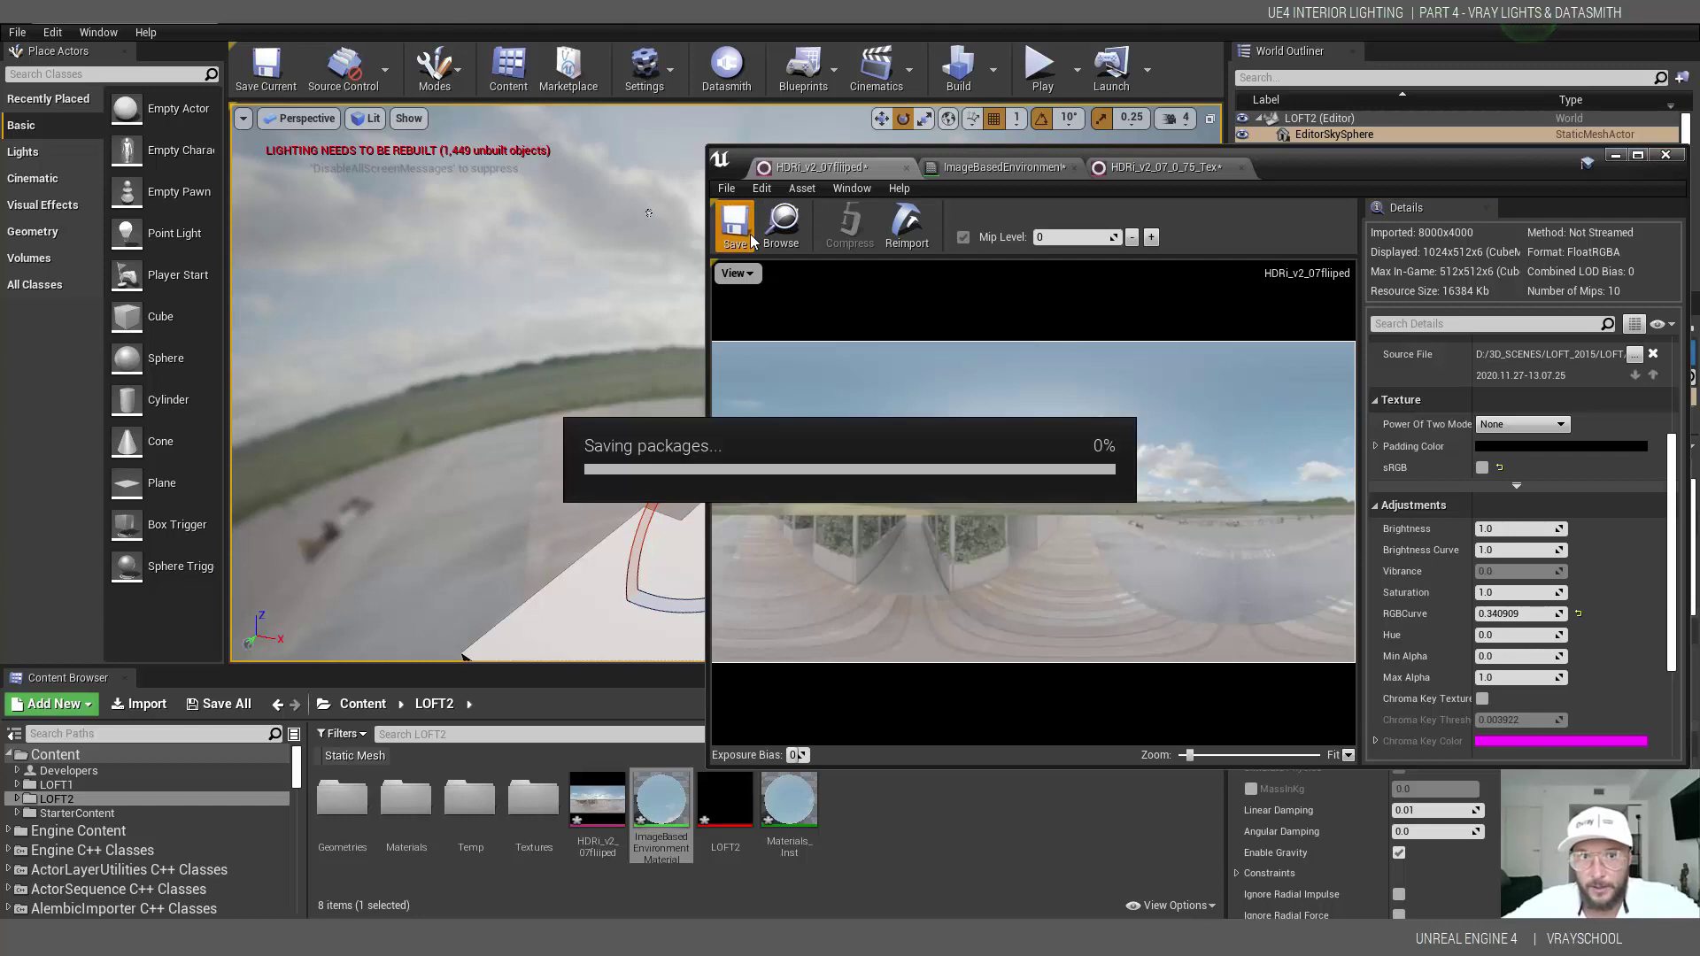
{"action": "left_click", "coordinate": [1666, 155]}
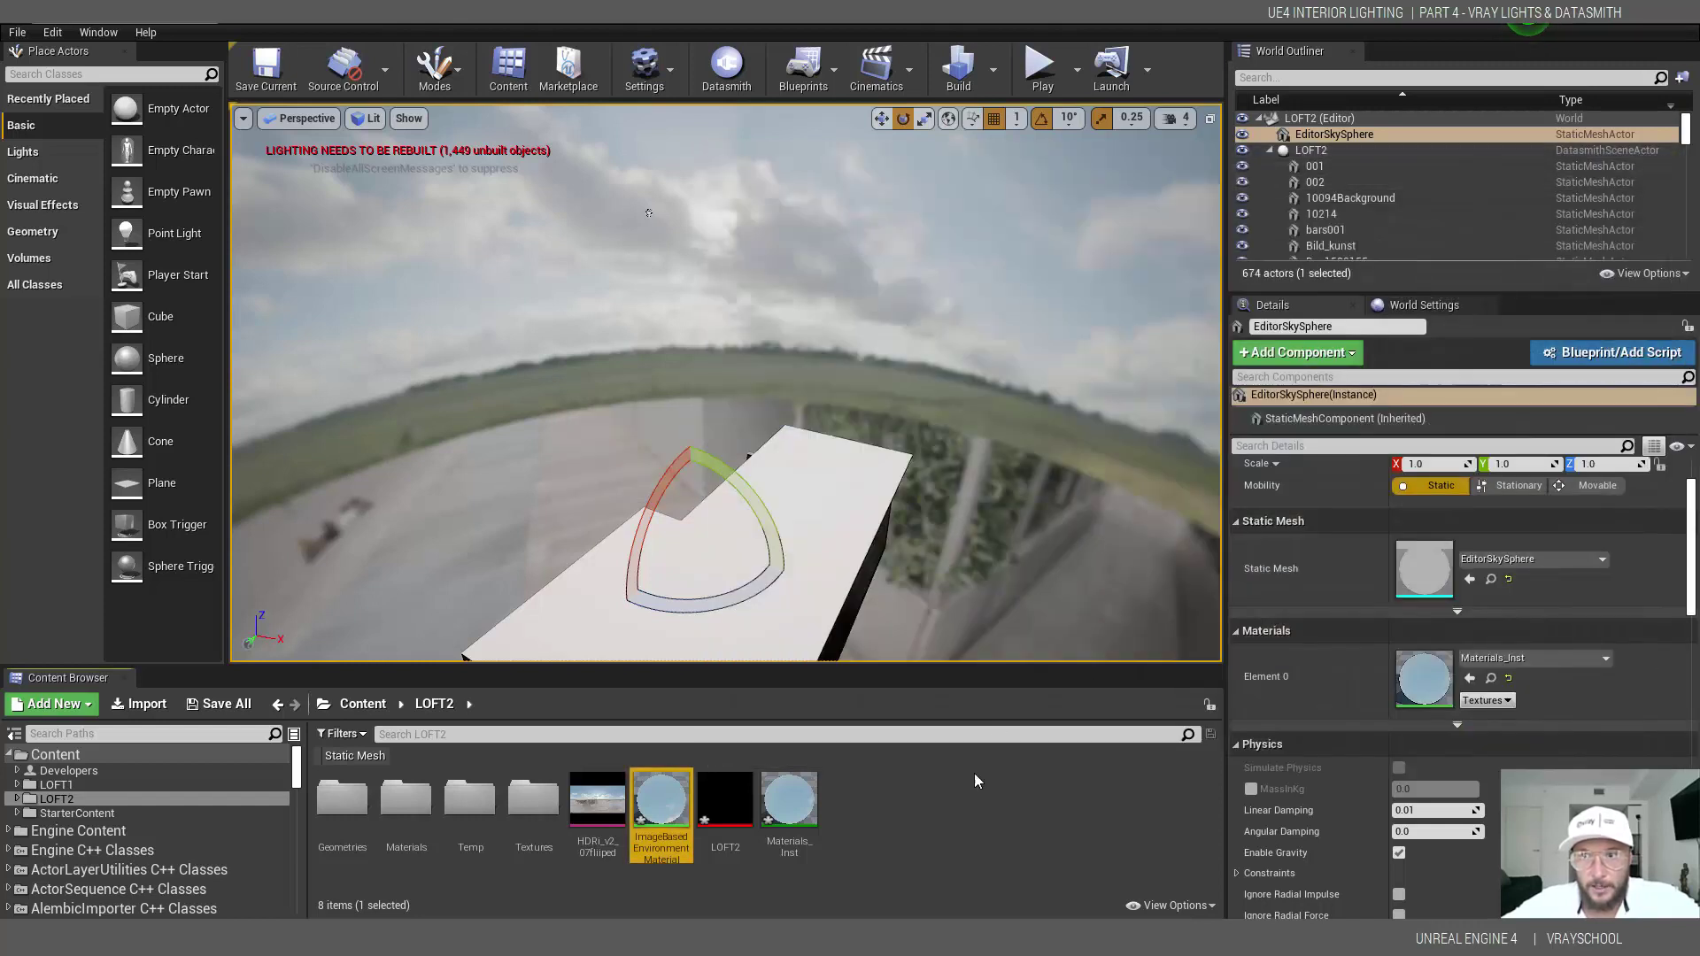
- Assign HDRi_v2_07fliiped to the Texture Sample in ImageBasedEnvironmentMaterial, the parent of Materials_Inst, save the material, and minimize its editor
{"action": "left_click", "coordinate": [598, 806]}
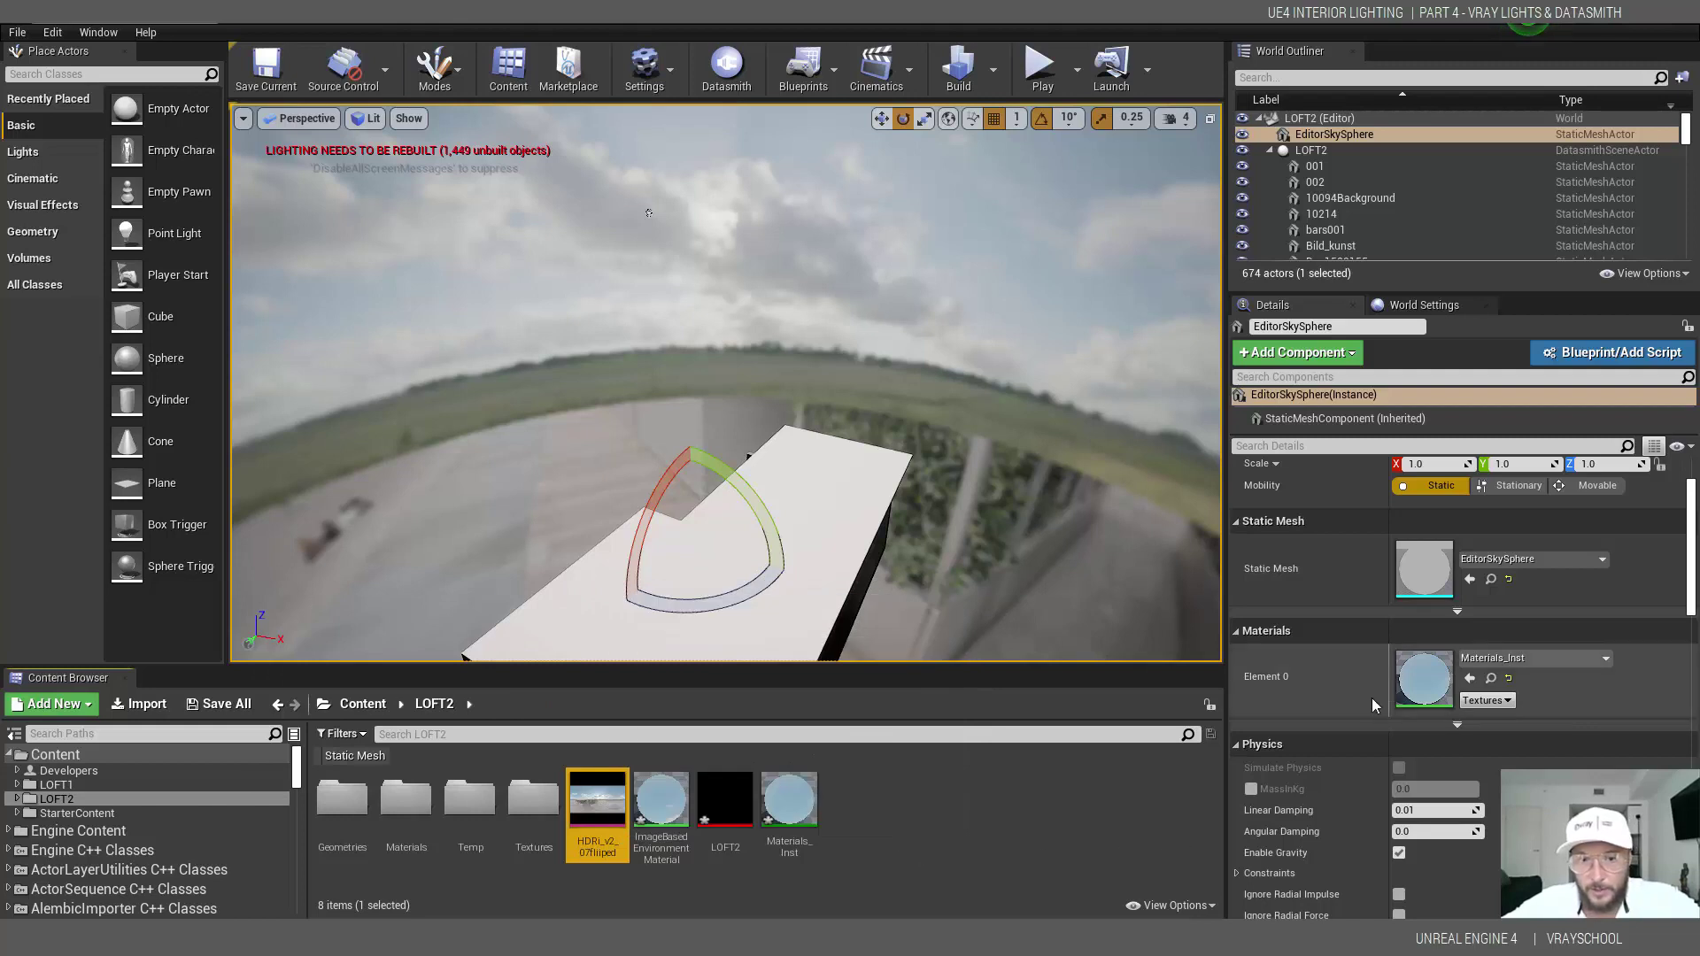
{"action": "double_click", "coordinate": [790, 816]}
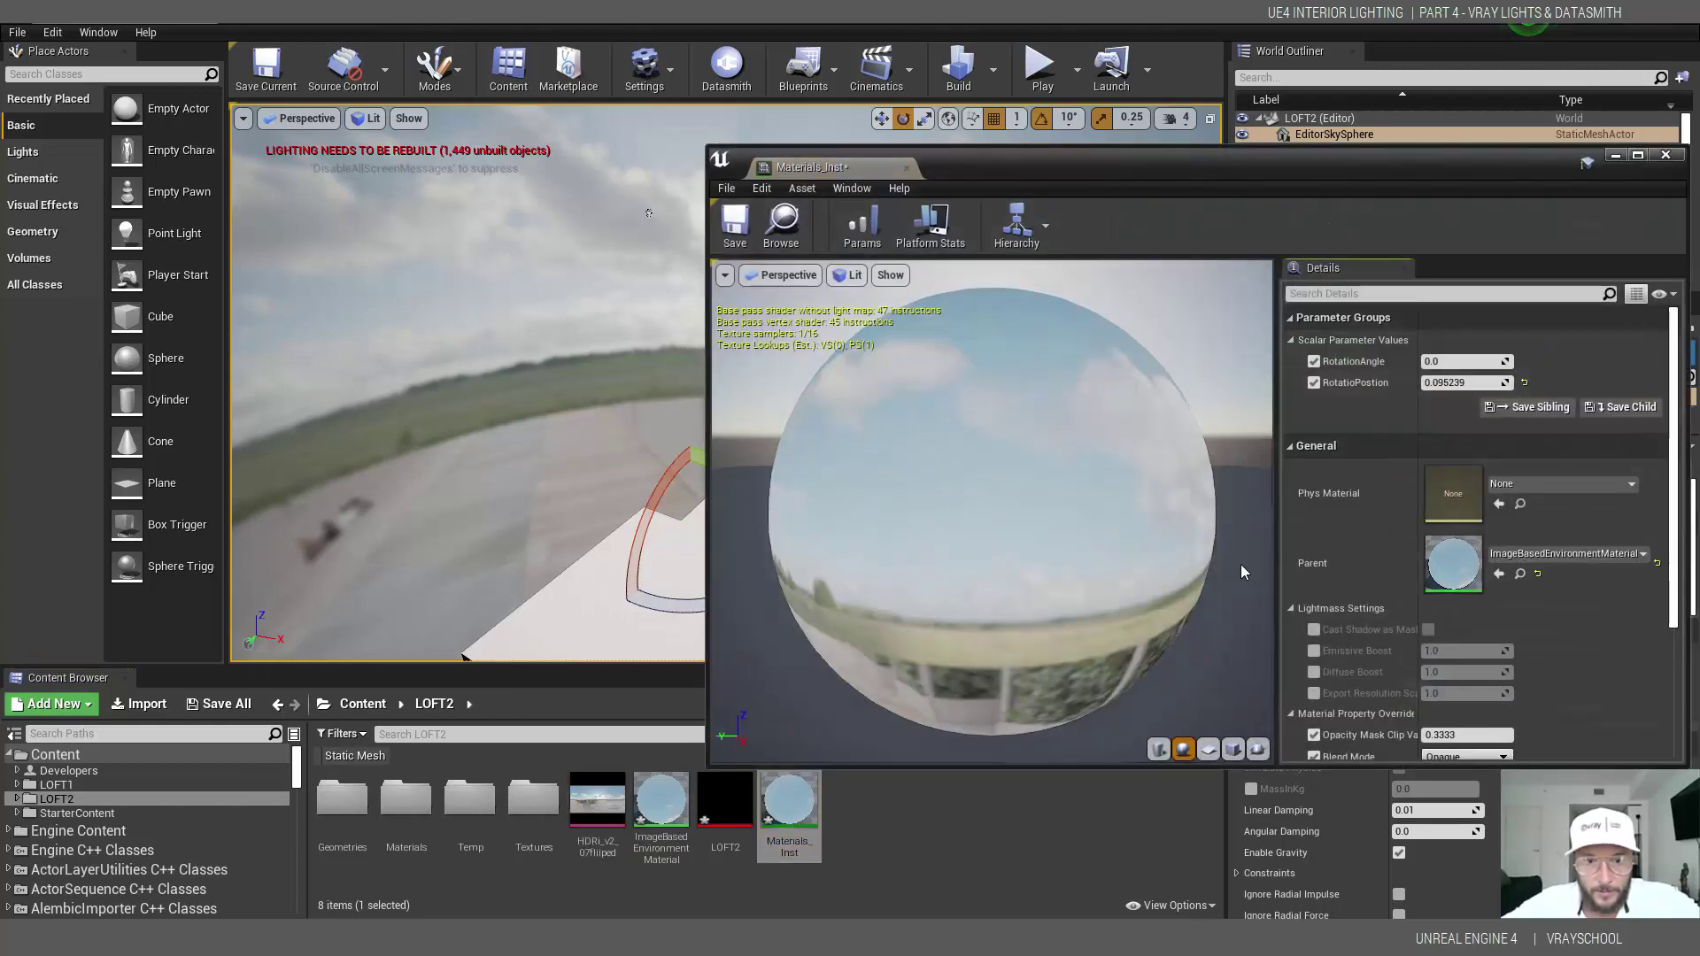
{"action": "double_click", "coordinate": [1474, 567]}
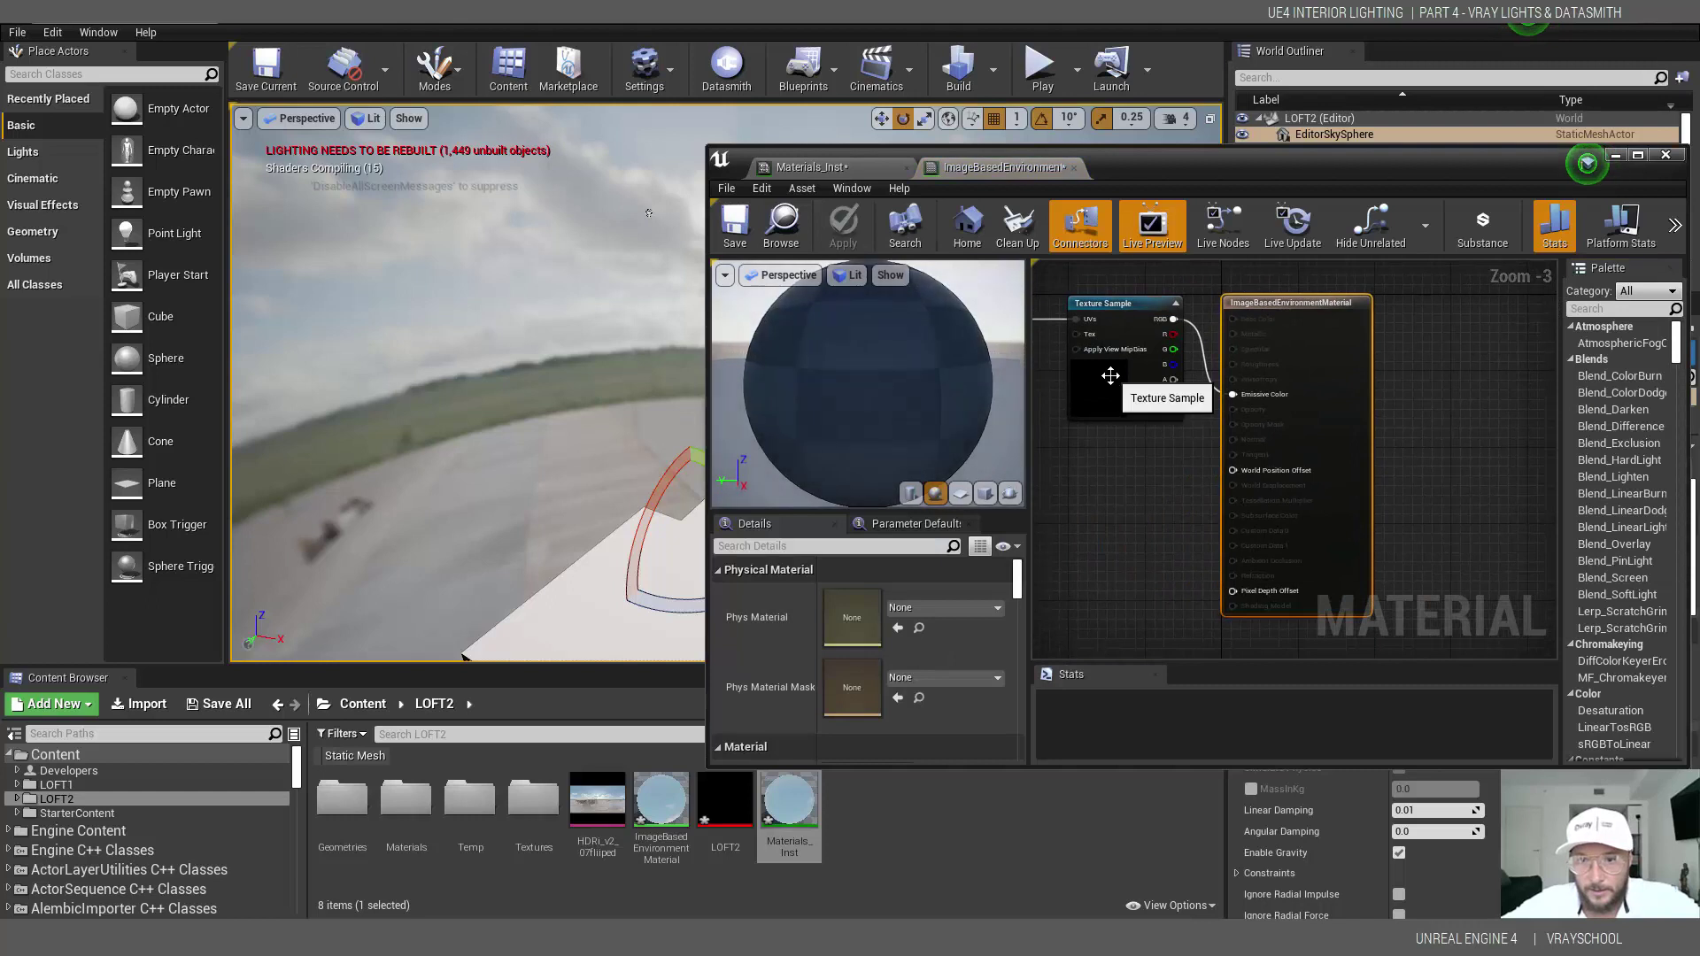
{"action": "left_click", "coordinate": [1102, 381]}
{"action": "scroll", "coordinate": [881, 631], "scroll_direction": "down", "scroll_amount": 2}
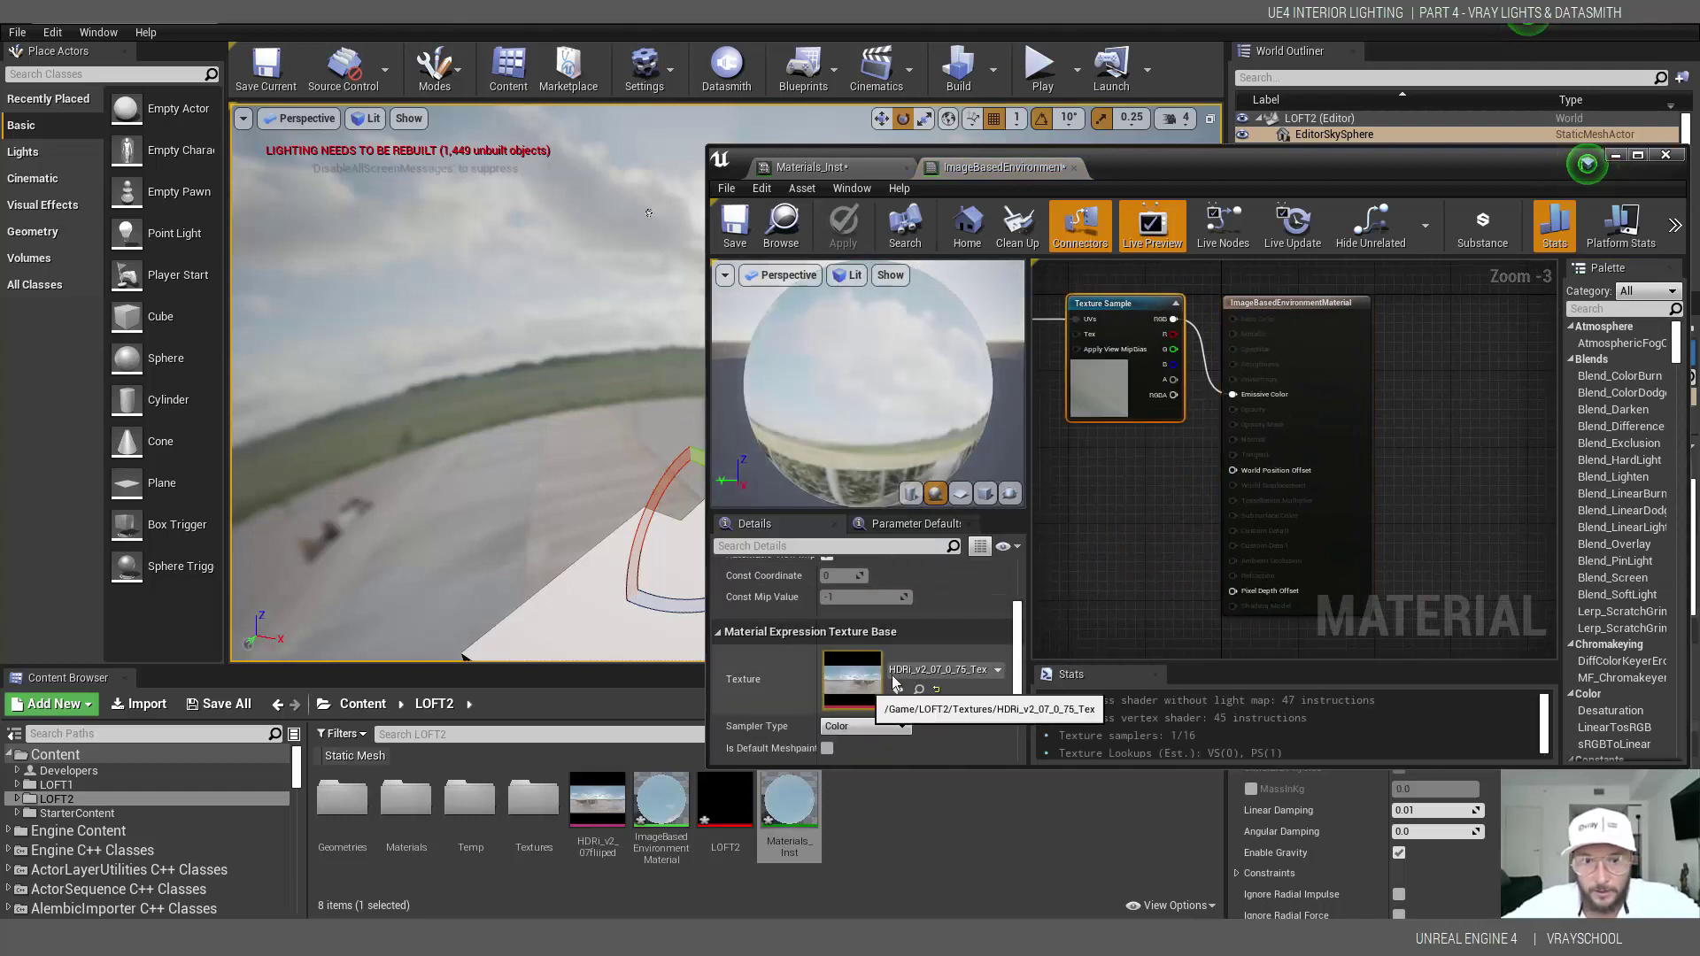
{"action": "left_click", "coordinate": [955, 671]}
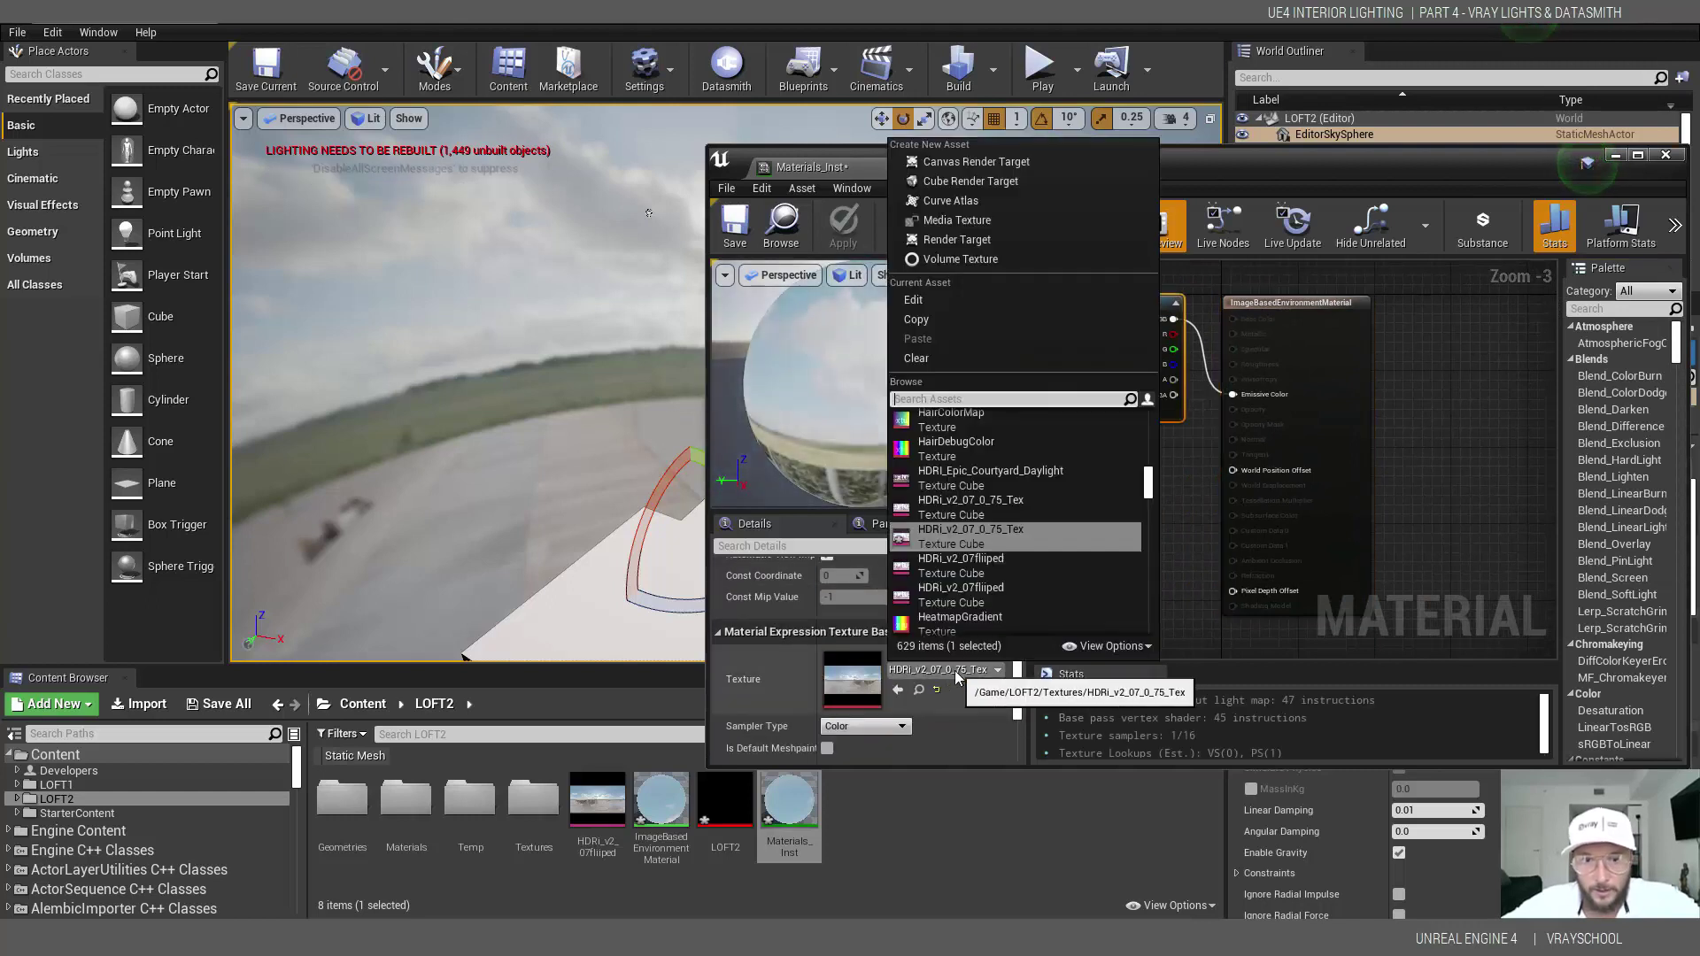
{"action": "left_click", "coordinate": [980, 588]}
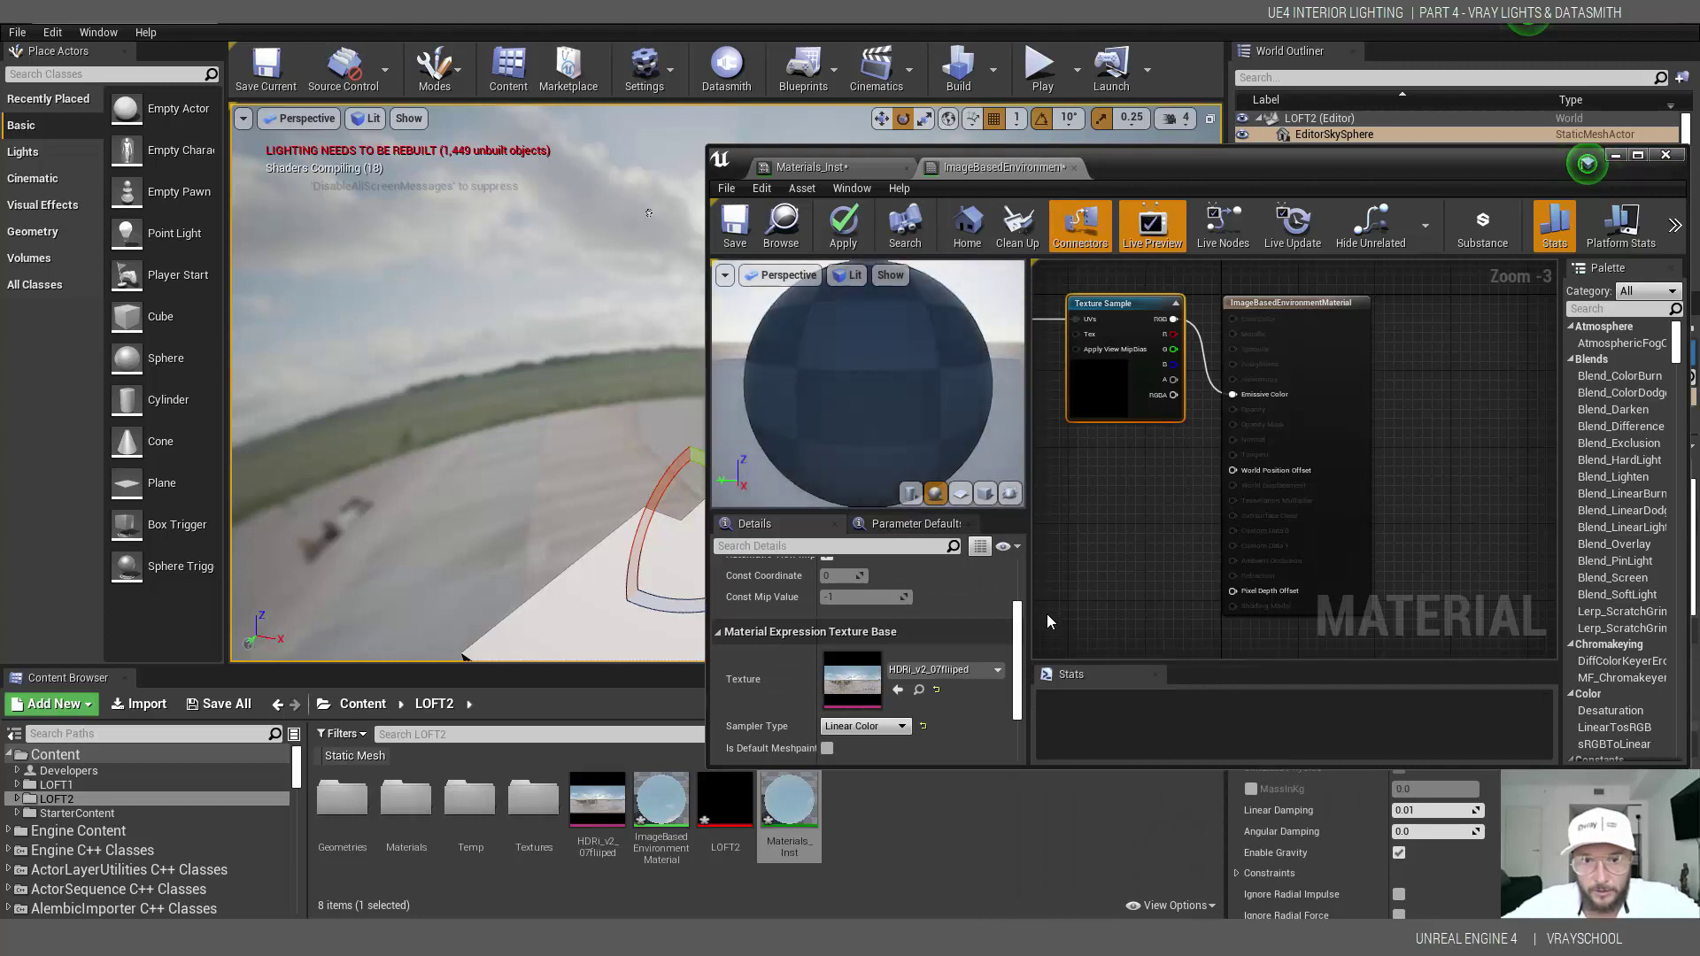
{"action": "left_click", "coordinate": [737, 227]}
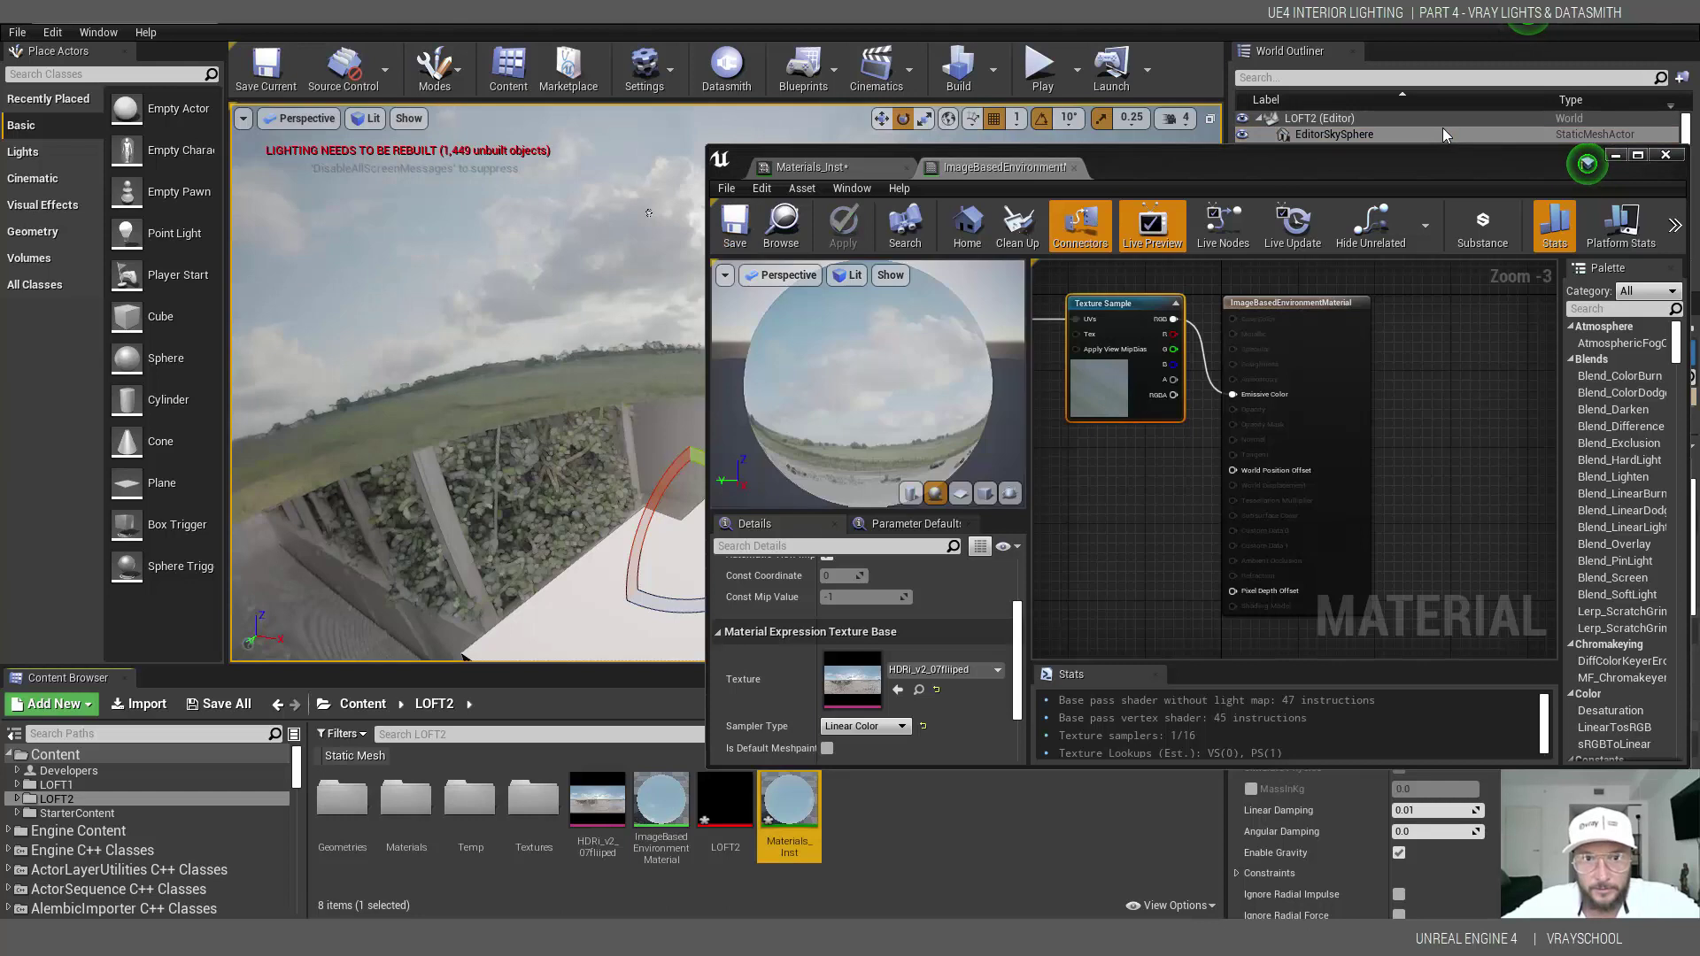
{"action": "left_click", "coordinate": [1615, 155]}
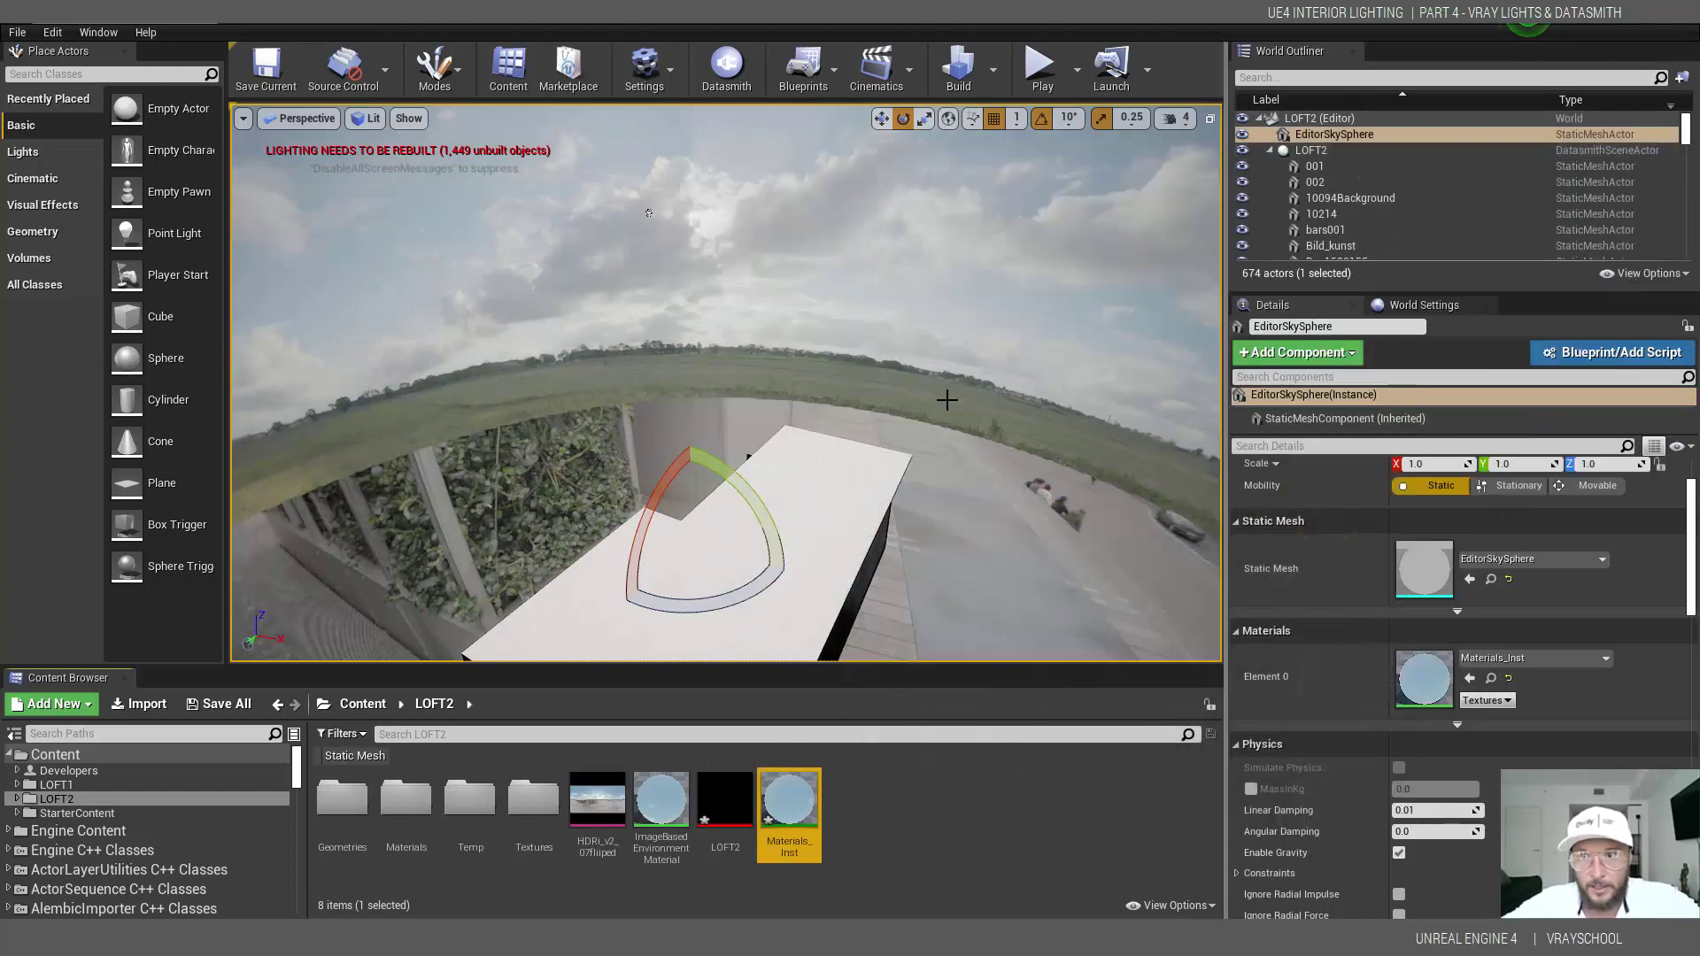
- Check the sky around the building and review the compression, texture and adjustment settings of HDRi_v2_07fliiped
{"action": "left_click_drag", "start_coordinate": [824, 431], "coordinate": [921, 376], "text": "alt"}
{"action": "double_click", "coordinate": [595, 795]}
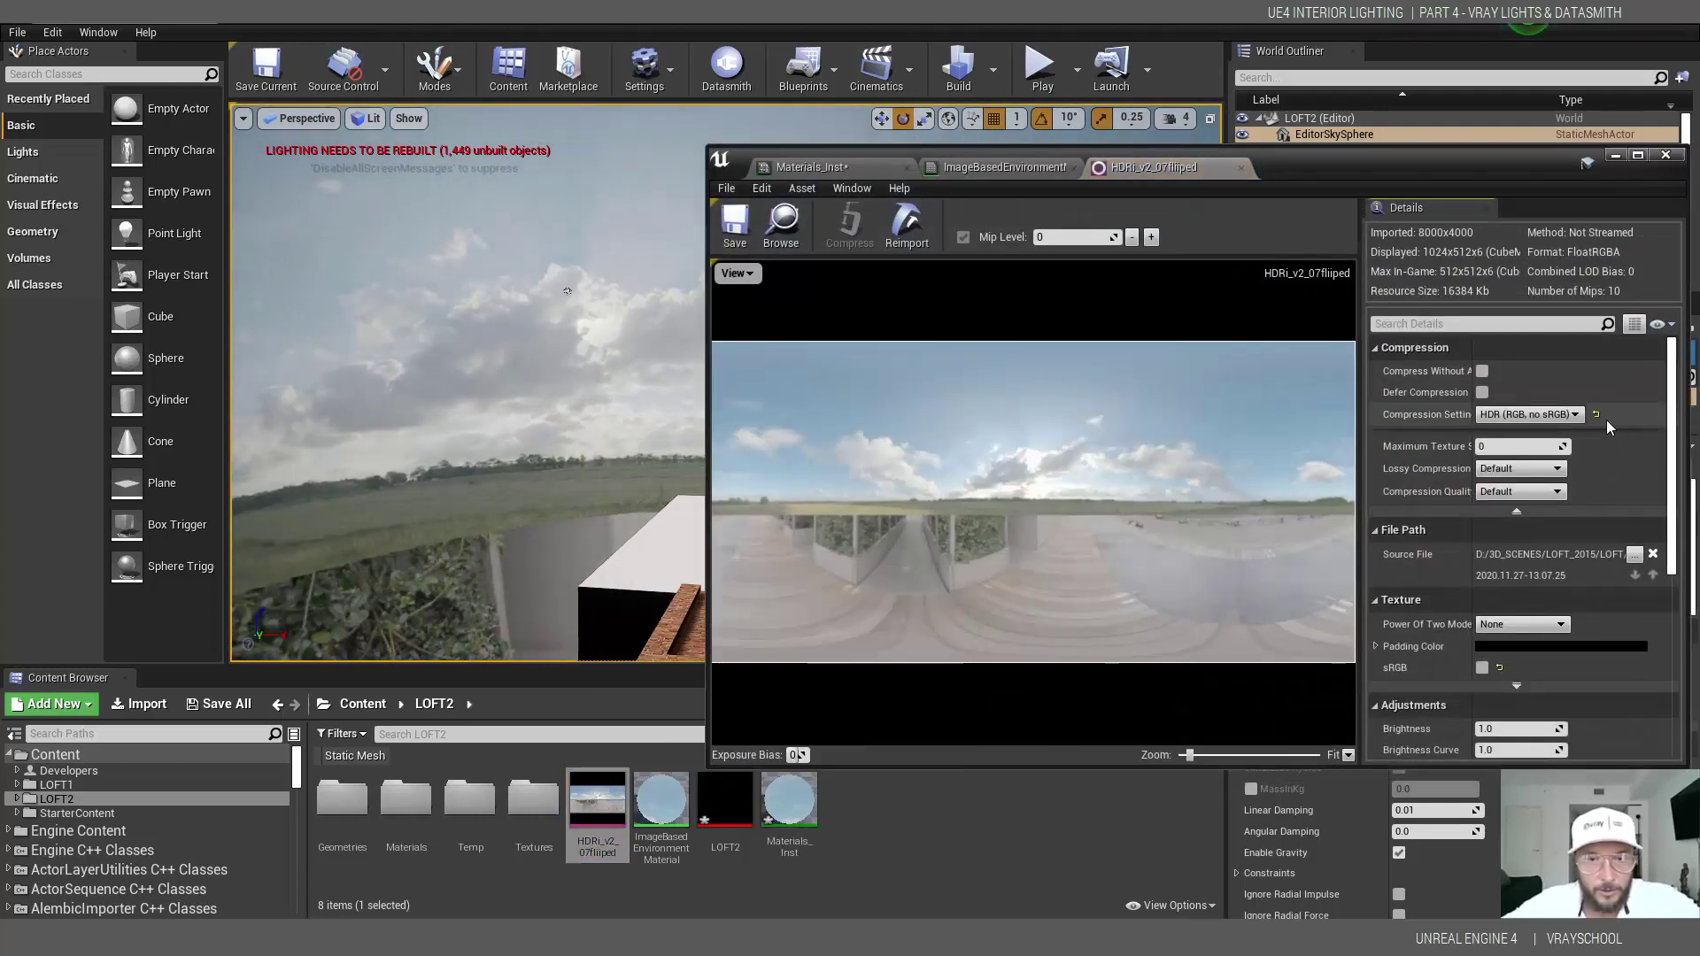
{"action": "left_click_drag", "start_coordinate": [1670, 413], "coordinate": [1670, 505]}
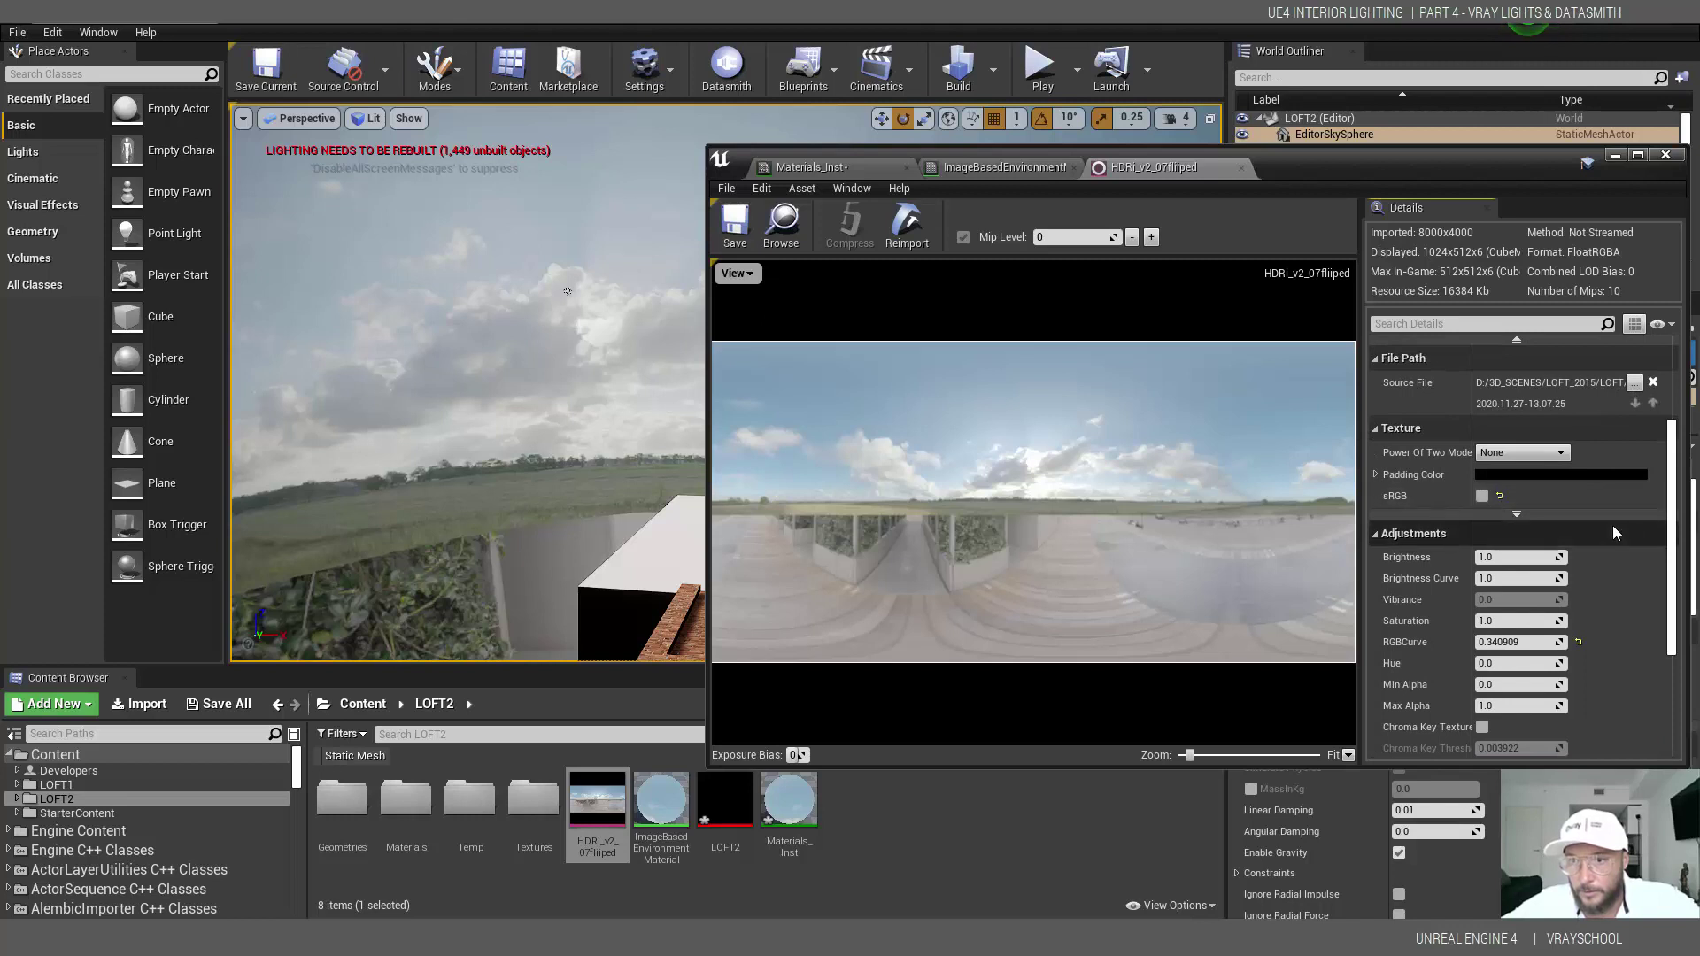
{"action": "scroll", "coordinate": [1559, 535], "scroll_direction": "down", "scroll_amount": 1}
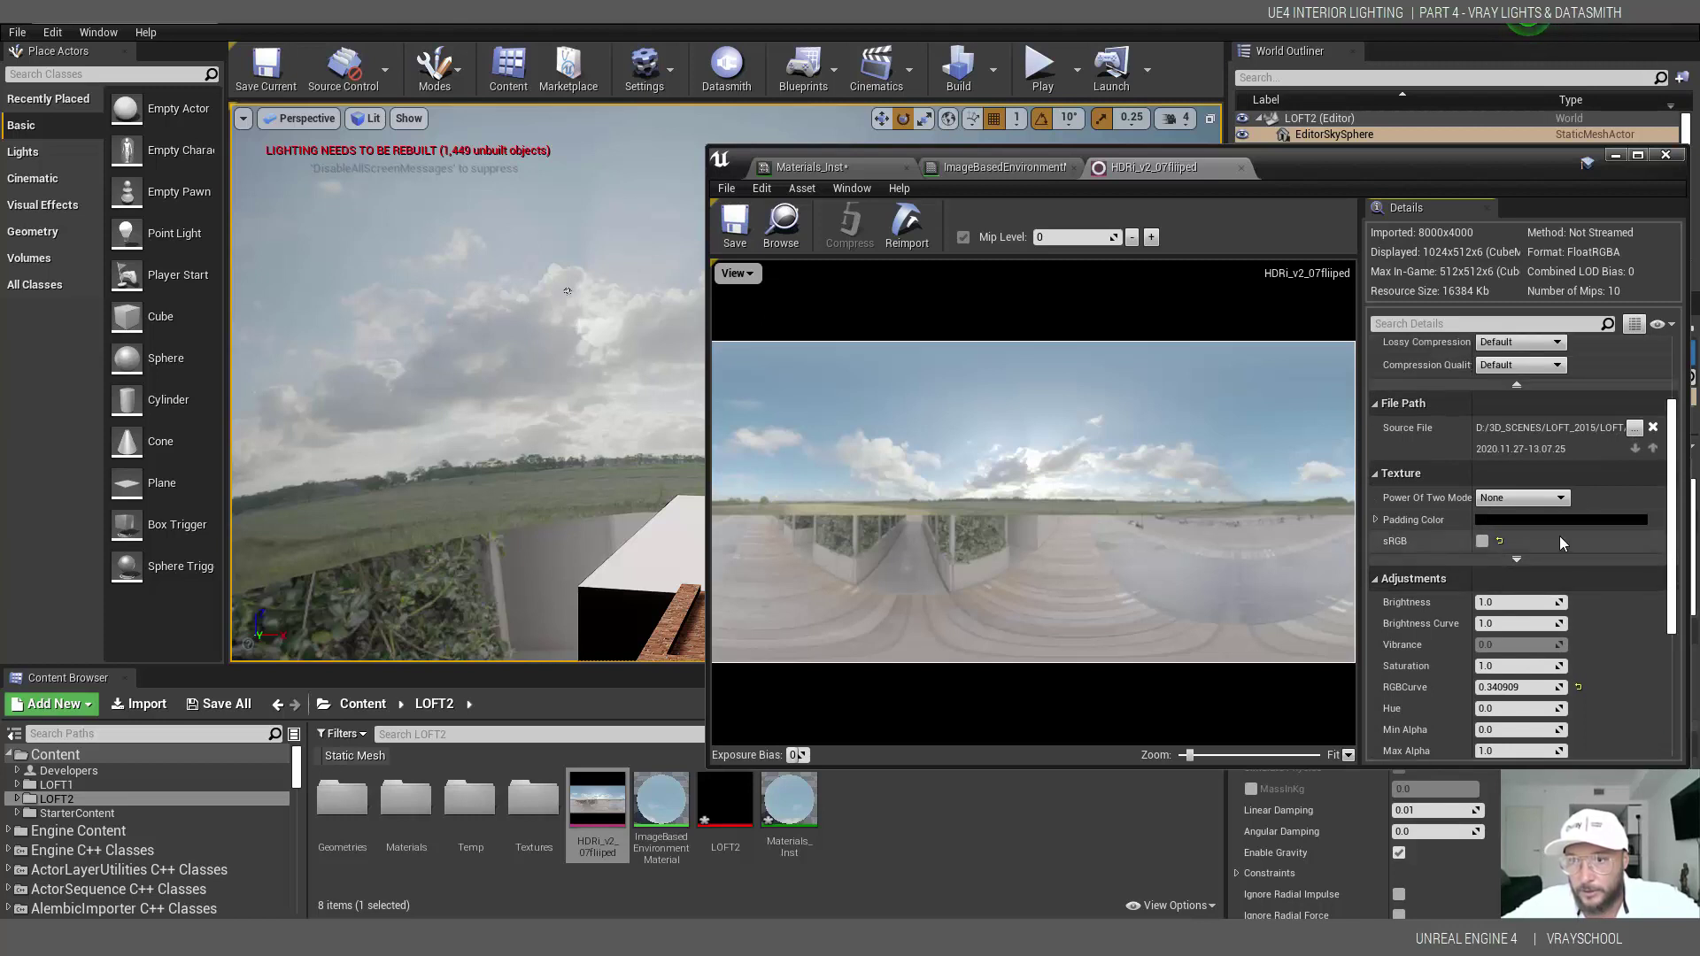
{"action": "scroll", "coordinate": [1545, 416], "scroll_direction": "up", "scroll_amount": 3}
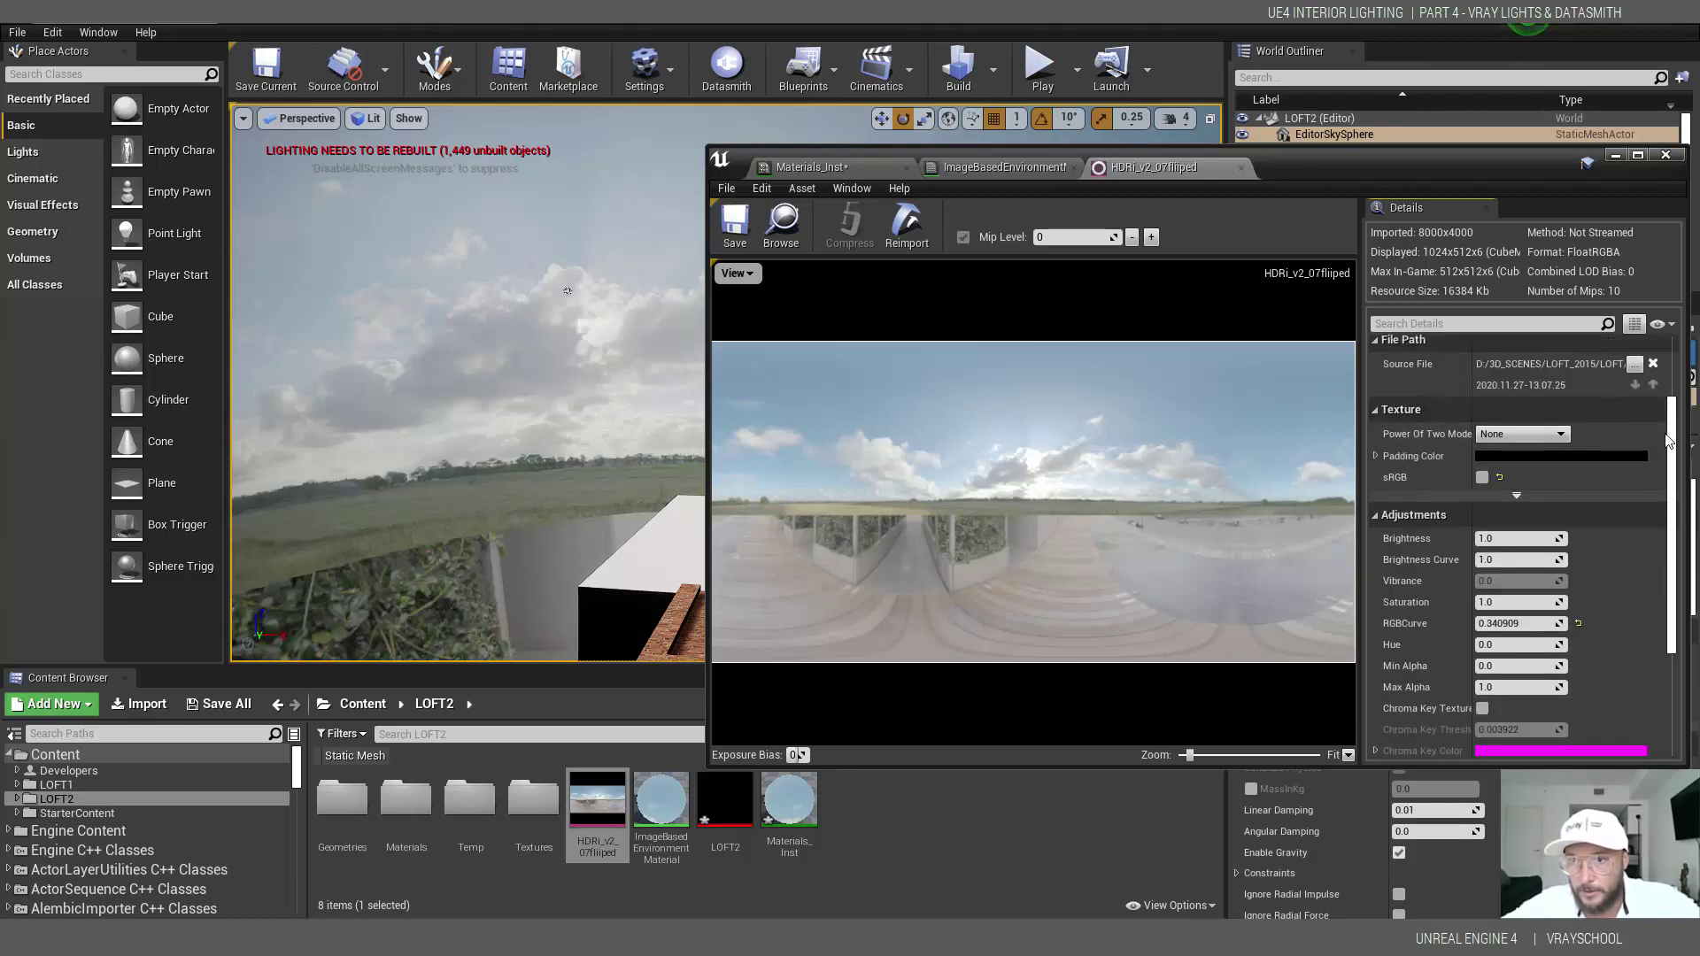
{"action": "left_click", "coordinate": [1538, 433]}
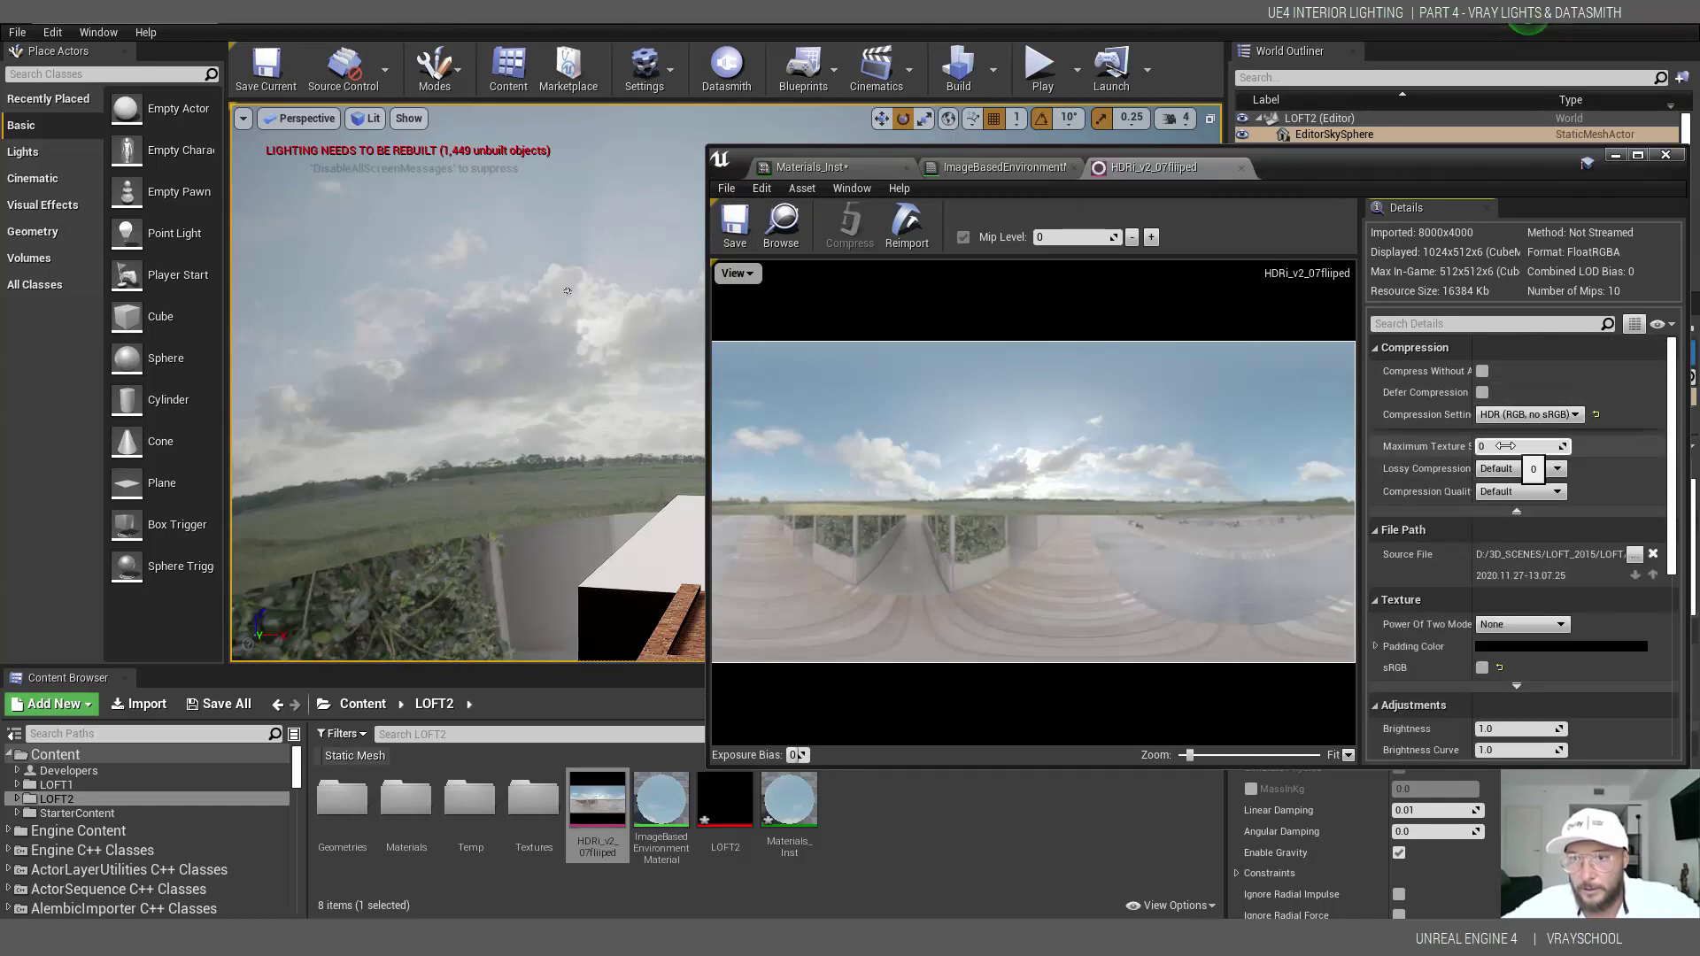
{"action": "left_click", "coordinate": [1666, 154]}
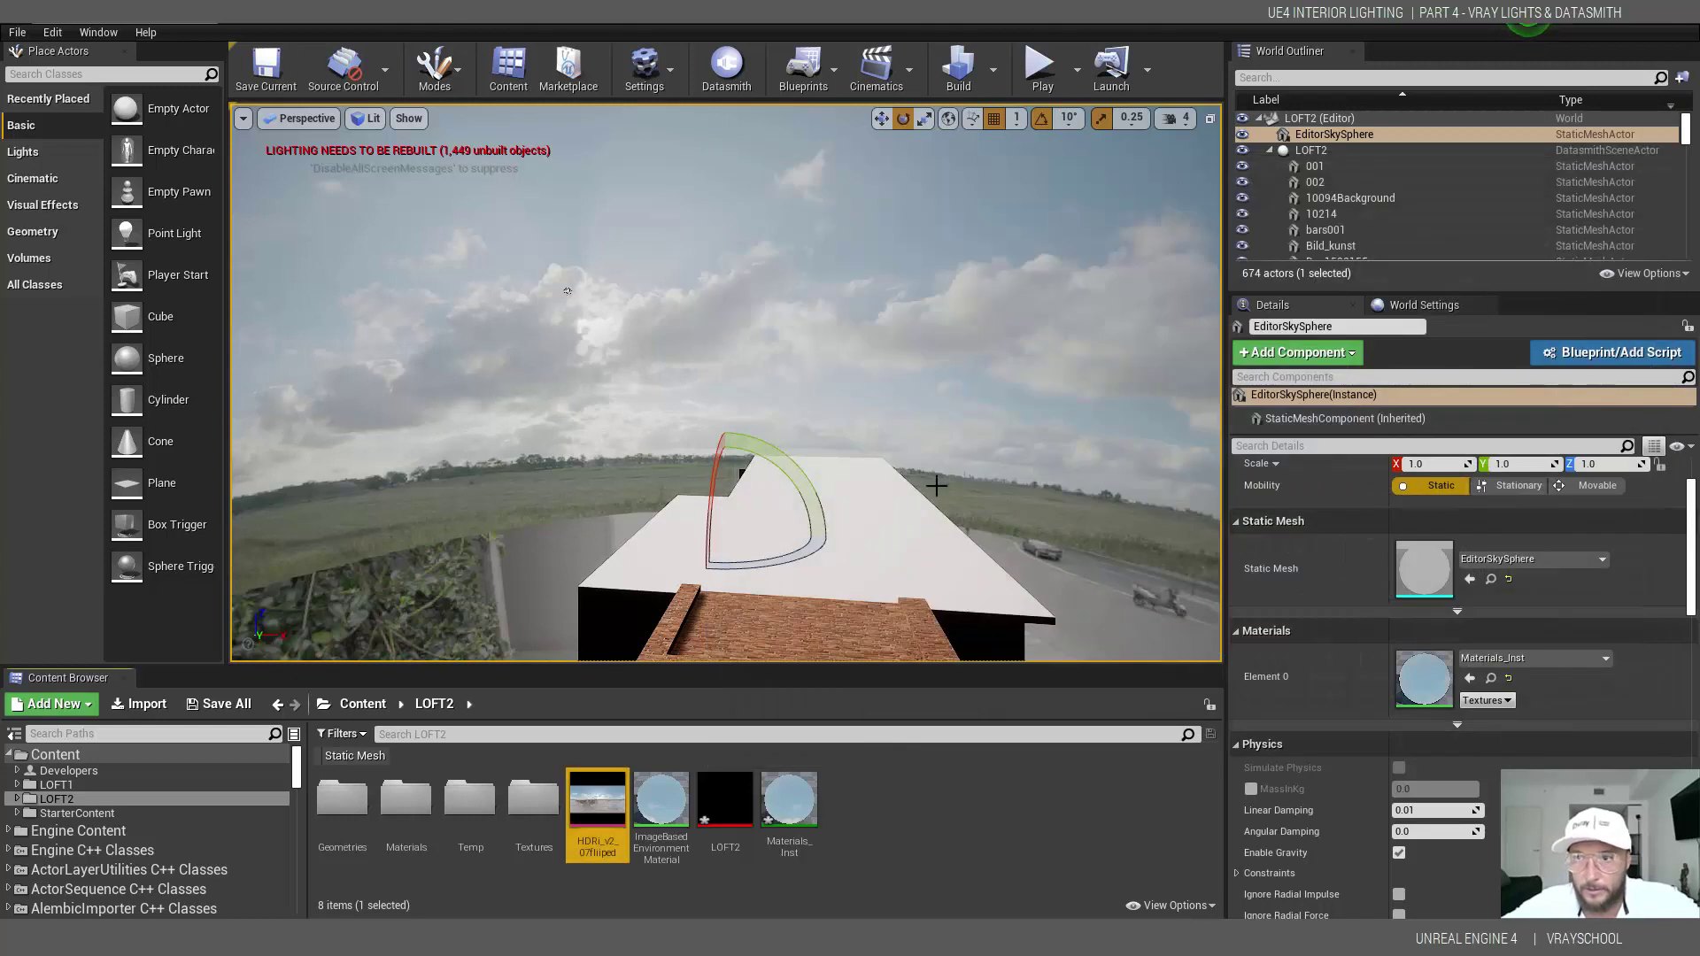
- Undo the accidental duplication of EditorSkySphere and inspect the compression and Mip Gen Settings of HDRi_v2_07fliiped without changing them
{"action": "left_click_drag", "start_coordinate": [584, 326], "coordinate": [913, 507], "text": "alt"}
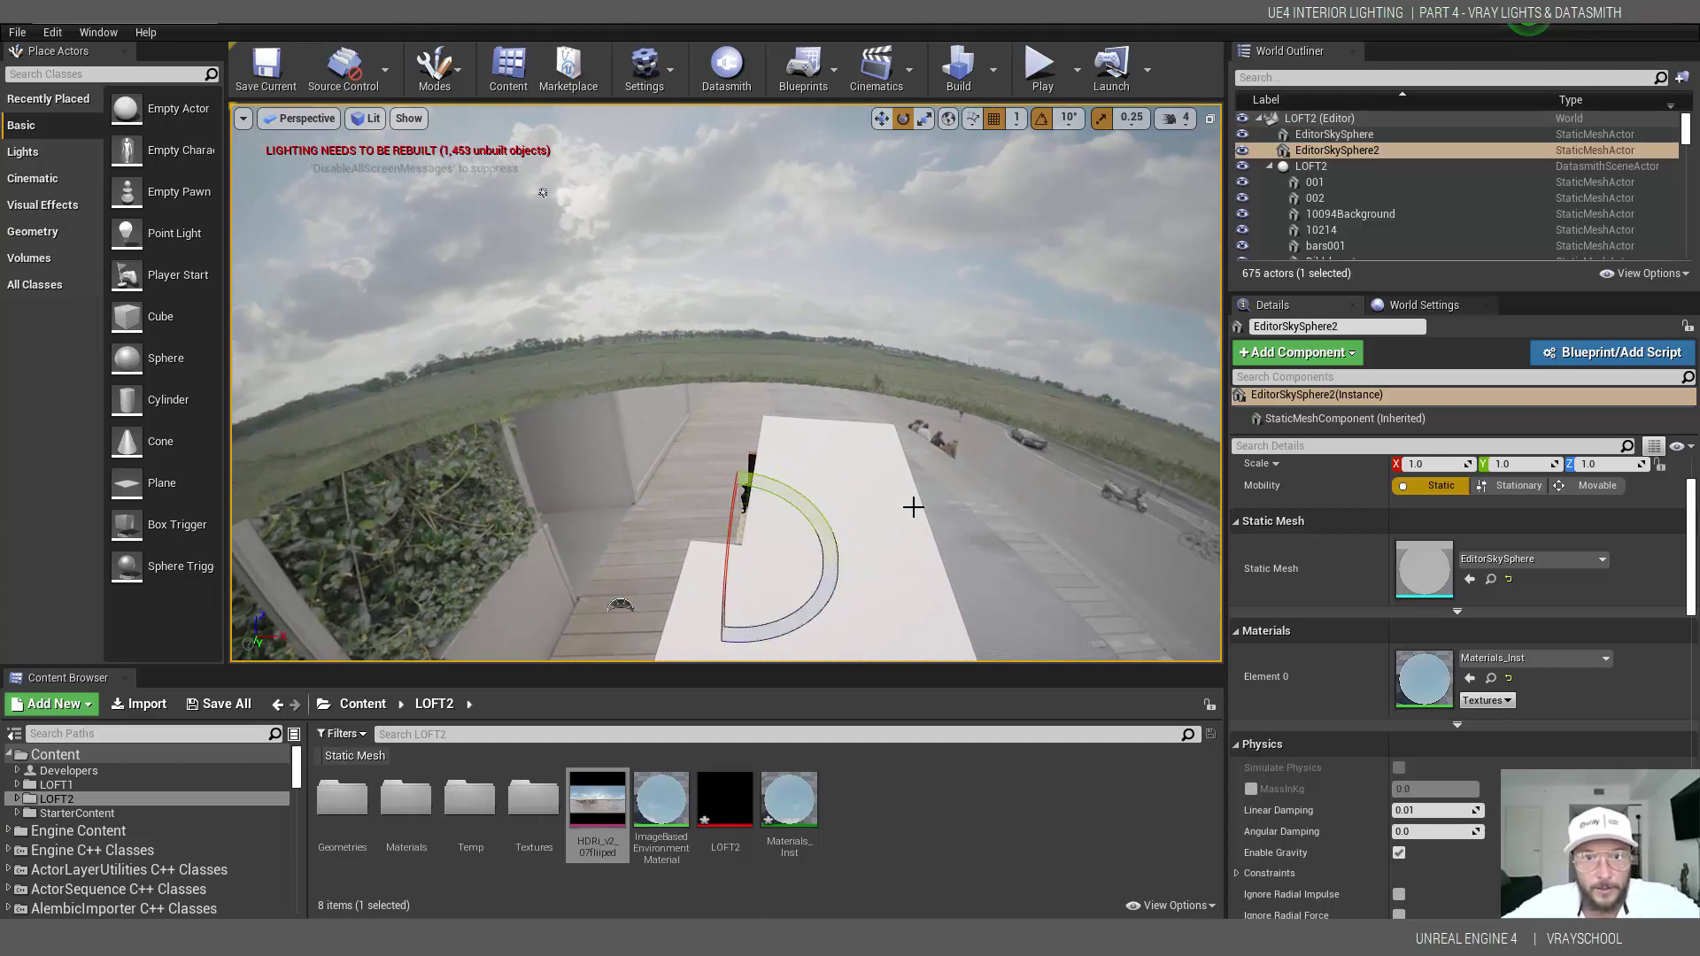
{"action": "key", "text": "ctrl+z"}
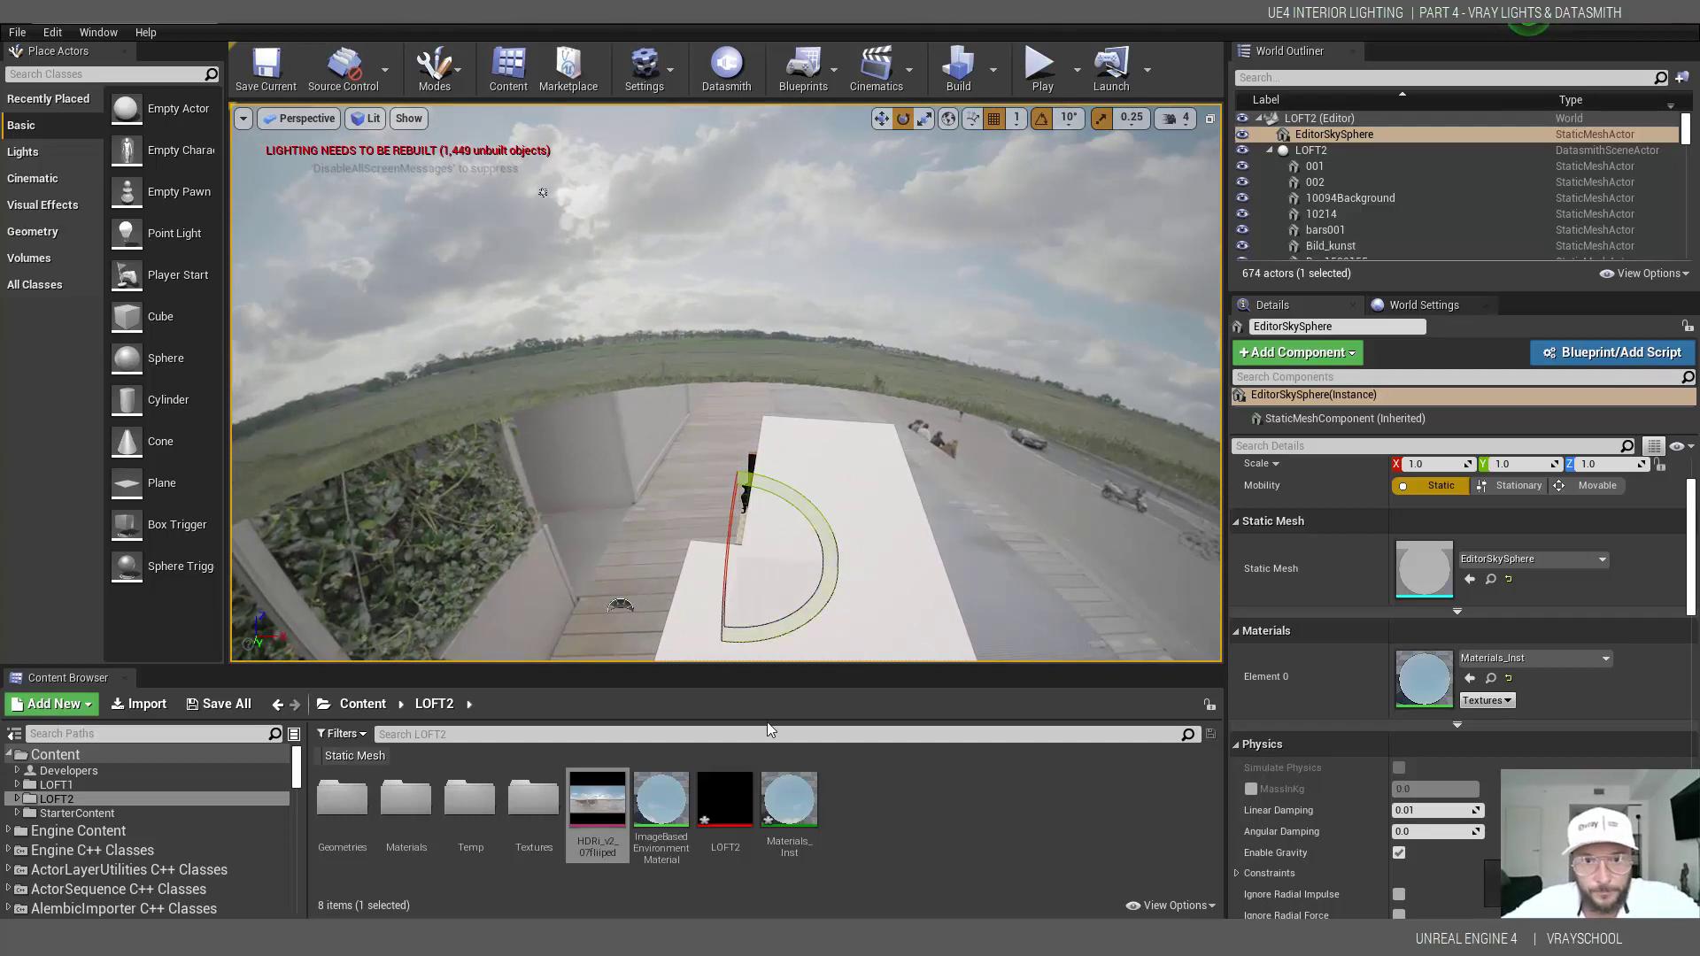
{"action": "double_click", "coordinate": [597, 802]}
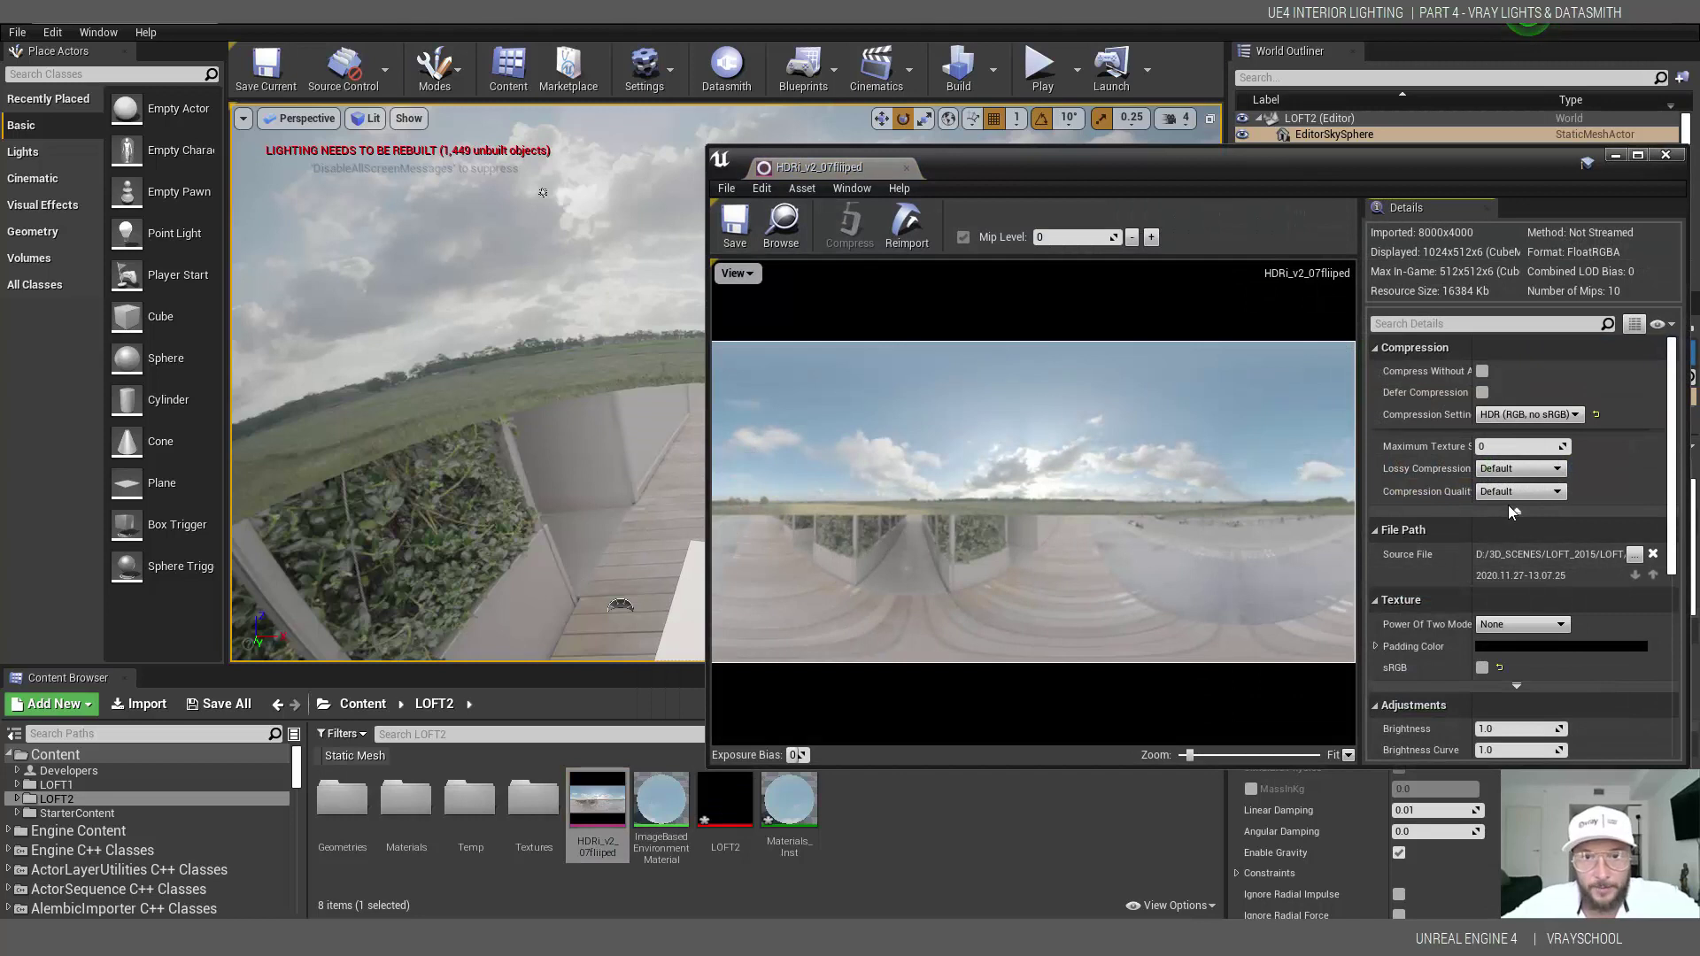
{"action": "left_click", "coordinate": [1516, 514]}
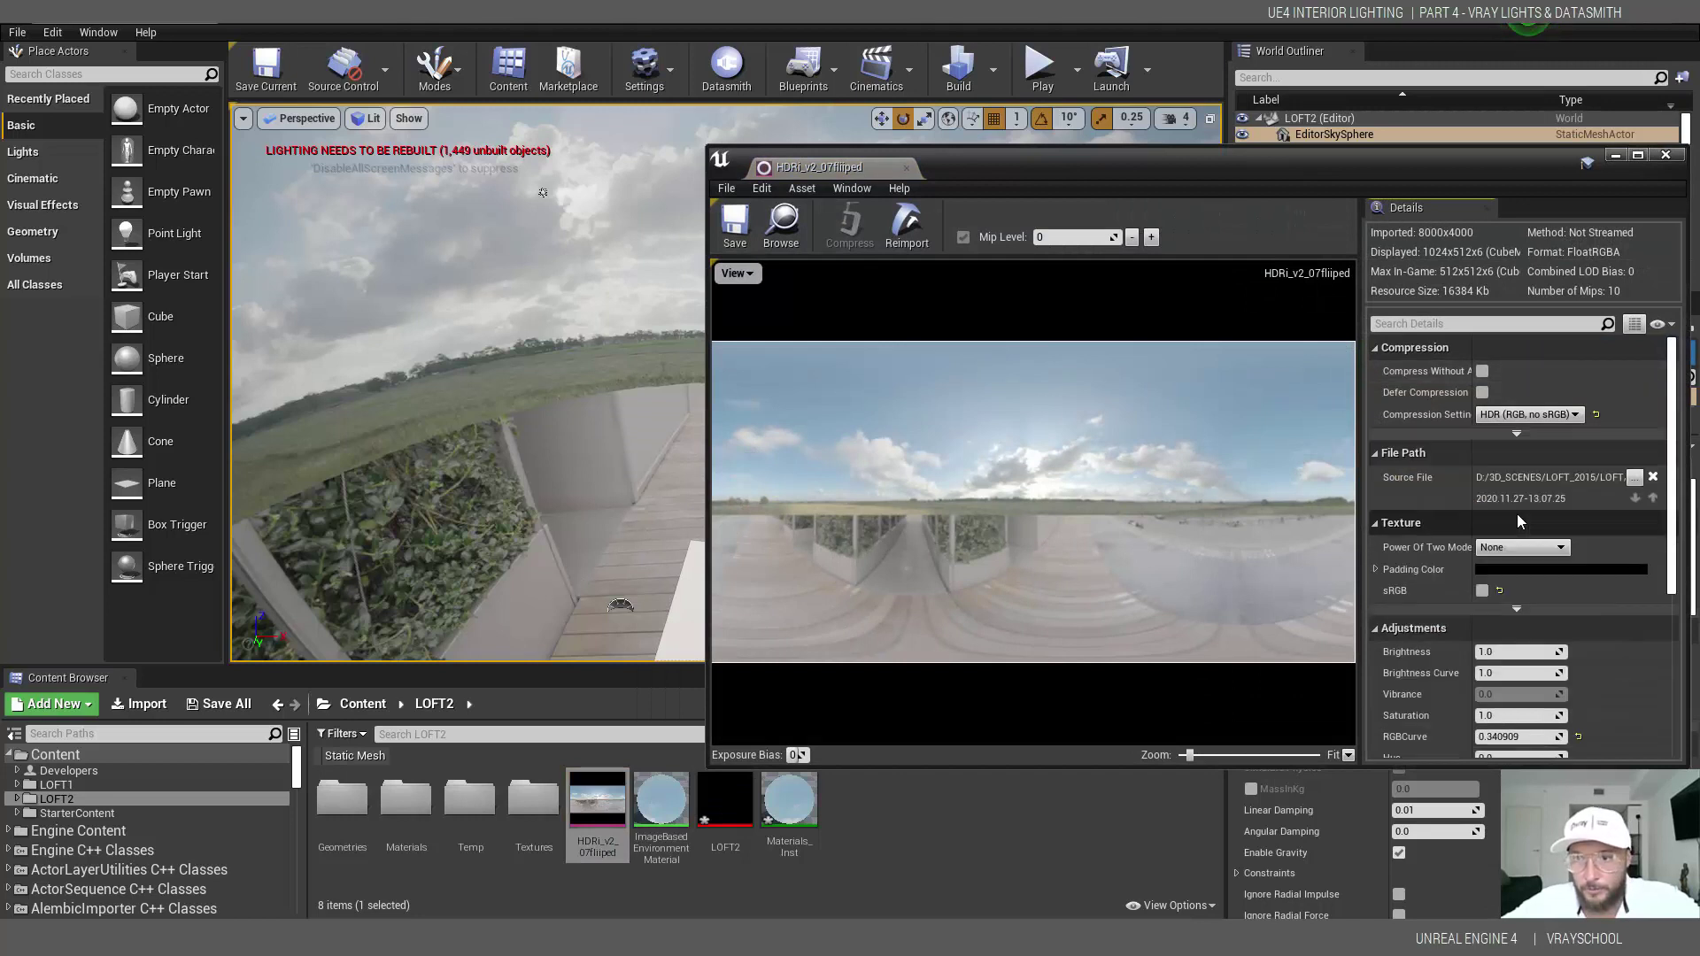
{"action": "left_click", "coordinate": [1515, 432]}
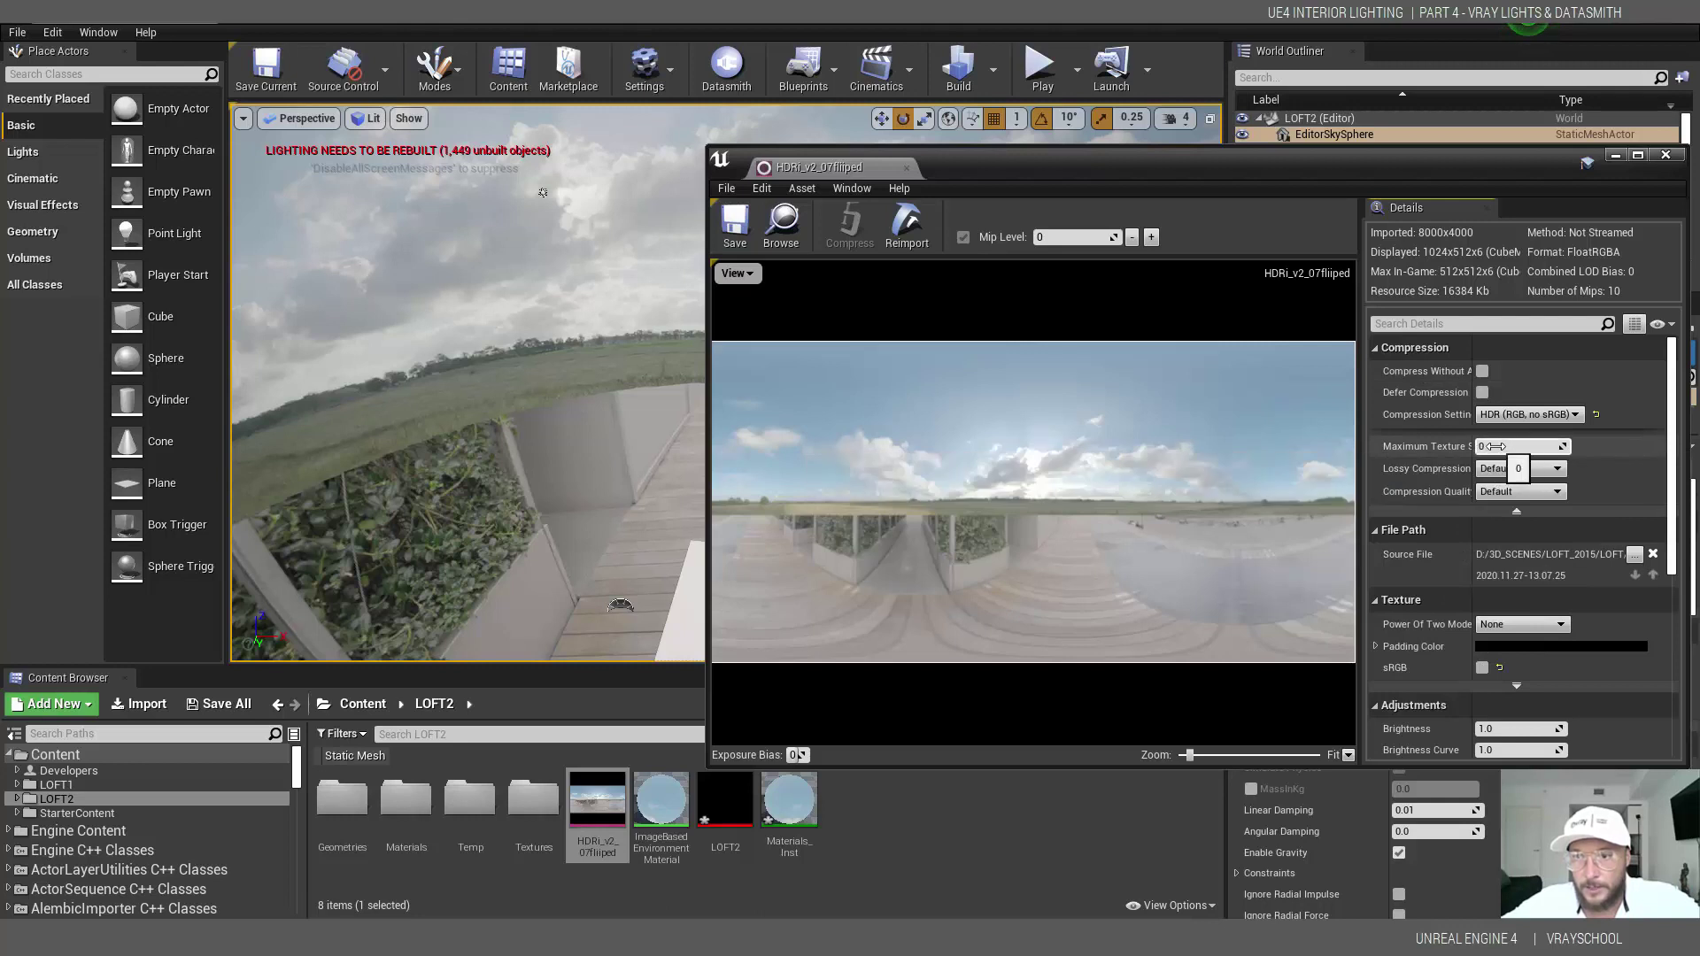
{"action": "left_click_drag", "start_coordinate": [1674, 558], "coordinate": [1671, 766]}
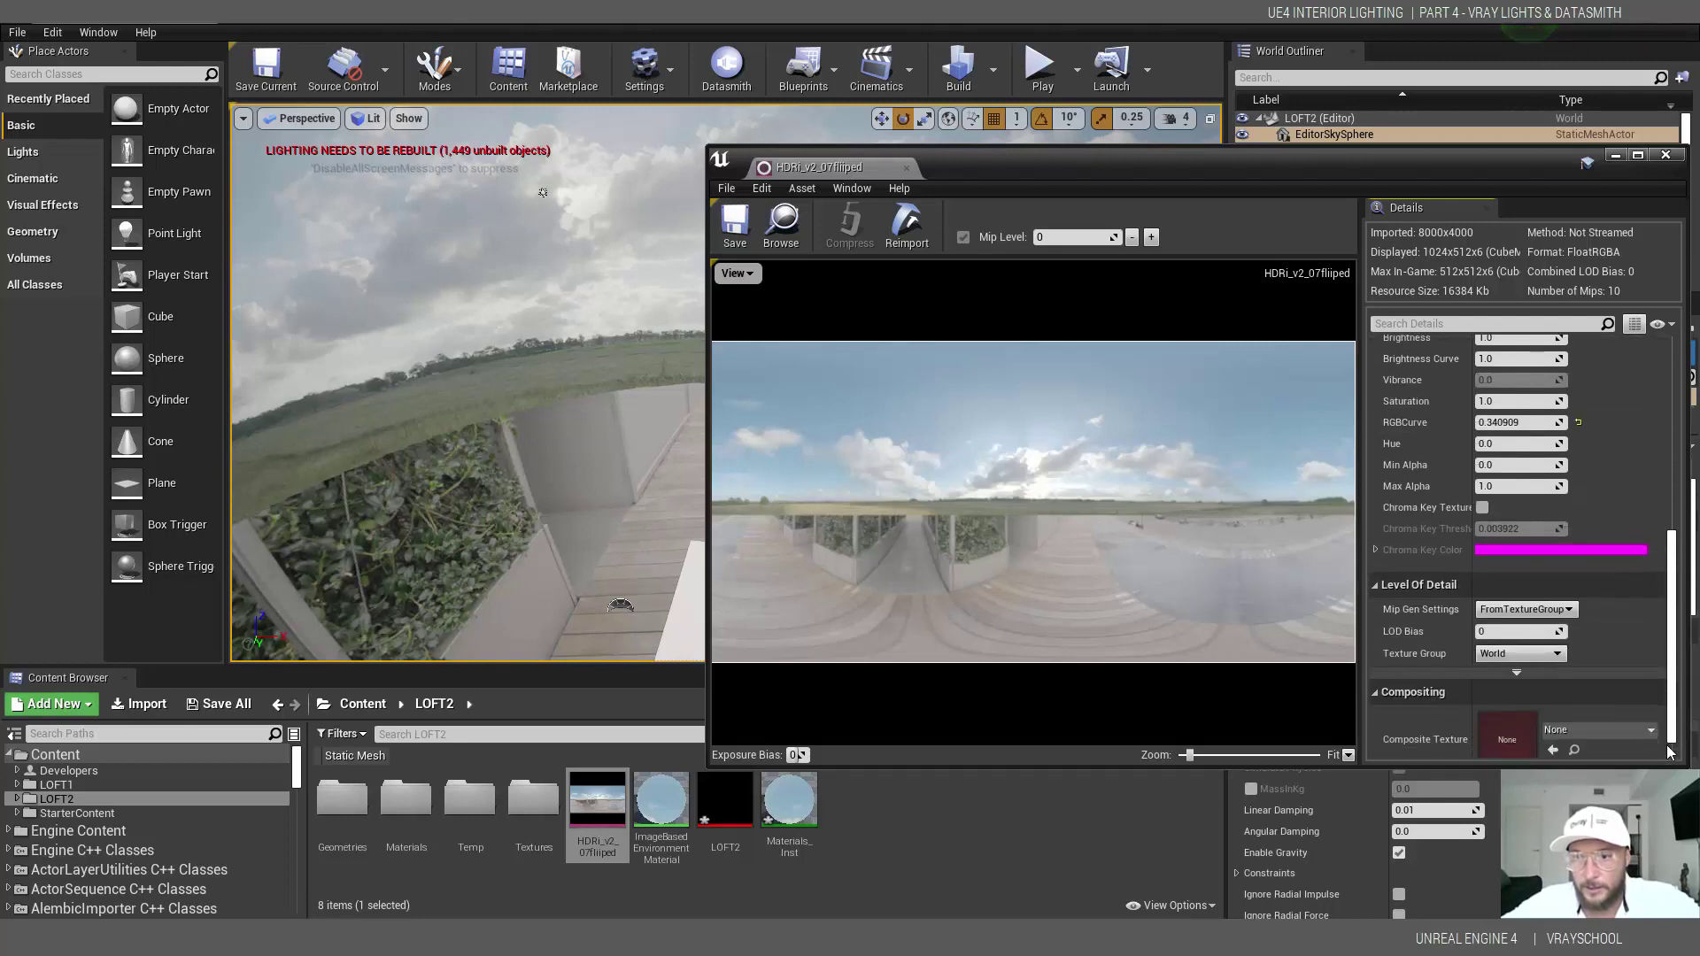
{"action": "left_click", "coordinate": [1570, 612]}
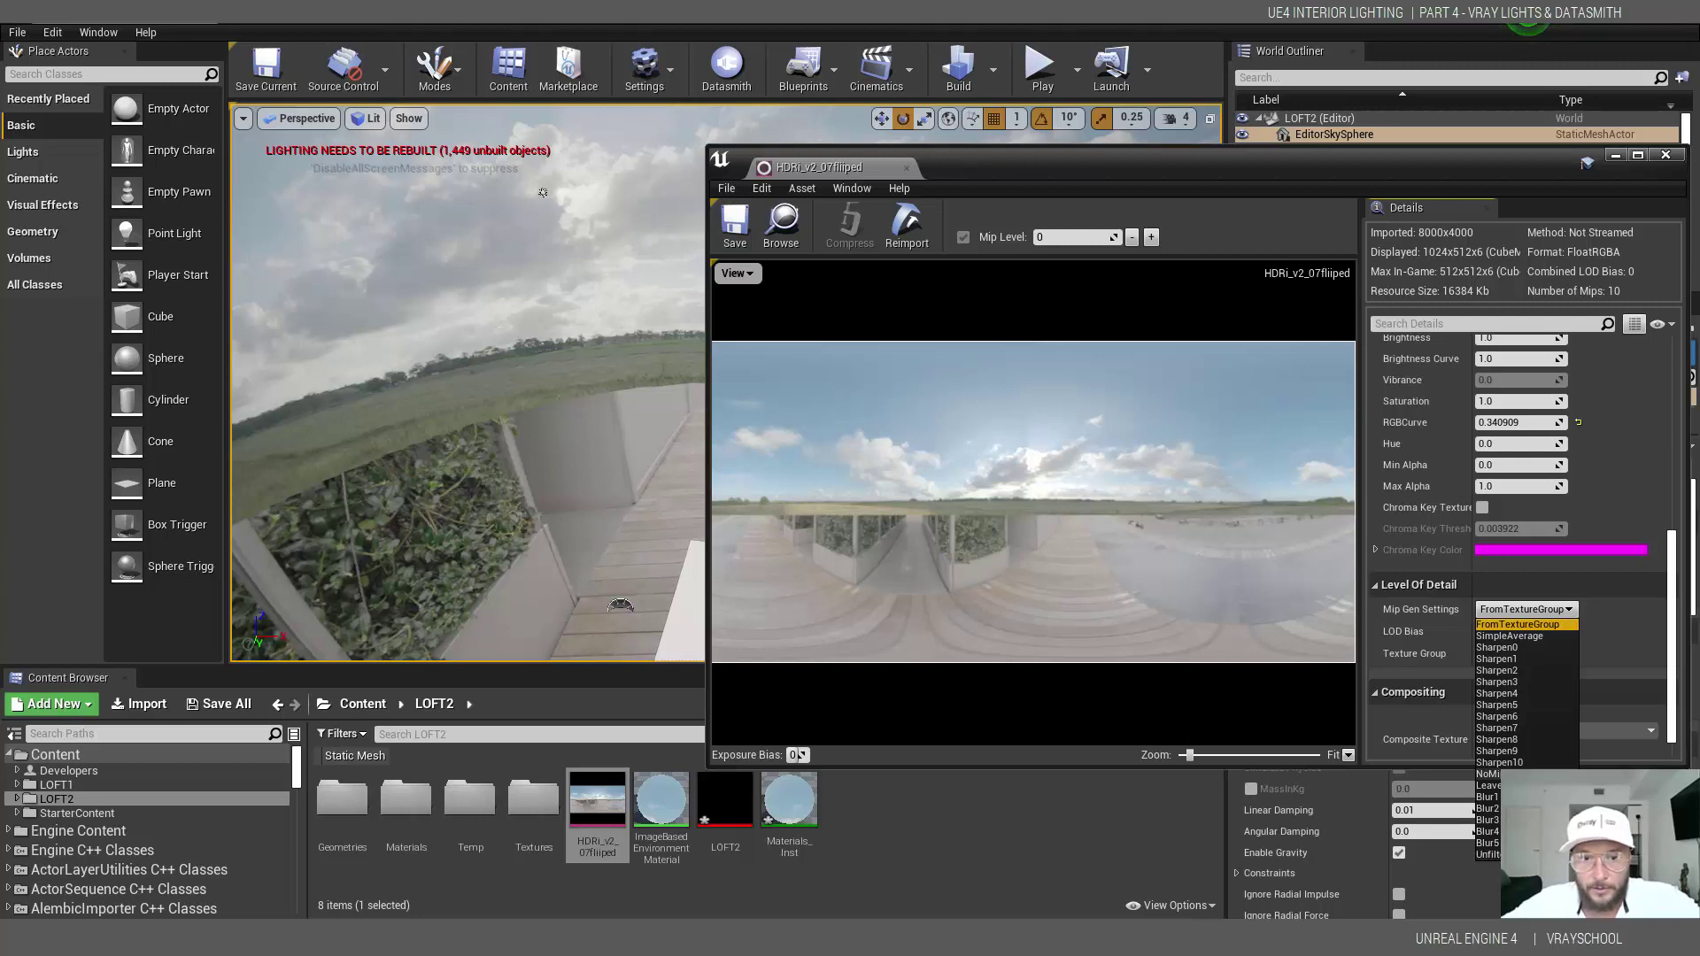
{"action": "left_click", "coordinate": [1666, 155]}
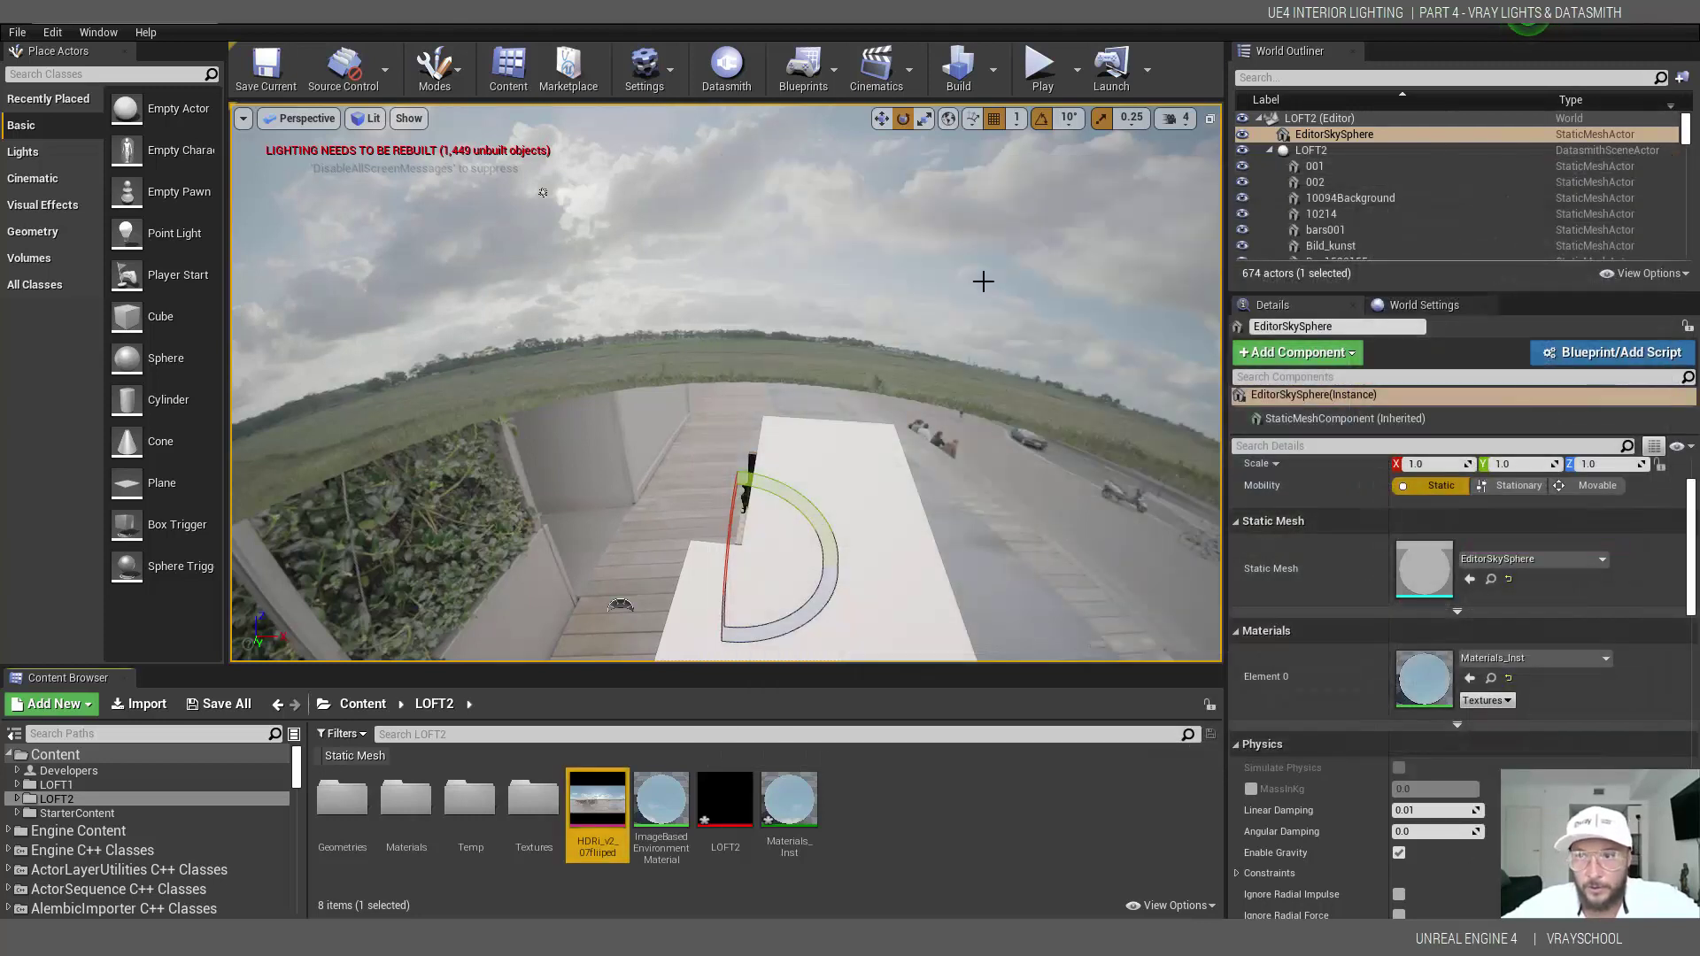
- Inspect how the flipped HDRI sits behind the building's brick and glass facade
{"action": "left_click_drag", "start_coordinate": [797, 317], "coordinate": [810, 320], "text": "alt"}
{"action": "left_click_drag", "start_coordinate": [517, 194], "coordinate": [620, 443], "text": "alt"}
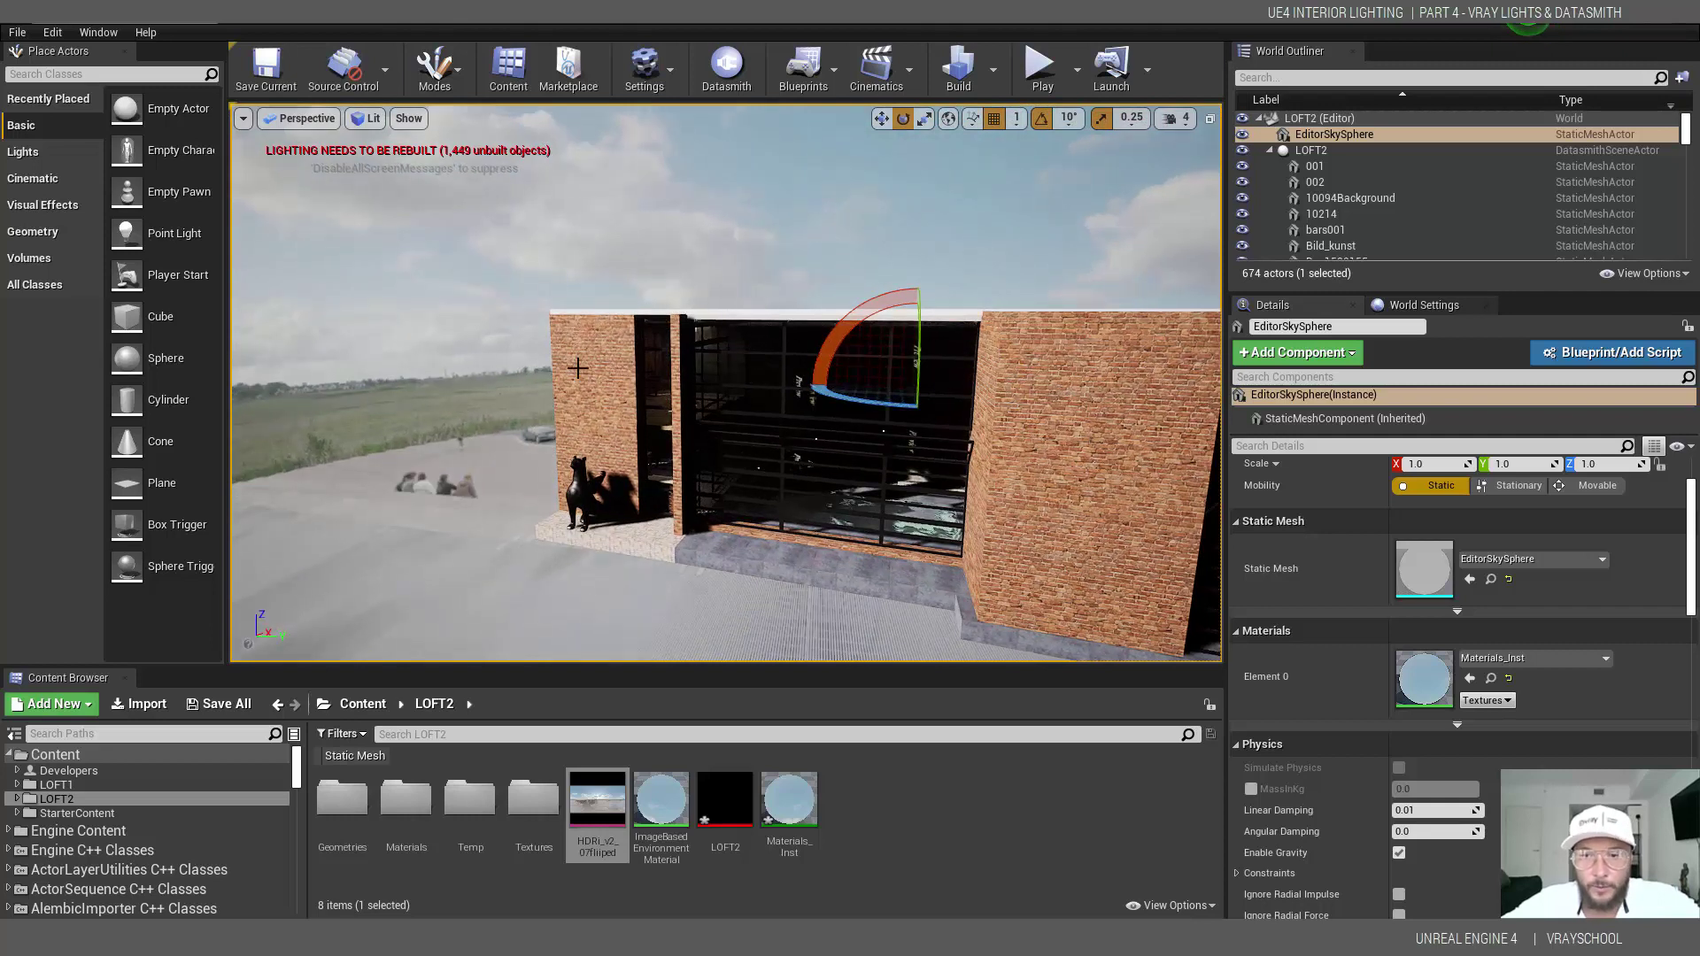
- Add a Post Process Volume to the level beside the loft building
{"action": "left_click", "coordinate": [93, 74]}
{"action": "type", "text": "post"}
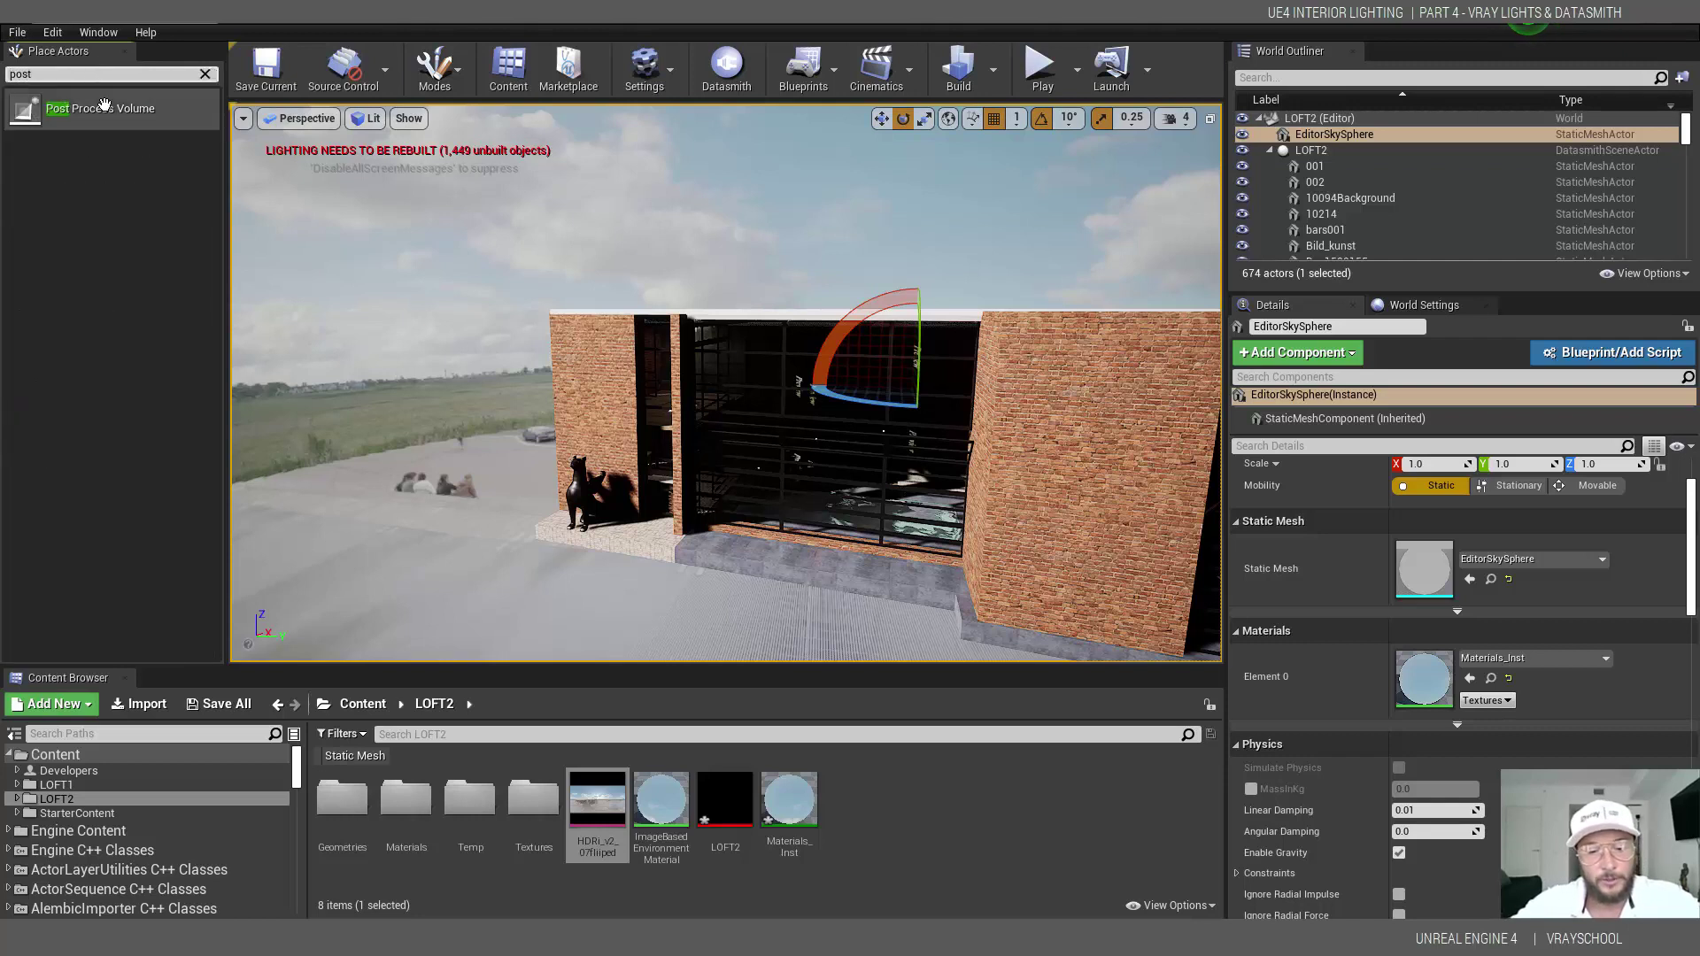
{"action": "left_click_drag", "start_coordinate": [100, 108], "coordinate": [436, 524]}
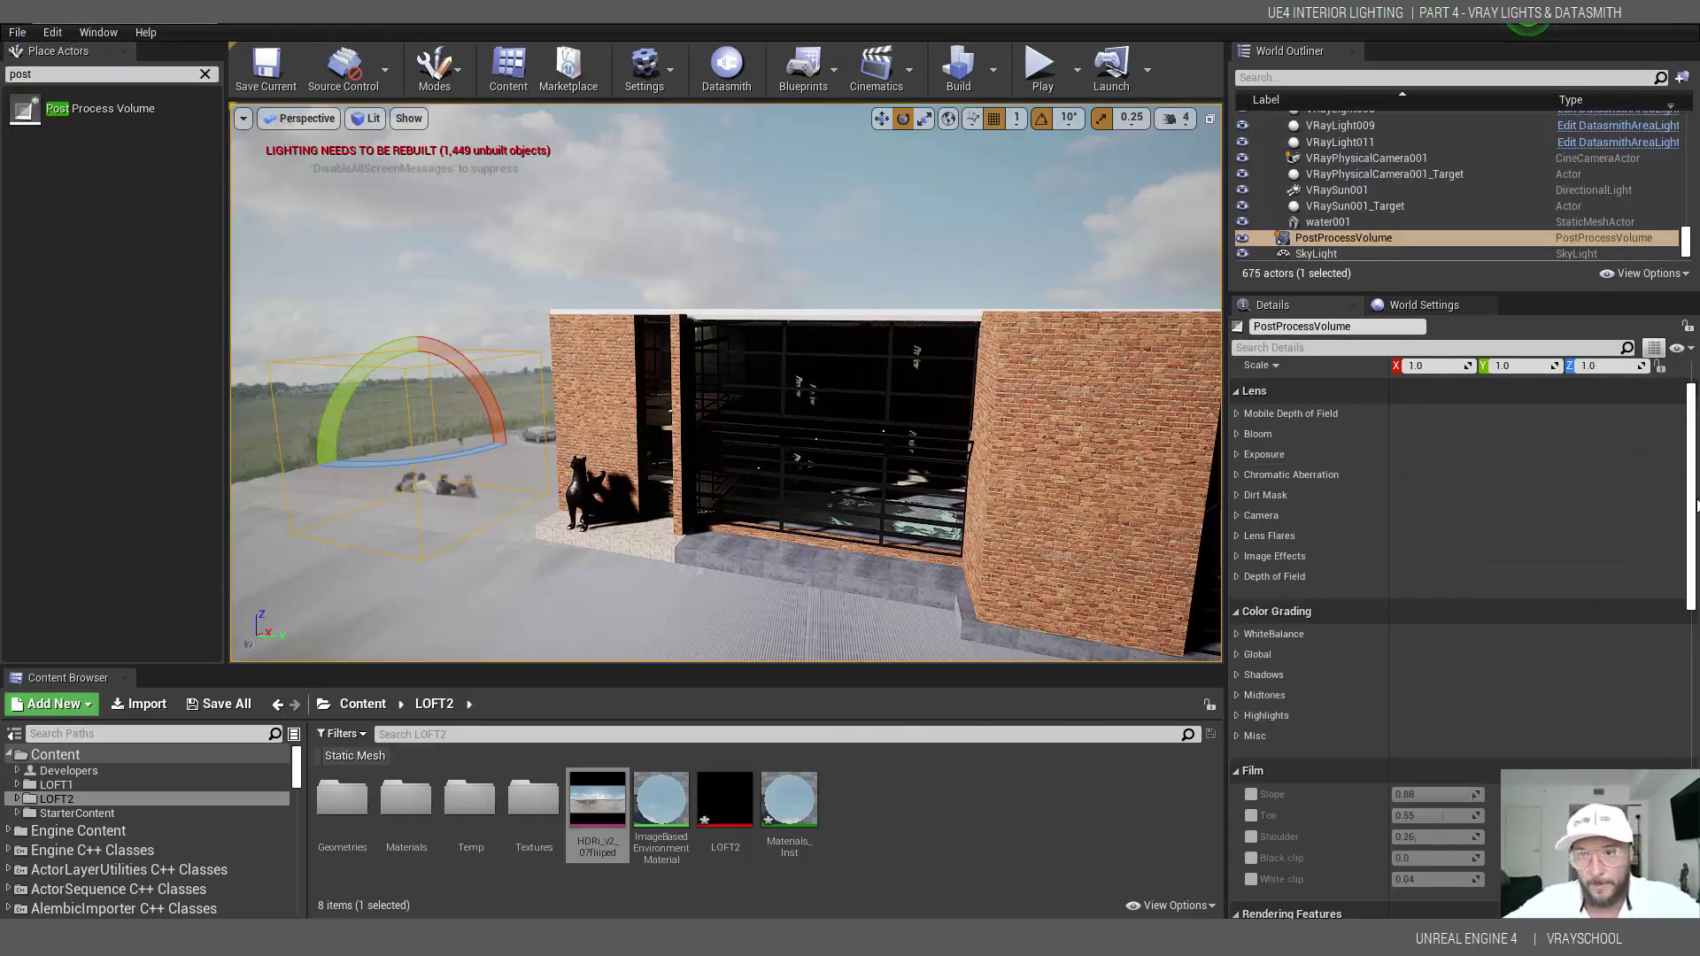
- Enable Exposure Compensation on the PostProcessVolume and set it to 0.0
{"action": "scroll", "coordinate": [1689, 452], "scroll_direction": "up", "scroll_amount": 2}
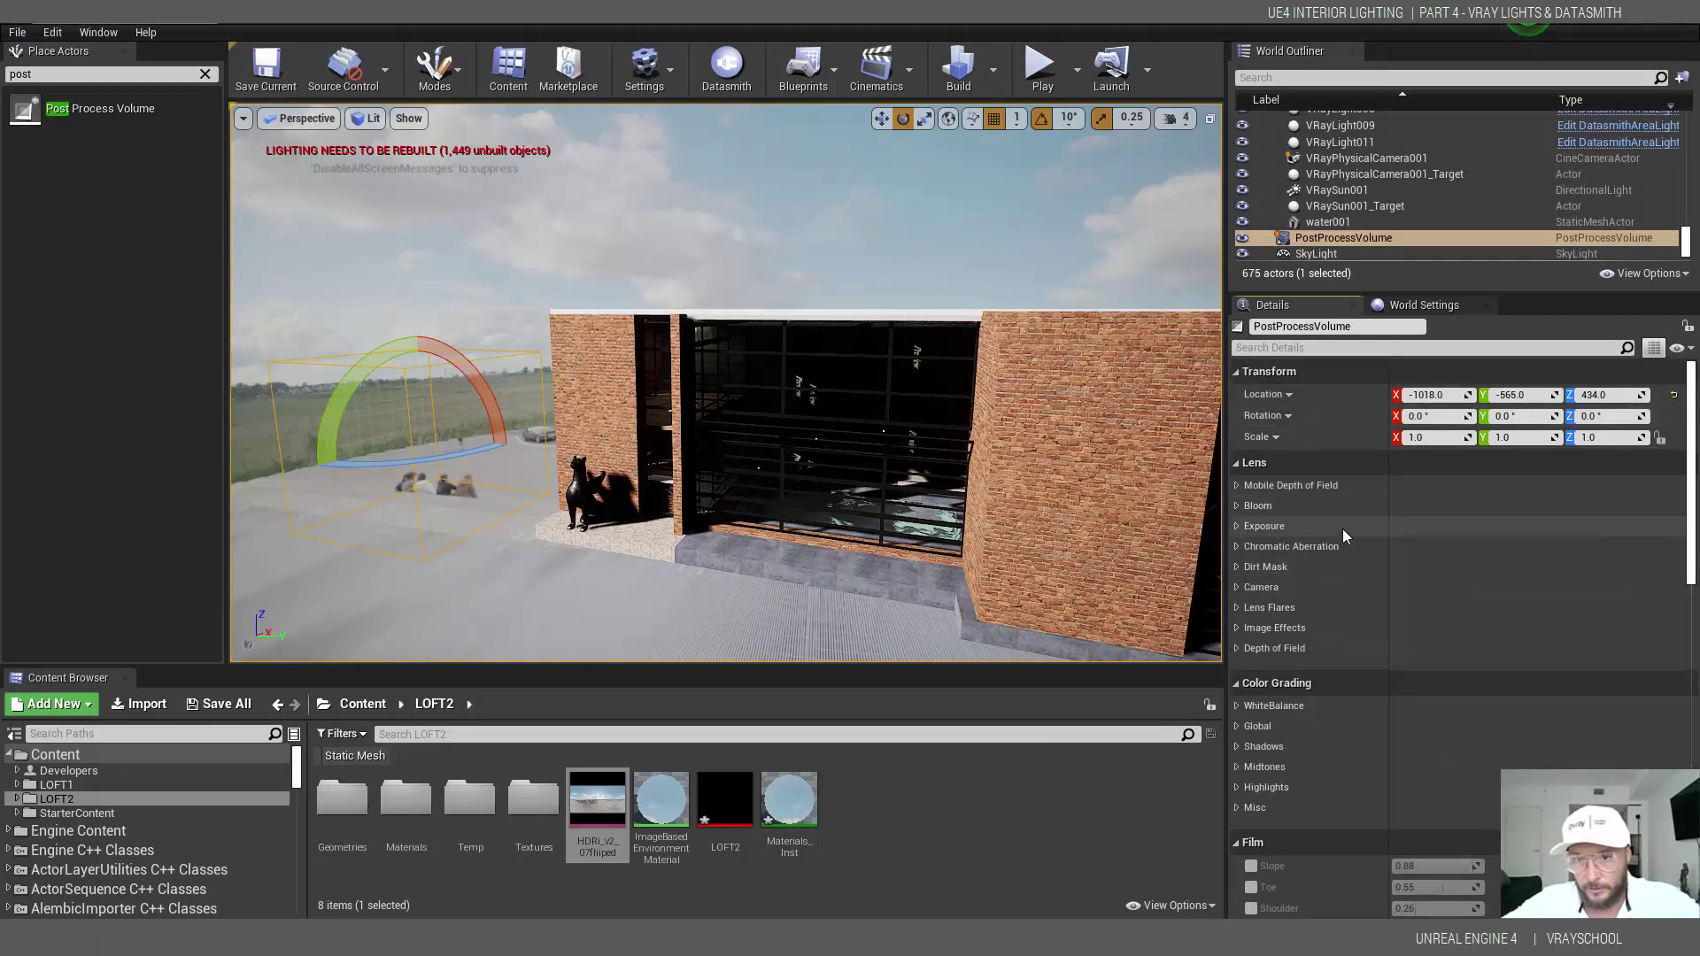
{"action": "left_click", "coordinate": [1238, 527]}
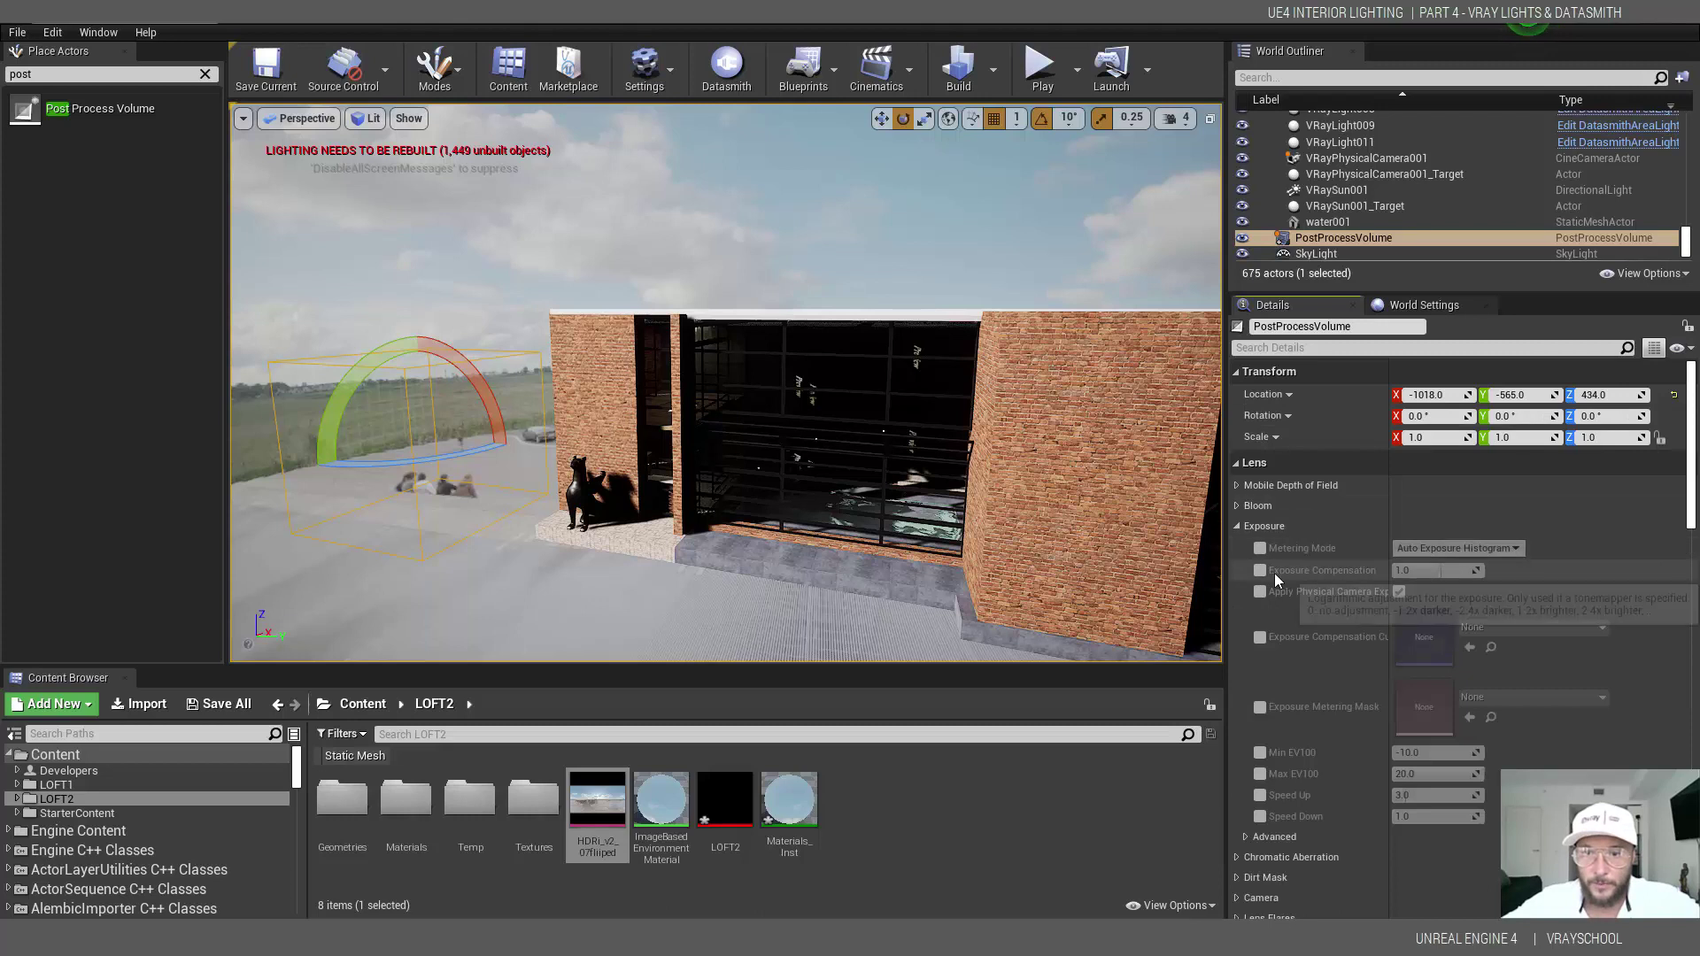
{"action": "left_click", "coordinate": [1261, 570]}
{"action": "left_click", "coordinate": [1430, 570]}
{"action": "type", "text": "0.0"}
{"action": "key", "text": "Return"}
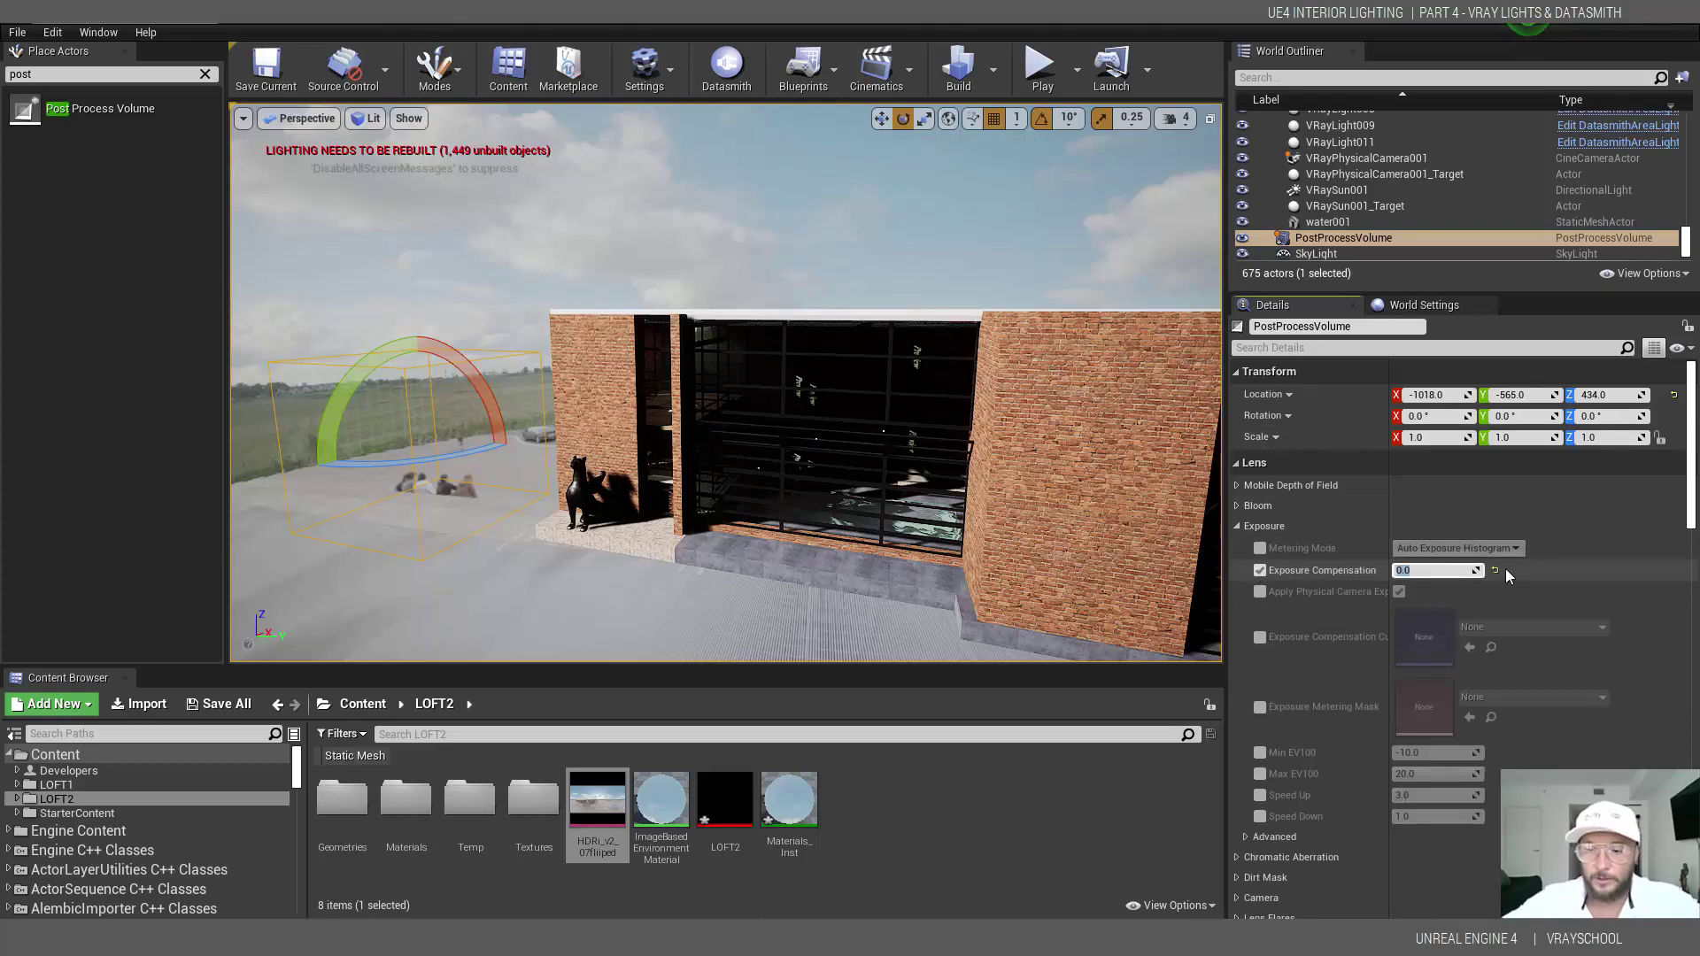
- Override the exposure limits of the PostProcessVolume, setting both Min EV100 and Max EV100 to 1
{"action": "left_click", "coordinate": [1260, 774]}
{"action": "left_click", "coordinate": [1260, 753]}
{"action": "left_click", "coordinate": [1434, 753]}
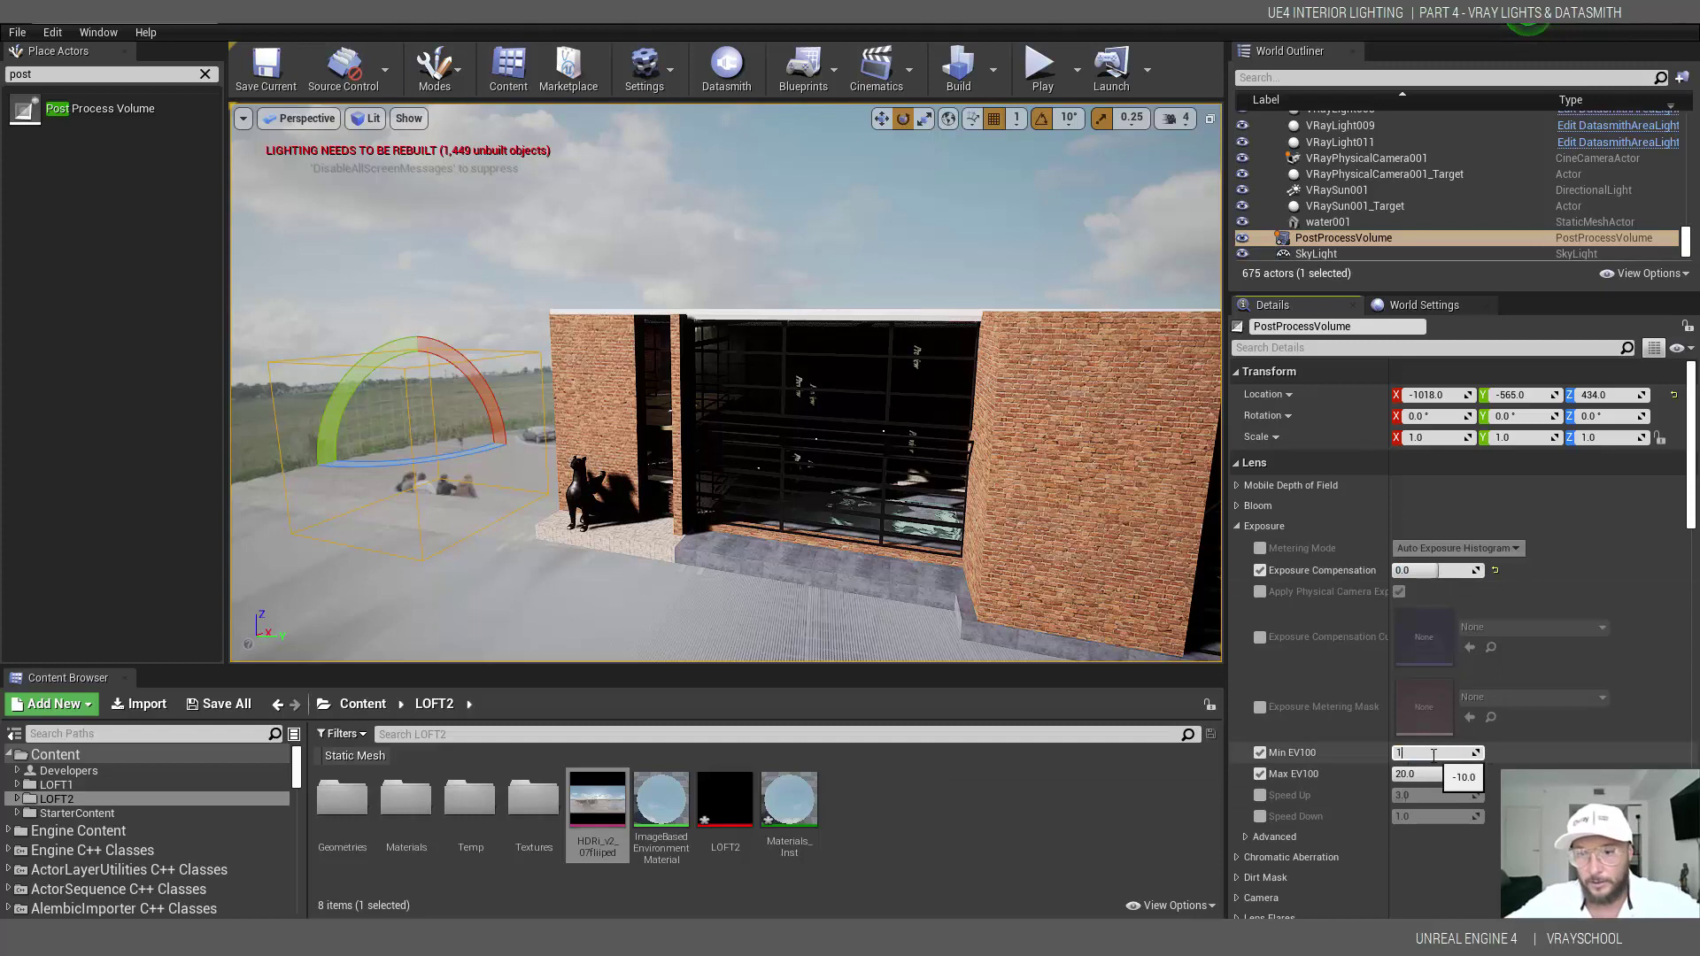
{"action": "left_click", "coordinate": [1419, 774]}
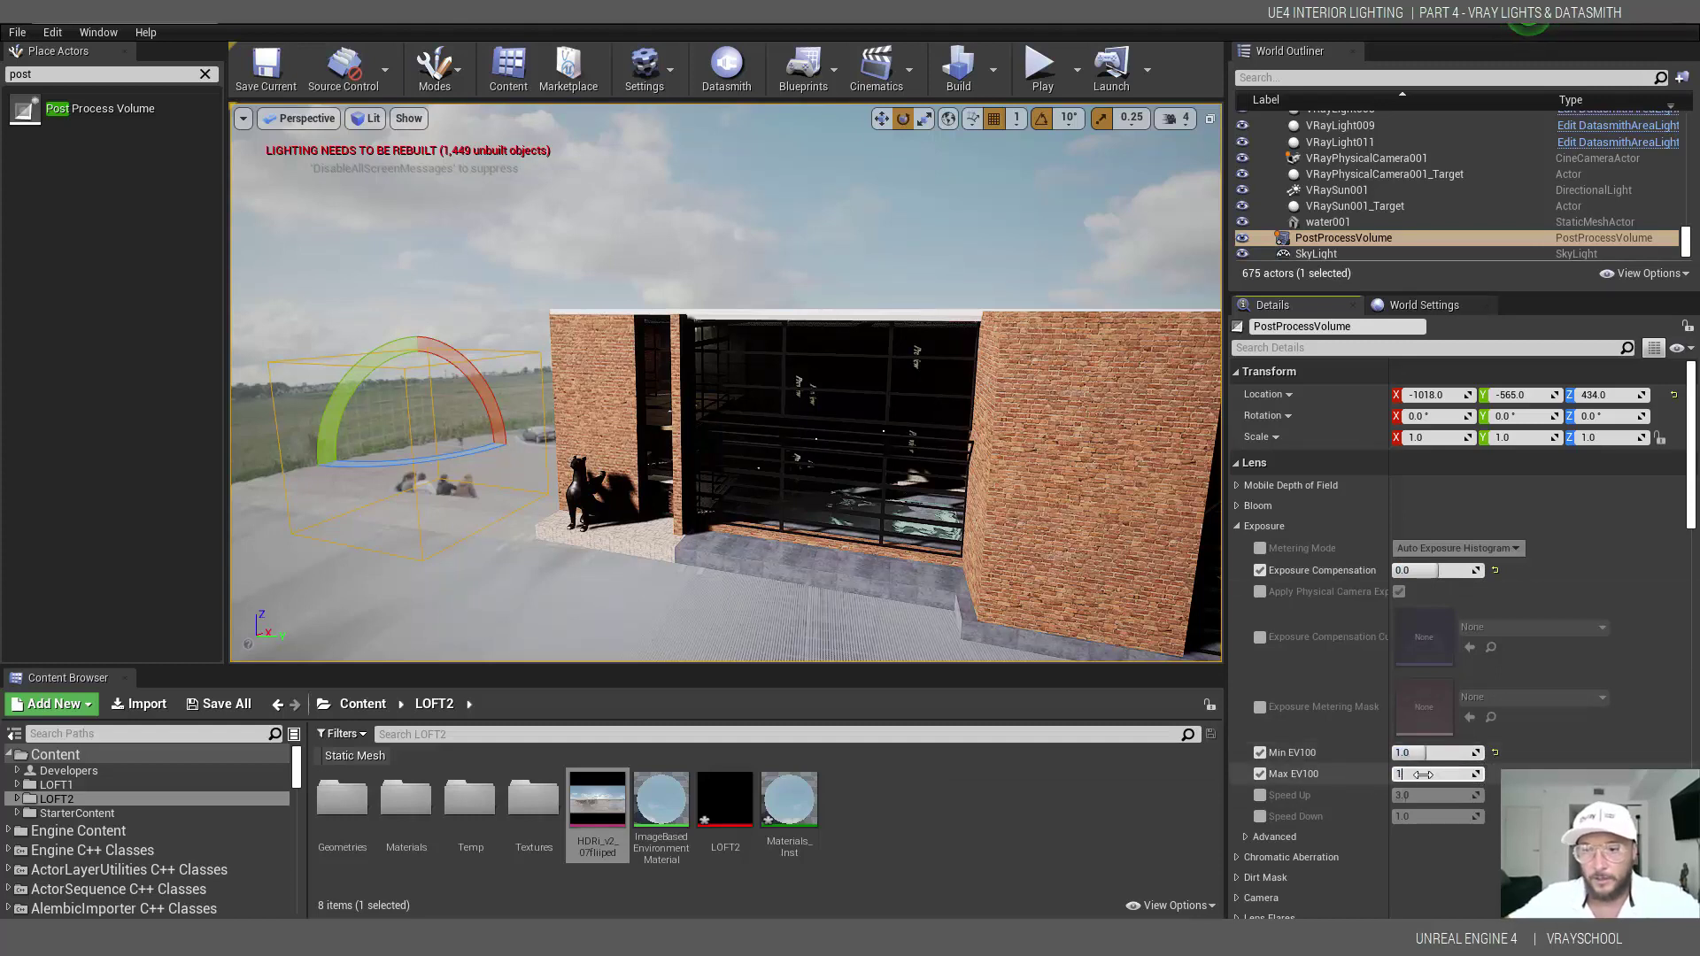
- Enable the Film overrides of the PostProcessVolume and set Slope to 0.6, Toe to 0.5 and Shoulder to 0.2
{"action": "left_click_drag", "start_coordinate": [1693, 507], "coordinate": [1693, 674]}
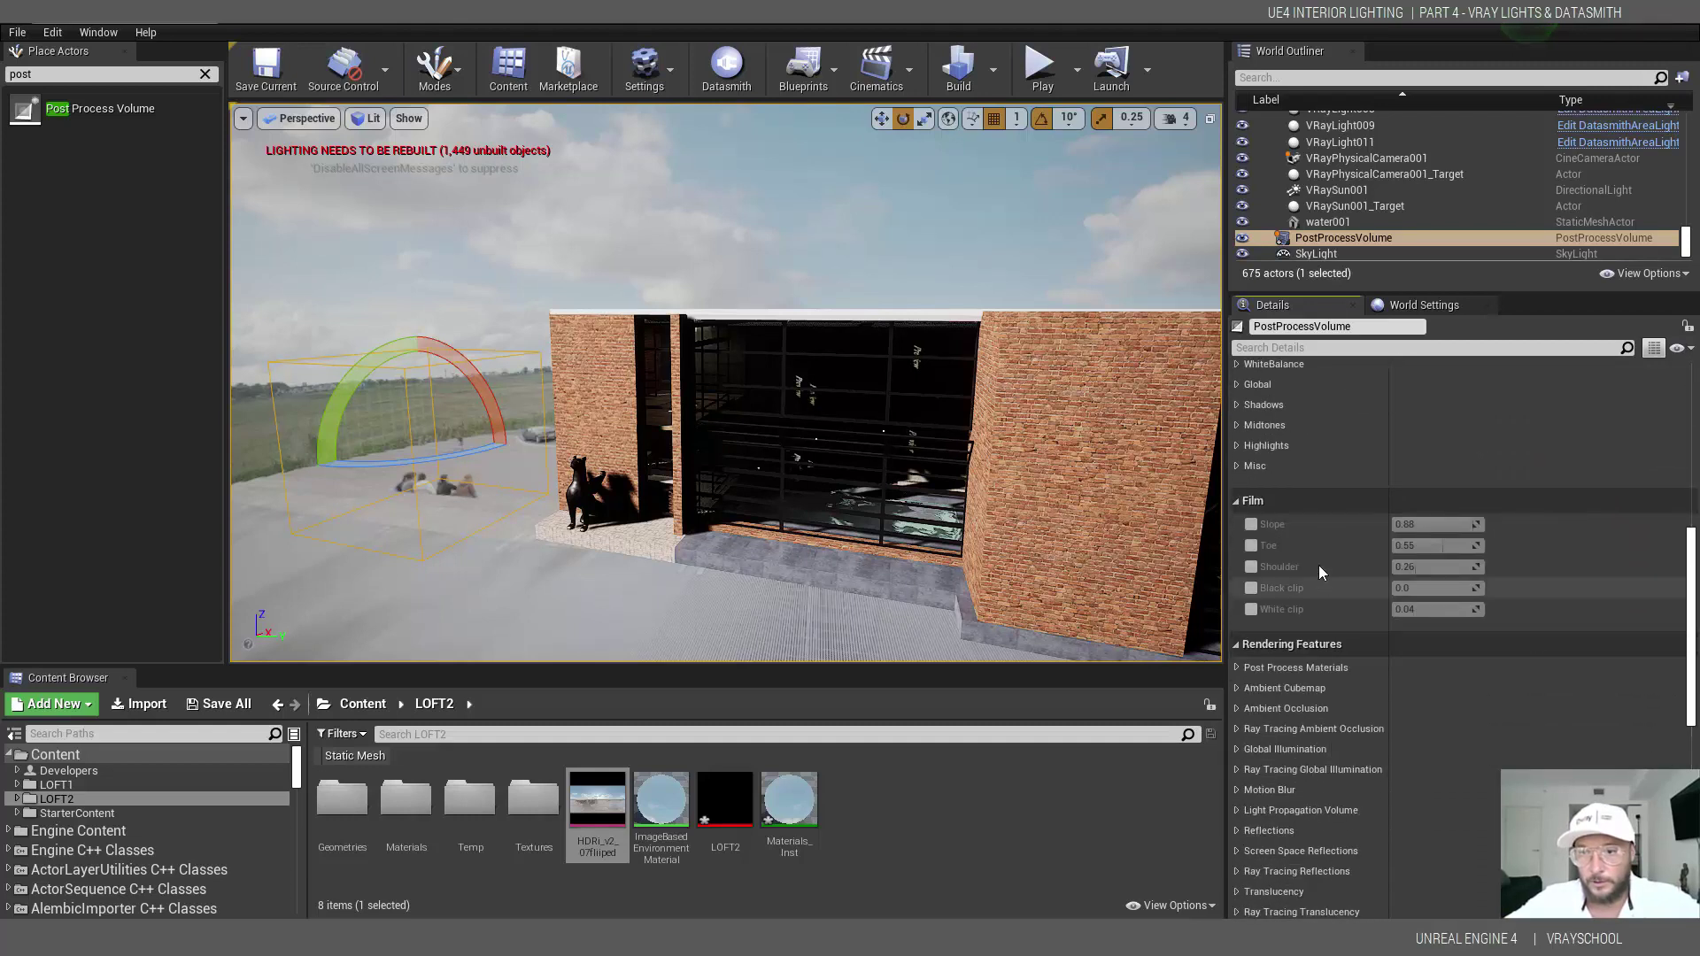
{"action": "left_click", "coordinate": [1251, 525]}
{"action": "left_click", "coordinate": [1251, 545]}
{"action": "left_click", "coordinate": [1252, 566]}
{"action": "left_click", "coordinate": [1425, 525]}
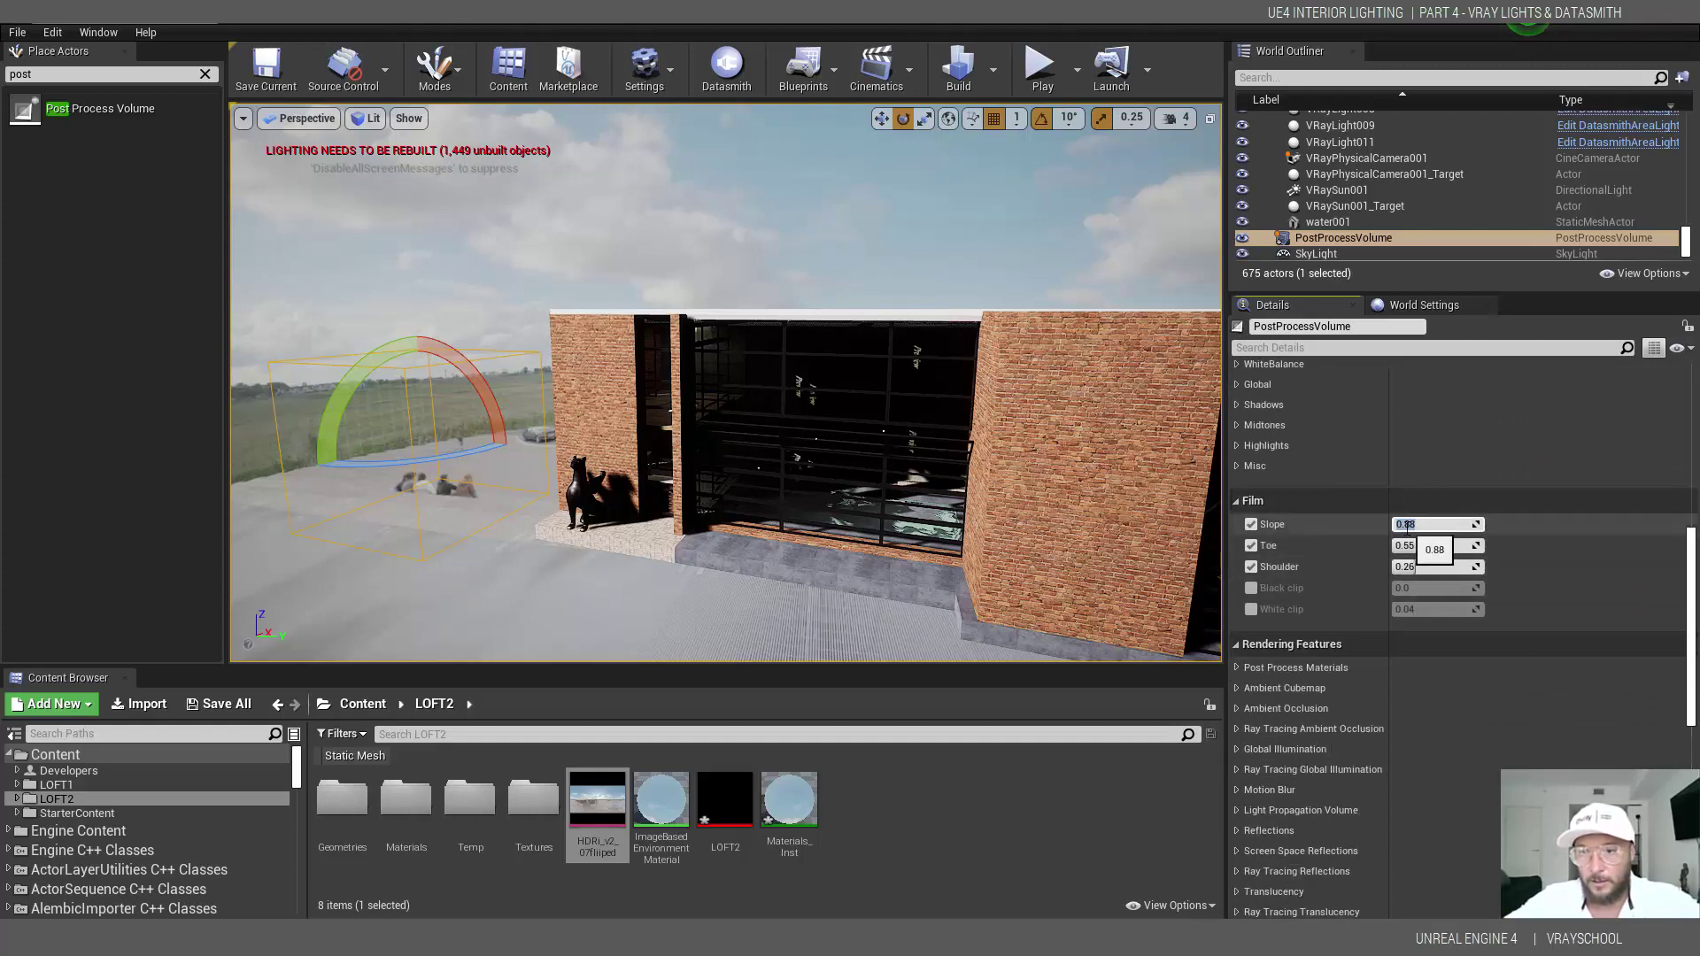
{"action": "left_click", "coordinate": [1438, 546]}
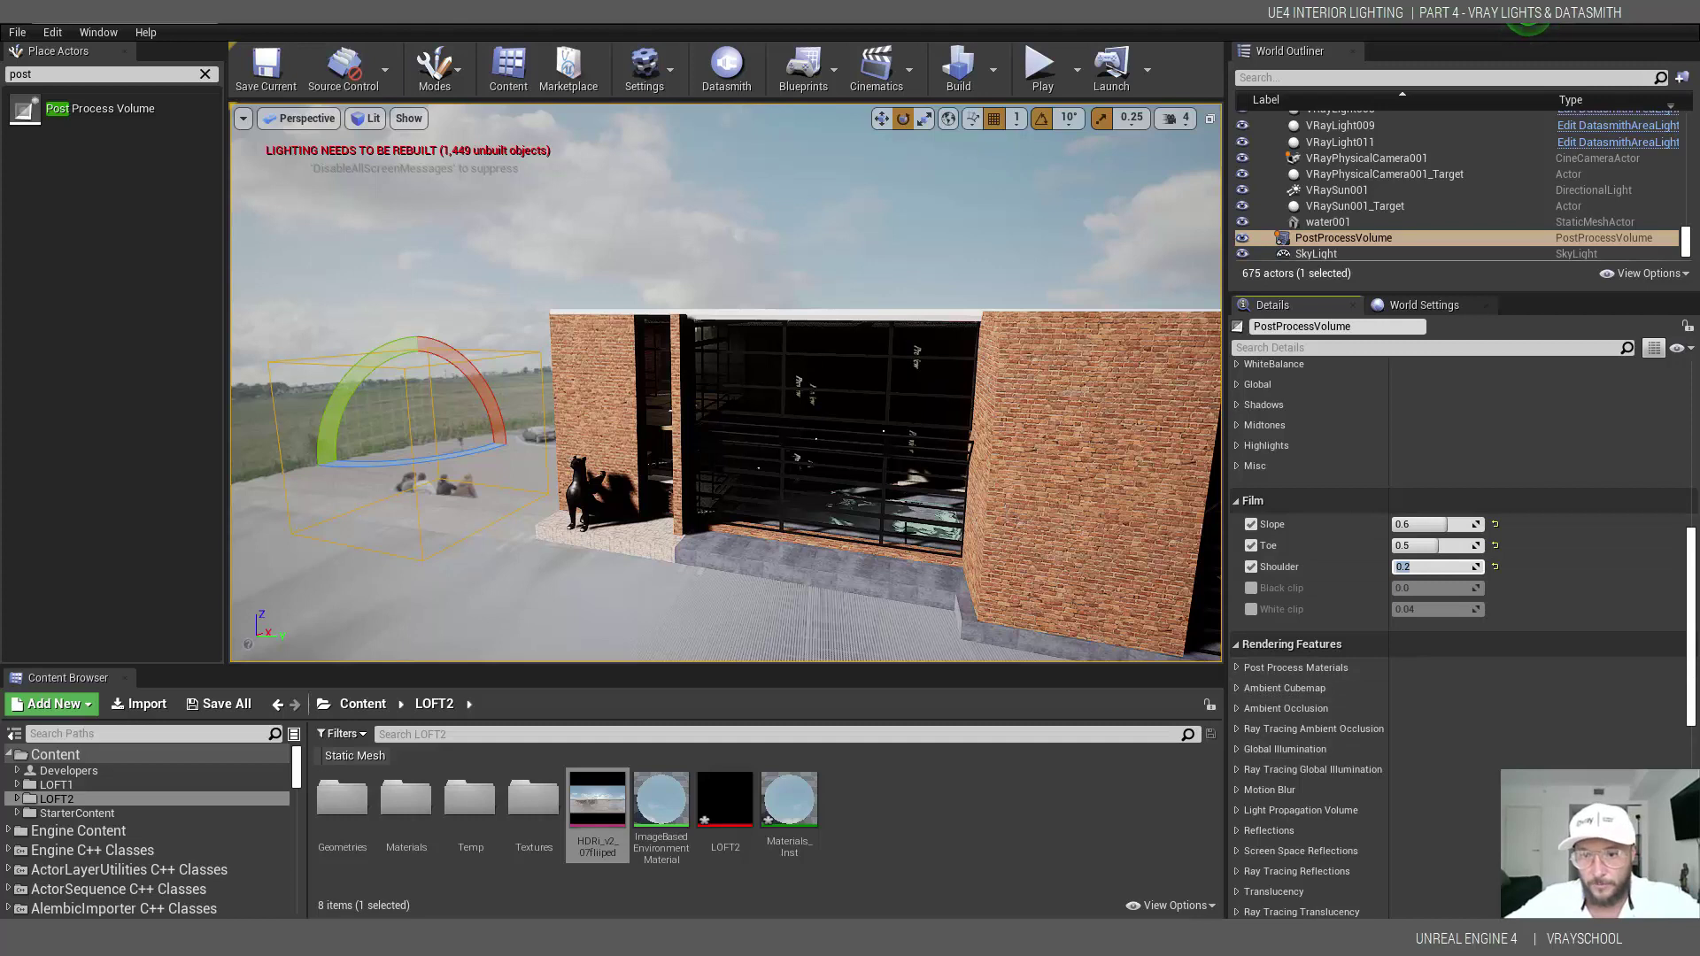
- Override the PostProcessVolume's Ambient Occlusion with Intensity 0.1 and Radius 15, and enable Infinite Extent (Unbound)
{"action": "scroll", "coordinate": [1550, 620], "scroll_direction": "down", "scroll_amount": 6}
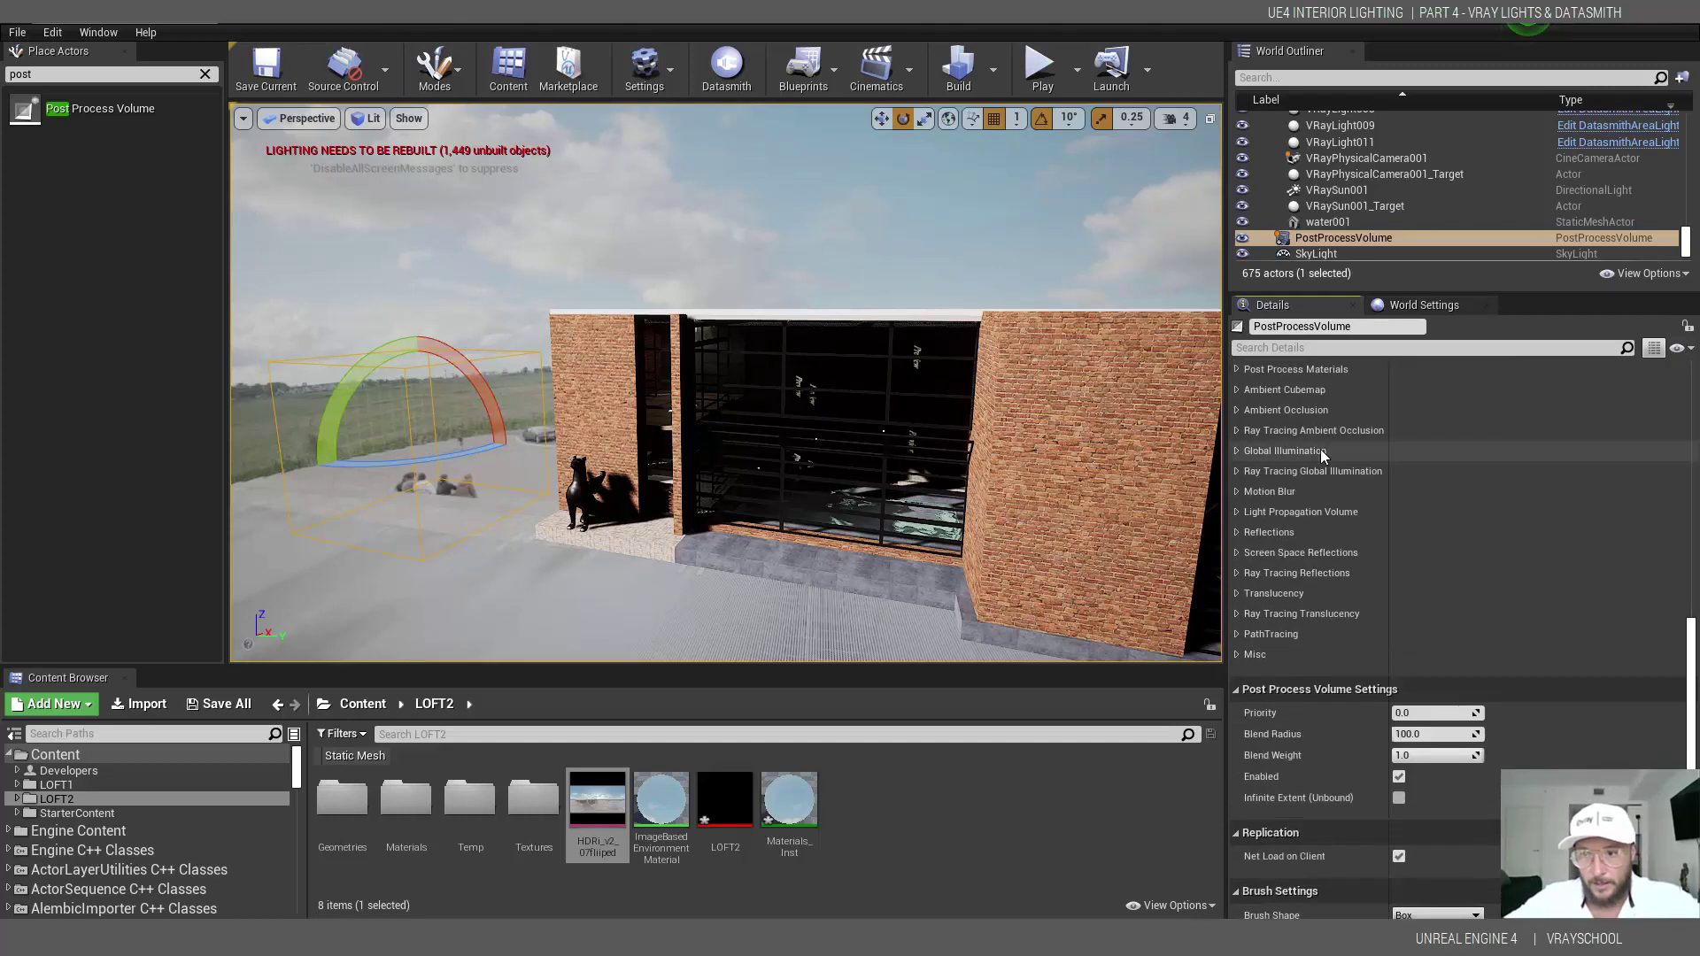
{"action": "left_click", "coordinate": [1236, 410]}
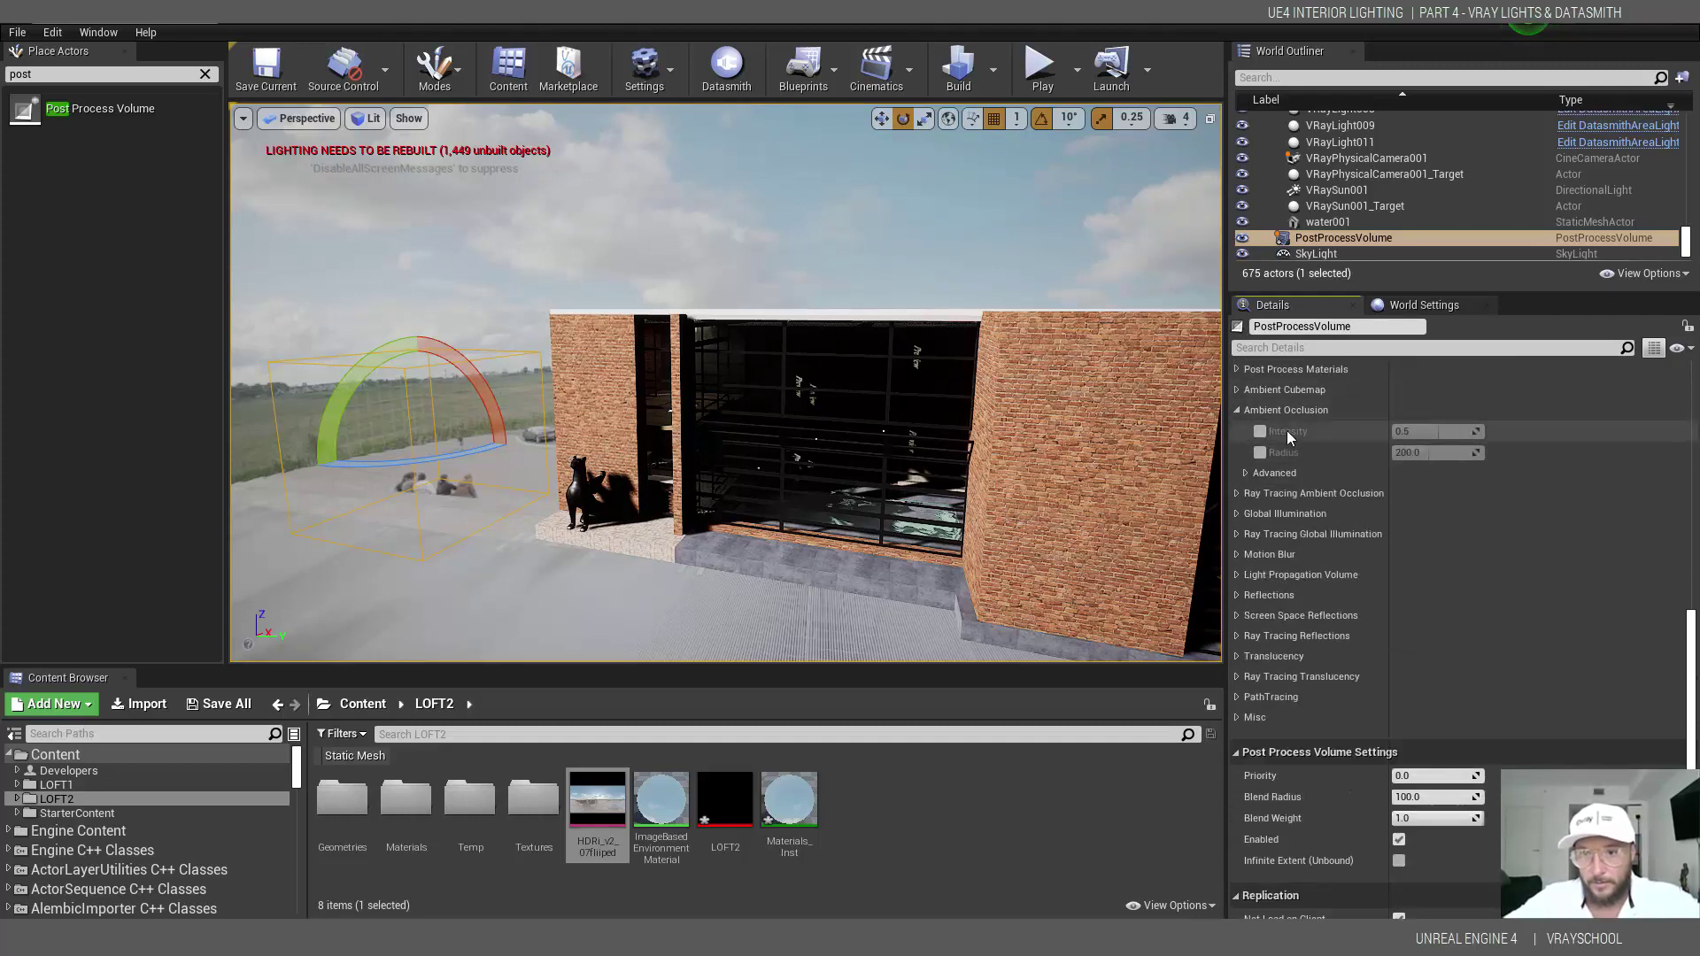
{"action": "left_click", "coordinate": [1260, 453]}
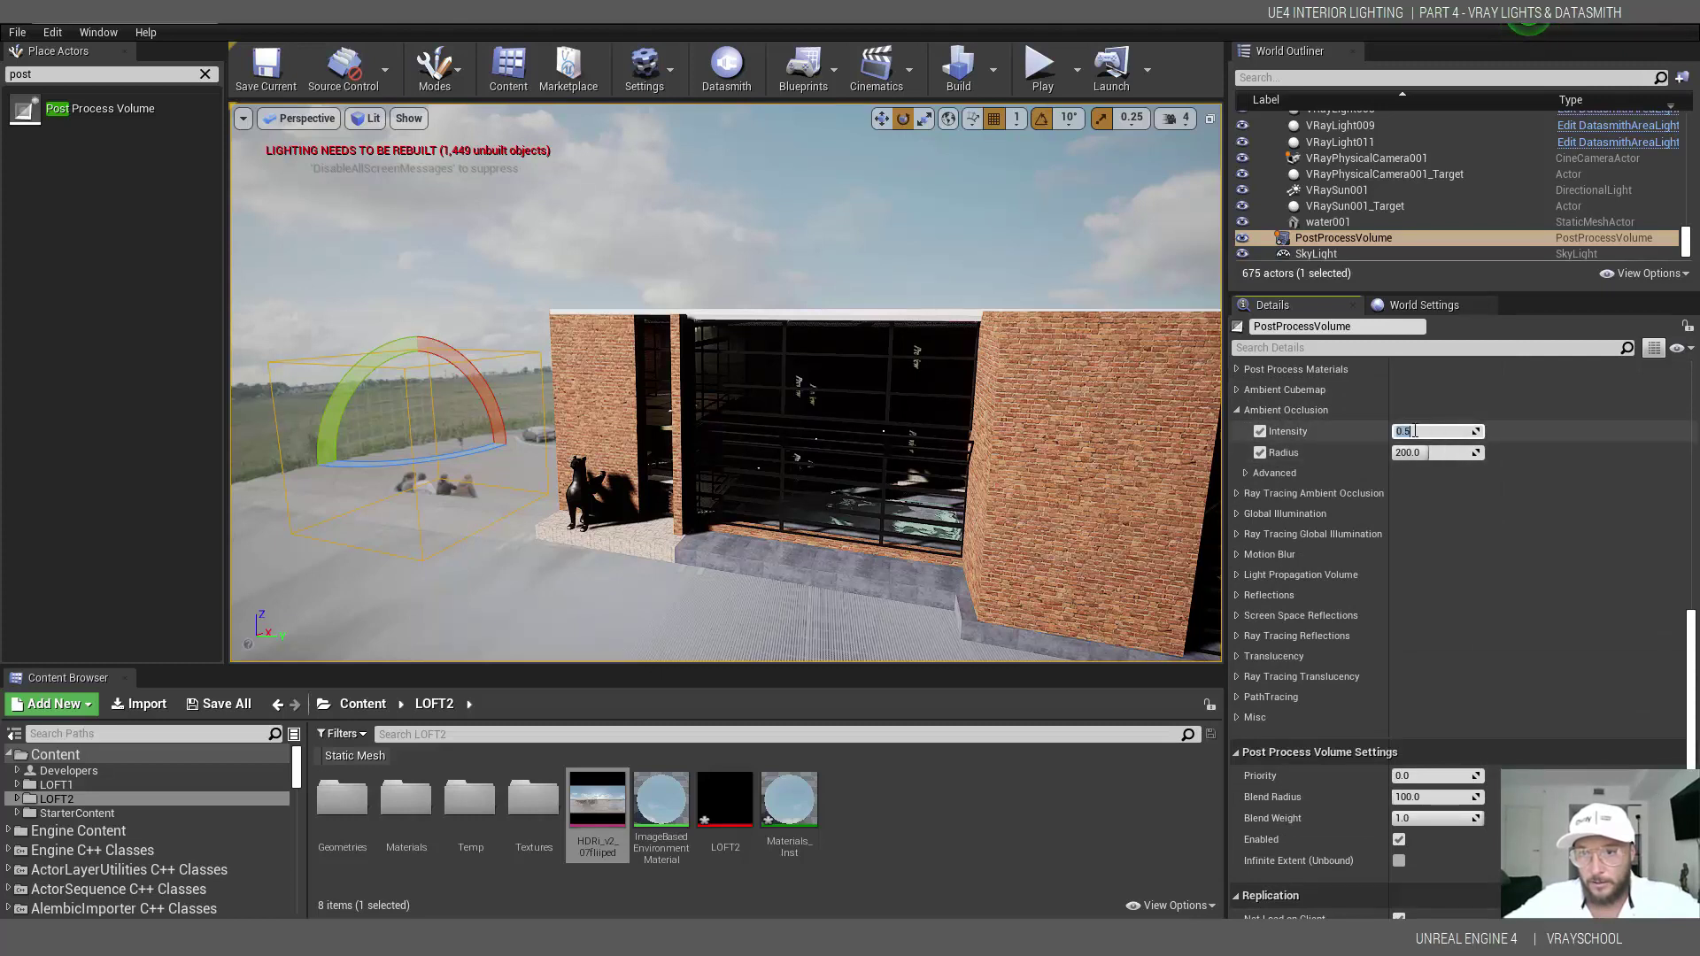
{"action": "left_click", "coordinate": [1420, 432]}
{"action": "left_click", "coordinate": [1421, 453]}
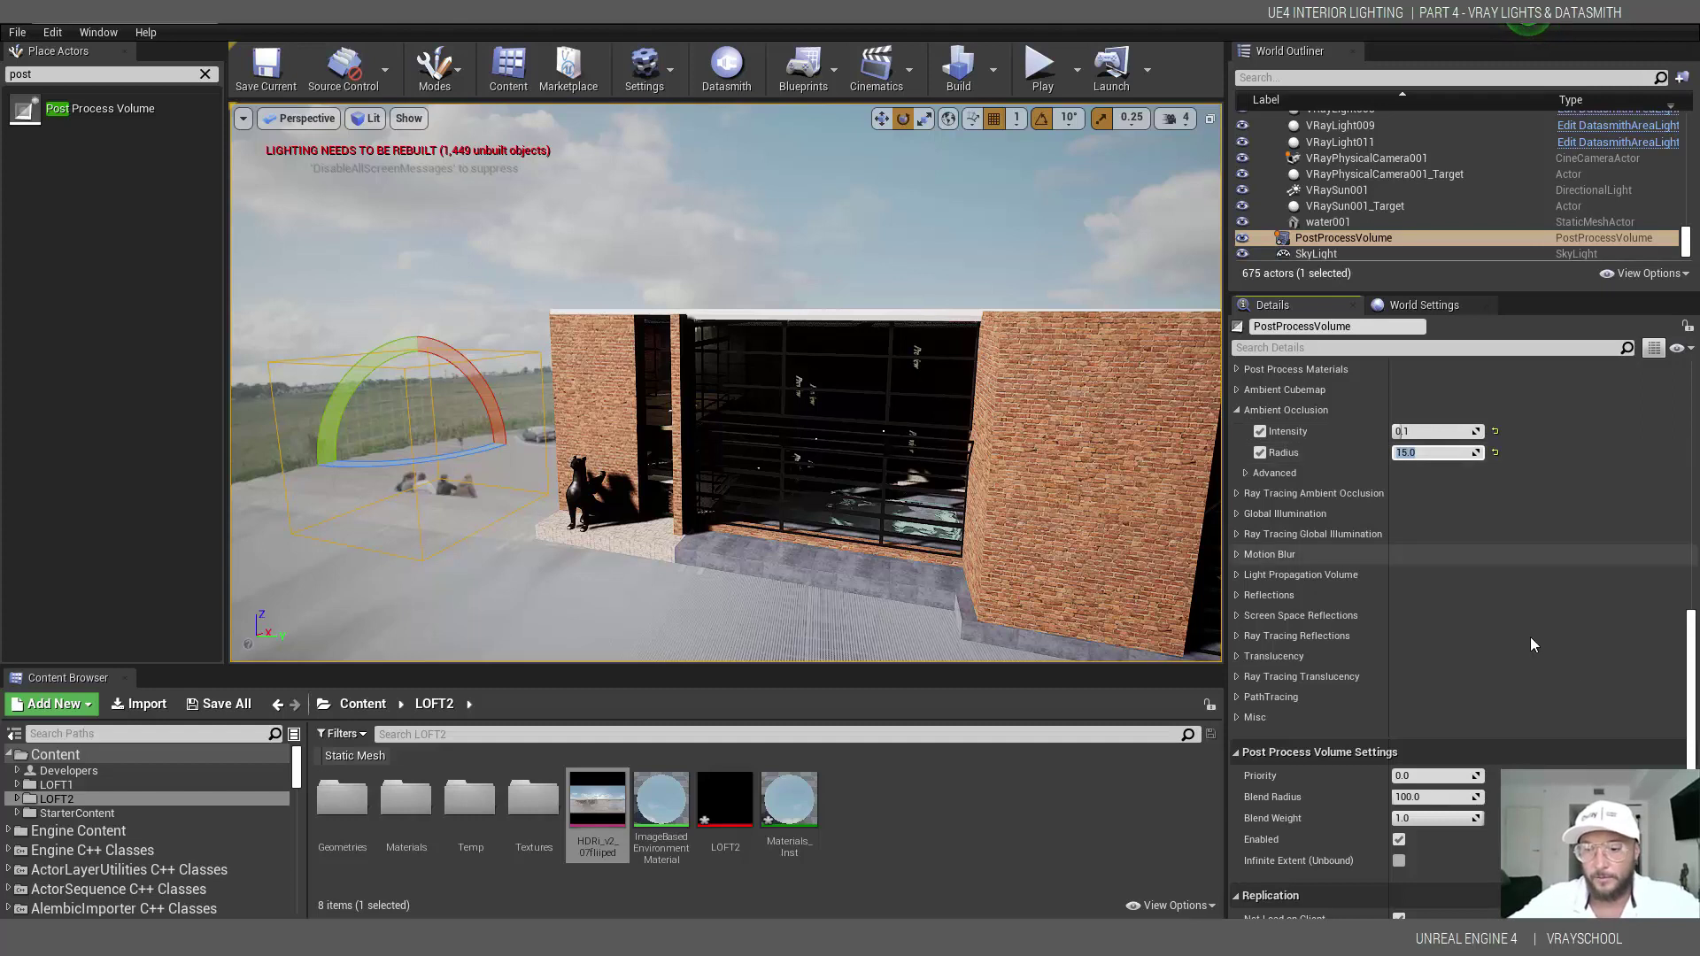
{"action": "scroll", "coordinate": [1245, 675], "scroll_direction": "down", "scroll_amount": 4}
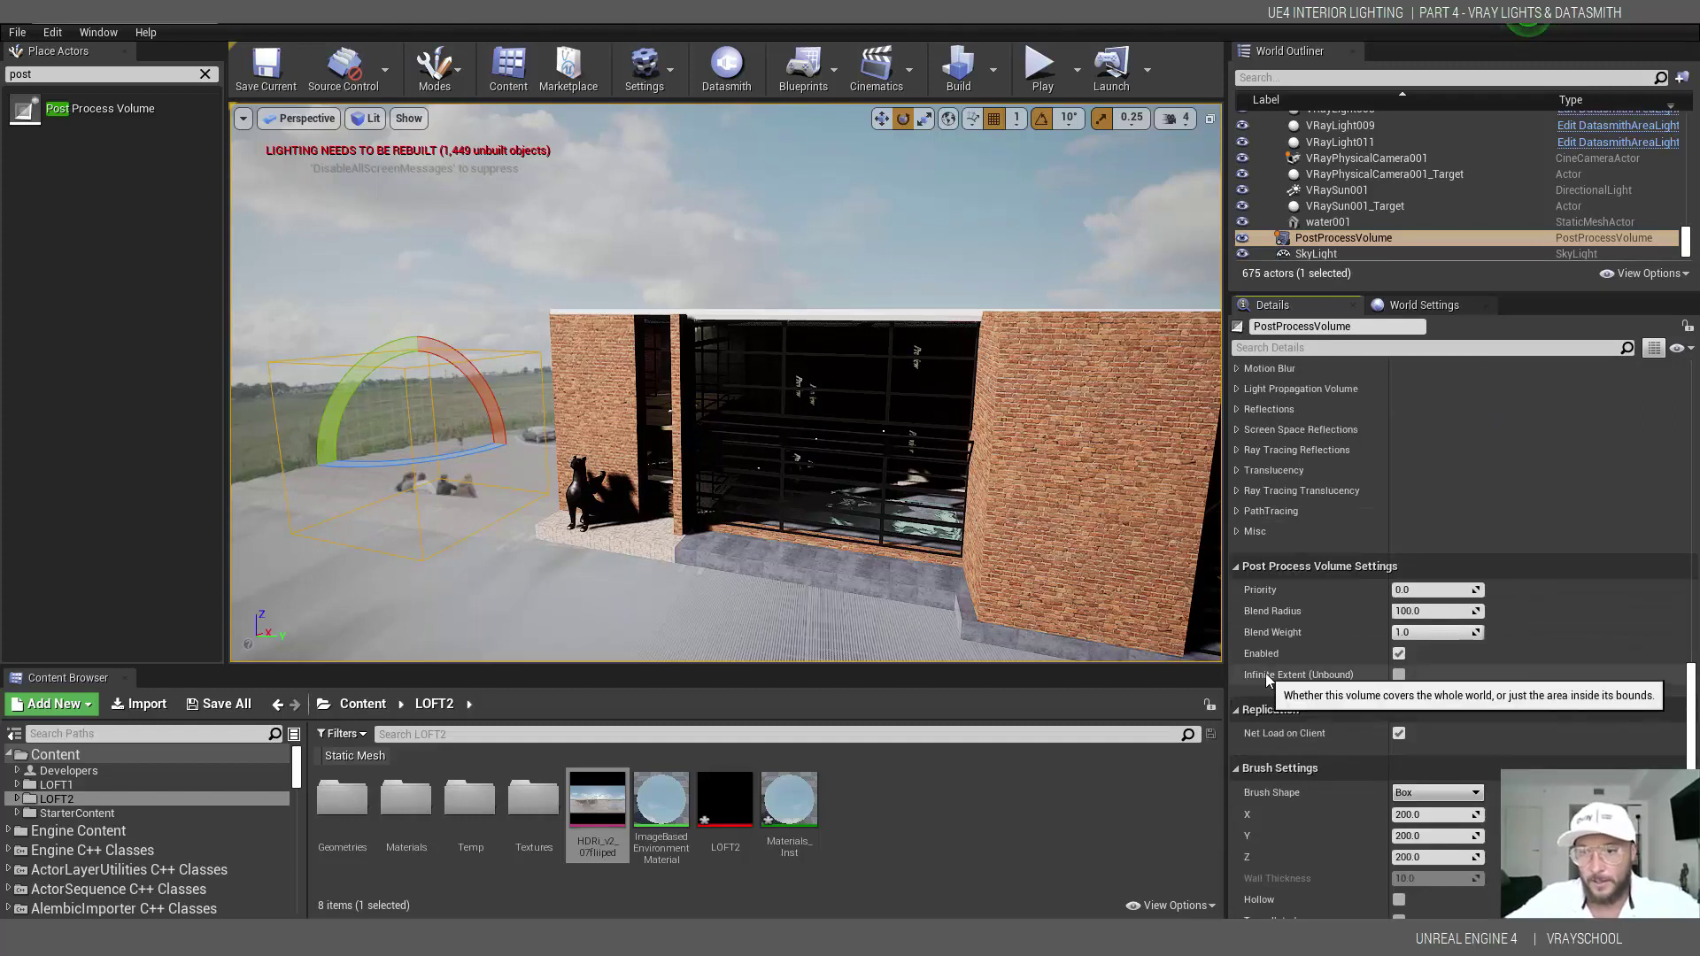
{"action": "left_click", "coordinate": [1399, 676]}
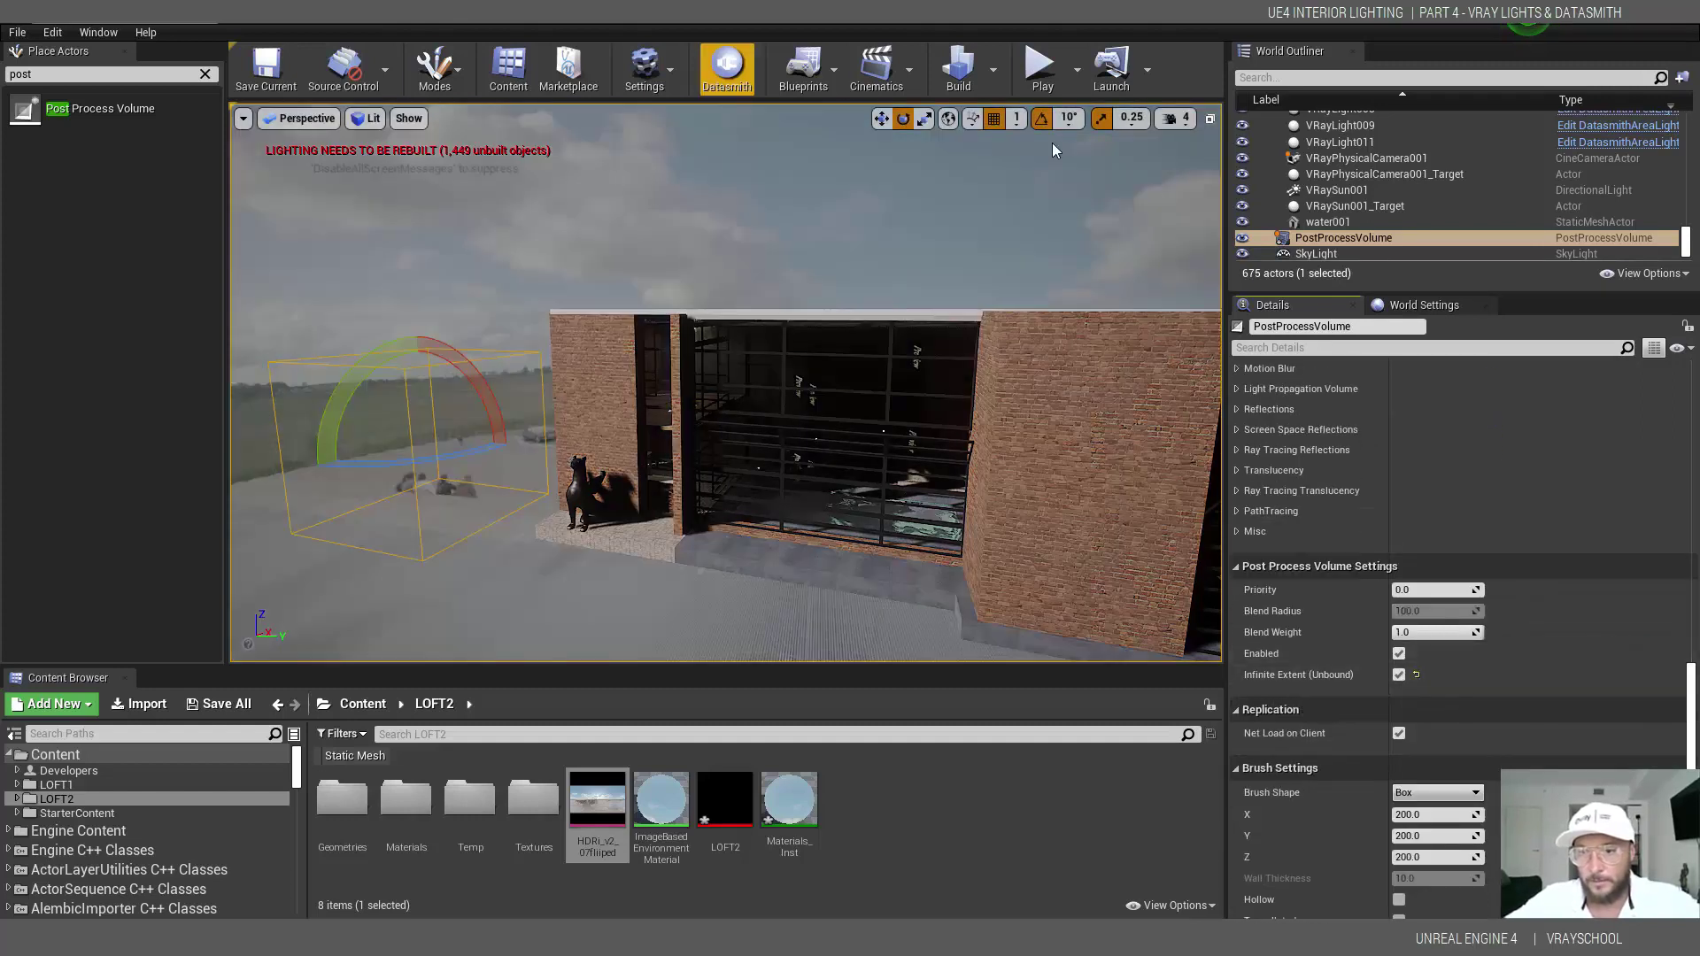
- Go inside the loft and display the interior in the Lightmap Density view mode
{"action": "key", "text": "w"}
{"action": "right_click_drag", "start_coordinate": [1015, 348], "coordinate": [851, 354]}
{"action": "key", "text": "d"}
{"action": "right_click_drag", "start_coordinate": [895, 460], "coordinate": [862, 467]}
{"action": "middle_click_drag", "start_coordinate": [944, 461], "coordinate": [936, 510]}
{"action": "key", "text": "s"}
{"action": "right_click_drag", "start_coordinate": [1029, 524], "coordinate": [1029, 524]}
{"action": "key", "text": "w"}
{"action": "left_click", "coordinate": [372, 119]}
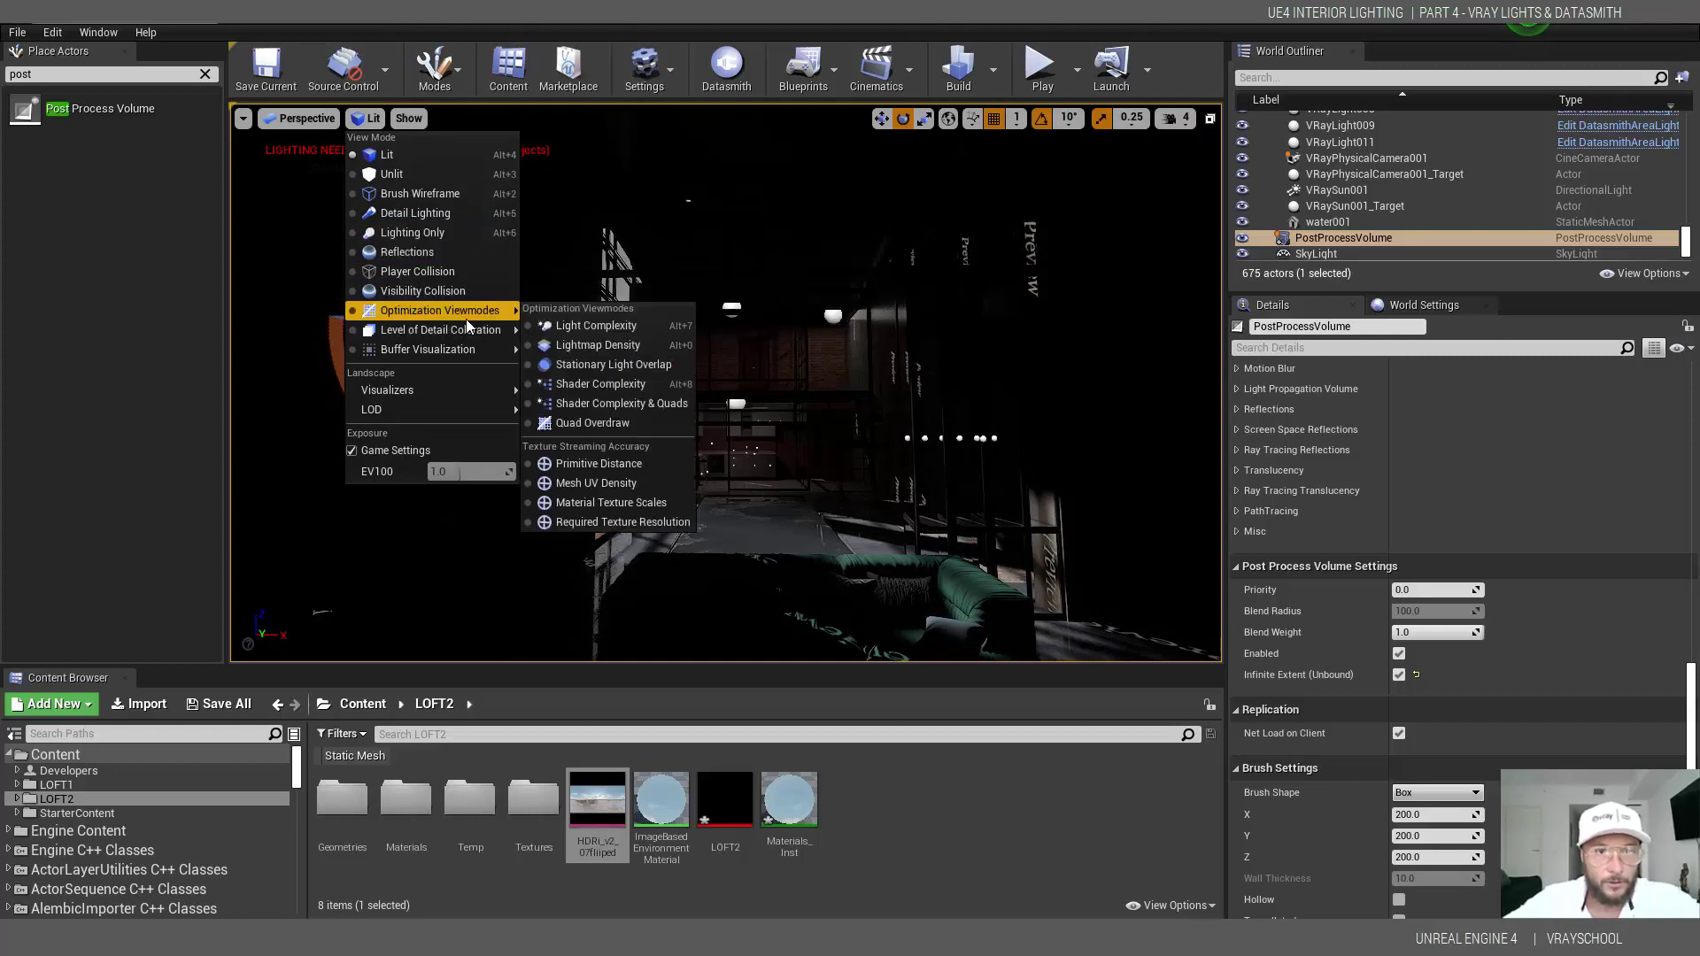
{"action": "left_click", "coordinate": [599, 351]}
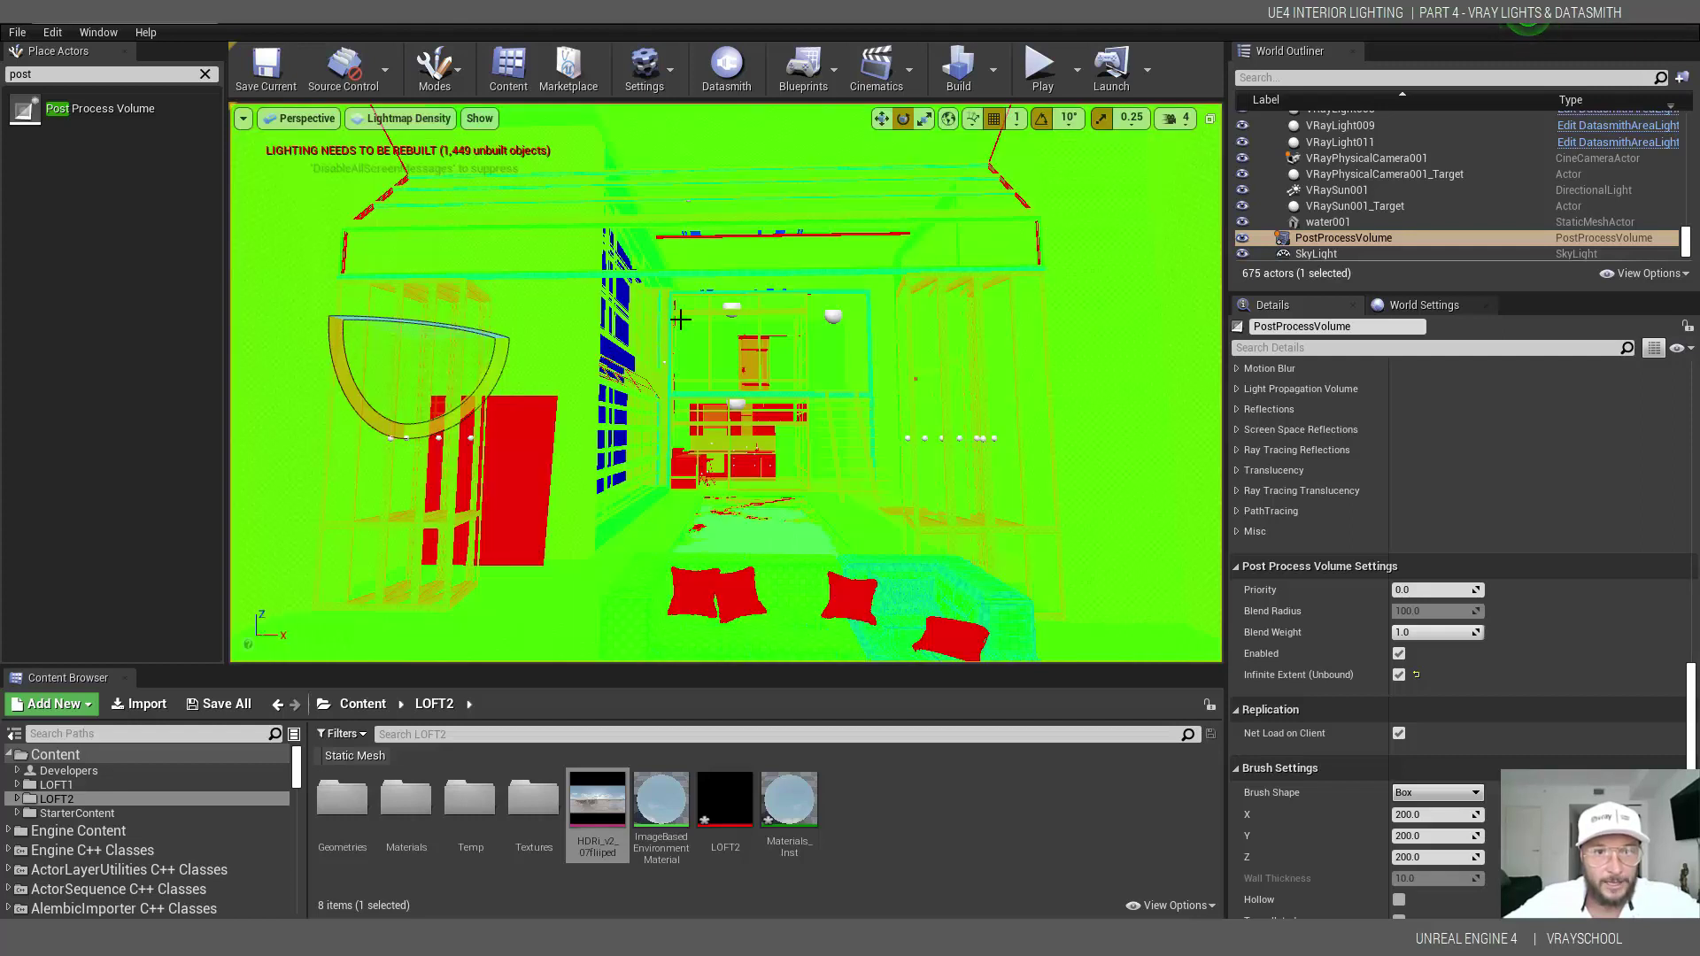
- Examine the lightmap settings of the interior concrete wall and the lightmap density of the building's exterior
{"action": "left_click", "coordinate": [1140, 367]}
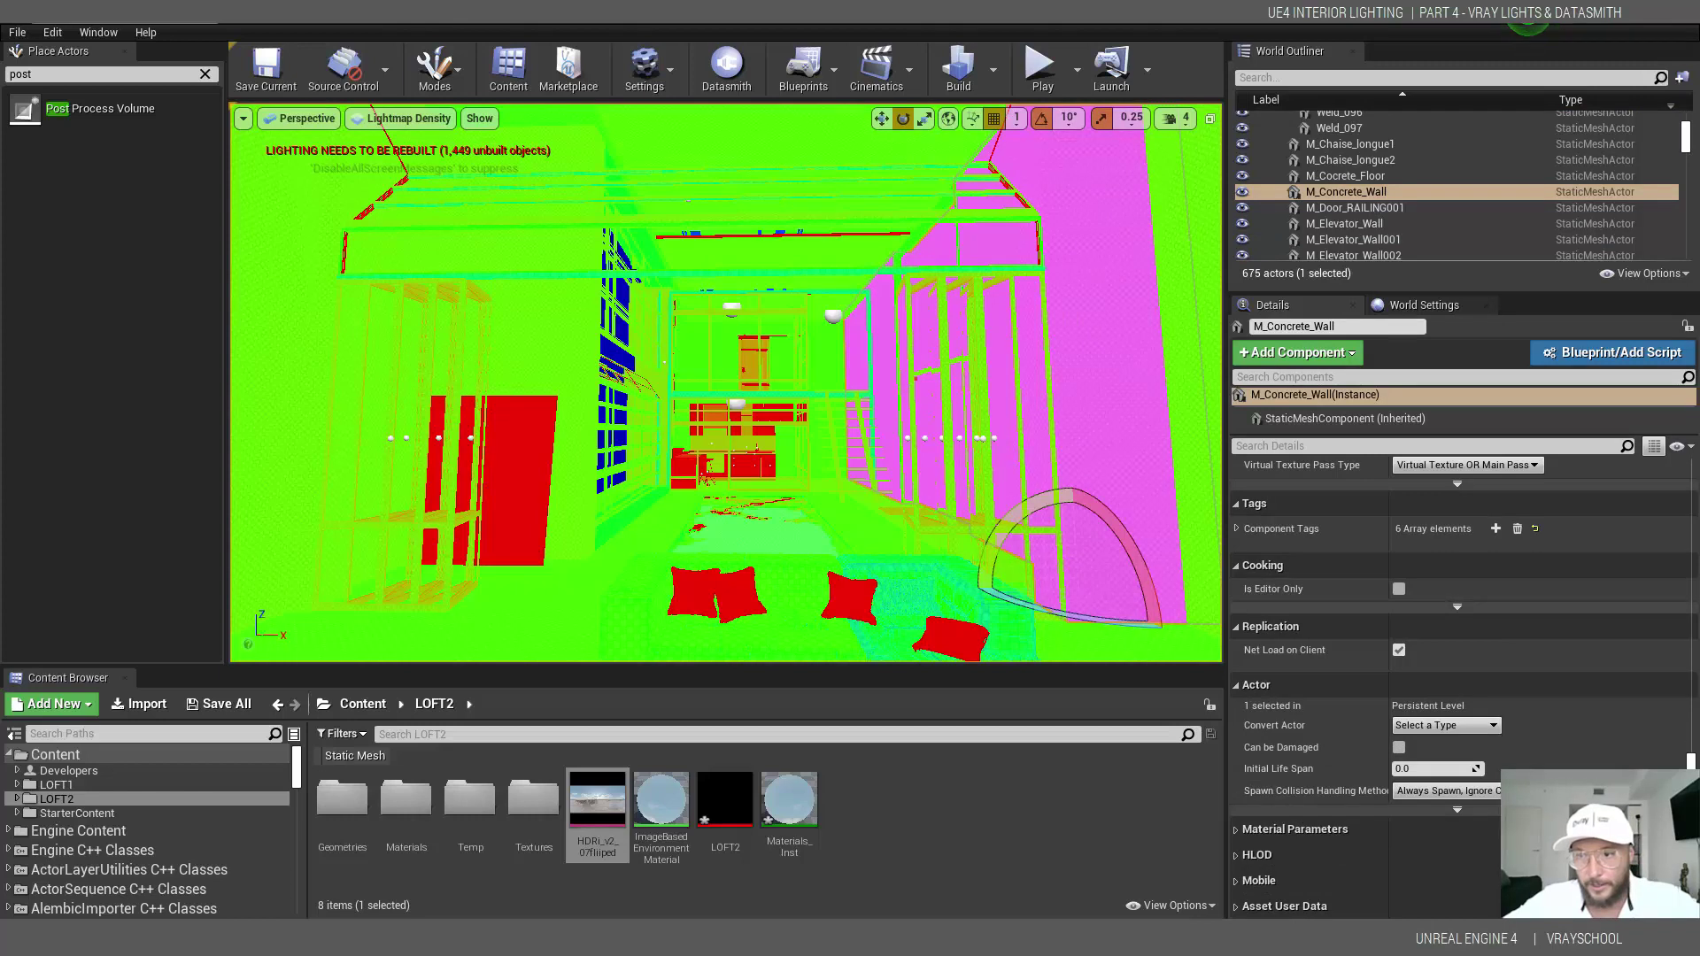
{"action": "scroll", "coordinate": [1680, 530], "scroll_direction": "up", "scroll_amount": 15}
{"action": "scroll", "coordinate": [1678, 514], "scroll_direction": "up", "scroll_amount": 10}
{"action": "scroll", "coordinate": [1676, 503], "scroll_direction": "down", "scroll_amount": 12}
{"action": "left_click", "coordinate": [1253, 631]}
{"action": "right_click_drag", "start_coordinate": [868, 466], "coordinate": [802, 466]}
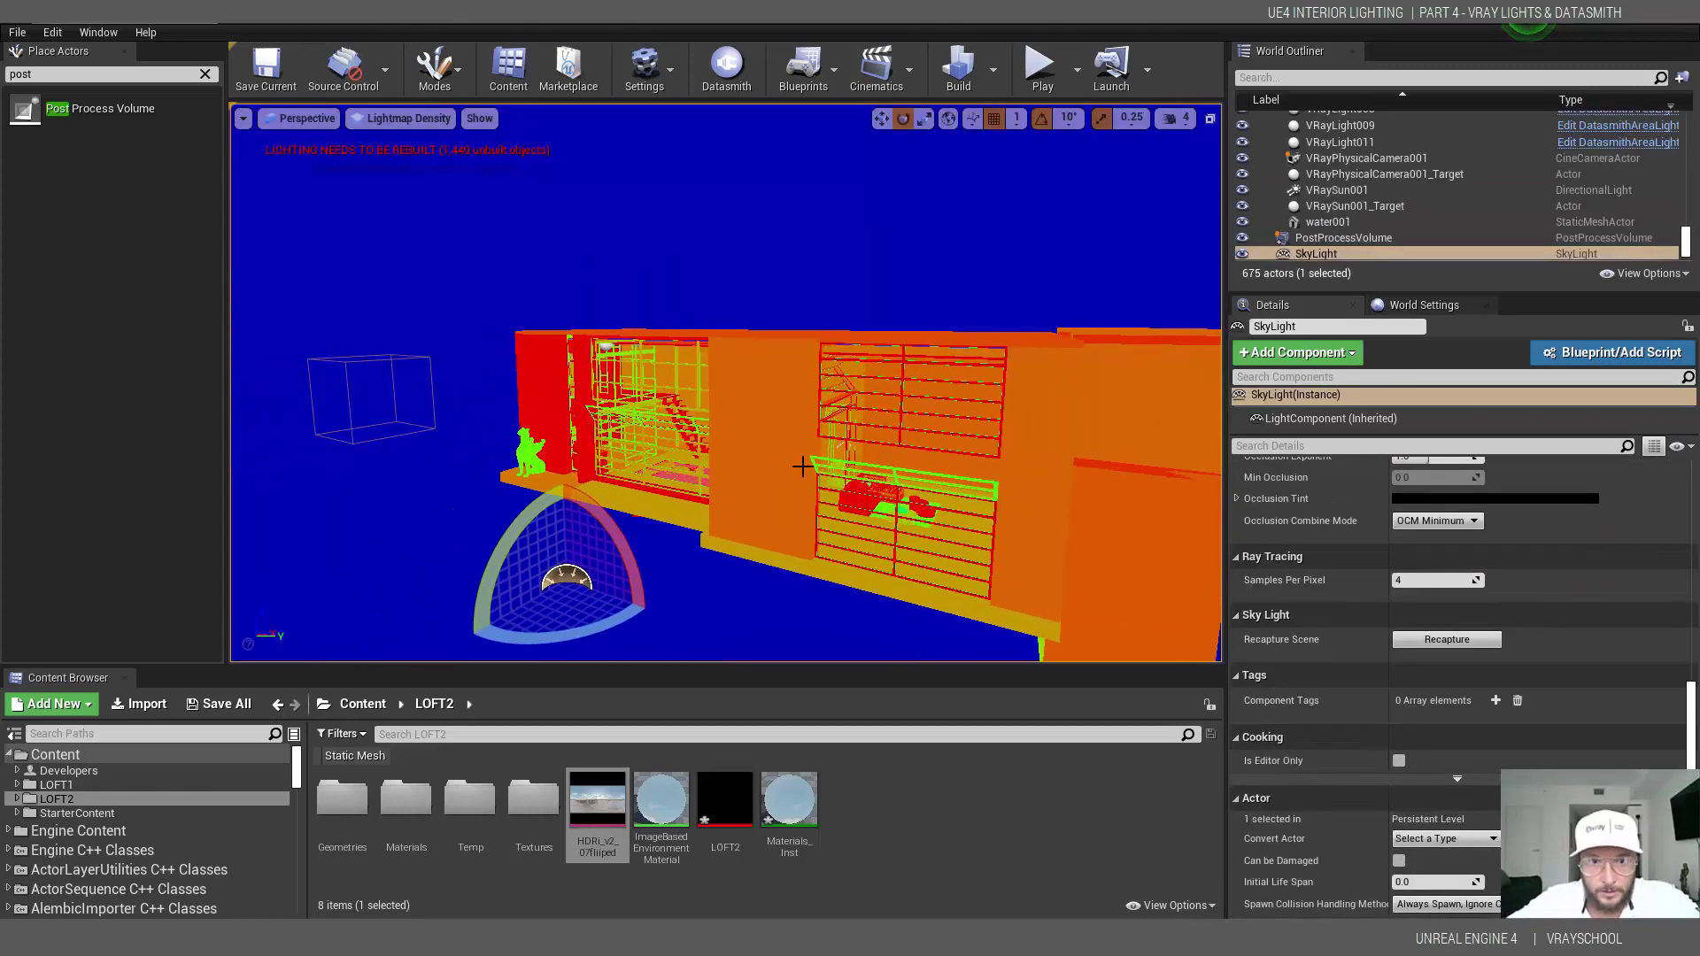
- Override the light map resolution of the statue by the entrance (bars001) with 368
{"action": "left_click", "coordinate": [518, 453]}
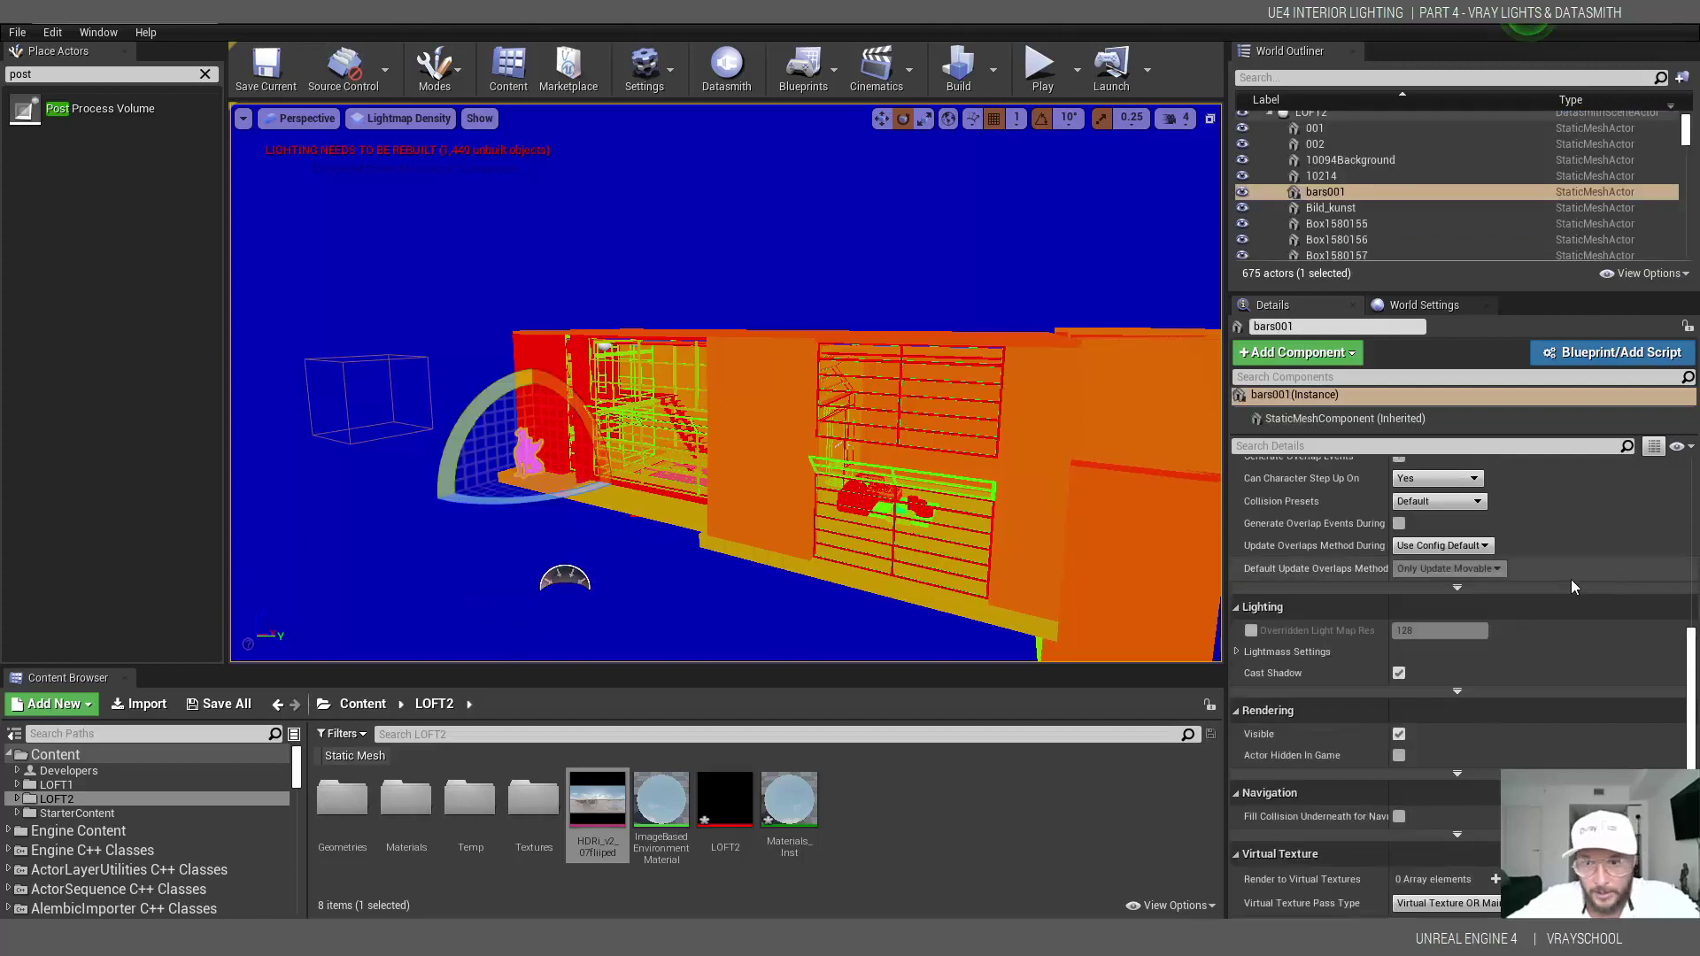
{"action": "left_click", "coordinate": [1252, 631]}
{"action": "left_click_drag", "start_coordinate": [1434, 633], "coordinate": [1424, 632]}
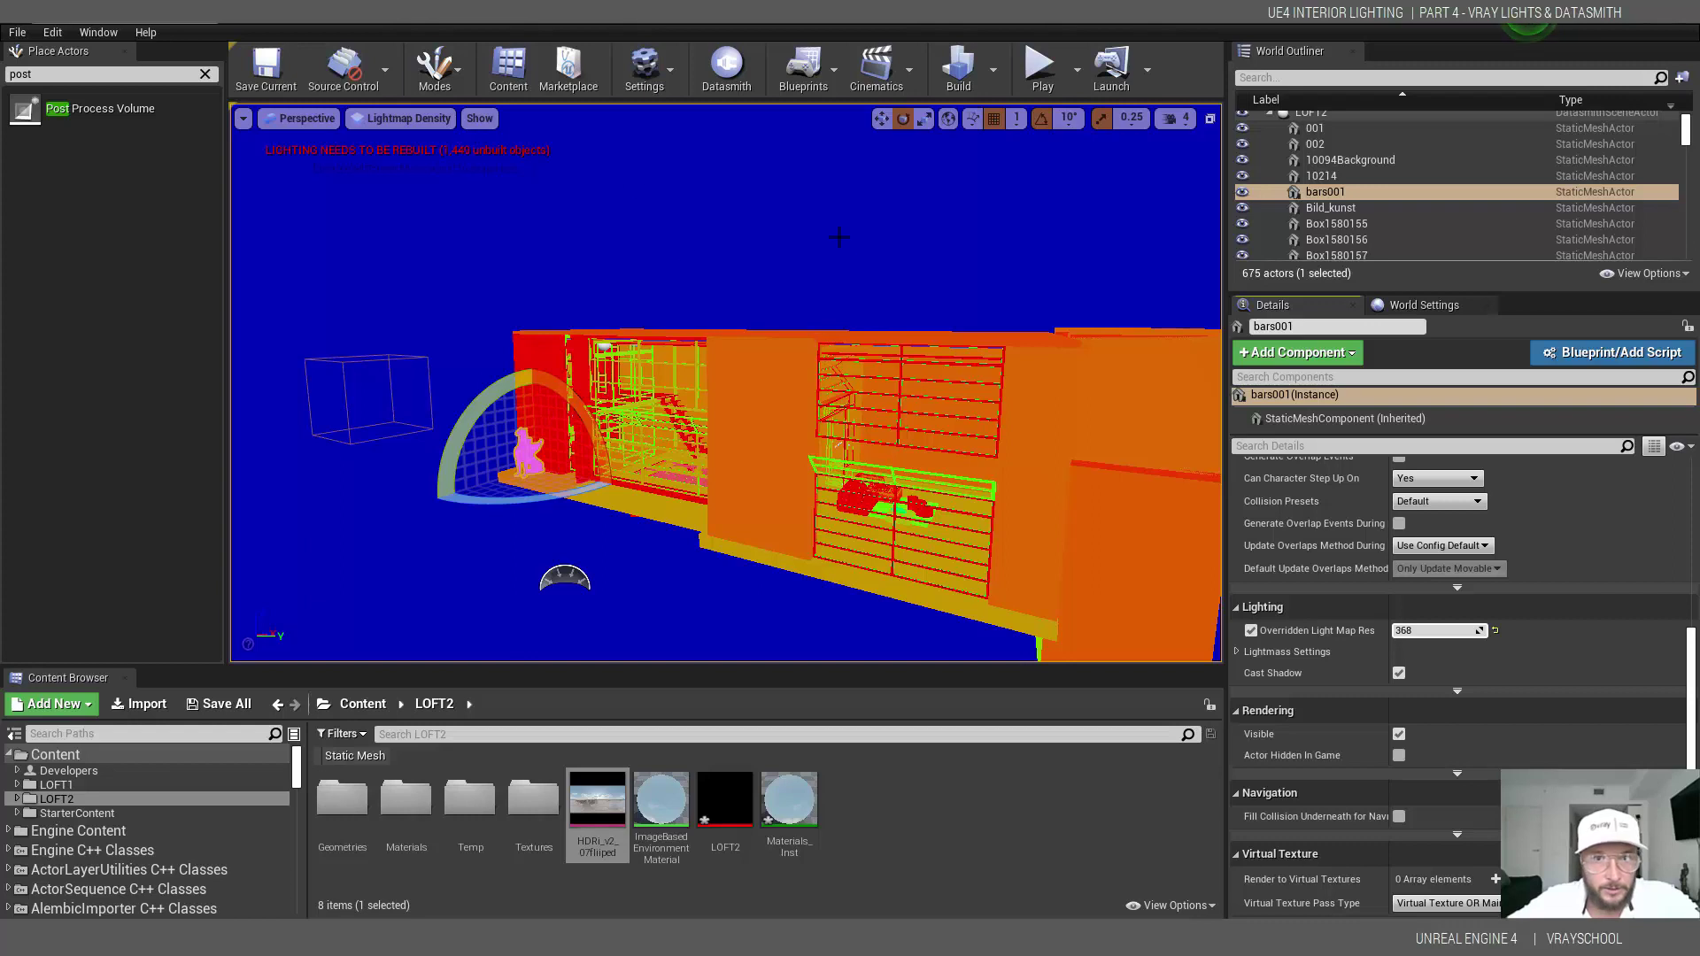
- Switch the viewport to the Unlit view mode and bring the whole building into view
{"action": "left_click", "coordinate": [401, 117]}
{"action": "left_click", "coordinate": [394, 177]}
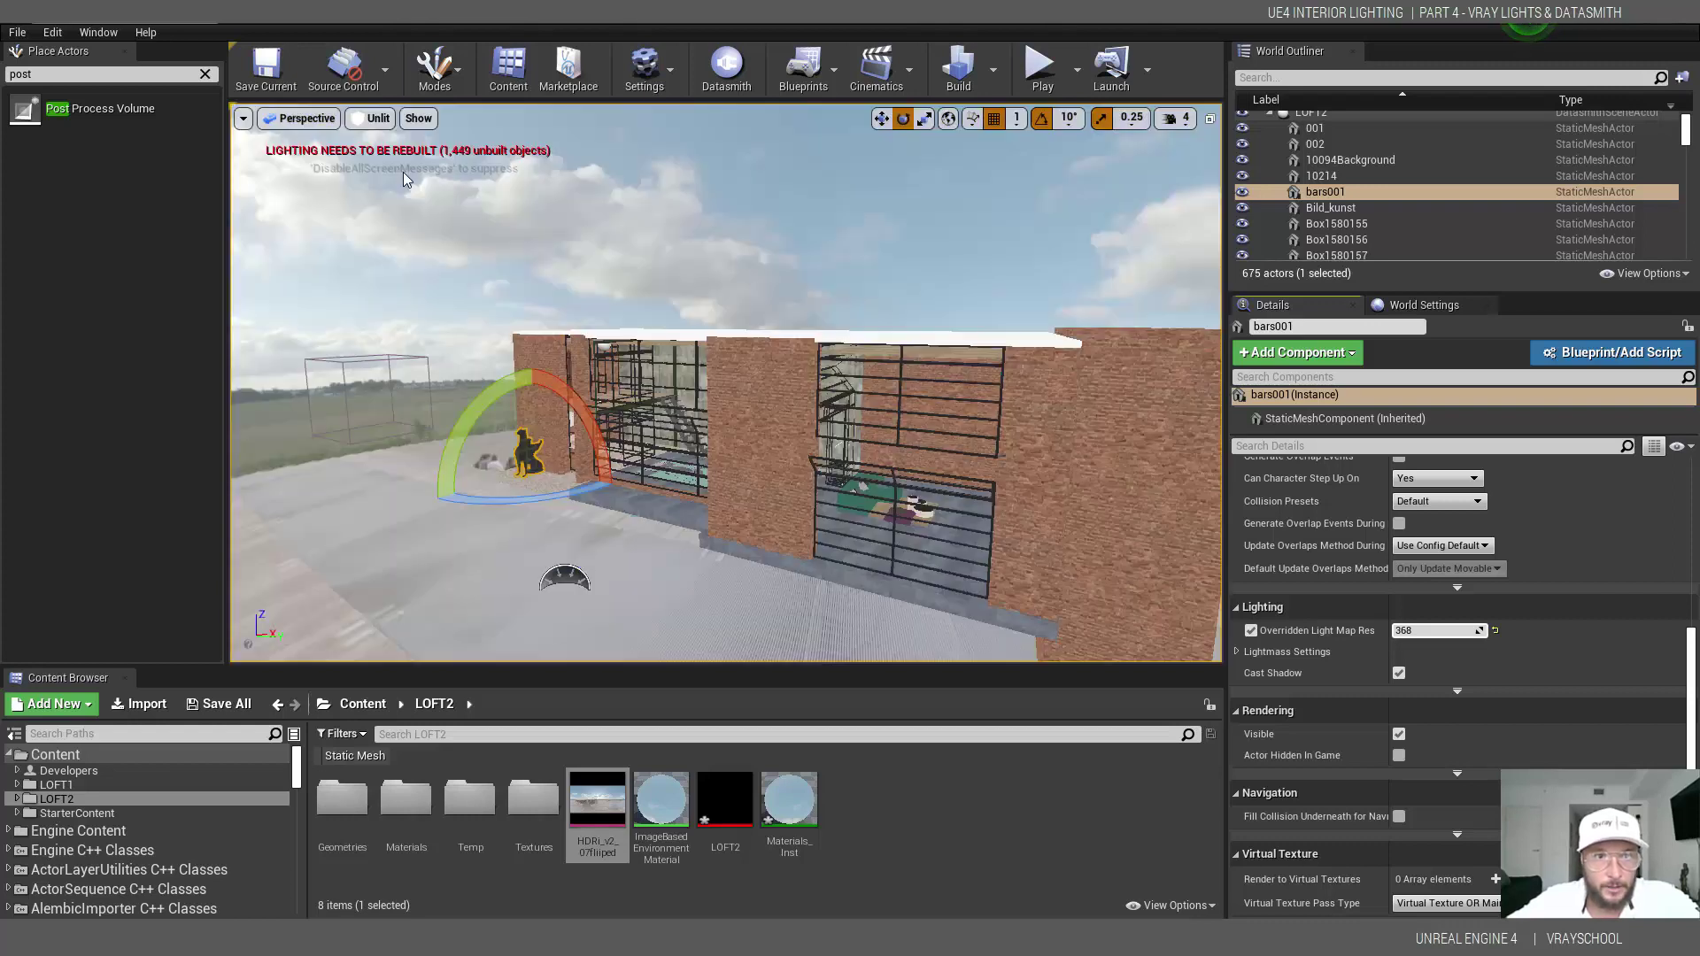
{"action": "left_click_drag", "start_coordinate": [926, 421], "coordinate": [1081, 474], "text": "alt"}
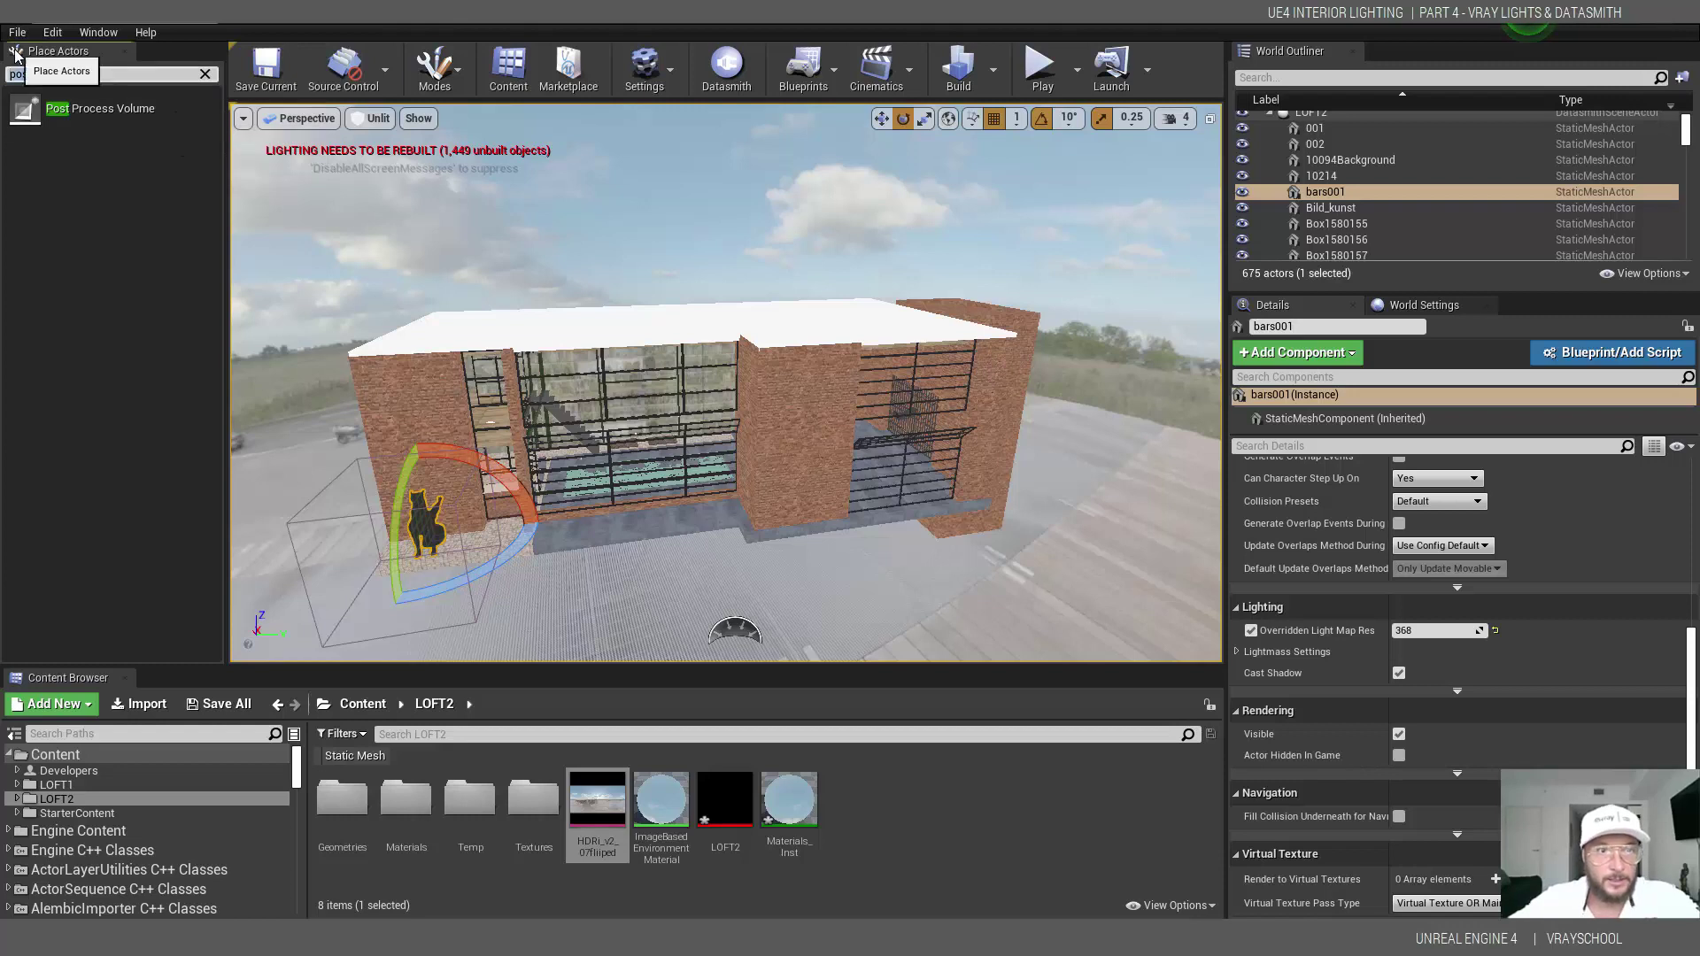
- Find the Lightmass Importance Volume among the placeable actors and add it at the loft building
{"action": "key", "text": "ctrl+a"}
{"action": "type", "text": "im"}
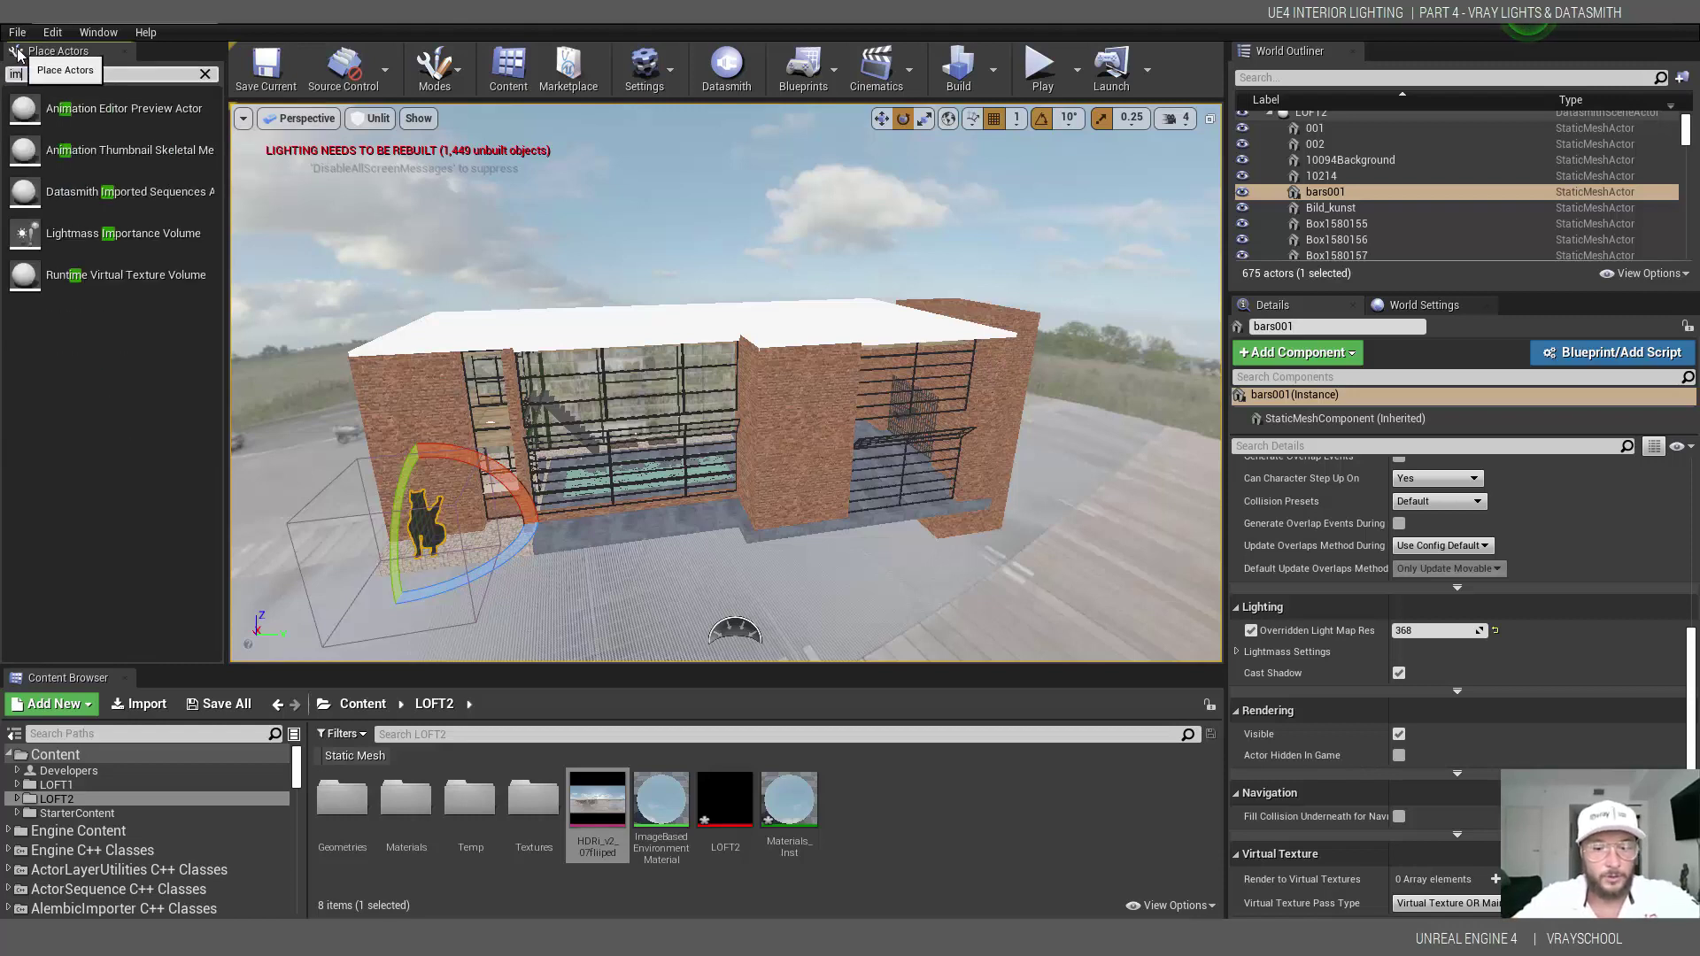
{"action": "left_click_drag", "start_coordinate": [123, 233], "coordinate": [669, 403]}
{"action": "key", "text": "ctrl+z"}
- Scale the Lightmass Importance Volume to about 6.25 in X, 12.5 in Y and 4.75 in Z
{"action": "left_click_drag", "start_coordinate": [560, 148], "coordinate": [752, 149], "text": "alt"}
{"action": "key", "text": "r"}
{"action": "left_click_drag", "start_coordinate": [774, 436], "coordinate": [749, 383]}
{"action": "left_click_drag", "start_coordinate": [868, 540], "coordinate": [702, 545], "text": "alt"}
{"action": "scroll", "coordinate": [702, 545], "scroll_direction": "down", "scroll_amount": 3}
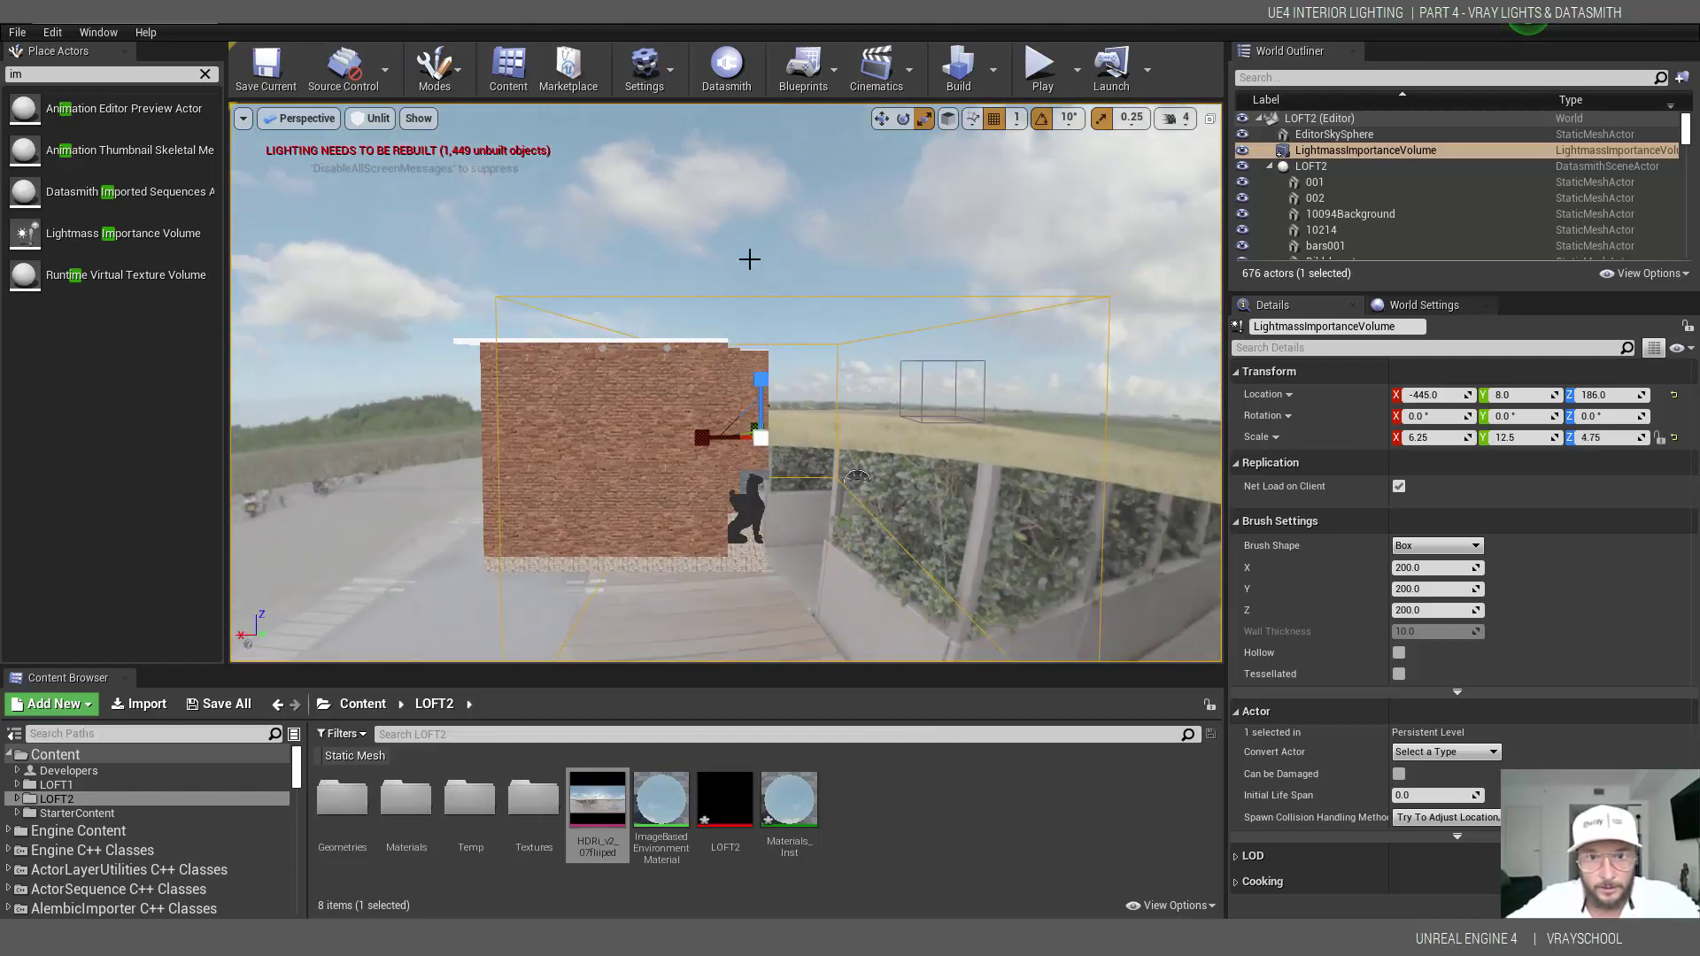
- Move the Lightmass Importance Volume over the building to about X -31 and Z 369
{"action": "left_click", "coordinate": [883, 119]}
{"action": "left_click_drag", "start_coordinate": [707, 439], "coordinate": [655, 380]}
{"action": "left_click_drag", "start_coordinate": [666, 451], "coordinate": [728, 454], "text": "alt"}
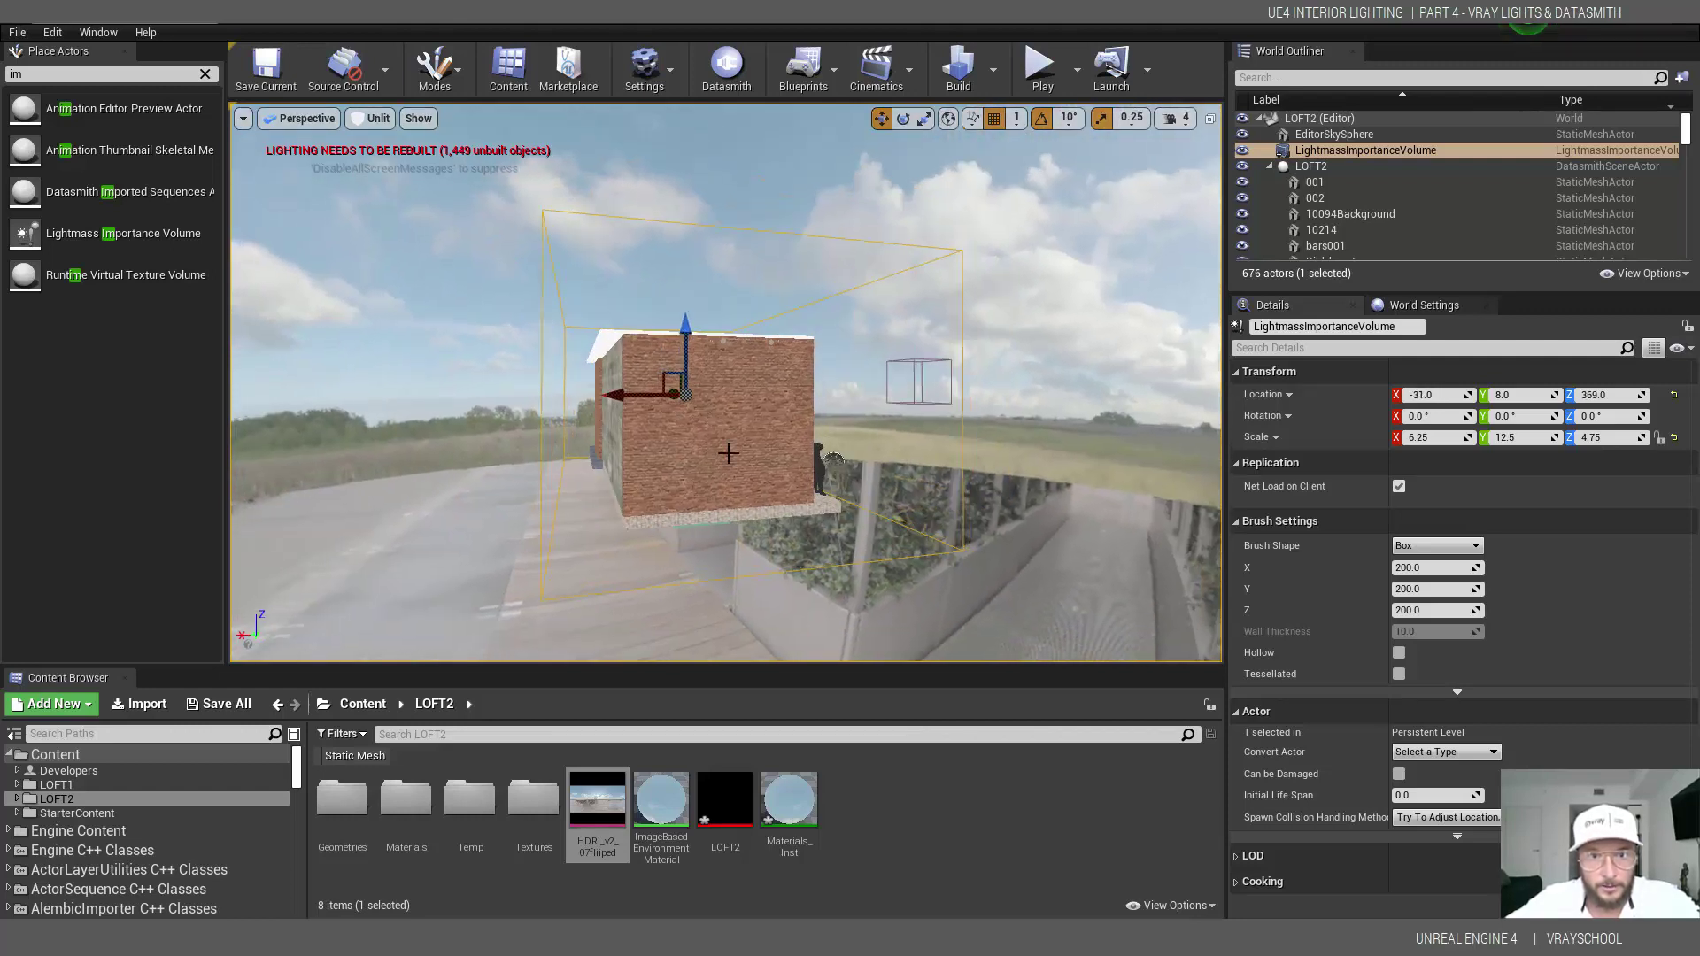
- Reduce the Y scale of the Lightmass Importance Volume to about 11.75 to fit the building's length
{"action": "left_click", "coordinate": [924, 119]}
{"action": "left_click_drag", "start_coordinate": [651, 368], "coordinate": [841, 365], "text": "alt"}
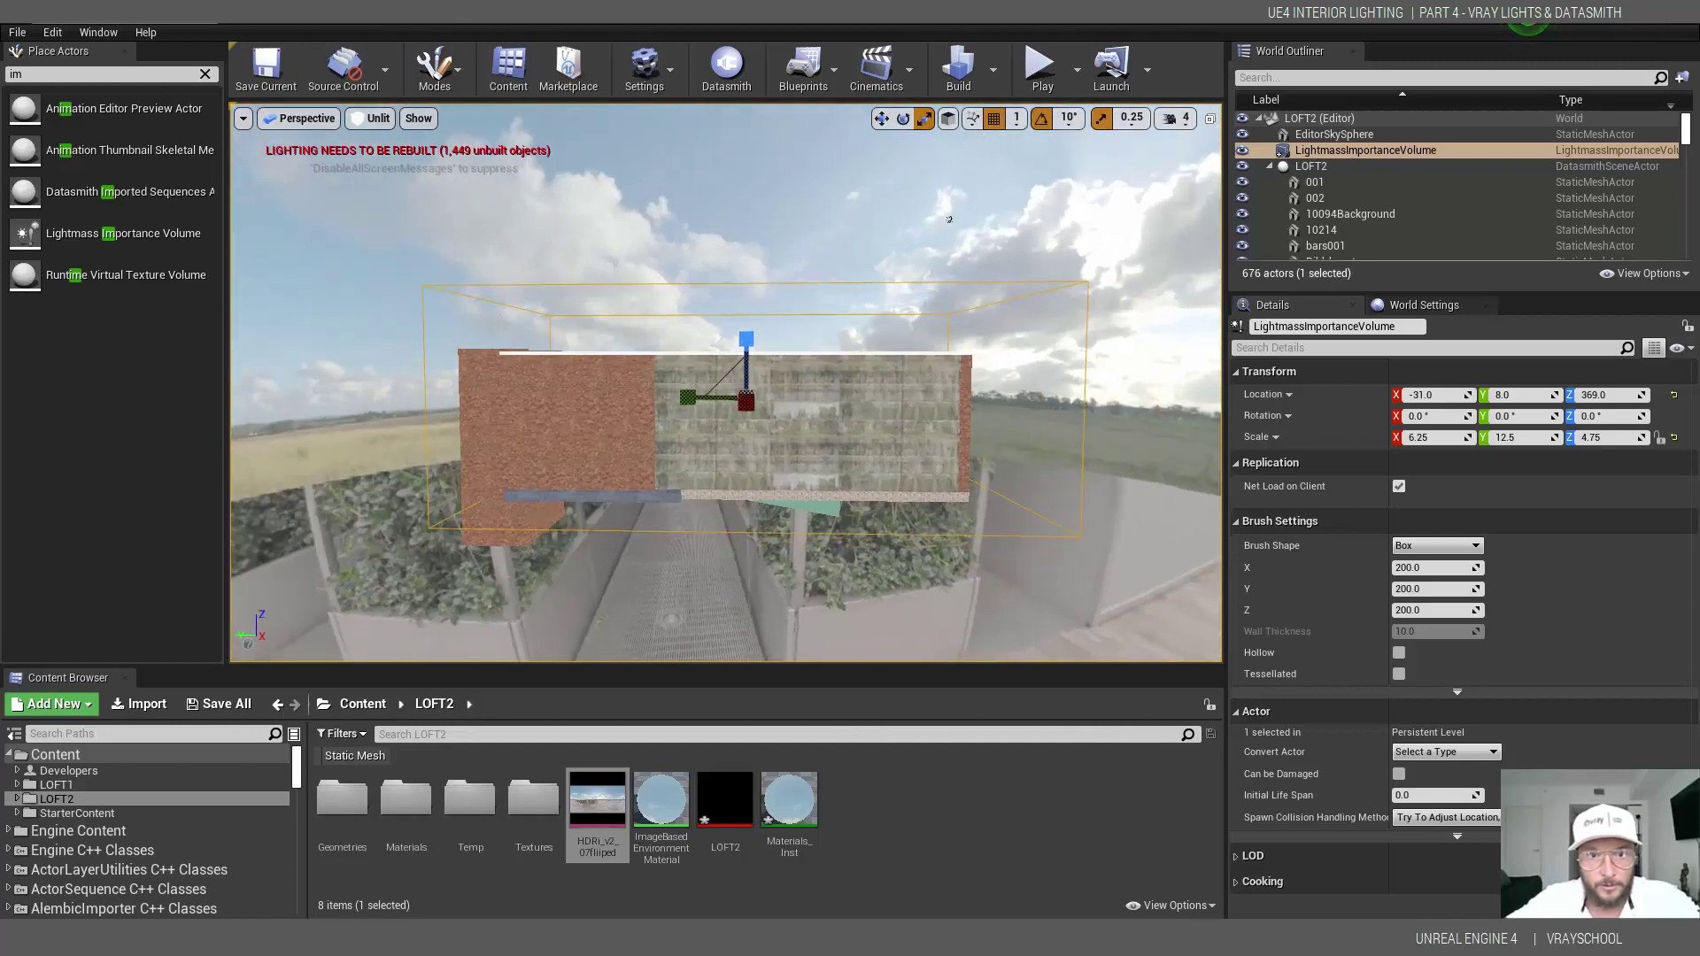
{"action": "left_click_drag", "start_coordinate": [694, 398], "coordinate": [680, 398]}
- Reposition the Lightmass Importance Volume to about Y 242 and Z 146 so that it encloses the whole building
{"action": "left_click", "coordinate": [881, 121]}
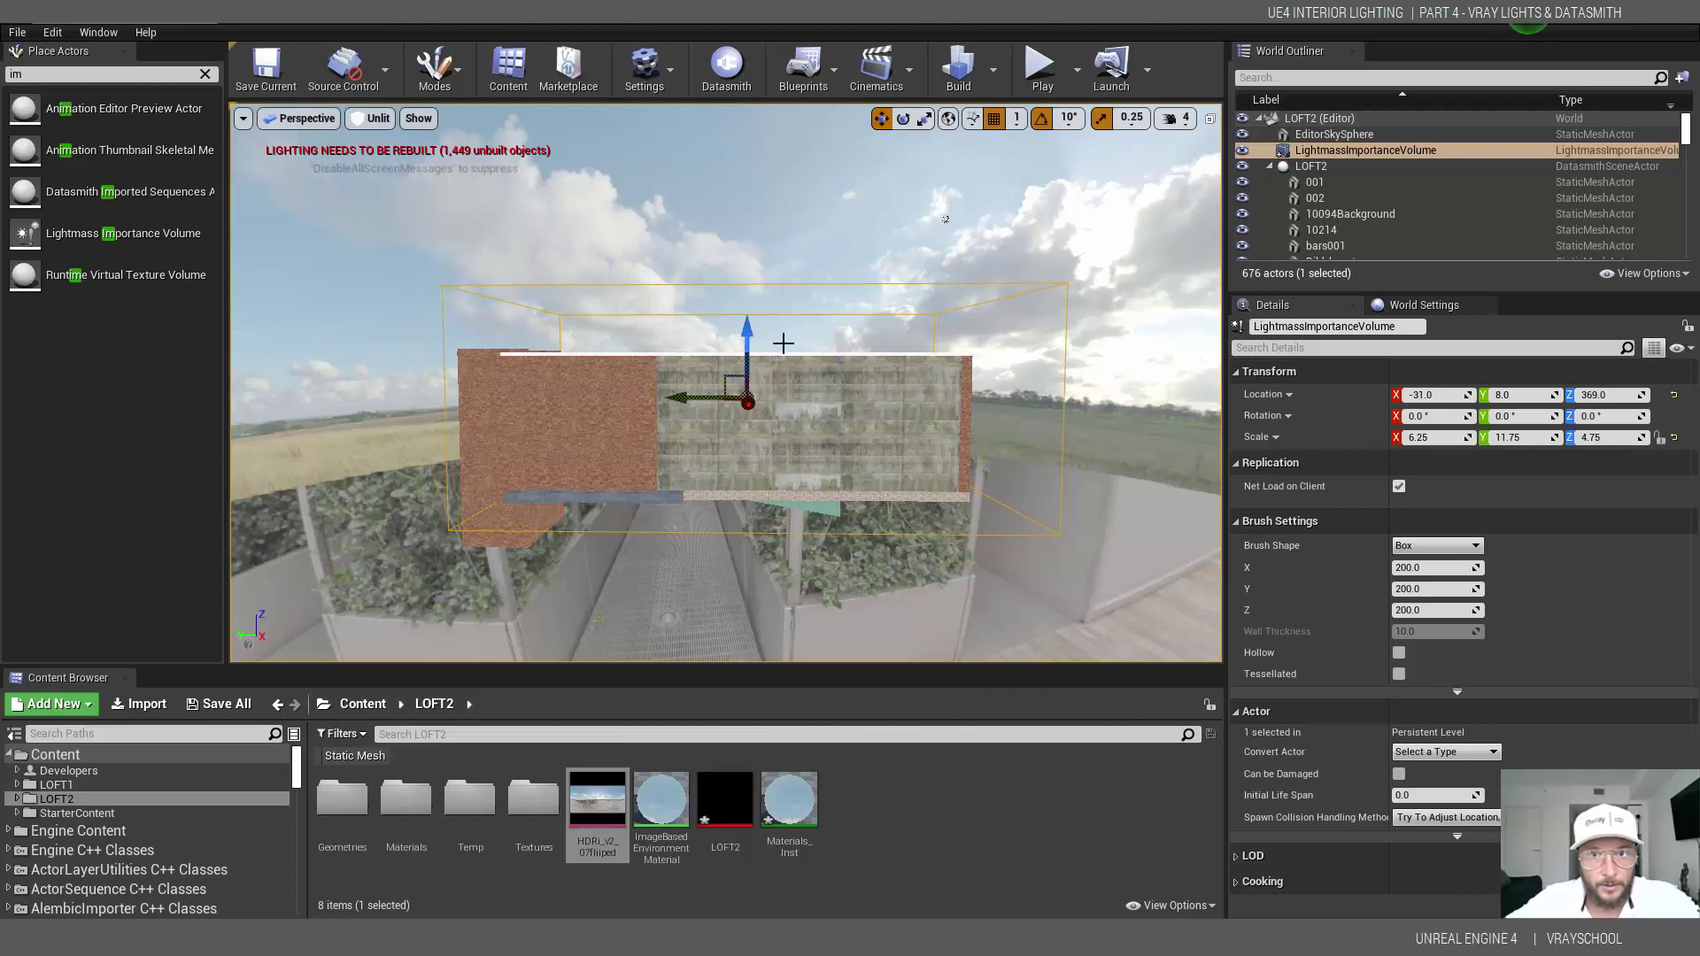
{"action": "mouse_move", "coordinate": [798, 368]}
{"action": "right_mouse_down"}
{"action": "mouse_move", "coordinate": [744, 368]}
{"action": "mouse_move", "coordinate": [767, 368]}
{"action": "right_mouse_up"}
{"action": "left_click_drag", "start_coordinate": [819, 343], "coordinate": [818, 370]}
{"action": "left_click_drag", "start_coordinate": [773, 423], "coordinate": [741, 422]}
{"action": "left_click_drag", "start_coordinate": [765, 478], "coordinate": [296, 473], "text": "alt"}
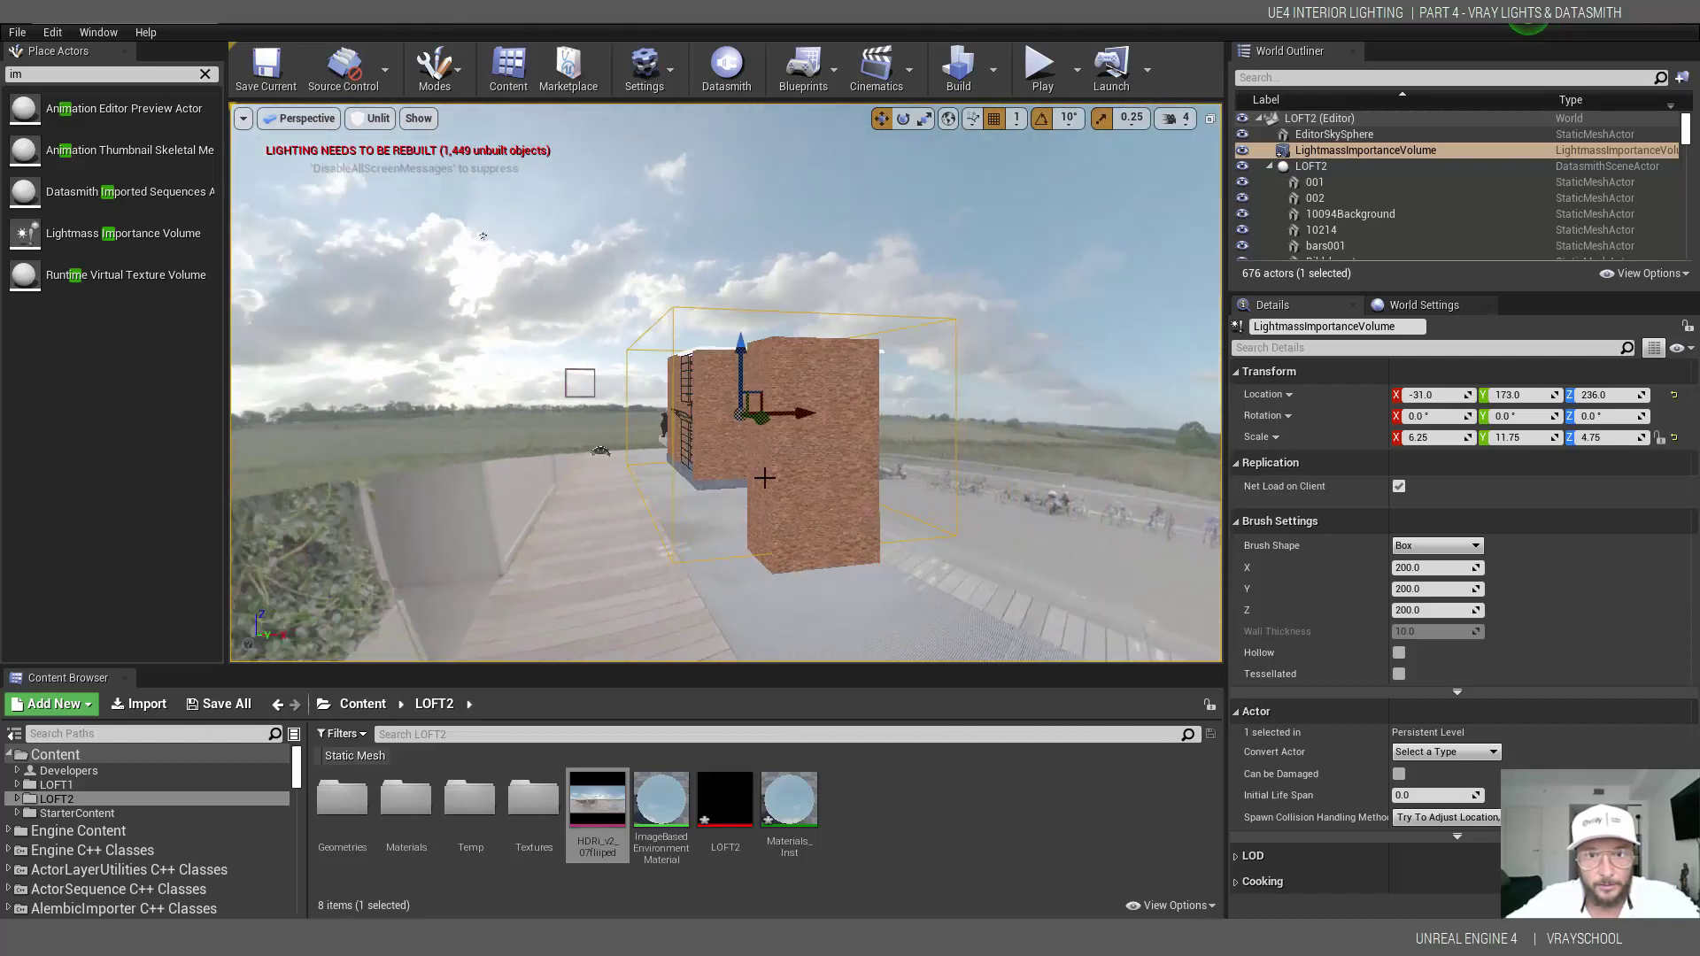
{"action": "left_click_drag", "start_coordinate": [744, 370], "coordinate": [912, 425]}
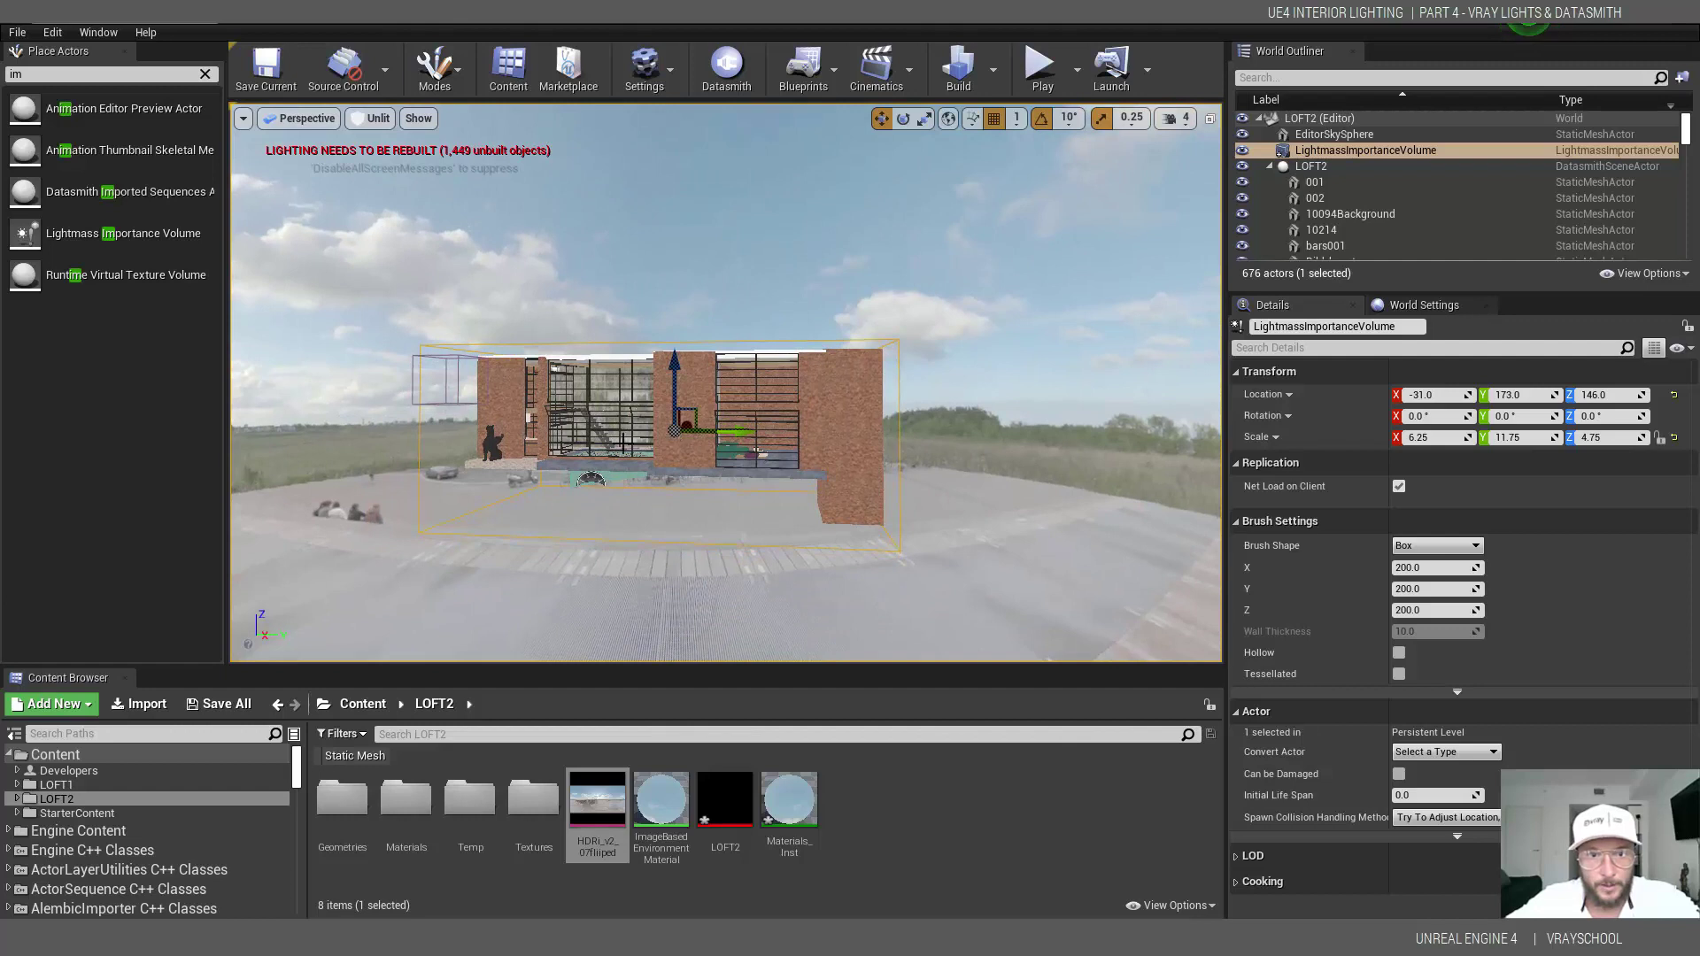
{"action": "left_click_drag", "start_coordinate": [732, 434], "coordinate": [745, 434]}
{"action": "left_click_drag", "start_coordinate": [951, 241], "coordinate": [1204, 242], "text": "alt"}
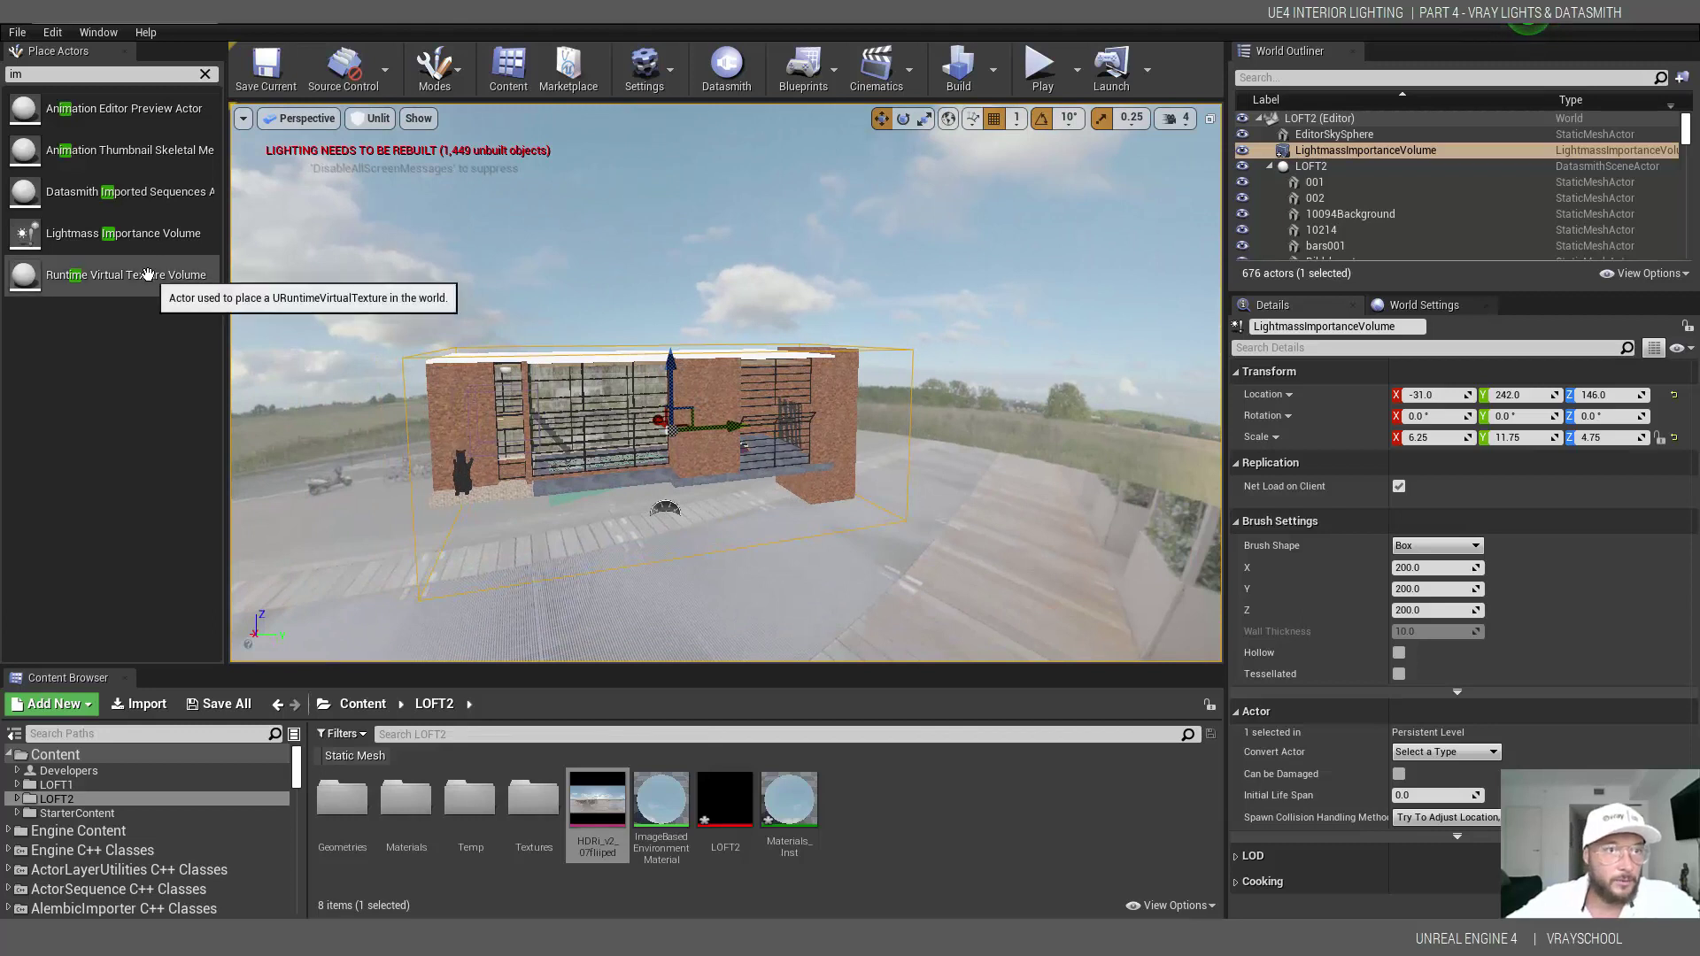
- Find the Lightmass Portal actor and place one at a window opening of the building's glazed facade
{"action": "left_click", "coordinate": [7, 74]}
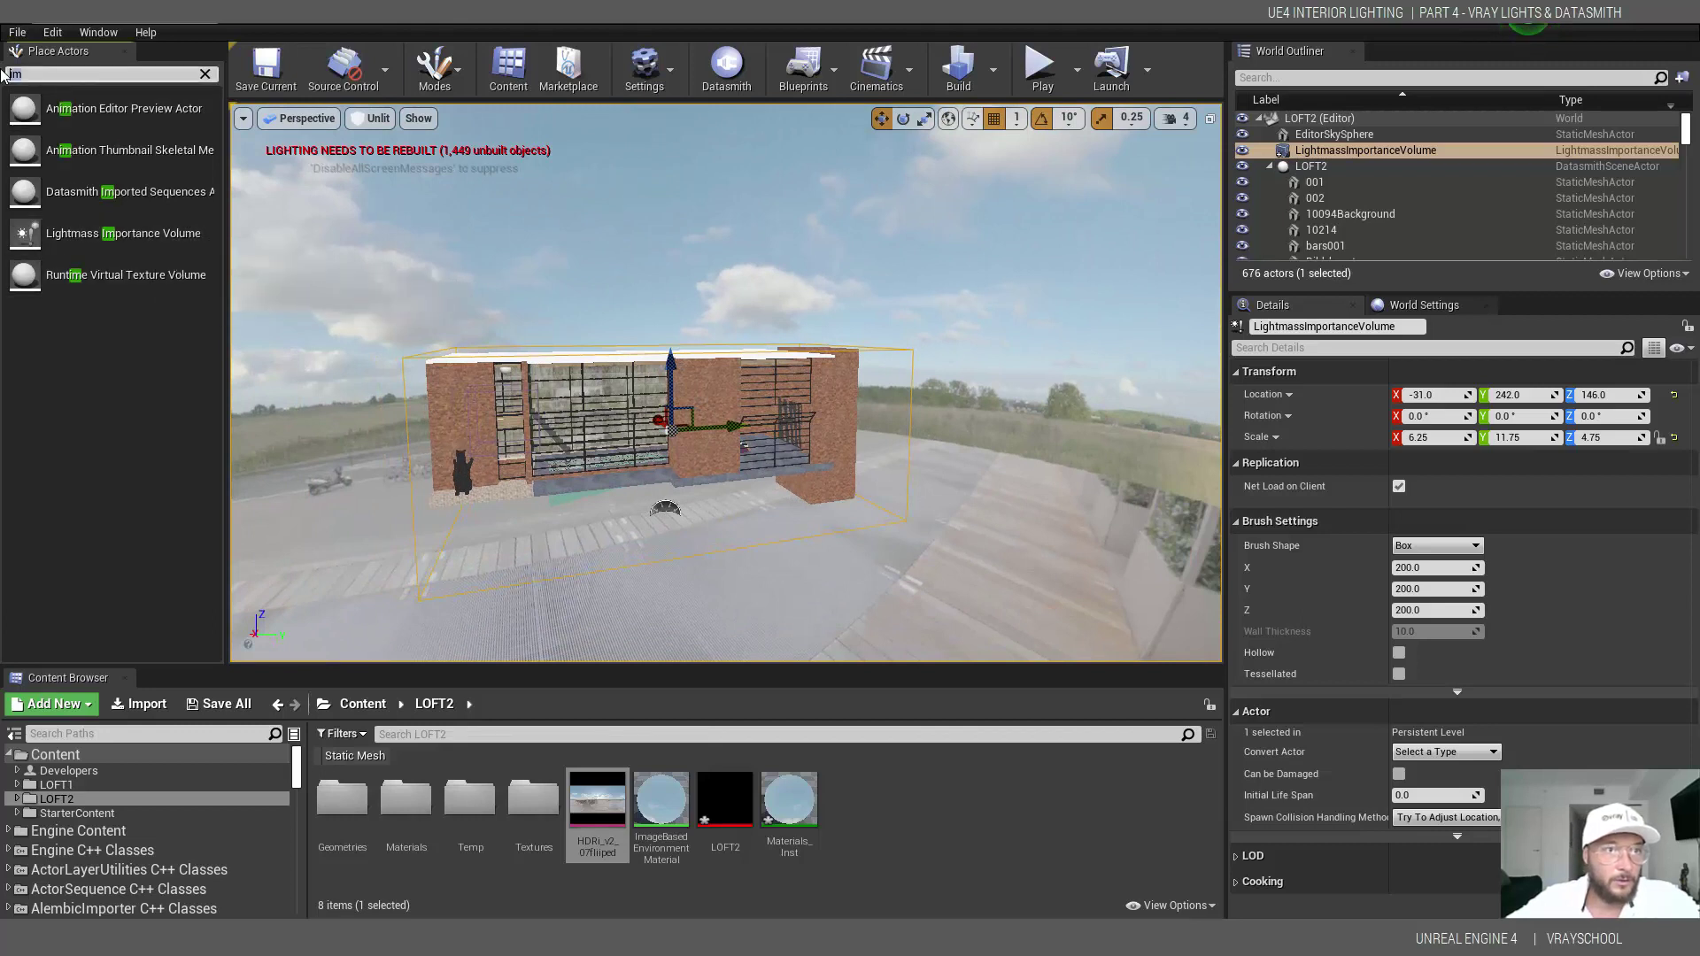
{"action": "type", "text": "por"}
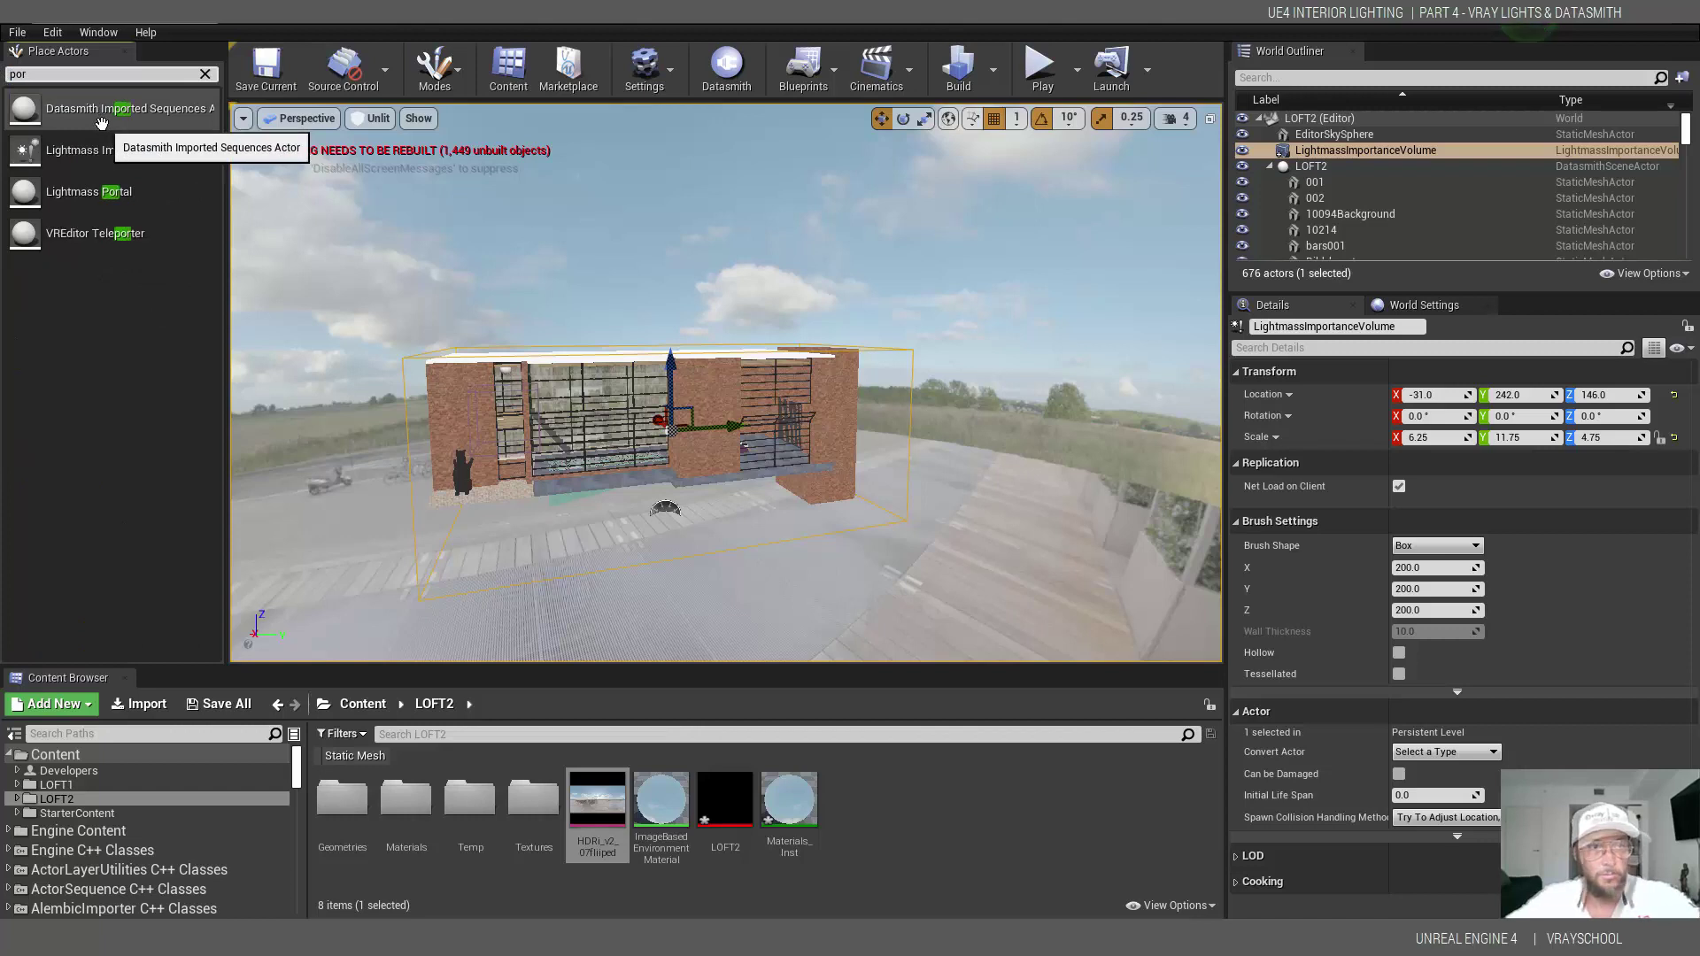
{"action": "left_click_drag", "start_coordinate": [96, 191], "coordinate": [785, 450]}
{"action": "key", "text": "f"}
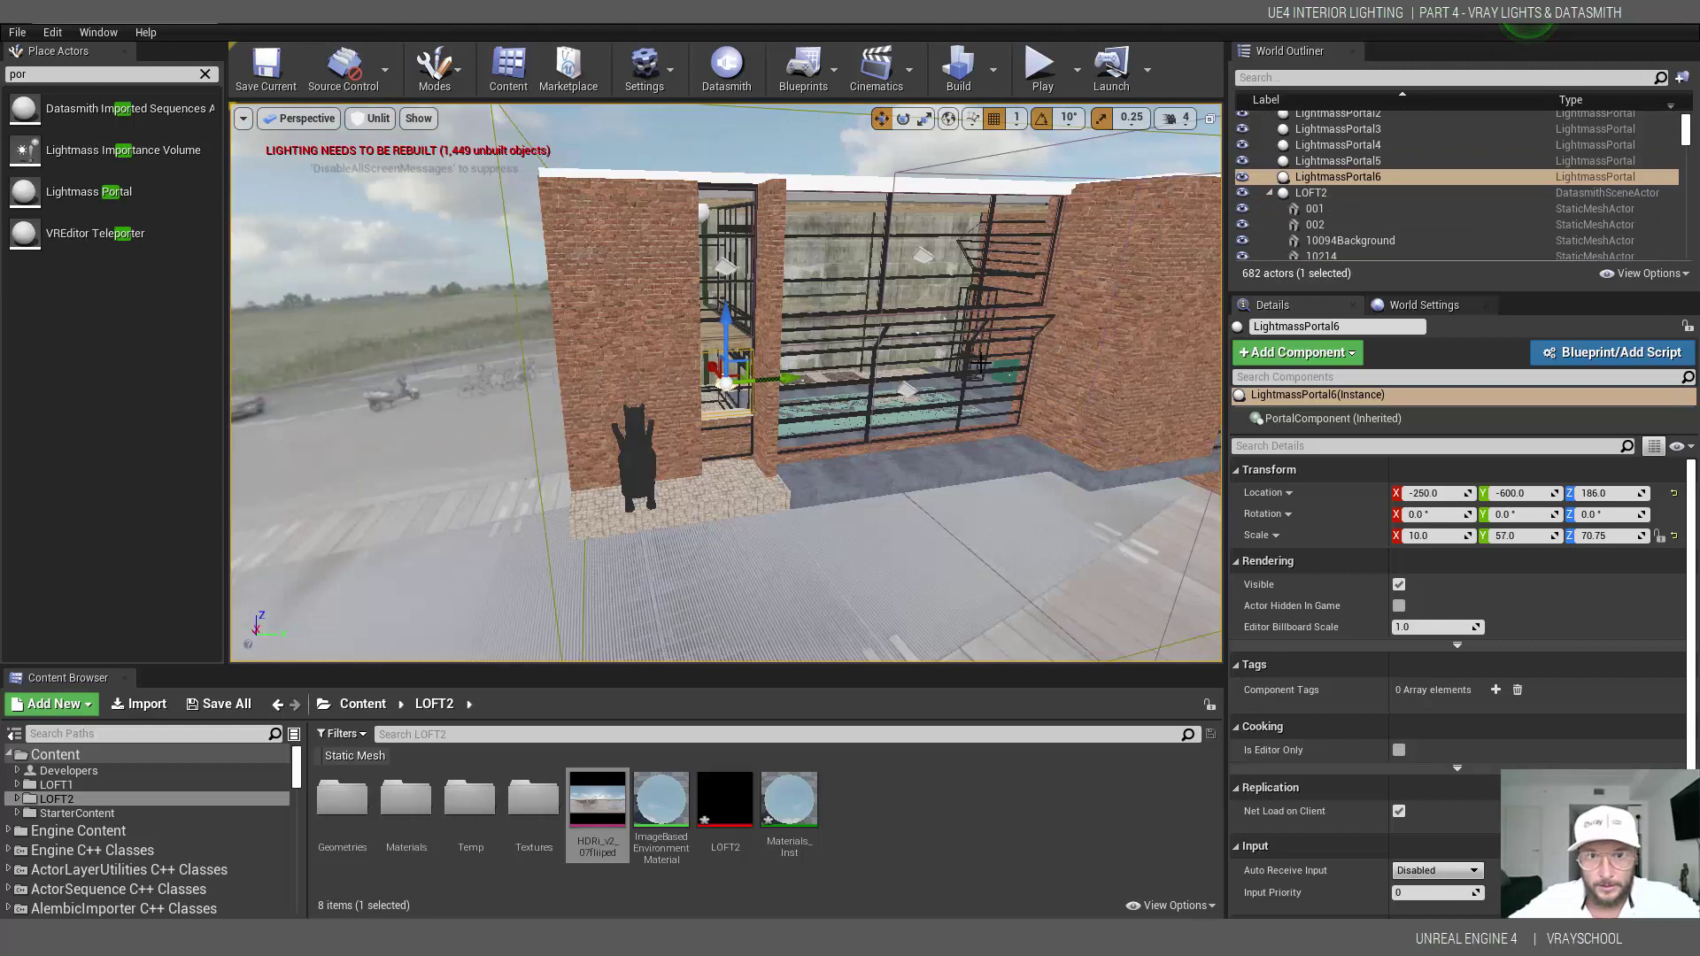
- Place a Sphere Reflection Capture inside the loft at about X 3, Y -143, Z 79 with an influence radius of about 788
{"action": "middle_click_drag", "start_coordinate": [1018, 370], "coordinate": [700, 376]}
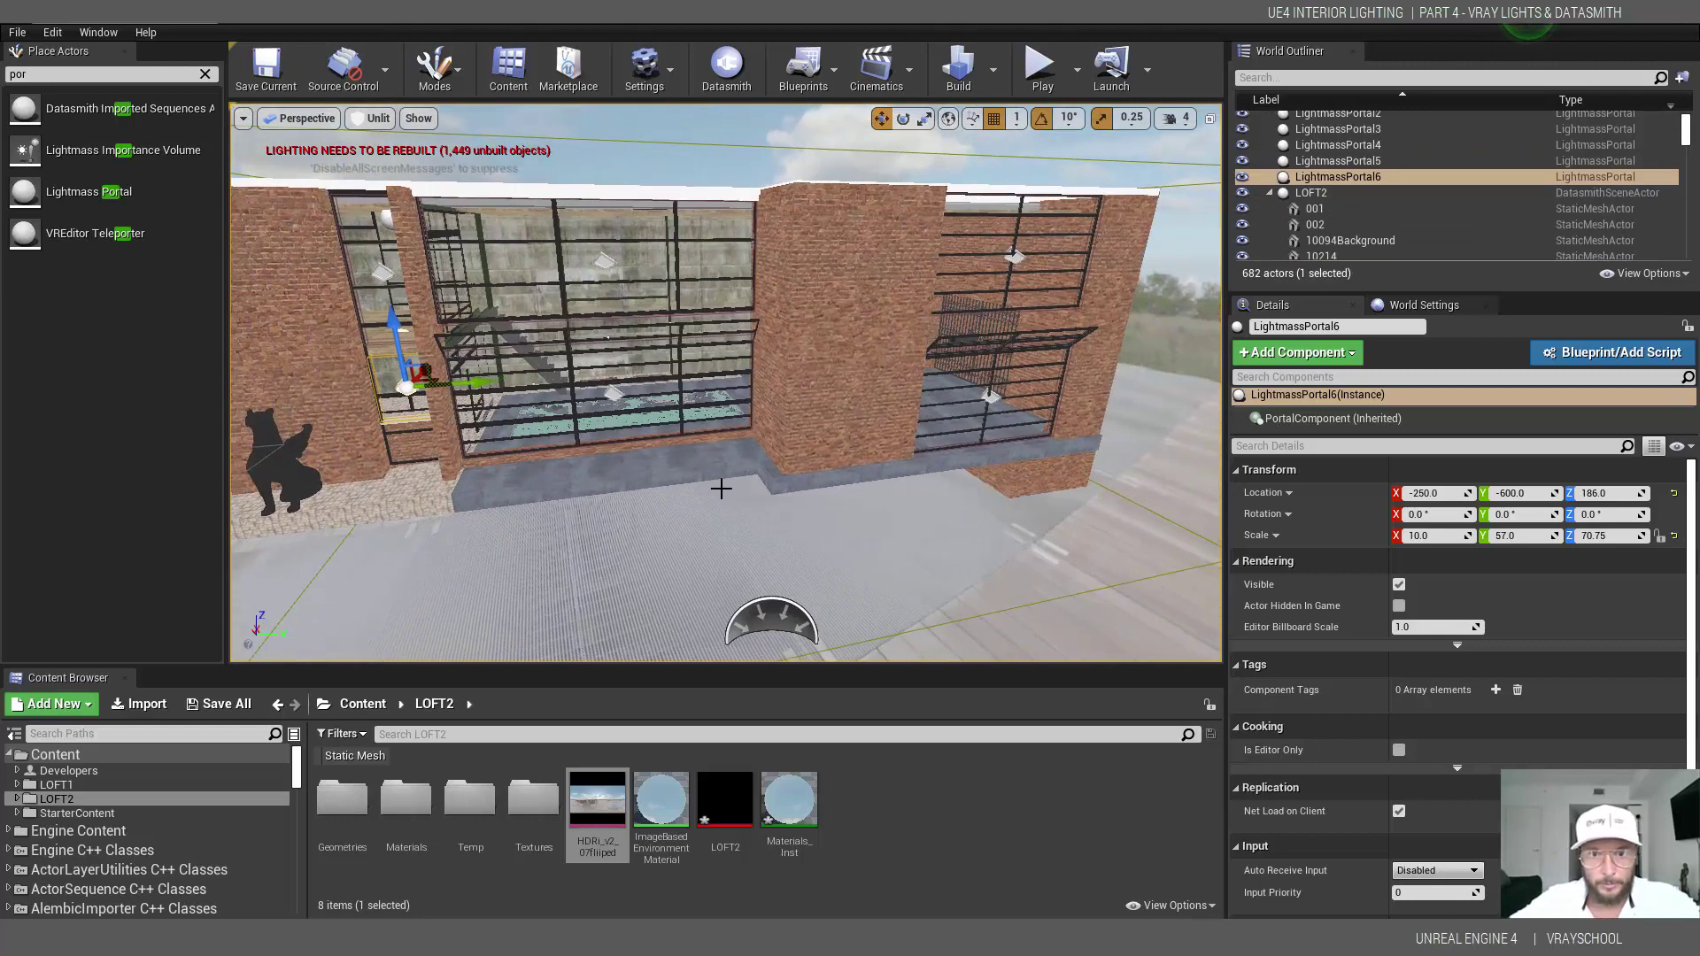
{"action": "type", "text": "refle"}
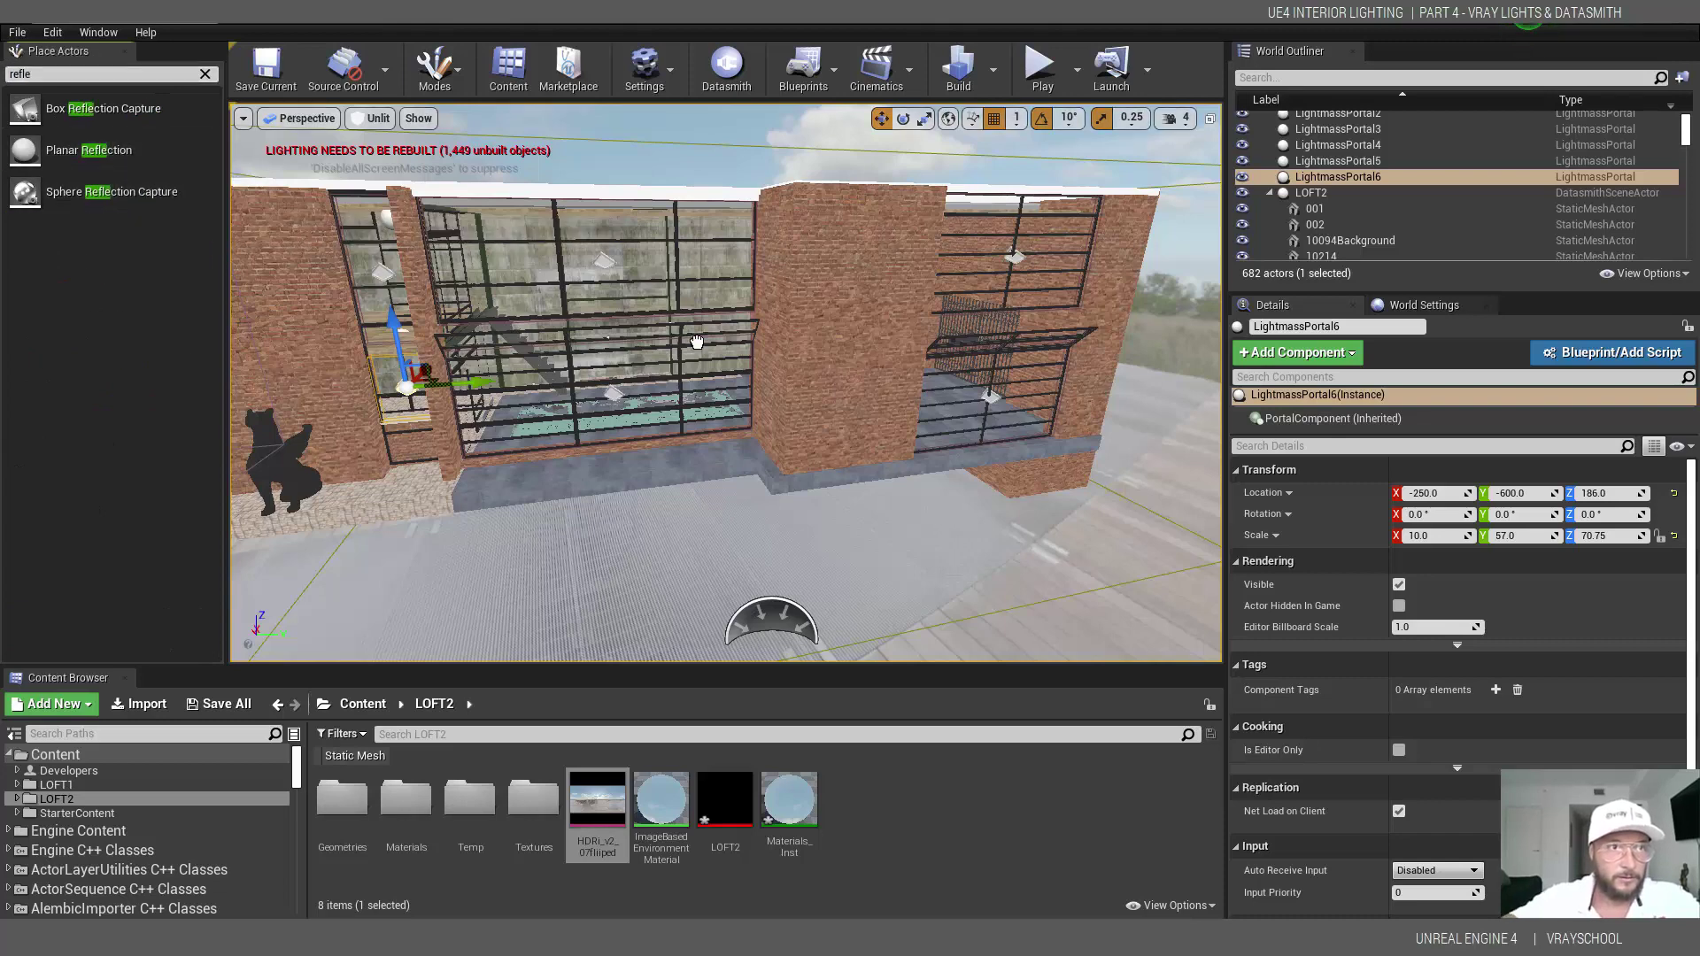
{"action": "left_click_drag", "start_coordinate": [697, 342], "coordinate": [665, 381]}
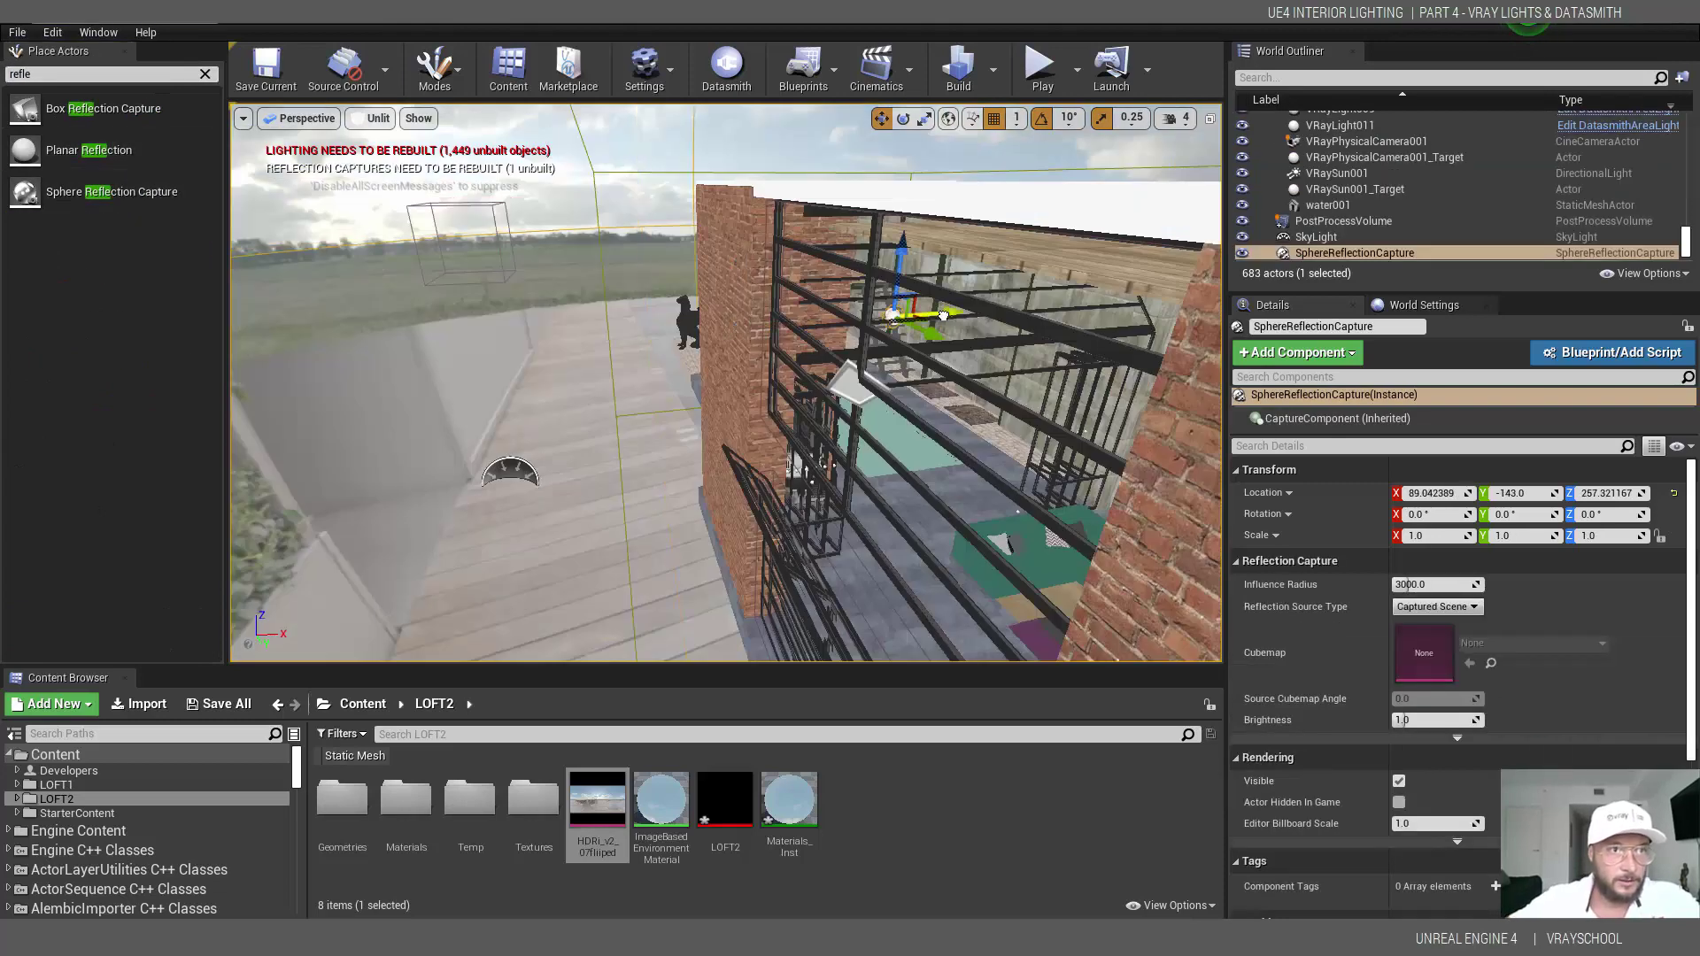
{"action": "left_click_drag", "start_coordinate": [793, 470], "coordinate": [1012, 486], "text": "alt"}
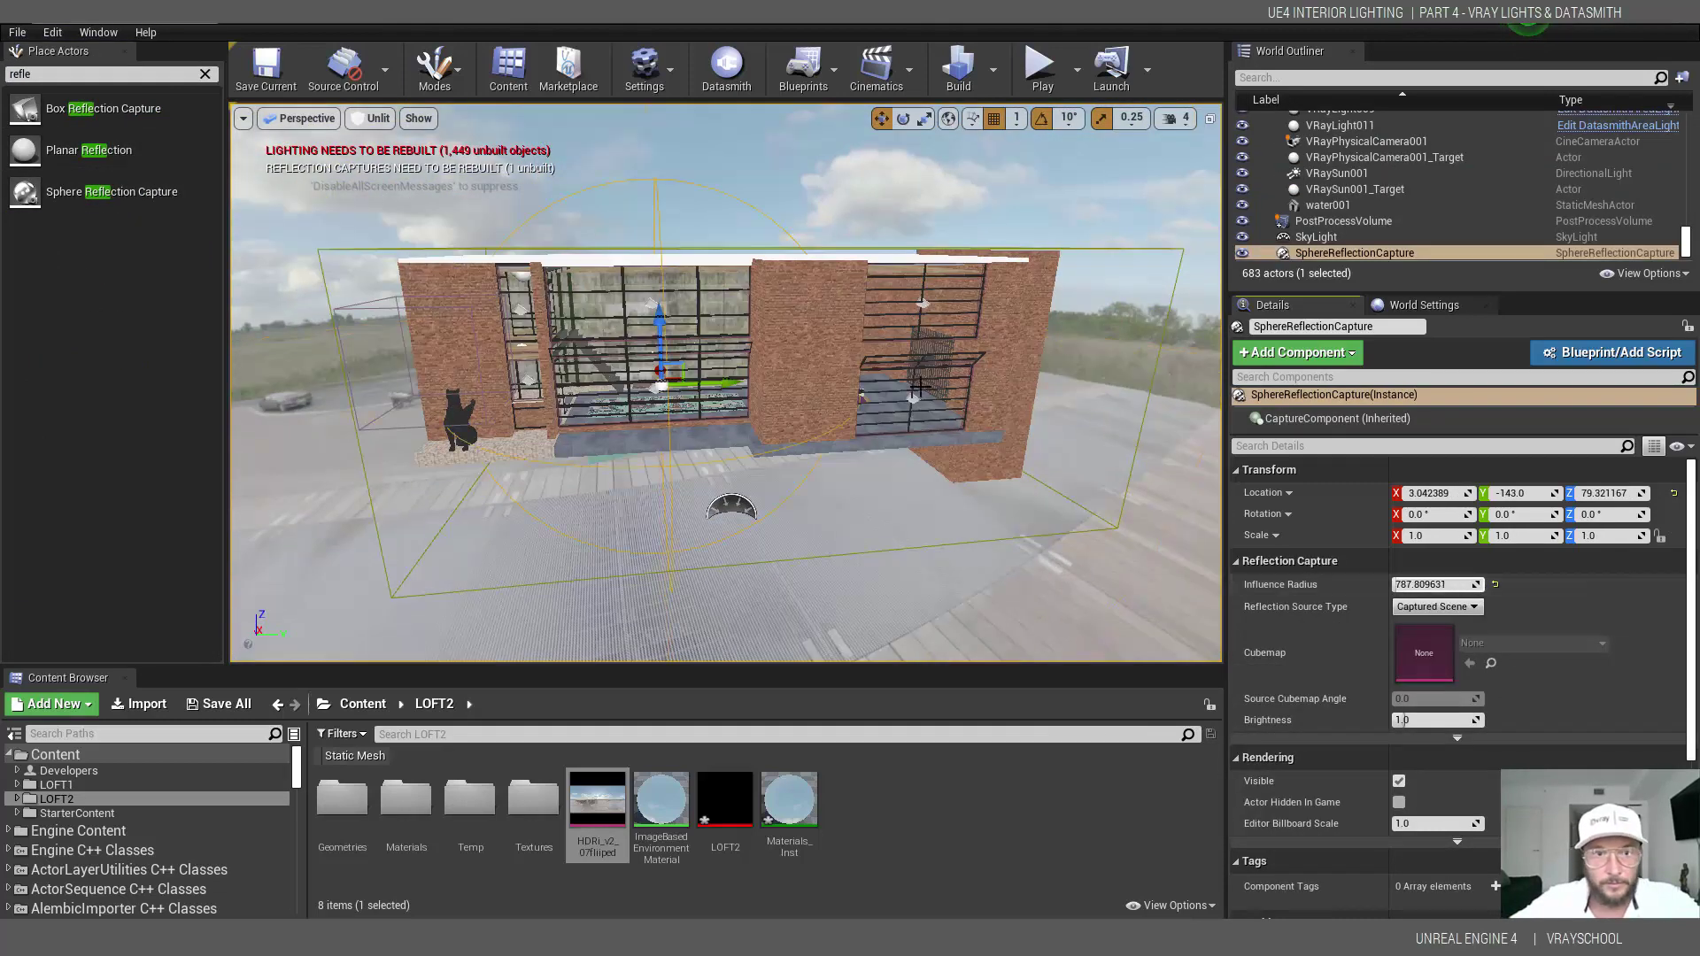
- Duplicate the sphere reflection capture towards both ends of the building, with one copy at Y -702 and another above it at about Z 433
{"action": "left_click_drag", "start_coordinate": [903, 363], "coordinate": [521, 356], "text": "alt"}
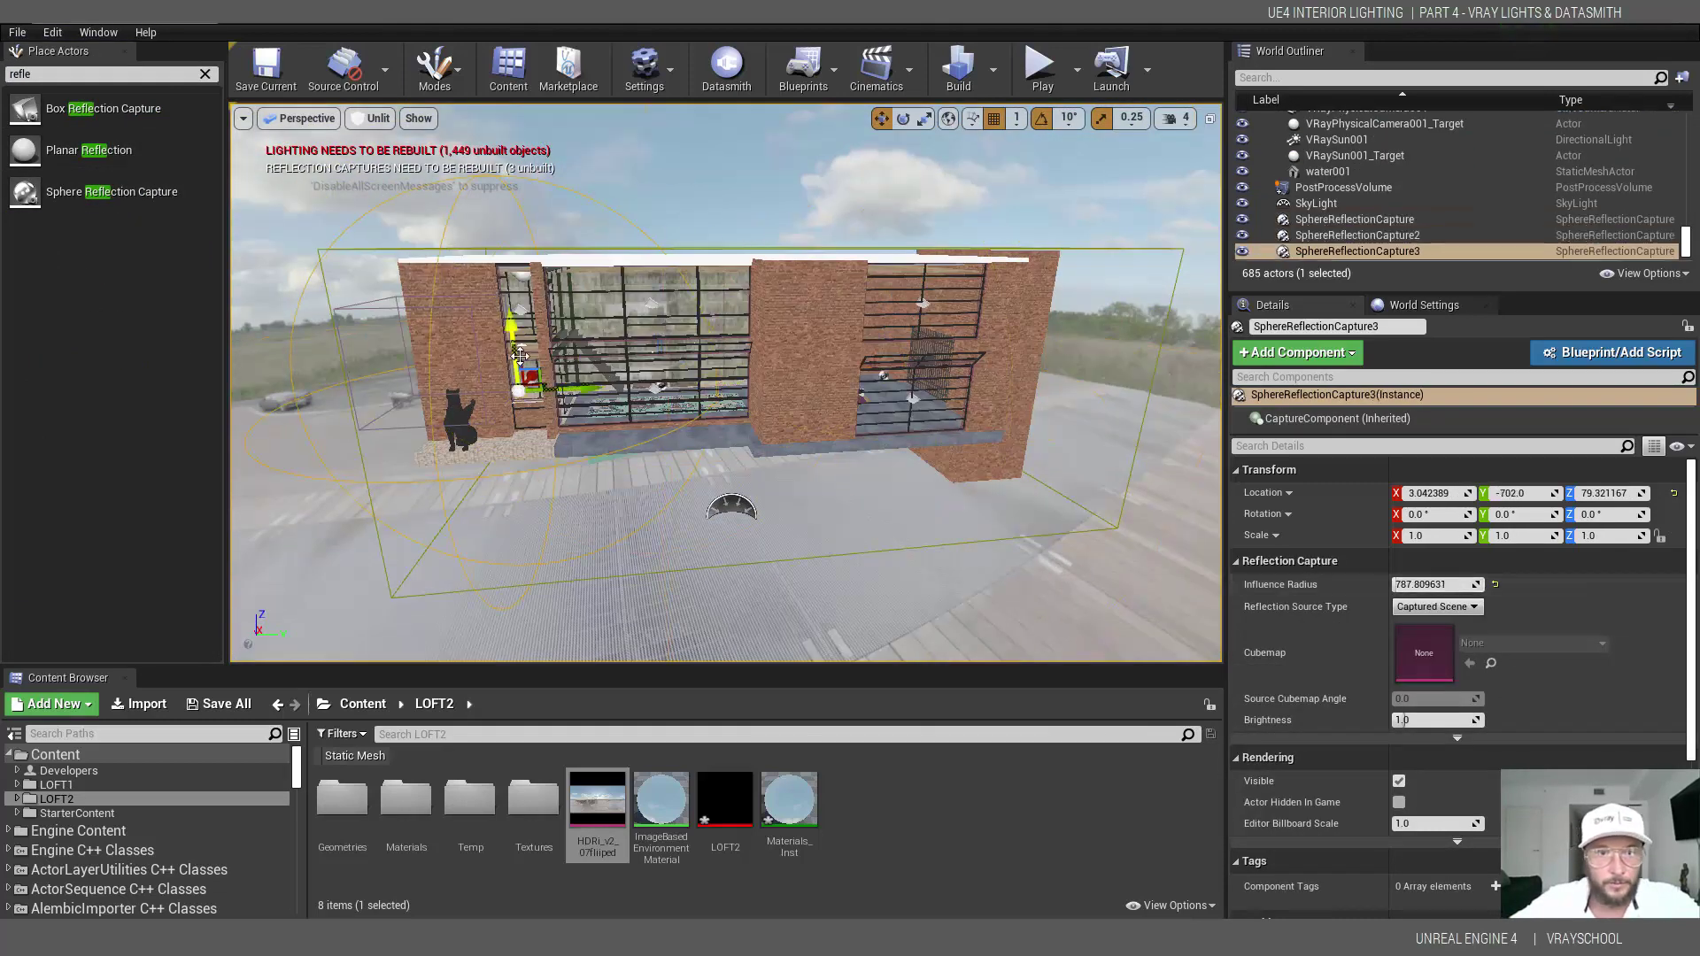
{"action": "left_click_drag", "start_coordinate": [519, 356], "coordinate": [518, 264], "text": "alt"}
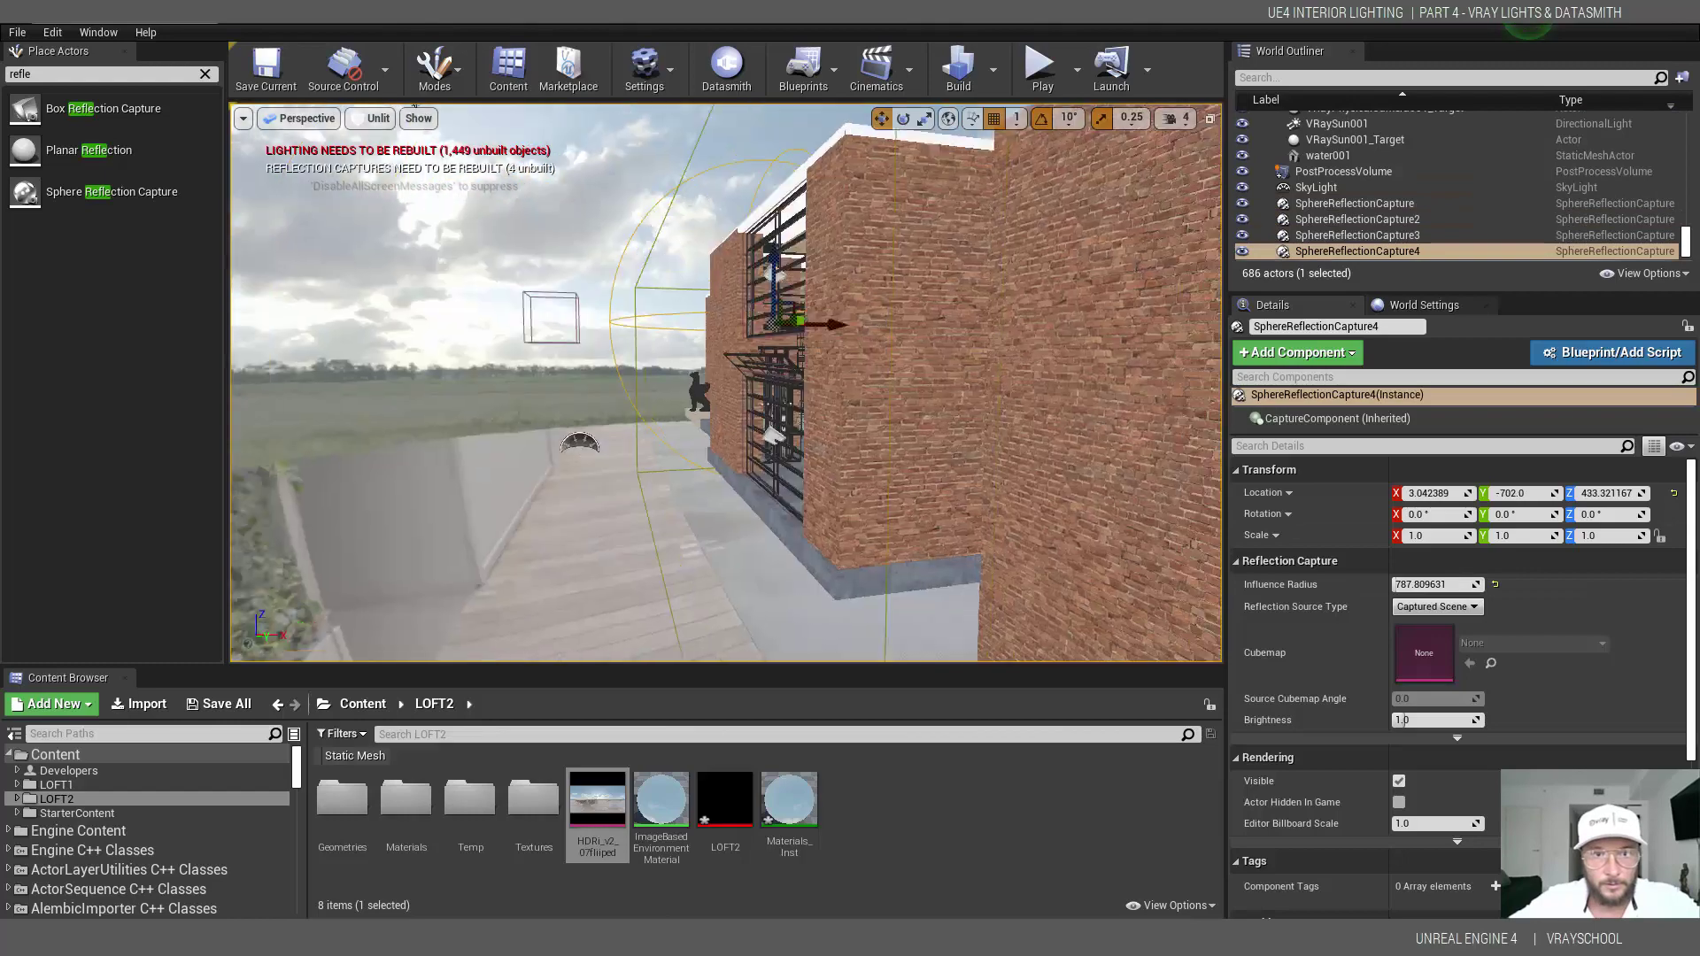
{"action": "left_click_drag", "start_coordinate": [859, 448], "coordinate": [753, 470], "text": "alt"}
{"action": "scroll", "coordinate": [965, 467], "scroll_direction": "up", "scroll_amount": 2}
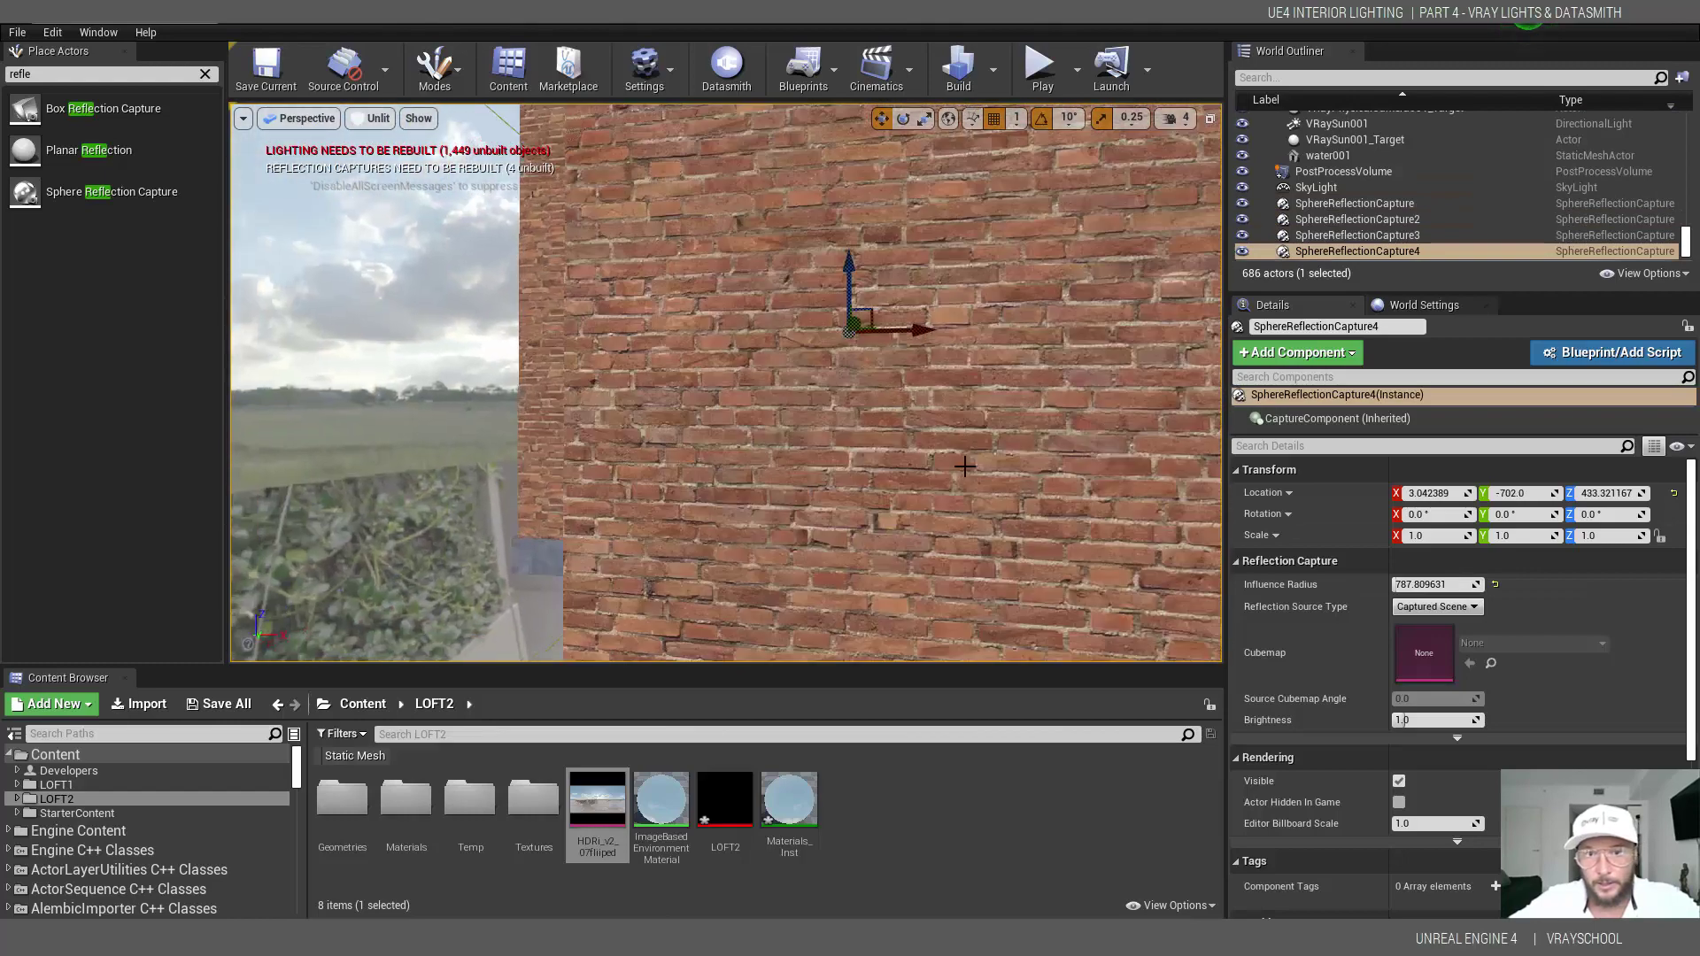
{"action": "scroll", "coordinate": [965, 467], "scroll_direction": "down", "scroll_amount": 5}
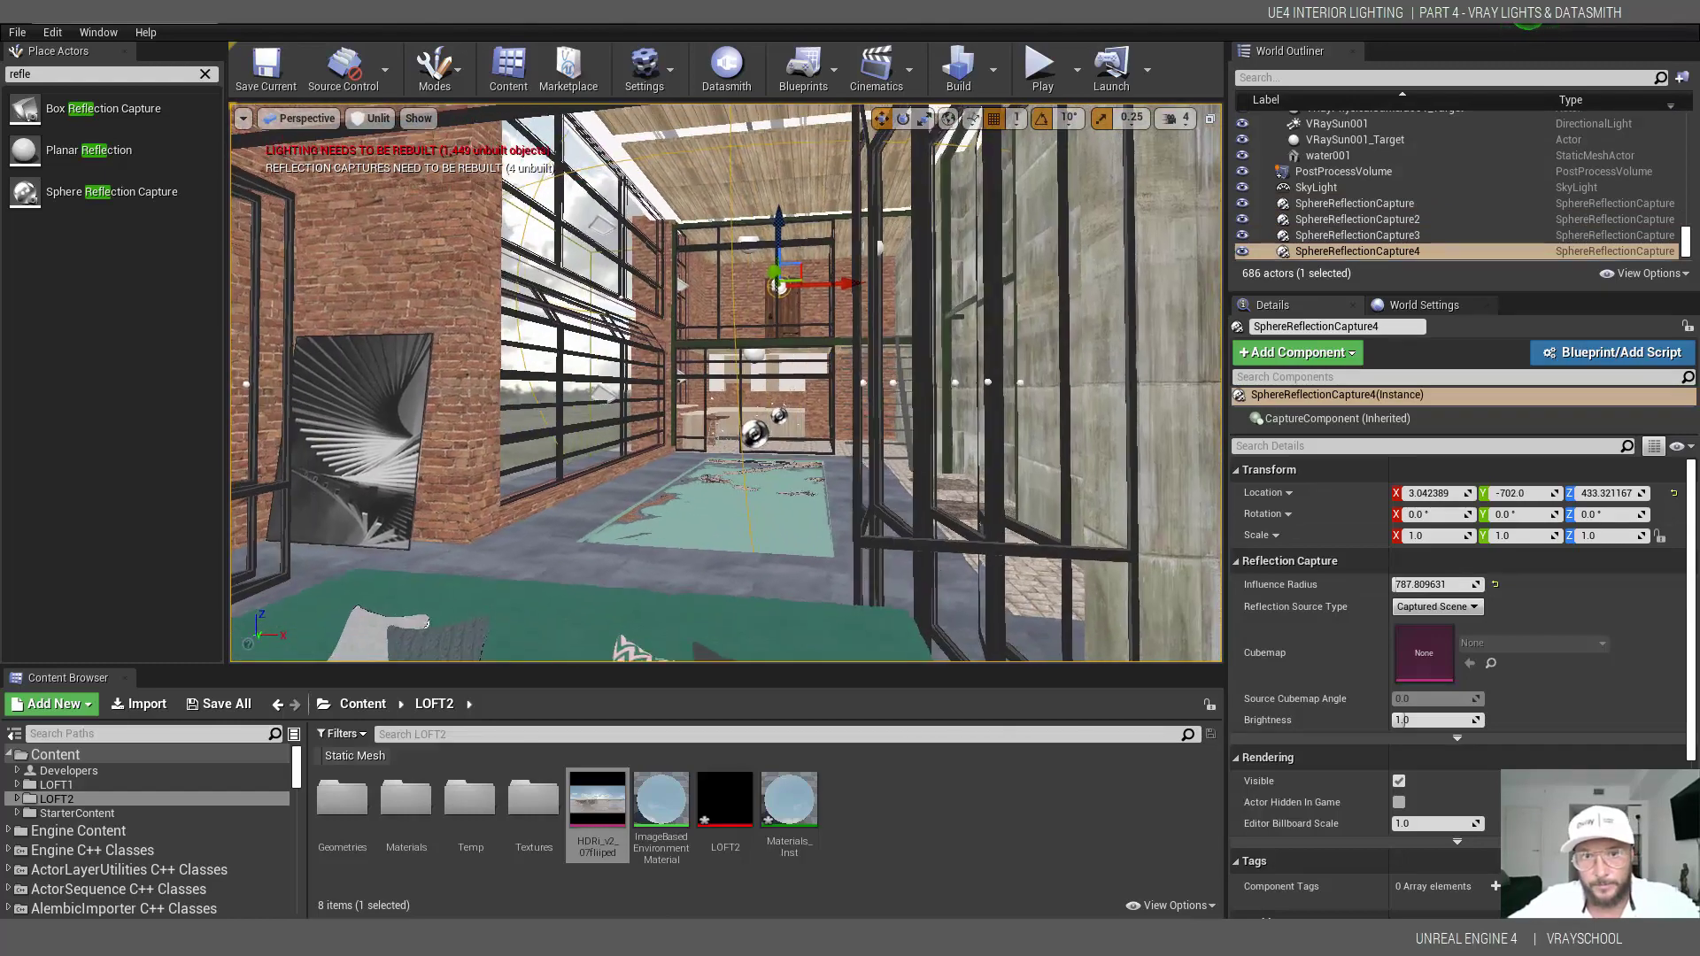
{"action": "middle_click_drag", "start_coordinate": [965, 467], "coordinate": [1069, 478]}
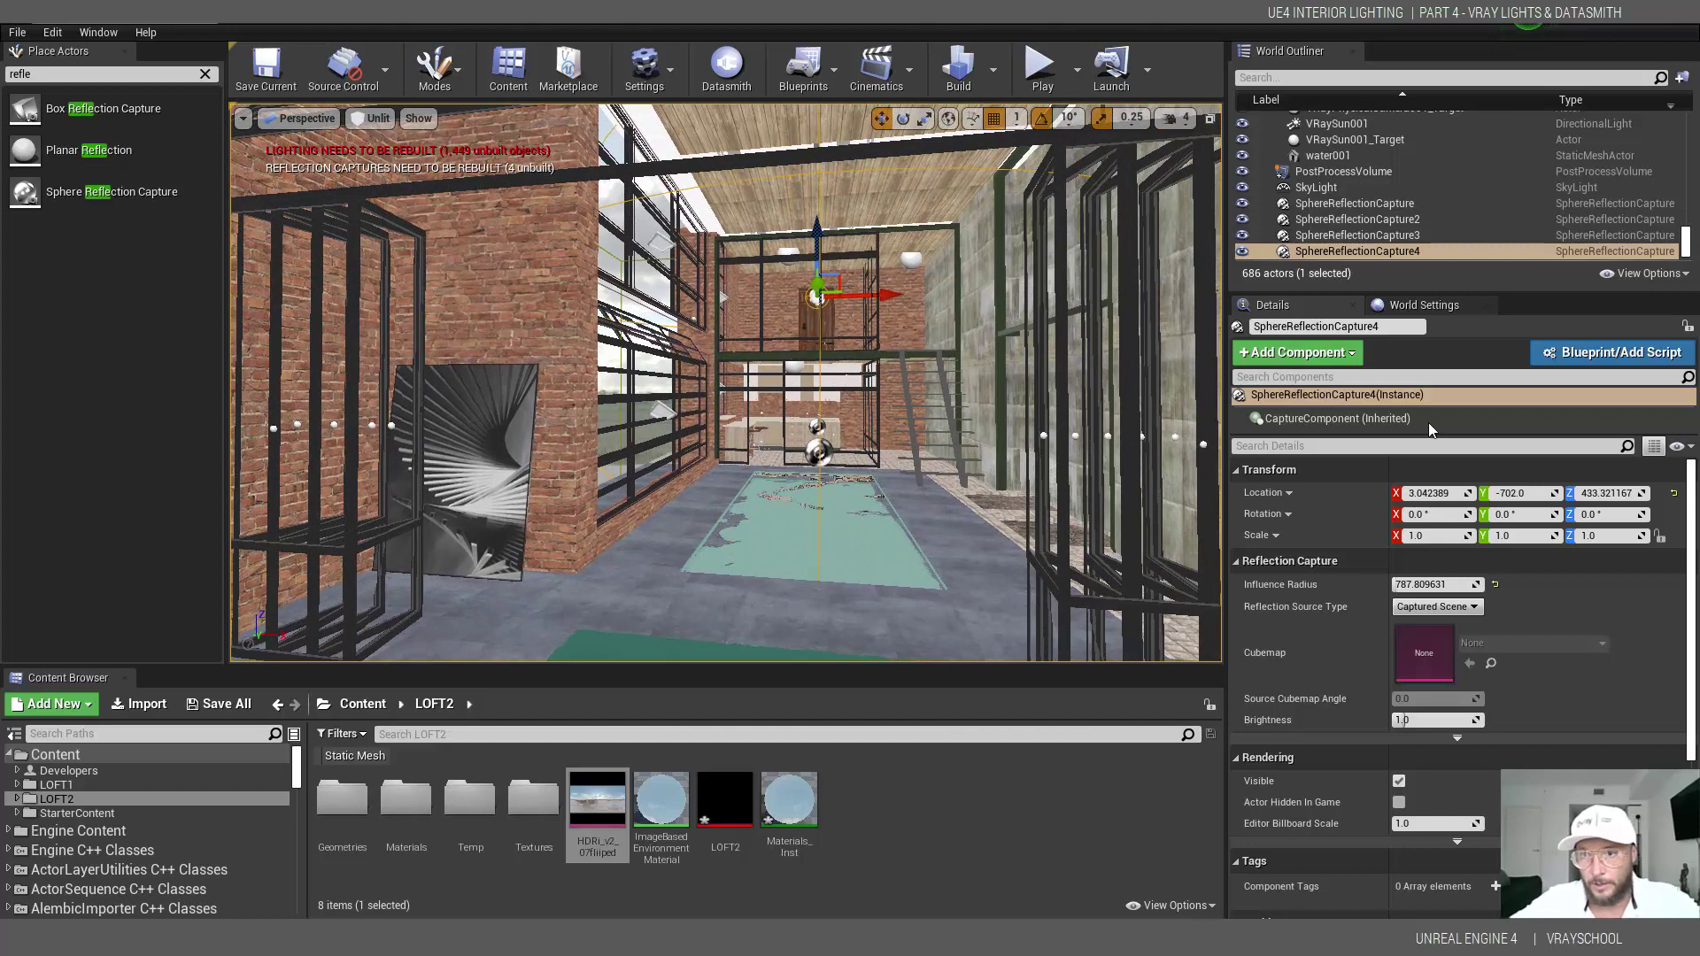
- Set the Static Lighting Level Scale to 0.5 in the world's Lightmass settings
{"action": "left_click", "coordinate": [1428, 306]}
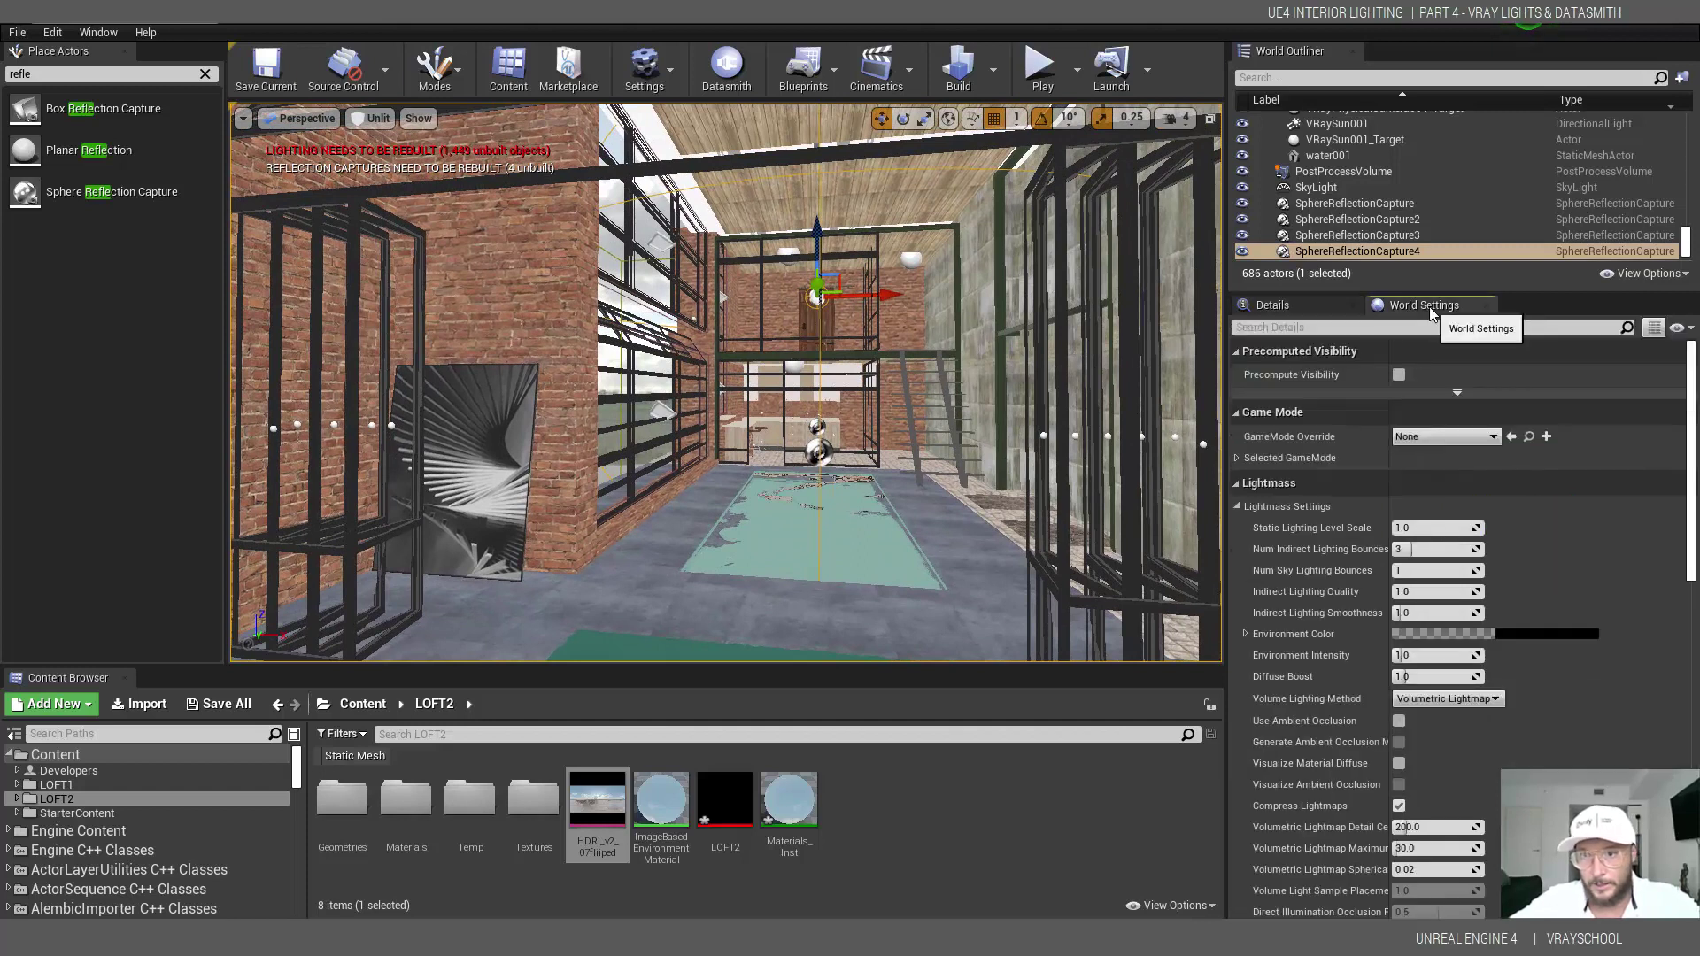
{"action": "left_click", "coordinate": [1435, 527]}
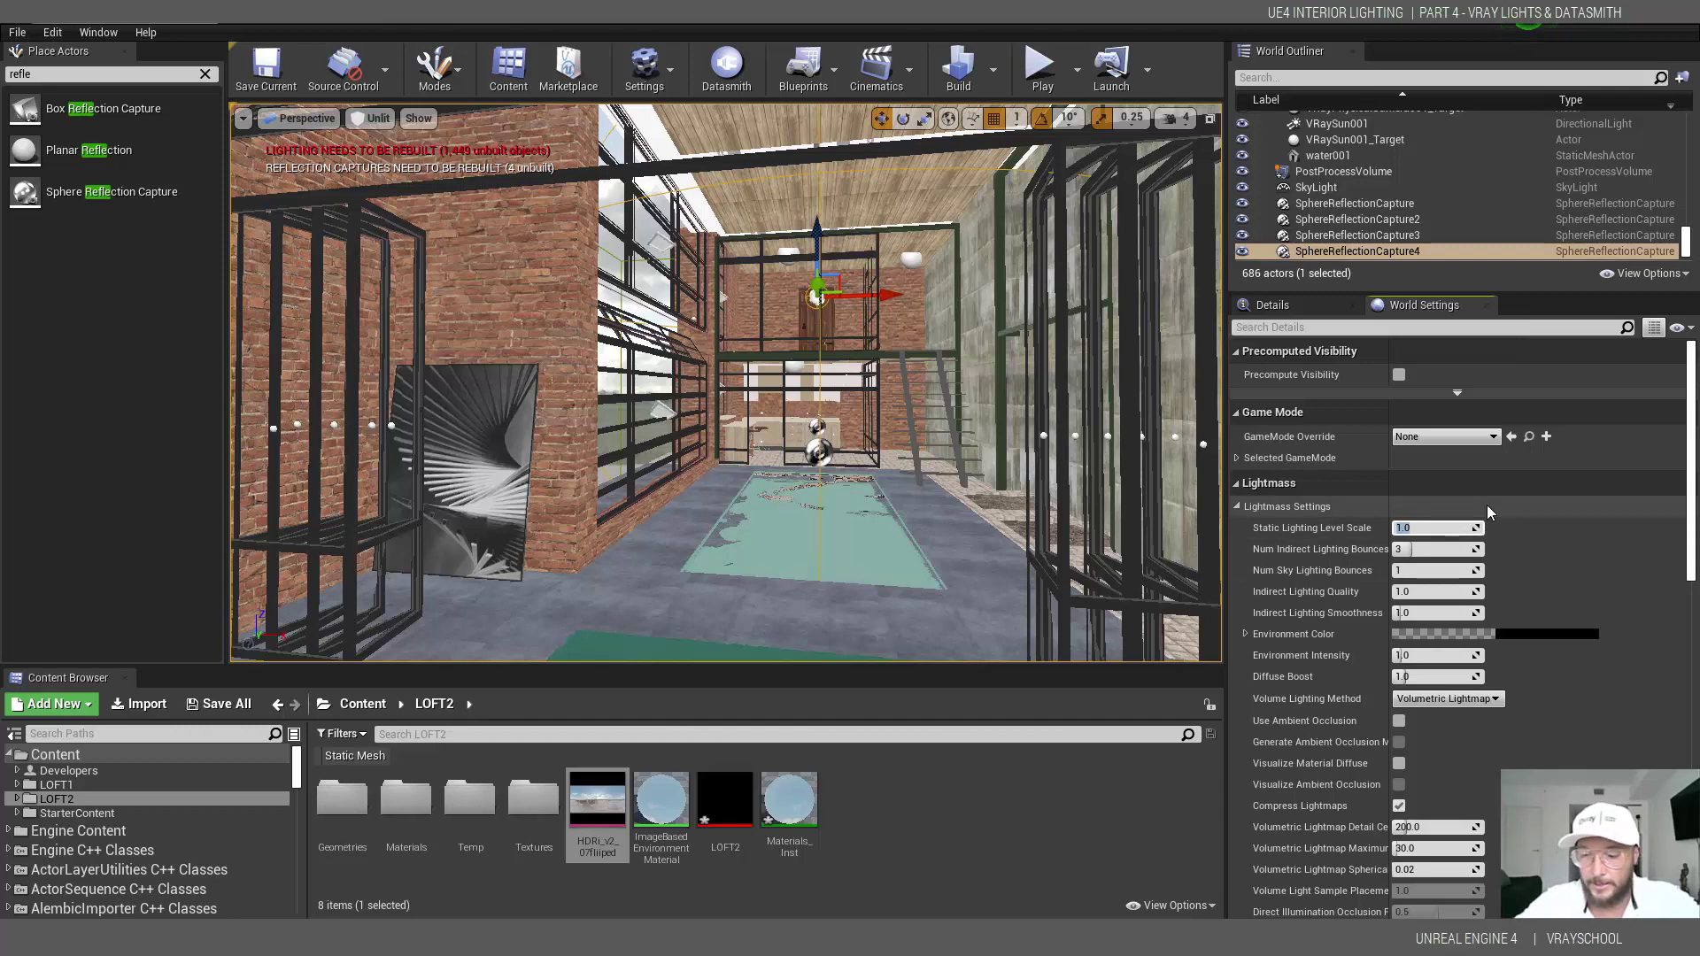
{"action": "type", "text": "0.5"}
{"action": "key", "text": "Return"}
- Set Num Sky Lighting Bounces to 4 and Indirect Lighting Quality to 4.0 in the Lightmass settings
{"action": "left_click", "coordinate": [1440, 570]}
{"action": "type", "text": "4"}
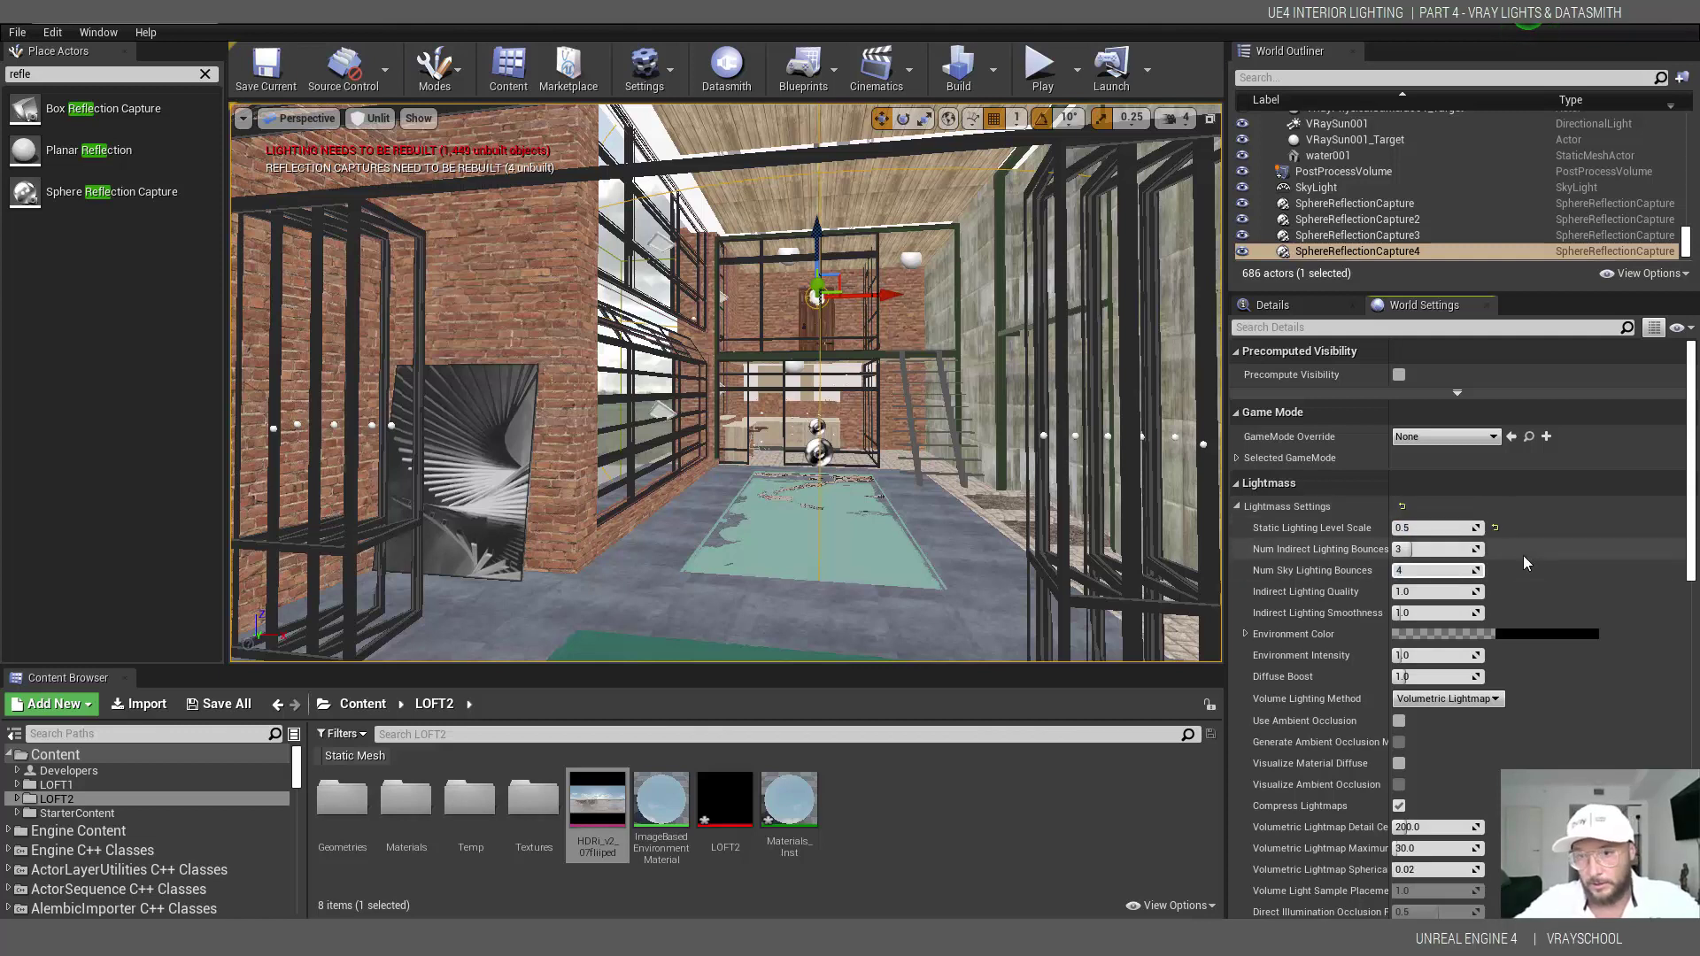
{"action": "key", "text": "Return"}
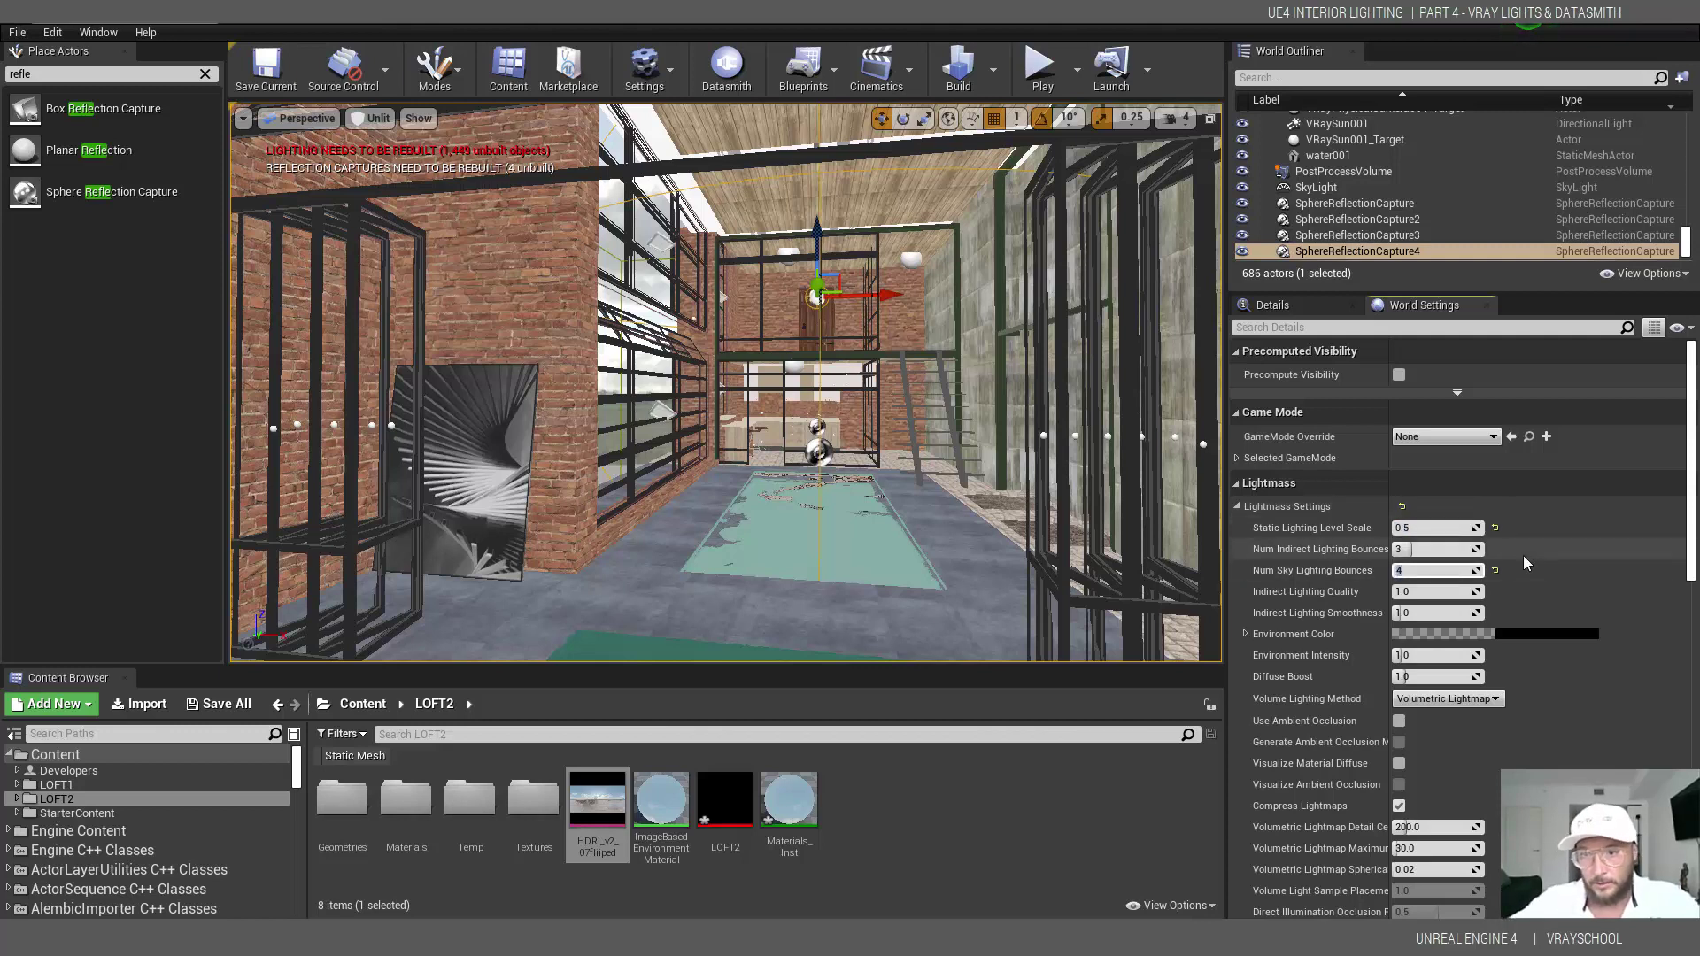
{"action": "left_click", "coordinate": [1439, 591]}
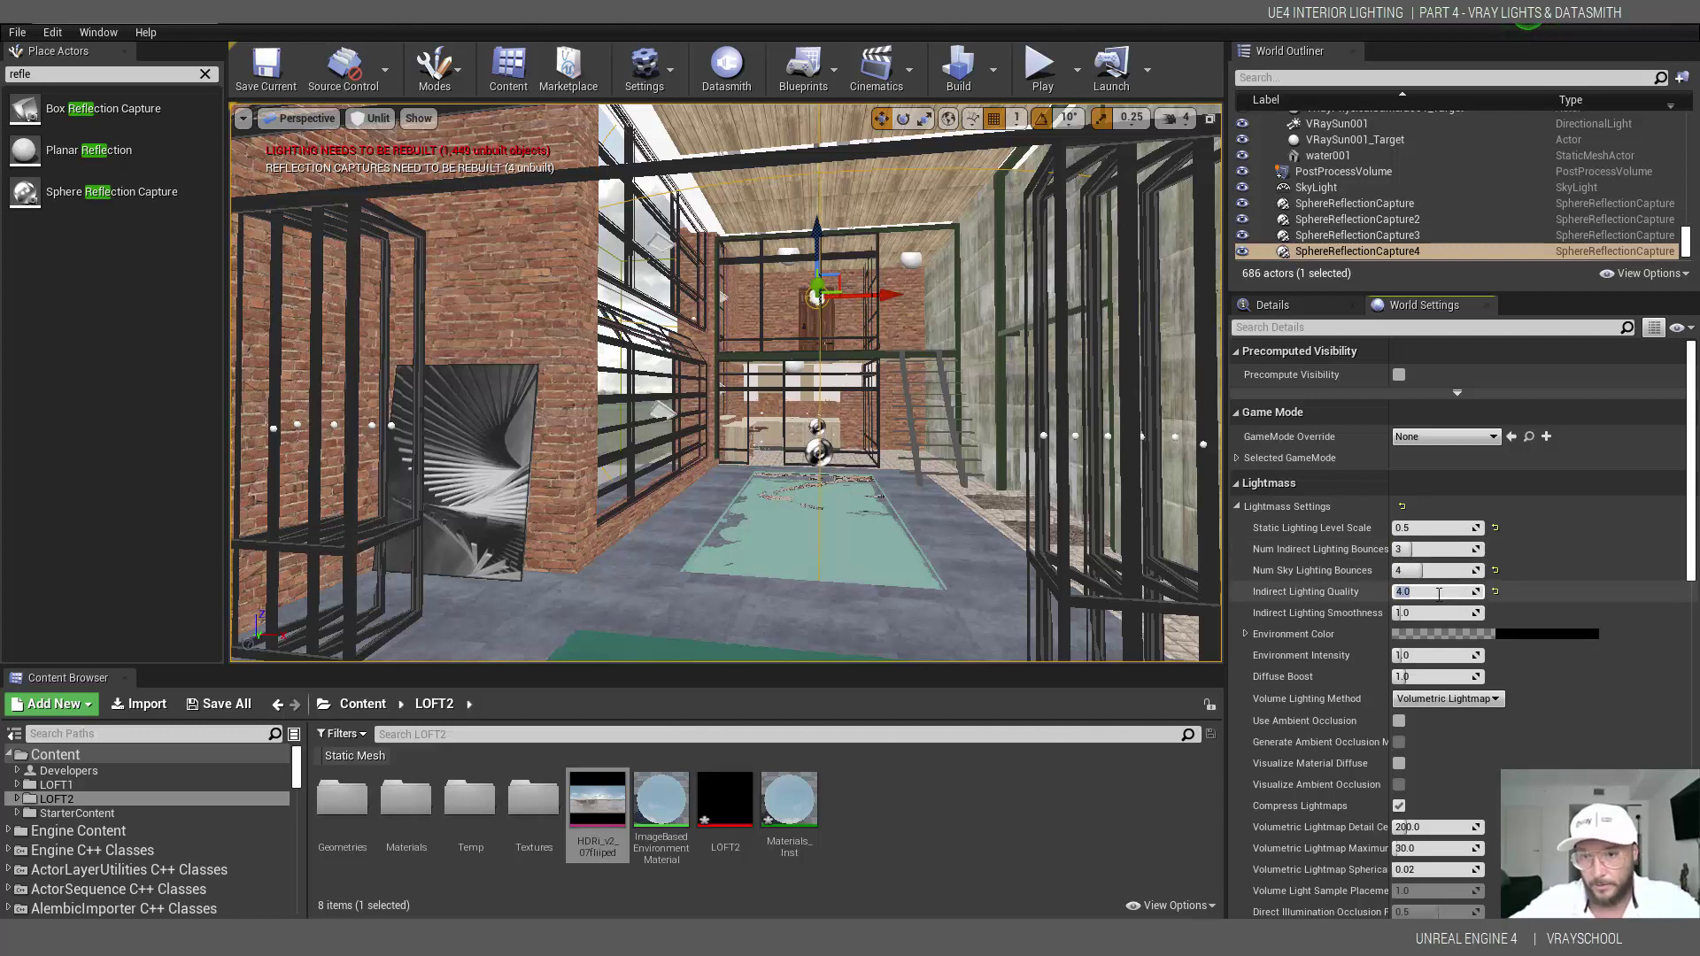
- Set both Num Indirect Lighting Bounces and Num Sky Lighting Bounces to 10
{"action": "left_click", "coordinate": [1442, 549]}
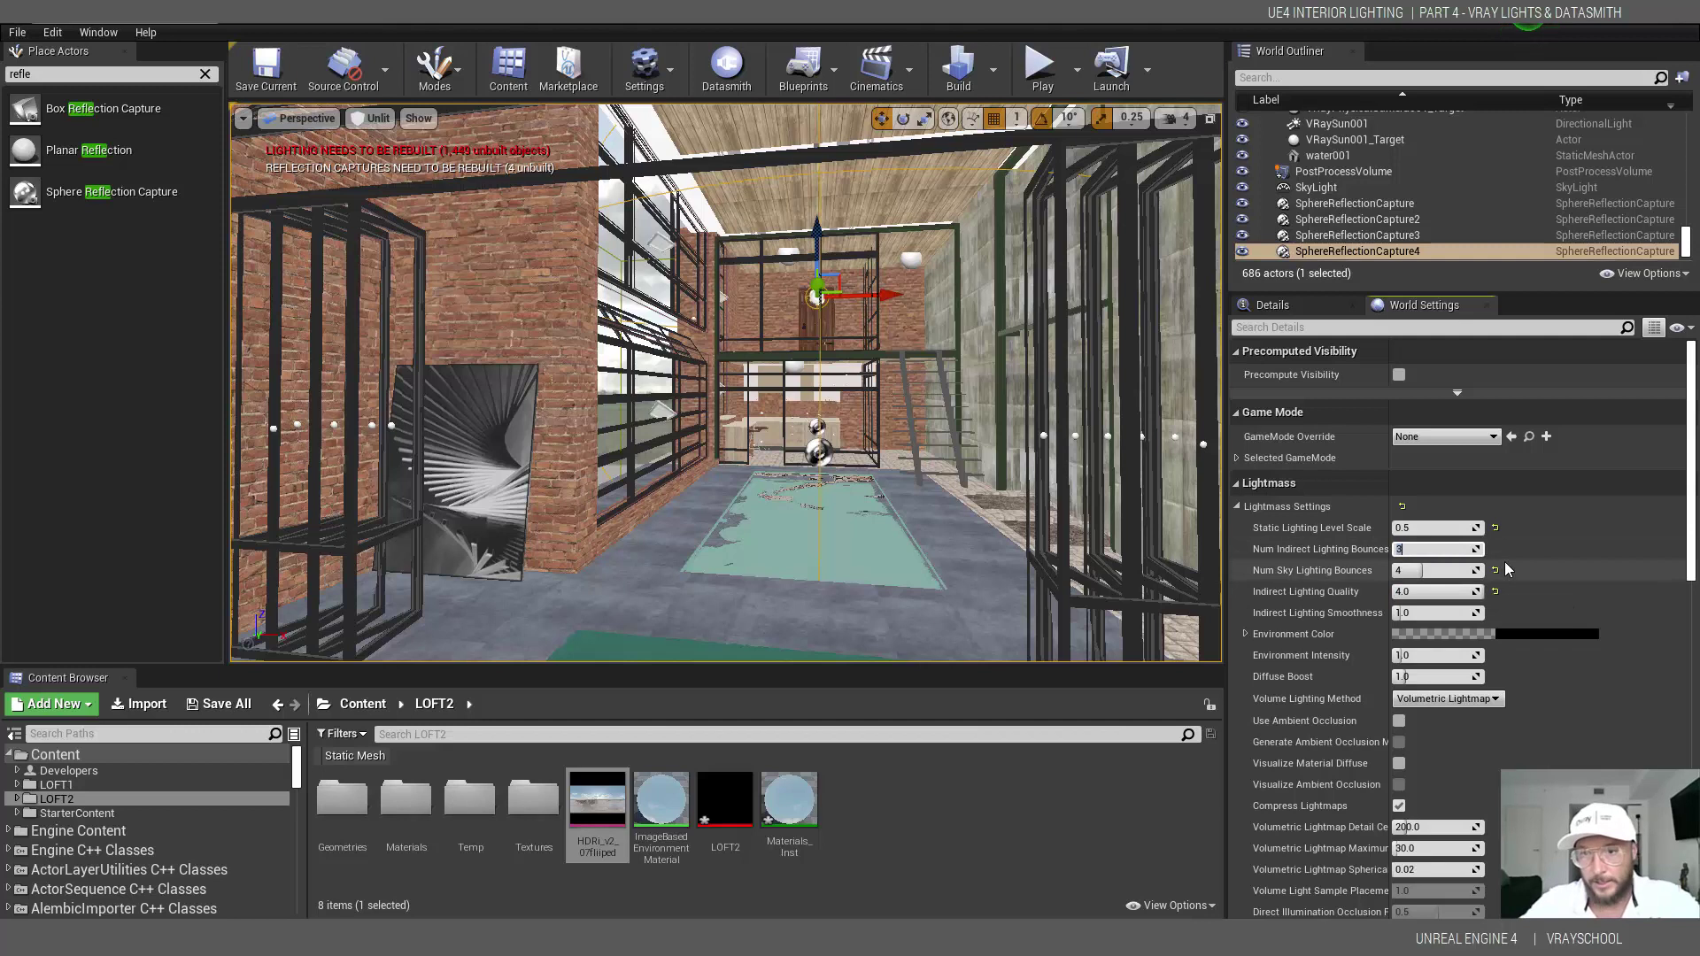
{"action": "type", "text": "10"}
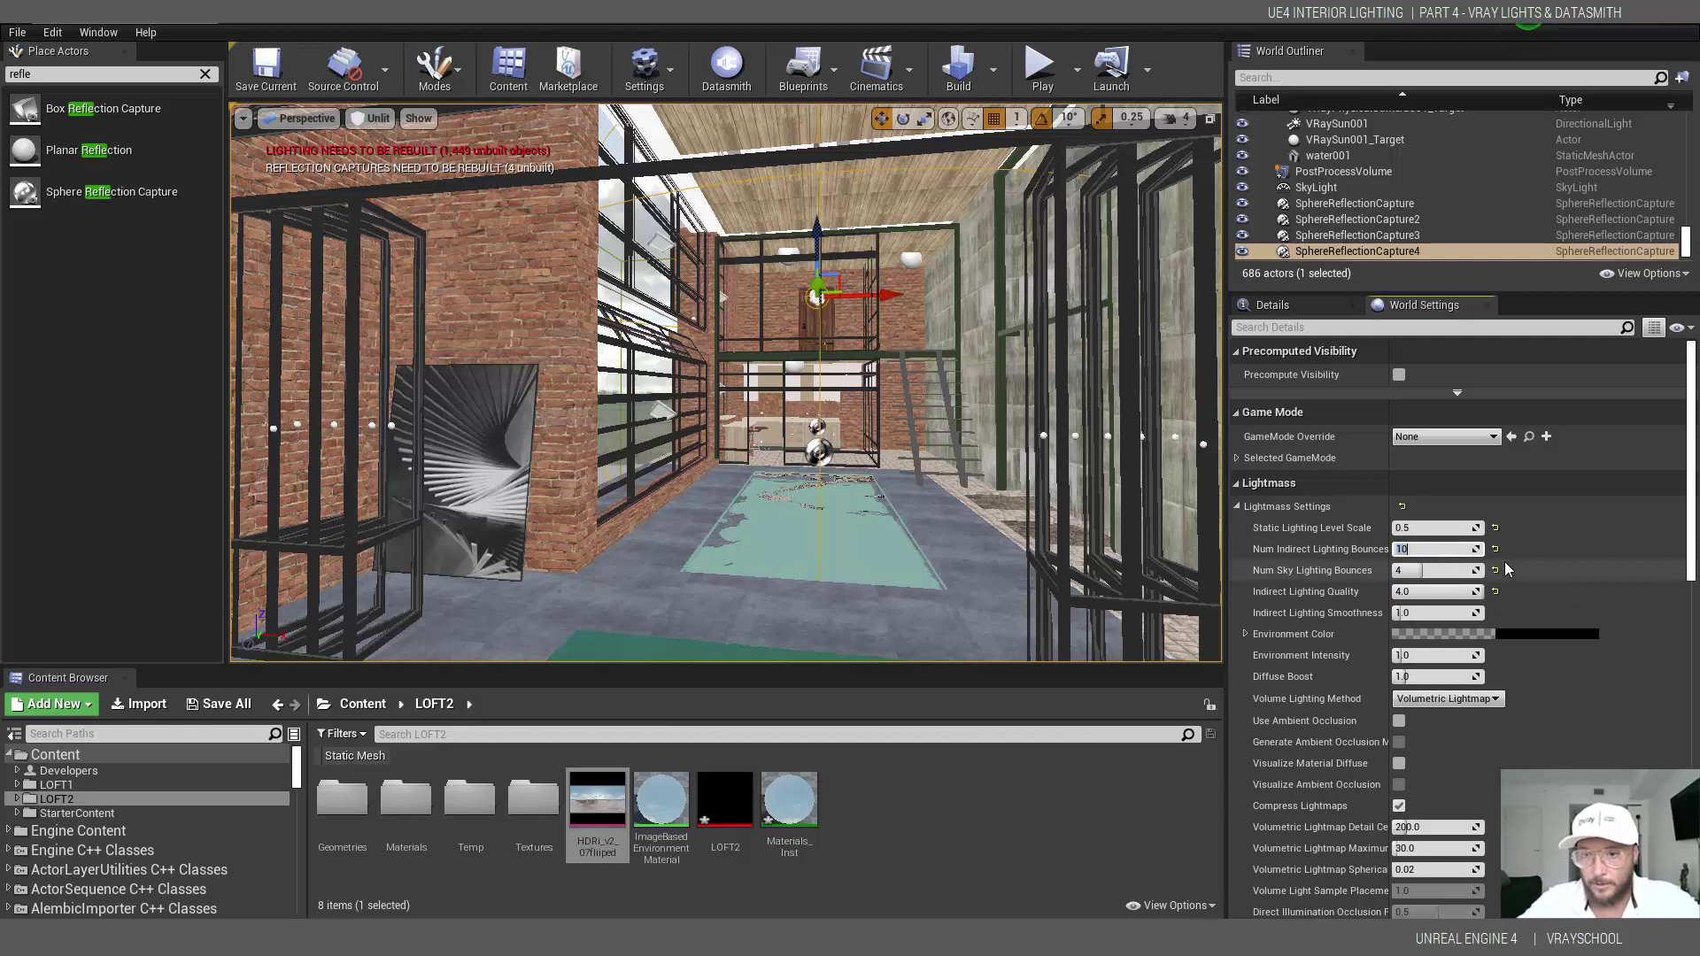
{"action": "key", "text": "Return"}
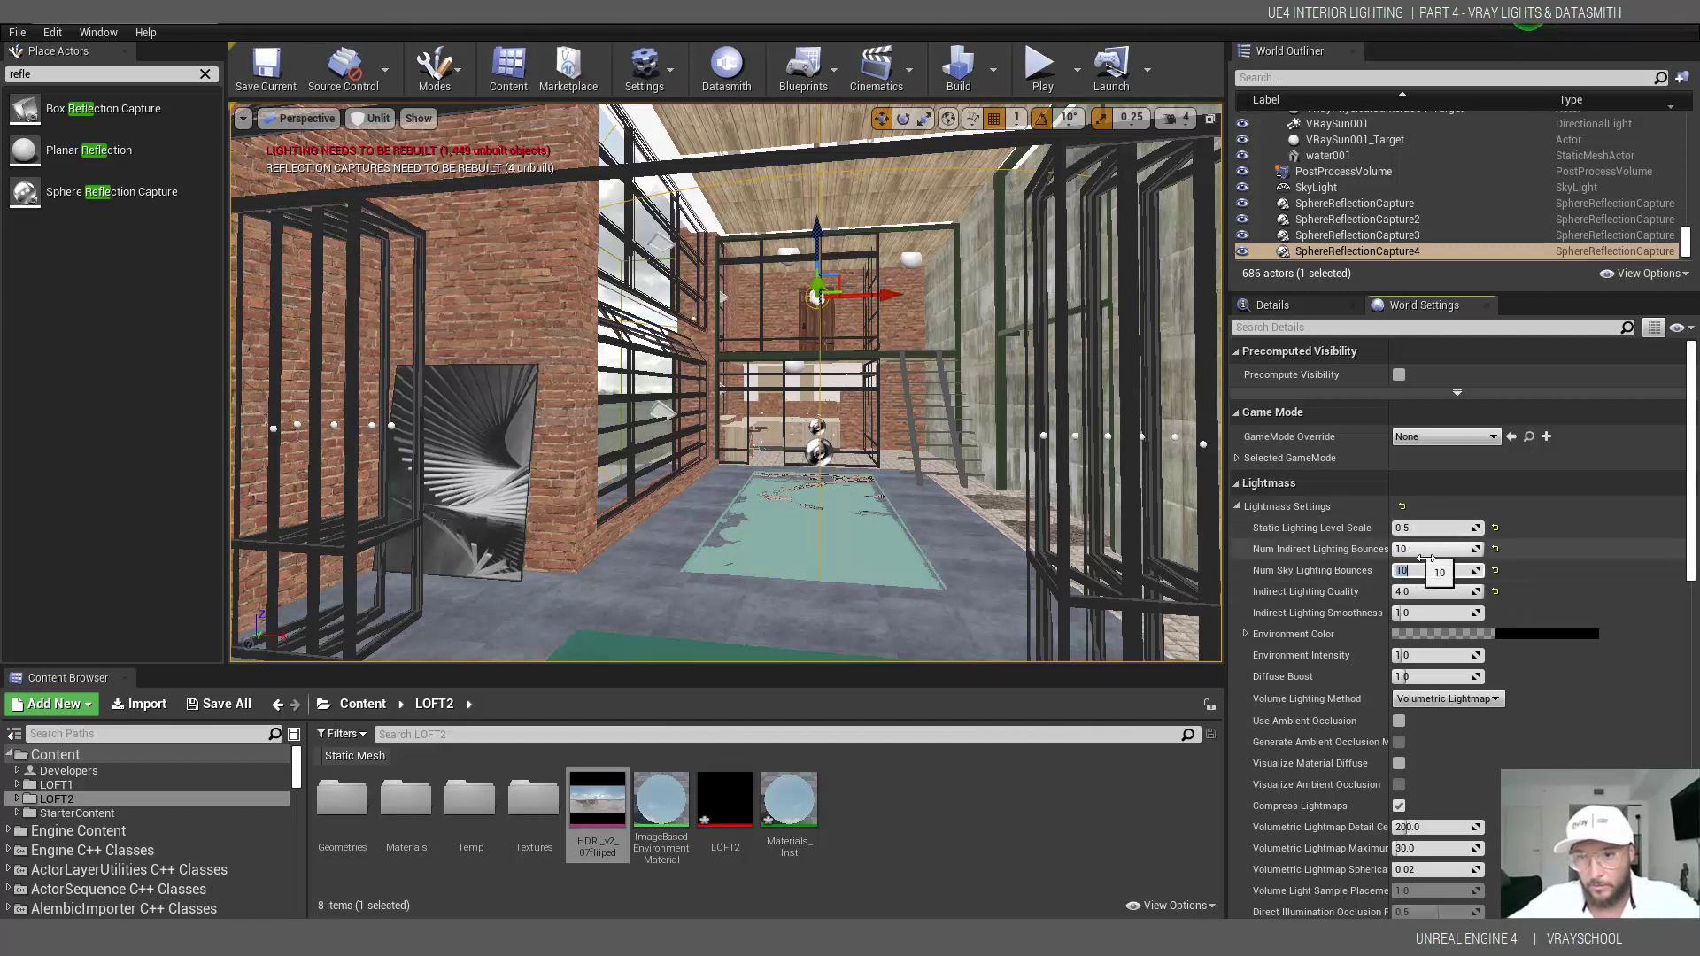
- Set the Volumetric Lightmap Detail Cell Size to 90 in the Lightmass settings
{"action": "scroll", "coordinate": [1488, 609], "scroll_direction": "down", "scroll_amount": 4}
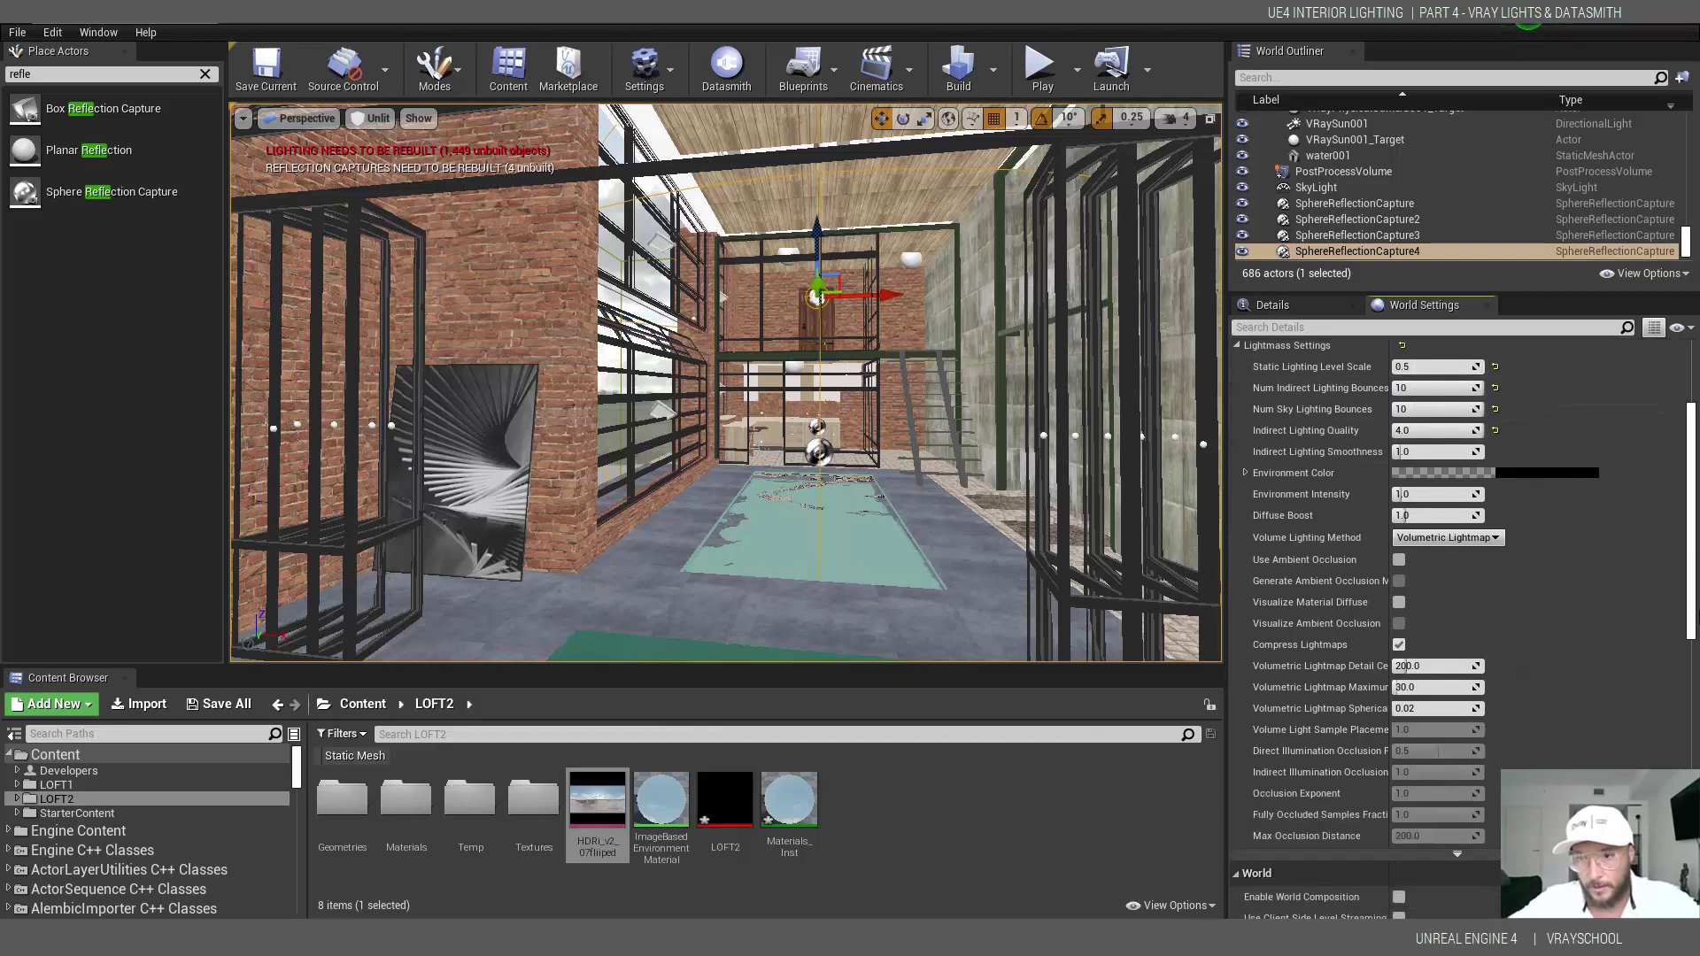
{"action": "scroll", "coordinate": [1417, 620], "scroll_direction": "down", "scroll_amount": 1}
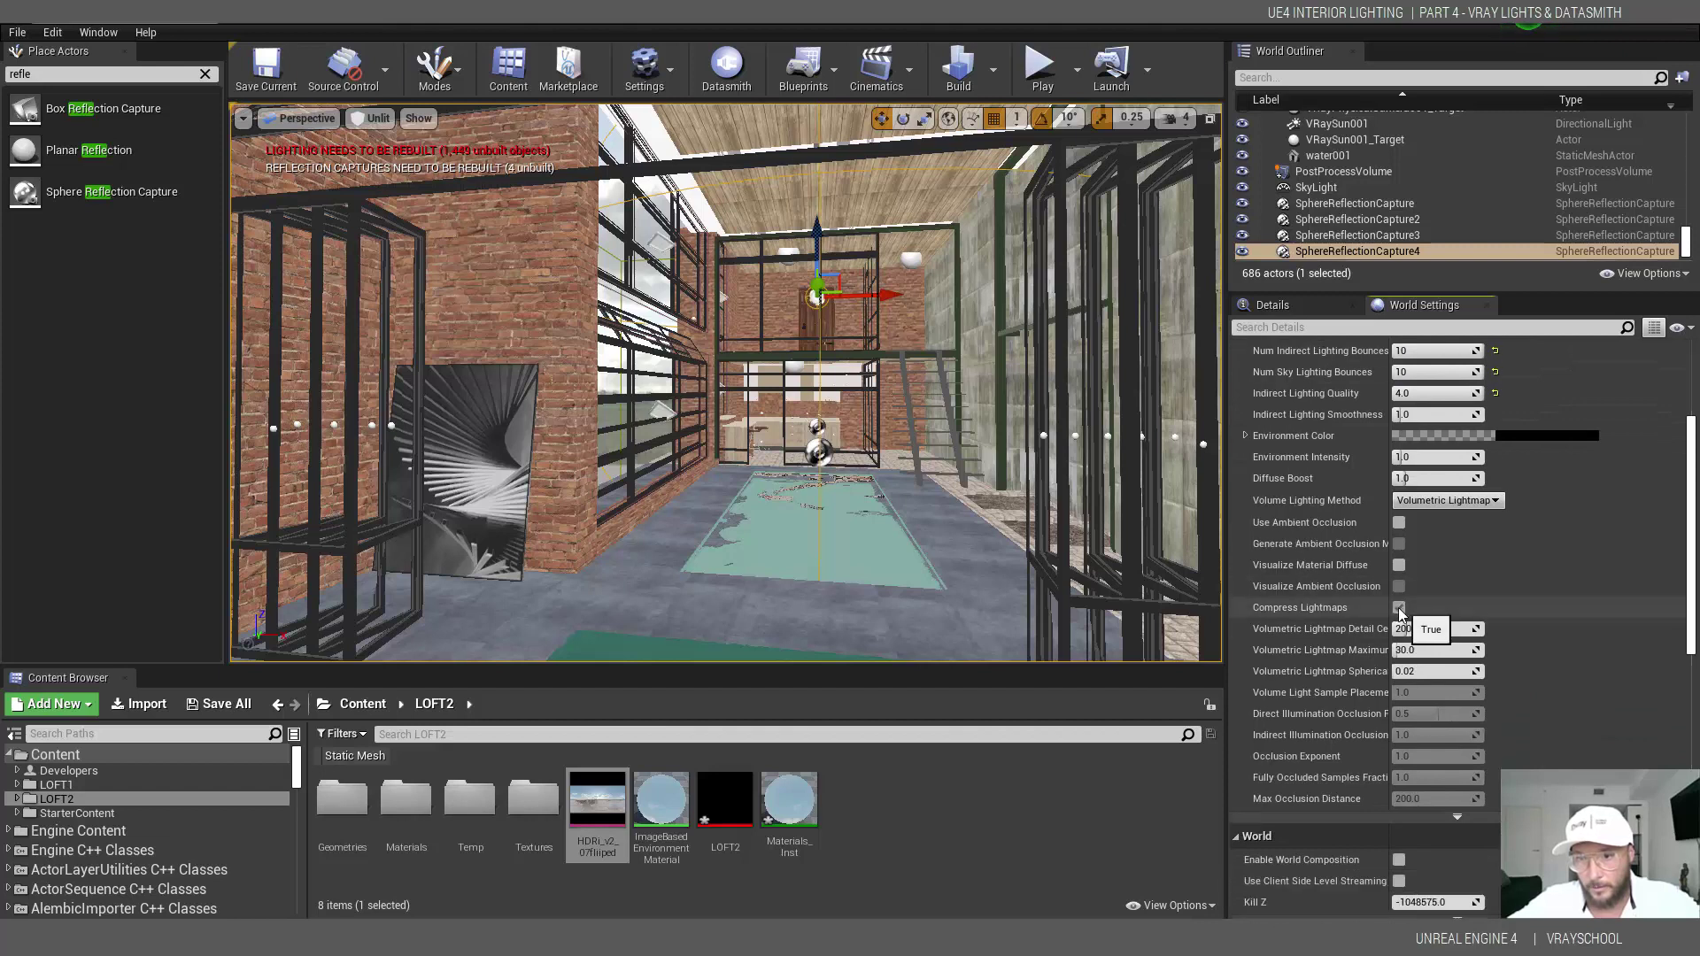
{"action": "scroll", "coordinate": [1412, 542], "scroll_direction": "down", "scroll_amount": 2}
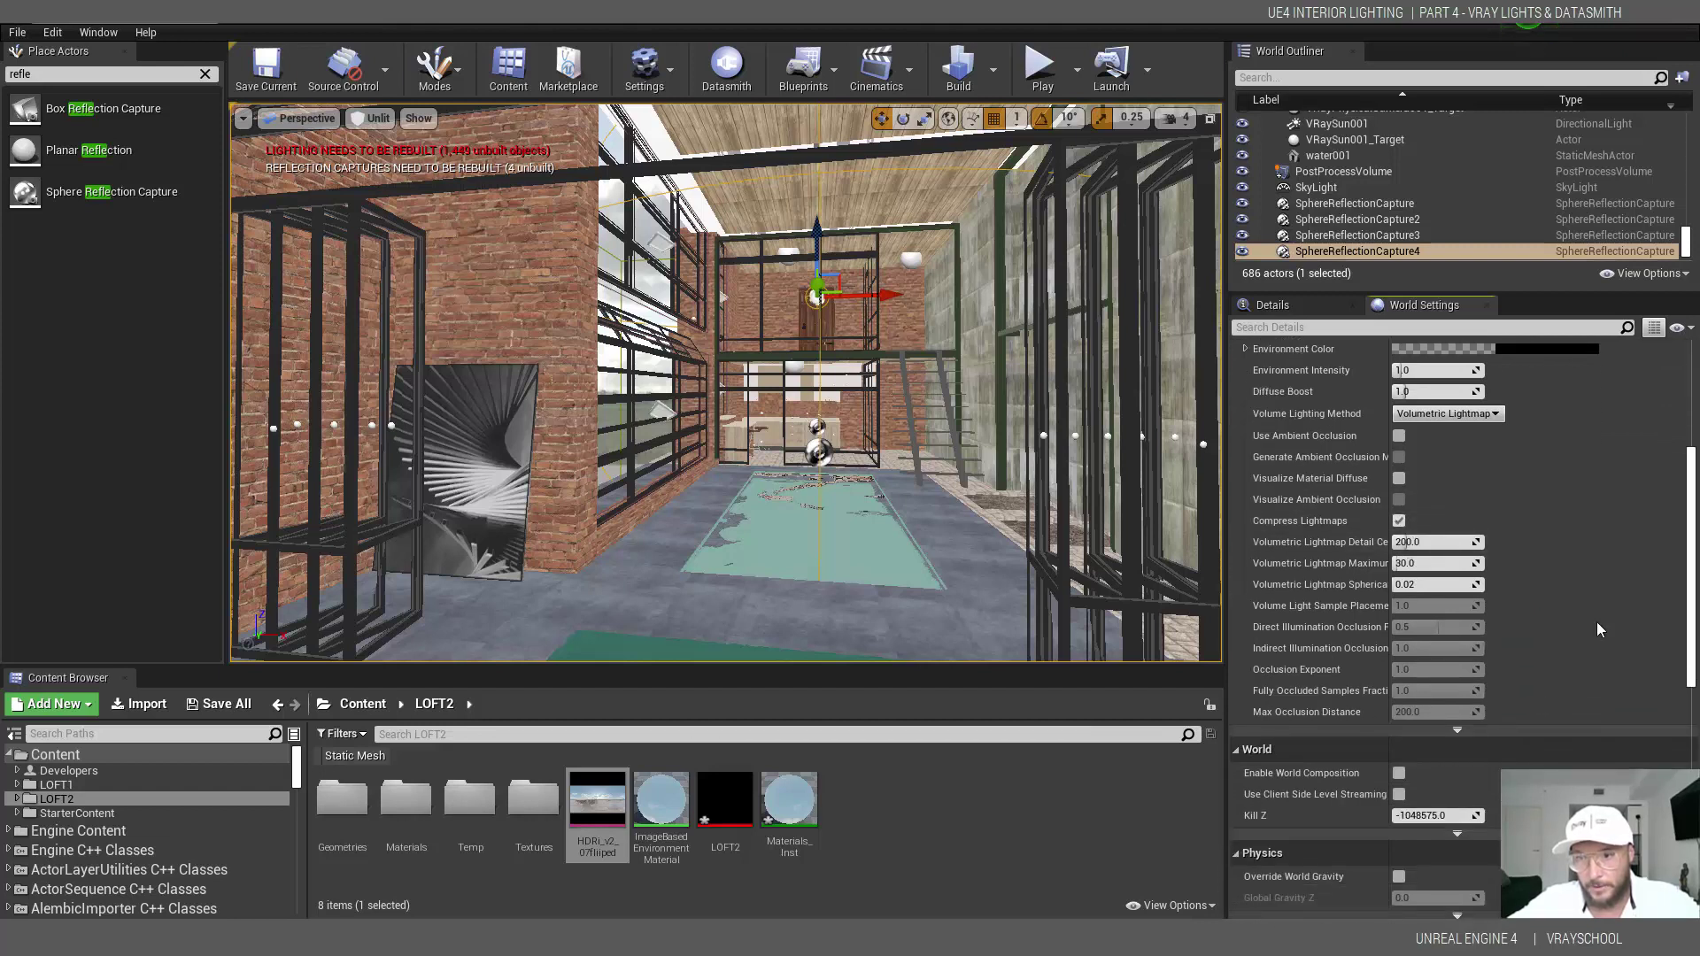
{"action": "left_click", "coordinate": [1414, 542]}
{"action": "type", "text": "90"}
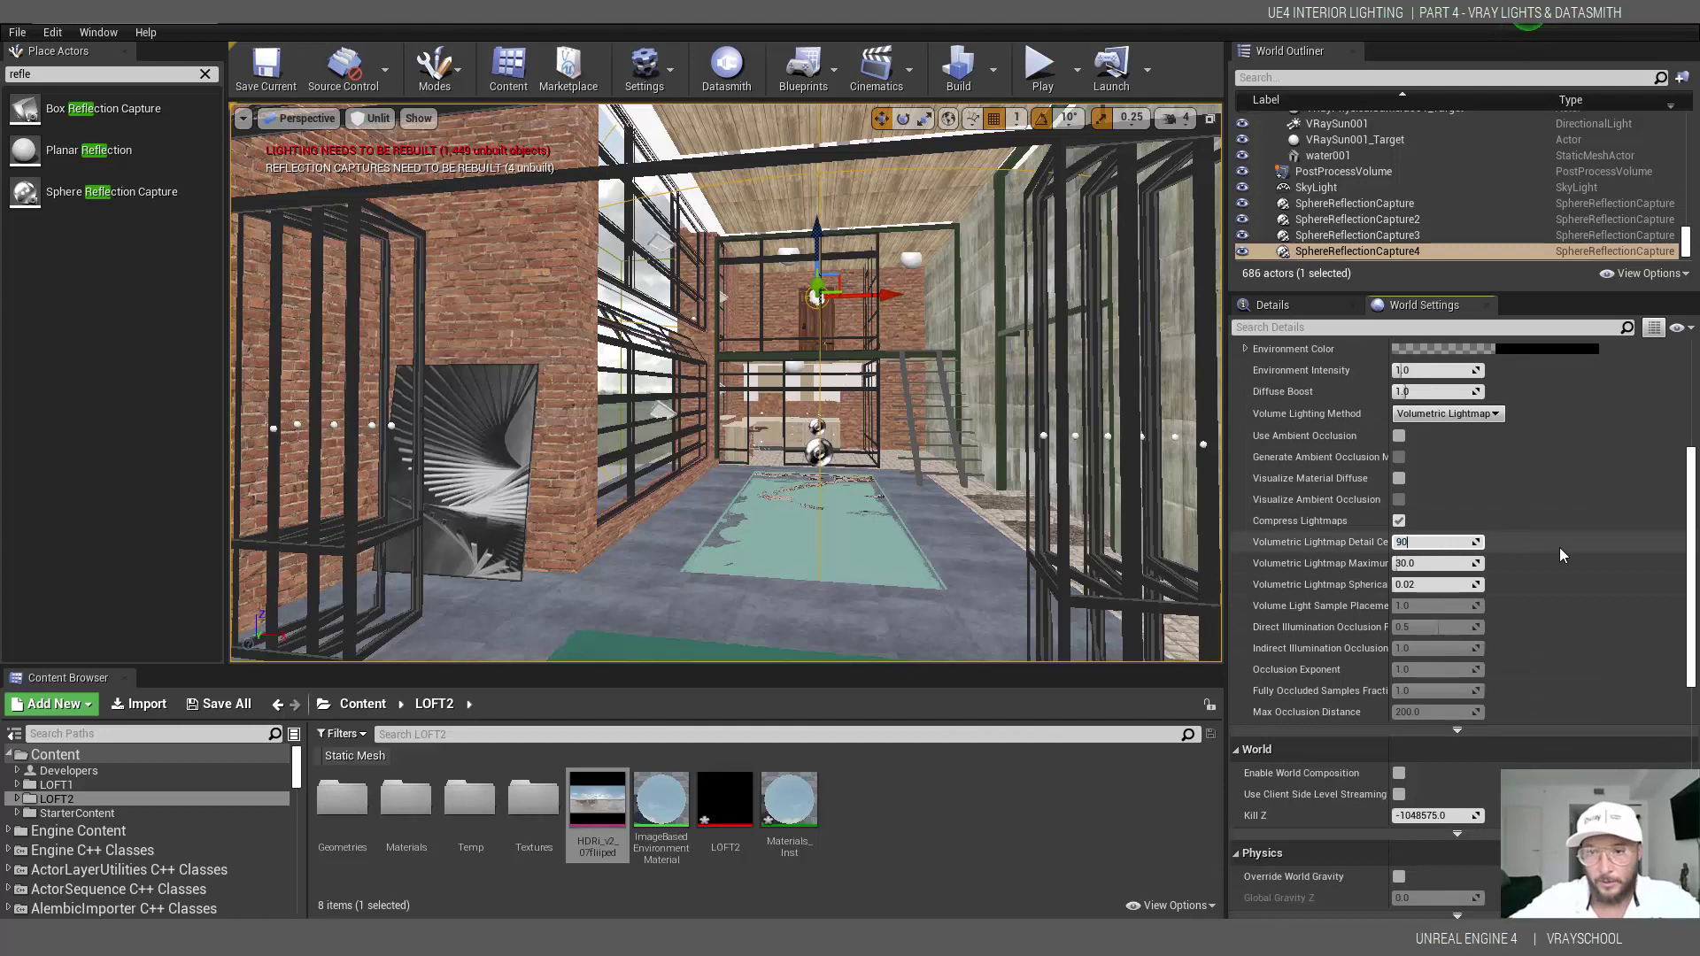
{"action": "key", "text": "Return"}
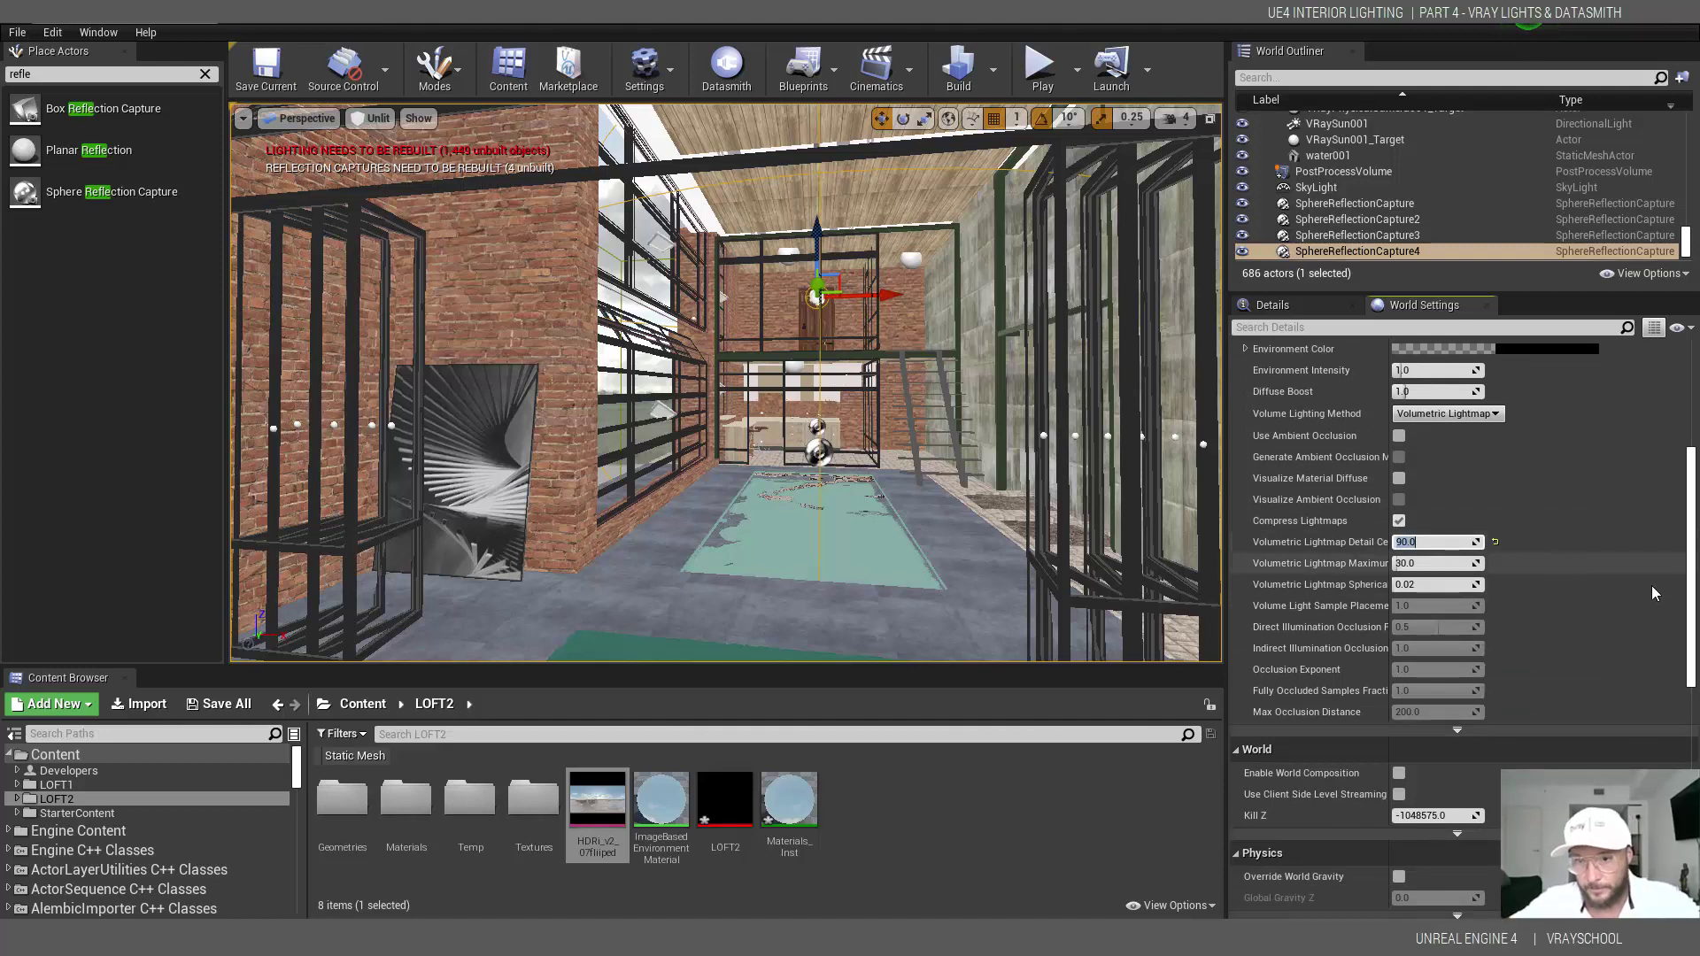
- Reveal the advanced Lightmass options and set the Packed Light and Shadow Map Texture Size to 4096
{"action": "scroll", "coordinate": [1462, 620], "scroll_direction": "down", "scroll_amount": 8}
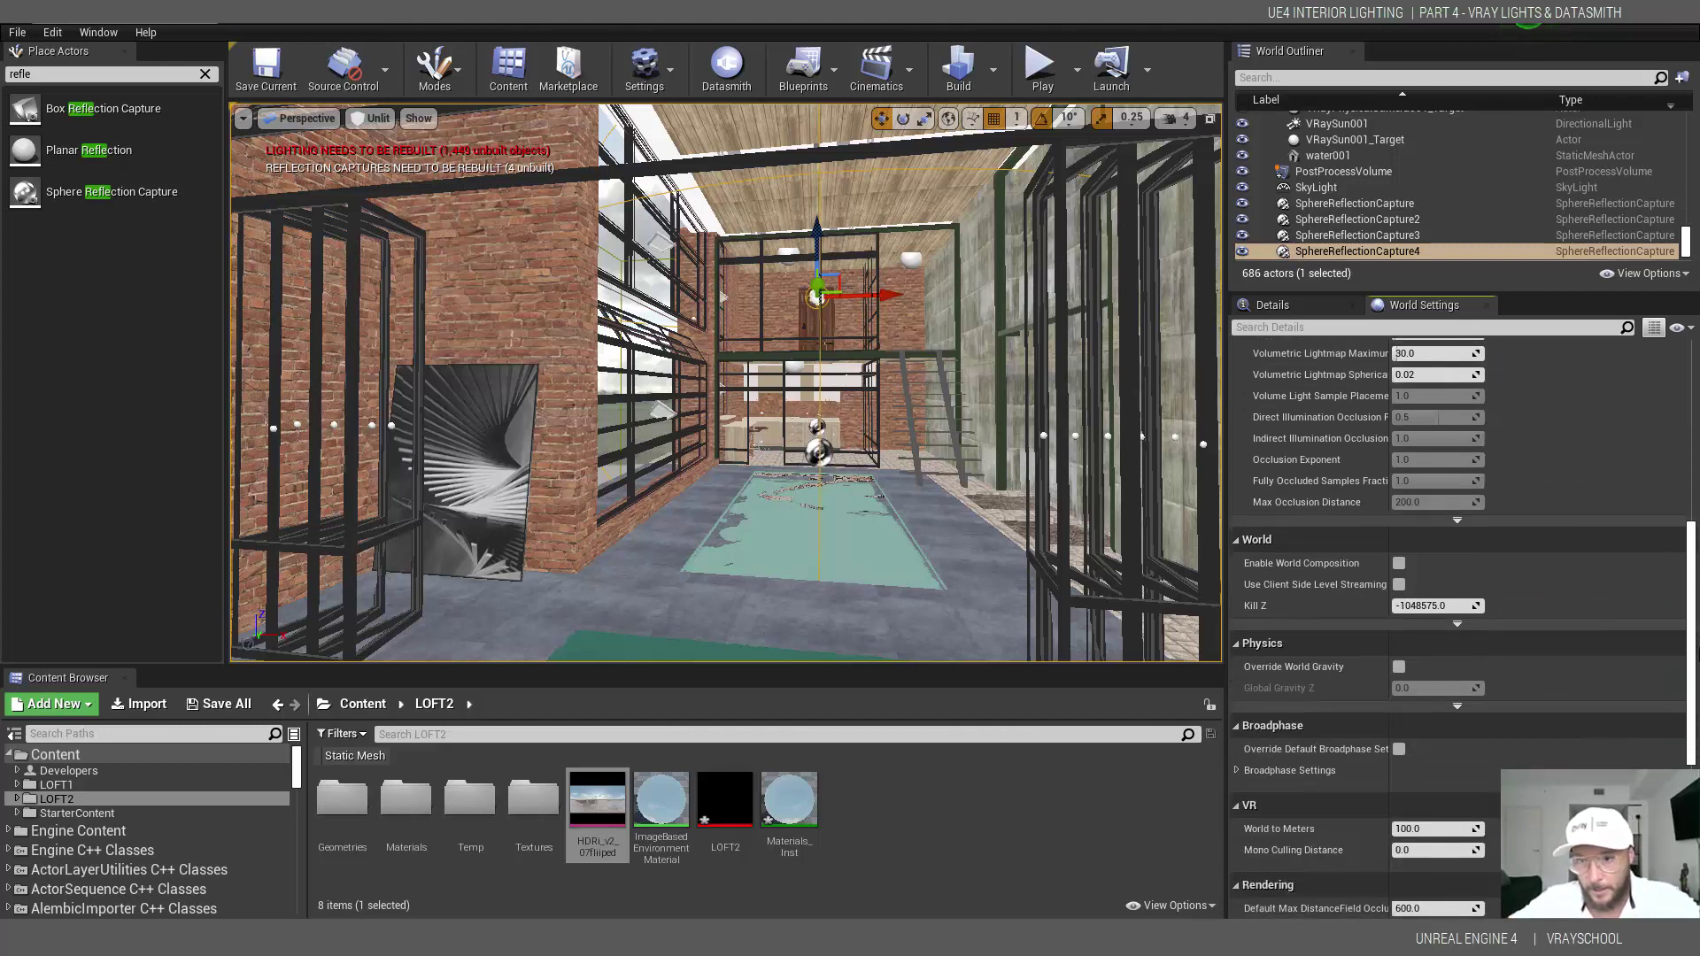
{"action": "scroll", "coordinate": [1462, 629], "scroll_direction": "down", "scroll_amount": 5}
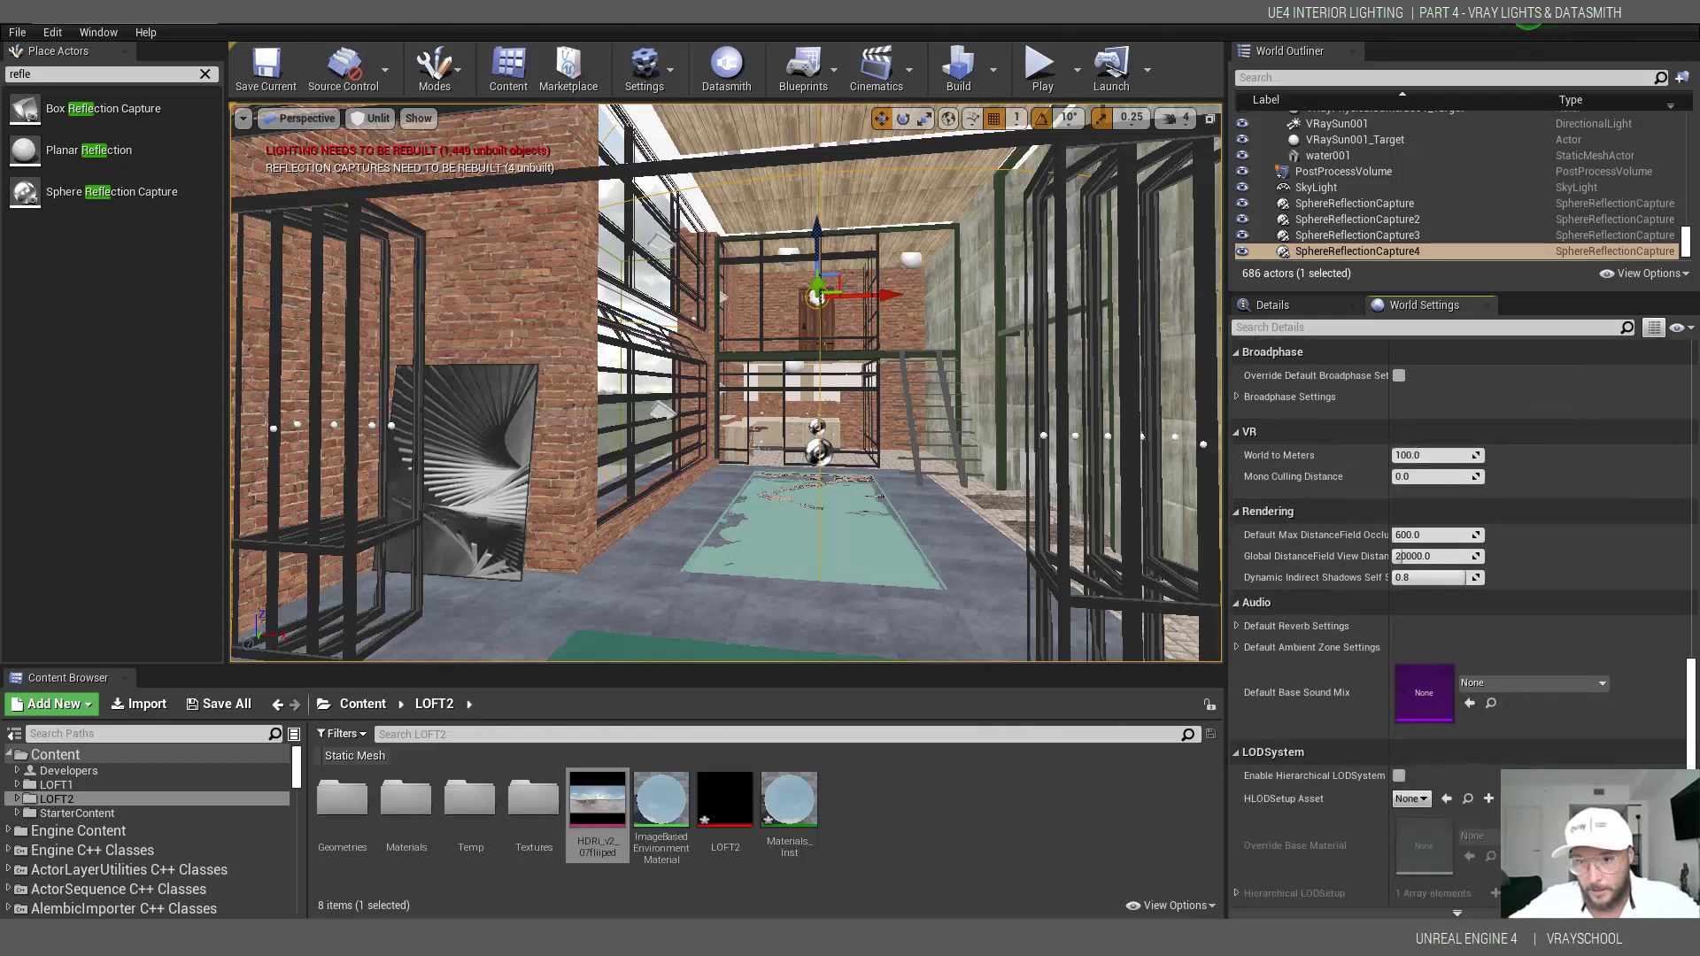
{"action": "scroll", "coordinate": [1461, 620], "scroll_direction": "down", "scroll_amount": 3}
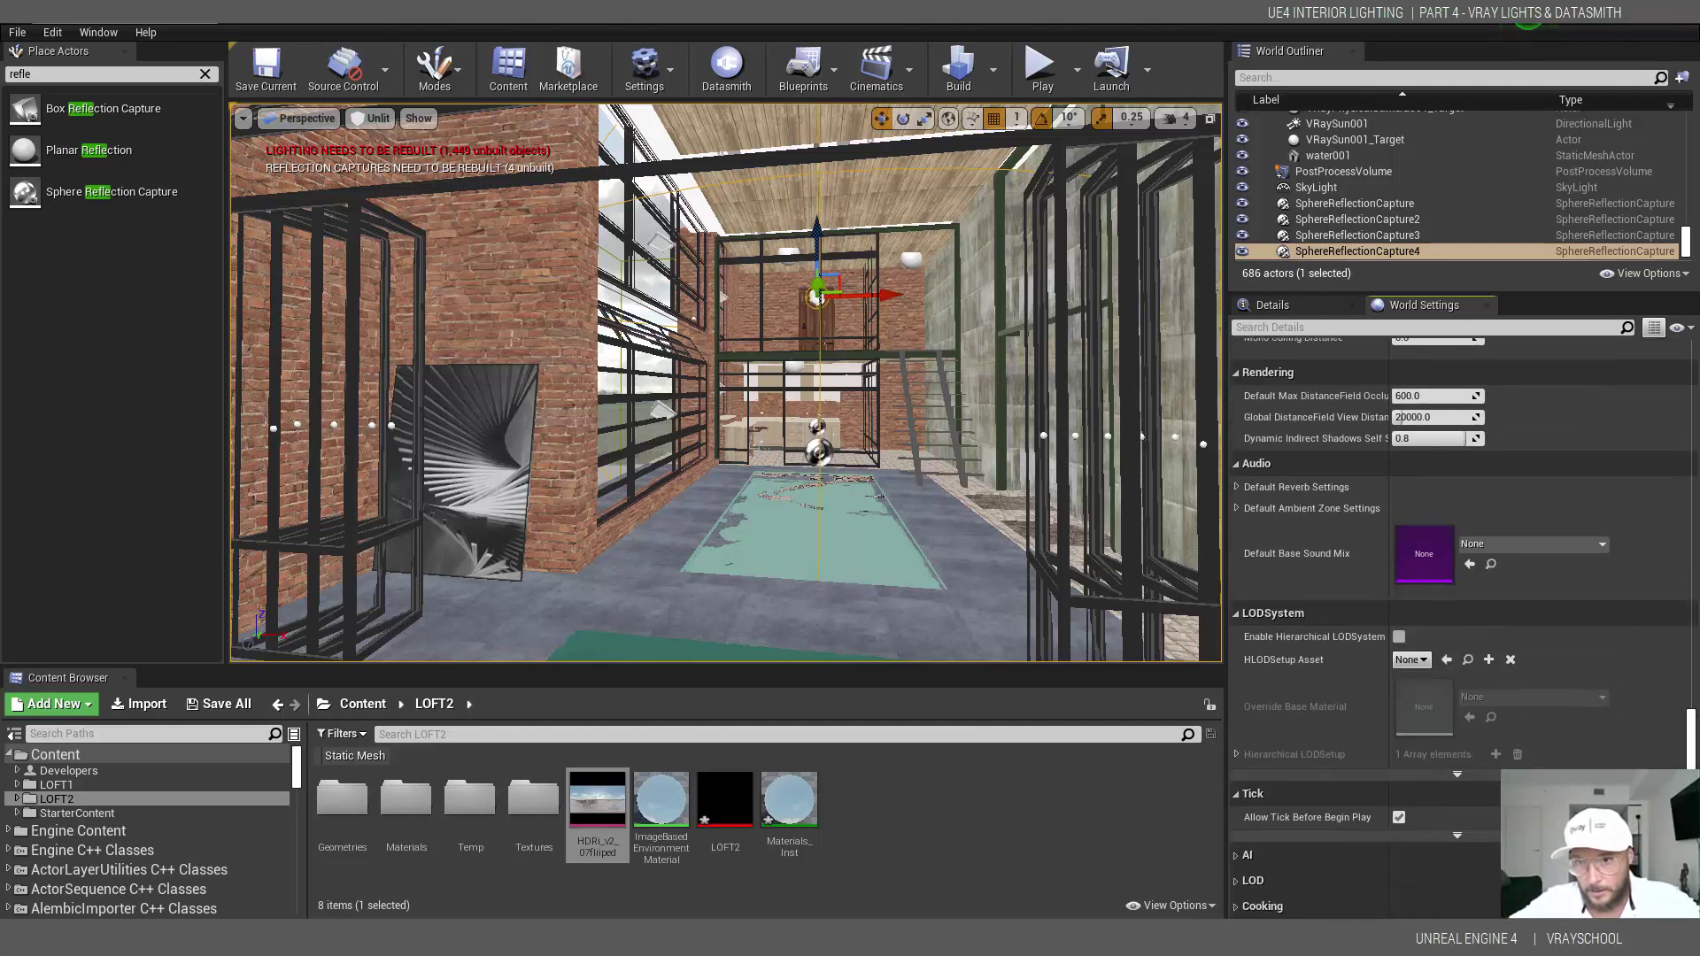
{"action": "scroll", "coordinate": [1661, 749], "scroll_direction": "up", "scroll_amount": 8}
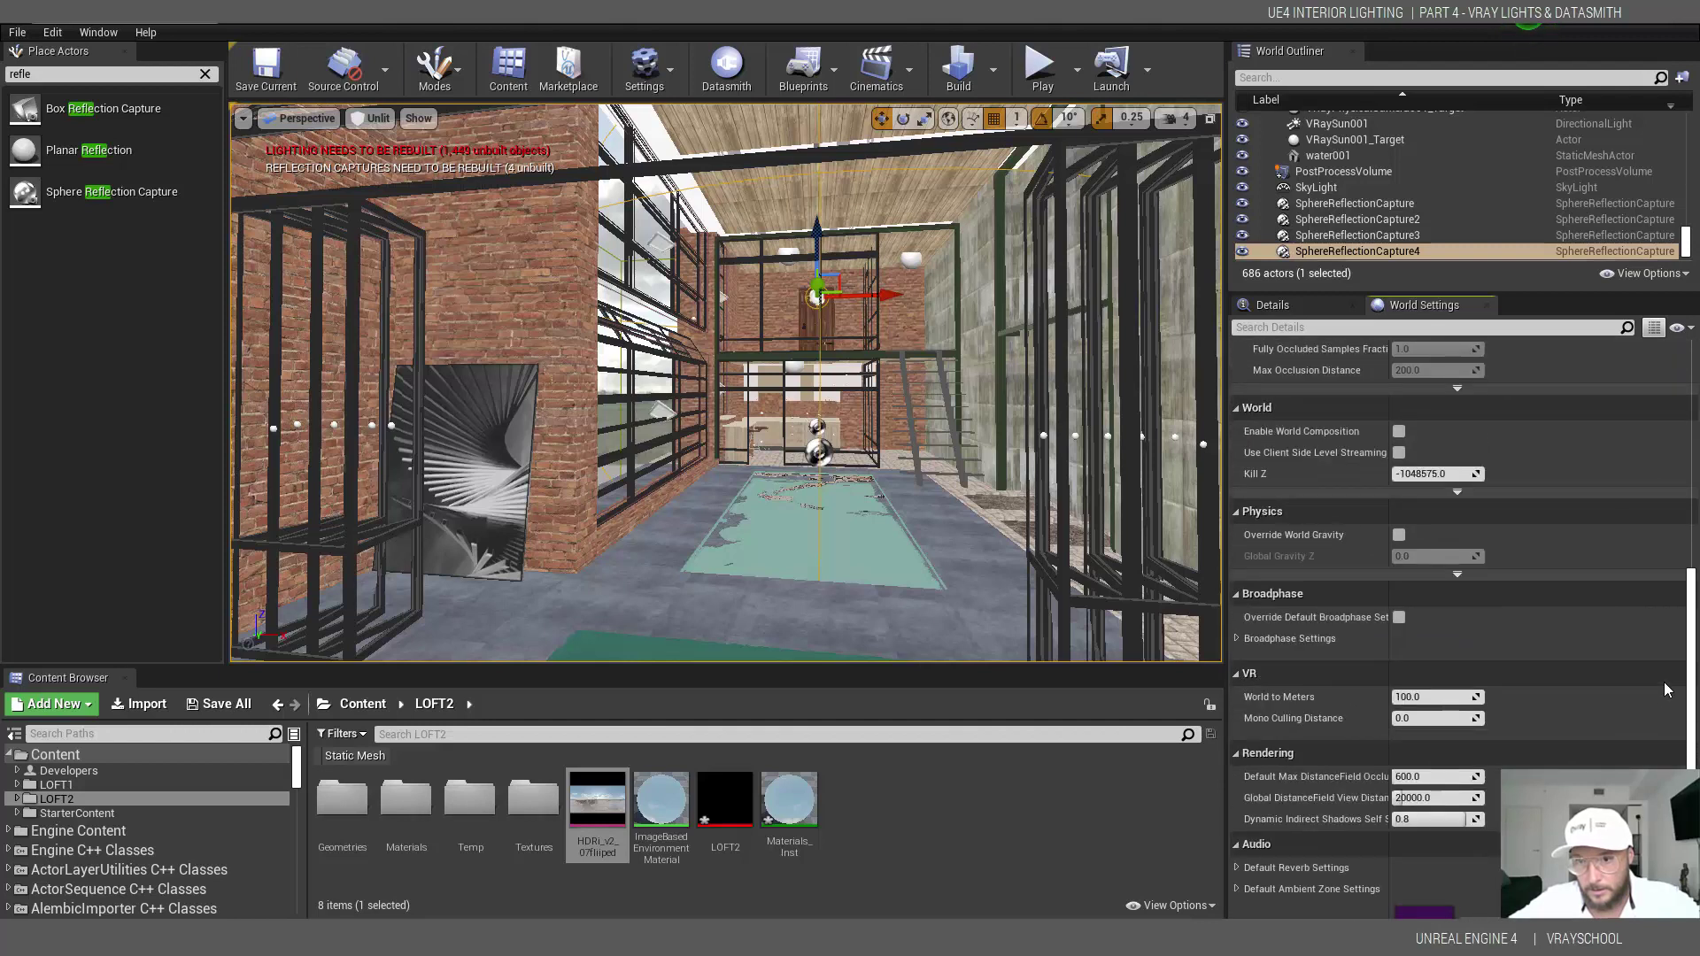
{"action": "scroll", "coordinate": [1665, 682], "scroll_direction": "up", "scroll_amount": 7}
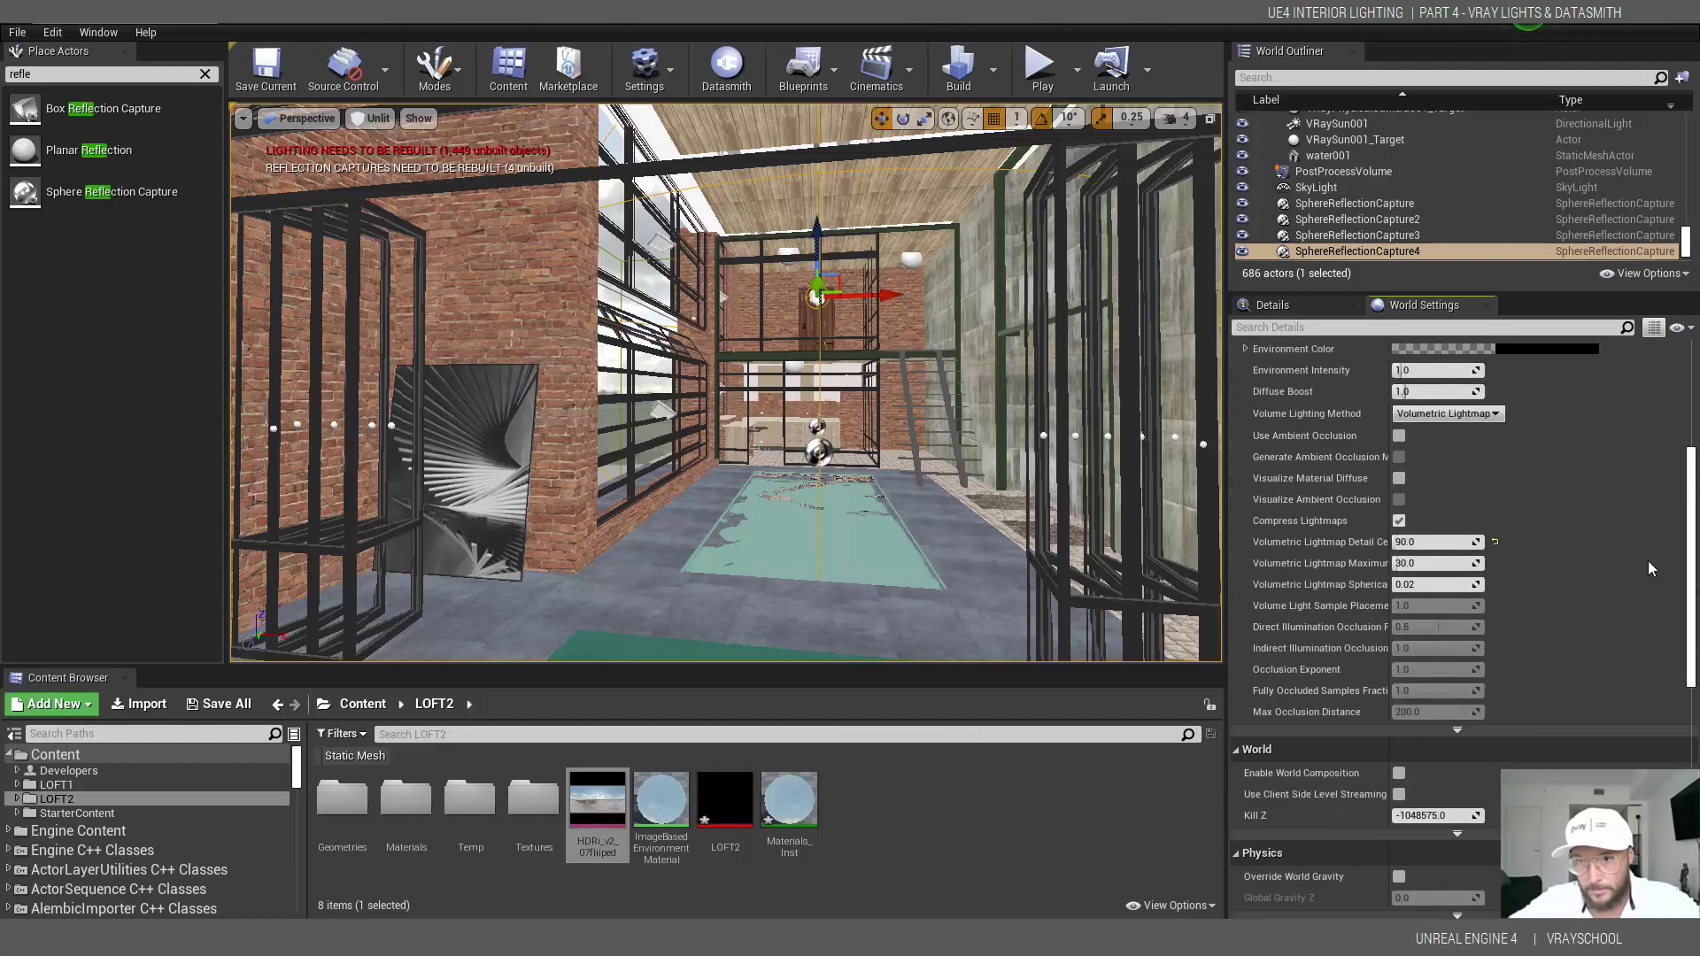
{"action": "left_click", "coordinate": [1458, 729]}
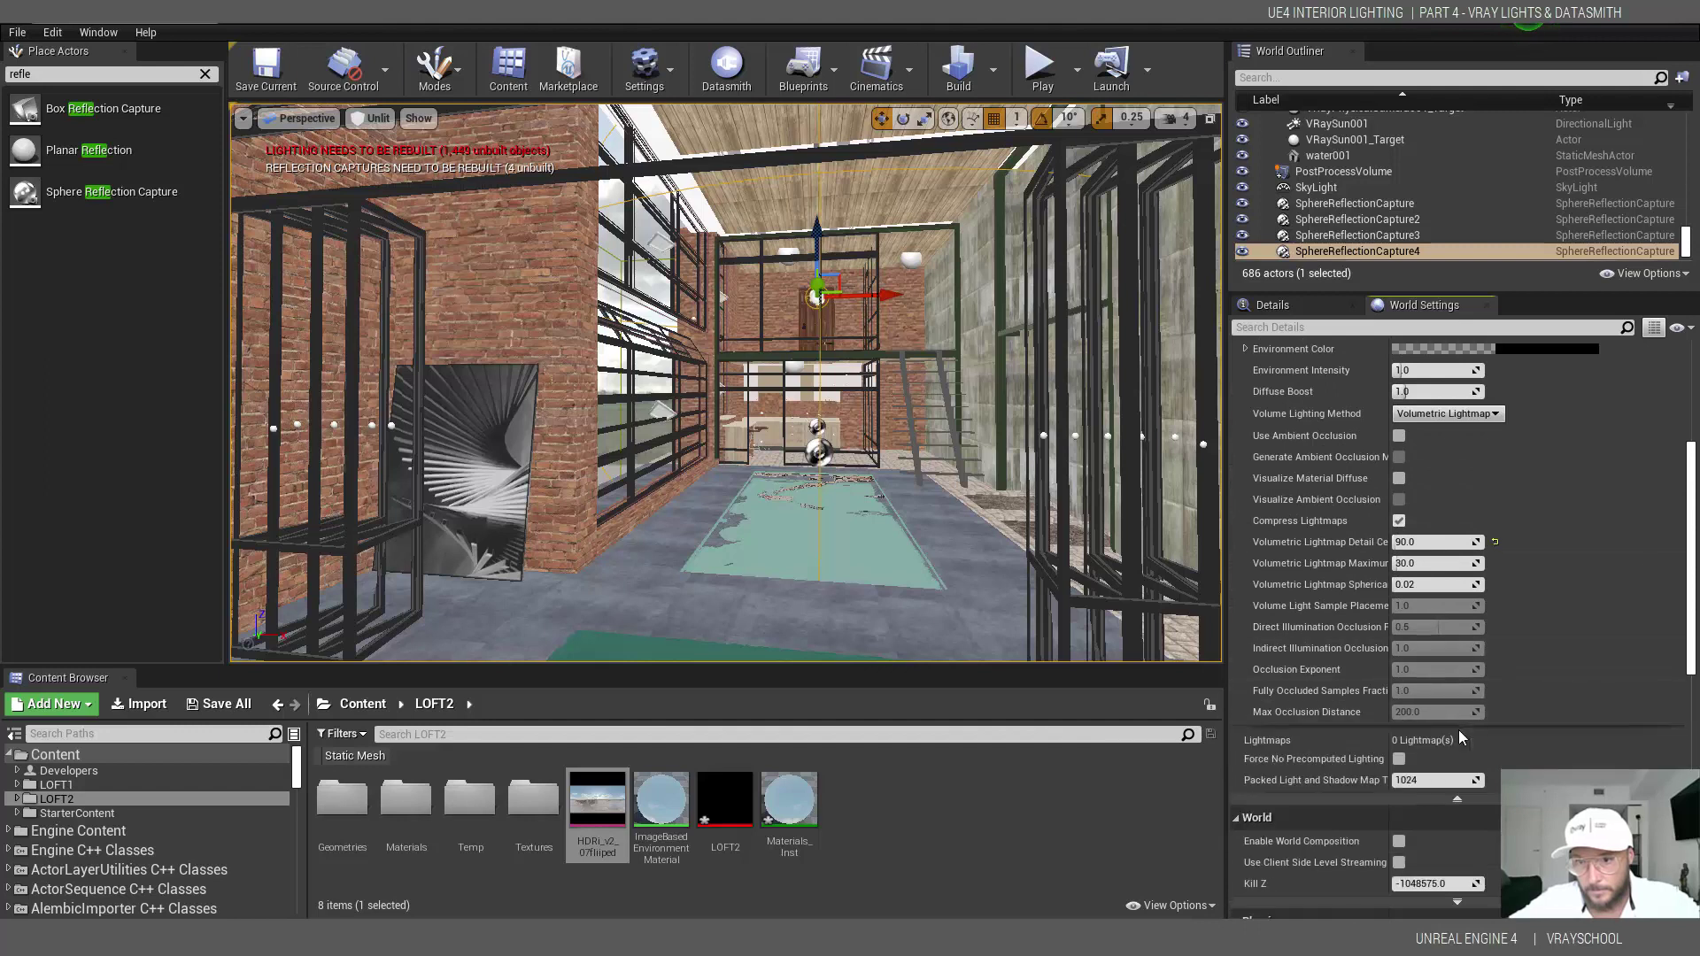
{"action": "left_click", "coordinate": [1434, 780]}
{"action": "type", "text": "4096"}
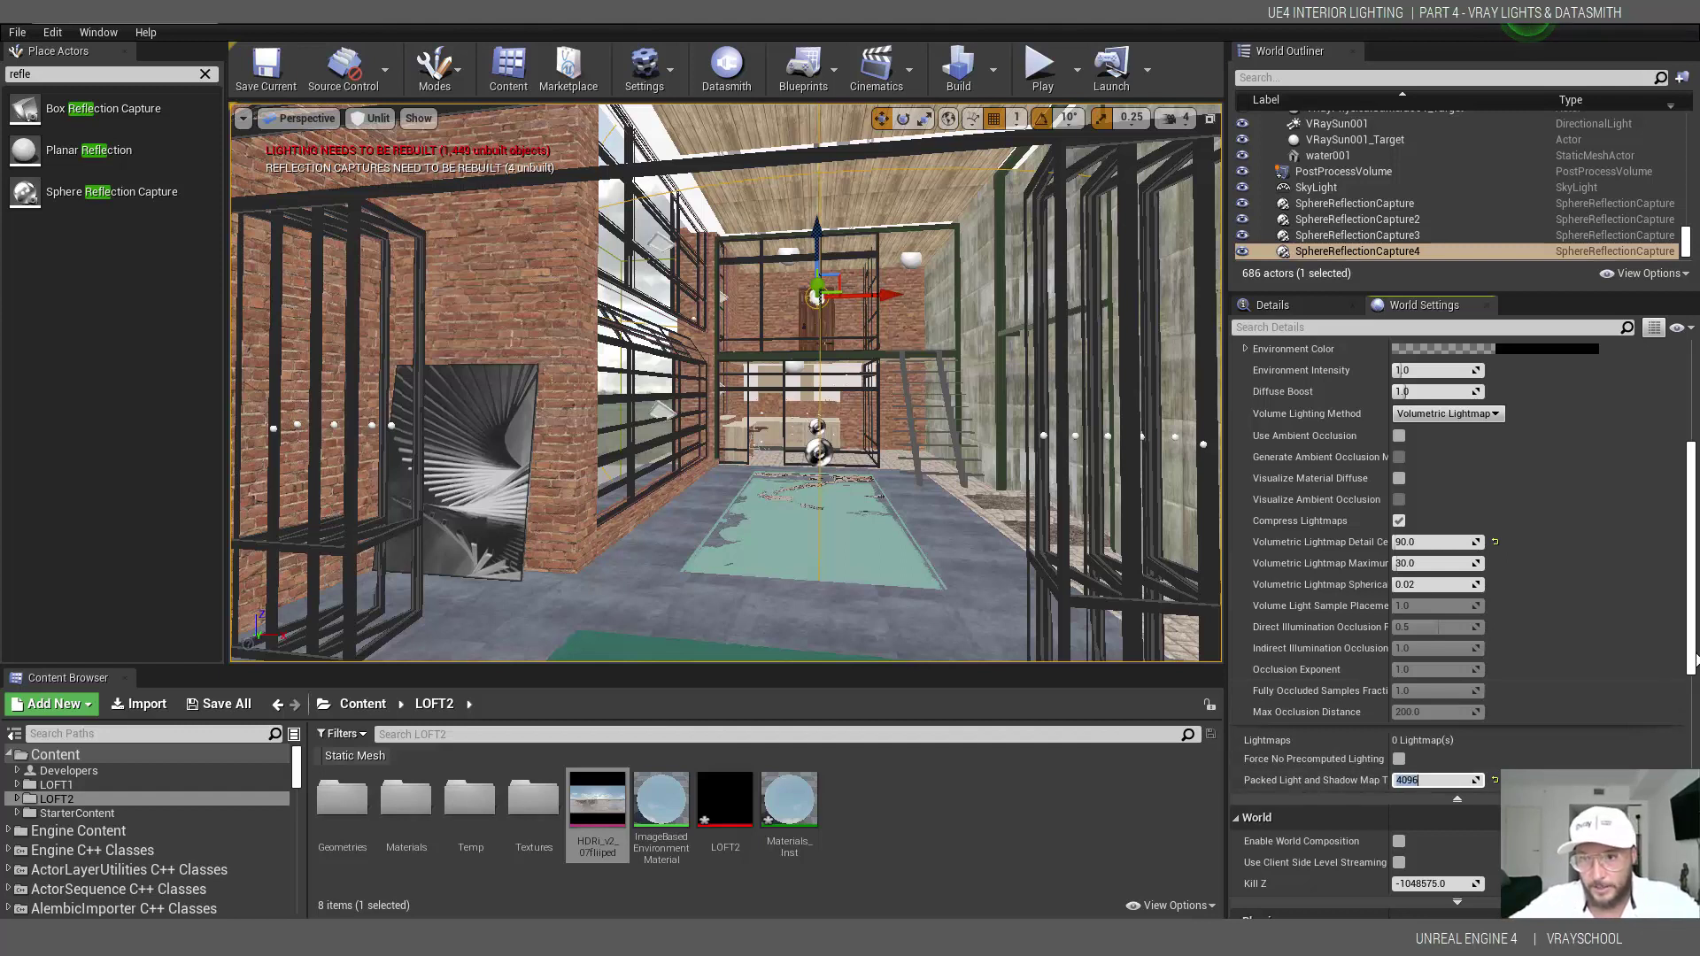
{"action": "left_click_drag", "start_coordinate": [1691, 577], "coordinate": [1692, 387]}
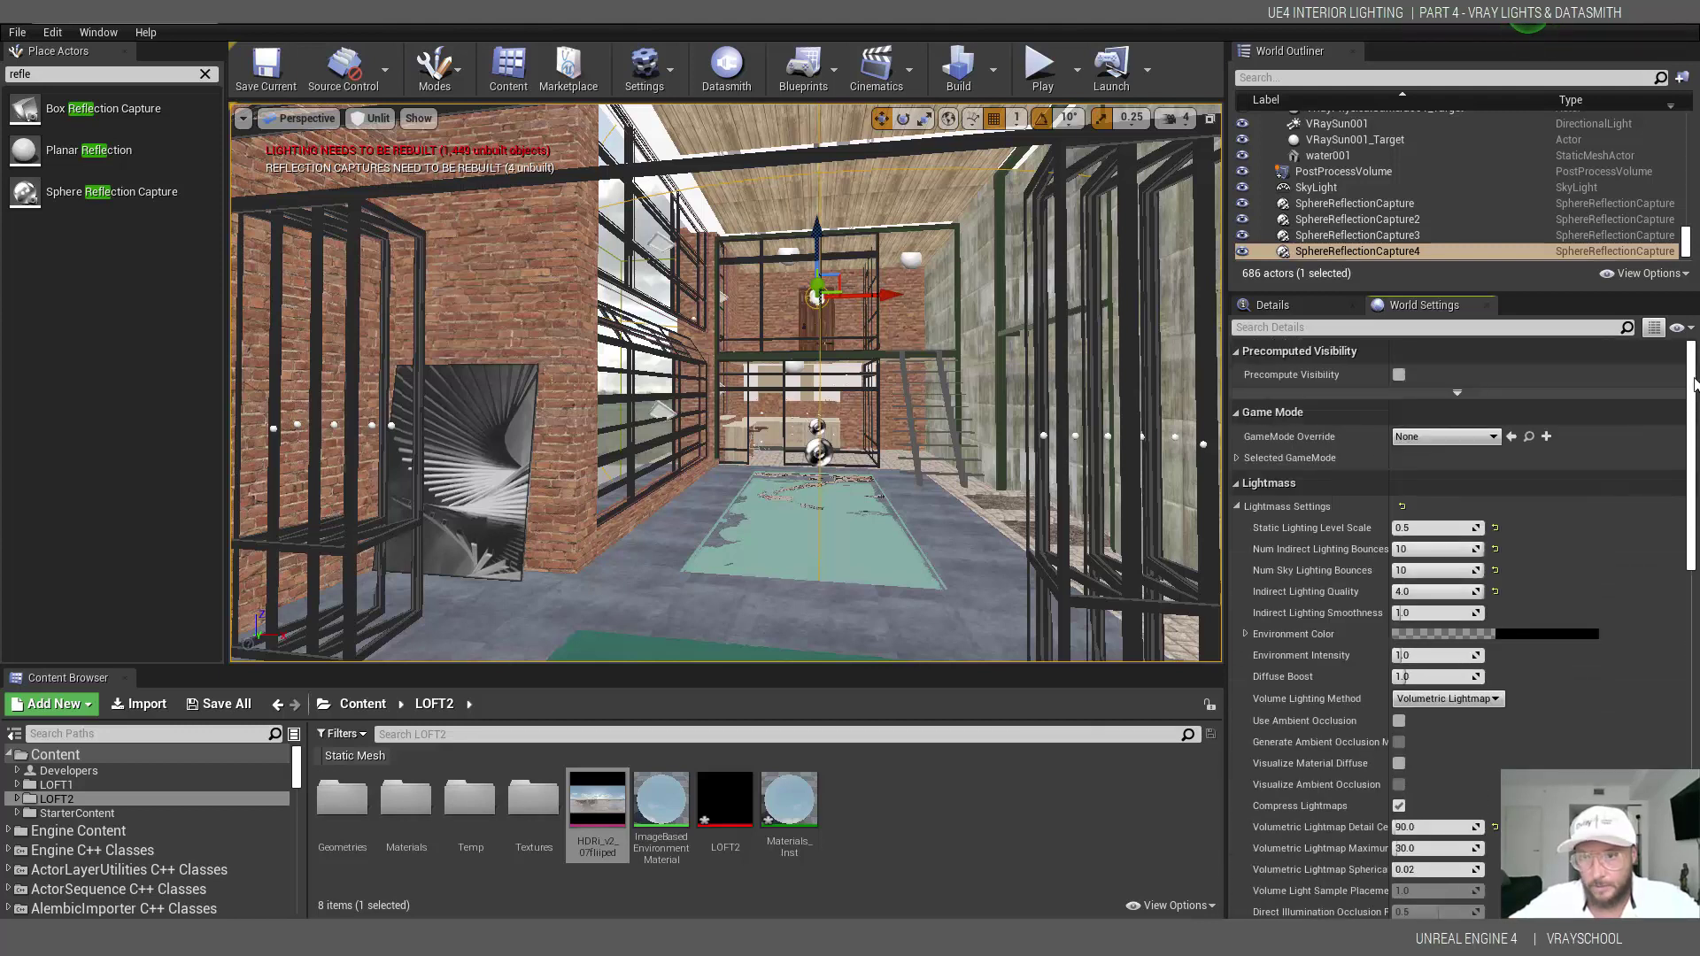
- Build only the lighting at the Preview quality level and display the viewport in Lit mode
{"action": "left_click", "coordinate": [994, 69]}
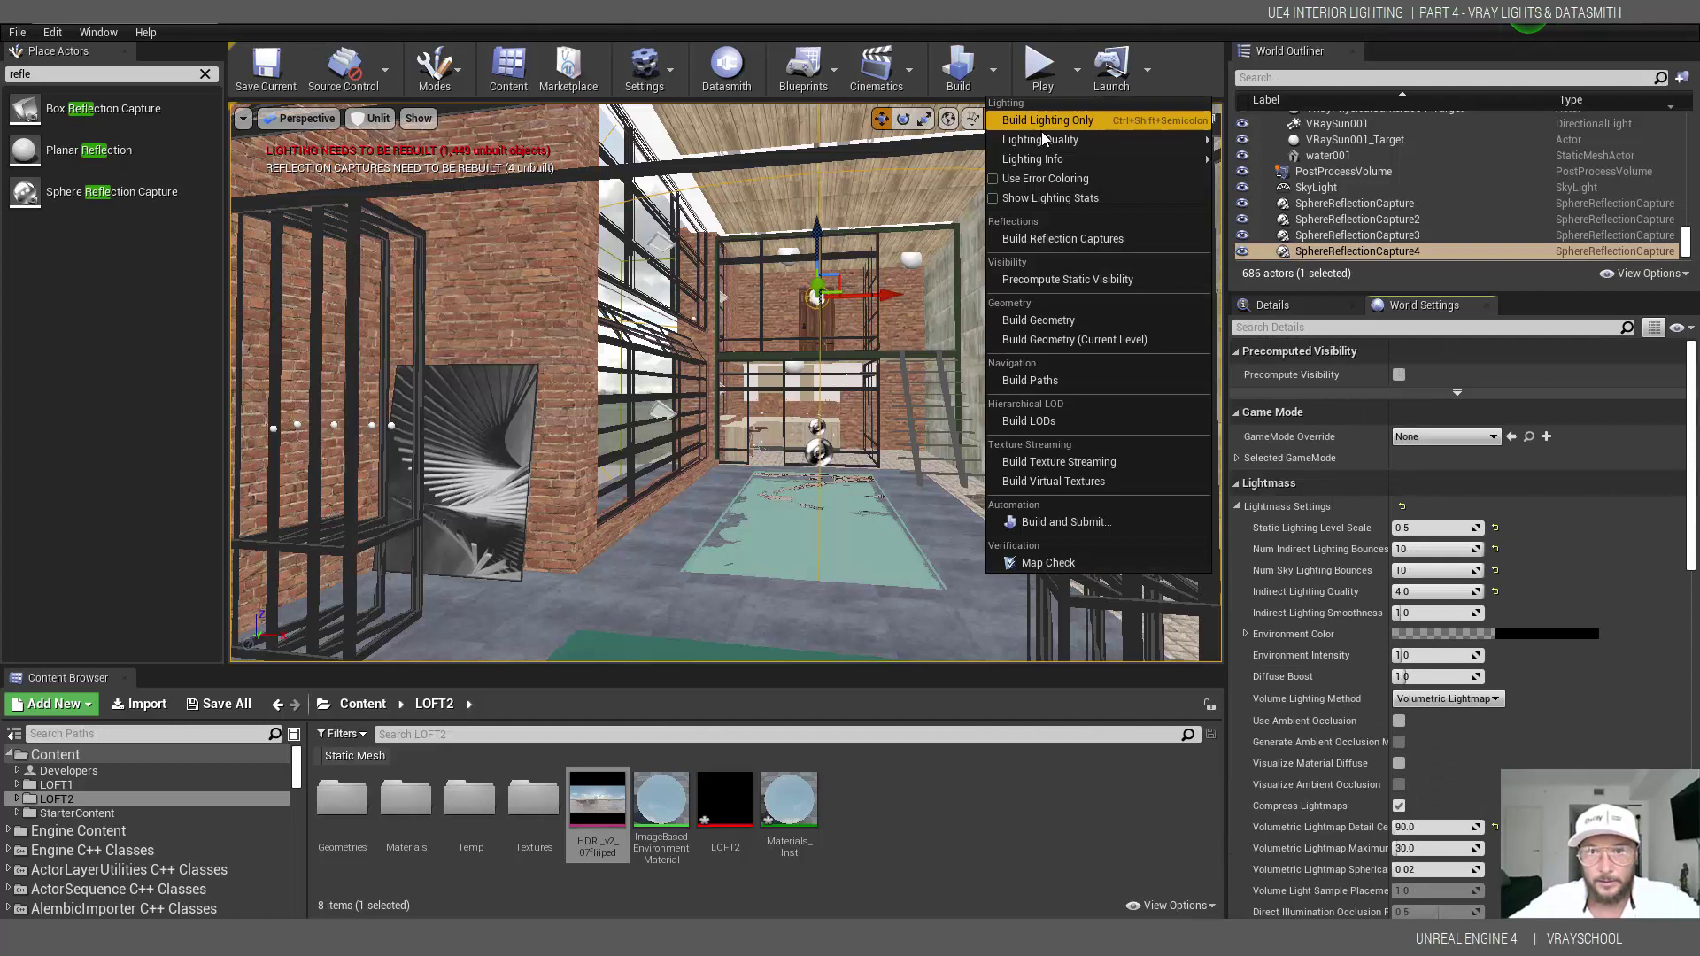
{"action": "mouse_move", "coordinate": [1049, 142]}
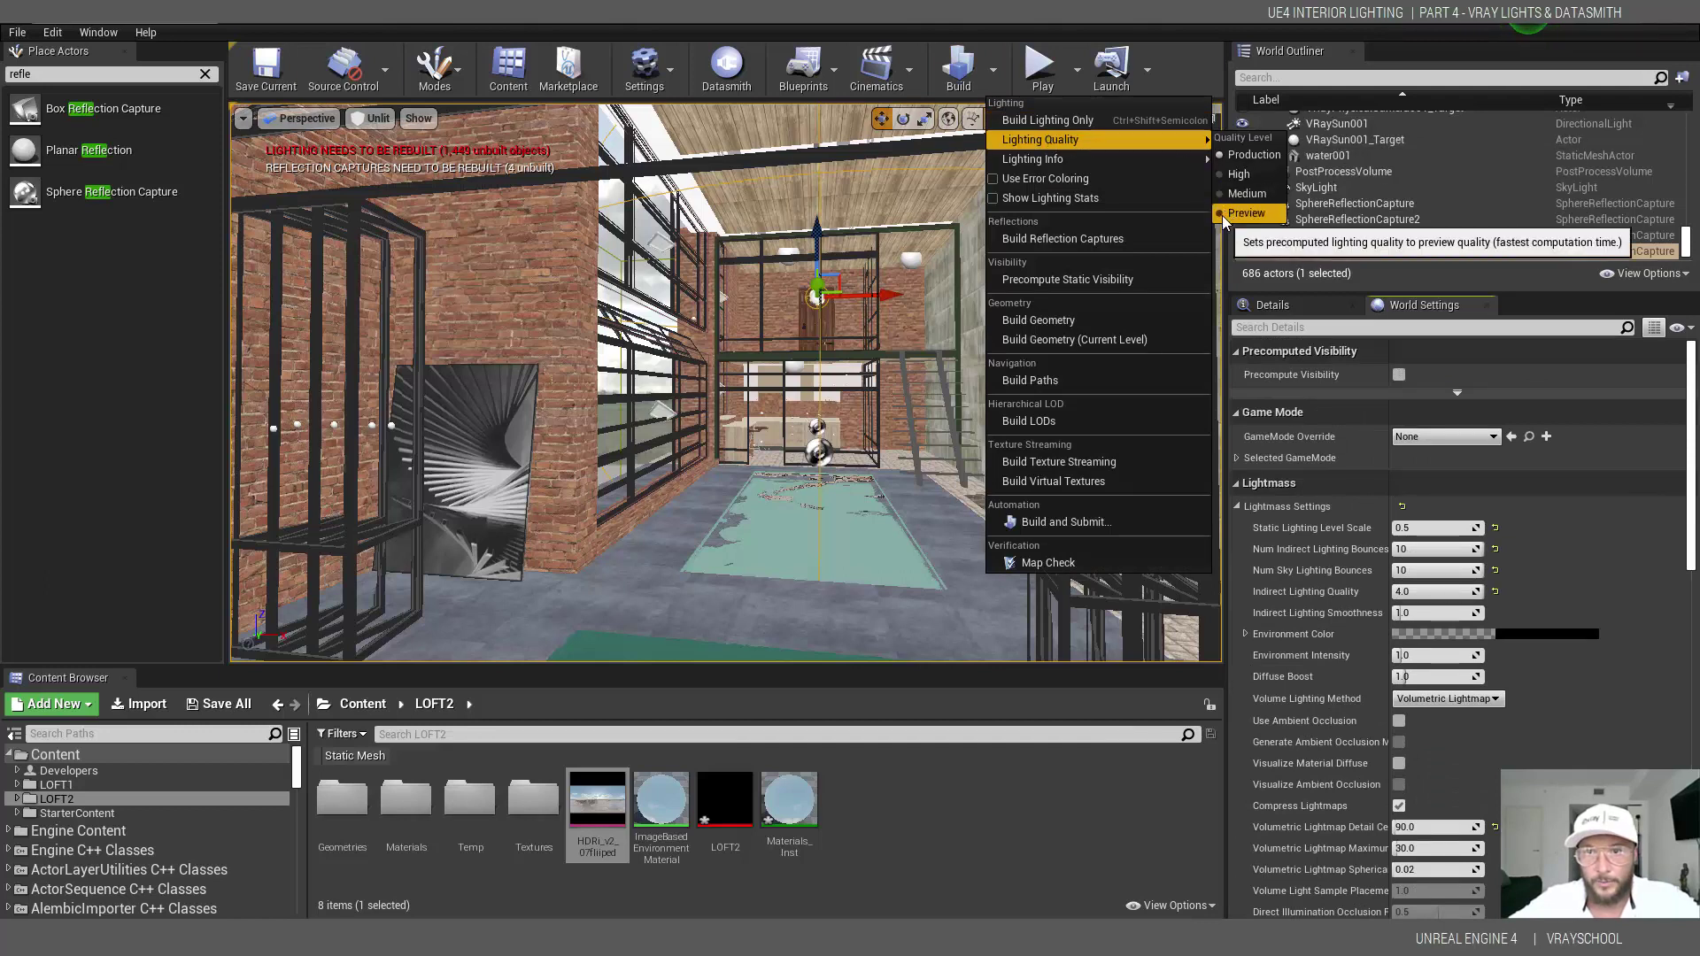
{"action": "left_click", "coordinate": [1074, 127]}
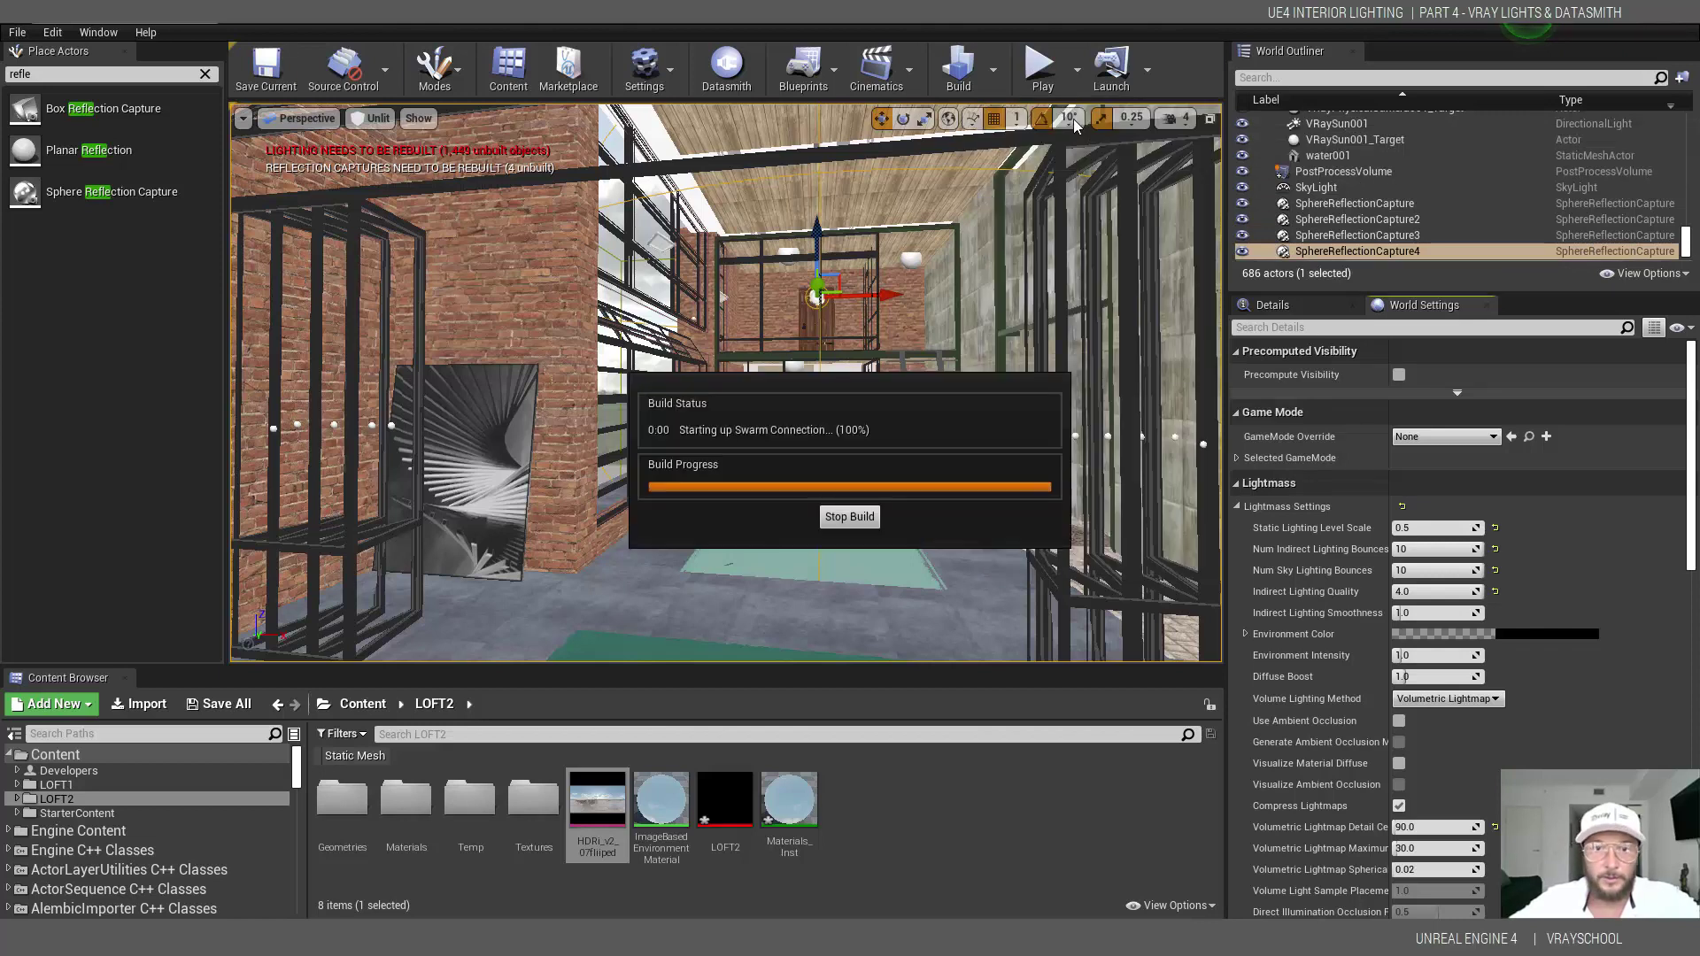
{"action": "left_click", "coordinate": [372, 118]}
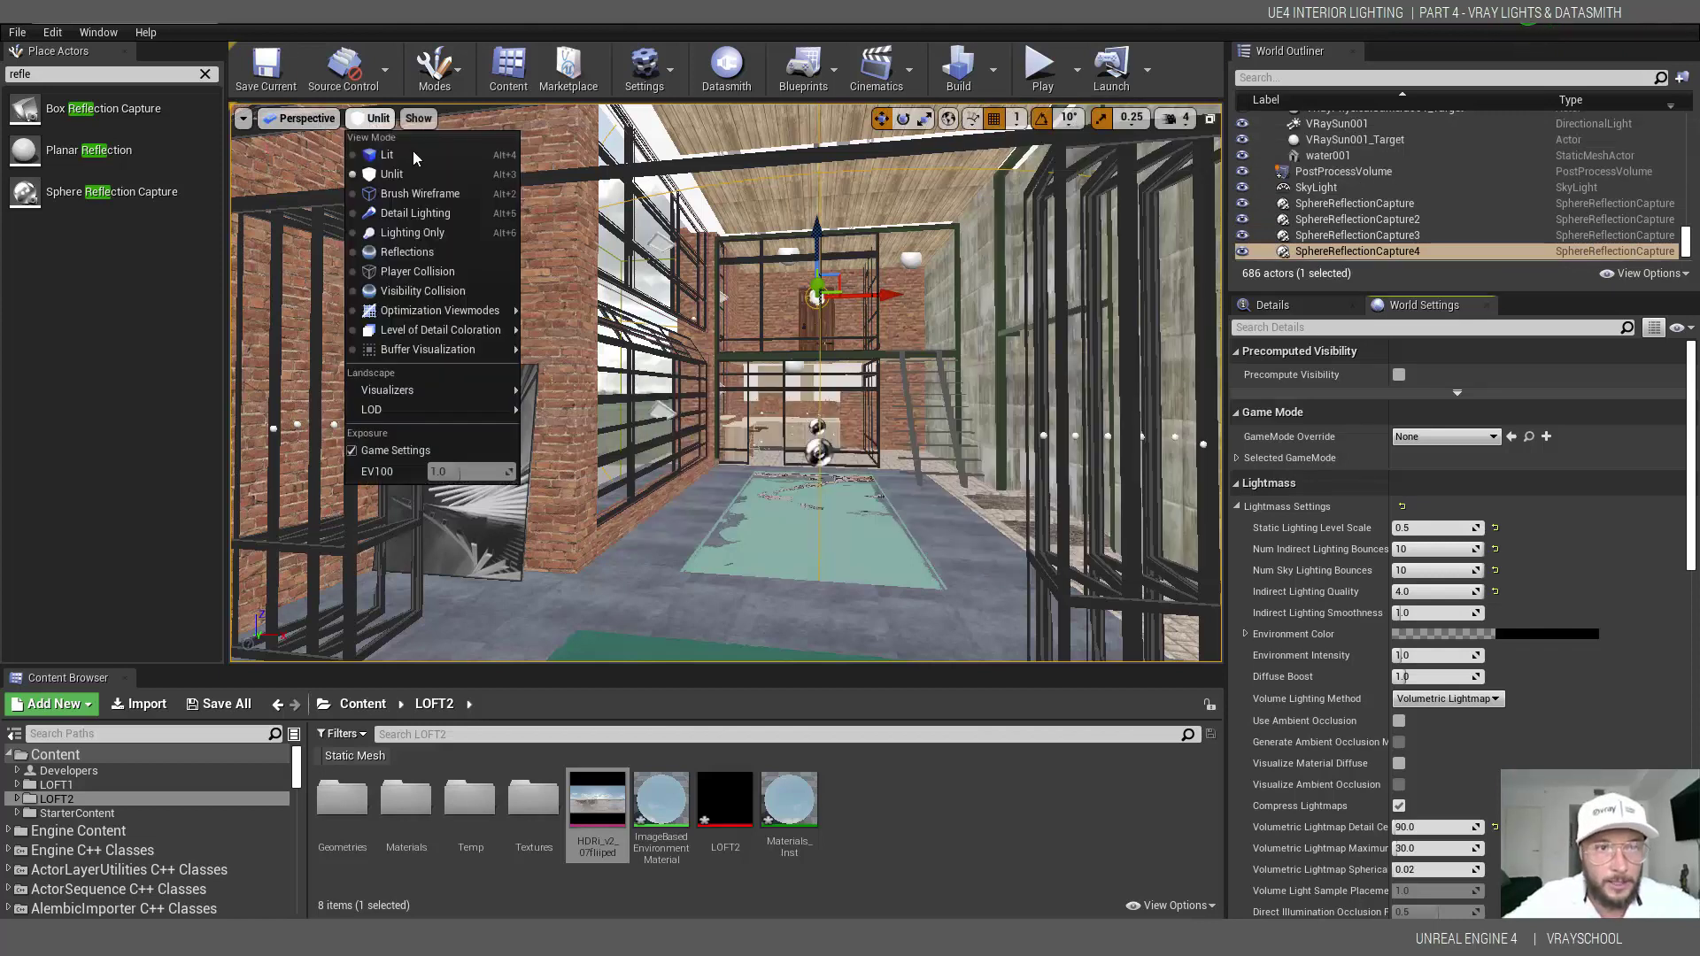
{"action": "left_click", "coordinate": [387, 155]}
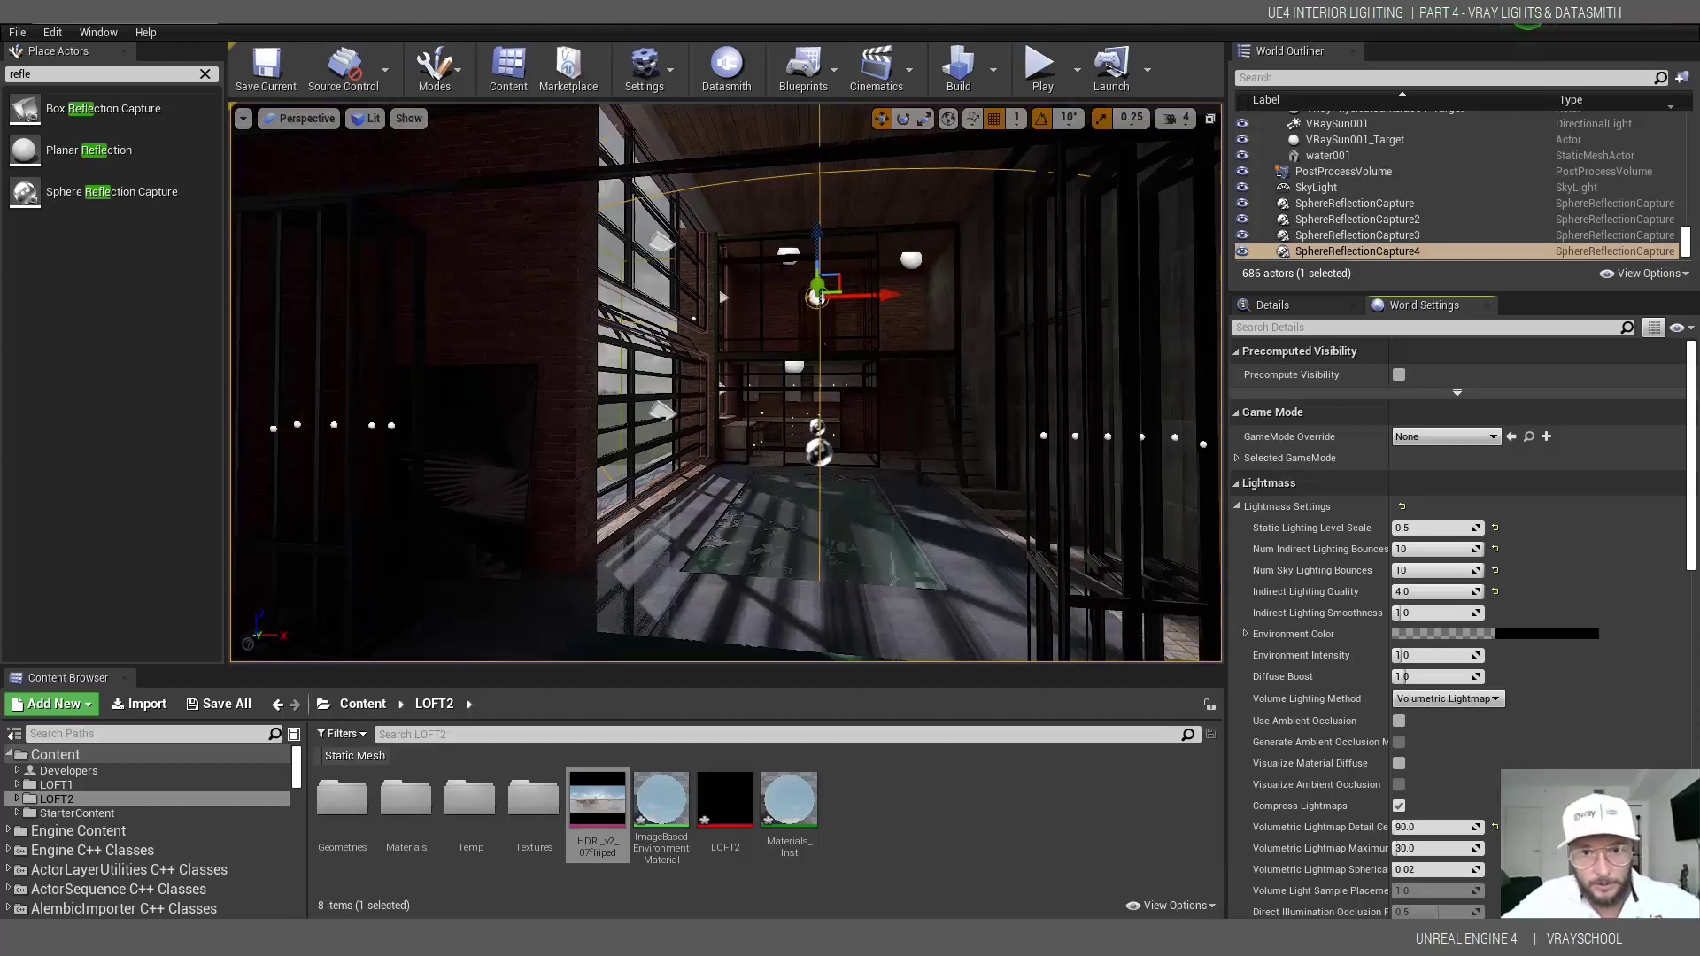
- Set the Indirect Lighting Intensity of the VRaySun001 directional light to 15
{"action": "right_click_drag", "start_coordinate": [726, 383], "coordinate": [660, 379]}
{"action": "right_click_drag", "start_coordinate": [1002, 348], "coordinate": [786, 474]}
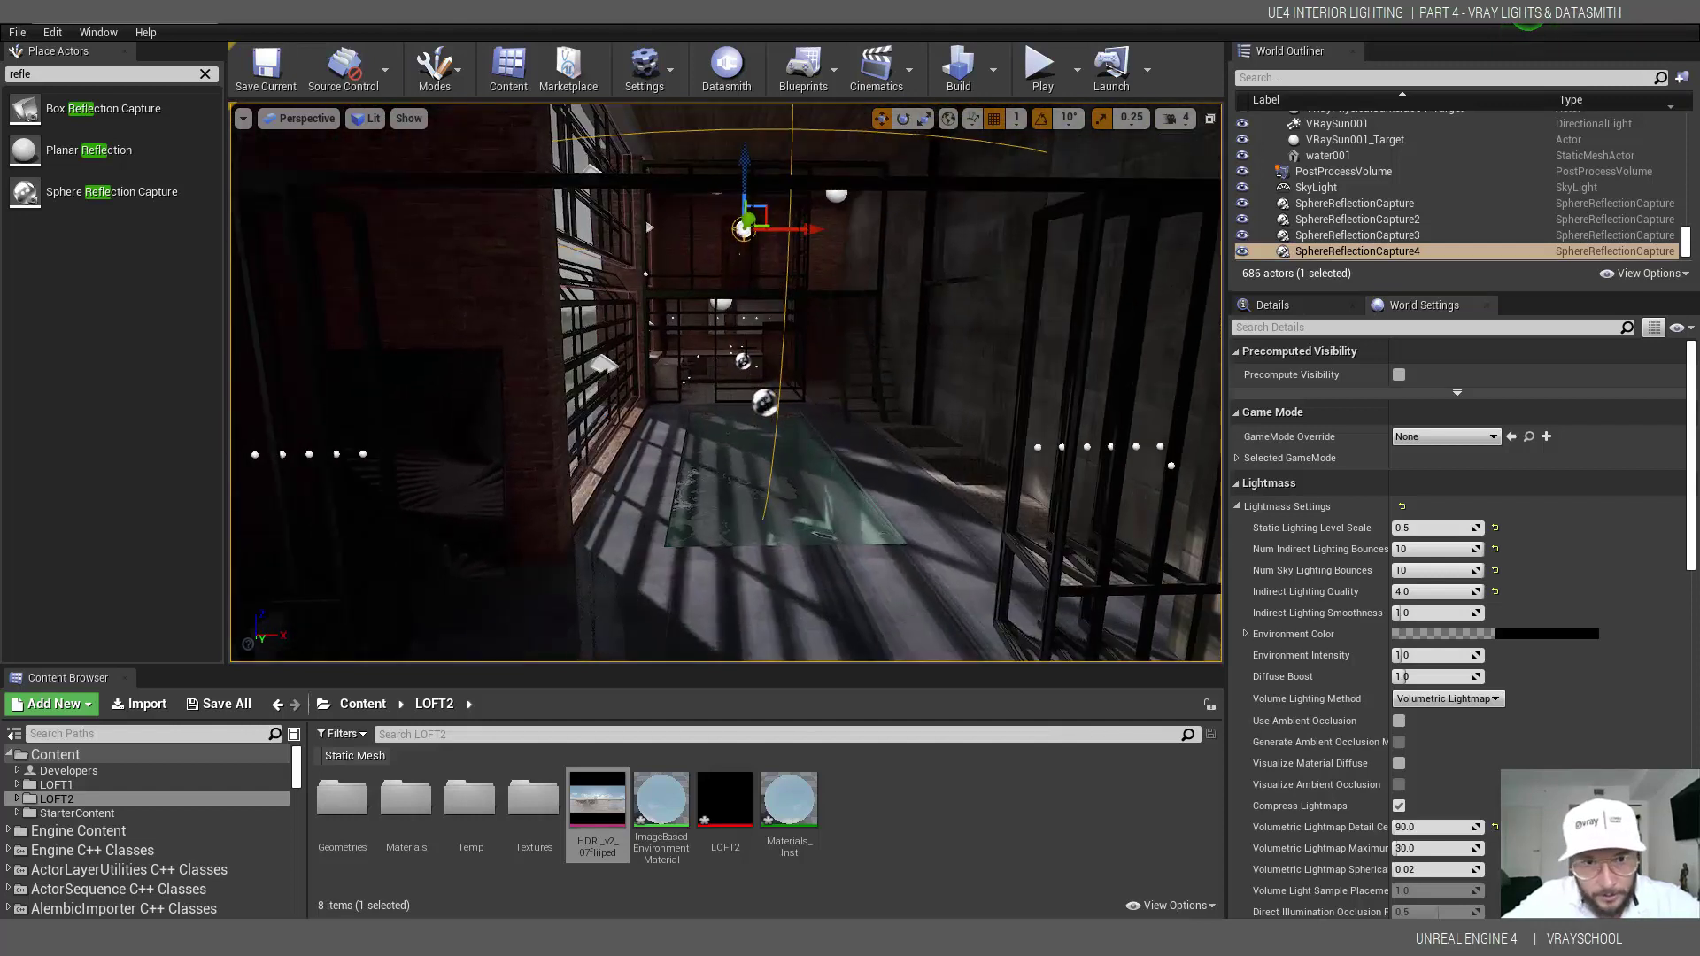
{"action": "mouse_move", "coordinate": [760, 372]}
{"action": "right_mouse_down"}
{"action": "mouse_move", "coordinate": [797, 381]}
{"action": "mouse_move", "coordinate": [775, 390]}
{"action": "mouse_move", "coordinate": [760, 371]}
{"action": "right_mouse_up"}
{"action": "right_click_drag", "start_coordinate": [472, 195], "coordinate": [472, 195]}
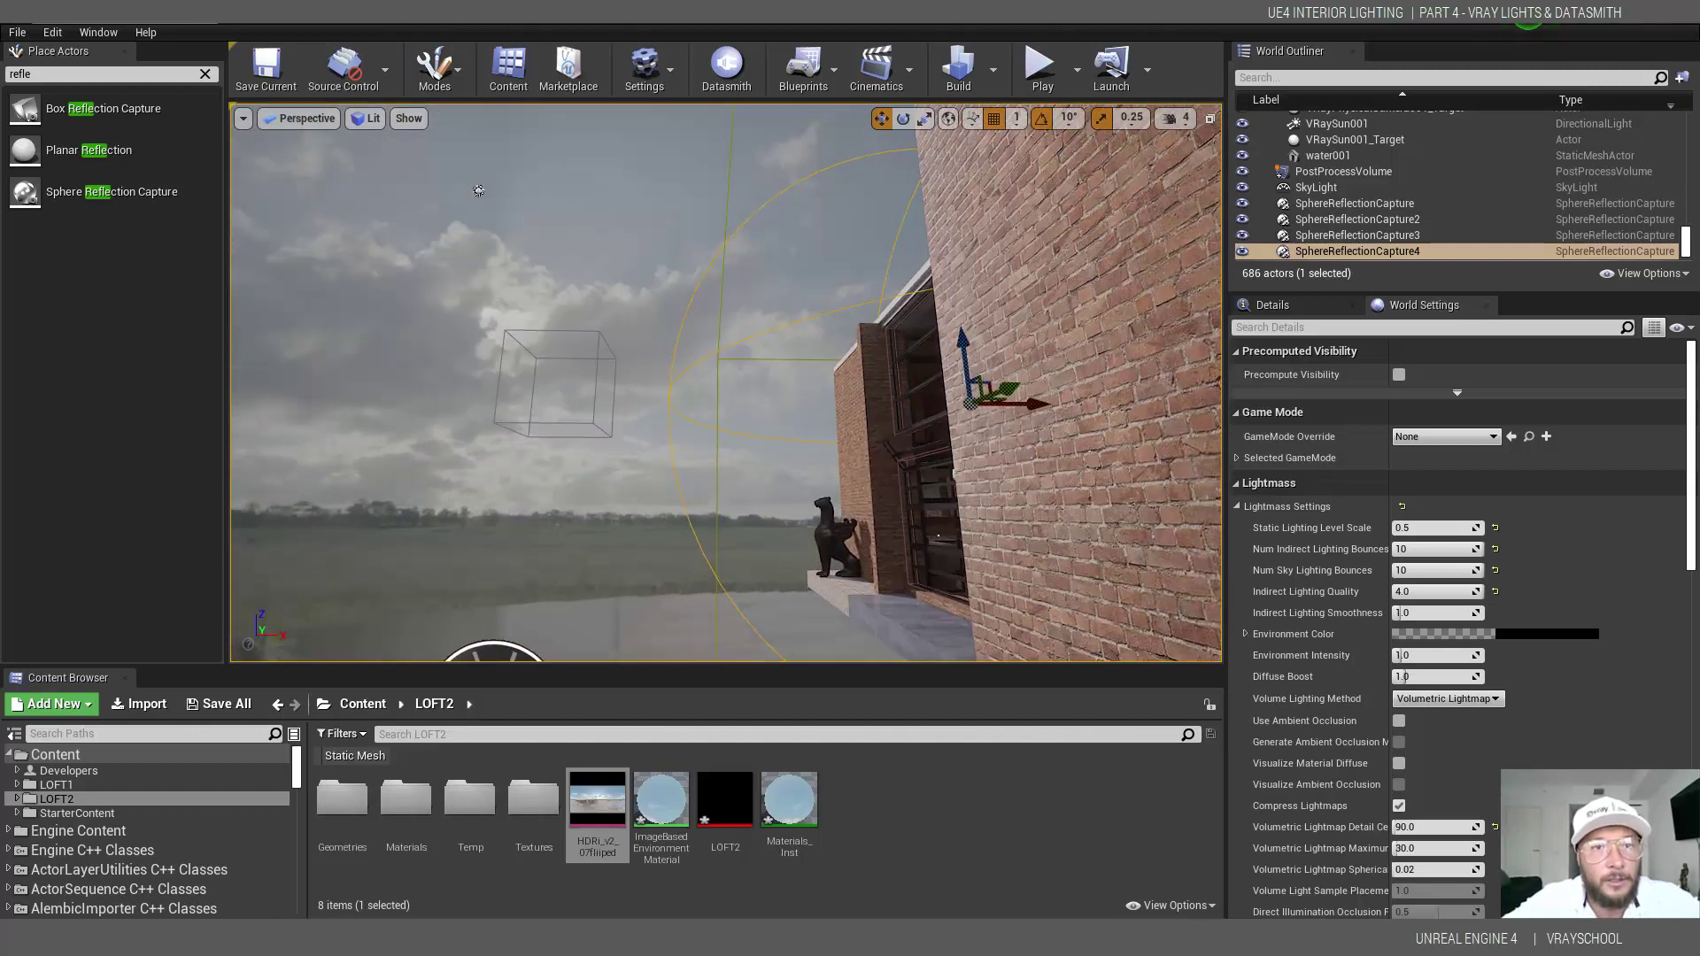
{"action": "left_click", "coordinate": [478, 190]}
{"action": "left_click", "coordinate": [1302, 307]}
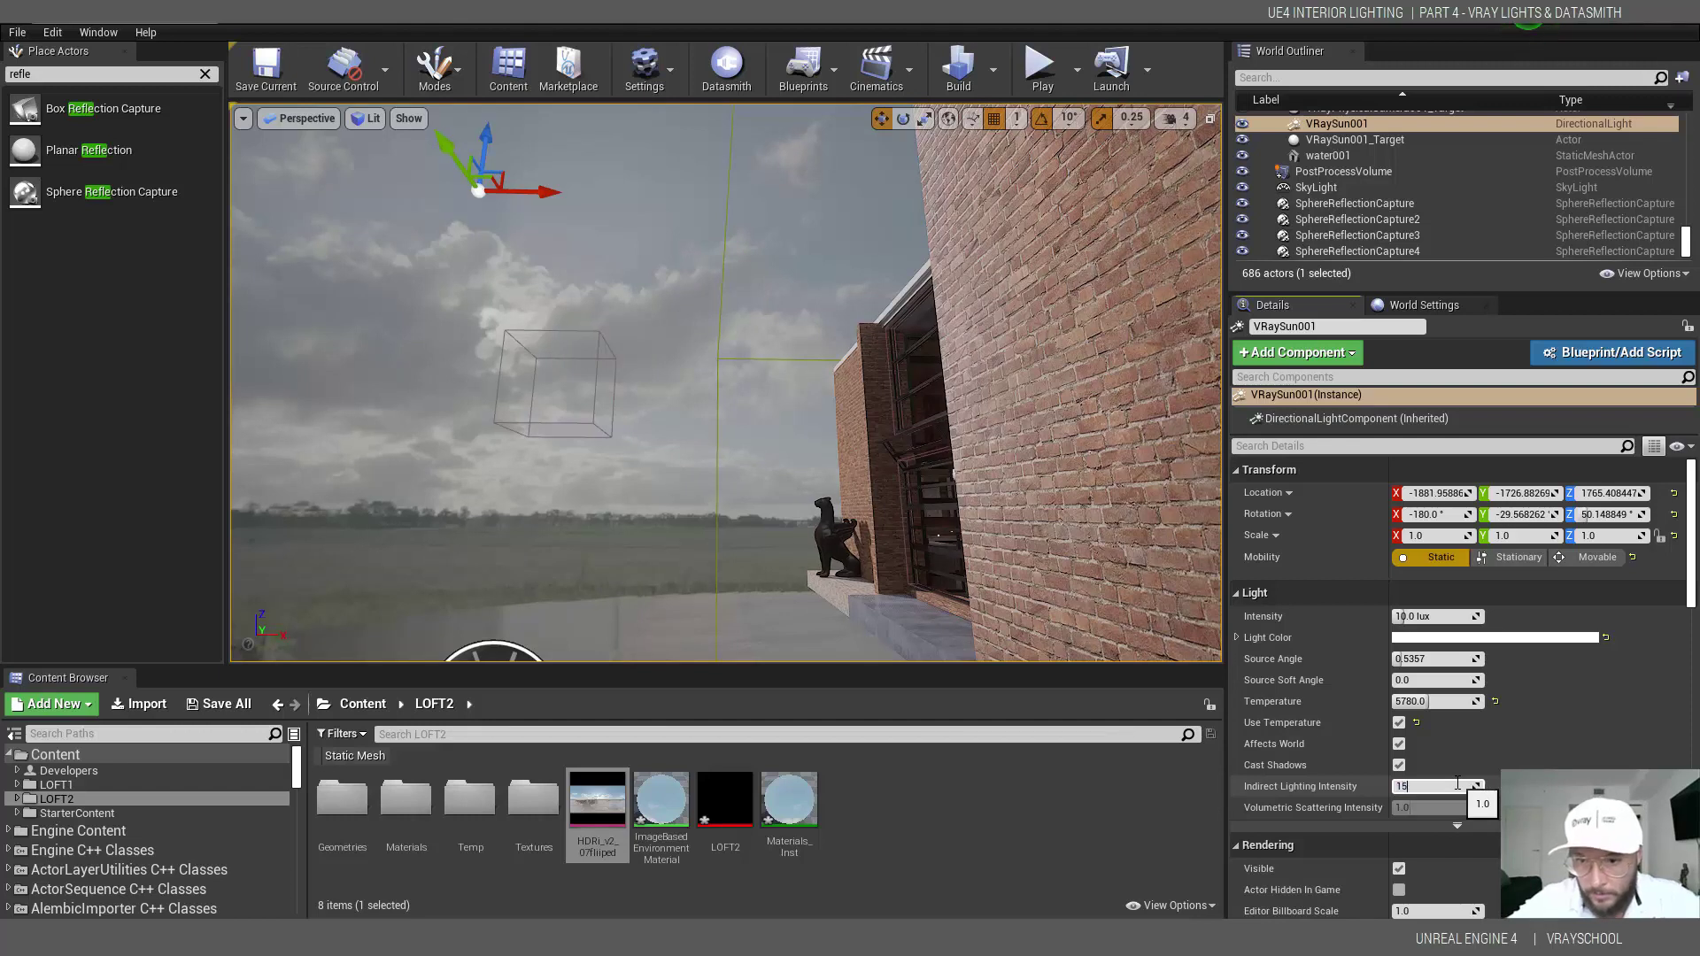
{"action": "key", "text": "Return"}
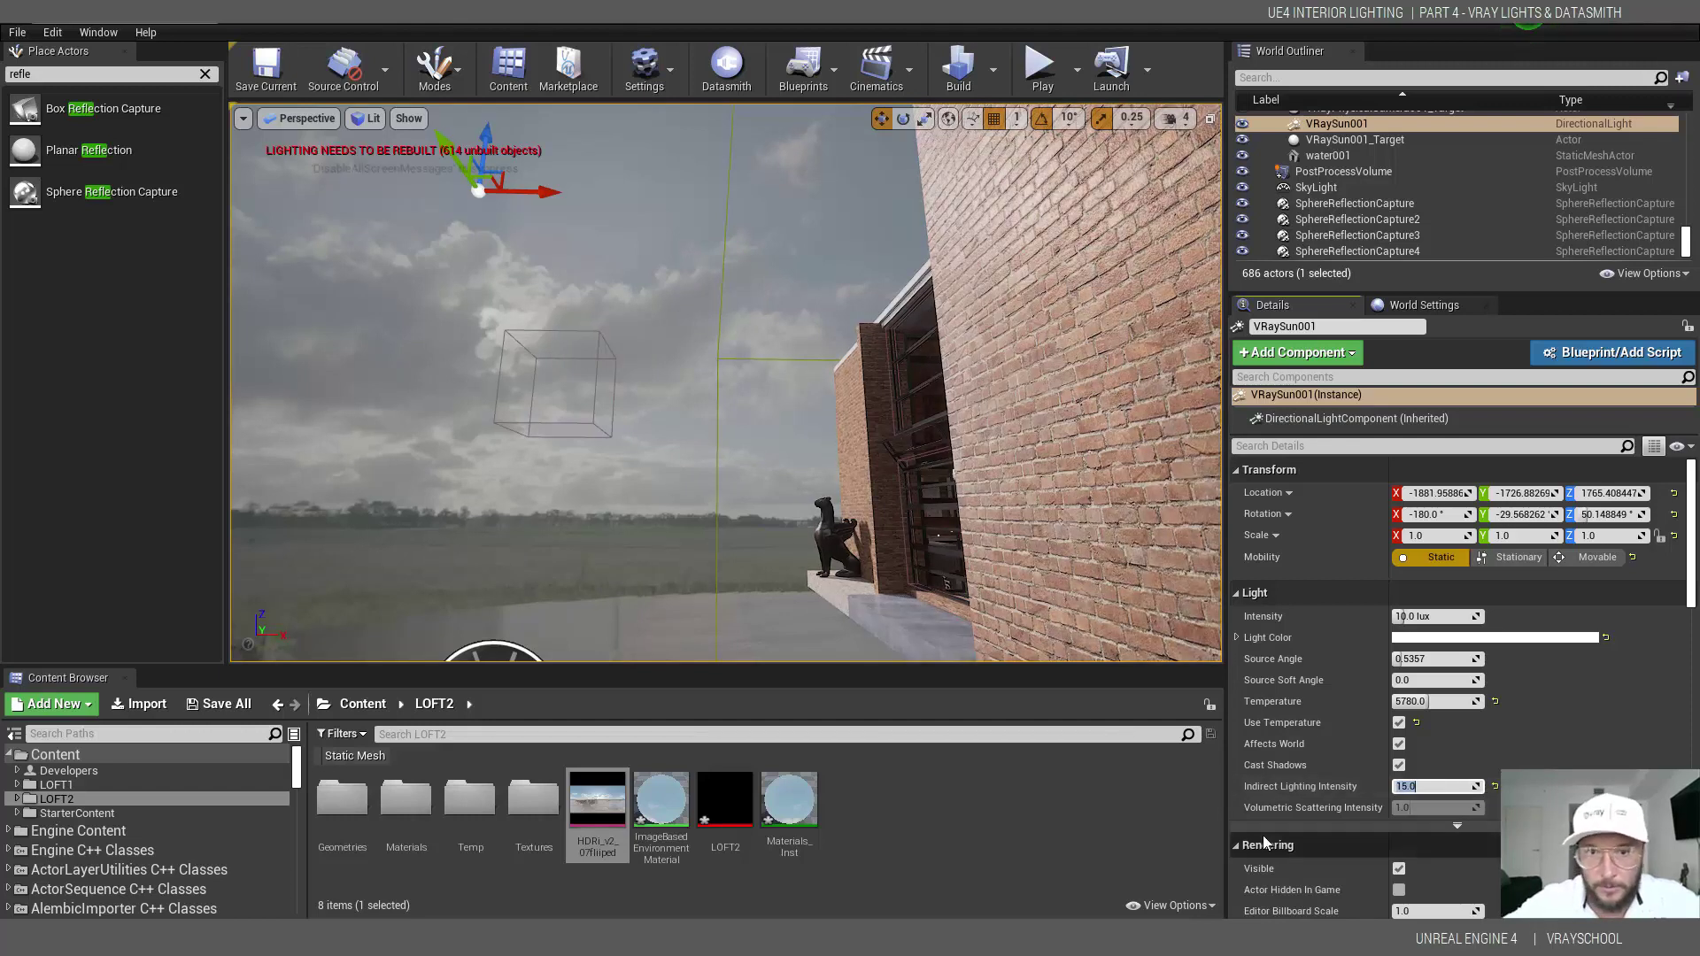
- Set the SkyLight's Cubemap Resolution to 512
{"action": "middle_click_drag", "start_coordinate": [842, 459], "coordinate": [826, 647]}
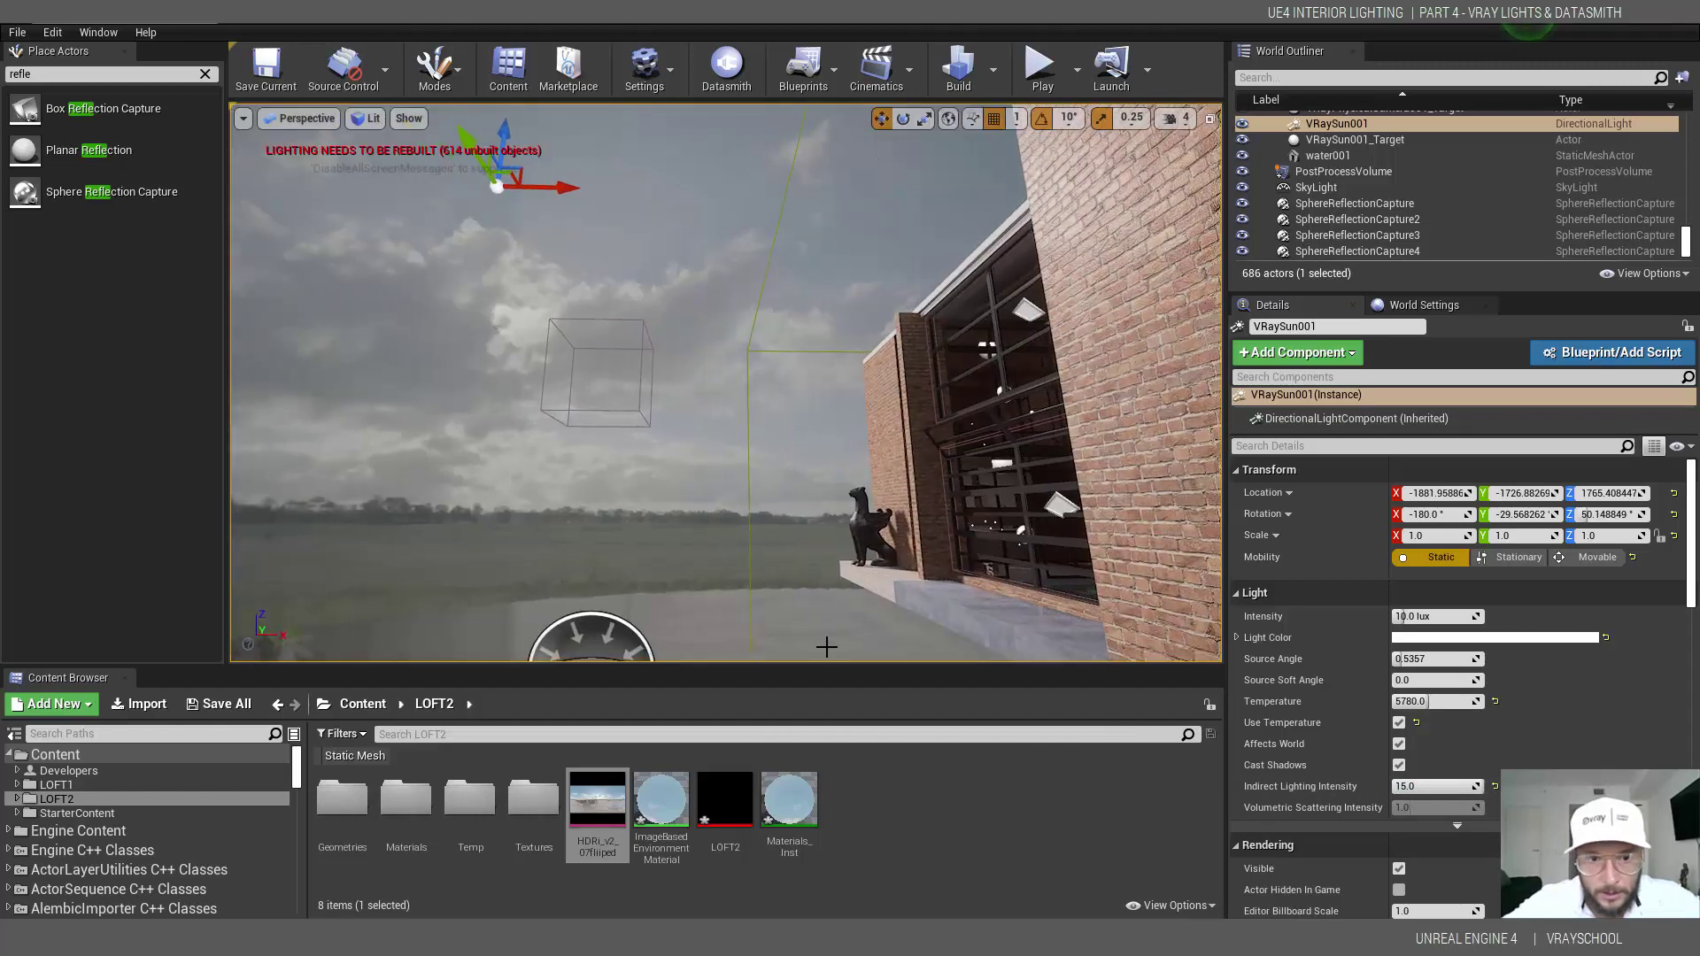
{"action": "left_click", "coordinate": [585, 613]}
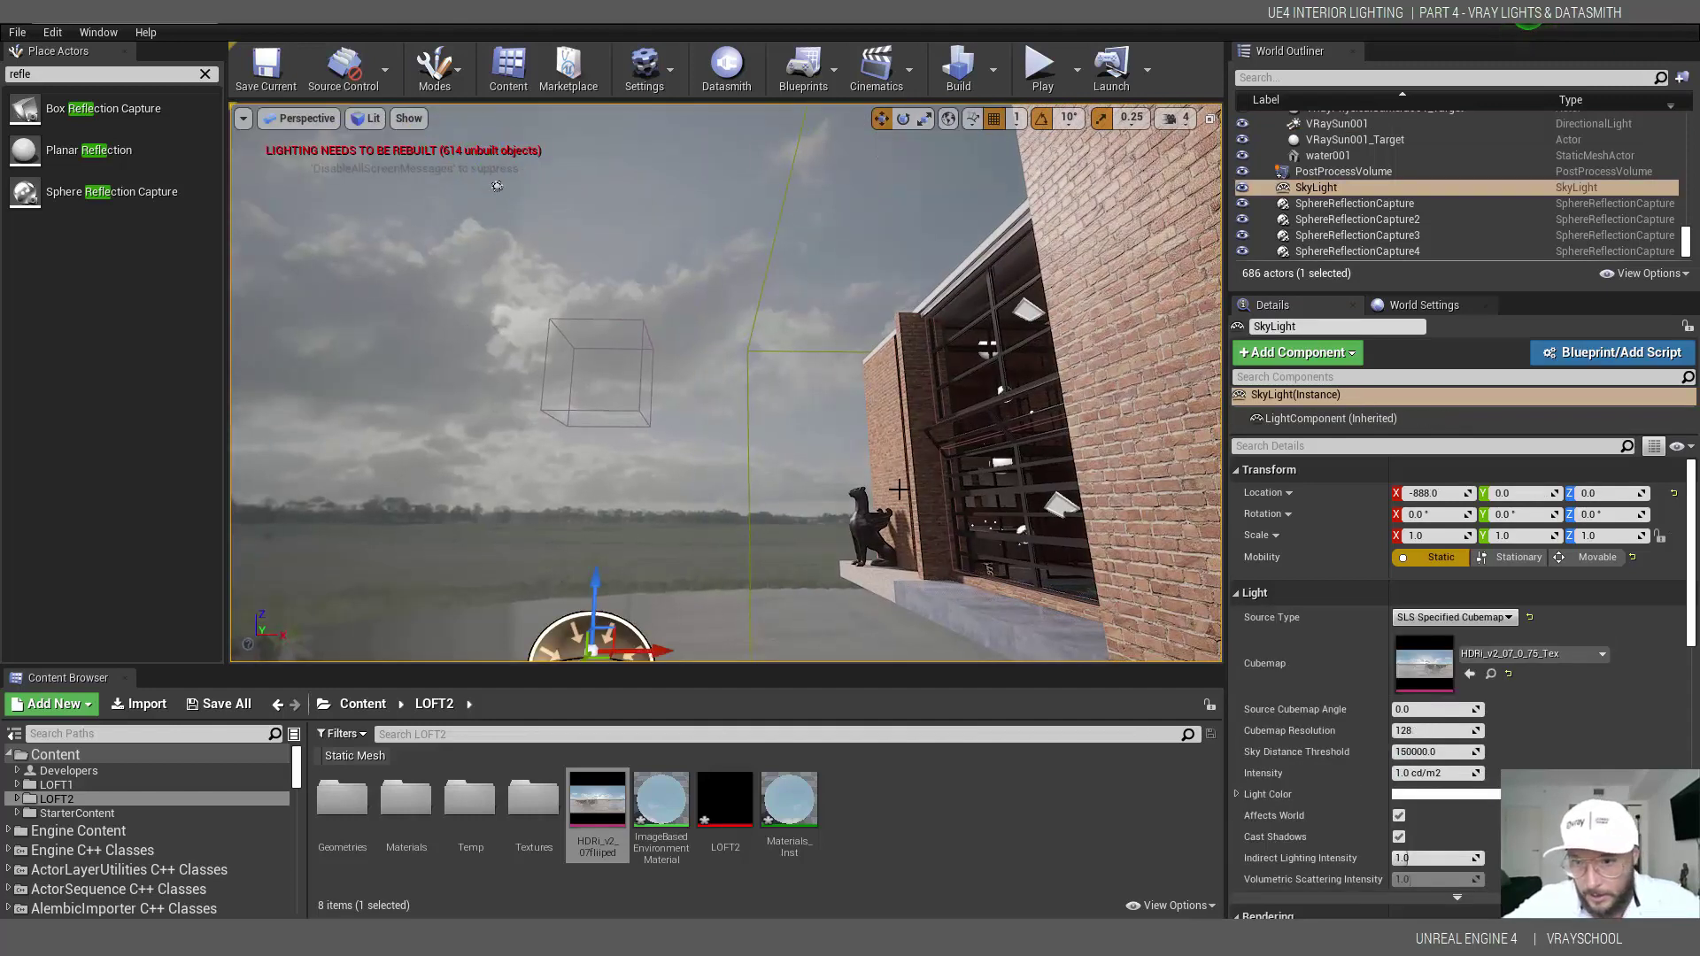
{"action": "left_click", "coordinate": [1418, 733]}
{"action": "type", "text": "512"}
{"action": "key", "text": "Return"}
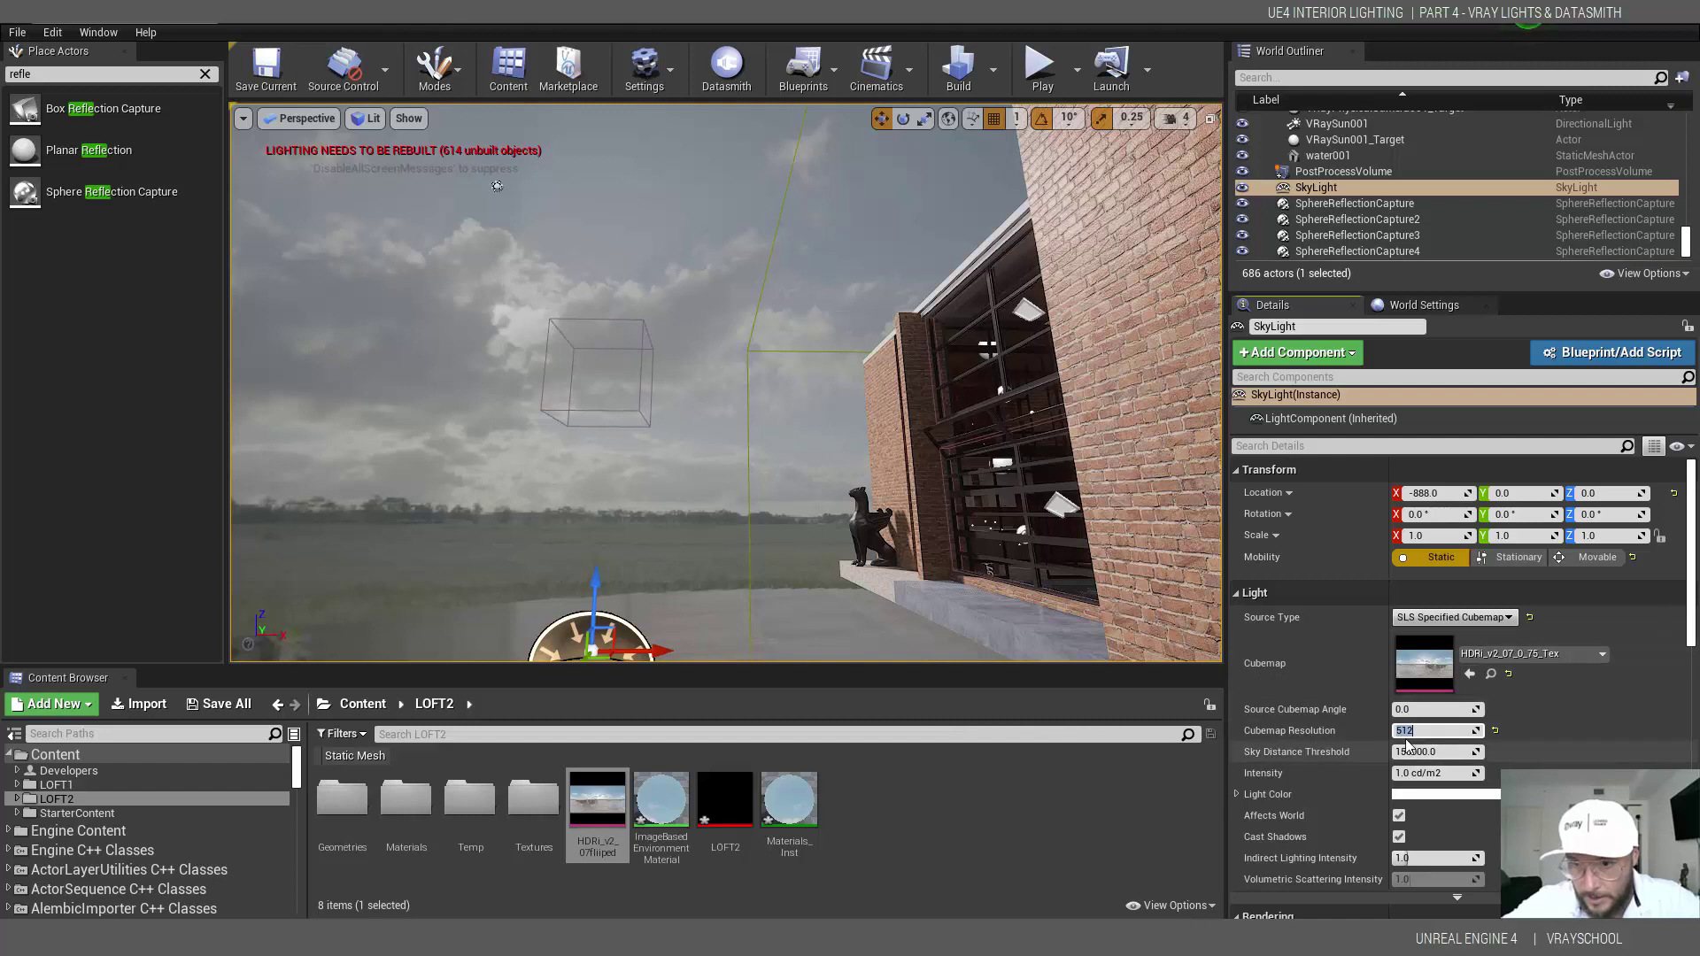
- Set the SkyLight's Indirect Lighting Intensity to 3
{"action": "left_click_drag", "start_coordinate": [1692, 605], "coordinate": [1691, 636]}
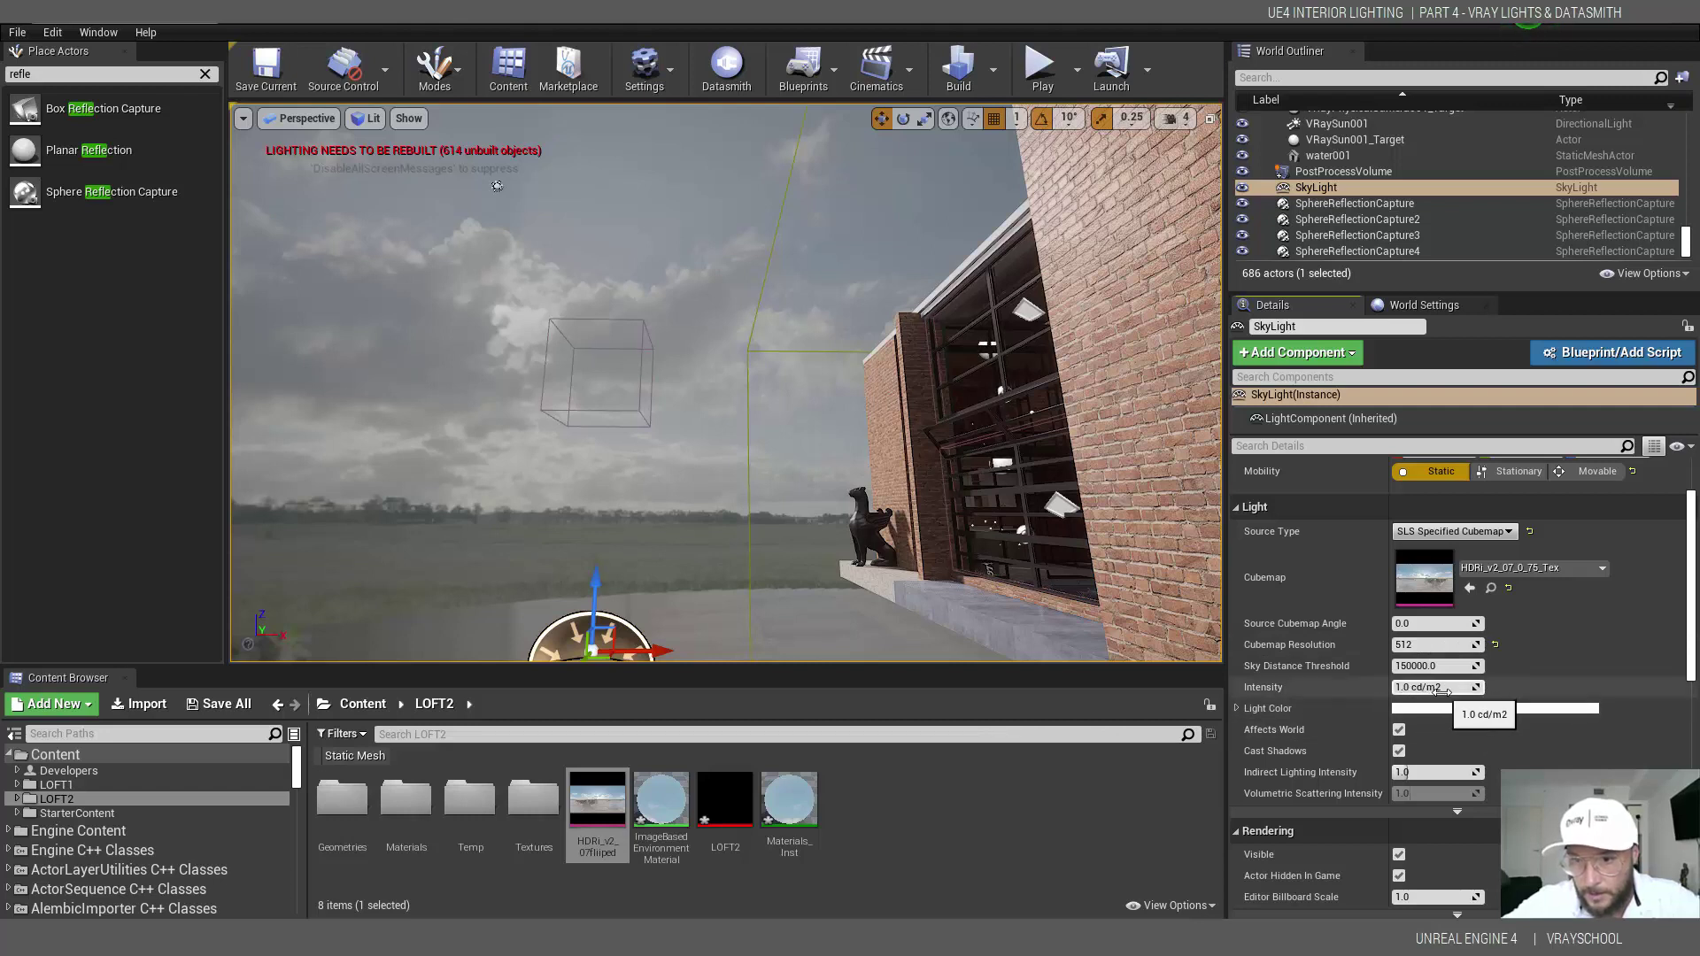
{"action": "left_click", "coordinate": [1405, 773]}
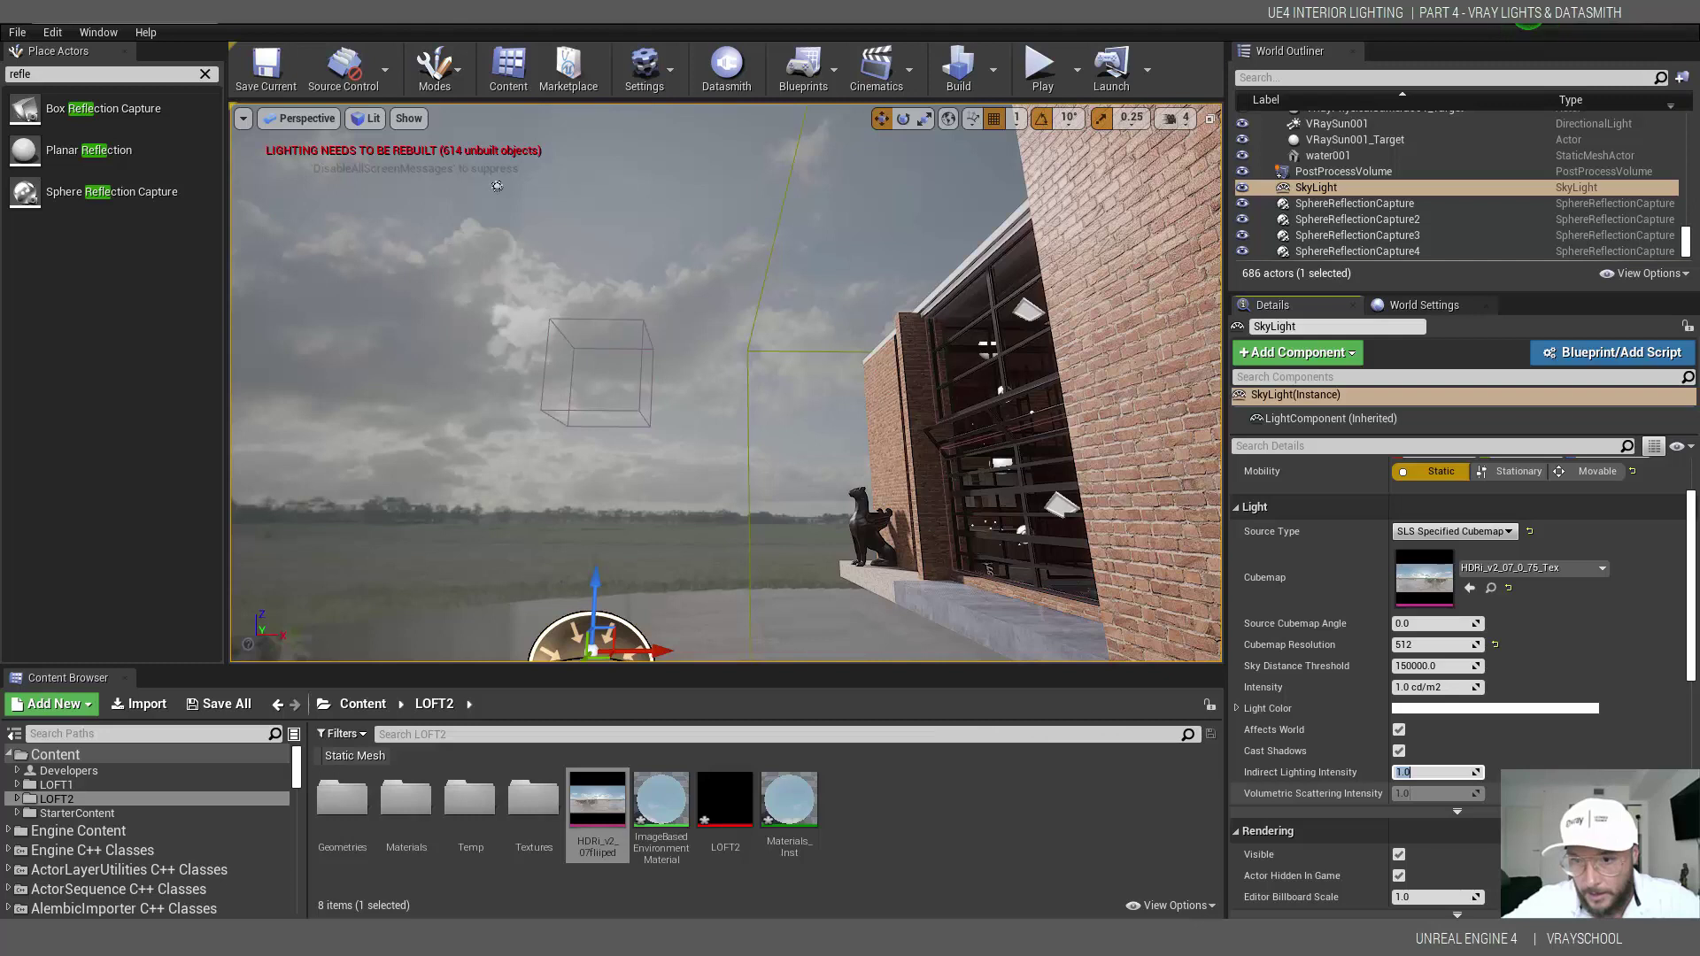
{"action": "type", "text": "3"}
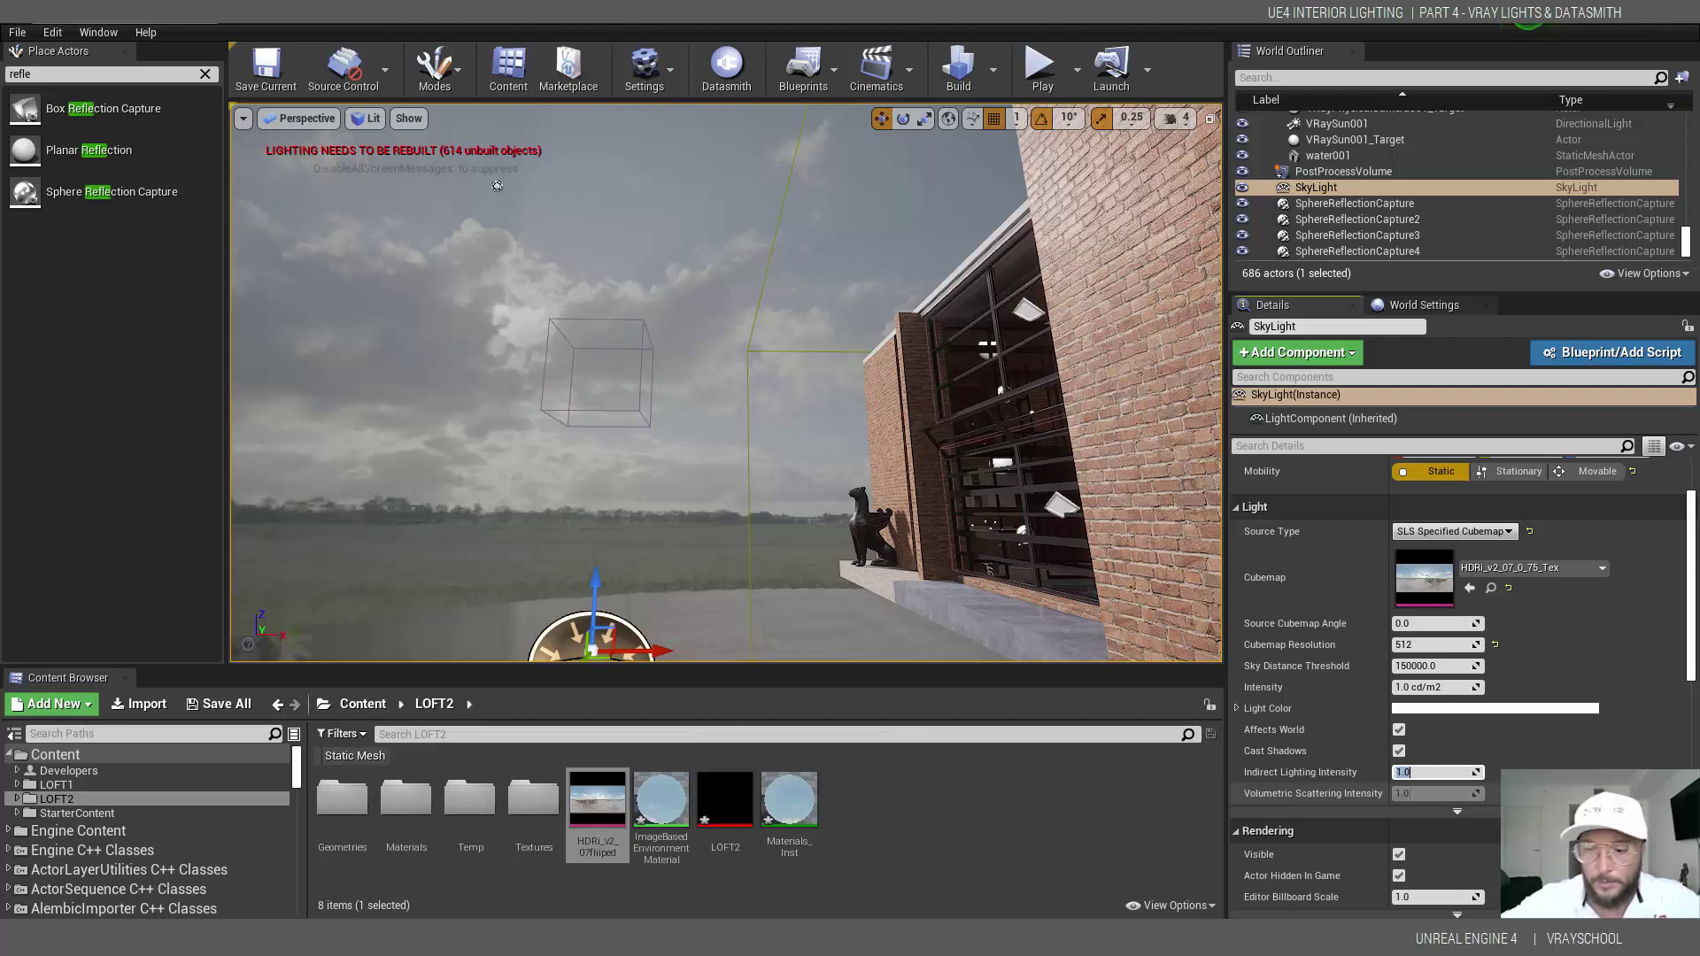
- Return the view to the loft interior facing the pool and build only the lighting
{"action": "middle_click_drag", "start_coordinate": [878, 369], "coordinate": [983, 398]}
{"action": "middle_click_drag", "start_coordinate": [649, 372], "coordinate": [770, 399]}
{"action": "mouse_move", "coordinate": [770, 398]}
{"action": "right_mouse_down"}
{"action": "mouse_move", "coordinate": [760, 450]}
{"action": "mouse_move", "coordinate": [783, 427]}
{"action": "right_mouse_up"}
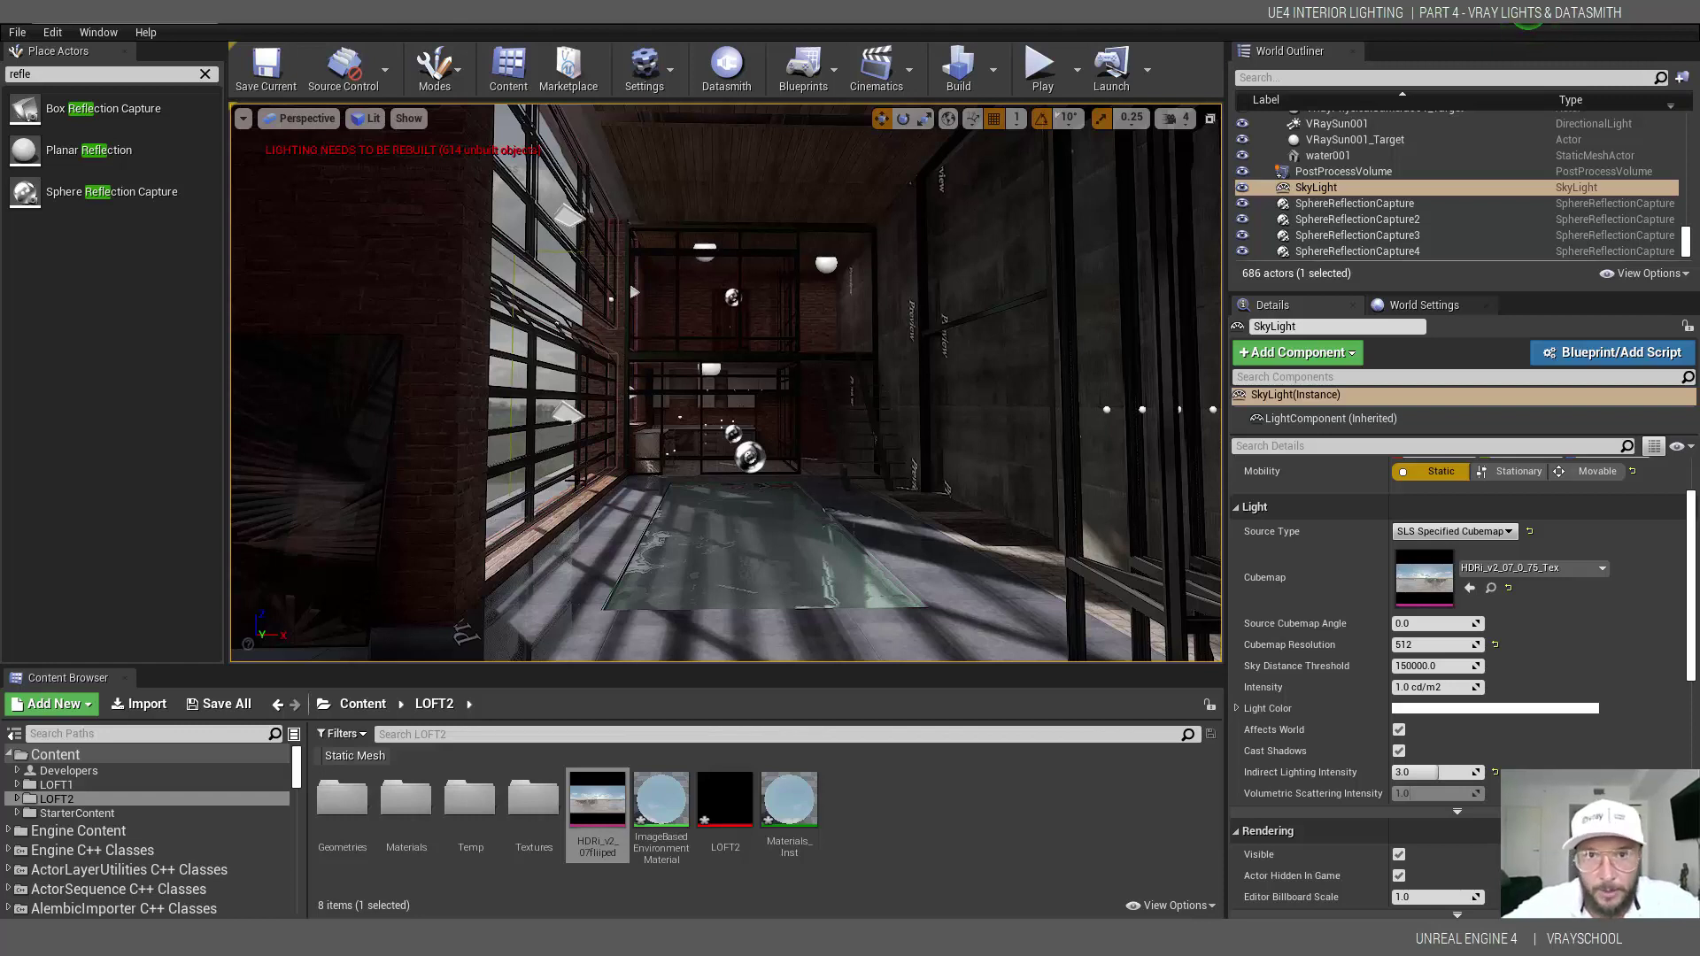
{"action": "left_click", "coordinate": [993, 71]}
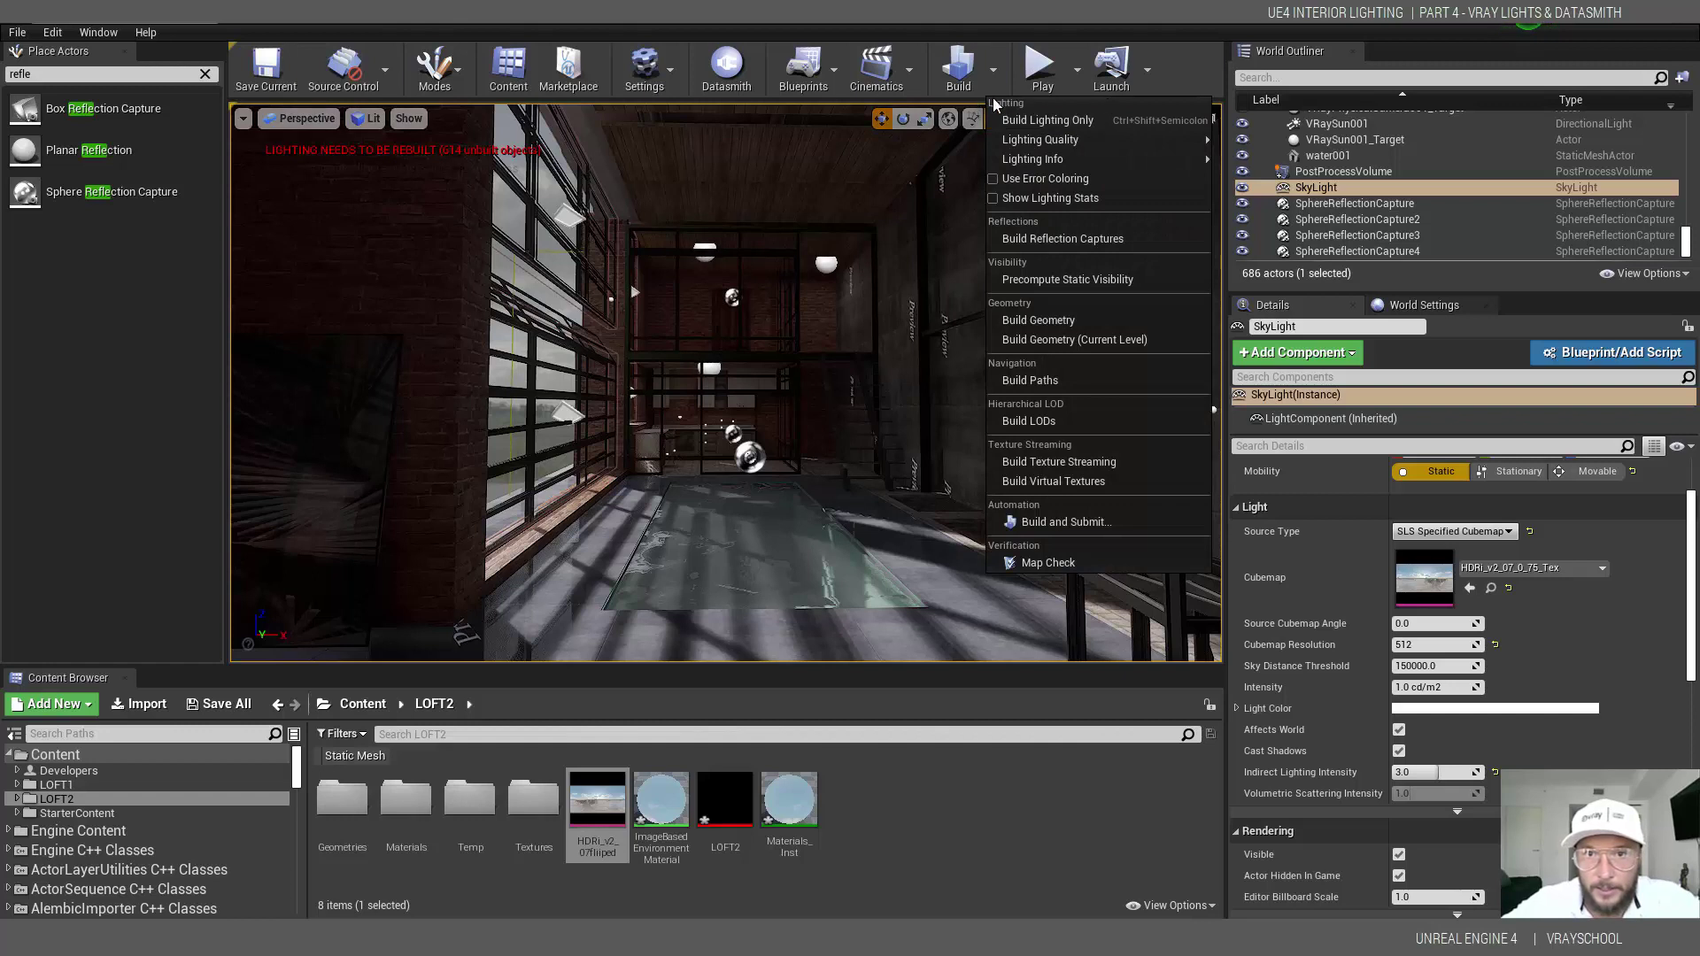
{"action": "left_click", "coordinate": [1074, 121]}
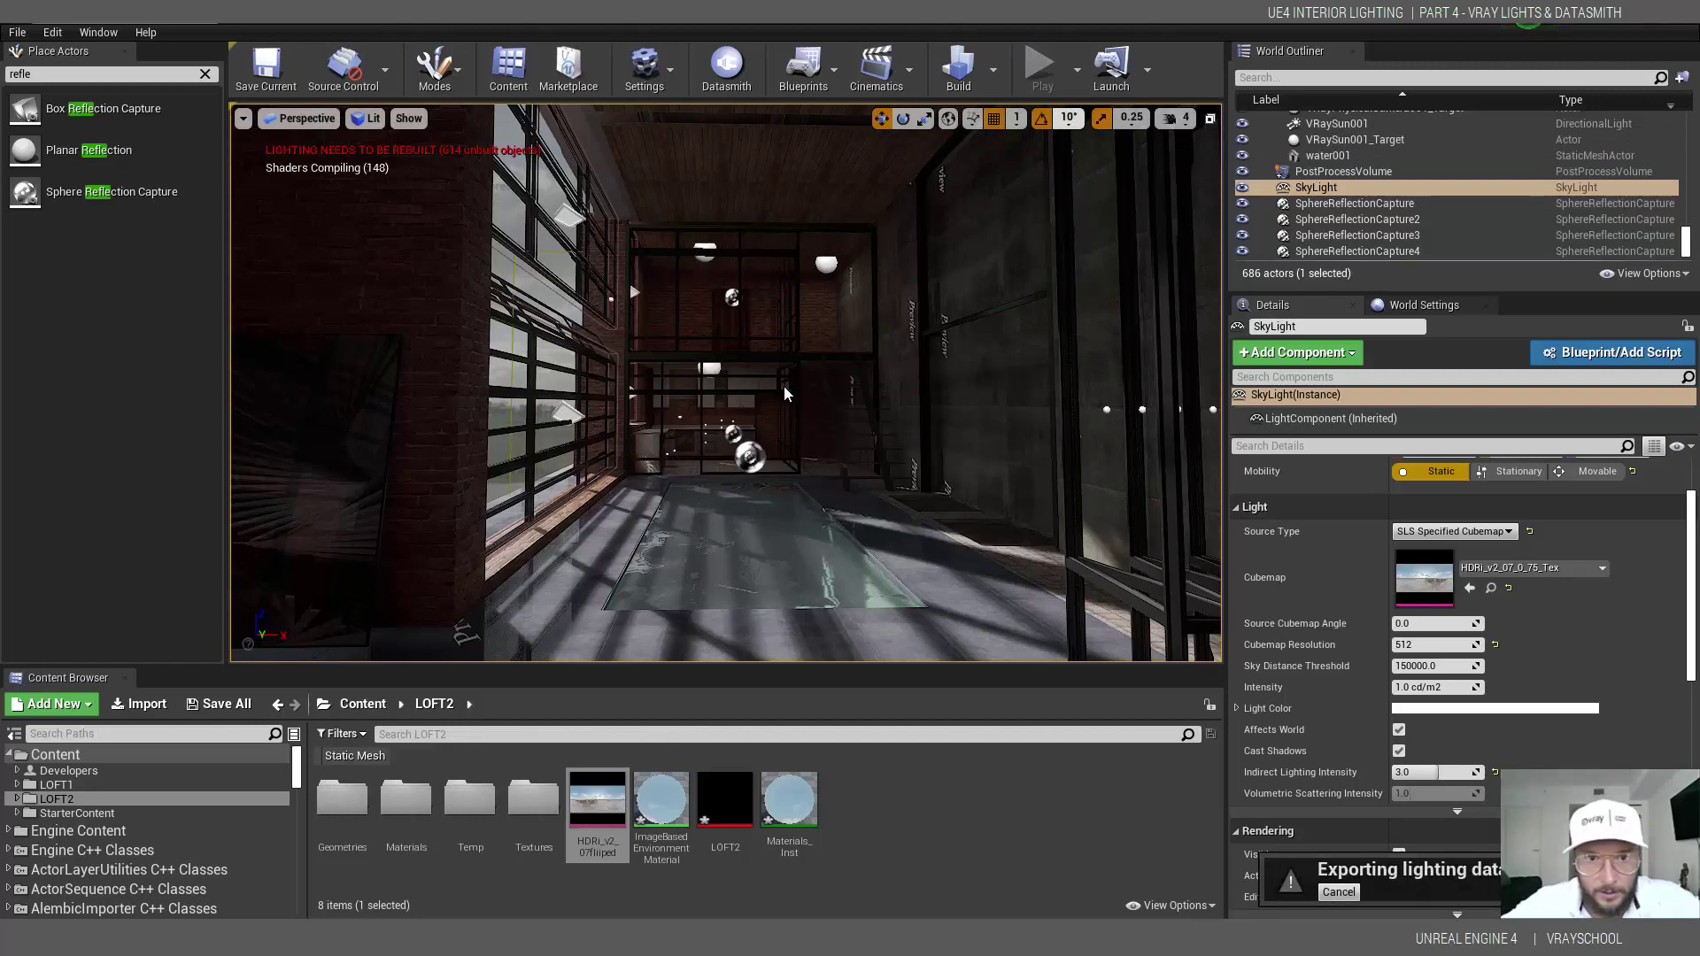
- Examine the baked lighting from the pool back to the sofa area, with editor icons temporarily hidden in game view
{"action": "right_click", "coordinate": [1085, 453]}
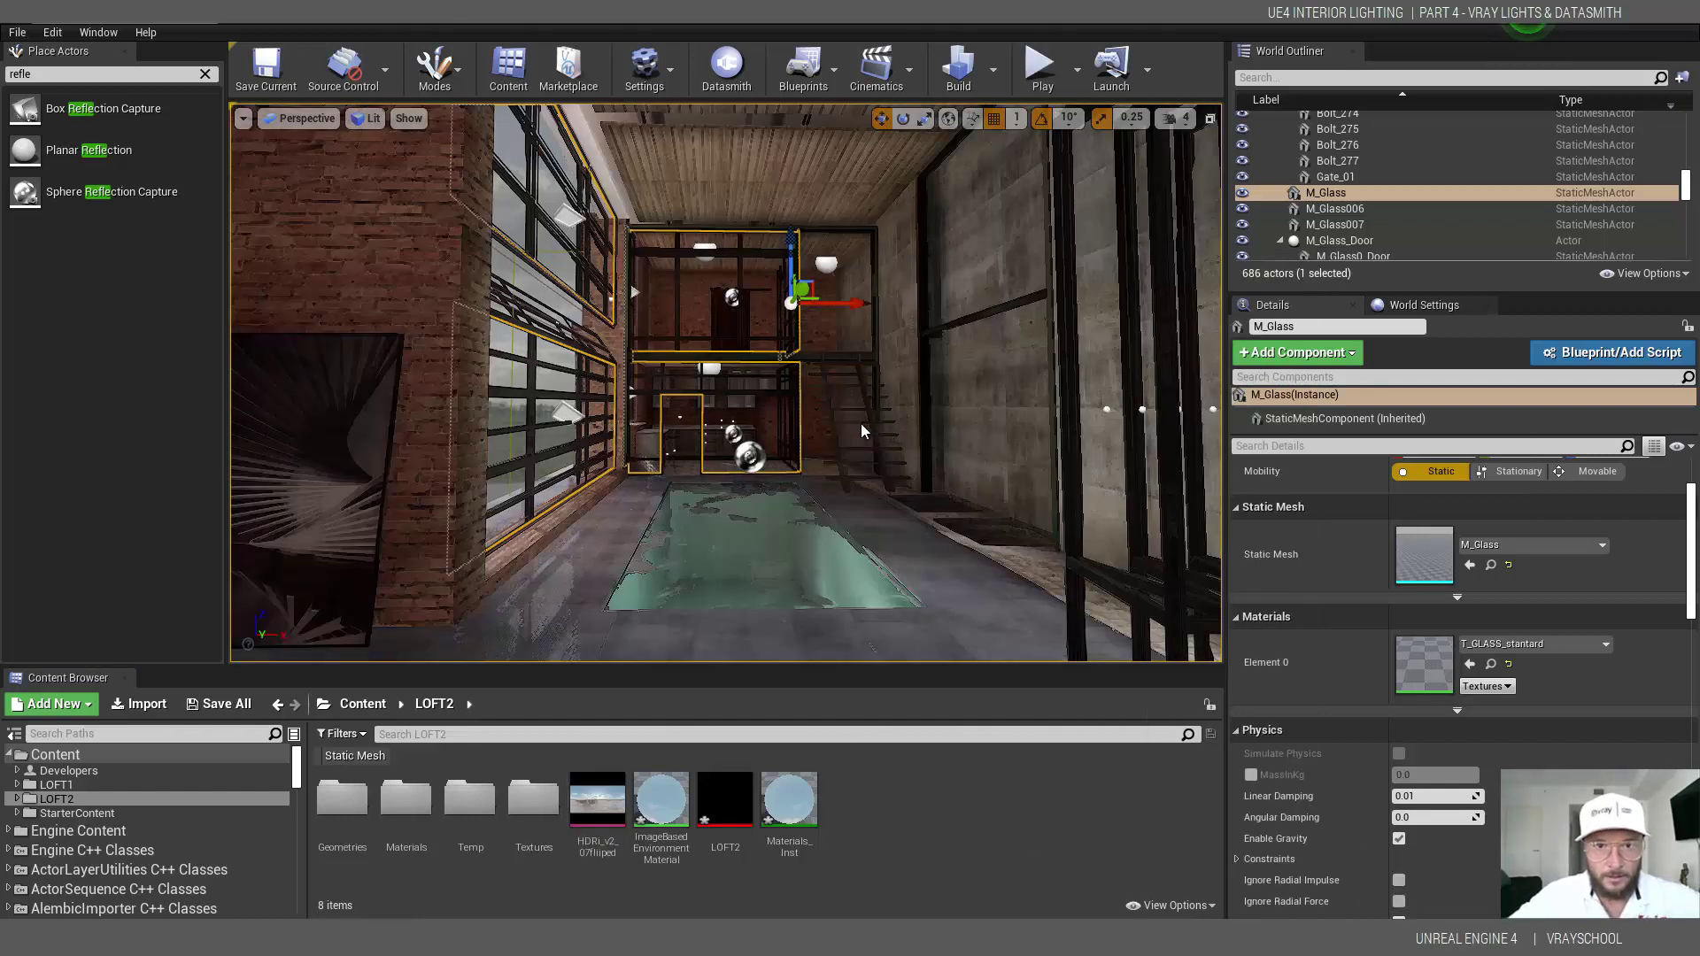
{"action": "scroll", "coordinate": [889, 416], "scroll_direction": "down", "scroll_amount": 4}
{"action": "scroll", "coordinate": [885, 416], "scroll_direction": "up", "scroll_amount": 1}
{"action": "mouse_move", "coordinate": [885, 416]}
{"action": "left_mouse_down", "text": "alt"}
{"action": "mouse_move", "coordinate": [872, 420]}
{"action": "mouse_move", "coordinate": [903, 411]}
{"action": "left_mouse_up", "text": "alt"}
{"action": "right_click_drag", "start_coordinate": [864, 514], "coordinate": [802, 514], "text": "alt"}
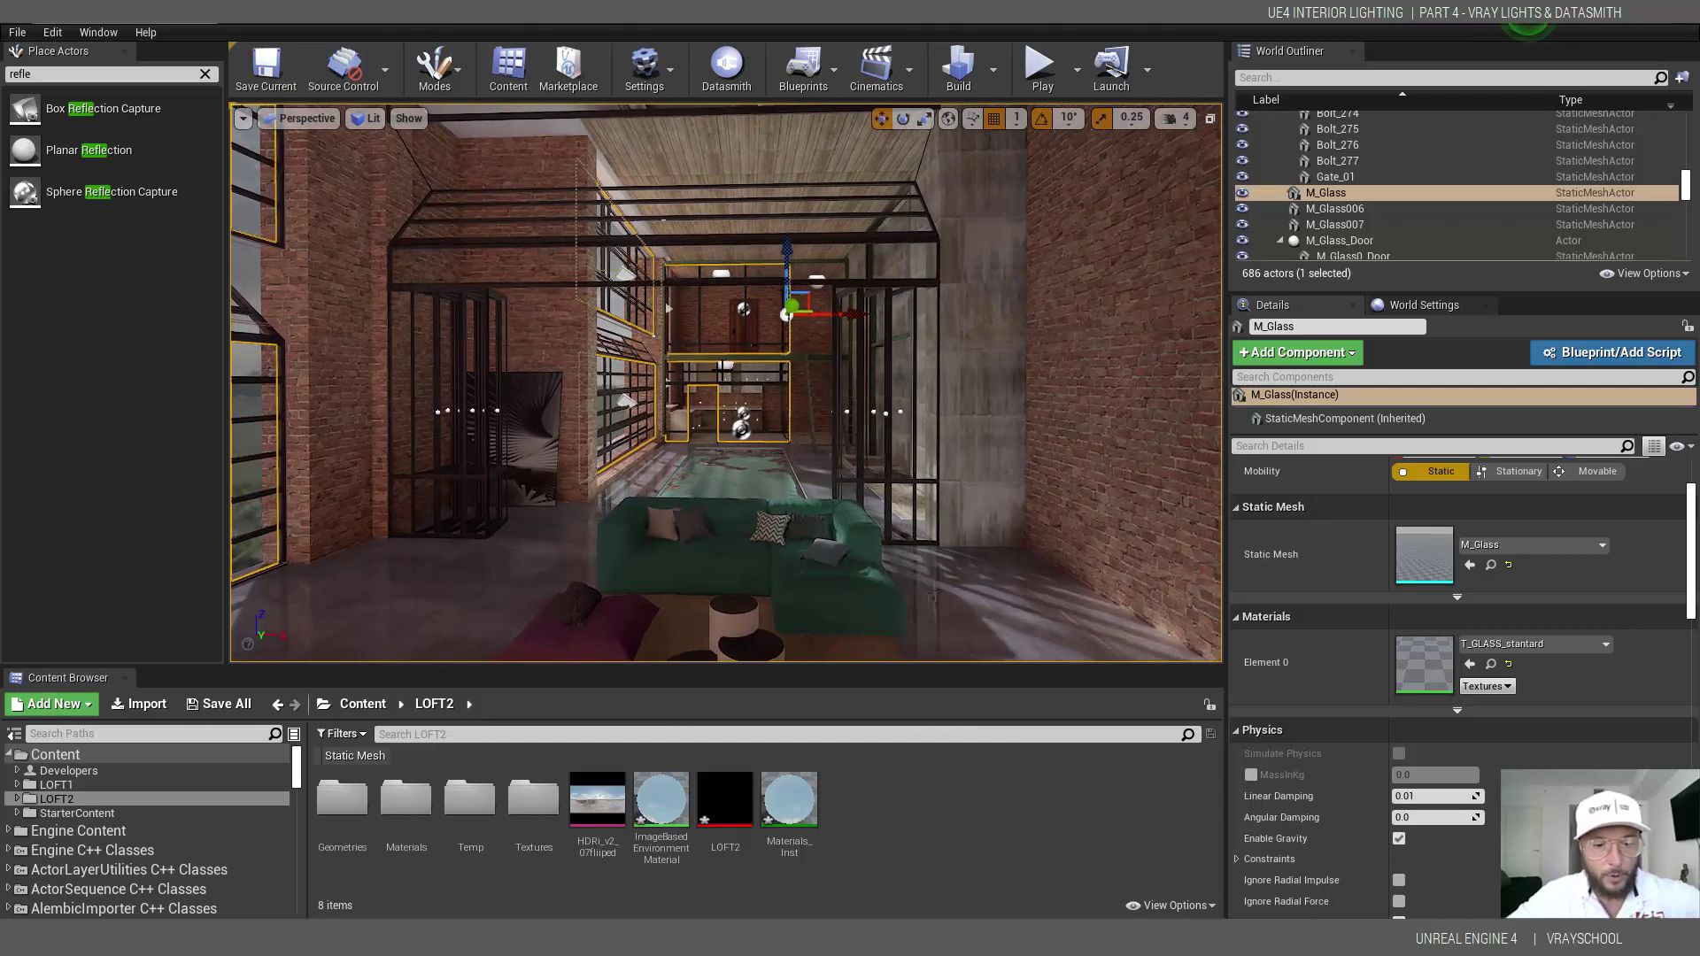
{"action": "key", "text": "g"}
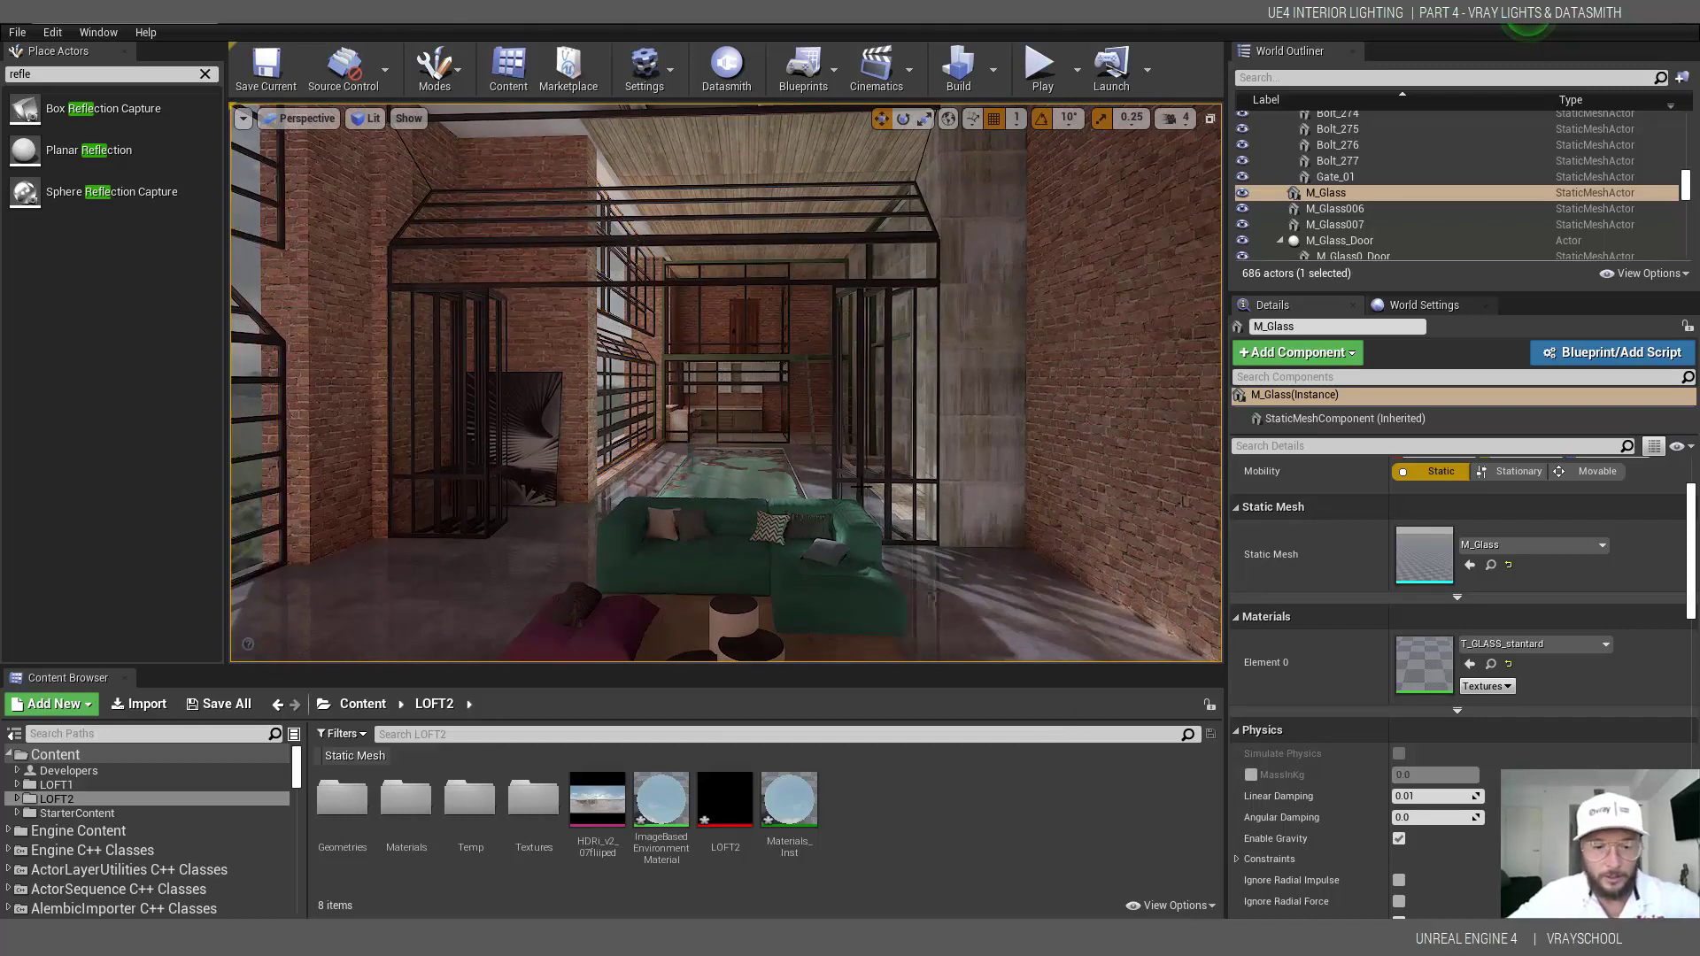
{"action": "left_click_drag", "start_coordinate": [765, 451], "coordinate": [731, 455], "text": "alt"}
{"action": "scroll", "coordinate": [770, 457], "scroll_direction": "up", "scroll_amount": 3}
{"action": "scroll", "coordinate": [765, 452], "scroll_direction": "down", "scroll_amount": 4}
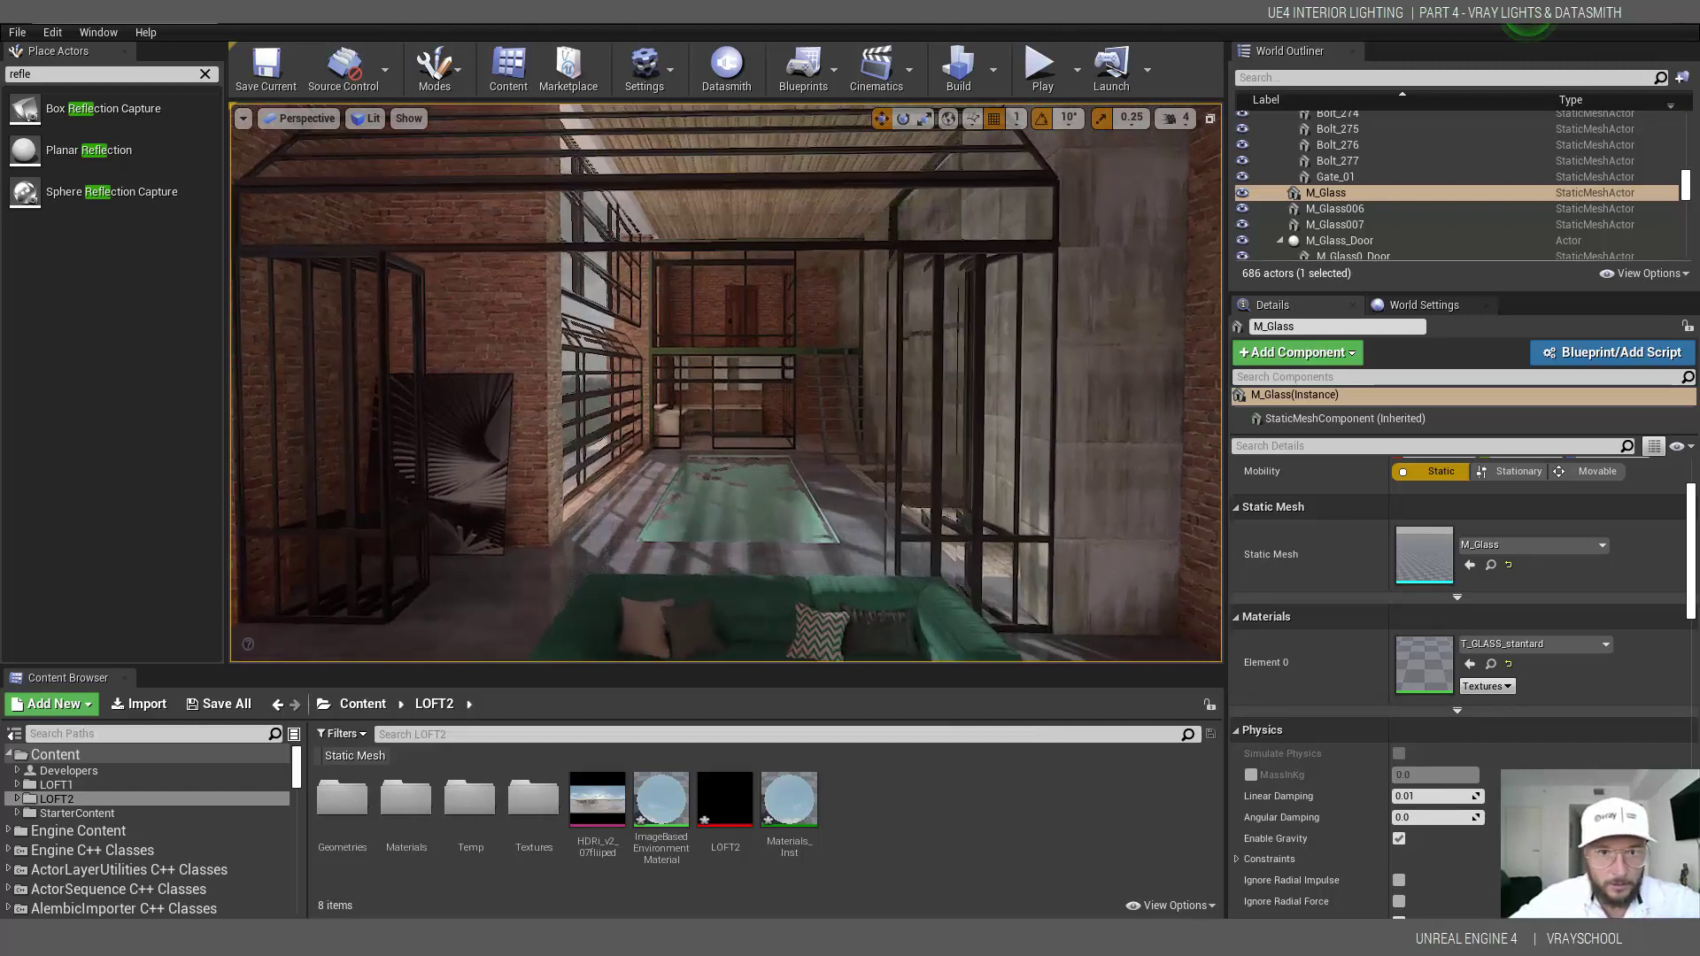
{"action": "key", "text": "g"}
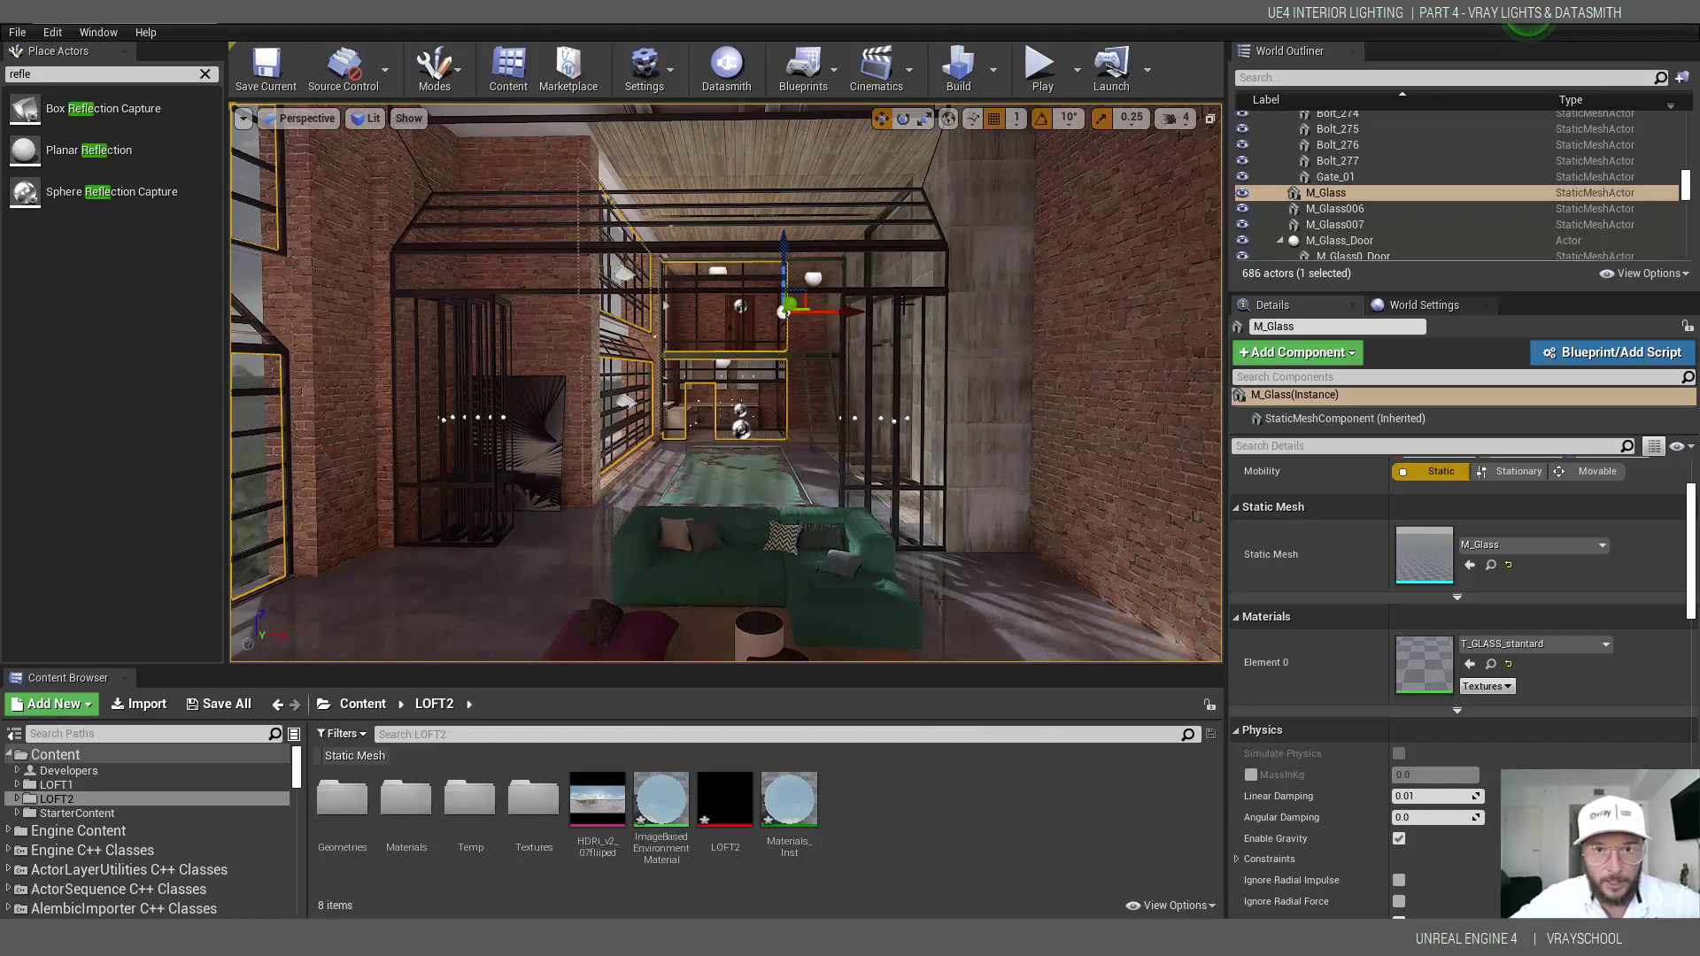
- Play the level in the viewport, move through it, stop the session and close the extra window
{"action": "left_click", "coordinate": [1038, 66]}
{"action": "left_click", "coordinate": [1081, 161]}
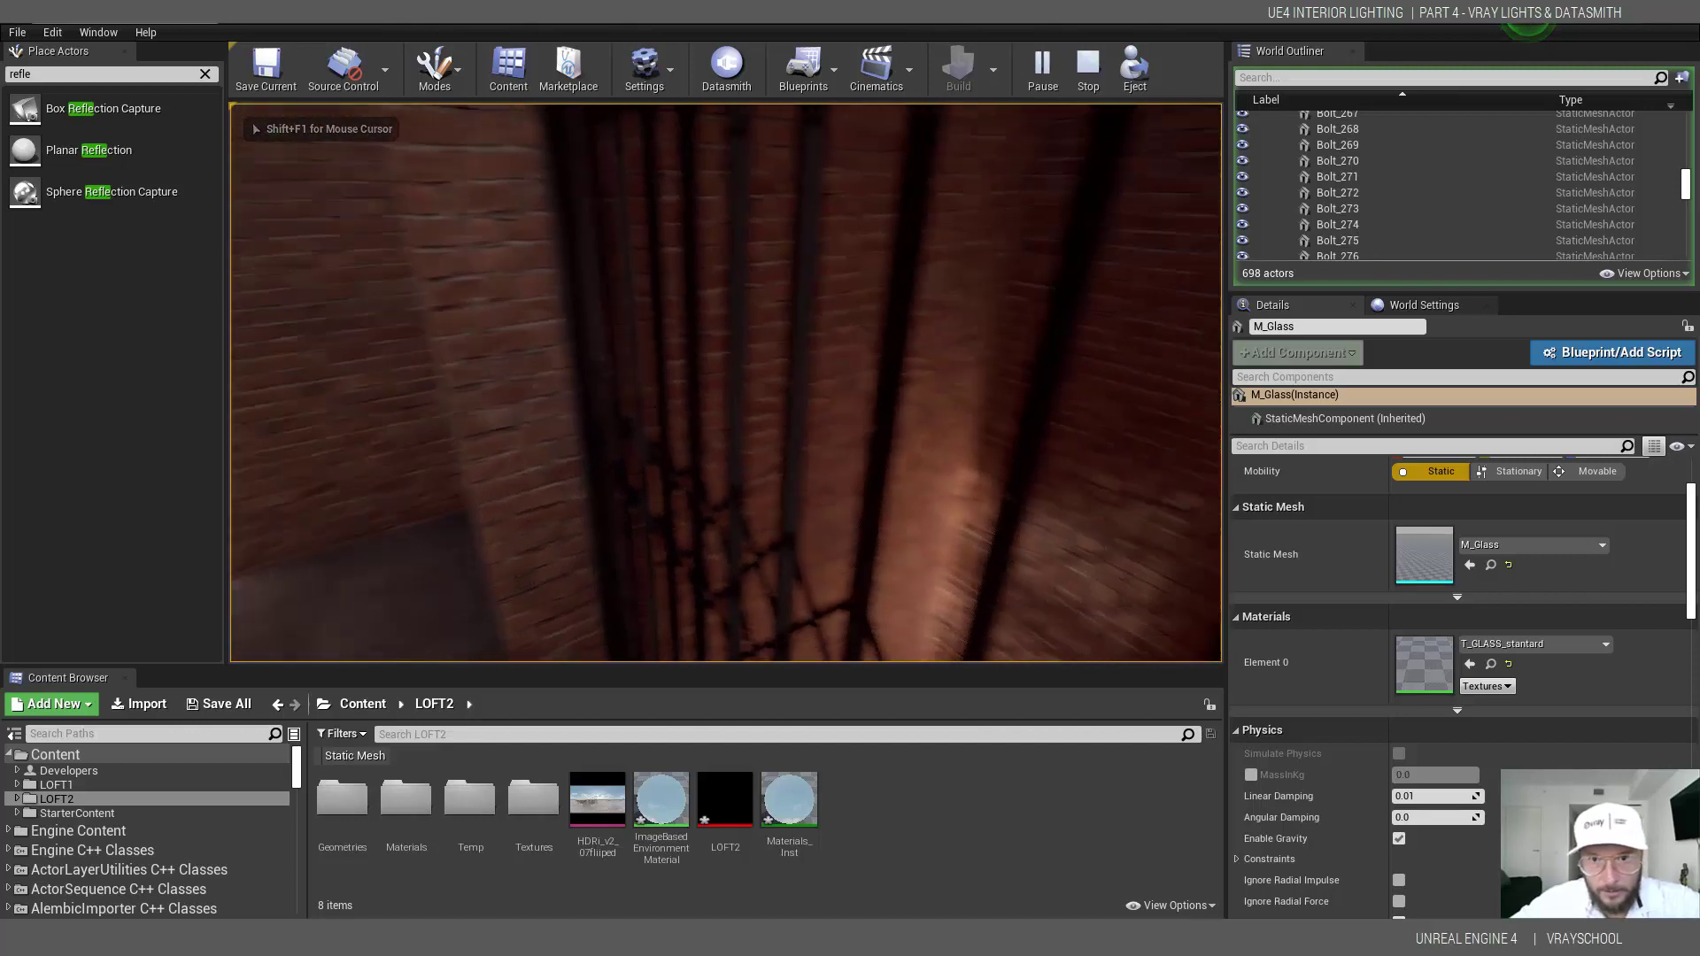
{"action": "key", "text": "s"}
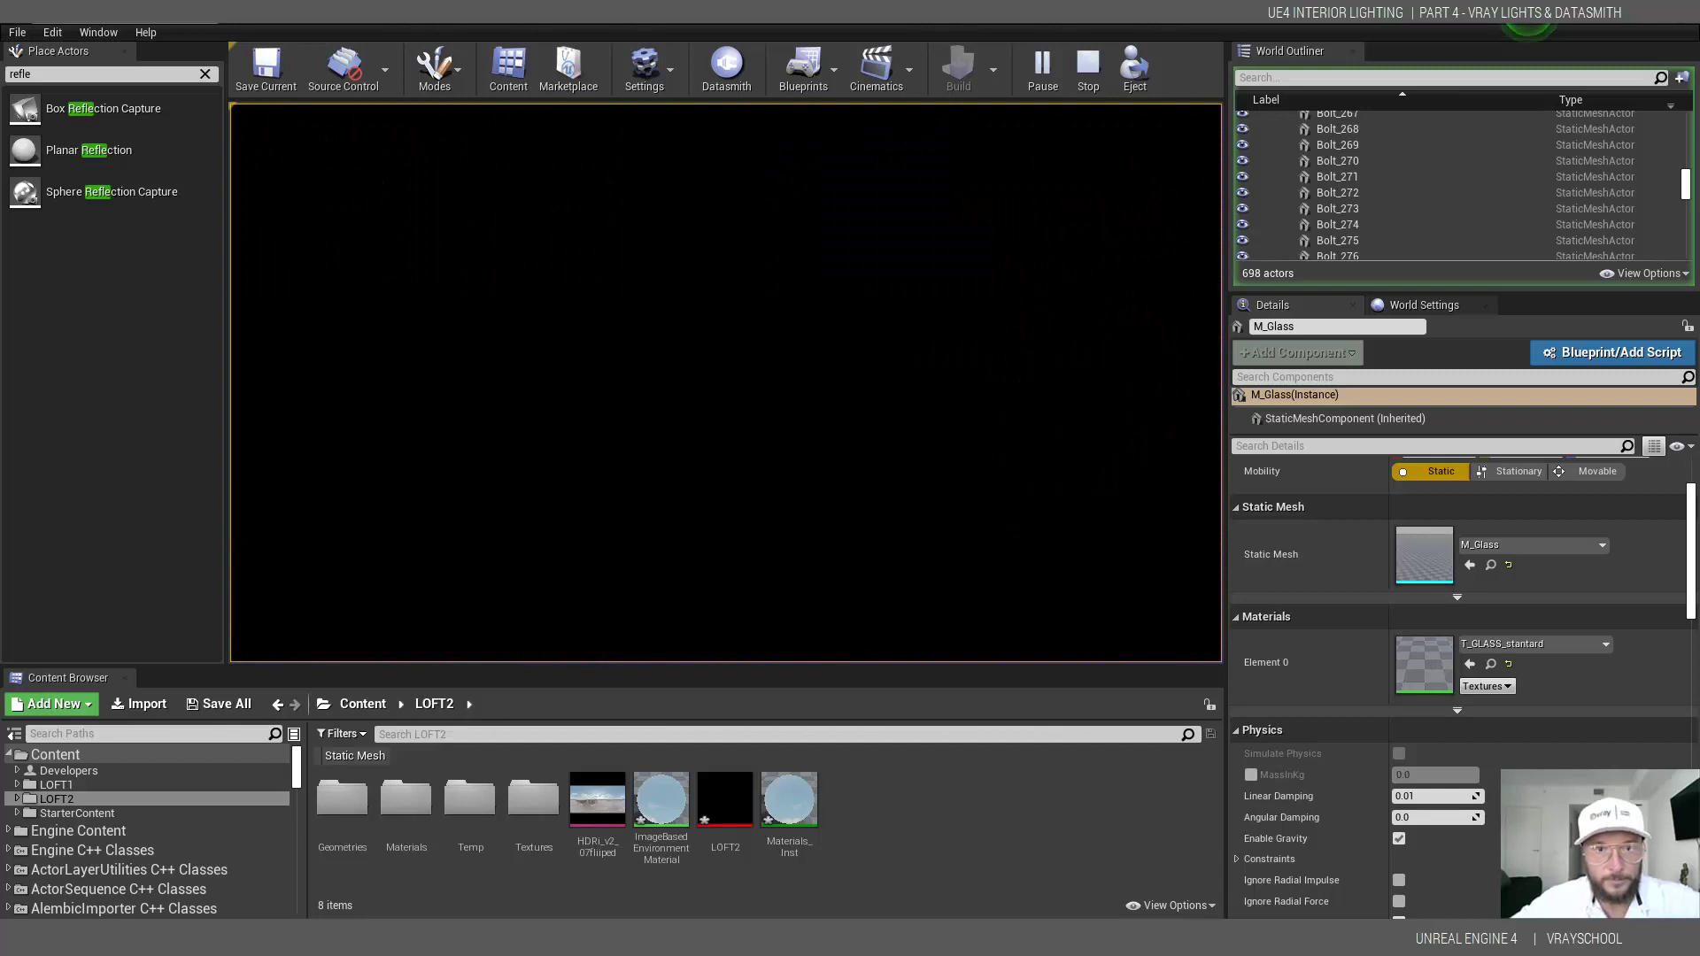
{"action": "key", "text": "Escape"}
{"action": "left_click", "coordinate": [1017, 379]}
{"action": "key", "text": "alt+Tab"}
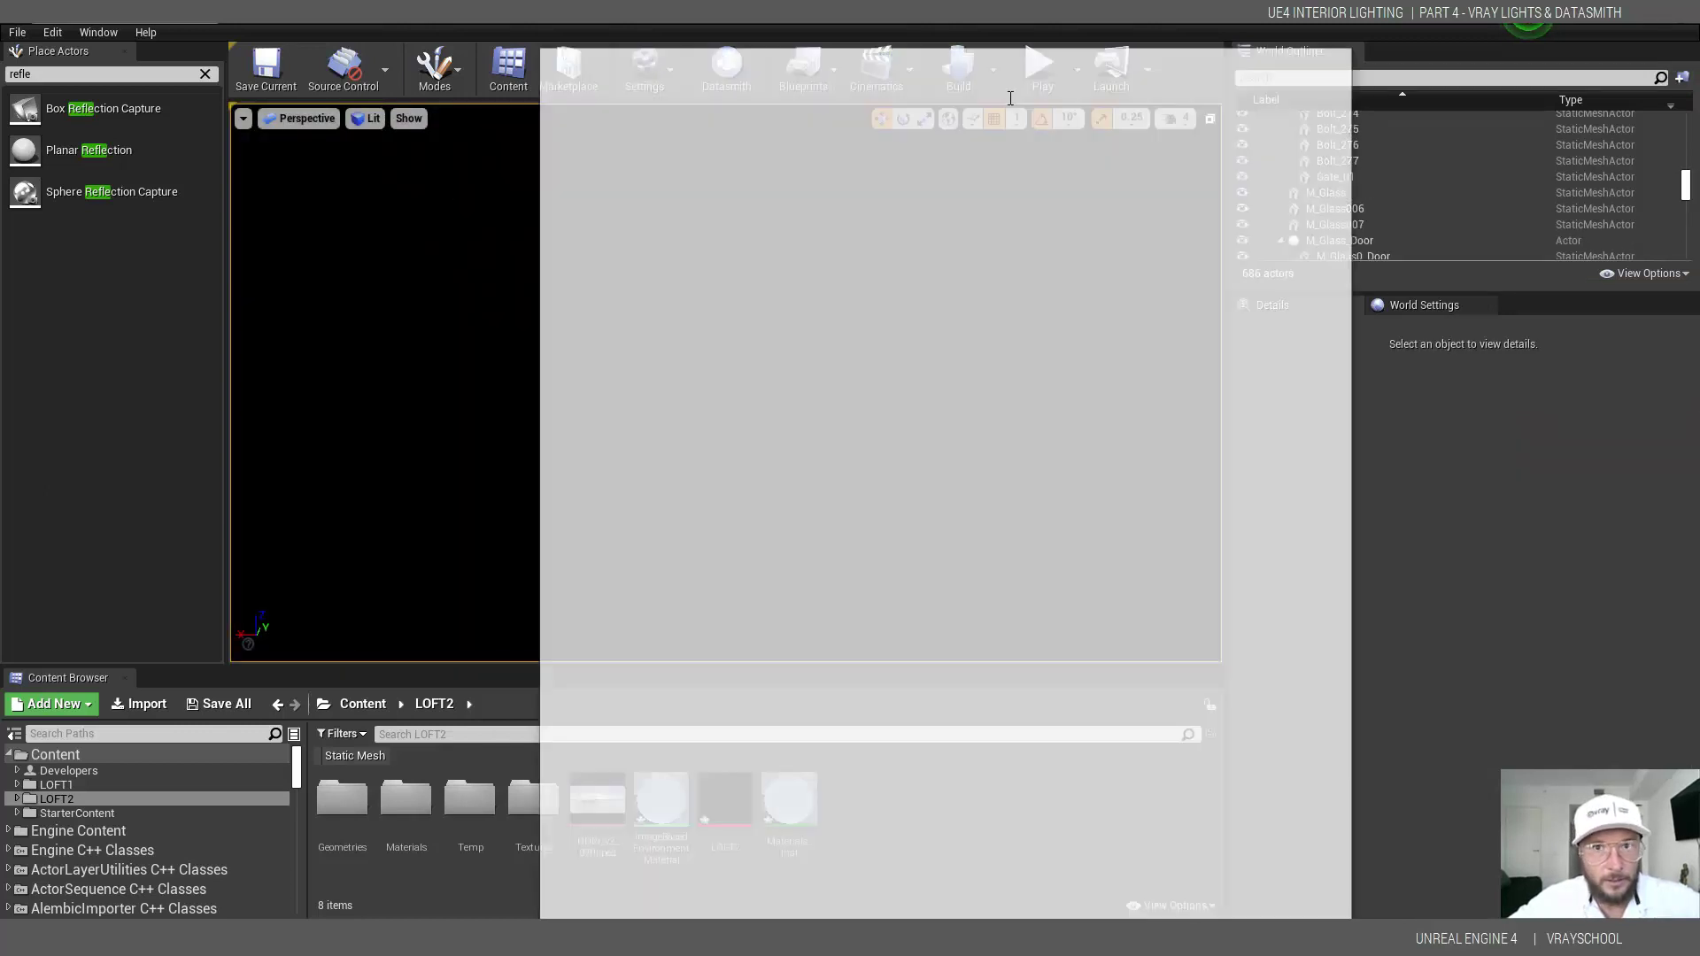
{"action": "left_click", "coordinate": [1330, 61]}
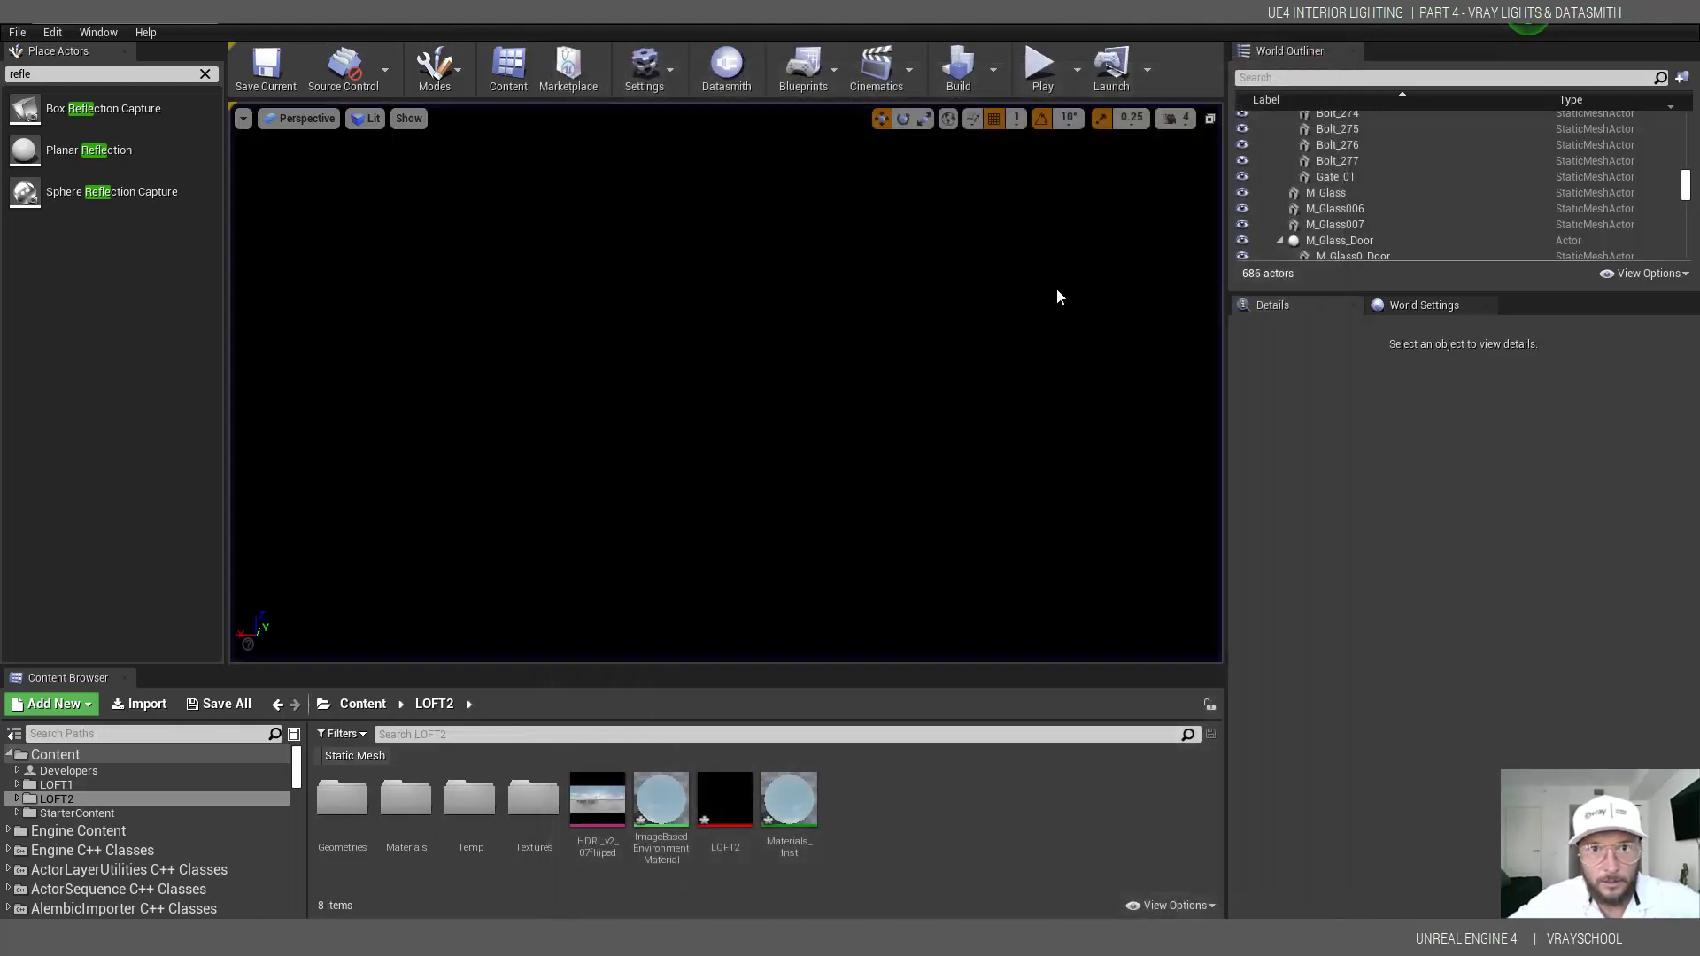
- Switch the viewport to VRayPhysicalCamera001 in Lit mode and stop piloting the camera
{"action": "left_click", "coordinate": [301, 119]}
{"action": "left_click", "coordinate": [317, 316]}
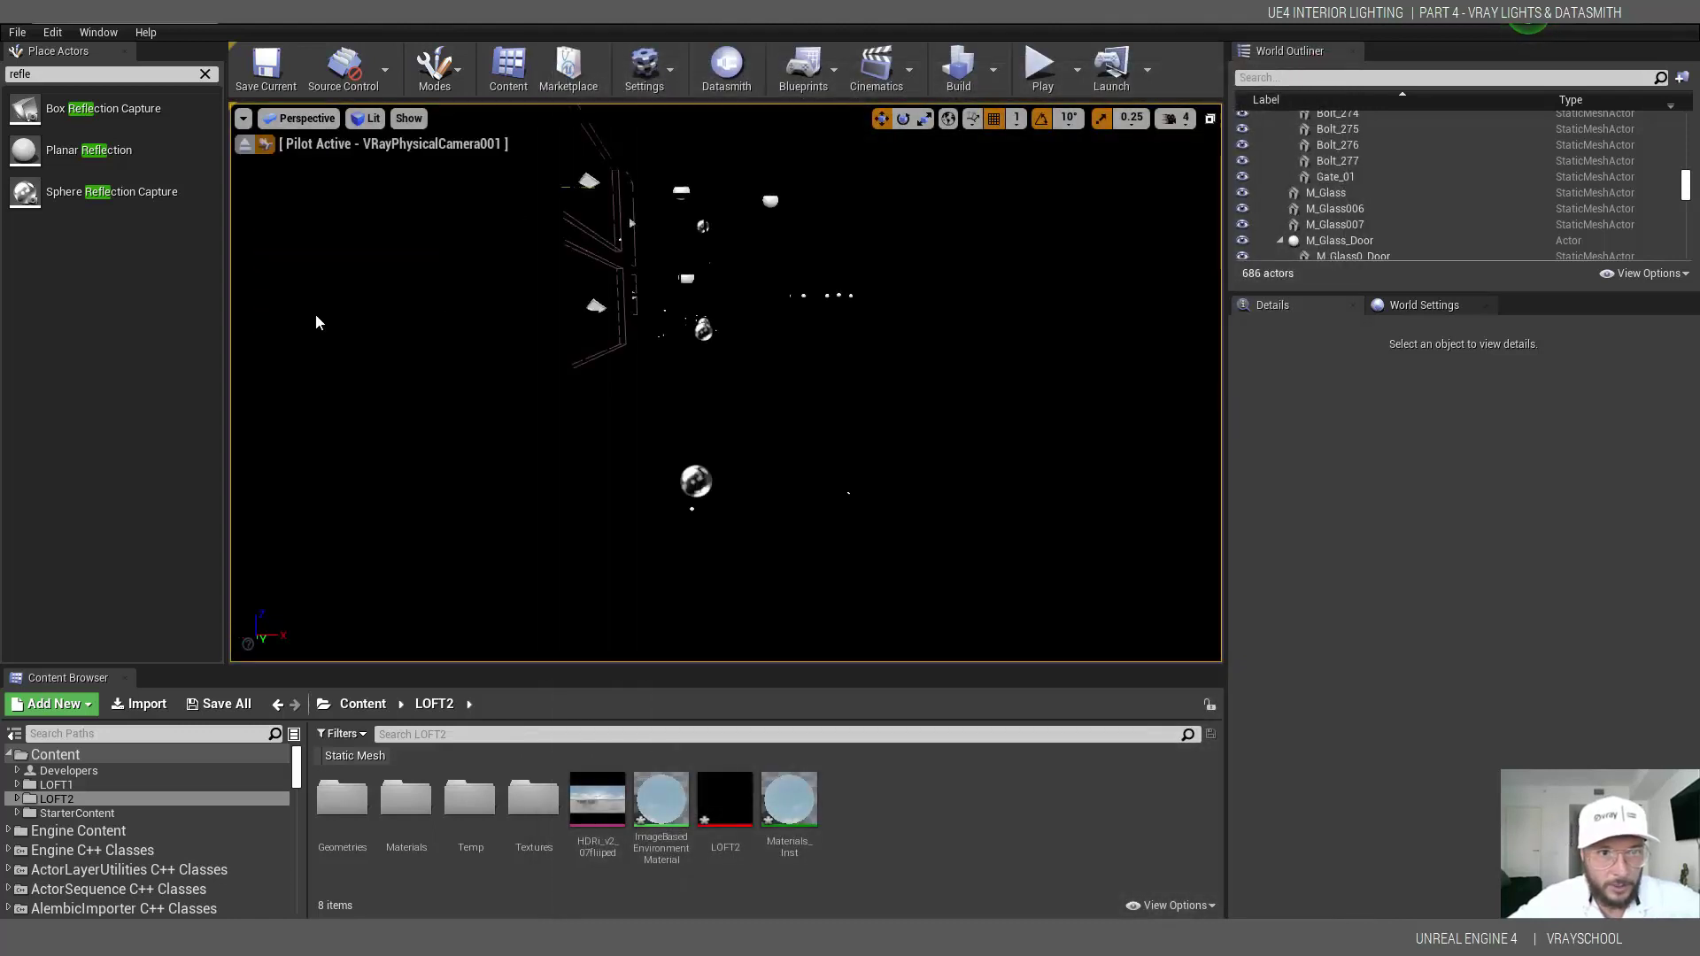
{"action": "left_click", "coordinate": [365, 118]}
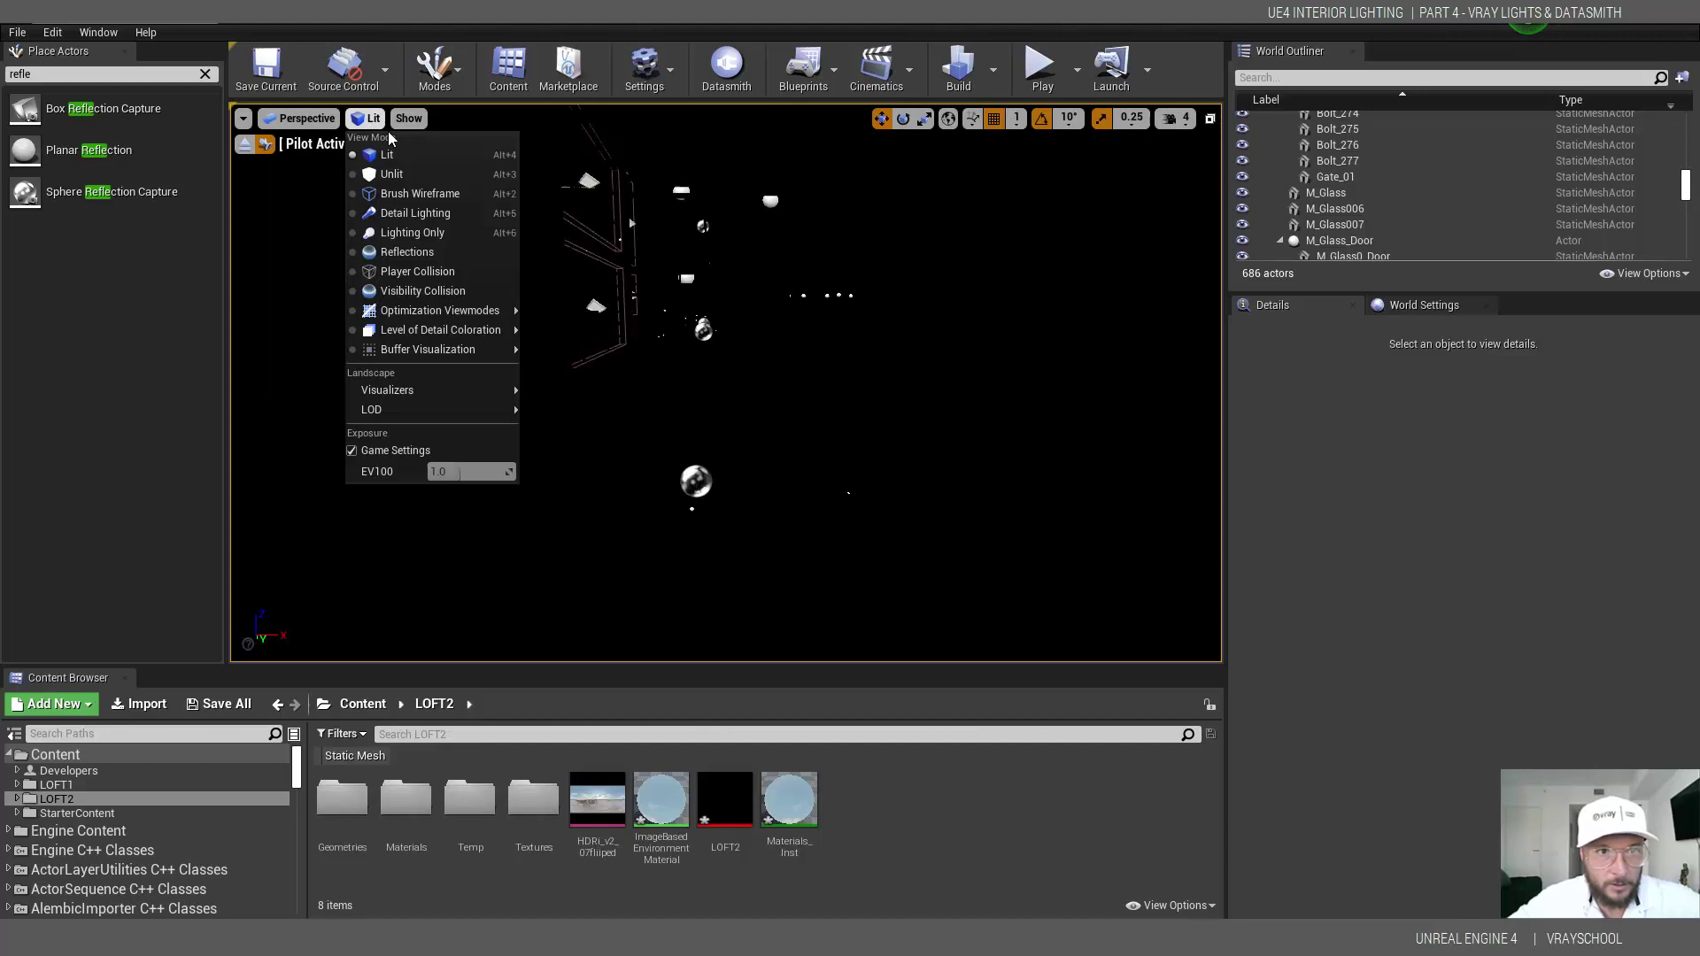
{"action": "left_click", "coordinate": [398, 151]}
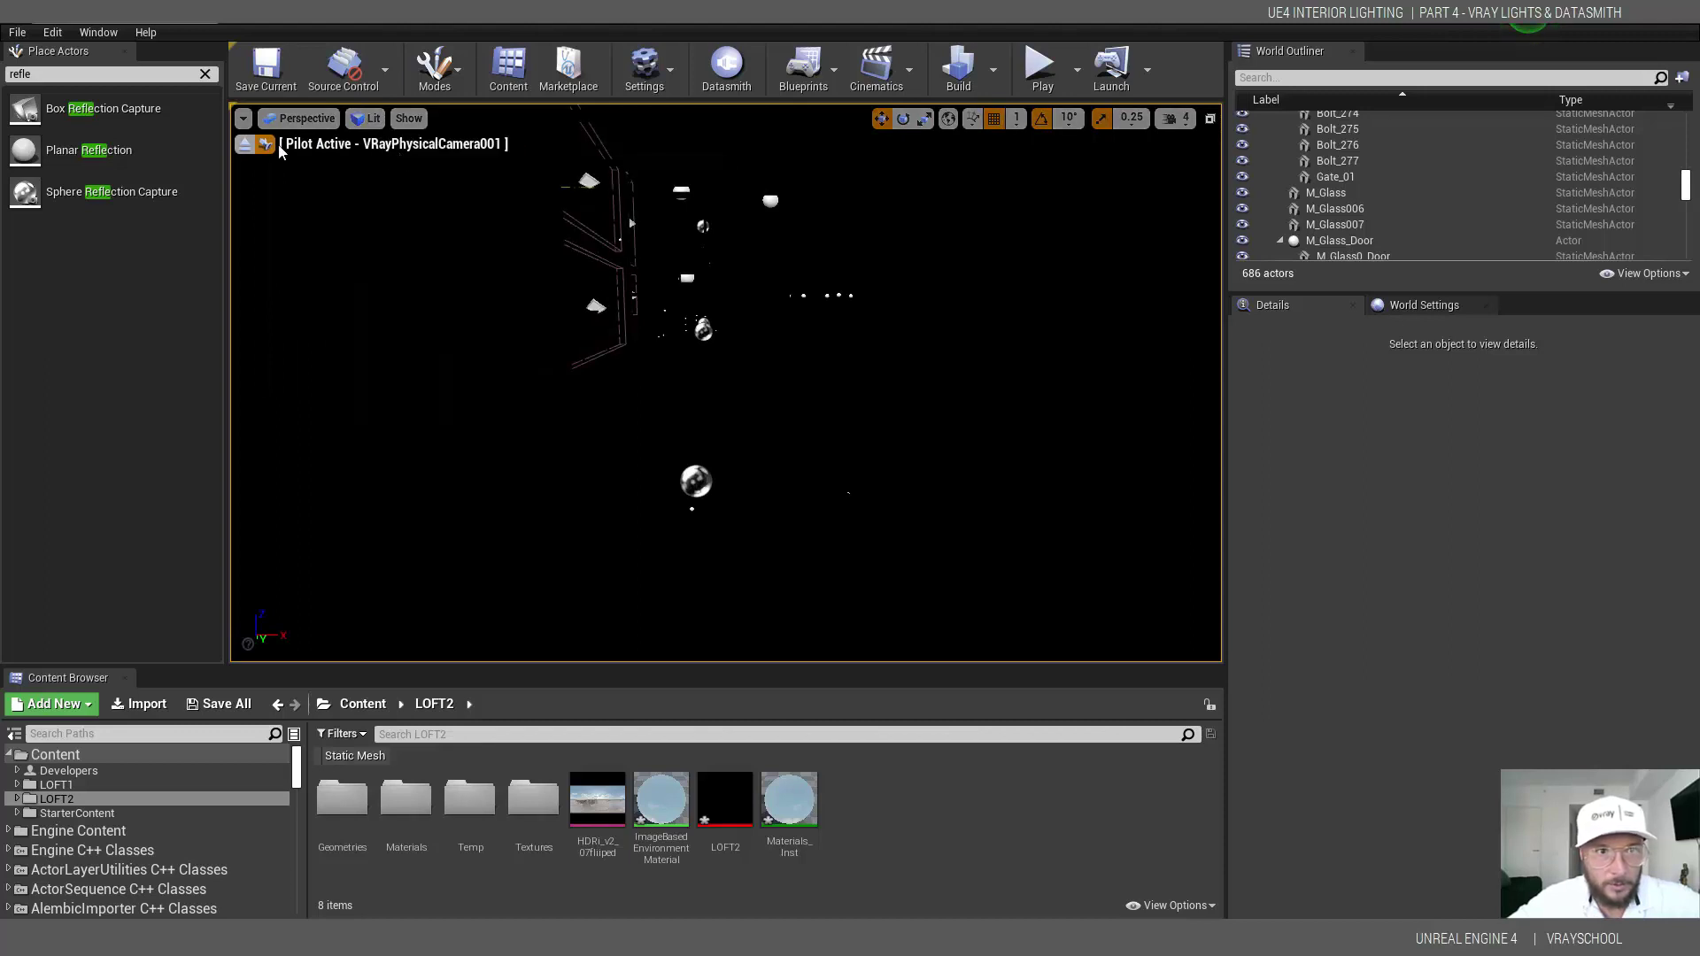
{"action": "left_click", "coordinate": [244, 144]}
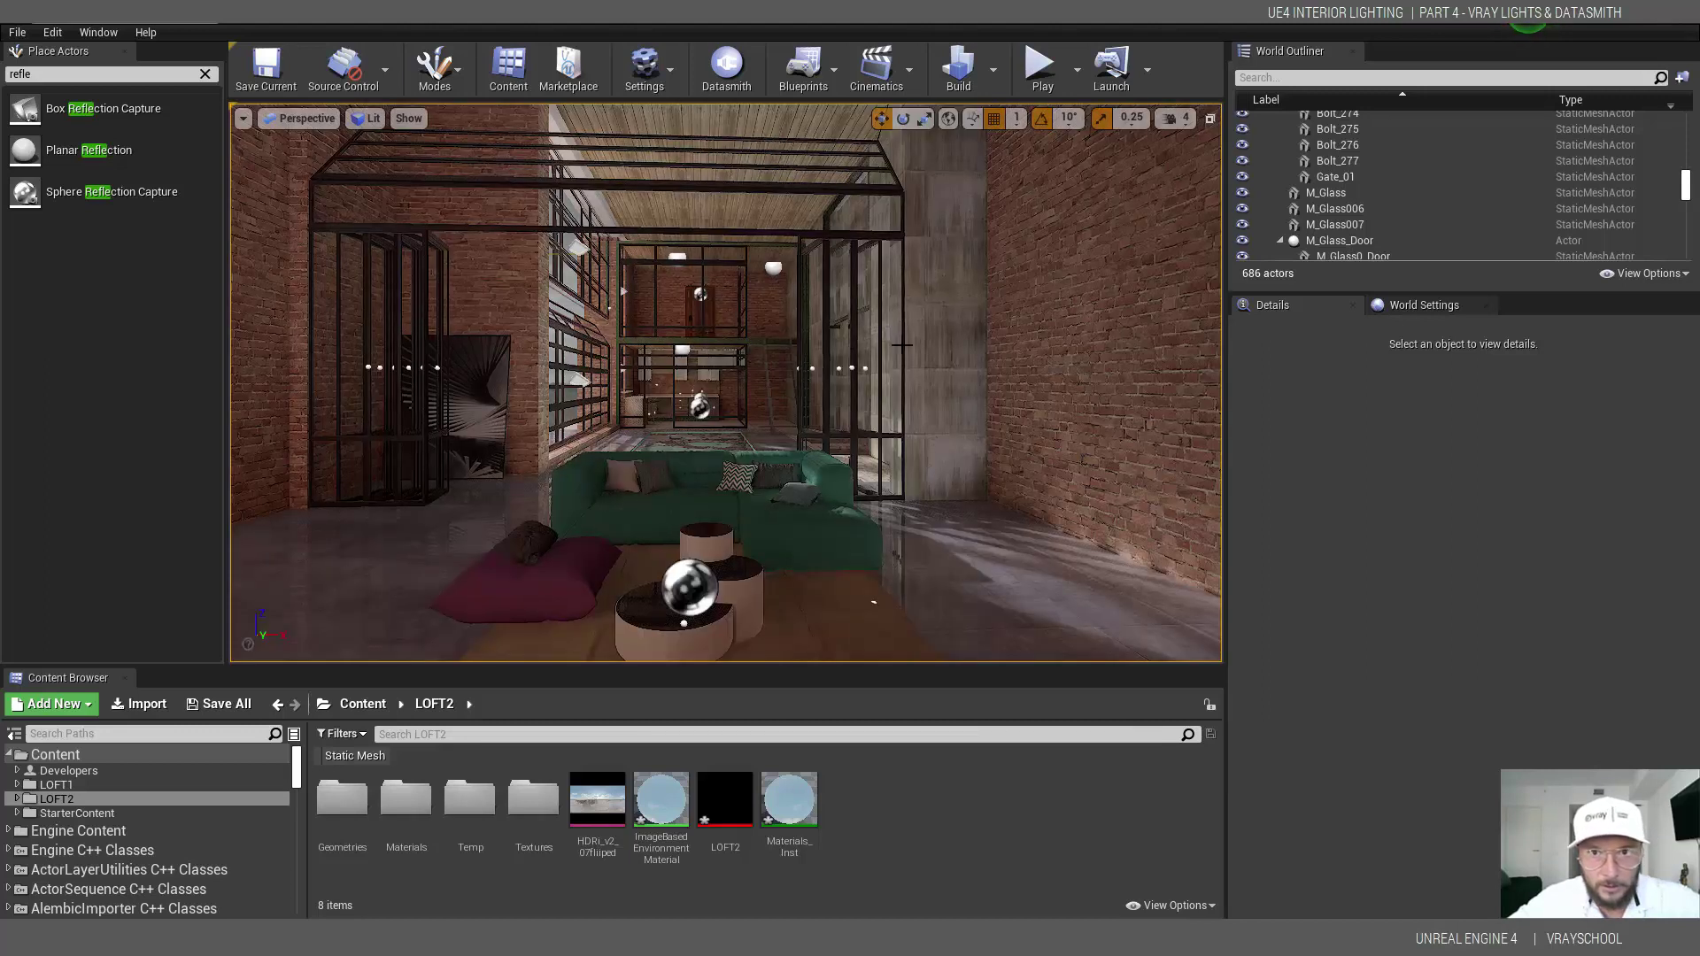
- Play the level from the sofa area, look around the loft's lighting and stop the session
{"action": "right_click_drag", "start_coordinate": [806, 339], "coordinate": [744, 339]}
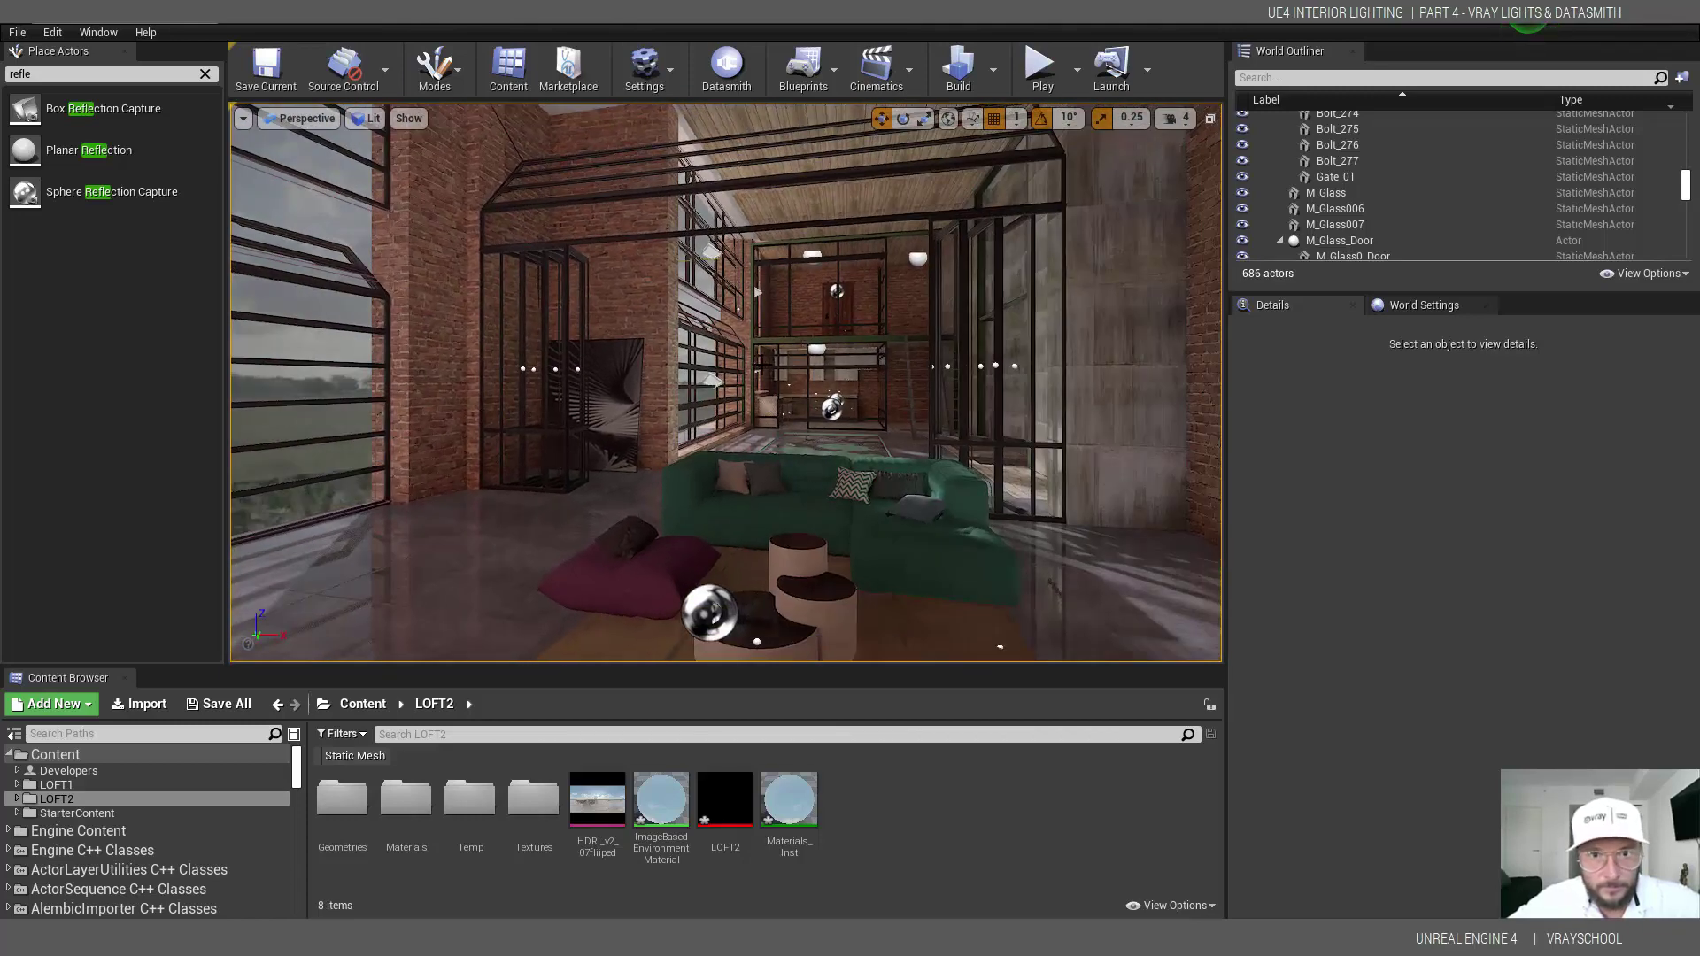
{"action": "key", "text": "w"}
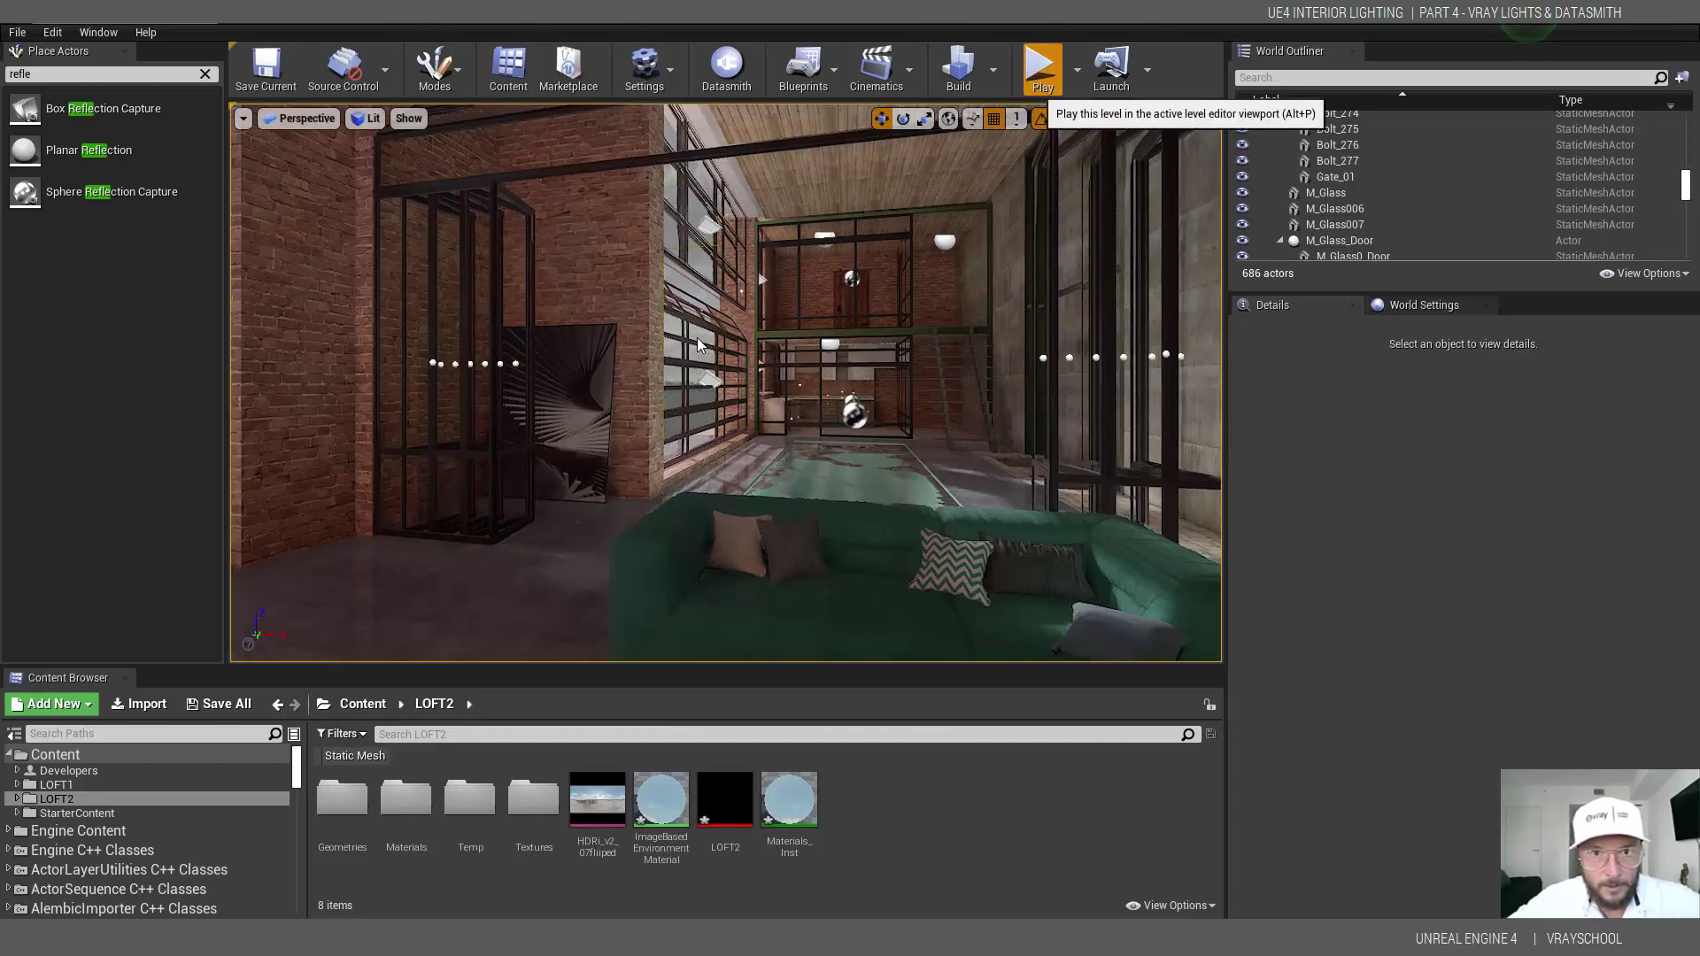
{"action": "left_click", "coordinate": [794, 393]}
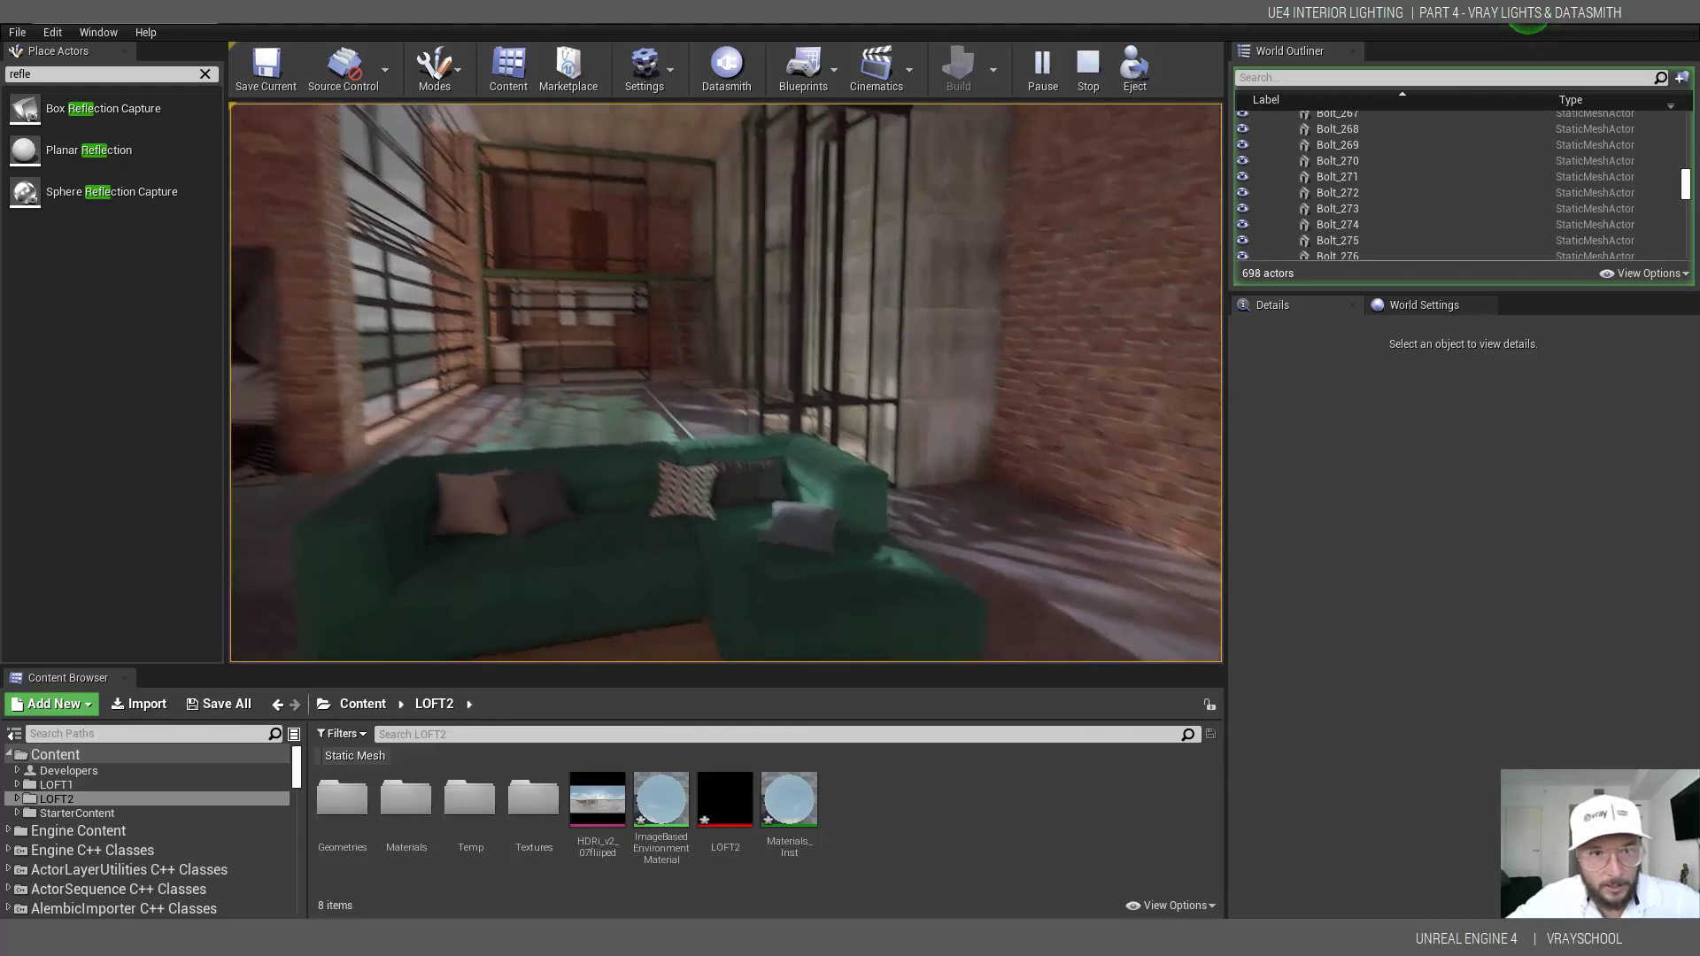
{"action": "key", "text": "Escape"}
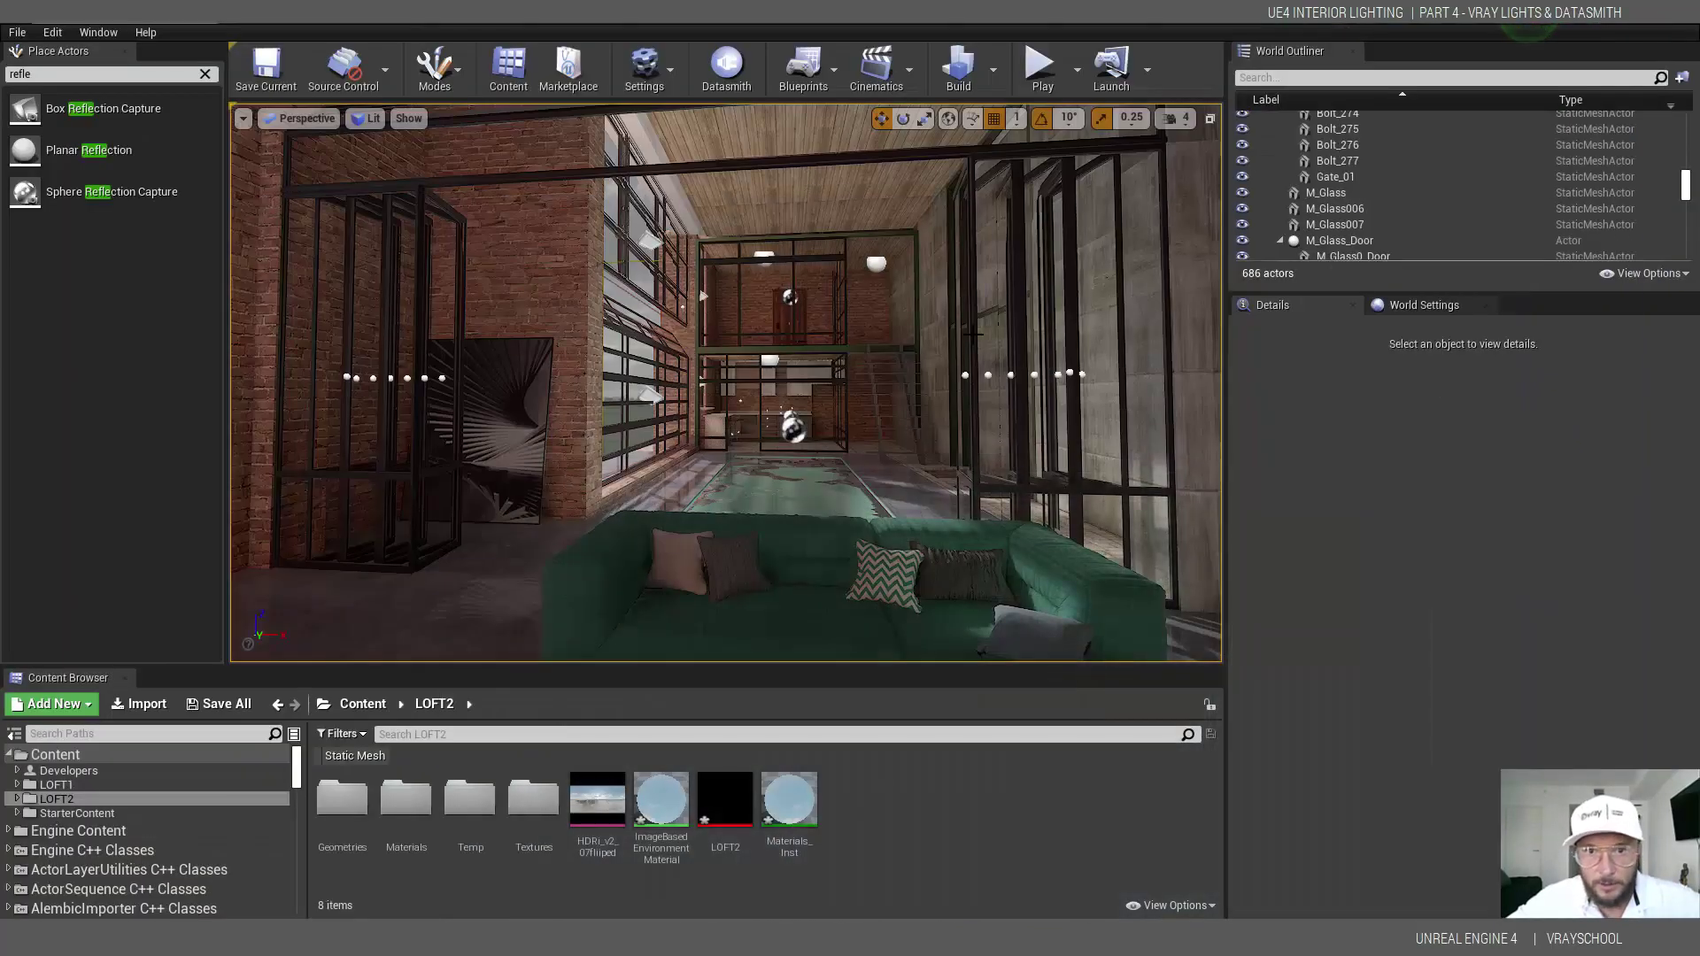
- Check the living area and windows in the Lightmap Density view mode, and return the viewport to Lit
{"action": "left_click_drag", "start_coordinate": [973, 334], "coordinate": [978, 442]}
{"action": "left_click_drag", "start_coordinate": [930, 539], "coordinate": [885, 539]}
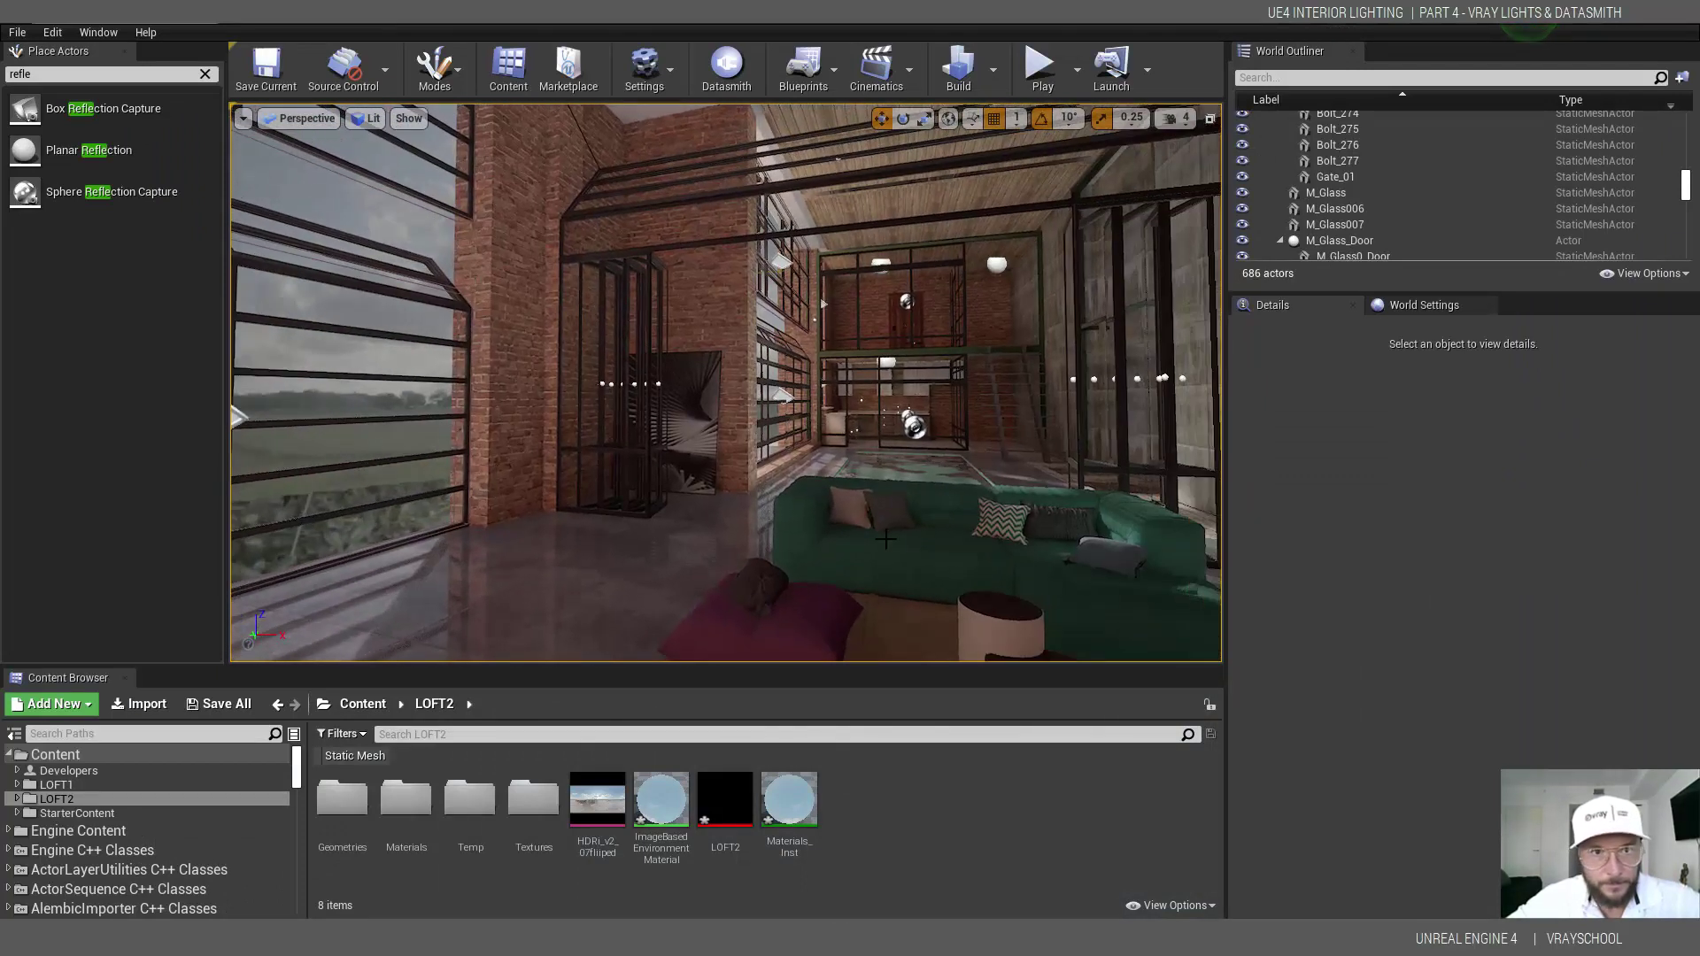
{"action": "left_click", "coordinate": [366, 117]}
{"action": "mouse_move", "coordinate": [440, 310]}
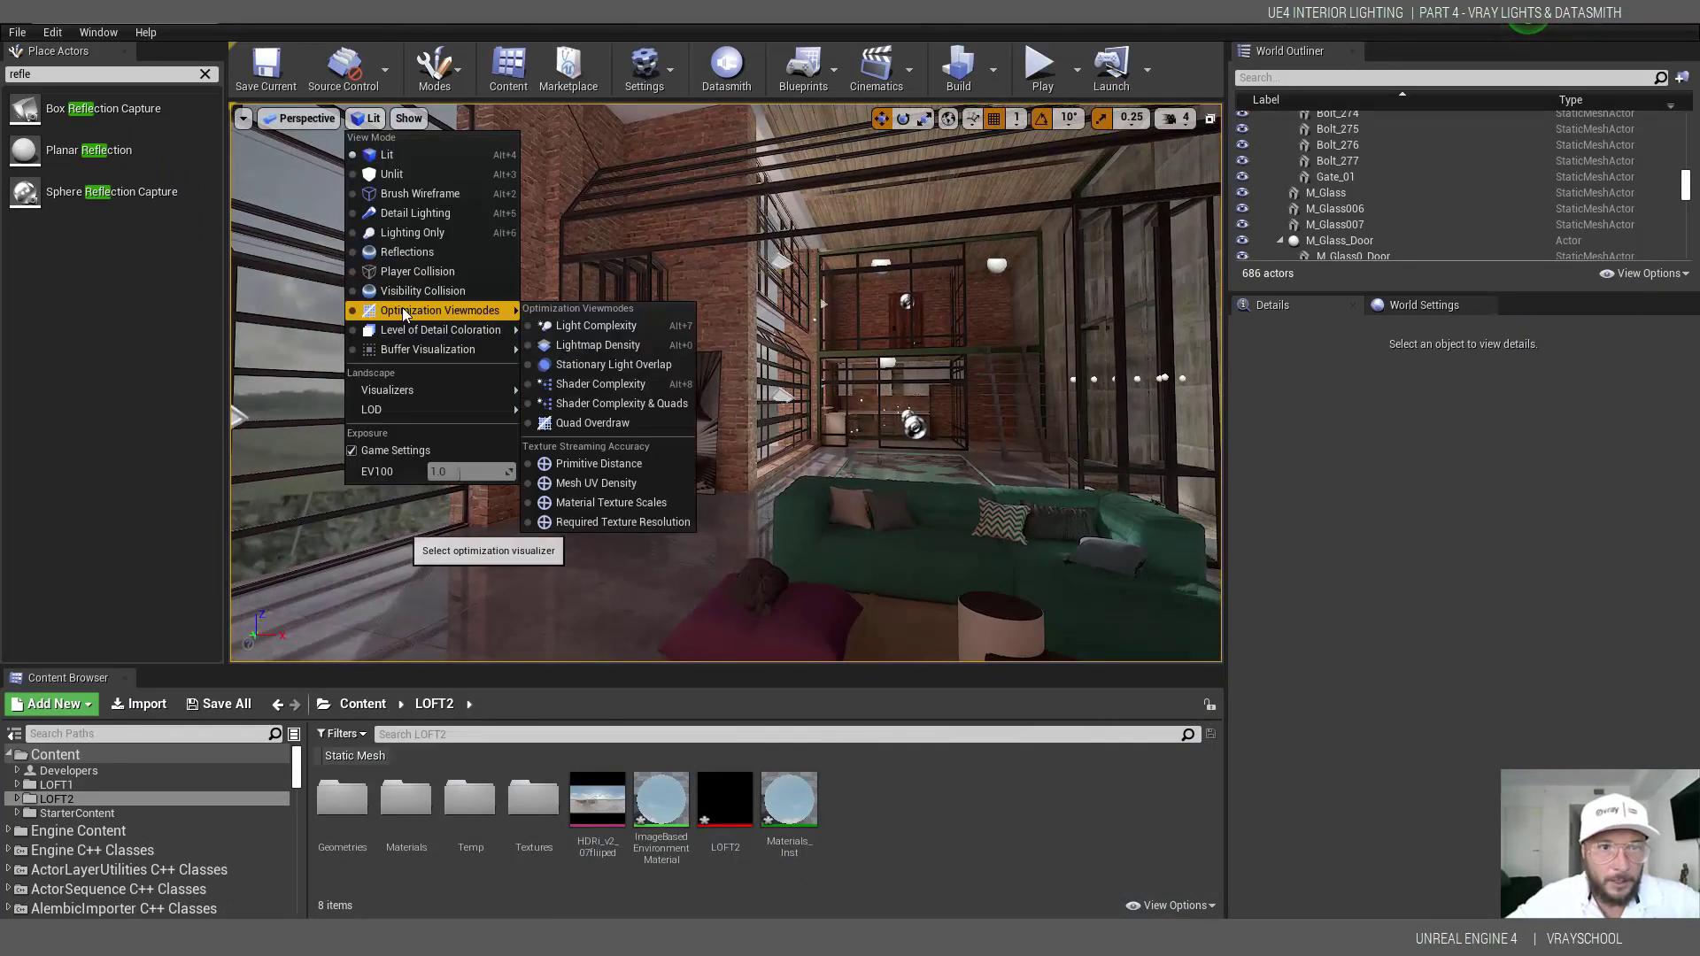
{"action": "left_click", "coordinate": [598, 344]}
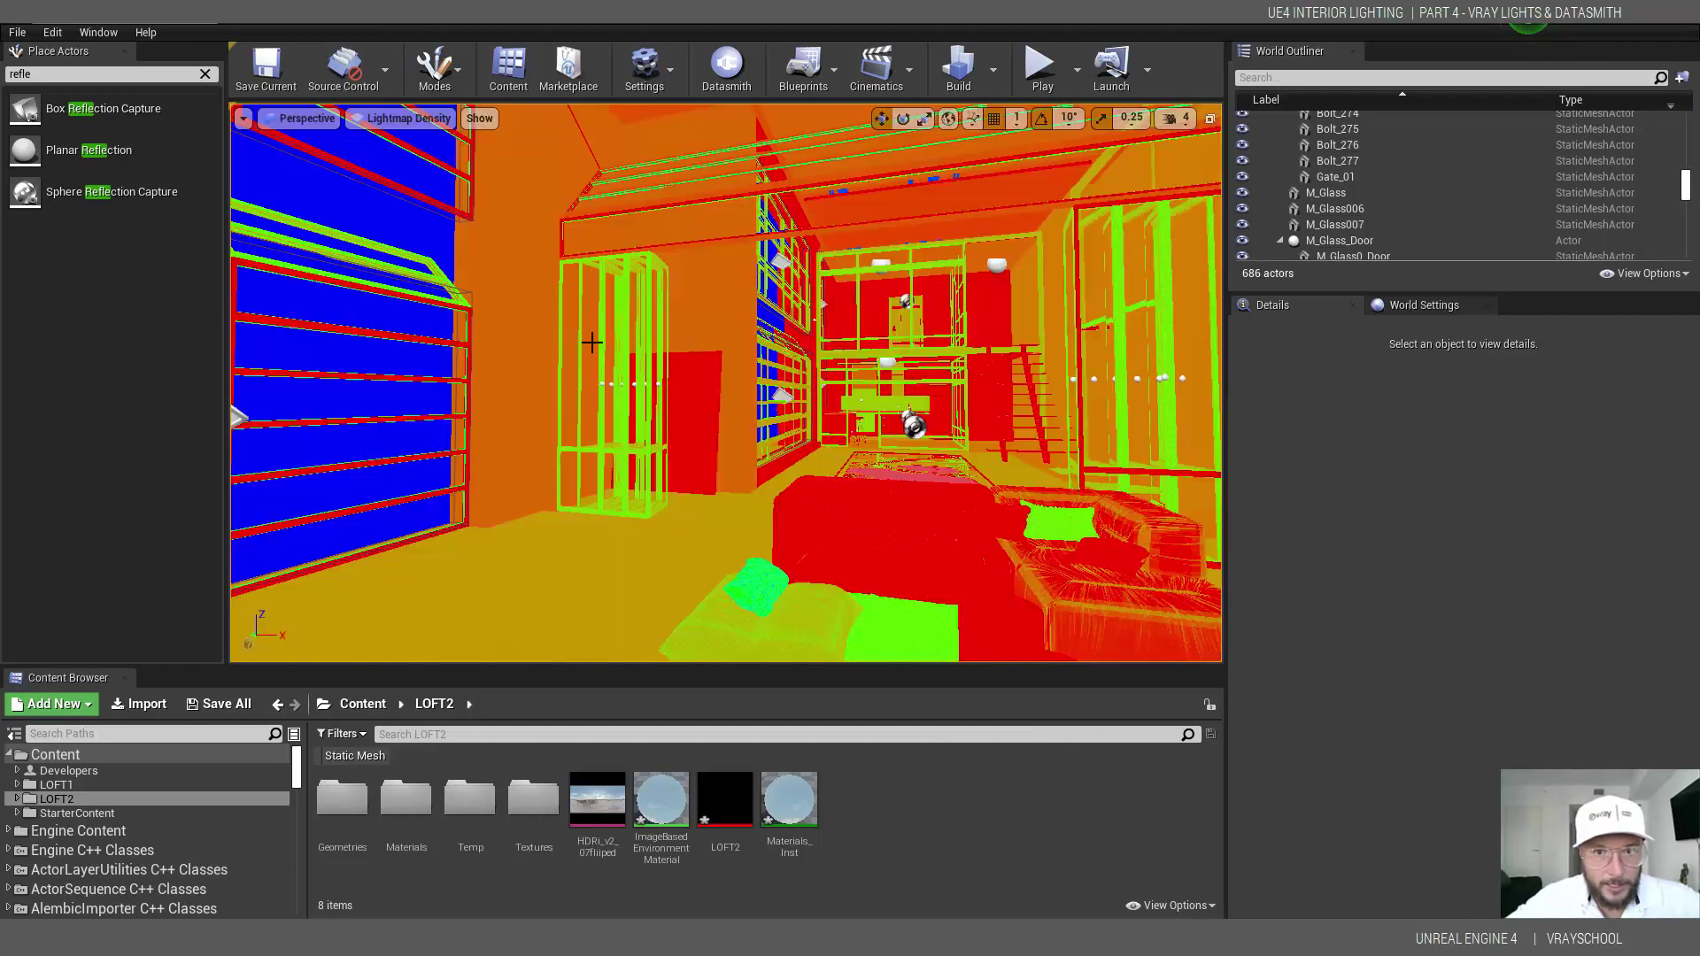
{"action": "left_click", "coordinate": [425, 118]}
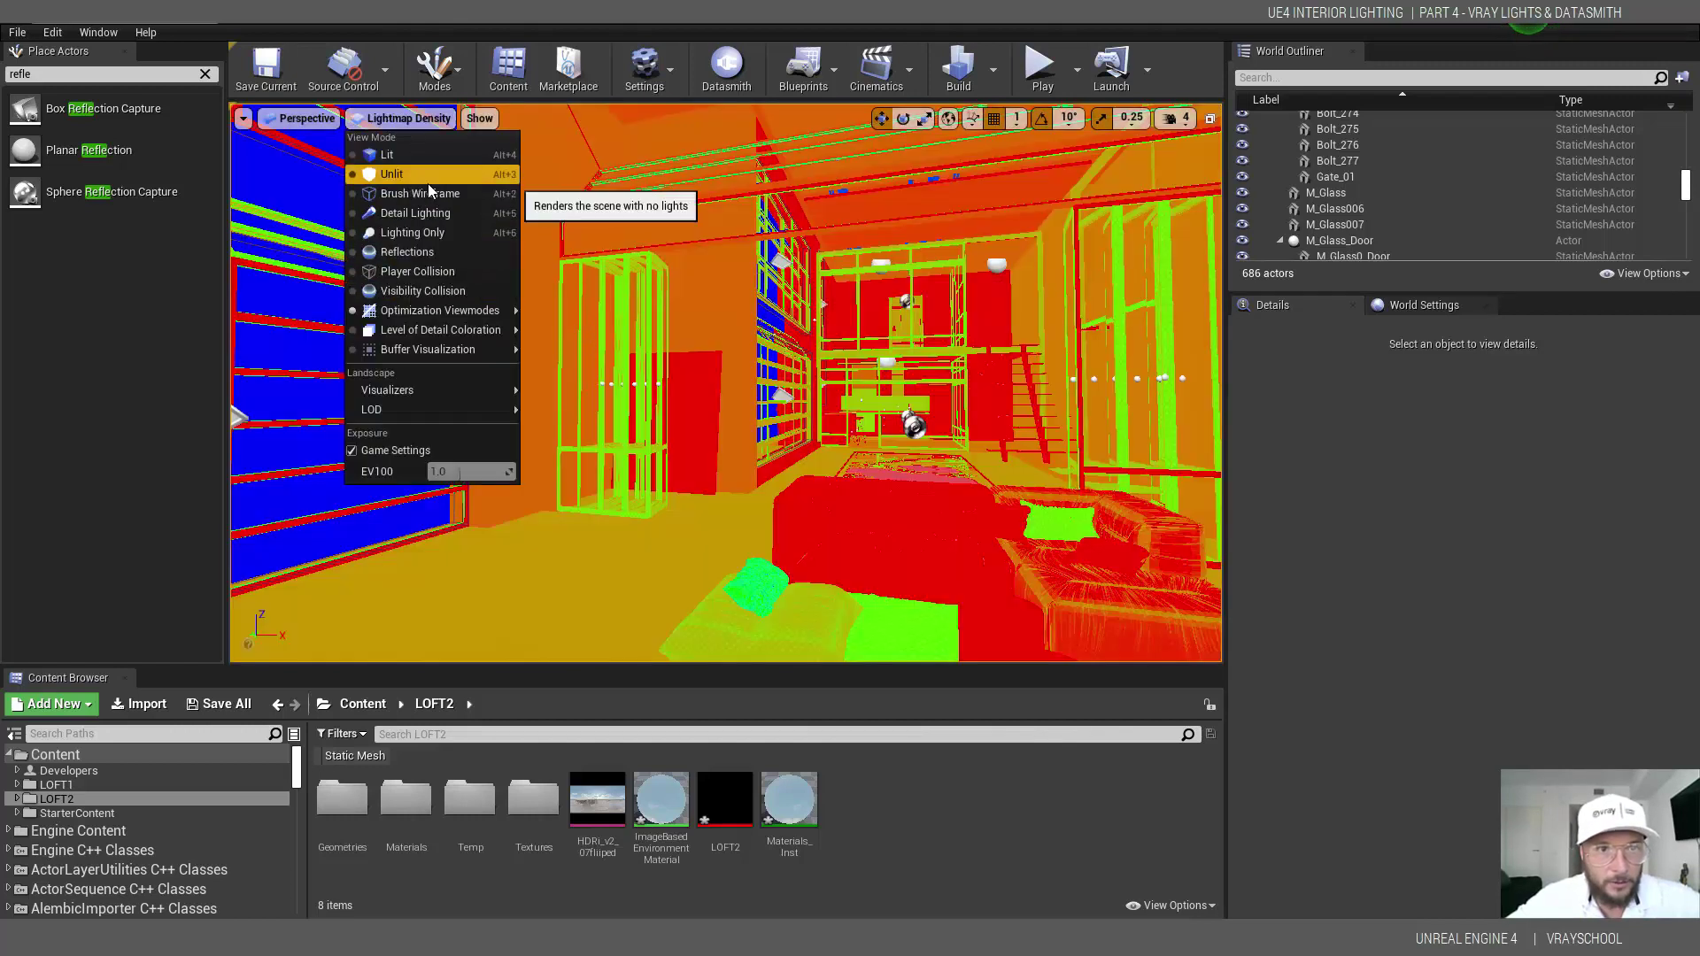
{"action": "left_click", "coordinate": [387, 155]}
- Check the baked lighting around the sofa and tall windows in the Lighting Only view mode, and return the viewport to Lit
{"action": "left_click", "coordinate": [370, 121]}
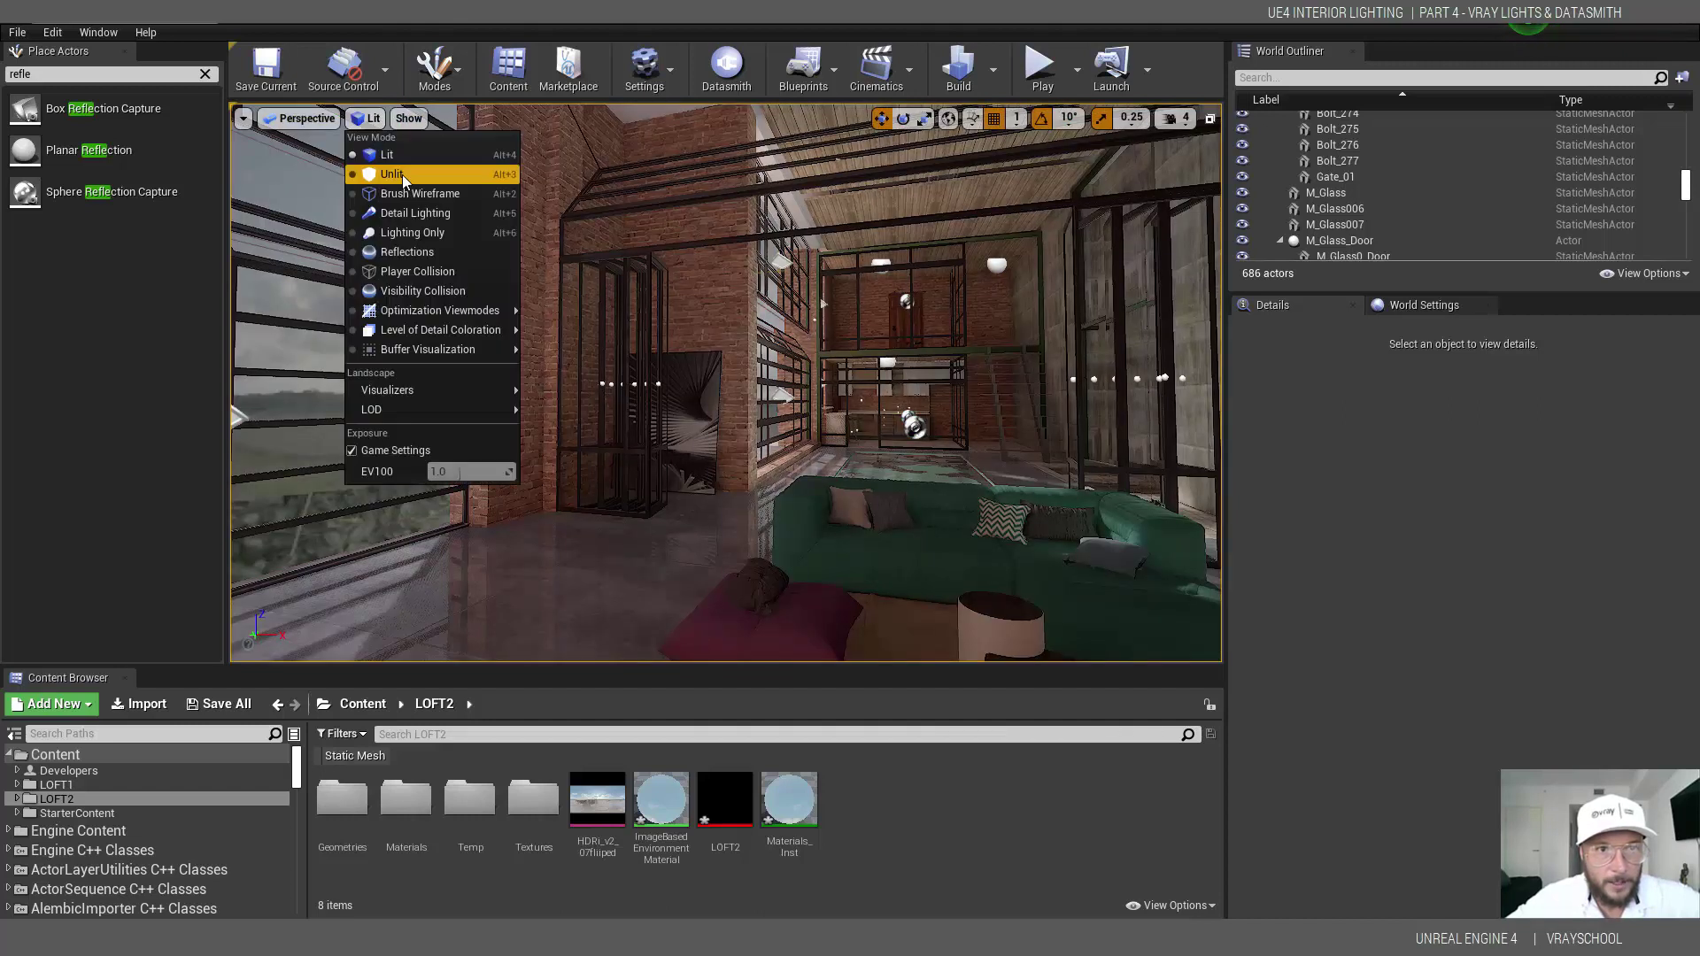
{"action": "left_click", "coordinate": [454, 233]}
{"action": "right_click_drag", "start_coordinate": [620, 398], "coordinate": [740, 416]}
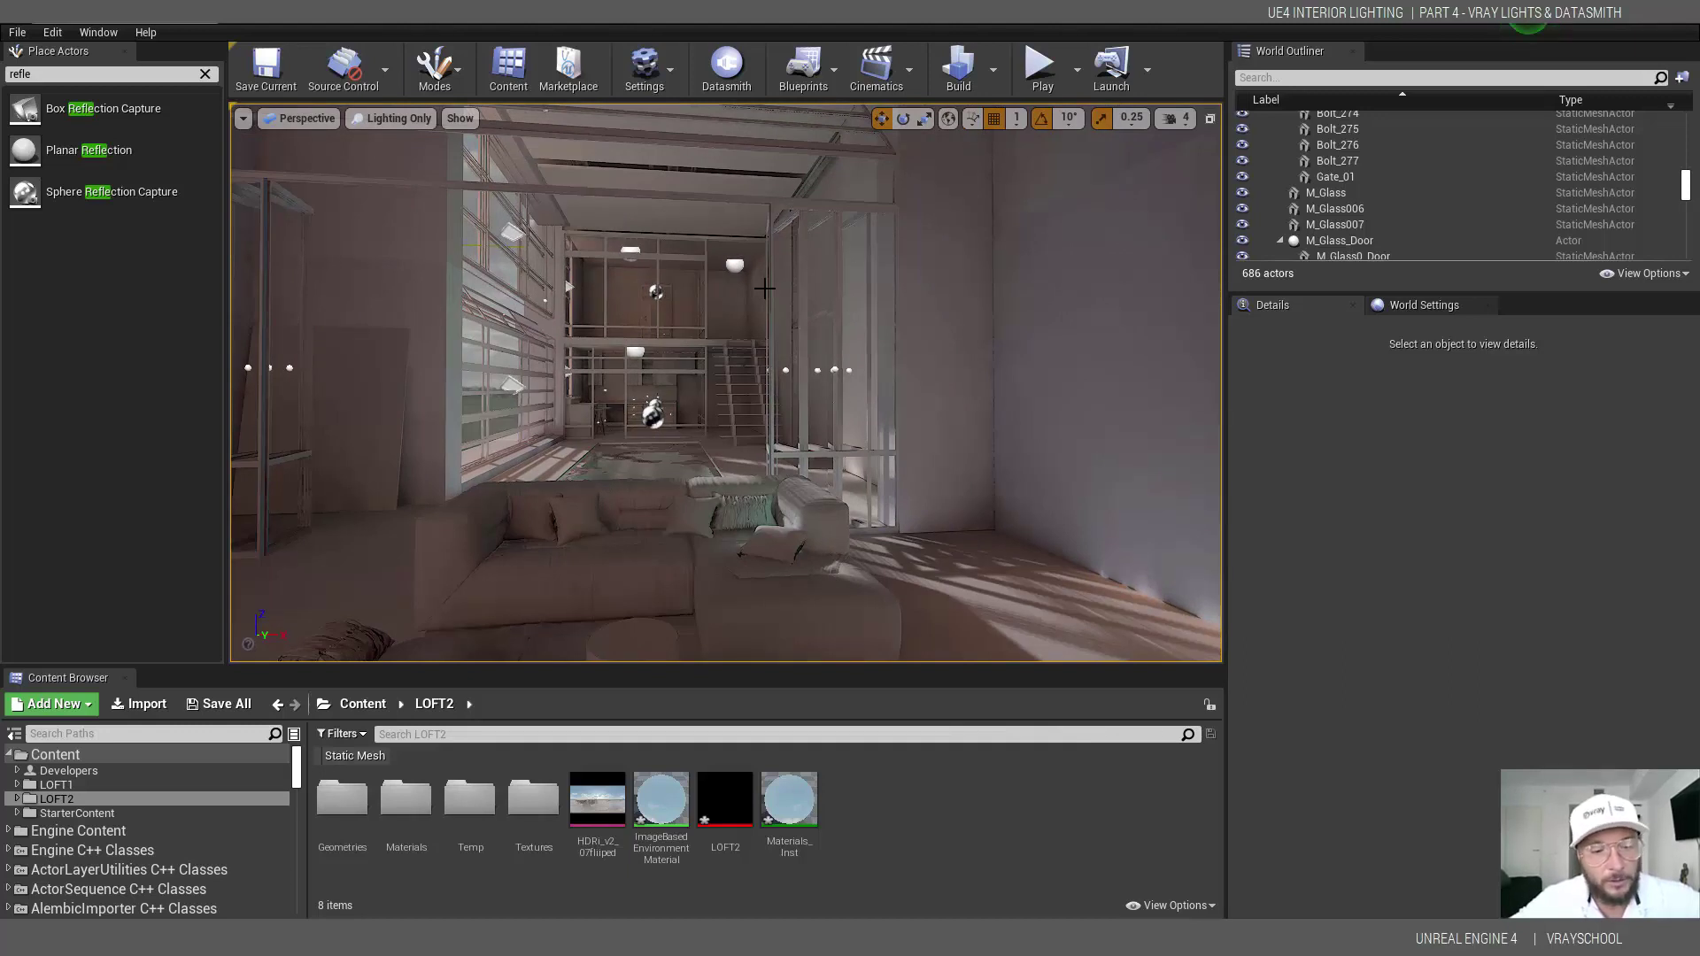
{"action": "left_click_drag", "start_coordinate": [692, 310], "coordinate": [585, 301]}
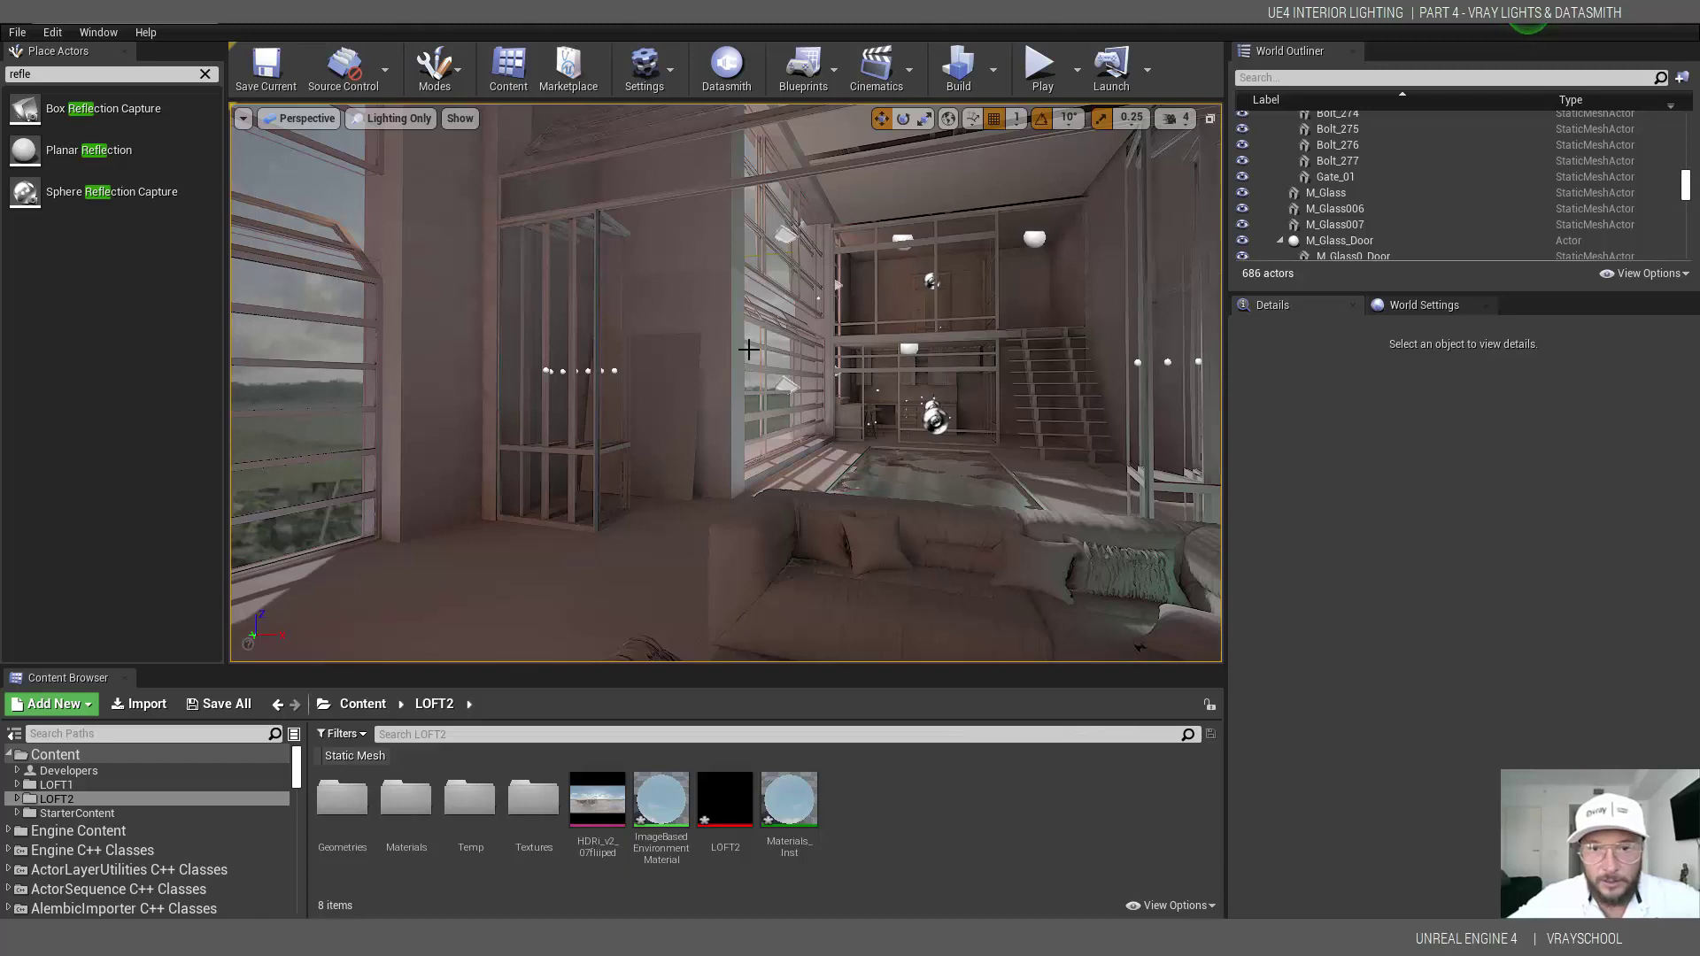
{"action": "left_click_drag", "start_coordinate": [821, 410], "coordinate": [669, 339]}
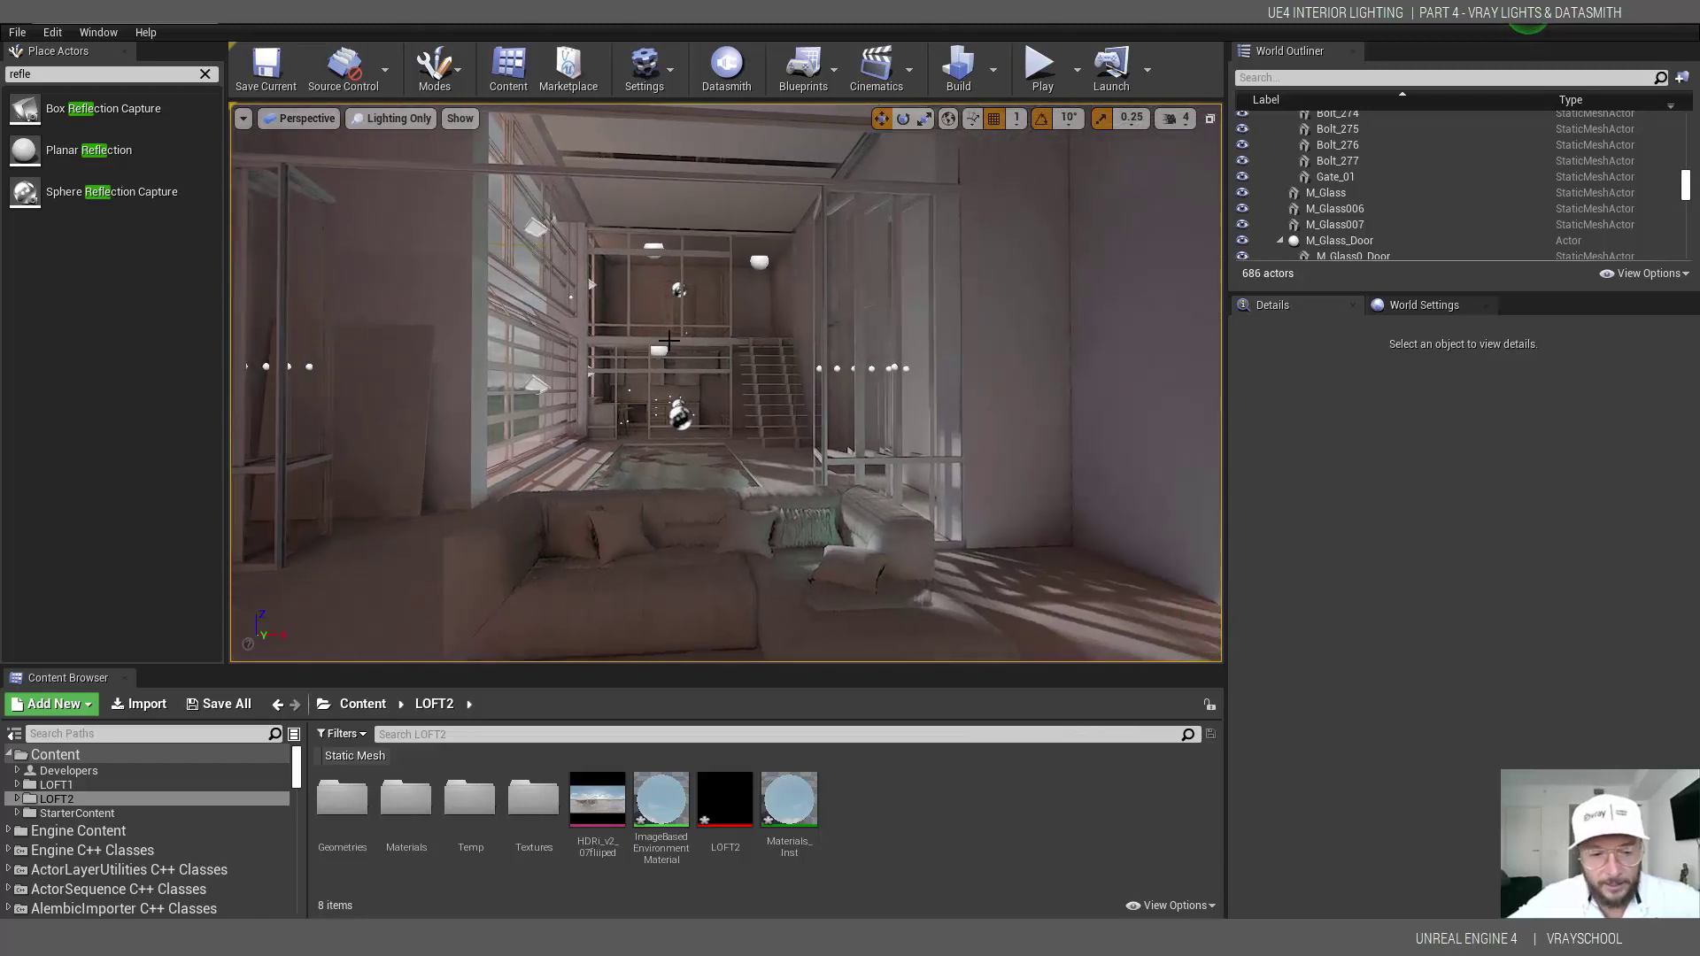
{"action": "left_click", "coordinate": [400, 125]}
{"action": "left_click", "coordinate": [407, 155]}
- Inspect the lit loft from the sofa to the pool, including the concrete wall and the view back towards the living area
{"action": "left_click_drag", "start_coordinate": [1125, 409], "coordinate": [1098, 403]}
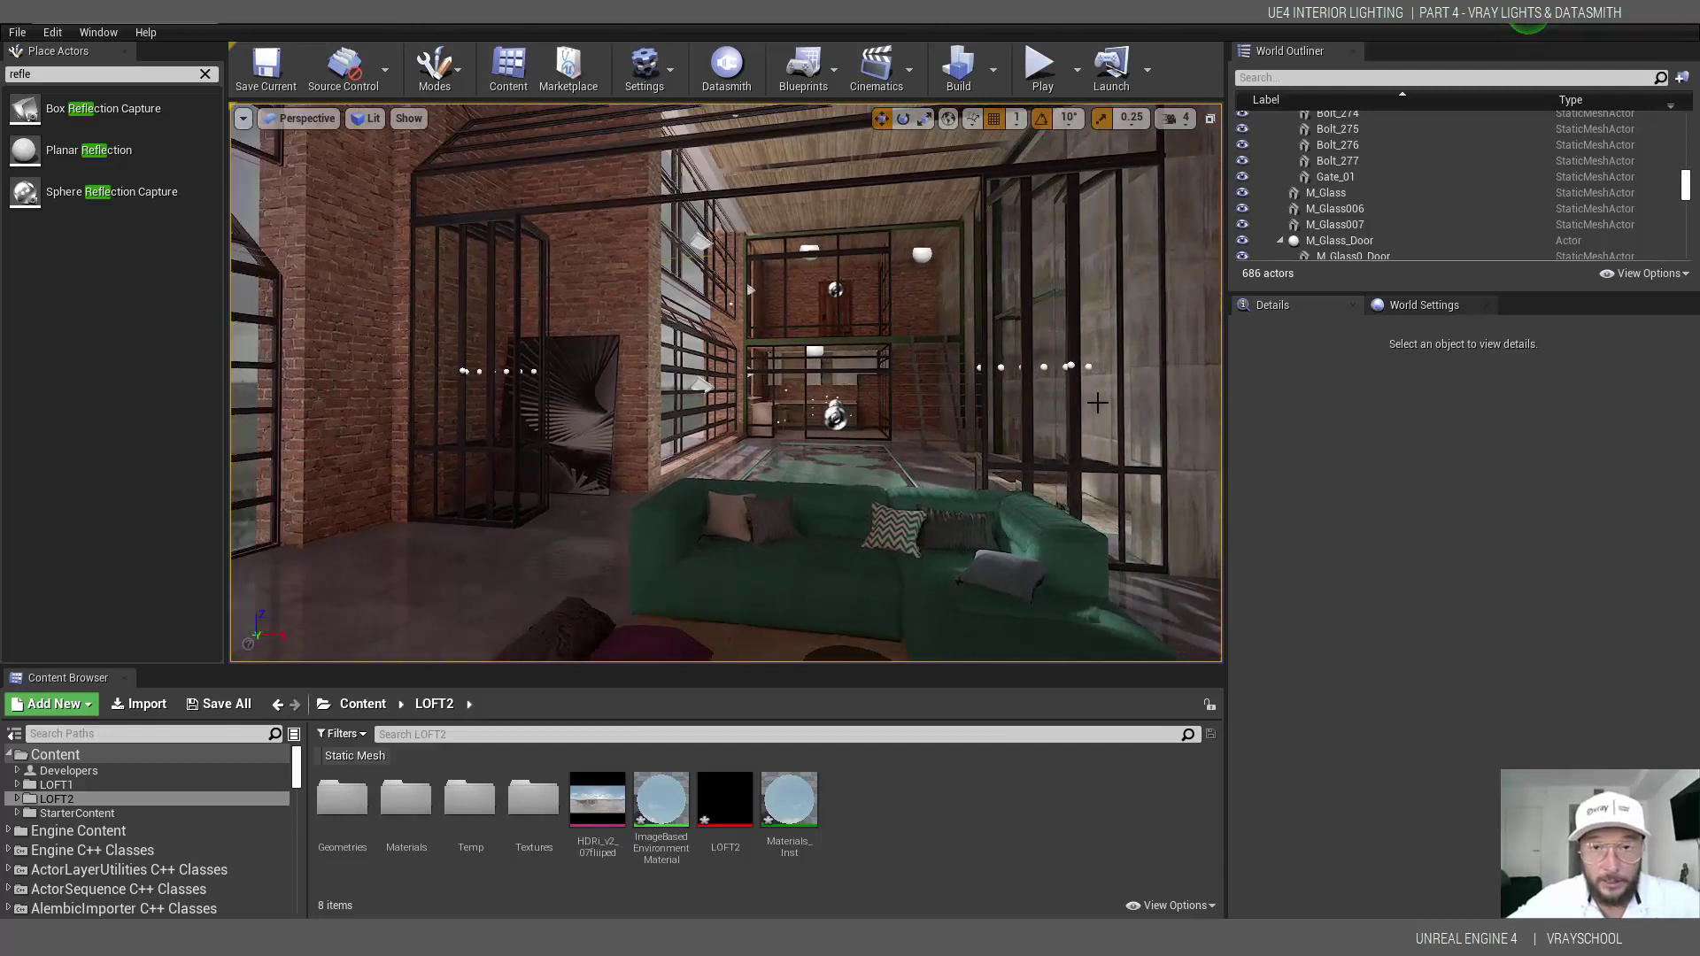
{"action": "left_click_drag", "start_coordinate": [1067, 401], "coordinate": [1125, 182]}
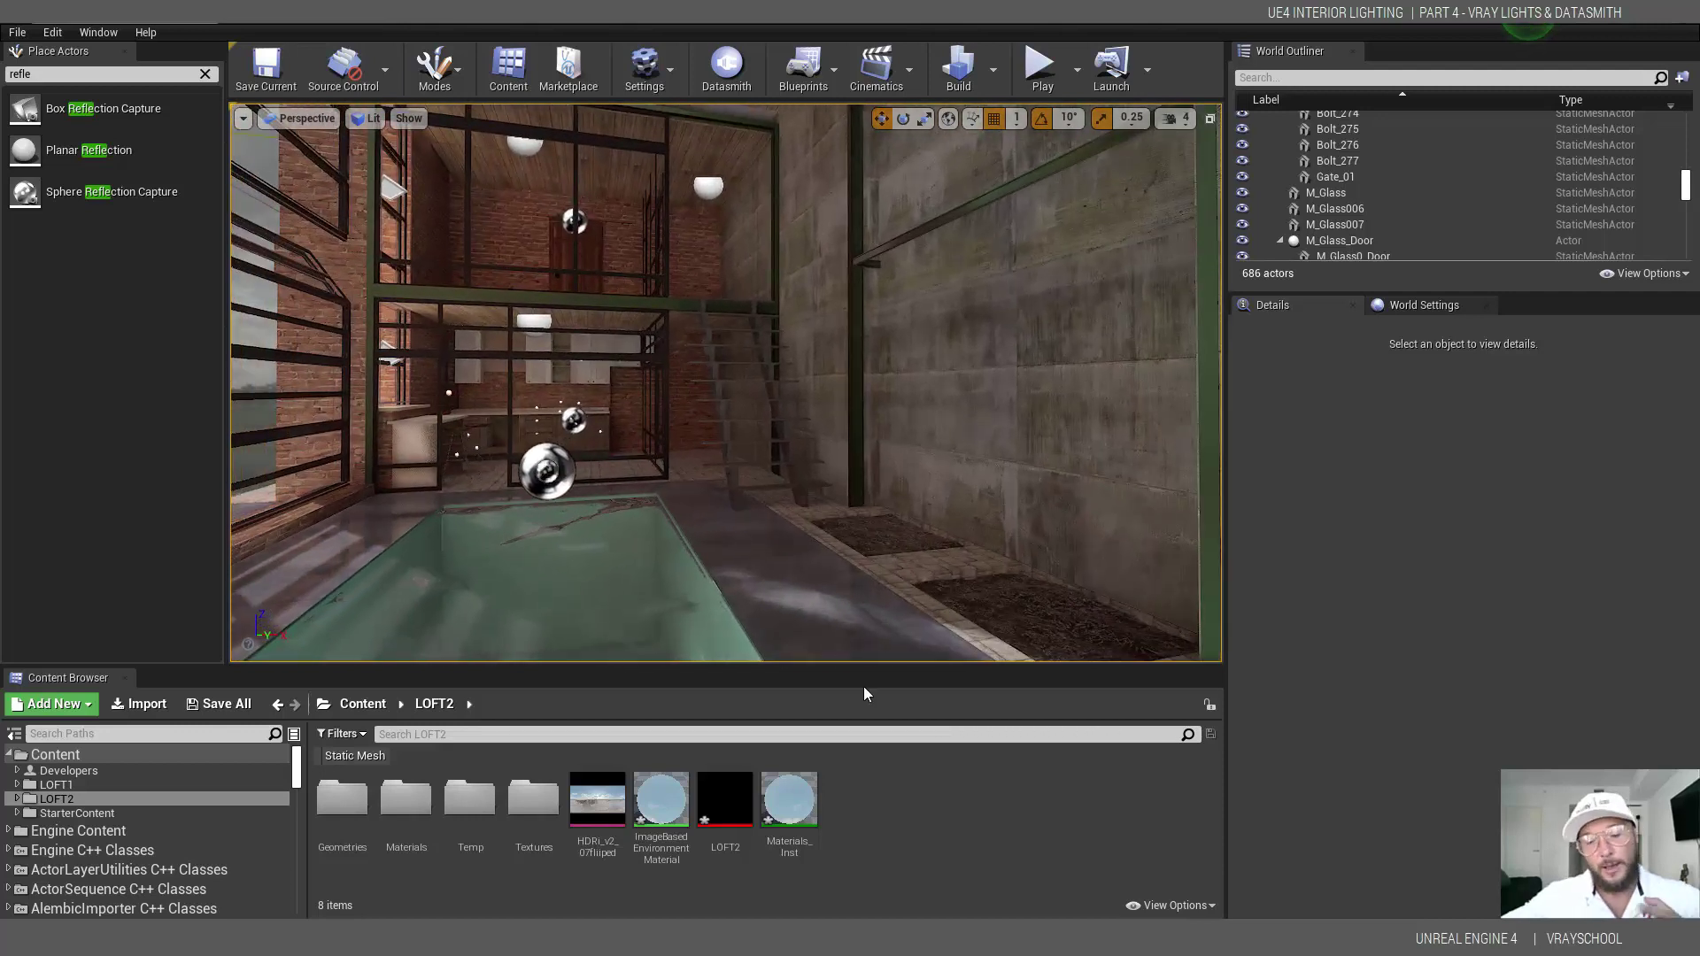
{"action": "left_click_drag", "start_coordinate": [577, 490], "coordinate": [301, 450]}
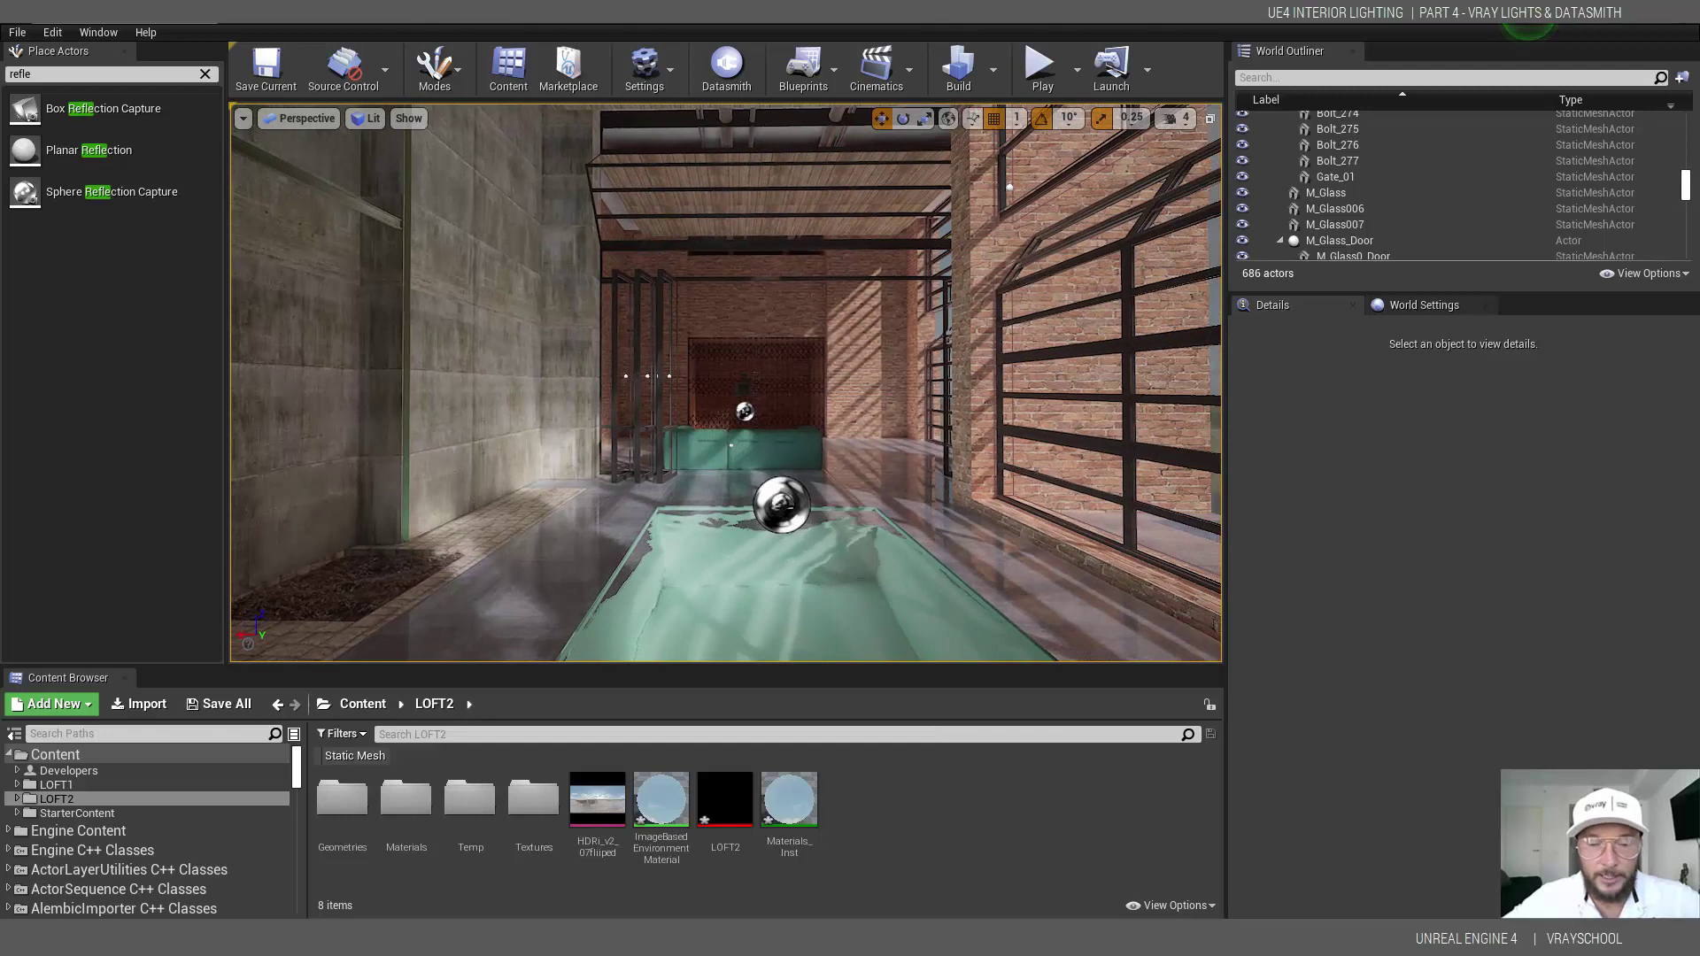